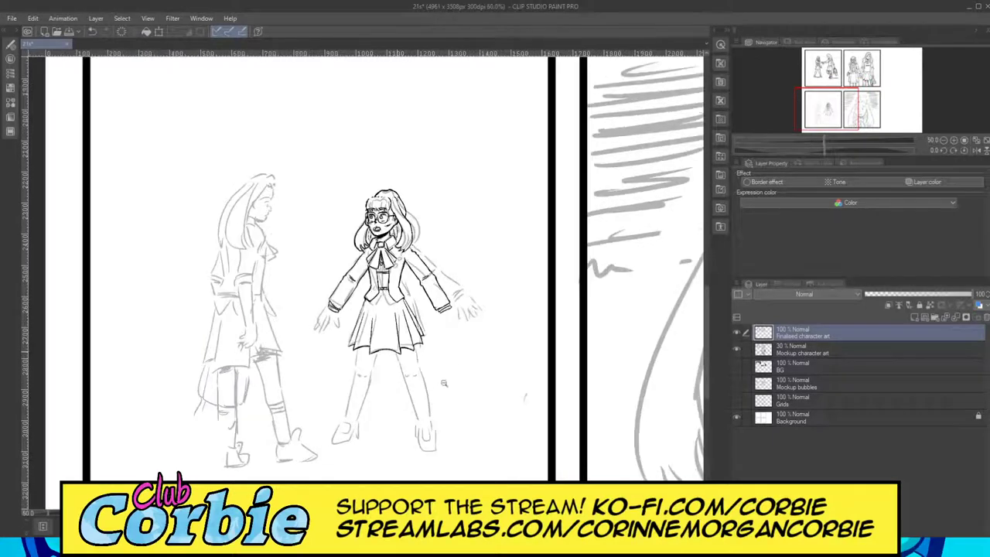
{"action": "scroll", "coordinate": [474, 334], "scroll_direction": "up", "scroll_amount": 1}
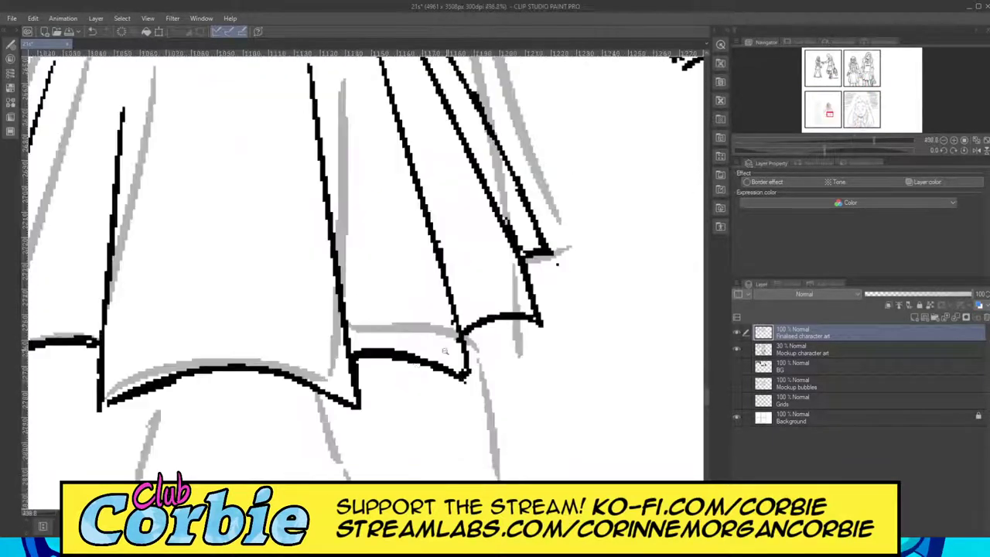
{"action": "scroll", "coordinate": [446, 348], "scroll_direction": "down", "scroll_amount": 8}
{"action": "scroll", "coordinate": [464, 340], "scroll_direction": "up", "scroll_amount": 3}
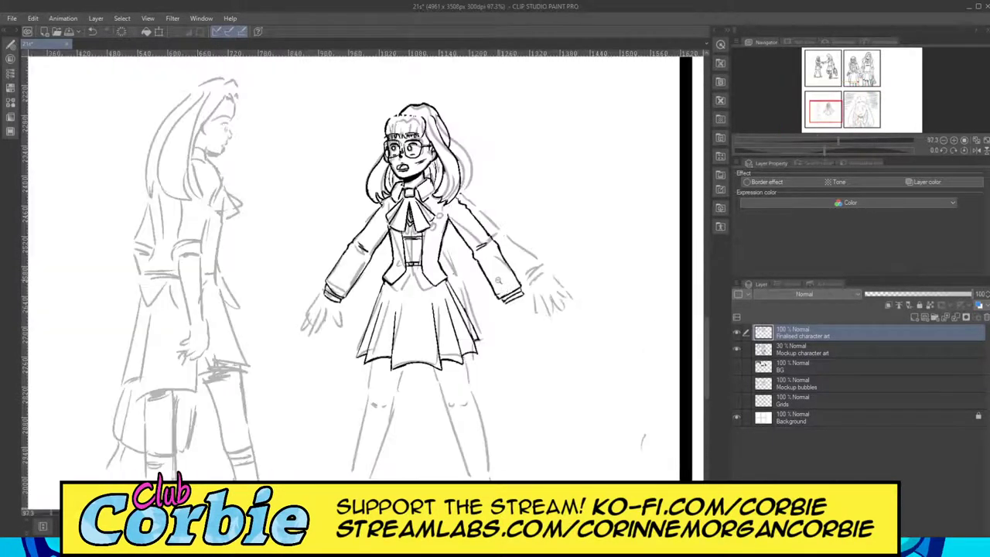
{"action": "scroll", "coordinate": [410, 221], "scroll_direction": "up", "scroll_amount": 2}
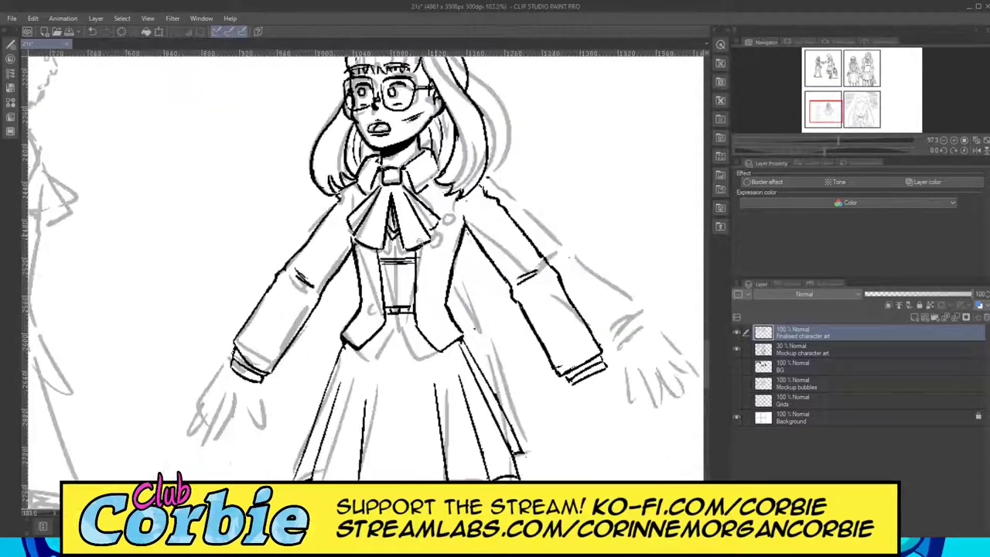
{"action": "scroll", "coordinate": [411, 221], "scroll_direction": "up", "scroll_amount": 2}
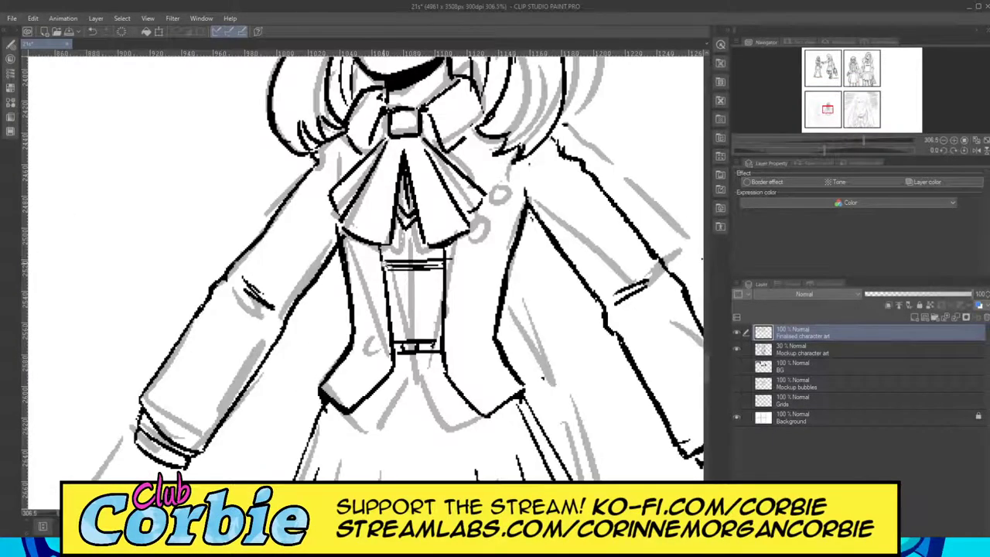
{"action": "scroll", "coordinate": [386, 266], "scroll_direction": "down", "scroll_amount": 3}
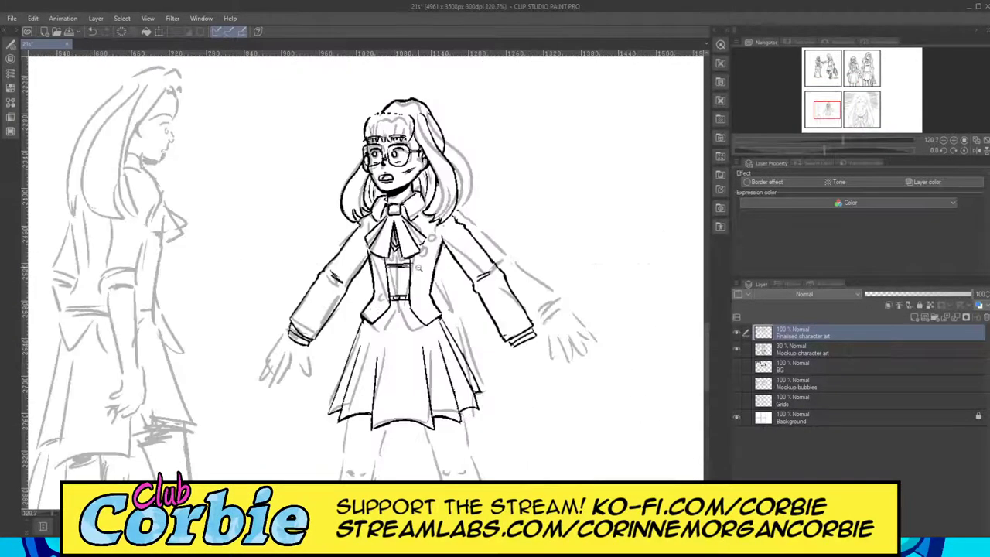
{"action": "scroll", "coordinate": [441, 258], "scroll_direction": "down", "scroll_amount": 3}
{"action": "scroll", "coordinate": [506, 424], "scroll_direction": "down", "scroll_amount": 1}
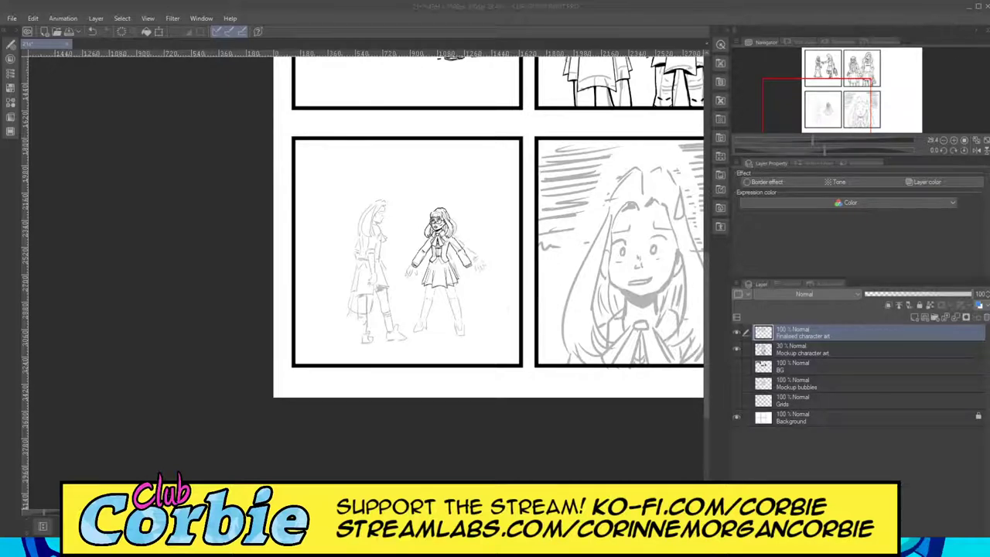
{"action": "left_click", "coordinate": [962, 7]}
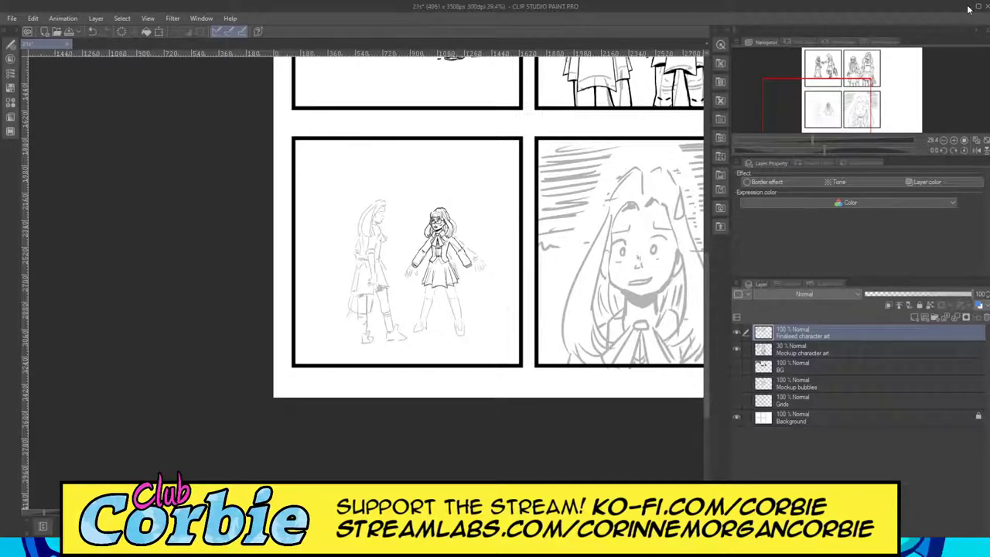
{"action": "left_click", "coordinate": [969, 8]}
{"action": "key", "text": "alt+Tab"}
Ink short connecting strokes beneath the collar and close the outer edge of the bow's right-hand fold.
{"action": "scroll", "coordinate": [437, 263], "scroll_direction": "up", "scroll_amount": 5}
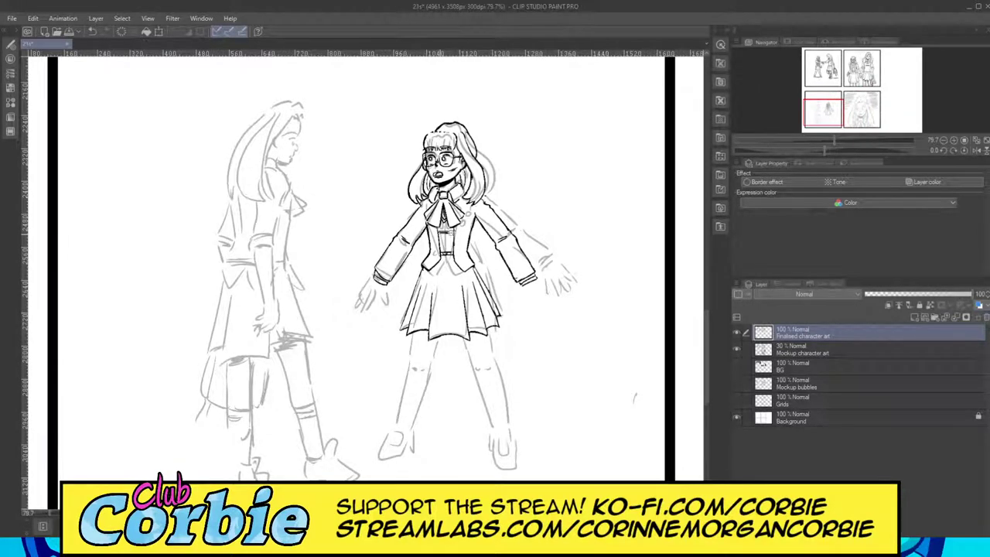
{"action": "scroll", "coordinate": [451, 234], "scroll_direction": "up", "scroll_amount": 8}
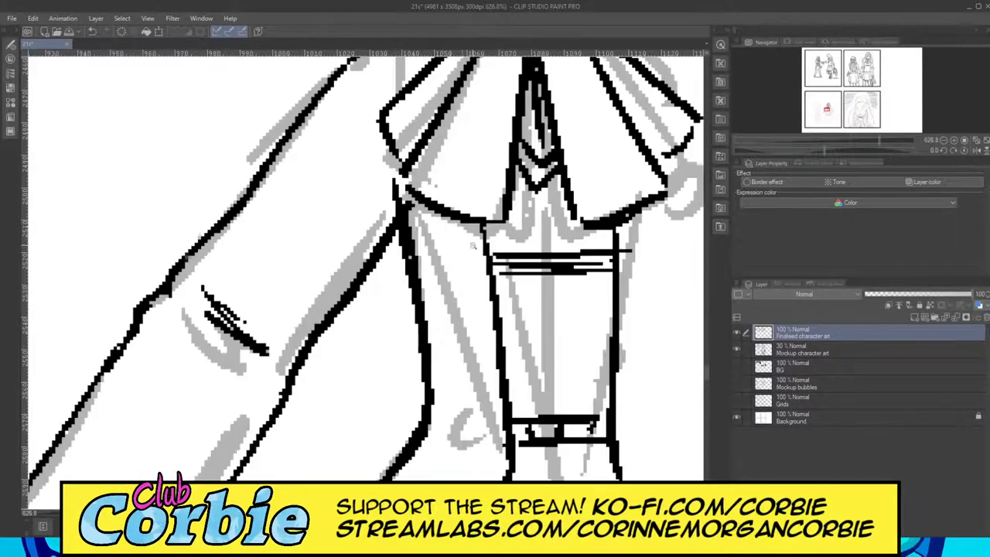
{"action": "scroll", "coordinate": [472, 246], "scroll_direction": "down", "scroll_amount": 9}
{"action": "scroll", "coordinate": [550, 194], "scroll_direction": "up", "scroll_amount": 3}
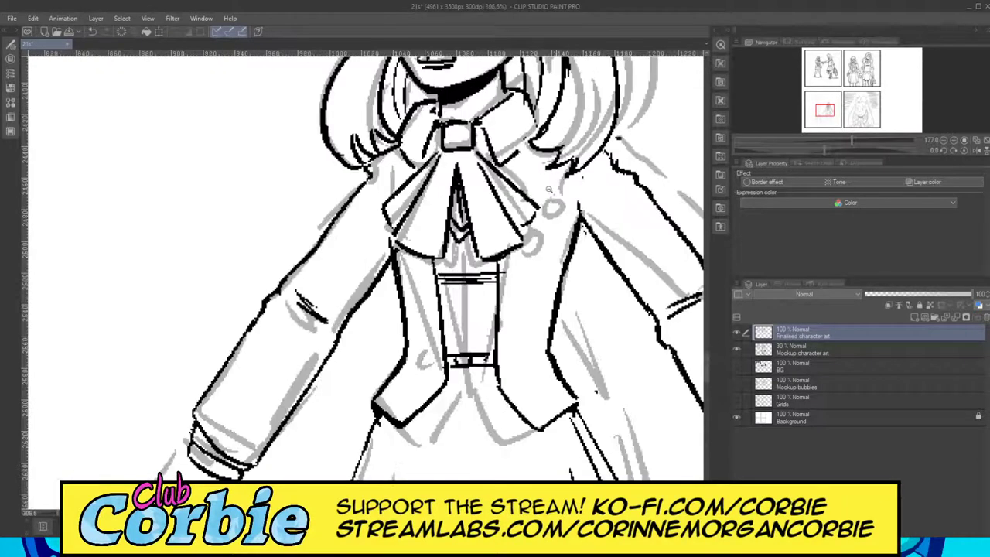
{"action": "scroll", "coordinate": [542, 185], "scroll_direction": "up", "scroll_amount": 5}
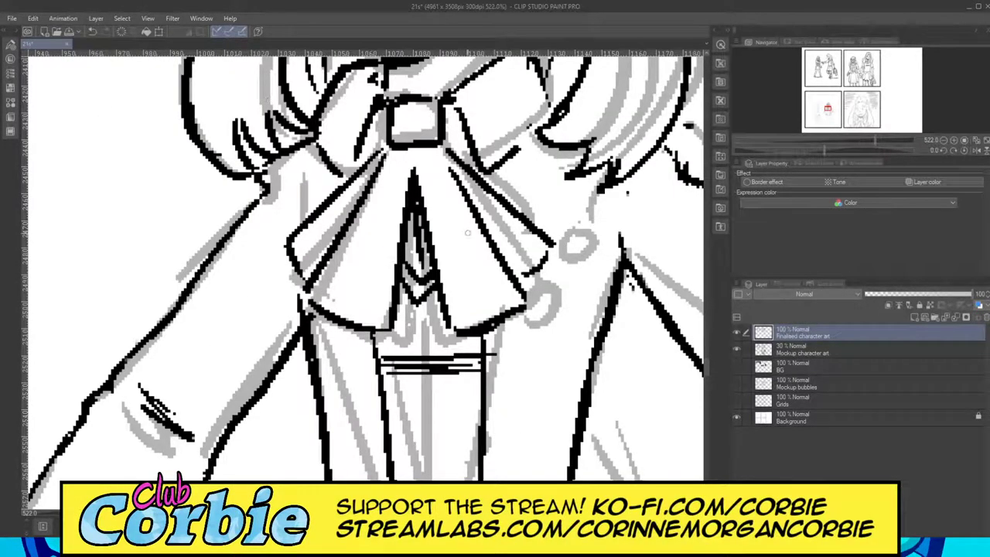
{"action": "left_click_drag", "start_coordinate": [498, 169], "coordinate": [497, 194]}
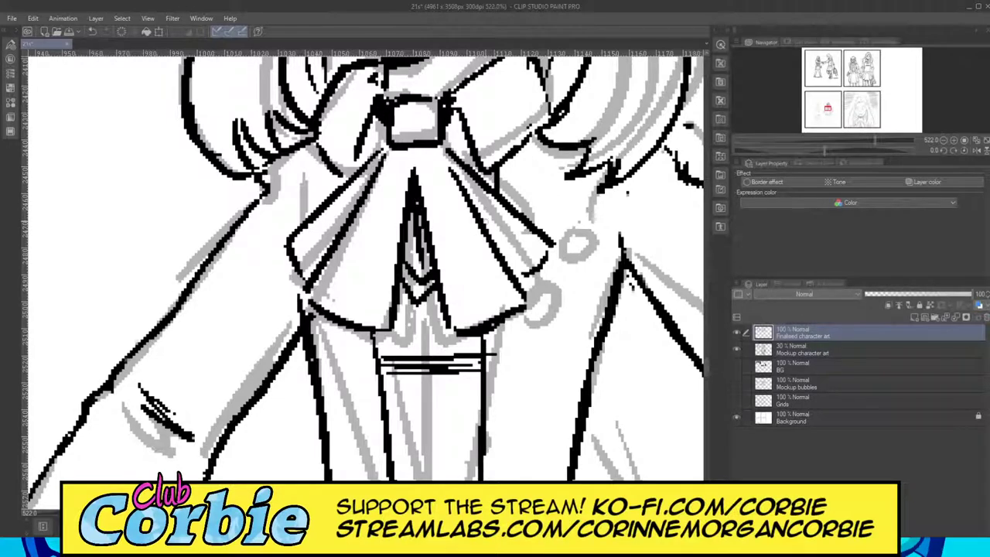
{"action": "left_click_drag", "start_coordinate": [504, 161], "coordinate": [497, 199]}
{"action": "left_click_drag", "start_coordinate": [517, 283], "coordinate": [553, 246]}
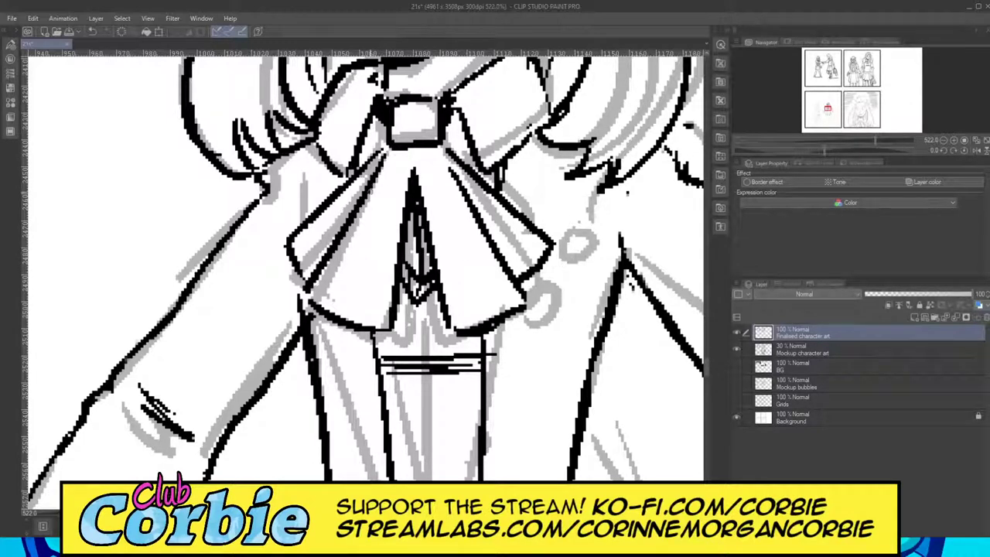
Ink the left-hand jacket lapel edge above the bow and from beneath the bow down towards the waist.
{"action": "left_click_drag", "start_coordinate": [318, 155], "coordinate": [290, 232]}
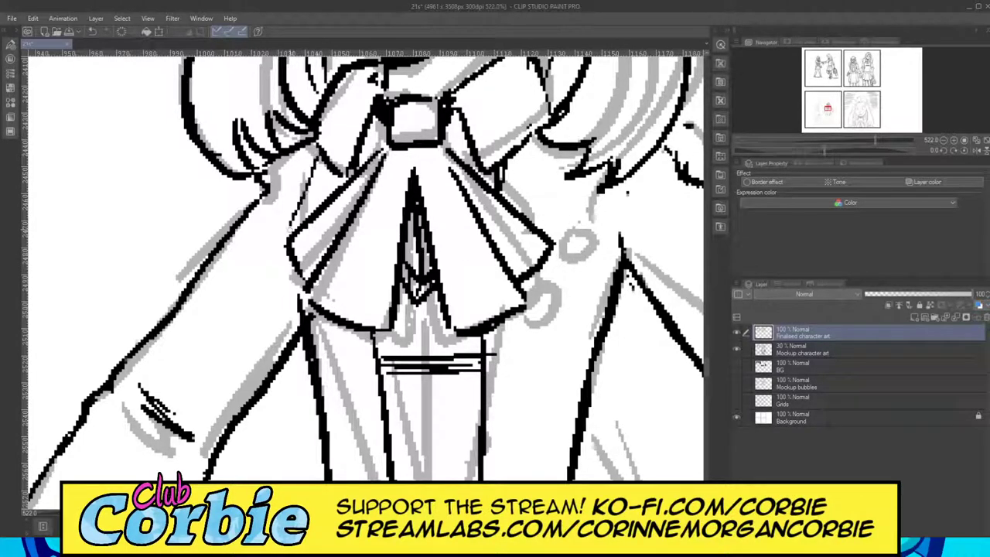
{"action": "left_click_drag", "start_coordinate": [322, 166], "coordinate": [300, 227]}
{"action": "mouse_move", "coordinate": [701, 370]}
{"action": "left_mouse_down"}
{"action": "mouse_move", "coordinate": [693, 377]}
{"action": "mouse_move", "coordinate": [657, 365]}
{"action": "mouse_move", "coordinate": [622, 400]}
{"action": "left_mouse_up"}
{"action": "key", "text": "ctrl+z"}
{"action": "left_click_drag", "start_coordinate": [320, 326], "coordinate": [381, 479]}
{"action": "key", "text": "ctrl+z"}
{"action": "mouse_move", "coordinate": [309, 316]}
{"action": "left_mouse_down"}
{"action": "mouse_move", "coordinate": [347, 474]}
{"action": "mouse_move", "coordinate": [372, 480]}
{"action": "left_mouse_up"}
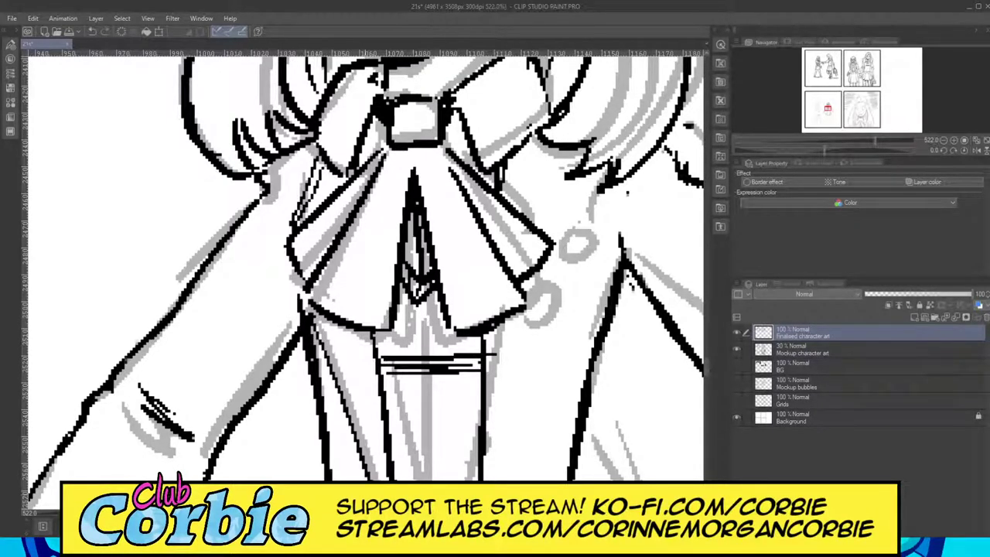
Add a second parallel line along the lower left-hand lapel edge, redrawing it until it fits.
{"action": "left_click_drag", "start_coordinate": [313, 309], "coordinate": [376, 479]}
{"action": "key", "text": "ctrl+z"}
{"action": "left_click_drag", "start_coordinate": [310, 311], "coordinate": [358, 437]}
{"action": "key", "text": "ctrl+z"}
{"action": "left_click_drag", "start_coordinate": [311, 306], "coordinate": [375, 480]}
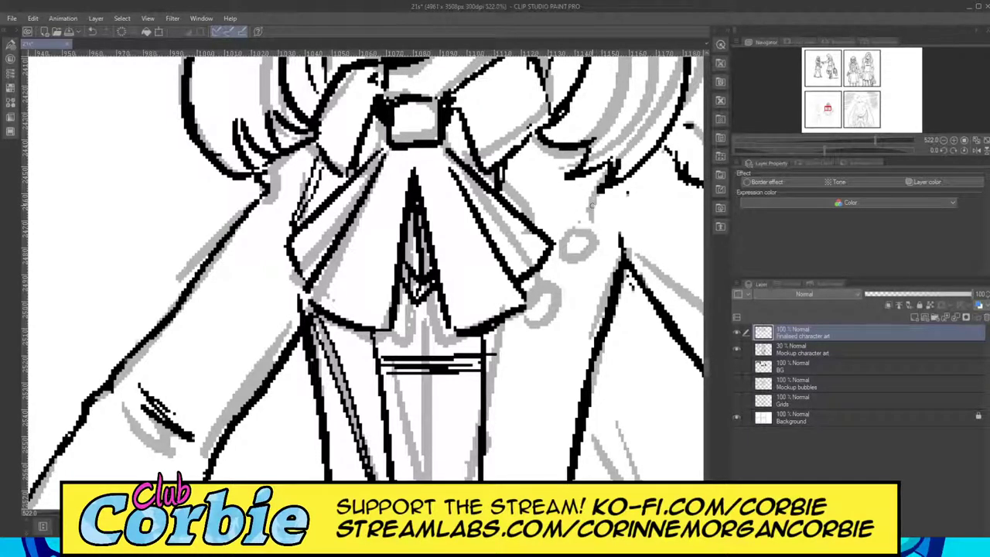
Ink the right-hand jacket lapel with a doubled edge and angled notch, then erase the excess line above the notch.
{"action": "left_click_drag", "start_coordinate": [601, 192], "coordinate": [496, 479]}
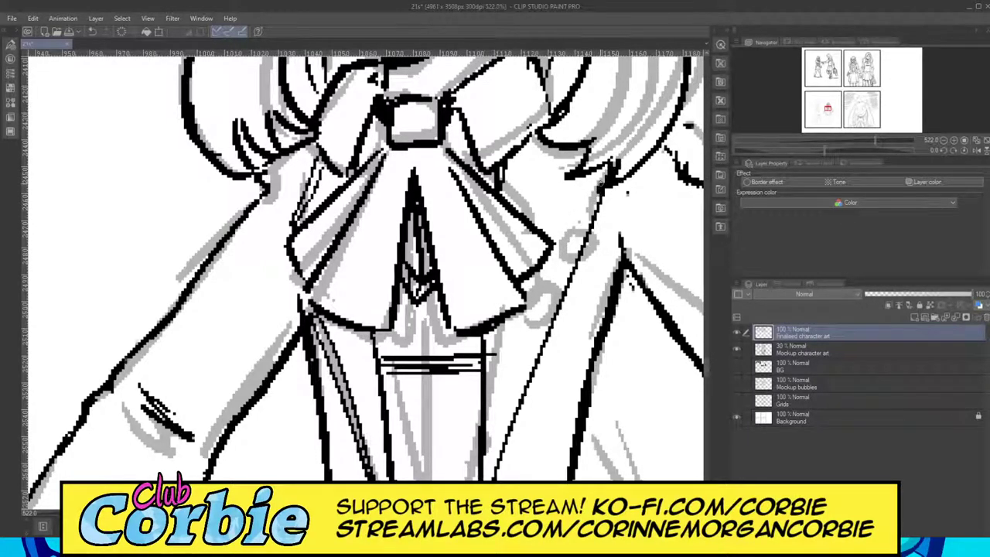
{"action": "left_click_drag", "start_coordinate": [600, 186], "coordinate": [514, 418]}
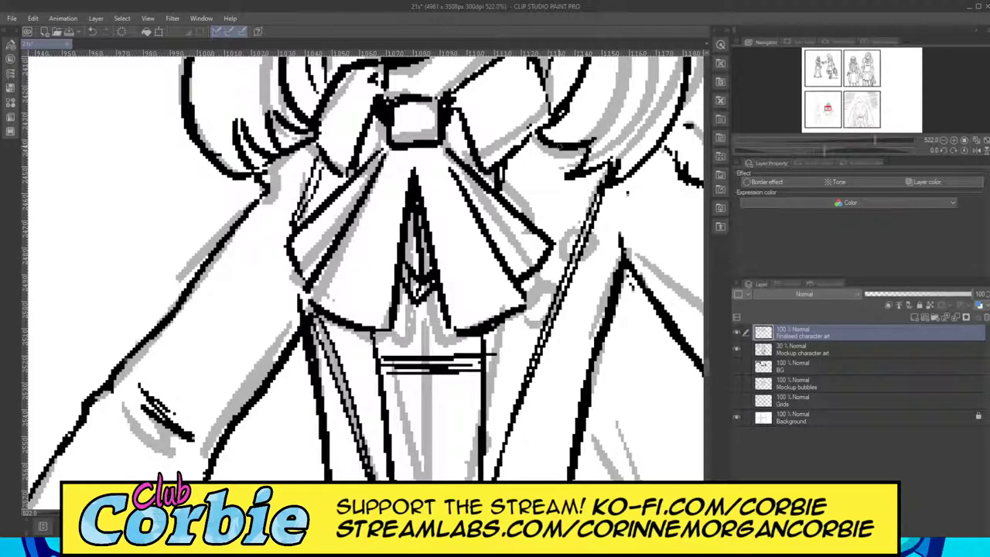
{"action": "left_click_drag", "start_coordinate": [562, 147], "coordinate": [588, 209]}
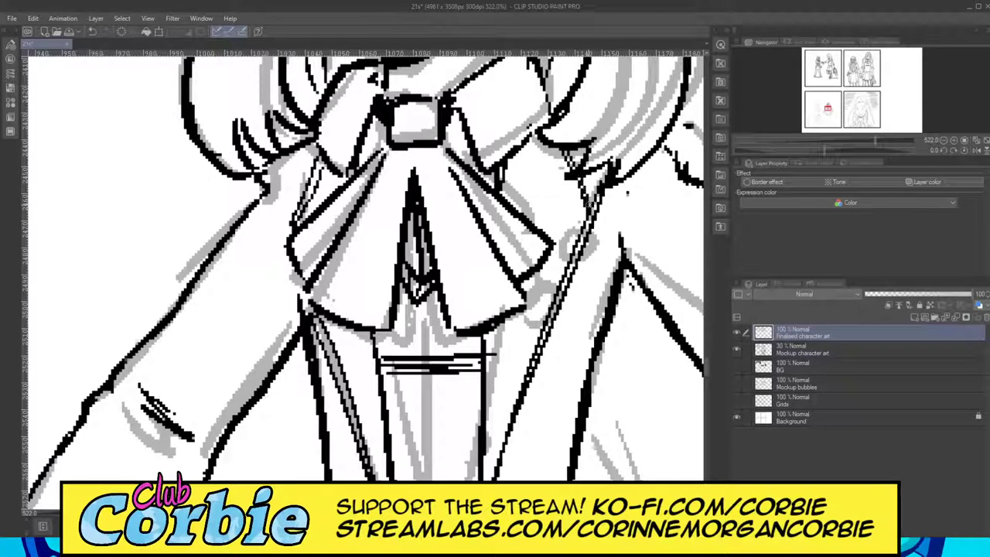
{"action": "key", "text": "e"}
{"action": "mouse_move", "coordinate": [612, 220]}
{"action": "left_mouse_down"}
{"action": "mouse_move", "coordinate": [598, 193]}
{"action": "mouse_move", "coordinate": [600, 228]}
{"action": "left_mouse_up"}
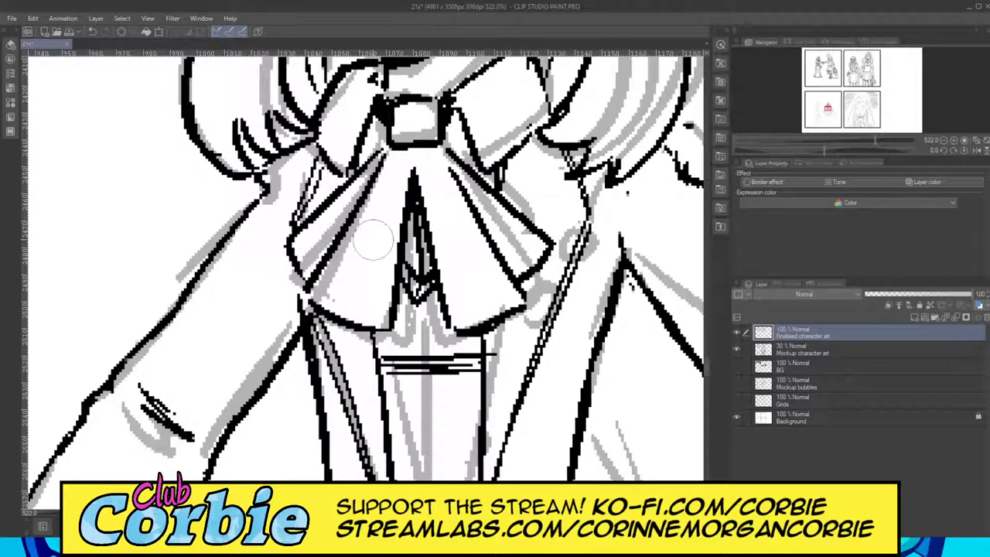
{"action": "key", "text": "p"}
Ink a teeth line across the upper part of the glasses-wearing girl's open mouth.
{"action": "scroll", "coordinate": [392, 264], "scroll_direction": "down", "scroll_amount": 9}
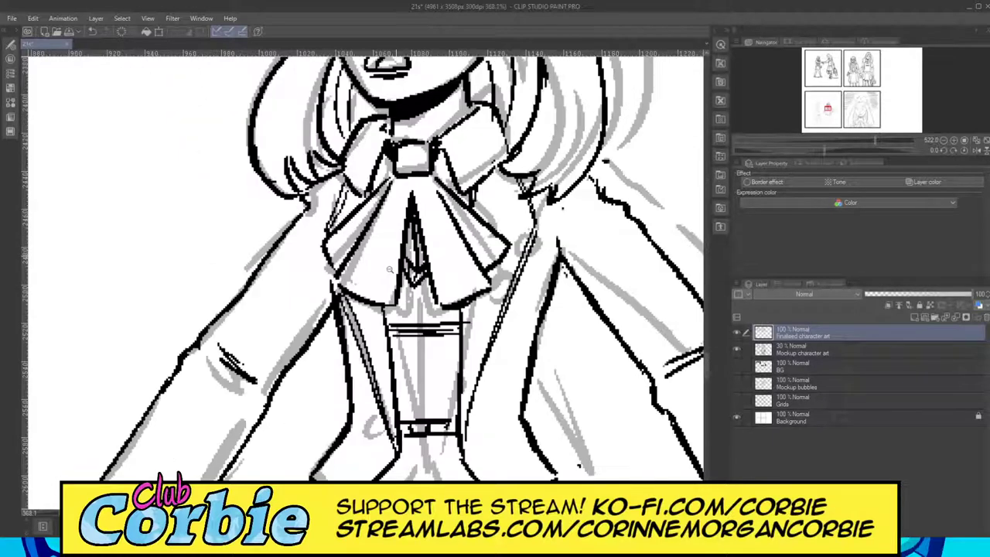
{"action": "scroll", "coordinate": [436, 315], "scroll_direction": "down", "scroll_amount": 1}
{"action": "scroll", "coordinate": [437, 316], "scroll_direction": "down", "scroll_amount": 5}
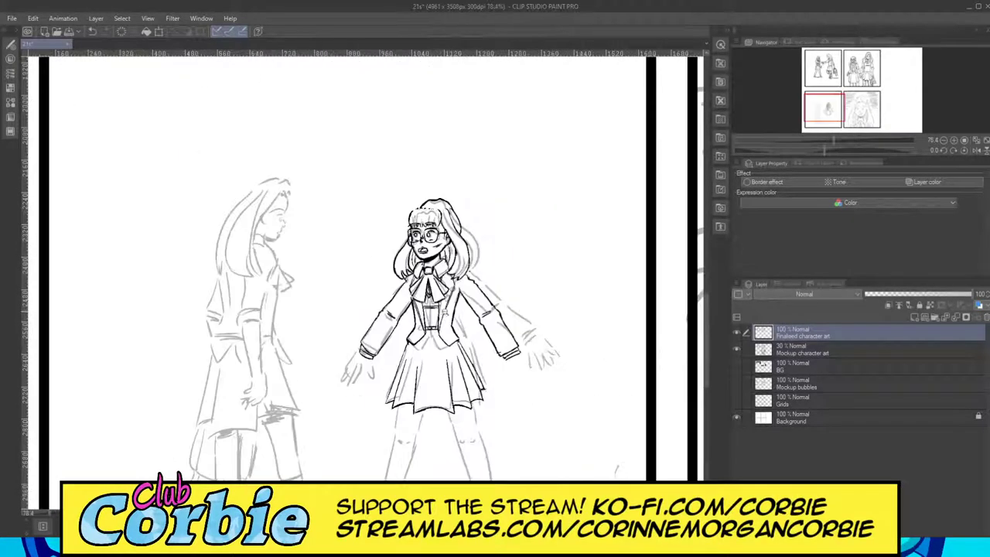
{"action": "scroll", "coordinate": [463, 301], "scroll_direction": "up", "scroll_amount": 3}
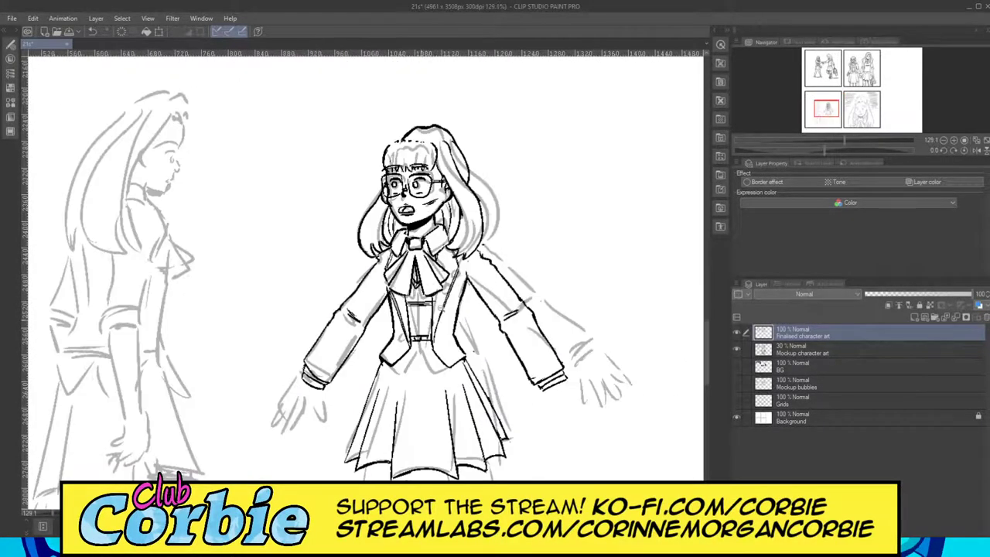
{"action": "scroll", "coordinate": [416, 319], "scroll_direction": "up", "scroll_amount": 3}
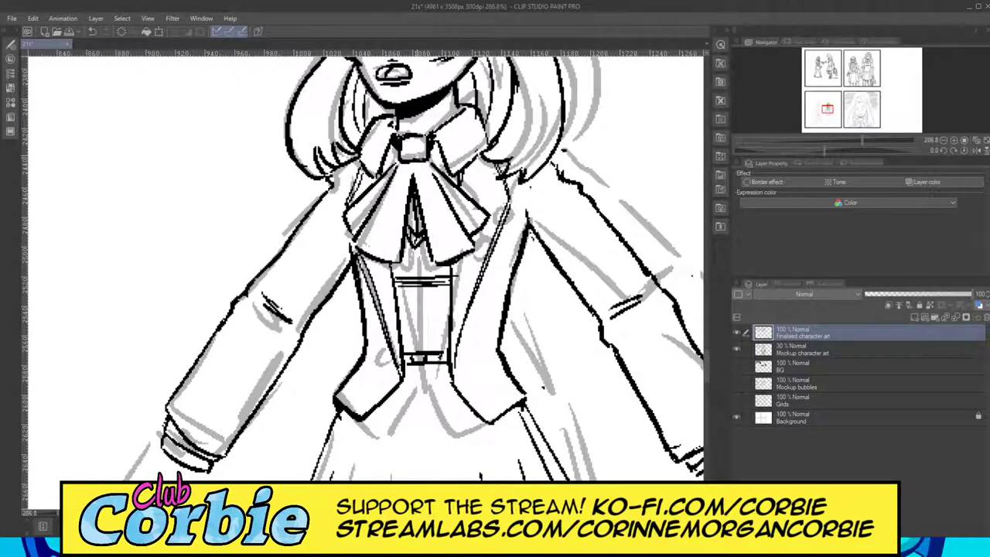
{"action": "scroll", "coordinate": [415, 166], "scroll_direction": "down", "scroll_amount": 2}
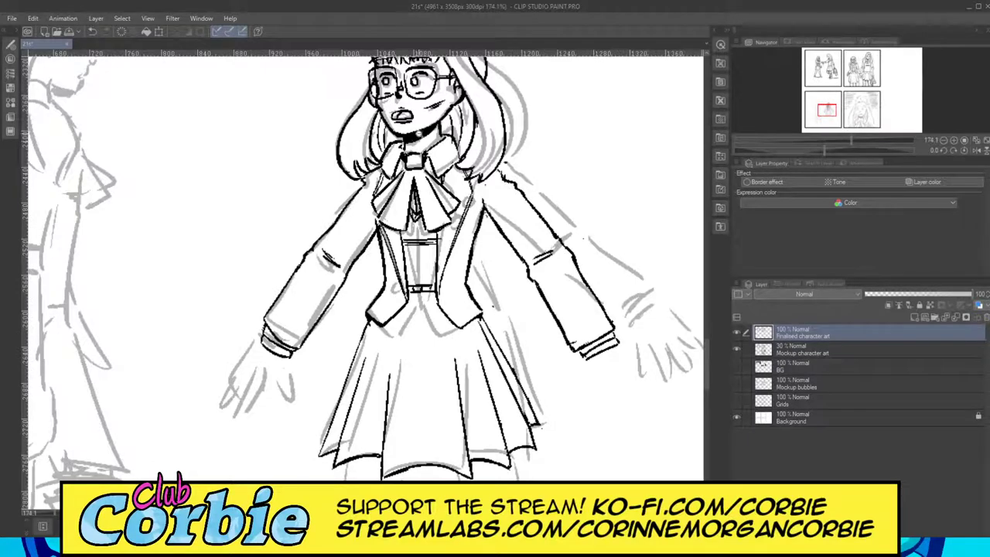
{"action": "scroll", "coordinate": [400, 104], "scroll_direction": "up", "scroll_amount": 4}
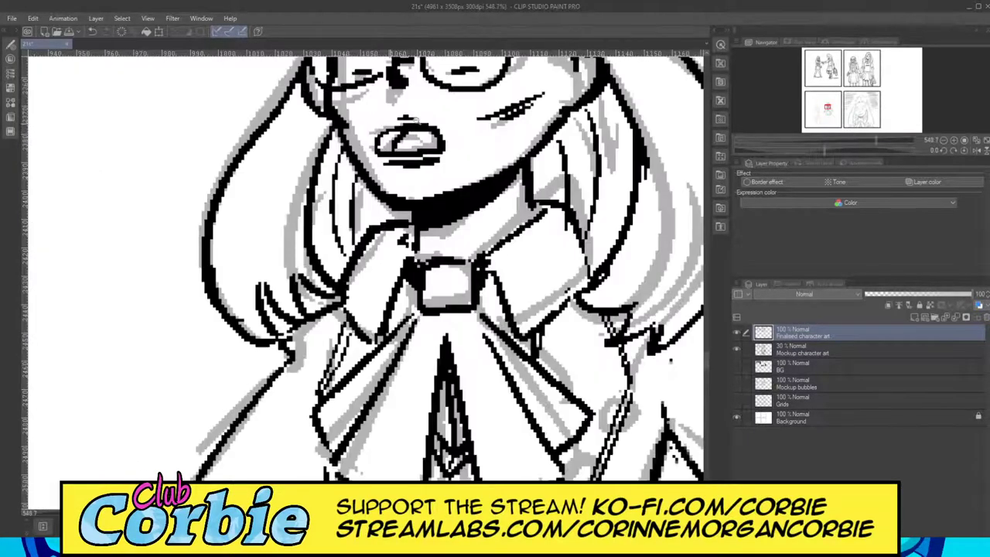
{"action": "scroll", "coordinate": [395, 137], "scroll_direction": "up", "scroll_amount": 4}
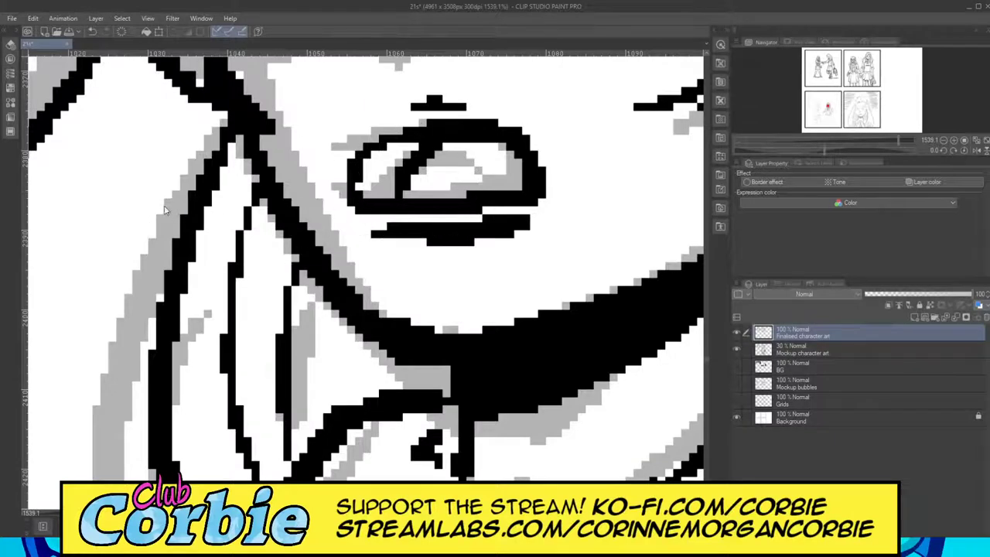
{"action": "mouse_move", "coordinate": [402, 157]}
{"action": "left_mouse_down"}
{"action": "mouse_move", "coordinate": [450, 152]}
{"action": "mouse_move", "coordinate": [393, 158]}
{"action": "mouse_move", "coordinate": [512, 157]}
{"action": "left_mouse_up"}
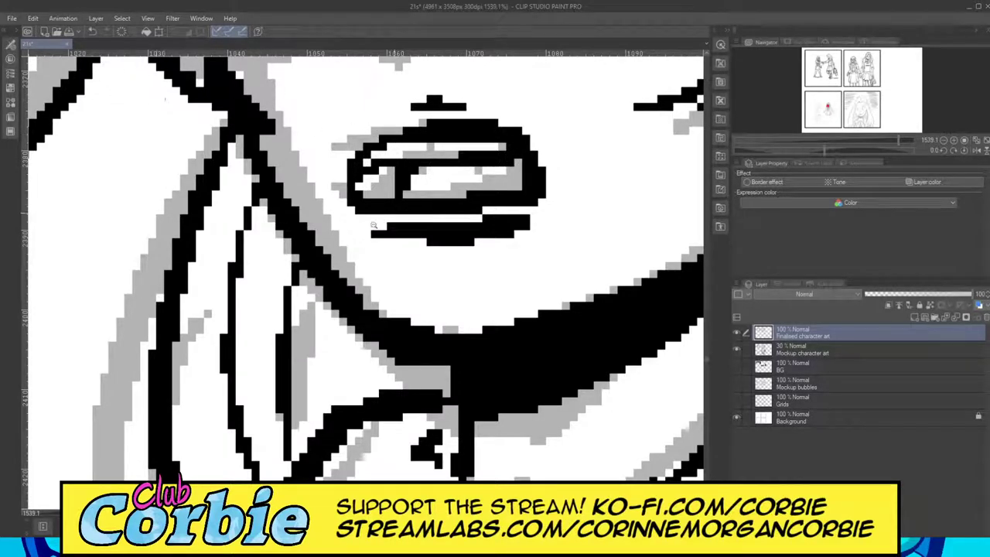
Close the gap in the outline at the jacket's lower right-hand hem corner.
{"action": "scroll", "coordinate": [324, 242], "scroll_direction": "down", "scroll_amount": 10}
{"action": "scroll", "coordinate": [374, 256], "scroll_direction": "down", "scroll_amount": 3}
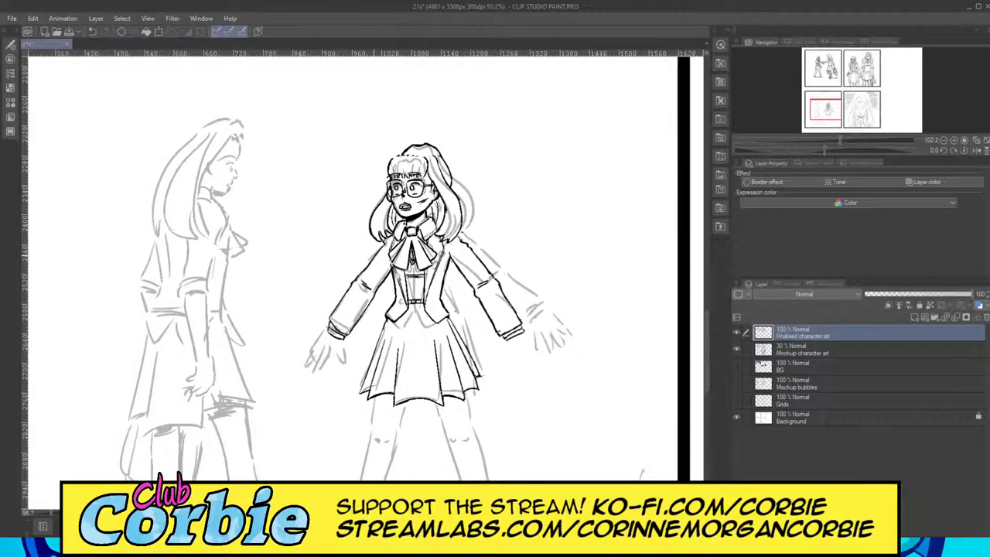
{"action": "scroll", "coordinate": [387, 305], "scroll_direction": "up", "scroll_amount": 1}
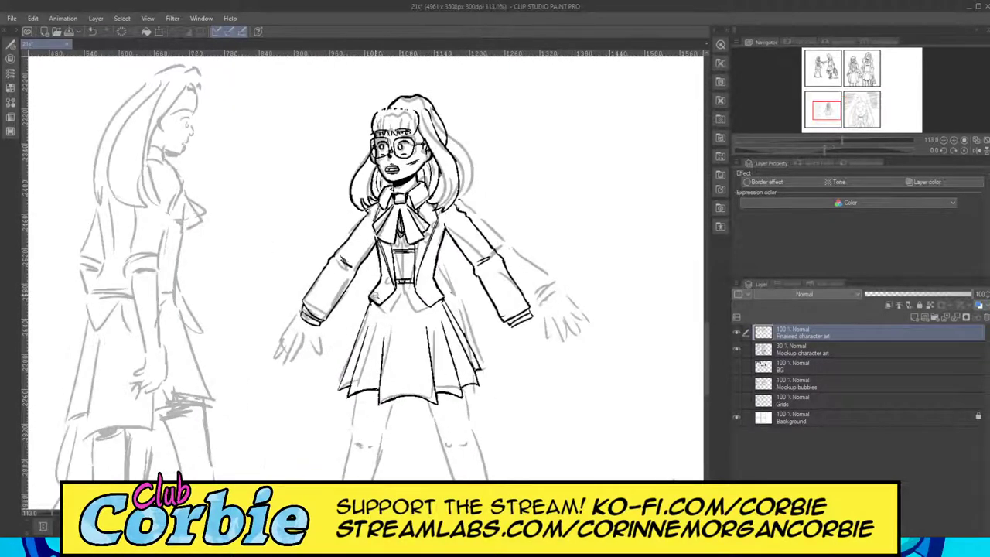
{"action": "scroll", "coordinate": [488, 263], "scroll_direction": "up", "scroll_amount": 1}
{"action": "scroll", "coordinate": [478, 272], "scroll_direction": "up", "scroll_amount": 5}
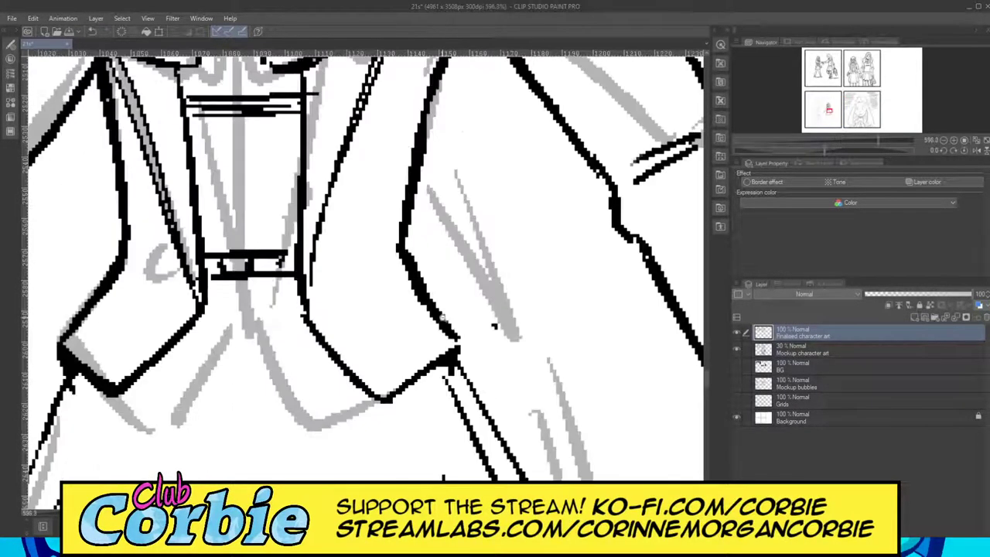
{"action": "scroll", "coordinate": [444, 315], "scroll_direction": "up", "scroll_amount": 2}
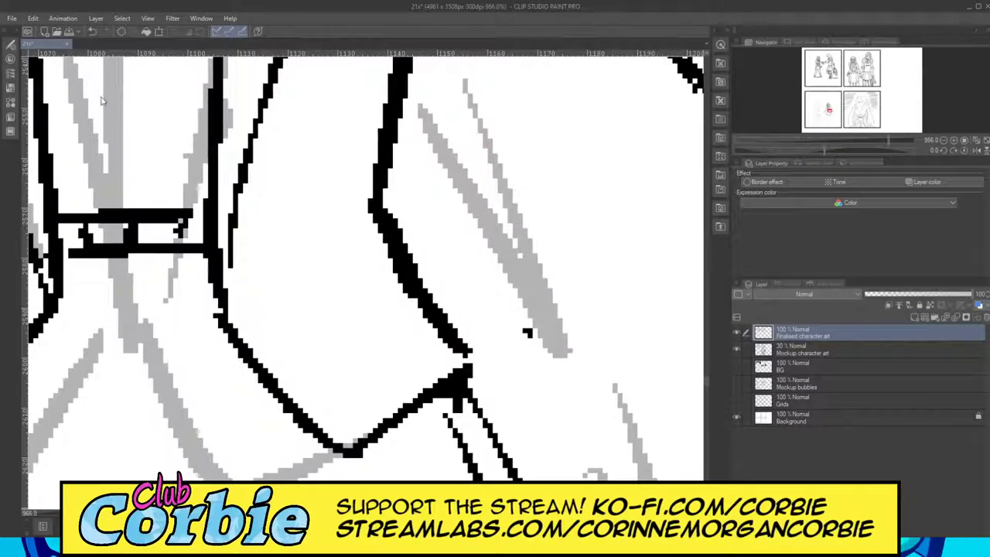
{"action": "left_click_drag", "start_coordinate": [468, 355], "coordinate": [469, 380]}
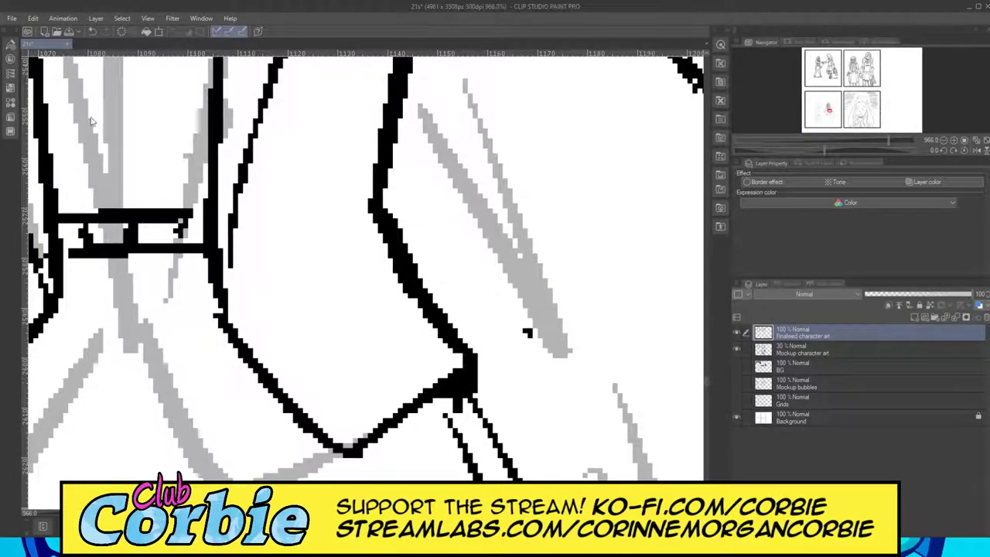
{"action": "left_click_drag", "start_coordinate": [420, 268], "coordinate": [377, 301]}
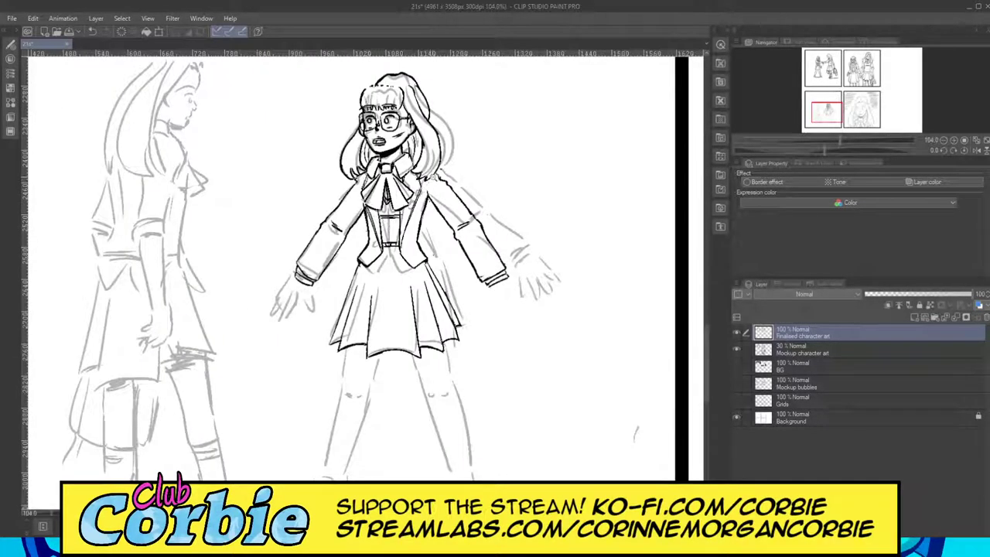
{"action": "scroll", "coordinate": [471, 162], "scroll_direction": "up", "scroll_amount": 10}
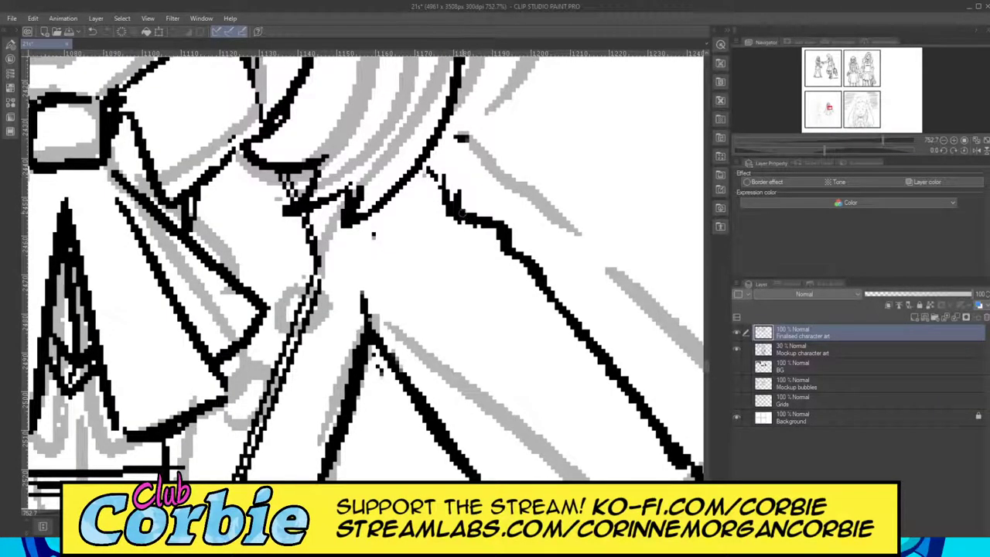
Ink the right-hand shoulder outline up to the hair, then erase the stray pixels beside and below it.
{"action": "mouse_move", "coordinate": [453, 194]}
{"action": "left_mouse_down"}
{"action": "mouse_move", "coordinate": [433, 163]}
{"action": "mouse_move", "coordinate": [454, 195]}
{"action": "mouse_move", "coordinate": [448, 165]}
{"action": "left_mouse_up"}
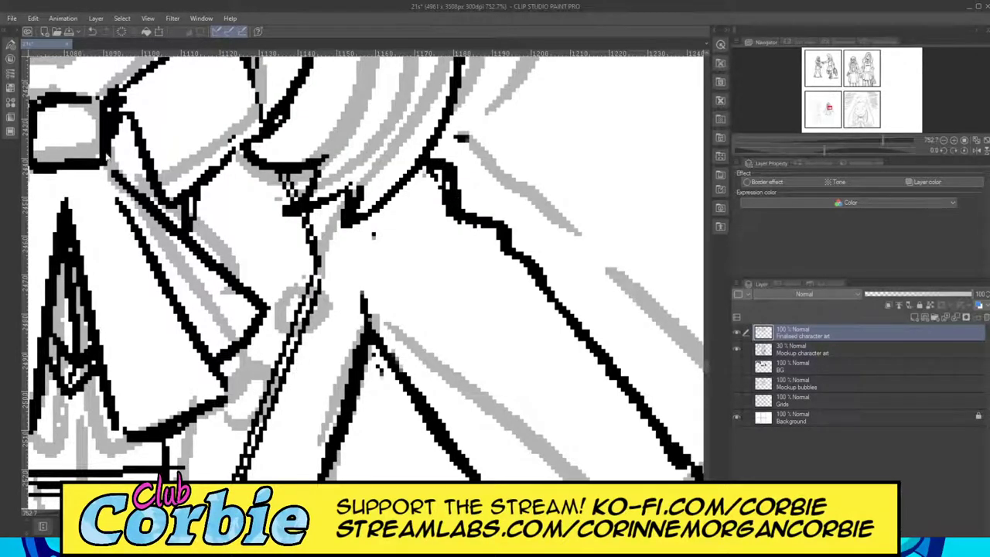
{"action": "mouse_move", "coordinate": [436, 184]}
{"action": "left_mouse_down"}
{"action": "mouse_move", "coordinate": [443, 196]}
{"action": "mouse_move", "coordinate": [431, 178]}
{"action": "mouse_move", "coordinate": [426, 195]}
{"action": "mouse_move", "coordinate": [433, 181]}
{"action": "left_mouse_up"}
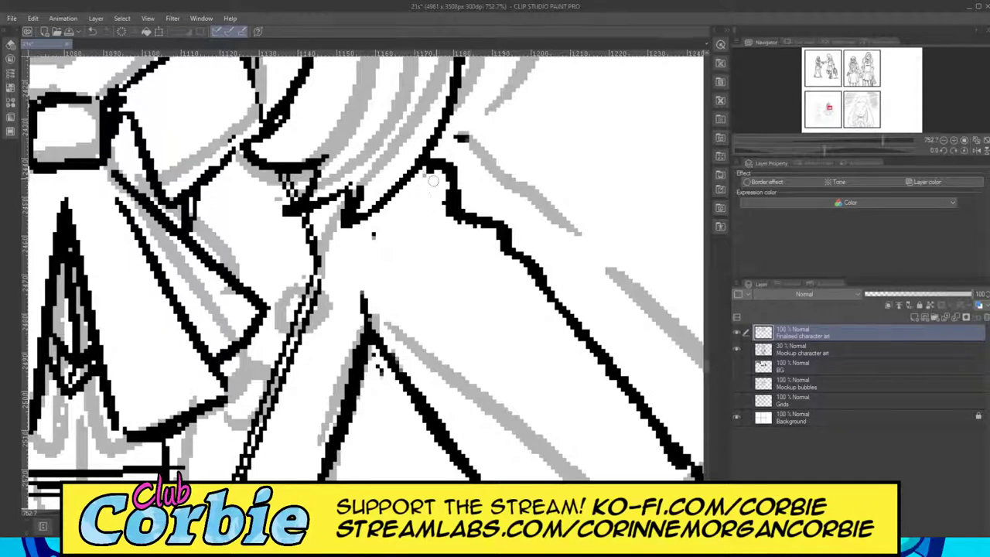
{"action": "left_click", "coordinate": [375, 234]}
{"action": "left_click_drag", "start_coordinate": [495, 193], "coordinate": [416, 253]}
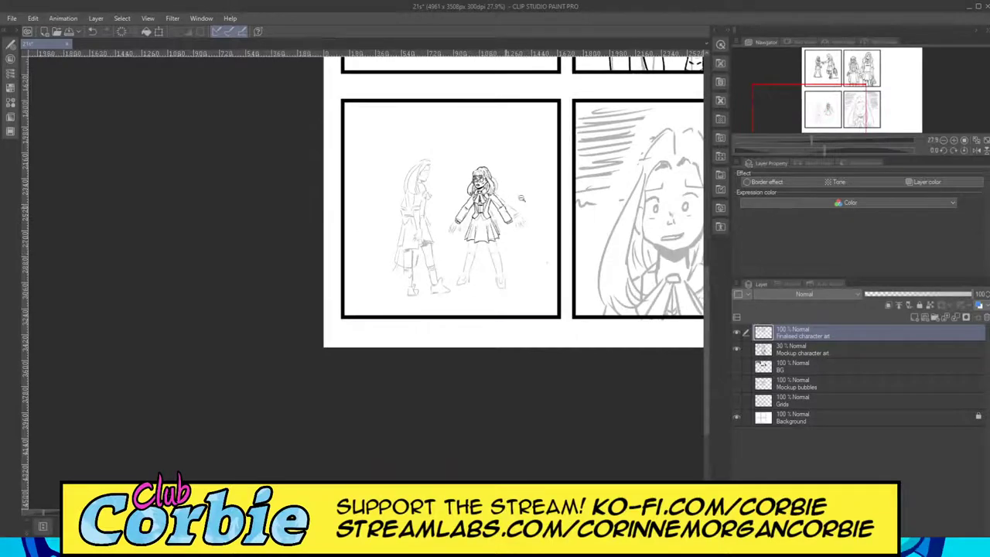
Hide and reshow the Finalised character art layer to compare the inked girl with the mockup sketch.
{"action": "left_click_drag", "start_coordinate": [507, 206], "coordinate": [577, 303]}
{"action": "scroll", "coordinate": [503, 128], "scroll_direction": "up", "scroll_amount": 4}
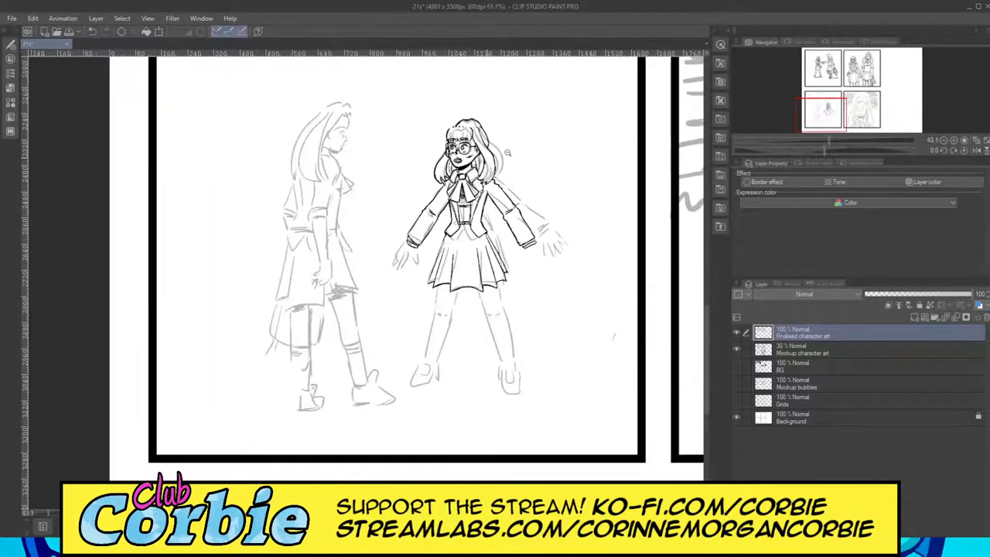
{"action": "scroll", "coordinate": [502, 120], "scroll_direction": "up", "scroll_amount": 1}
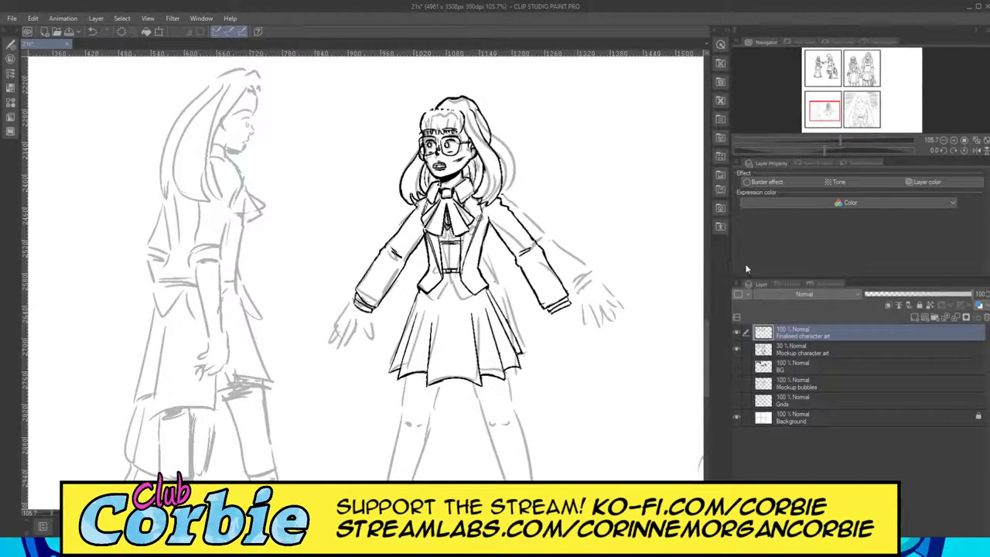
{"action": "left_click", "coordinate": [740, 334]}
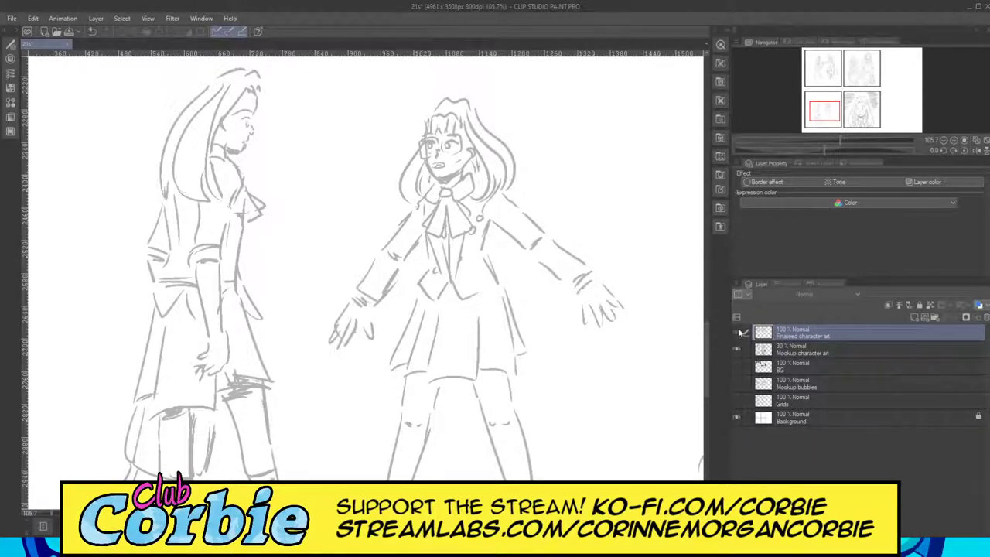
{"action": "left_click", "coordinate": [737, 333]}
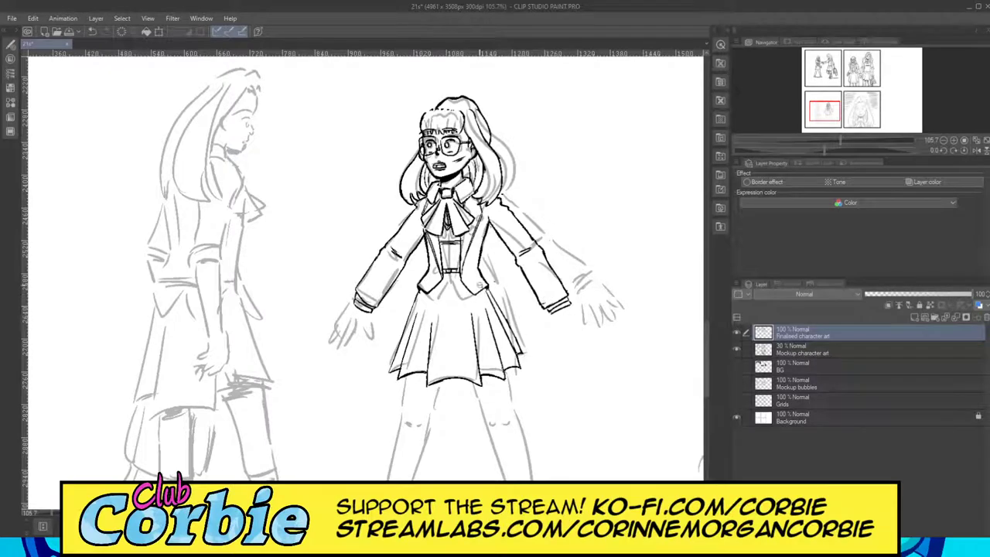
{"action": "left_click_drag", "start_coordinate": [443, 305], "coordinate": [383, 306]}
{"action": "left_click_drag", "start_coordinate": [475, 301], "coordinate": [529, 283]}
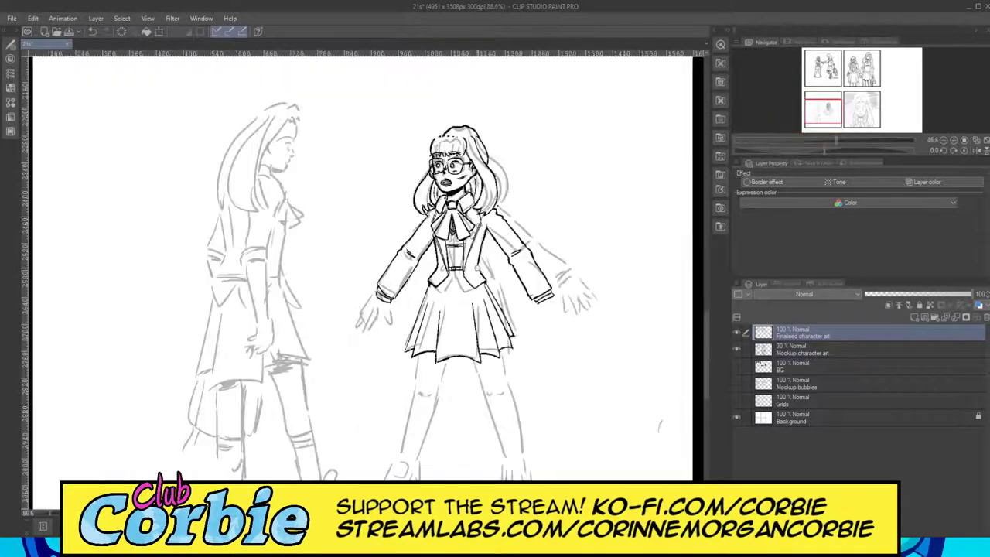
Ink the thumb of the left-hand hand with a curved outer edge from the cuff and a shorter inner edge.
{"action": "scroll", "coordinate": [467, 275], "scroll_direction": "up", "scroll_amount": 3}
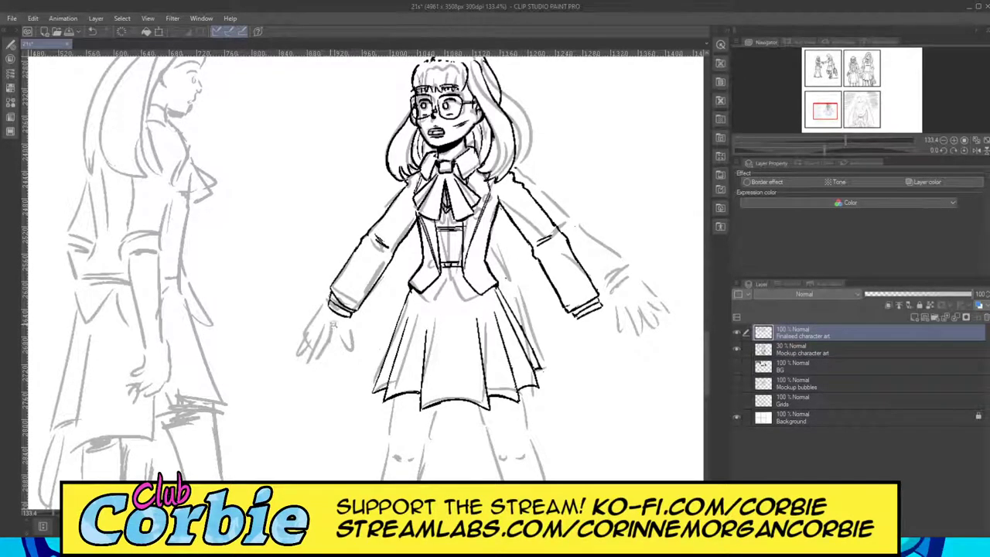
{"action": "scroll", "coordinate": [334, 324], "scroll_direction": "up", "scroll_amount": 3}
{"action": "scroll", "coordinate": [308, 344], "scroll_direction": "up", "scroll_amount": 2}
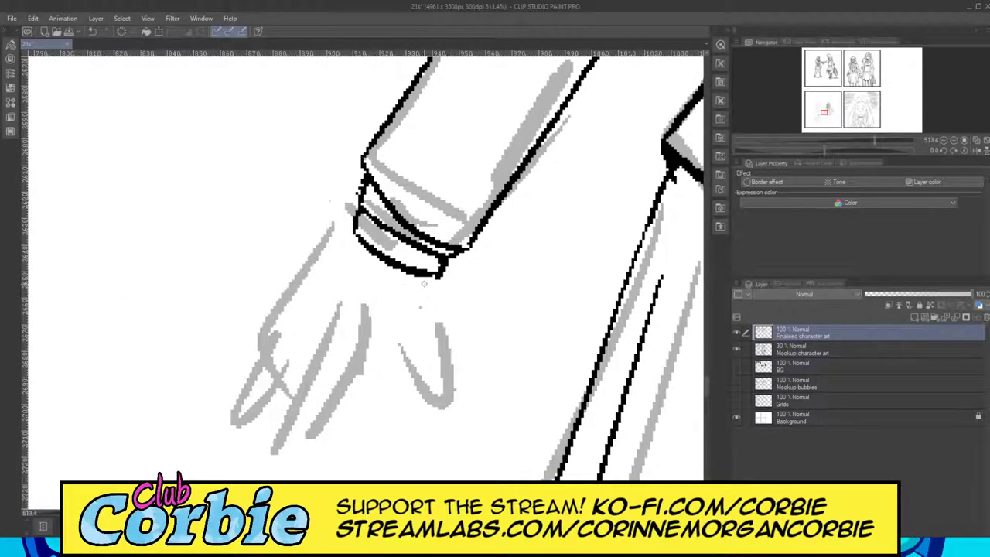
{"action": "left_click_drag", "start_coordinate": [432, 278], "coordinate": [430, 396]}
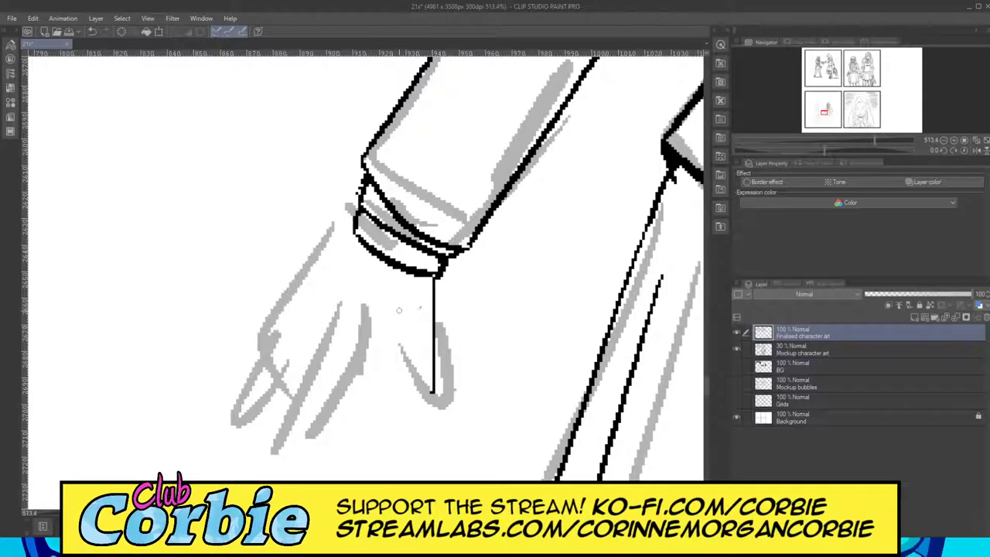
{"action": "key", "text": "ctrl+z"}
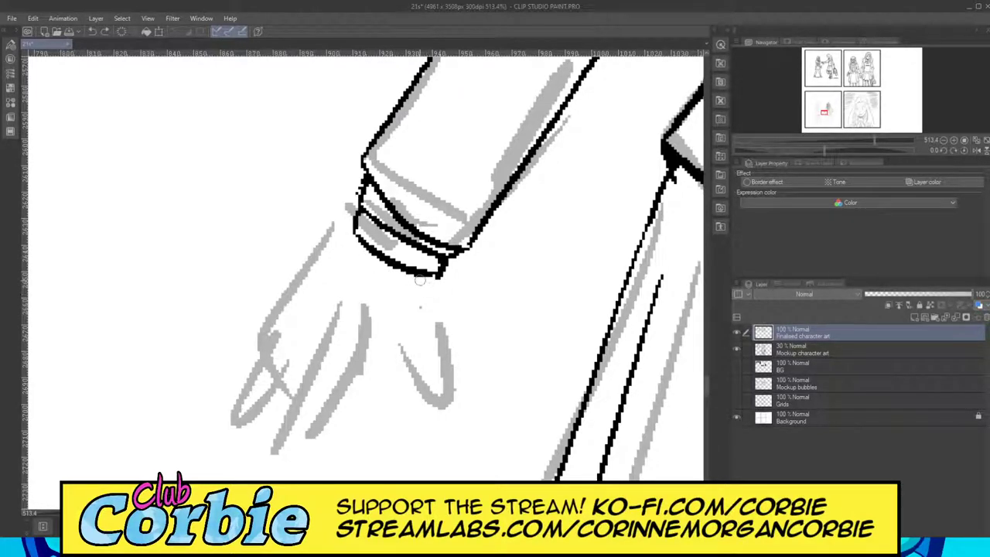
{"action": "mouse_move", "coordinate": [423, 279]}
{"action": "left_mouse_down"}
{"action": "mouse_move", "coordinate": [418, 346]}
{"action": "mouse_move", "coordinate": [441, 422]}
{"action": "left_mouse_up"}
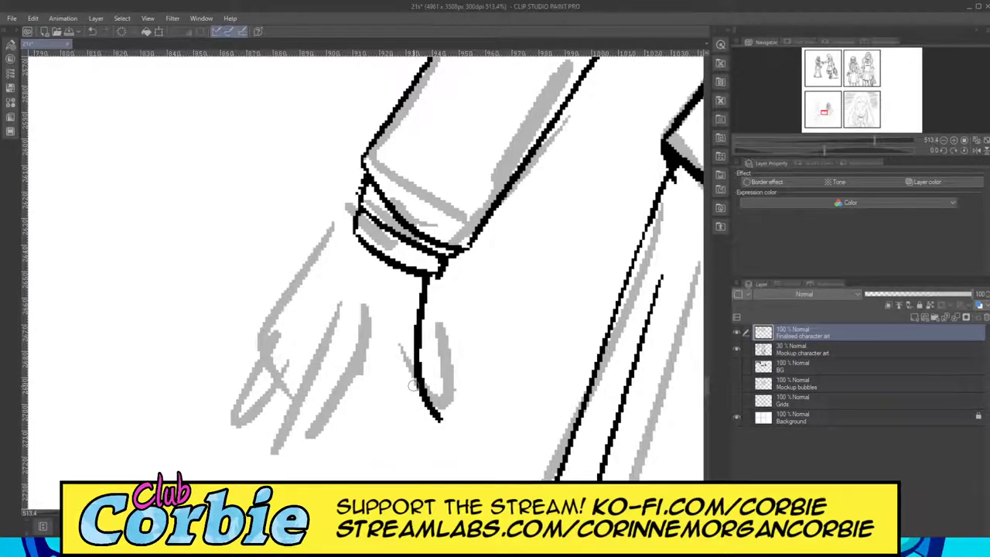
{"action": "left_click_drag", "start_coordinate": [389, 364], "coordinate": [437, 421]}
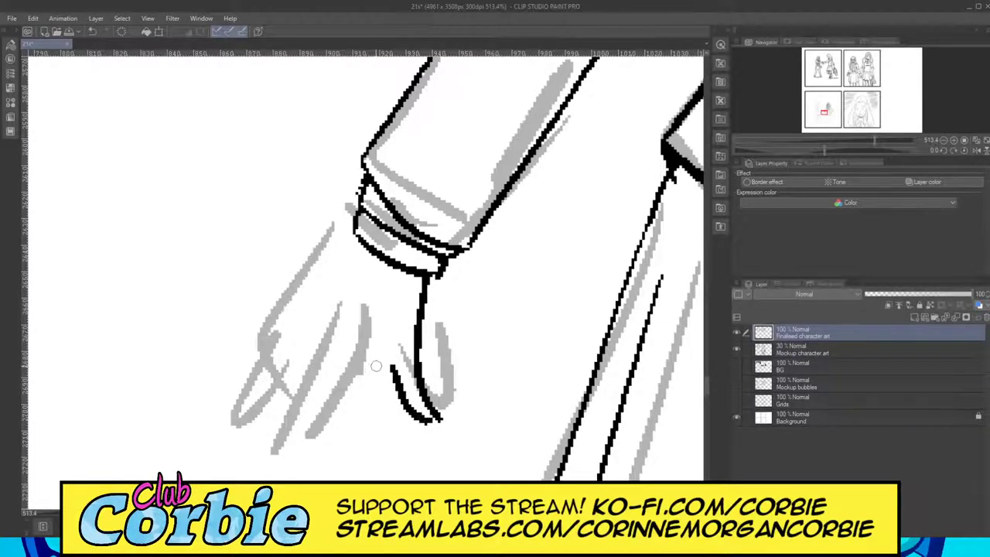
Ink a knuckle line across the left-hand hand and its outer edge up towards the cuff, redrawing the edge until it fits.
{"action": "mouse_move", "coordinate": [300, 331]}
{"action": "left_mouse_down"}
{"action": "mouse_move", "coordinate": [332, 335]}
{"action": "mouse_move", "coordinate": [371, 361]}
{"action": "left_mouse_up"}
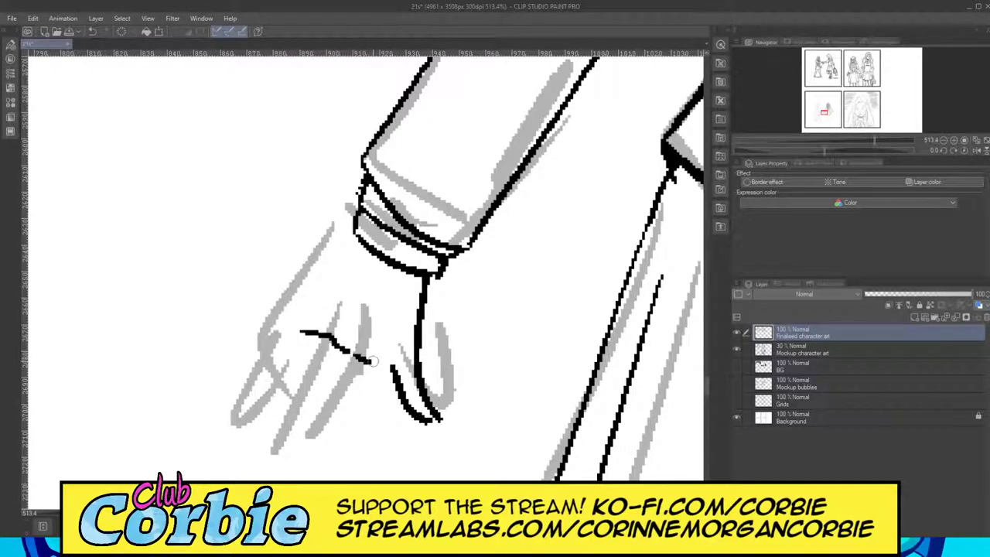
{"action": "left_click_drag", "start_coordinate": [294, 319], "coordinate": [349, 225]}
{"action": "key", "text": "ctrl+z"}
{"action": "left_click_drag", "start_coordinate": [293, 328], "coordinate": [352, 244]}
{"action": "key", "text": "ctrl+z"}
{"action": "left_click", "coordinate": [299, 324]}
{"action": "left_click_drag", "start_coordinate": [297, 326], "coordinate": [349, 246]}
Ink the index finger below the knuckle line beside the thumb, redrawing strokes that do not fit.
{"action": "left_click_drag", "start_coordinate": [373, 370], "coordinate": [361, 418]}
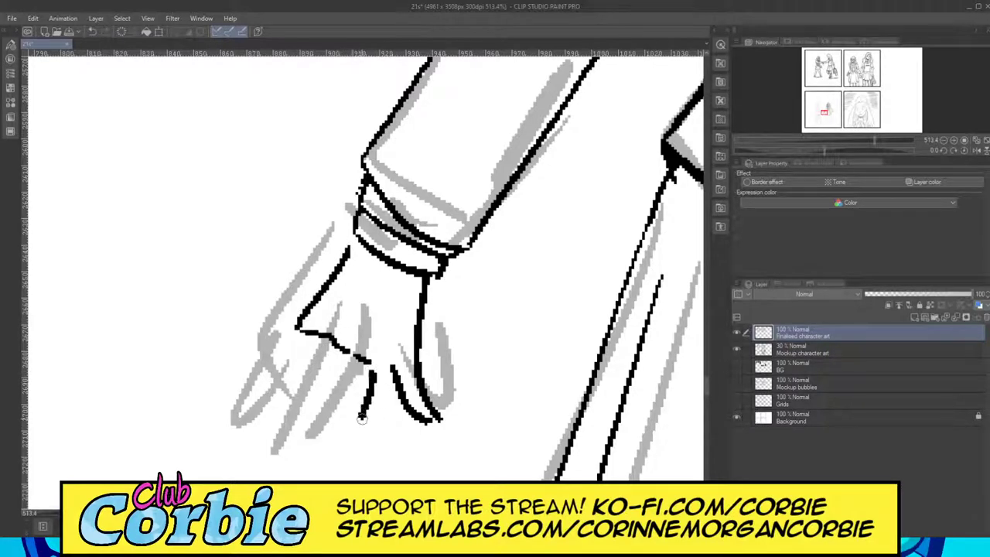
{"action": "key", "text": "ctrl+z"}
{"action": "left_click_drag", "start_coordinate": [372, 368], "coordinate": [365, 394]}
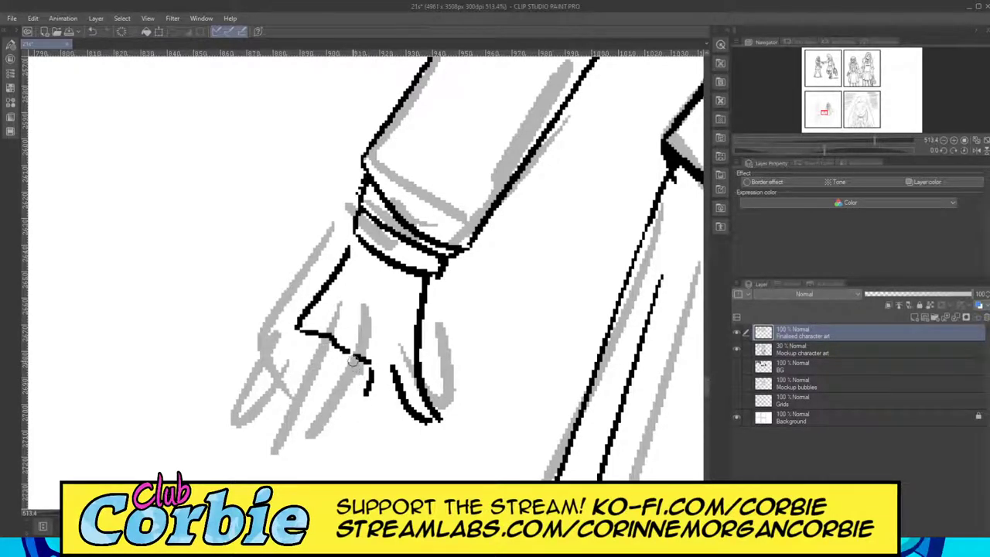
{"action": "mouse_move", "coordinate": [354, 358]}
{"action": "left_mouse_down"}
{"action": "mouse_move", "coordinate": [339, 443]}
{"action": "mouse_move", "coordinate": [325, 464]}
{"action": "left_mouse_up"}
{"action": "key", "text": "ctrl+z"}
{"action": "mouse_move", "coordinate": [348, 379]}
{"action": "left_mouse_down"}
{"action": "mouse_move", "coordinate": [325, 448]}
{"action": "mouse_move", "coordinate": [361, 413]}
{"action": "mouse_move", "coordinate": [367, 390]}
{"action": "left_mouse_up"}
Ink the middle, ring and little fingers of the left-hand hand, redrawing the middle fingertip as a rounded end.
{"action": "mouse_move", "coordinate": [328, 348]}
{"action": "left_mouse_down"}
{"action": "mouse_move", "coordinate": [281, 433]}
{"action": "mouse_move", "coordinate": [299, 435]}
{"action": "mouse_move", "coordinate": [354, 363]}
{"action": "left_mouse_up"}
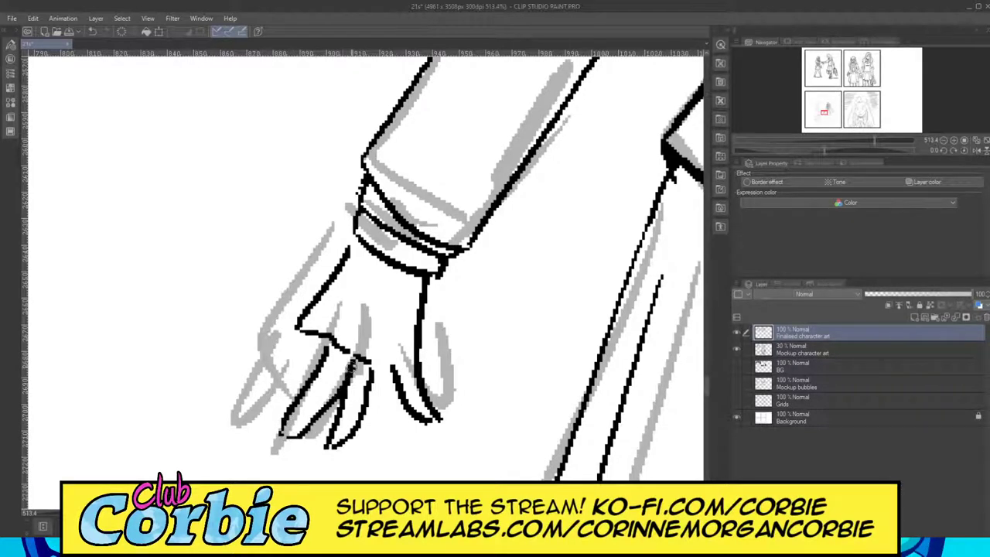
{"action": "key", "text": "ctrl+z"}
{"action": "mouse_move", "coordinate": [283, 428]}
{"action": "left_mouse_down"}
{"action": "mouse_move", "coordinate": [291, 439]}
{"action": "mouse_move", "coordinate": [350, 358]}
{"action": "left_mouse_up"}
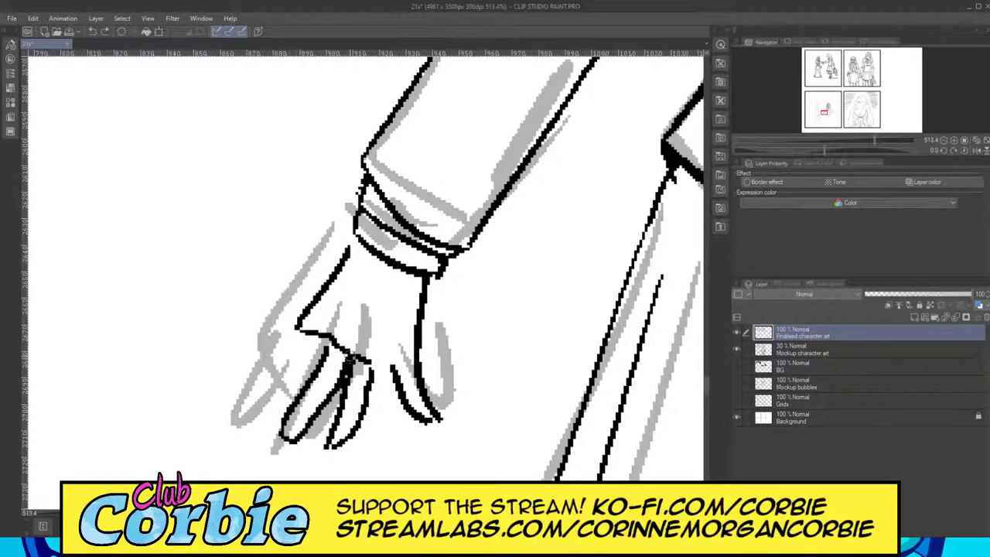
{"action": "mouse_move", "coordinate": [304, 336]}
{"action": "left_mouse_down"}
{"action": "mouse_move", "coordinate": [256, 412]}
{"action": "mouse_move", "coordinate": [299, 388]}
{"action": "left_mouse_up"}
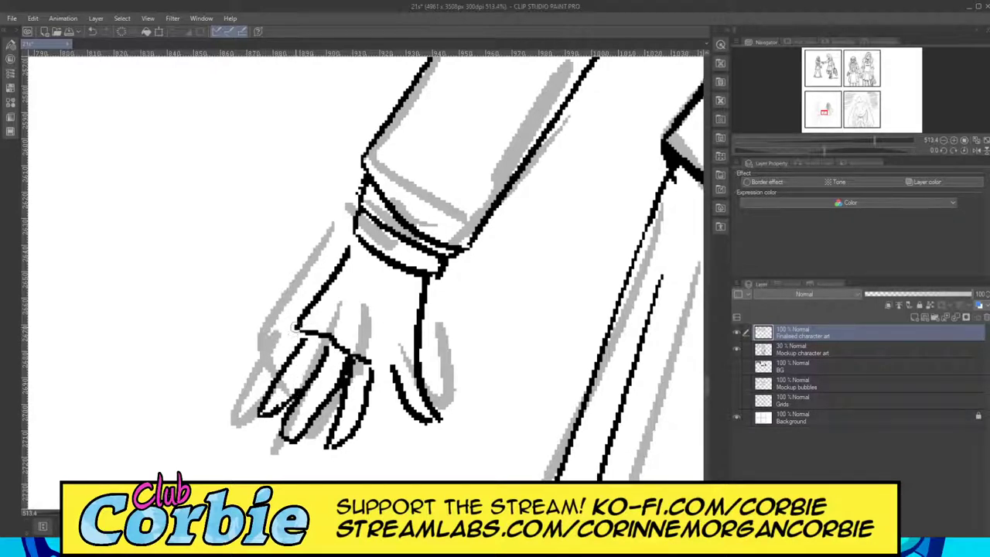
{"action": "mouse_move", "coordinate": [299, 327]}
{"action": "left_mouse_down"}
{"action": "mouse_move", "coordinate": [247, 394]}
{"action": "mouse_move", "coordinate": [263, 404]}
{"action": "left_mouse_up"}
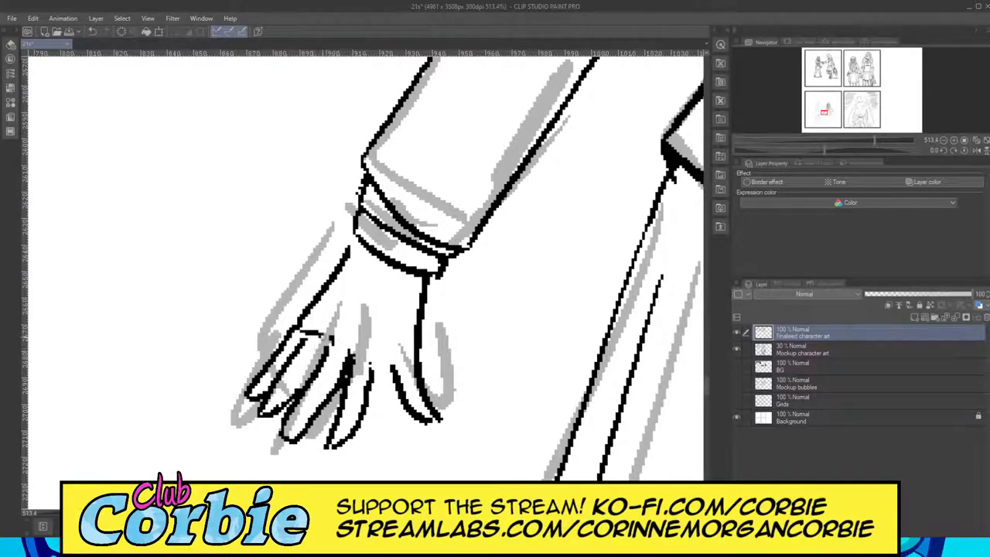
Clear the knuckle line and join the index finger to the thumb with a curved web, undoing unwanted strokes.
{"action": "mouse_move", "coordinate": [322, 337]}
{"action": "left_mouse_down"}
{"action": "mouse_move", "coordinate": [304, 334]}
{"action": "mouse_move", "coordinate": [327, 339]}
{"action": "left_mouse_up"}
{"action": "mouse_move", "coordinate": [373, 380]}
{"action": "left_mouse_down"}
{"action": "mouse_move", "coordinate": [374, 363]}
{"action": "mouse_move", "coordinate": [396, 379]}
{"action": "left_mouse_up"}
{"action": "mouse_move", "coordinate": [326, 345]}
{"action": "left_mouse_down"}
{"action": "mouse_move", "coordinate": [302, 328]}
{"action": "mouse_move", "coordinate": [374, 350]}
{"action": "left_mouse_up"}
{"action": "key", "text": "ctrl+z"}
{"action": "key", "text": "ctrl+z"}
{"action": "key", "text": "ctrl+z"}
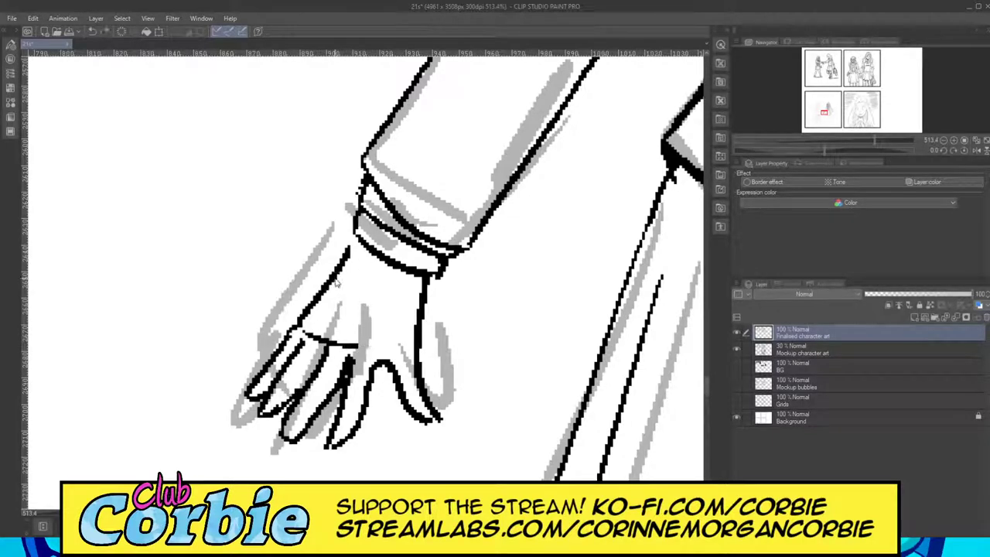
Shorten the left-hand hand's thumb by inking a new tip higher up and erasing the excess lines below it.
{"action": "mouse_move", "coordinate": [348, 243]}
{"action": "left_mouse_down"}
{"action": "mouse_move", "coordinate": [359, 229]}
{"action": "mouse_move", "coordinate": [116, 255]}
{"action": "left_mouse_up"}
{"action": "left_click_drag", "start_coordinate": [325, 191], "coordinate": [373, 177]}
{"action": "scroll", "coordinate": [372, 177], "scroll_direction": "up", "scroll_amount": 4}
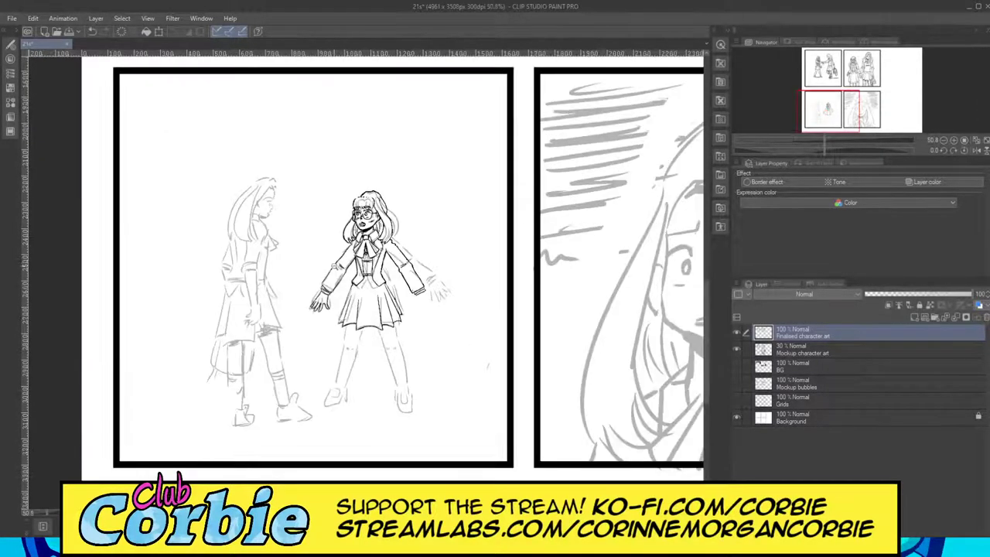
{"action": "scroll", "coordinate": [331, 317], "scroll_direction": "up", "scroll_amount": 7}
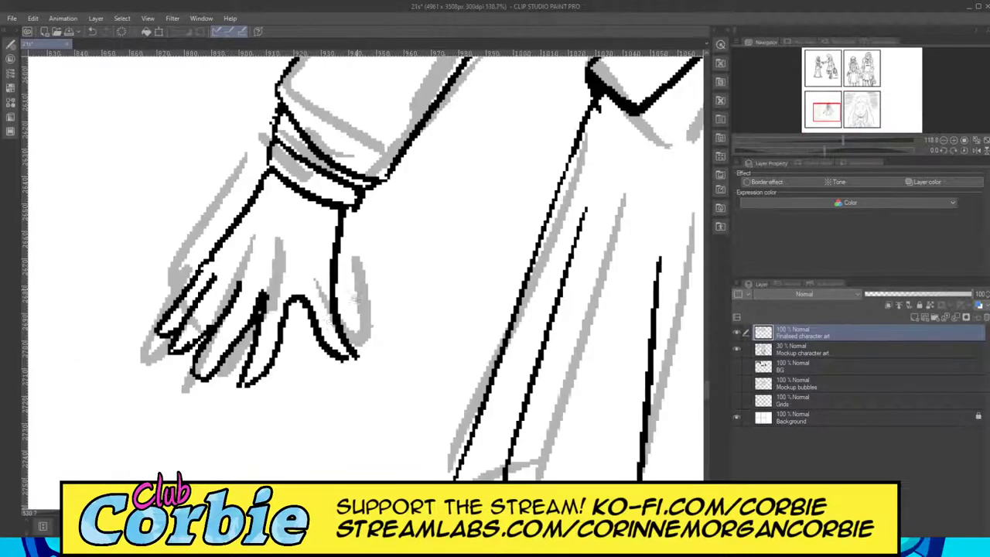
{"action": "scroll", "coordinate": [313, 329], "scroll_direction": "up", "scroll_amount": 2}
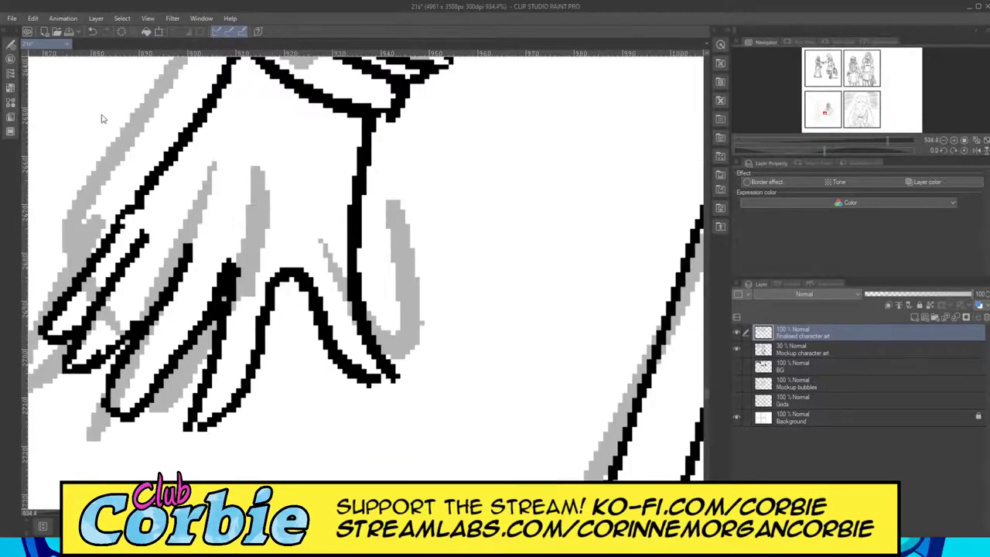
{"action": "left_click_drag", "start_coordinate": [331, 340], "coordinate": [365, 354]}
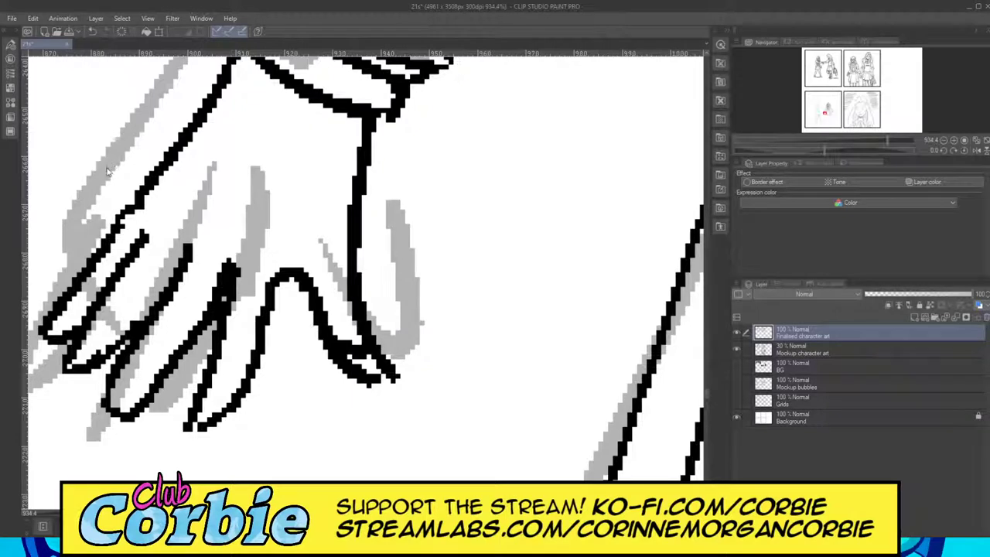
{"action": "mouse_move", "coordinate": [318, 370]}
{"action": "left_mouse_down"}
{"action": "mouse_move", "coordinate": [370, 368]}
{"action": "mouse_move", "coordinate": [324, 359]}
{"action": "mouse_move", "coordinate": [413, 360]}
{"action": "mouse_move", "coordinate": [349, 379]}
{"action": "mouse_move", "coordinate": [385, 355]}
{"action": "mouse_move", "coordinate": [336, 374]}
{"action": "mouse_move", "coordinate": [411, 368]}
{"action": "mouse_move", "coordinate": [345, 388]}
{"action": "mouse_move", "coordinate": [374, 386]}
{"action": "left_mouse_up"}
{"action": "left_click", "coordinate": [372, 385]}
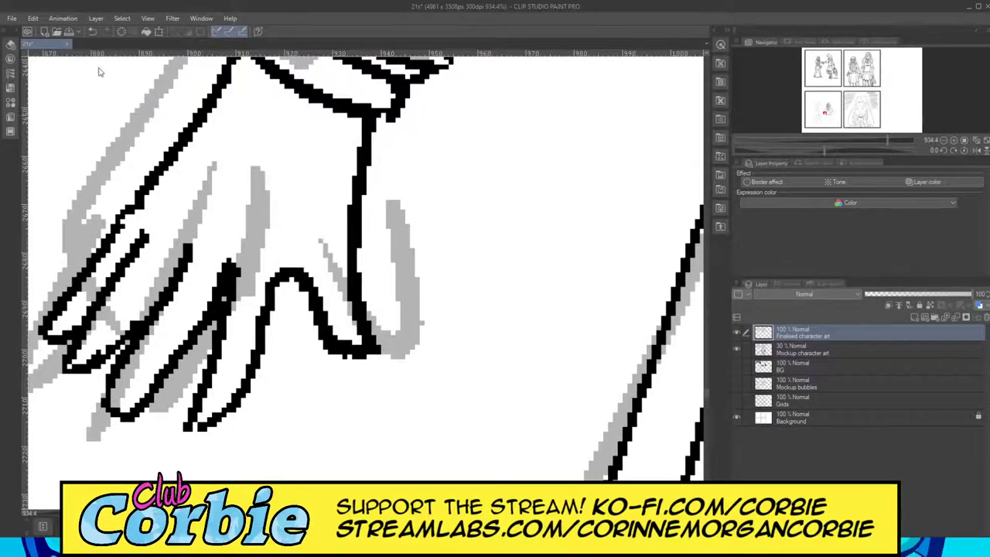
Erase the stray line inside the right-hand sleeve's lower corner and ink the cuff's side edge to close its gaps.
{"action": "left_click_drag", "start_coordinate": [378, 280], "coordinate": [193, 288]}
{"action": "left_click_drag", "start_coordinate": [428, 288], "coordinate": [497, 163]}
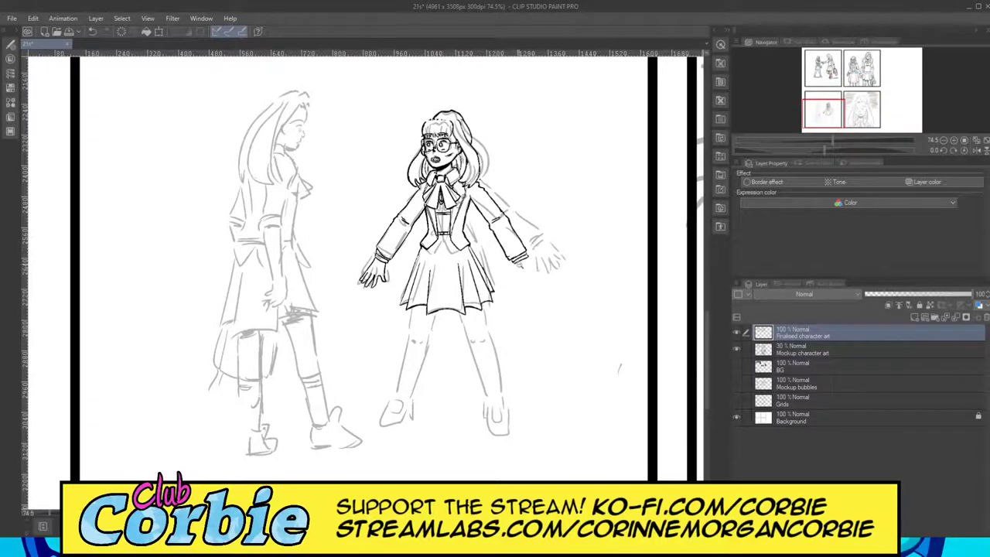
{"action": "left_click_drag", "start_coordinate": [518, 245], "coordinate": [507, 258]}
{"action": "scroll", "coordinate": [510, 251], "scroll_direction": "up", "scroll_amount": 2}
{"action": "left_click_drag", "start_coordinate": [504, 56], "coordinate": [572, 32]}
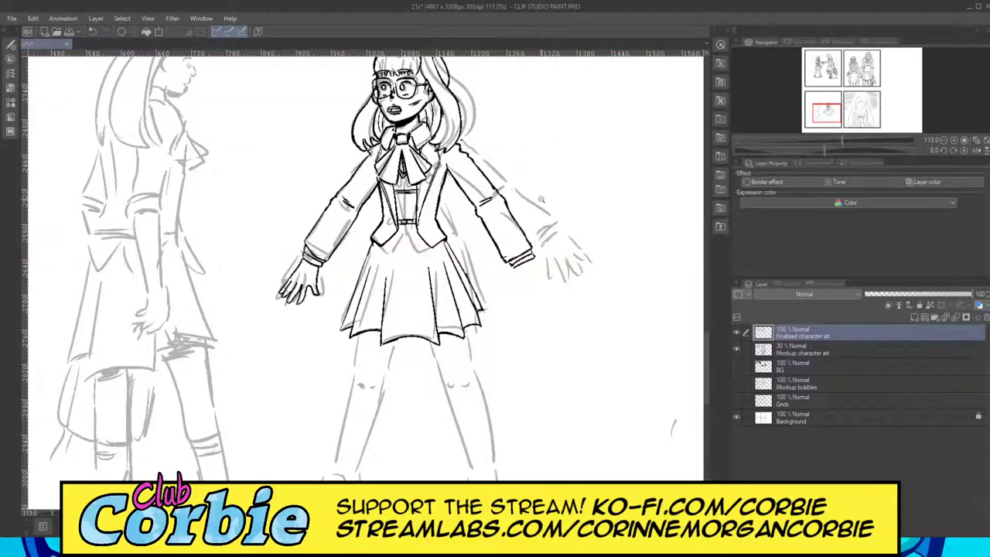
{"action": "left_click_drag", "start_coordinate": [523, 264], "coordinate": [502, 175]}
{"action": "scroll", "coordinate": [501, 176], "scroll_direction": "up", "scroll_amount": 6}
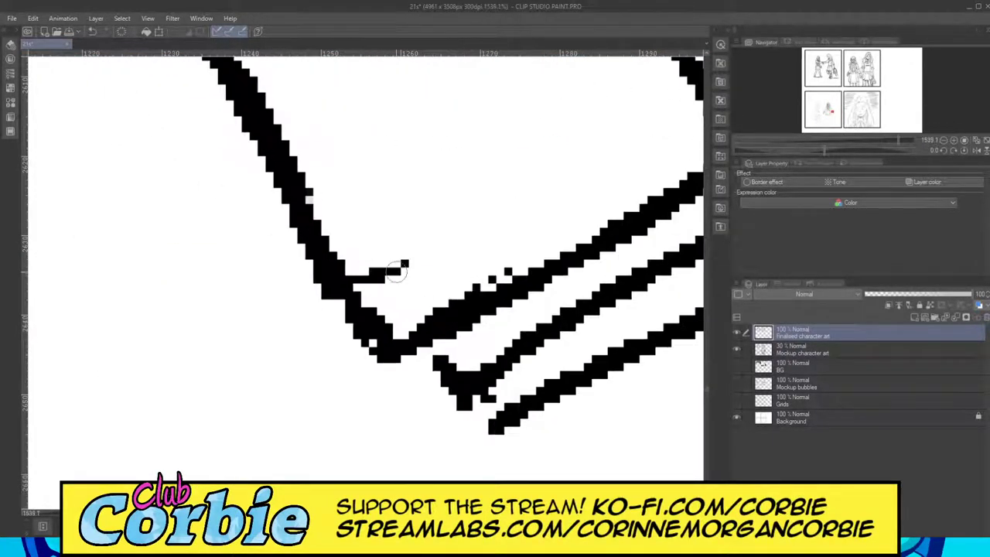
{"action": "mouse_move", "coordinate": [410, 265]}
{"action": "left_mouse_down"}
{"action": "mouse_move", "coordinate": [360, 279]}
{"action": "mouse_move", "coordinate": [370, 268]}
{"action": "left_mouse_up"}
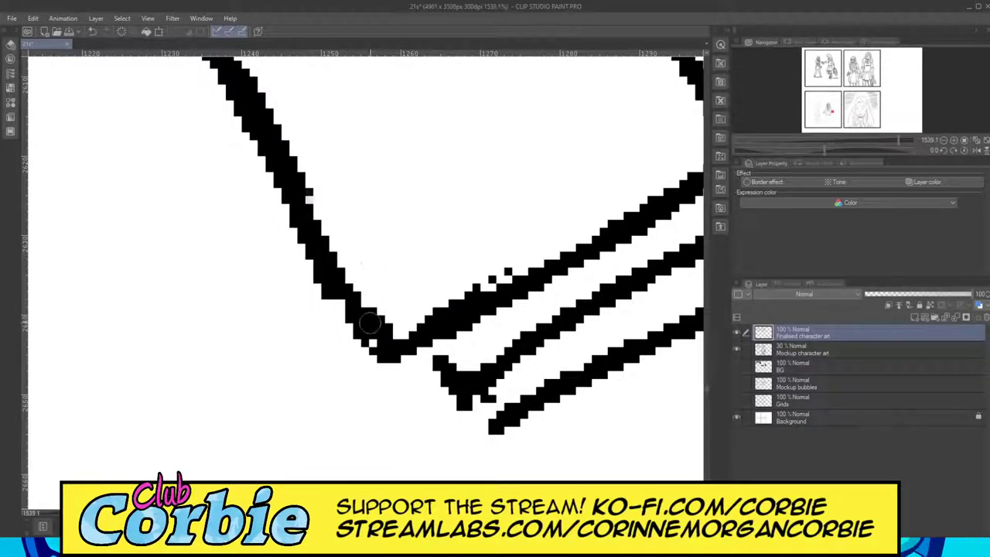
{"action": "key", "text": "p"}
{"action": "mouse_move", "coordinate": [338, 298]}
{"action": "left_mouse_down"}
{"action": "mouse_move", "coordinate": [378, 343]}
{"action": "mouse_move", "coordinate": [454, 331]}
{"action": "mouse_move", "coordinate": [435, 368]}
{"action": "mouse_move", "coordinate": [468, 373]}
{"action": "mouse_move", "coordinate": [432, 364]}
{"action": "mouse_move", "coordinate": [423, 340]}
{"action": "mouse_move", "coordinate": [446, 375]}
{"action": "mouse_move", "coordinate": [484, 393]}
{"action": "mouse_move", "coordinate": [473, 388]}
{"action": "mouse_move", "coordinate": [495, 423]}
{"action": "left_mouse_up"}
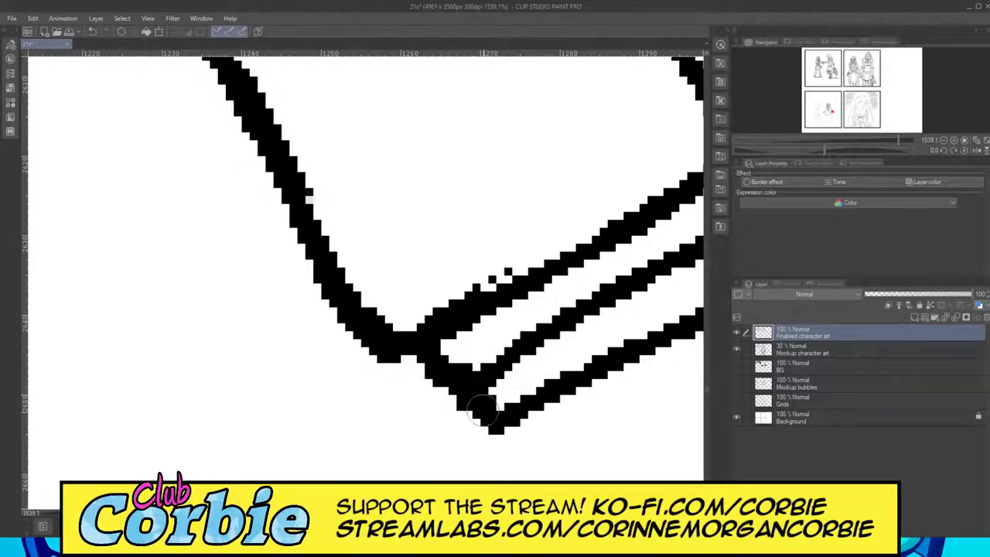
Thicken the outer line of the right-hand sleeve at the elbow so the upper and lower arm join smoothly.
{"action": "scroll", "coordinate": [346, 269], "scroll_direction": "down", "scroll_amount": 5}
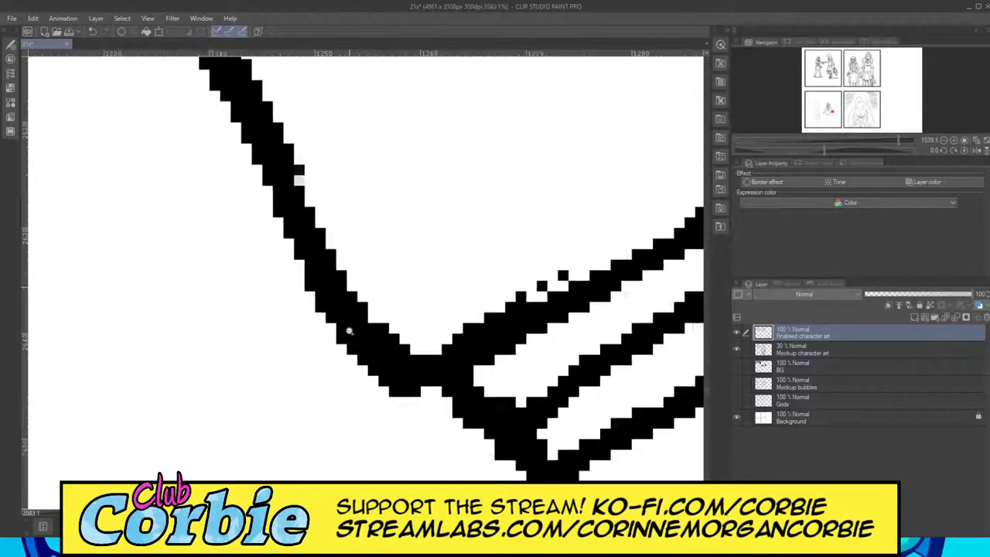
{"action": "scroll", "coordinate": [367, 261], "scroll_direction": "down", "scroll_amount": 2}
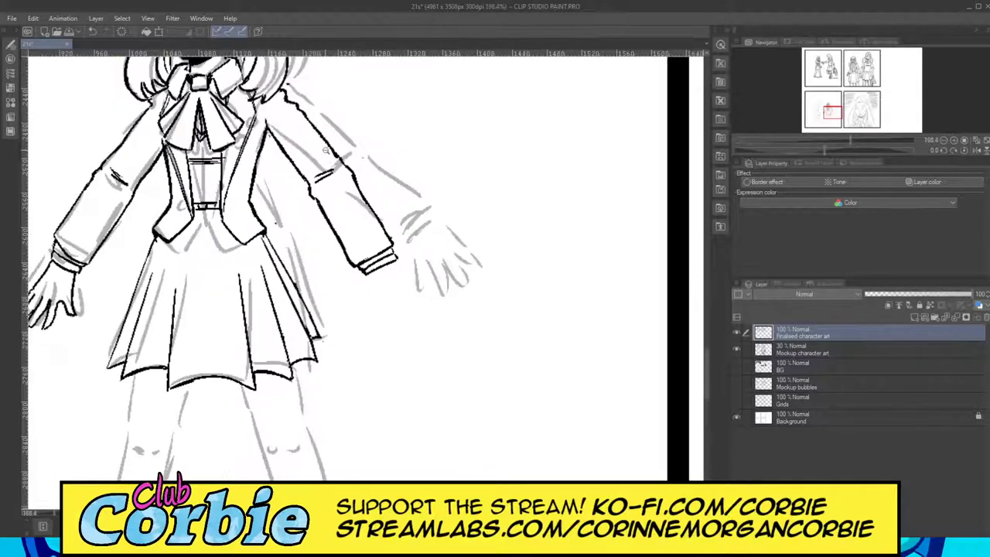
{"action": "scroll", "coordinate": [325, 150], "scroll_direction": "up", "scroll_amount": 6}
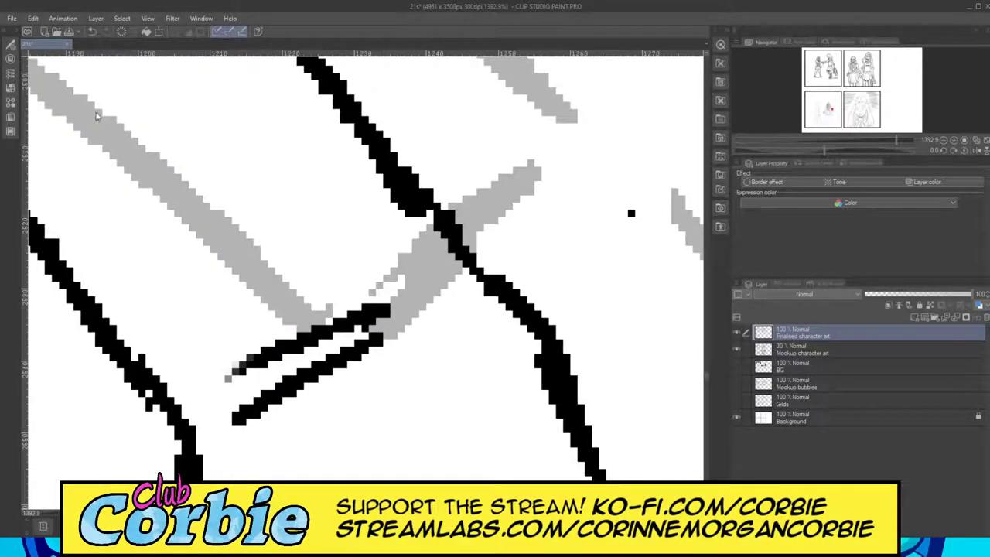
{"action": "mouse_move", "coordinate": [402, 197]}
{"action": "left_mouse_down"}
{"action": "mouse_move", "coordinate": [445, 232]}
{"action": "mouse_move", "coordinate": [539, 349]}
{"action": "left_mouse_up"}
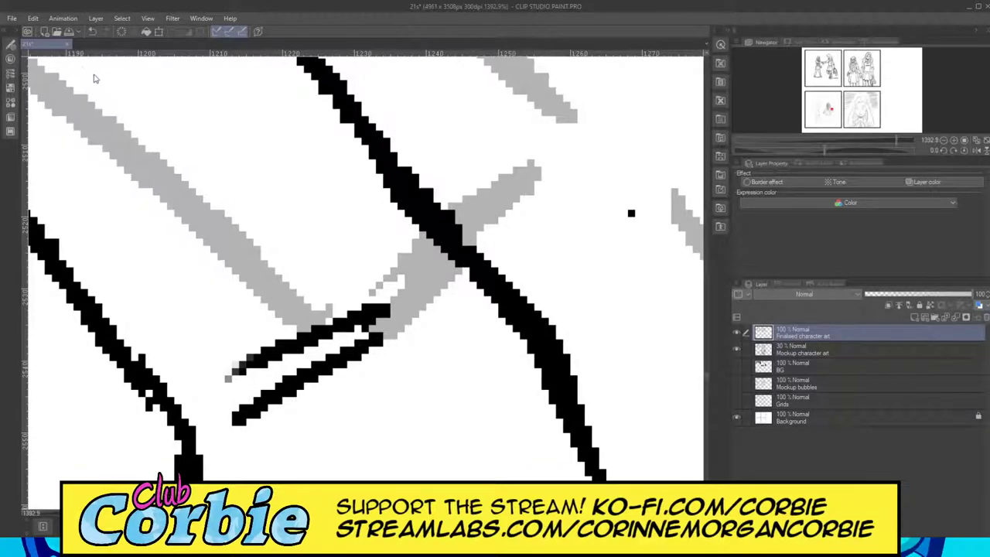
Ink the two sides of the palm and a knuckle line below the right-hand sleeve's cuff.
{"action": "scroll", "coordinate": [383, 243], "scroll_direction": "down", "scroll_amount": 10}
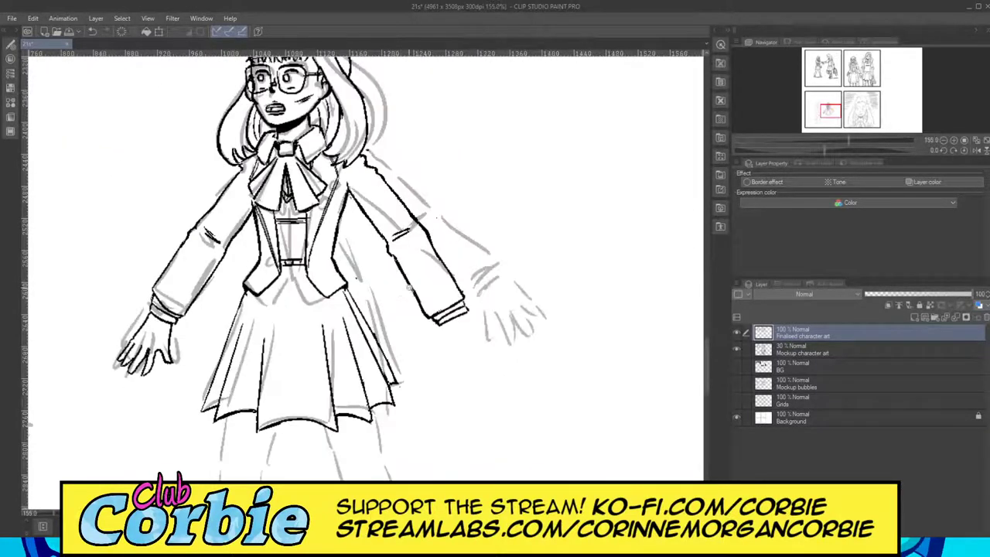
{"action": "scroll", "coordinate": [465, 314], "scroll_direction": "up", "scroll_amount": 6}
{"action": "scroll", "coordinate": [500, 331], "scroll_direction": "down", "scroll_amount": 8}
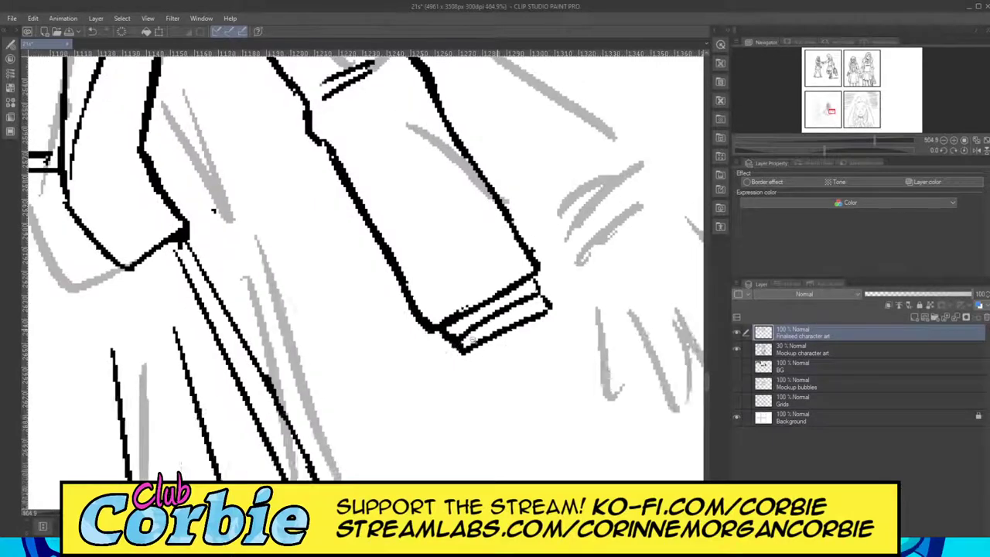
{"action": "scroll", "coordinate": [529, 334], "scroll_direction": "up", "scroll_amount": 8}
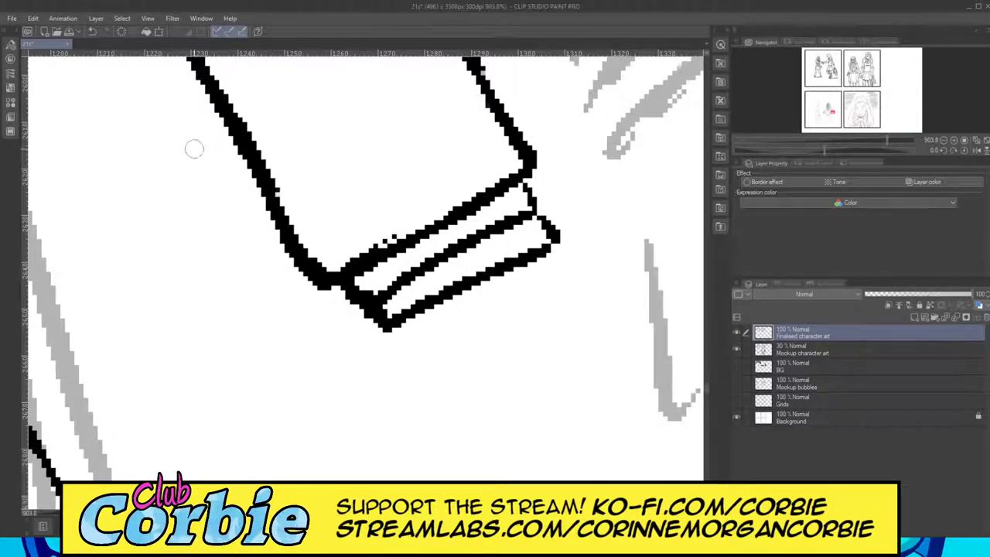
{"action": "mouse_move", "coordinate": [399, 321]}
{"action": "left_mouse_down"}
{"action": "mouse_move", "coordinate": [454, 444]}
{"action": "mouse_move", "coordinate": [606, 403]}
{"action": "left_mouse_up"}
{"action": "left_click_drag", "start_coordinate": [540, 263], "coordinate": [632, 396]}
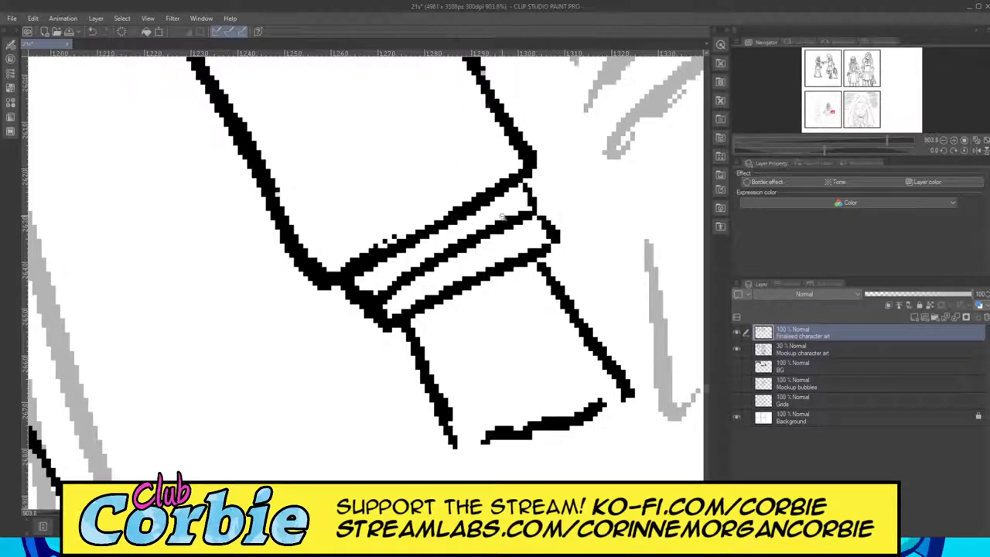
Try inking a short, thick thumb along the inner edge of the right-hand hand's palm.
{"action": "scroll", "coordinate": [501, 217], "scroll_direction": "down", "scroll_amount": 10}
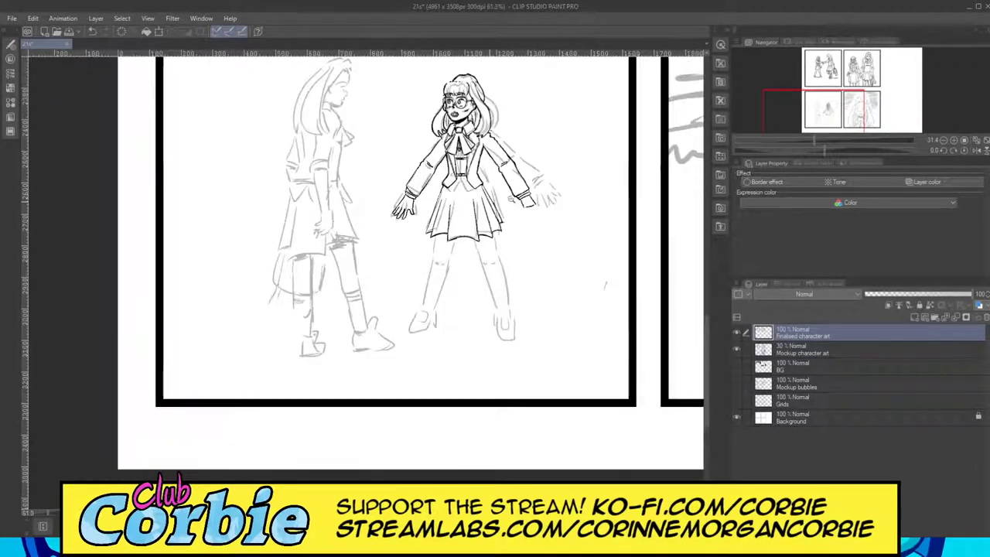
{"action": "scroll", "coordinate": [467, 221], "scroll_direction": "up", "scroll_amount": 1}
{"action": "scroll", "coordinate": [541, 182], "scroll_direction": "up", "scroll_amount": 5}
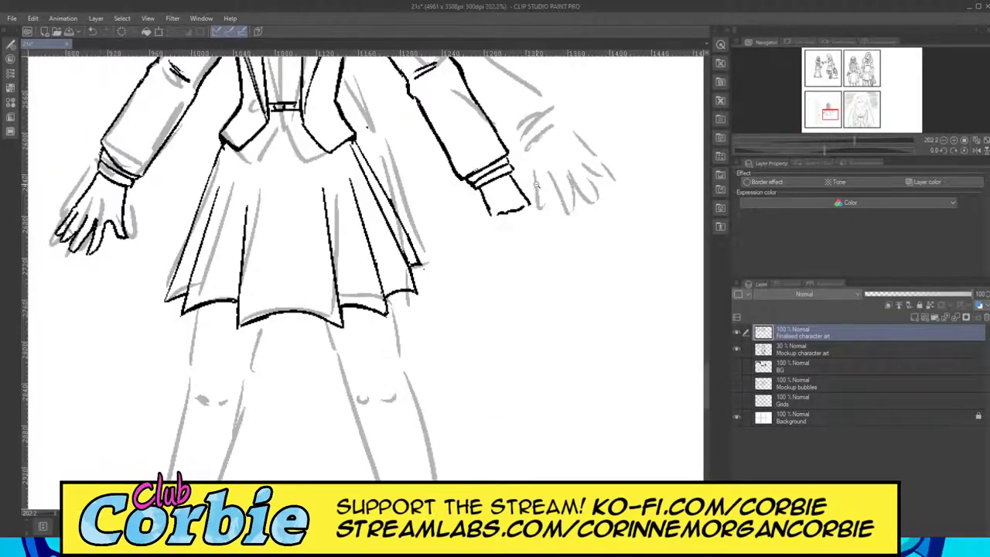
{"action": "scroll", "coordinate": [520, 184], "scroll_direction": "up", "scroll_amount": 3}
{"action": "scroll", "coordinate": [522, 177], "scroll_direction": "up", "scroll_amount": 2}
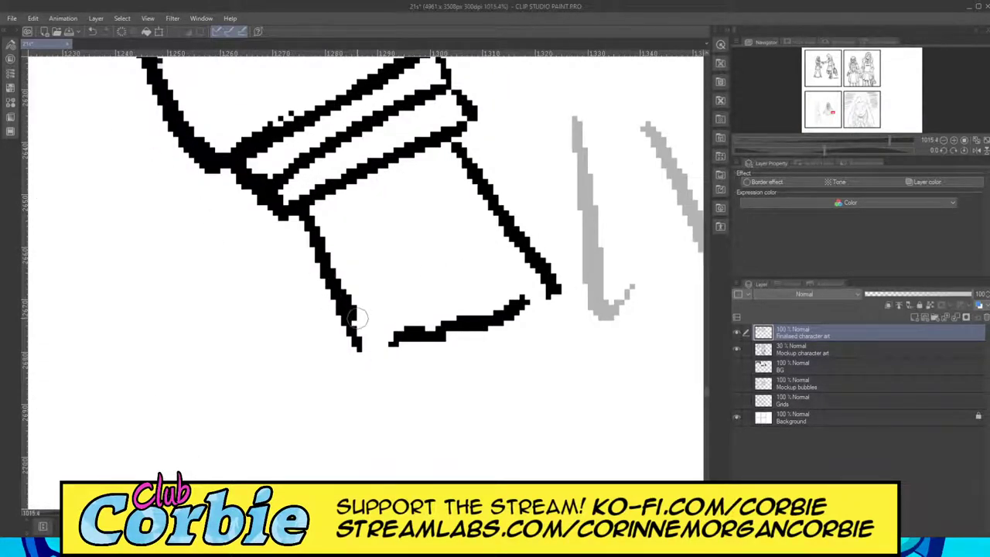
{"action": "mouse_move", "coordinate": [328, 290]}
{"action": "left_mouse_down"}
{"action": "mouse_move", "coordinate": [339, 320]}
{"action": "mouse_move", "coordinate": [328, 349]}
{"action": "left_mouse_up"}
{"action": "mouse_move", "coordinate": [285, 409]}
{"action": "left_mouse_down"}
{"action": "mouse_move", "coordinate": [340, 403]}
{"action": "mouse_move", "coordinate": [351, 336]}
{"action": "left_mouse_up"}
{"action": "mouse_move", "coordinate": [322, 296]}
{"action": "left_mouse_down"}
{"action": "mouse_move", "coordinate": [322, 331]}
{"action": "mouse_move", "coordinate": [290, 408]}
{"action": "mouse_move", "coordinate": [334, 306]}
{"action": "mouse_move", "coordinate": [325, 271]}
{"action": "left_mouse_up"}
Try inking the right-hand hand's four fingers below the knuckle line, running the palm's outer edge into the little finger.
{"action": "left_click_drag", "start_coordinate": [385, 365], "coordinate": [435, 467]}
{"action": "left_click_drag", "start_coordinate": [426, 365], "coordinate": [493, 478]}
{"action": "left_click_drag", "start_coordinate": [433, 456], "coordinate": [456, 478]}
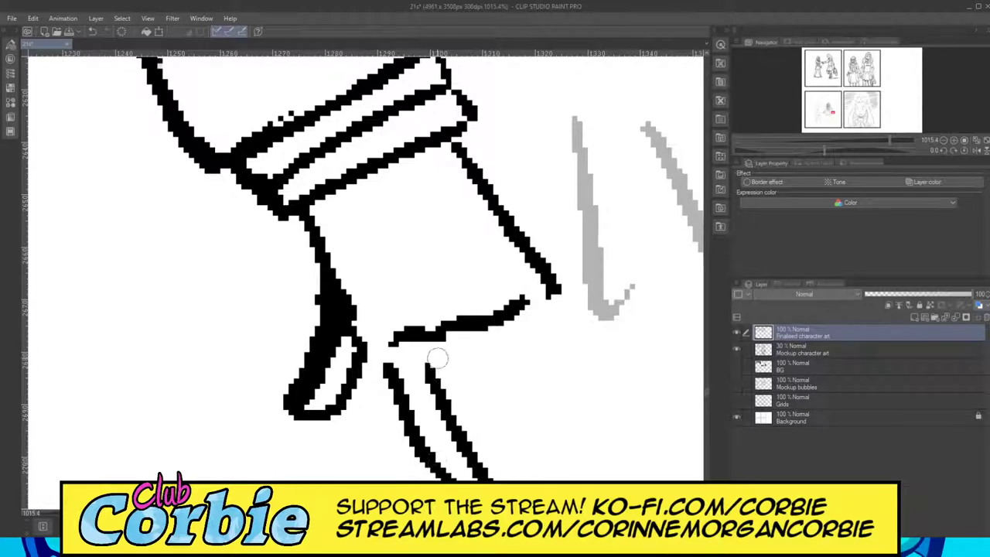
{"action": "left_click_drag", "start_coordinate": [433, 355], "coordinate": [539, 478]}
{"action": "left_click_drag", "start_coordinate": [495, 355], "coordinate": [558, 478]}
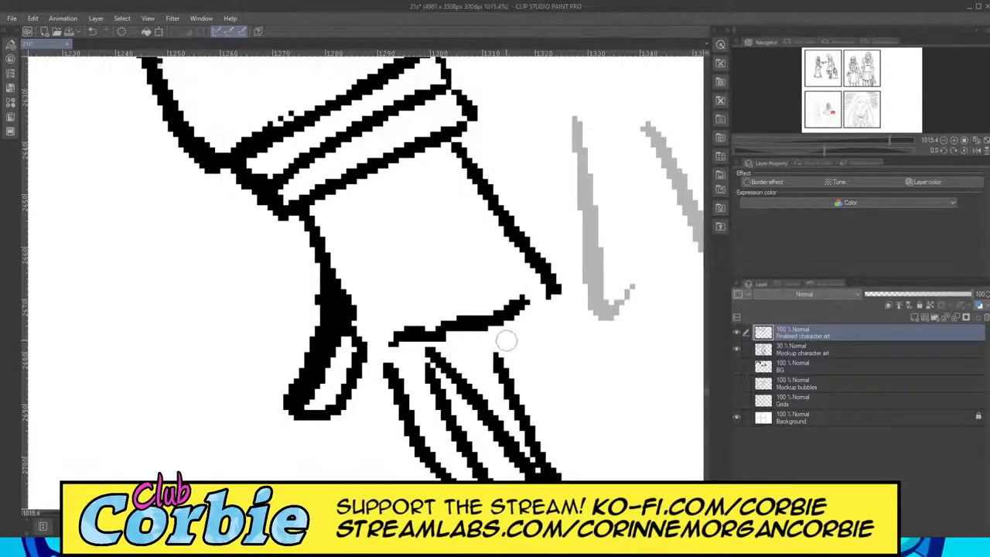
{"action": "mouse_move", "coordinate": [504, 337]}
{"action": "left_mouse_down"}
{"action": "mouse_move", "coordinate": [581, 462]}
{"action": "mouse_move", "coordinate": [602, 467]}
{"action": "mouse_move", "coordinate": [531, 330]}
{"action": "mouse_move", "coordinate": [560, 342]}
{"action": "mouse_move", "coordinate": [625, 426]}
{"action": "mouse_move", "coordinate": [639, 421]}
{"action": "mouse_move", "coordinate": [549, 288]}
{"action": "left_mouse_up"}
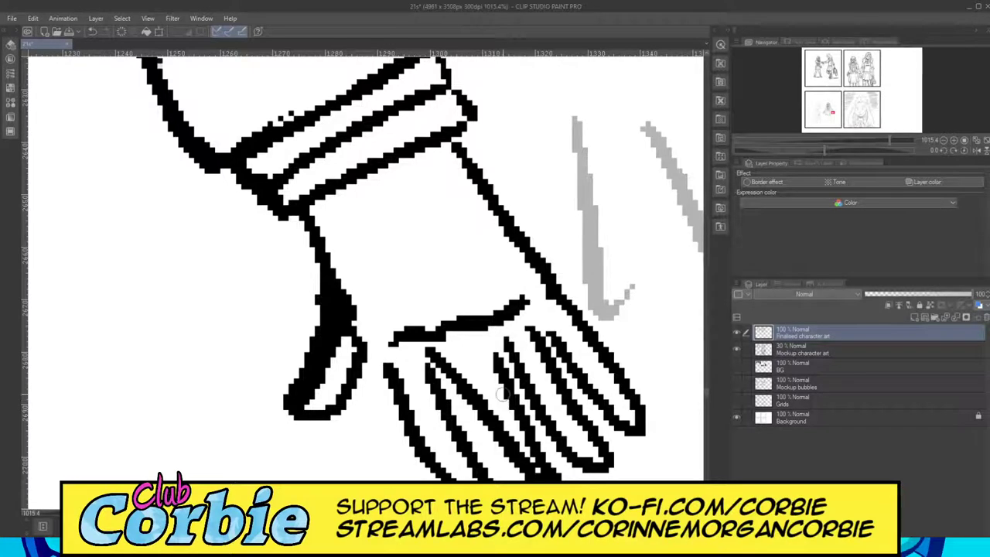
Rework the middle finger's edges on the right-hand hand and thin the thumb's heavy outer line.
{"action": "mouse_move", "coordinate": [504, 391]}
{"action": "left_mouse_down"}
{"action": "mouse_move", "coordinate": [539, 475]}
{"action": "mouse_move", "coordinate": [500, 360]}
{"action": "mouse_move", "coordinate": [546, 475]}
{"action": "left_mouse_up"}
{"action": "left_click_drag", "start_coordinate": [474, 356], "coordinate": [489, 350]}
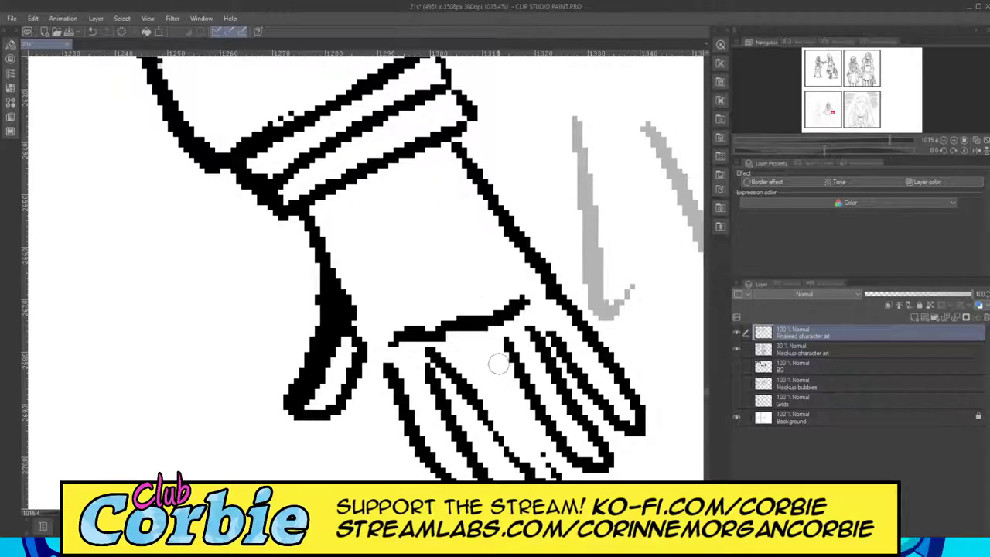
{"action": "mouse_move", "coordinate": [493, 344]}
{"action": "left_mouse_down"}
{"action": "mouse_move", "coordinate": [560, 474]}
{"action": "mouse_move", "coordinate": [512, 455]}
{"action": "mouse_move", "coordinate": [427, 354]}
{"action": "mouse_move", "coordinate": [438, 331]}
{"action": "left_mouse_up"}
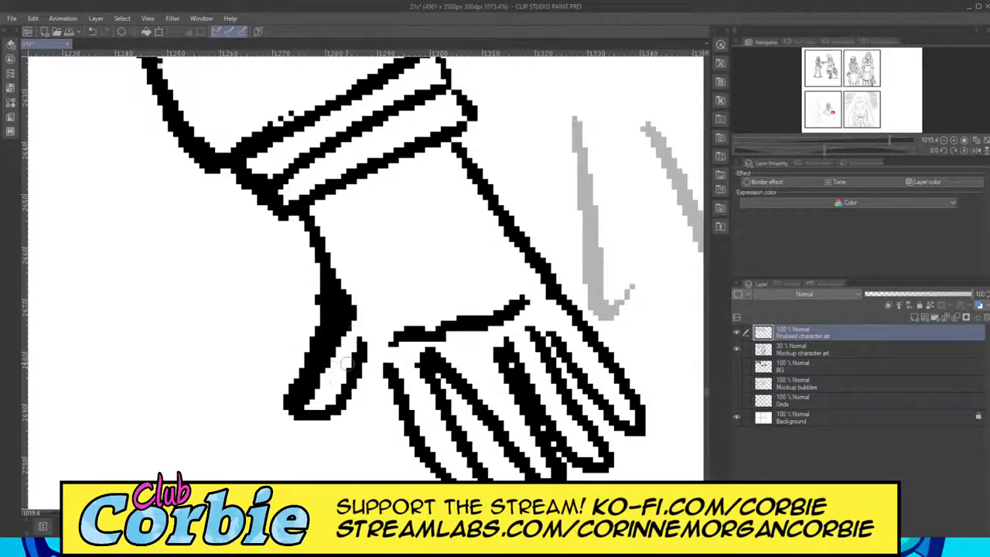
{"action": "left_click_drag", "start_coordinate": [313, 312], "coordinate": [284, 421]}
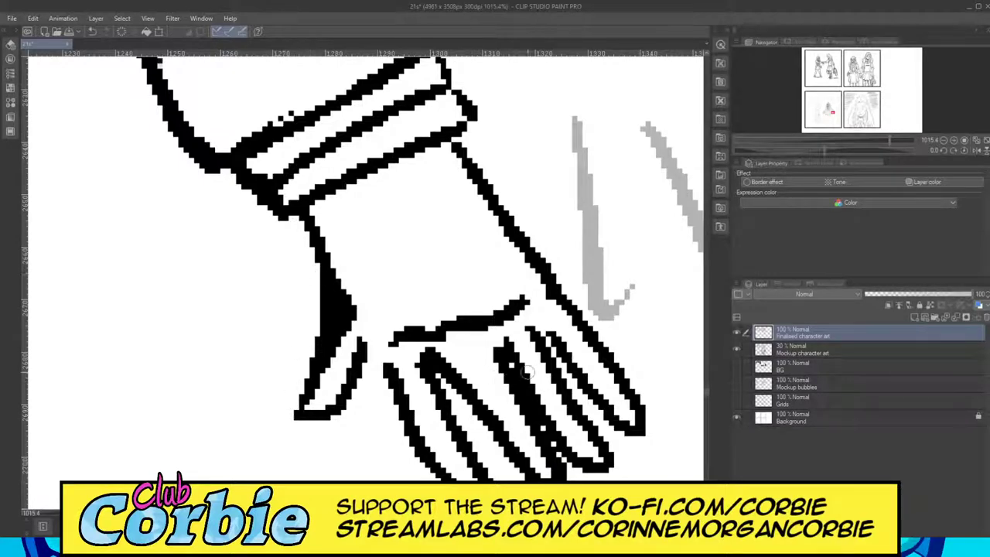
{"action": "left_click_drag", "start_coordinate": [388, 256], "coordinate": [458, 264]}
{"action": "scroll", "coordinate": [433, 210], "scroll_direction": "up", "scroll_amount": 2}
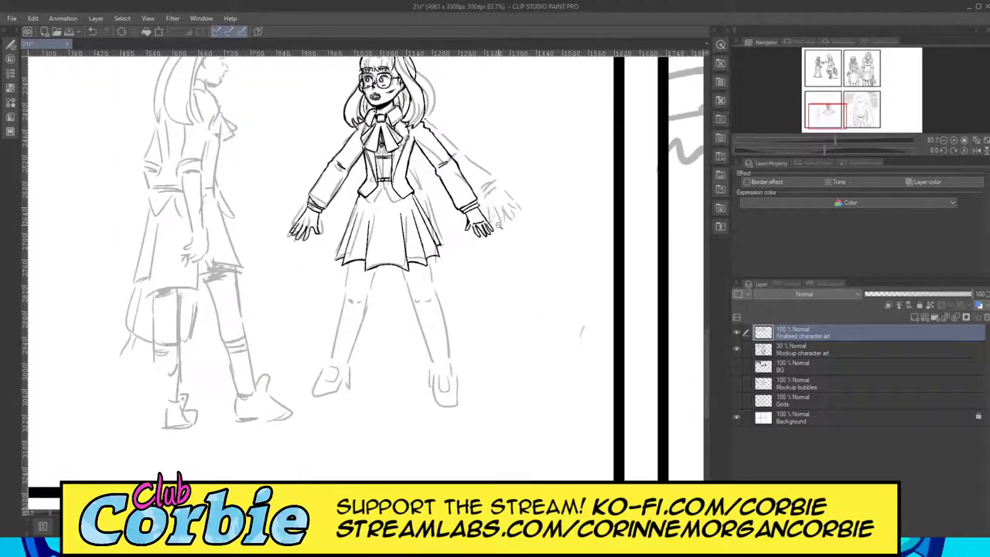
{"action": "scroll", "coordinate": [483, 190], "scroll_direction": "up", "scroll_amount": 5}
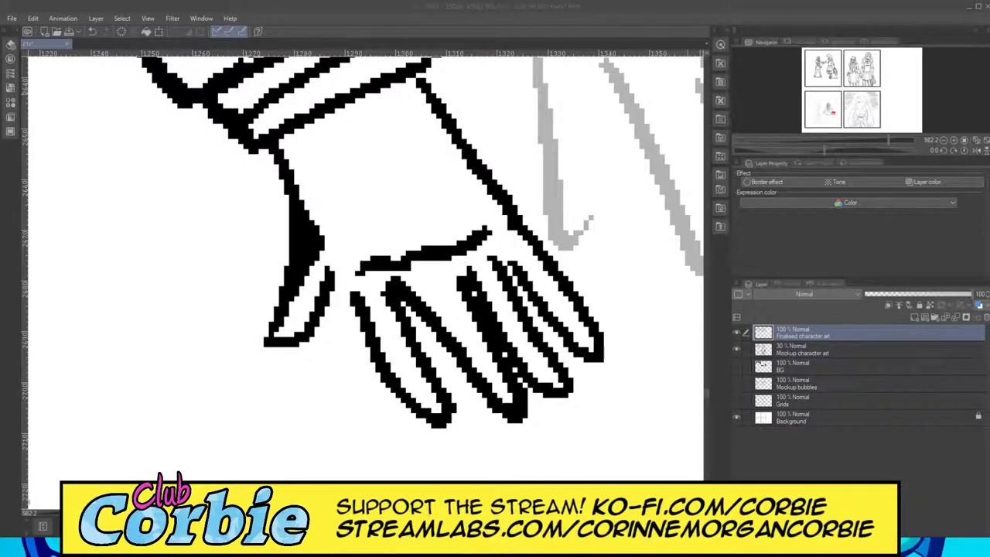
Erase the right-hand hand's fingers and thumb, keeping the palm sides and knuckle line.
{"action": "left_click", "coordinate": [693, 17]}
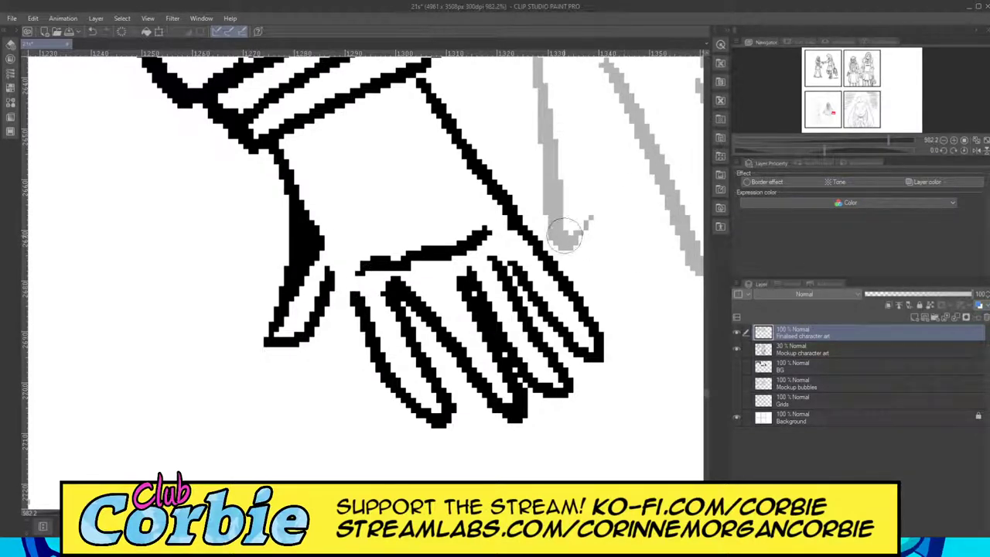
{"action": "mouse_move", "coordinate": [564, 236]}
{"action": "left_mouse_down"}
{"action": "mouse_move", "coordinate": [527, 266]}
{"action": "mouse_move", "coordinate": [585, 230]}
{"action": "mouse_move", "coordinate": [525, 262]}
{"action": "mouse_move", "coordinate": [451, 274]}
{"action": "mouse_move", "coordinate": [395, 299]}
{"action": "mouse_move", "coordinate": [554, 261]}
{"action": "mouse_move", "coordinate": [328, 335]}
{"action": "mouse_move", "coordinate": [352, 357]}
{"action": "mouse_move", "coordinate": [517, 301]}
{"action": "mouse_move", "coordinate": [590, 297]}
{"action": "mouse_move", "coordinate": [441, 377]}
{"action": "mouse_move", "coordinate": [350, 411]}
{"action": "mouse_move", "coordinate": [511, 357]}
{"action": "mouse_move", "coordinate": [633, 351]}
{"action": "mouse_move", "coordinate": [446, 456]}
{"action": "left_mouse_up"}
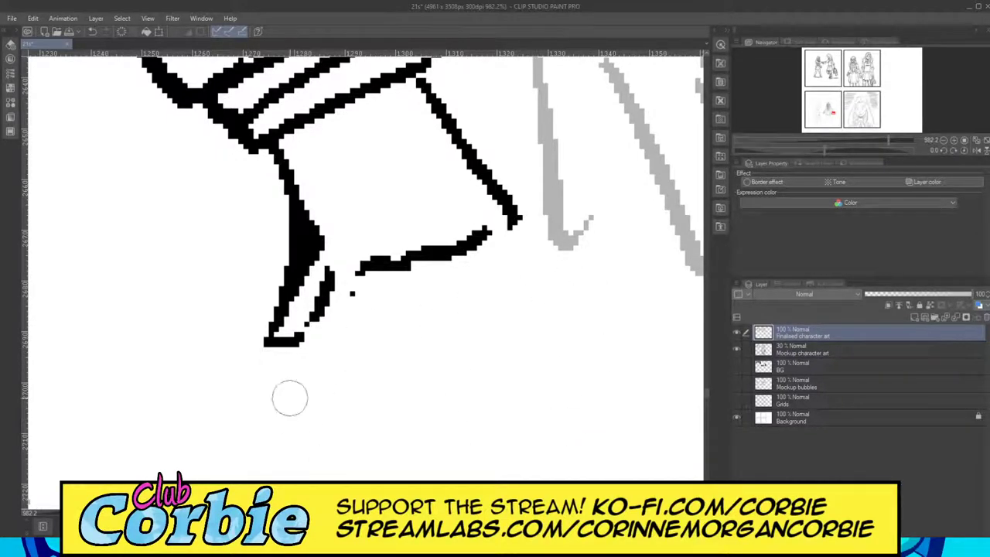
{"action": "left_click_drag", "start_coordinate": [287, 398], "coordinate": [274, 336]}
{"action": "mouse_move", "coordinate": [316, 383]}
{"action": "left_mouse_down"}
{"action": "mouse_move", "coordinate": [265, 193]}
{"action": "mouse_move", "coordinate": [307, 298]}
{"action": "mouse_move", "coordinate": [267, 190]}
{"action": "mouse_move", "coordinate": [345, 342]}
{"action": "mouse_move", "coordinate": [321, 271]}
{"action": "mouse_move", "coordinate": [358, 314]}
{"action": "mouse_move", "coordinate": [373, 349]}
{"action": "left_mouse_up"}
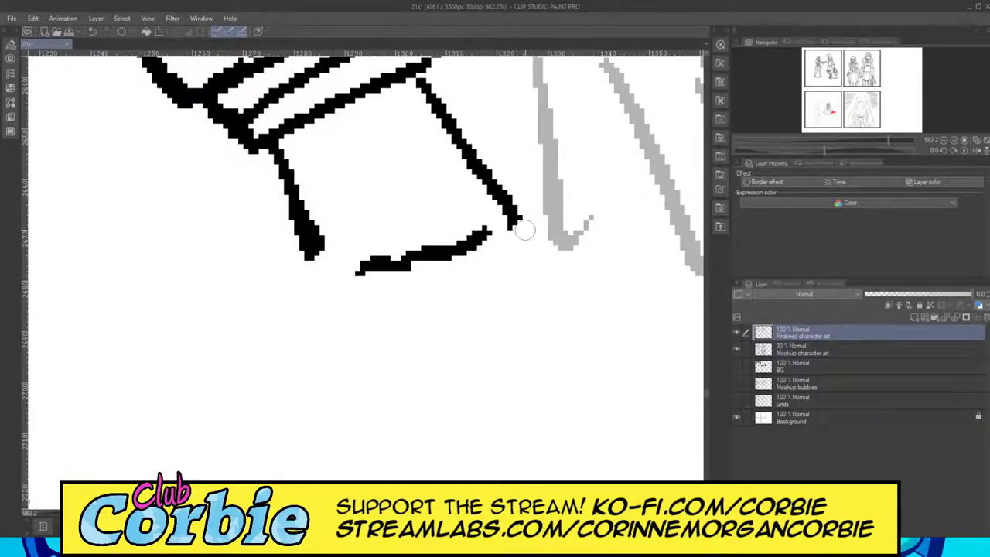
Ink new little and ring fingers below the outer end of the right-hand hand's knuckle line.
{"action": "left_click_drag", "start_coordinate": [524, 230], "coordinate": [616, 396]}
{"action": "mouse_move", "coordinate": [504, 273]}
{"action": "left_mouse_down"}
{"action": "mouse_move", "coordinate": [530, 317]}
{"action": "mouse_move", "coordinate": [611, 396]}
{"action": "left_mouse_up"}
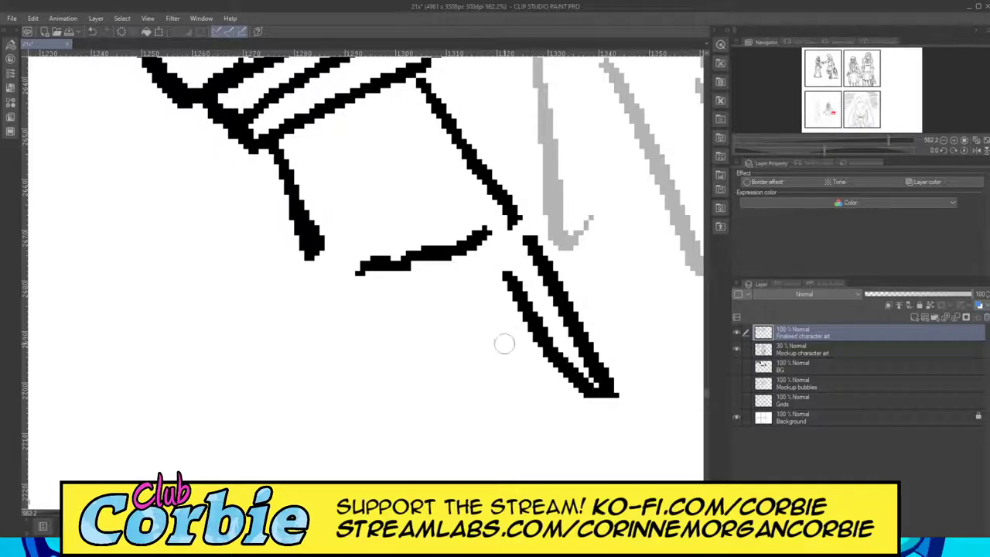
{"action": "left_click_drag", "start_coordinate": [481, 268], "coordinate": [532, 421]}
{"action": "left_click_drag", "start_coordinate": [451, 275], "coordinate": [536, 420]}
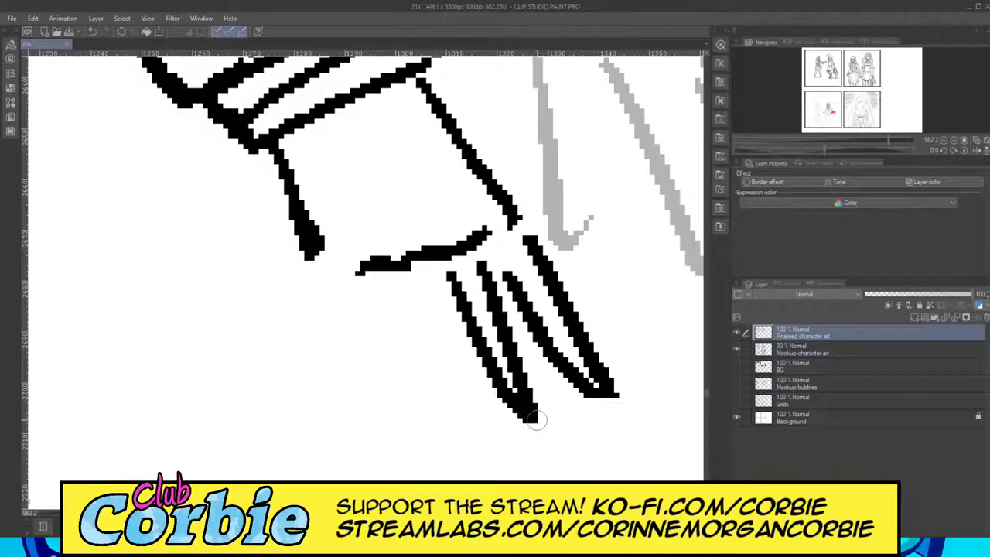
Ink the right-hand hand's middle finger, index finger and thumb with rounded tips, and trim the excess ink at the thumb's base.
{"action": "left_click_drag", "start_coordinate": [424, 274], "coordinate": [481, 430]}
{"action": "mouse_move", "coordinate": [387, 283]}
{"action": "left_mouse_down"}
{"action": "mouse_move", "coordinate": [455, 397]}
{"action": "mouse_move", "coordinate": [480, 416]}
{"action": "left_mouse_up"}
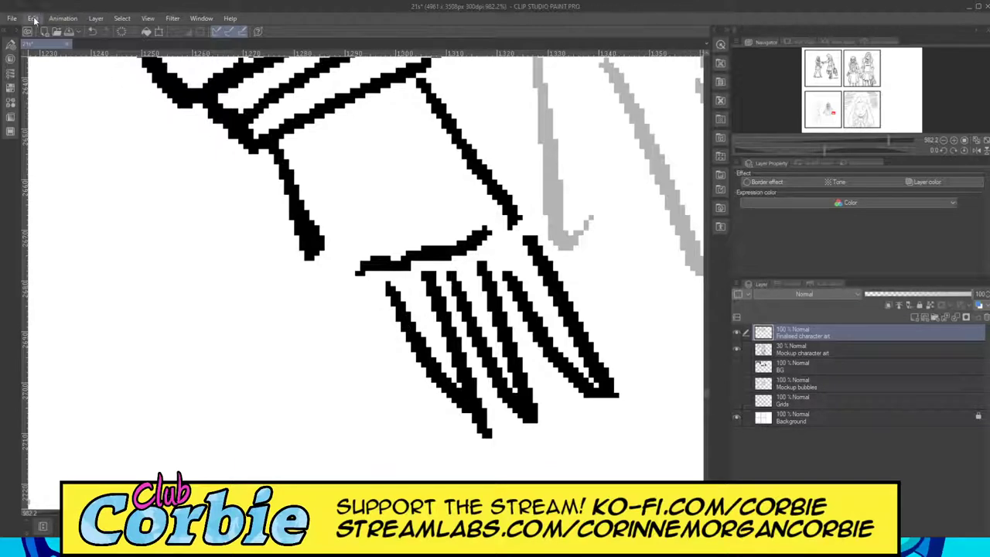
{"action": "key", "text": "ctrl+z"}
{"action": "mouse_move", "coordinate": [398, 296]}
{"action": "left_mouse_down"}
{"action": "mouse_move", "coordinate": [456, 437]}
{"action": "mouse_move", "coordinate": [481, 436]}
{"action": "mouse_move", "coordinate": [420, 442]}
{"action": "mouse_move", "coordinate": [375, 413]}
{"action": "mouse_move", "coordinate": [412, 426]}
{"action": "left_mouse_up"}
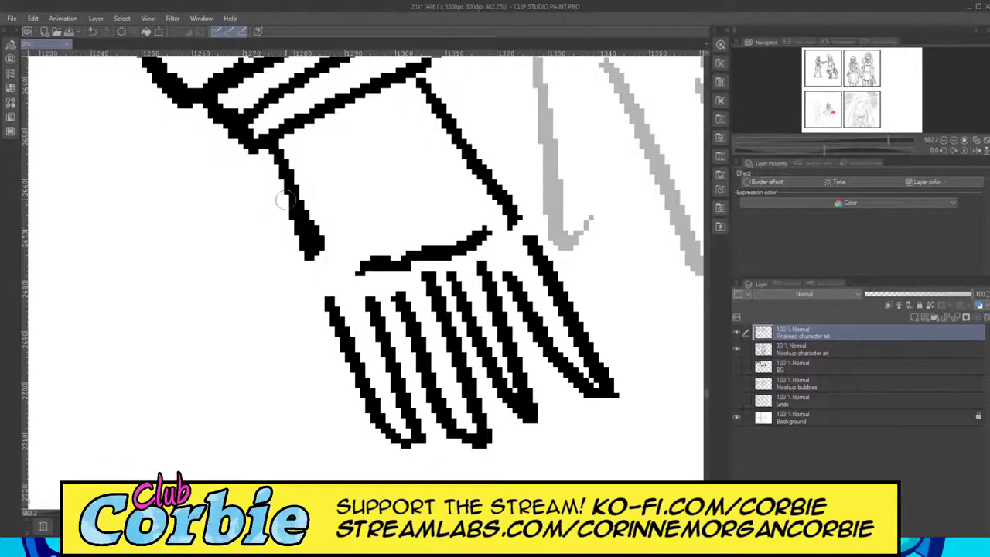
{"action": "mouse_move", "coordinate": [283, 195]}
{"action": "left_mouse_down"}
{"action": "mouse_move", "coordinate": [290, 255]}
{"action": "mouse_move", "coordinate": [271, 346]}
{"action": "mouse_move", "coordinate": [287, 382]}
{"action": "mouse_move", "coordinate": [328, 309]}
{"action": "left_mouse_up"}
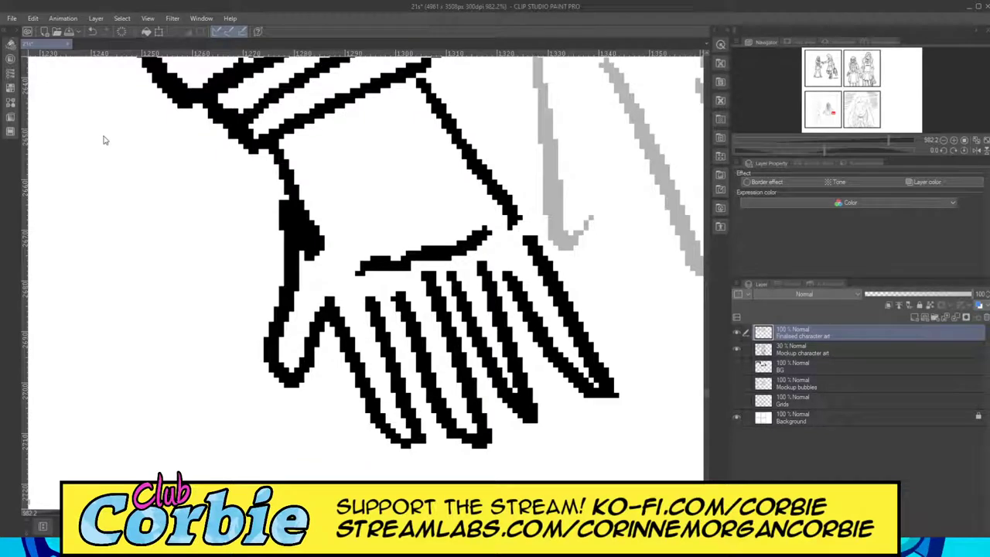
{"action": "left_click_drag", "start_coordinate": [305, 229], "coordinate": [317, 265]}
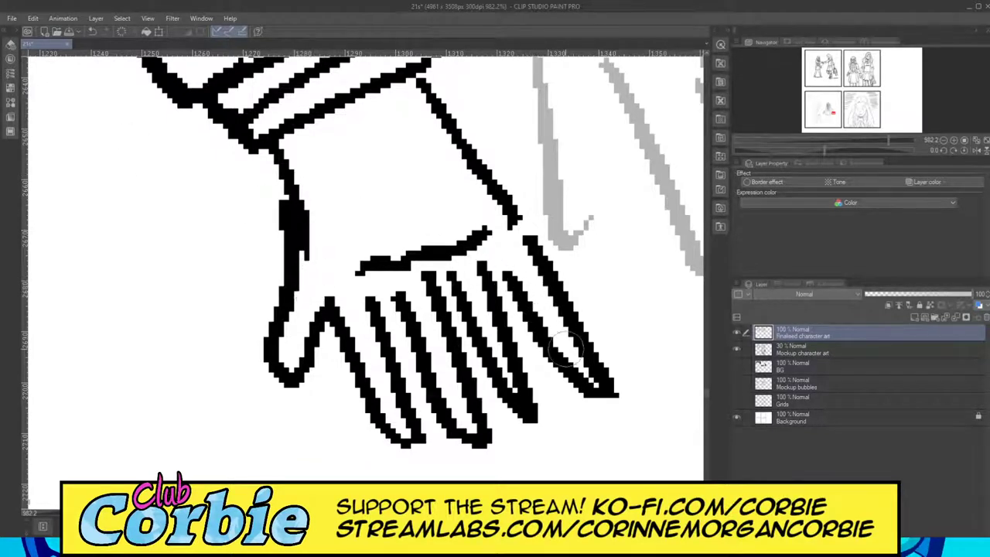
Erase the ring finger's outer edge, redraw it wider with a rounded tip, and clear the excess ink at its base.
{"action": "left_click_drag", "start_coordinate": [496, 328], "coordinate": [534, 415]}
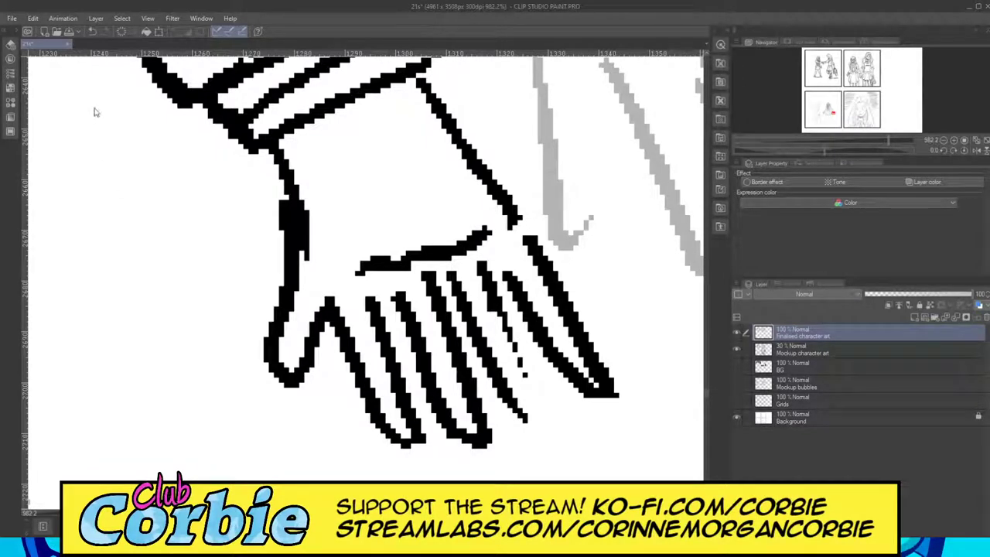
{"action": "left_click_drag", "start_coordinate": [495, 260], "coordinate": [539, 398]}
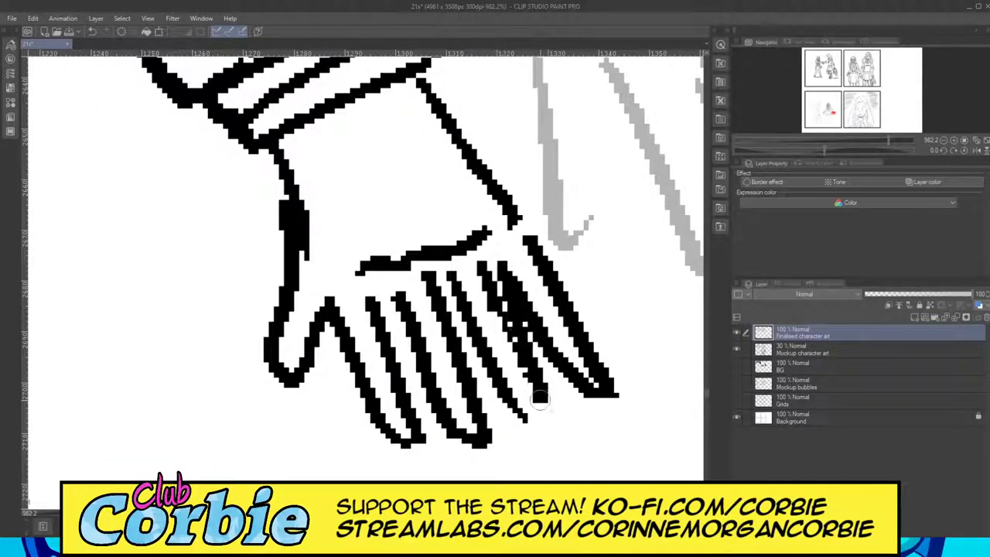
{"action": "mouse_move", "coordinate": [498, 281]}
{"action": "left_mouse_down"}
{"action": "mouse_move", "coordinate": [552, 424]}
{"action": "mouse_move", "coordinate": [538, 418]}
{"action": "left_mouse_up"}
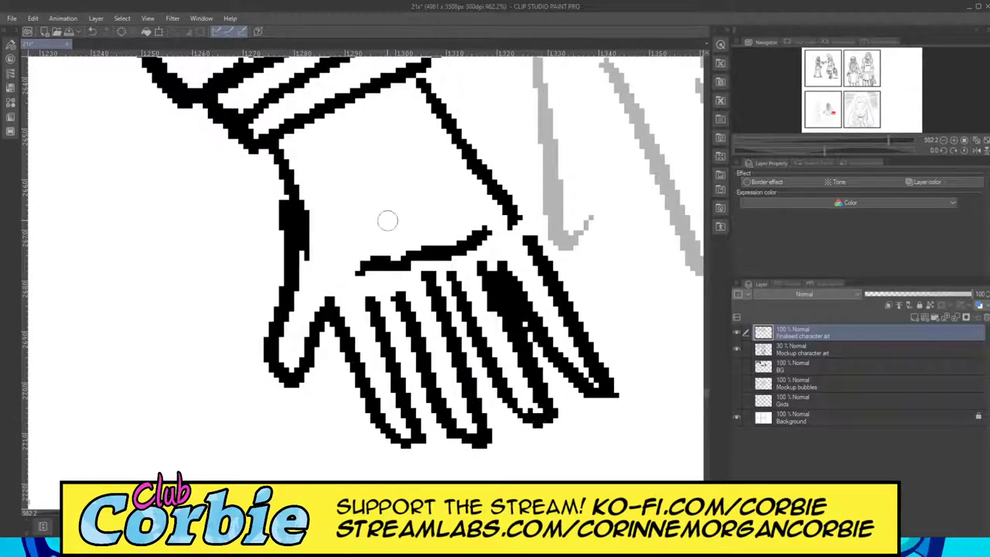
{"action": "key", "text": "e"}
{"action": "left_click_drag", "start_coordinate": [487, 272], "coordinate": [505, 361]}
{"action": "left_click", "coordinate": [471, 269]}
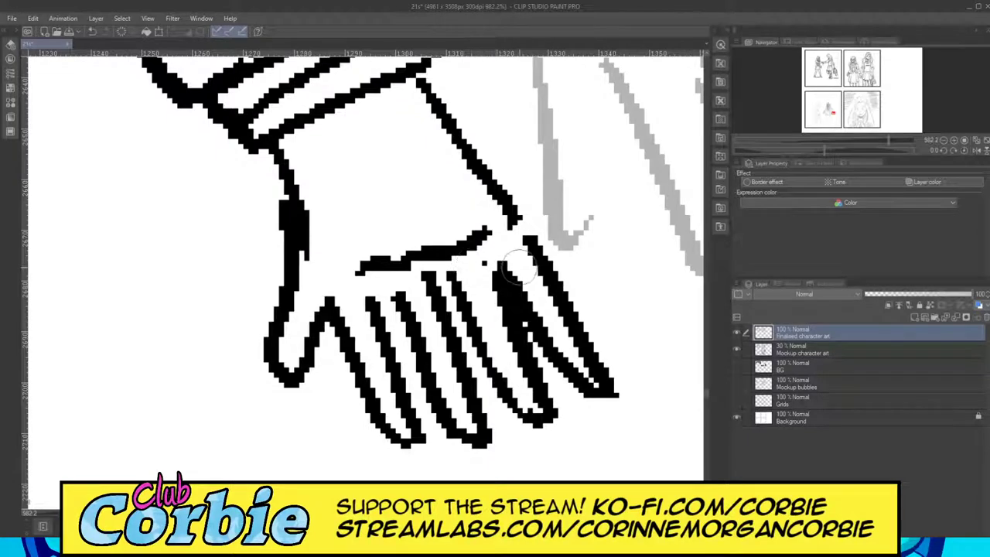
Erase the tips of the little finger and thumb, redraw both shorter, and join the little finger to the palm's outer edge.
{"action": "mouse_move", "coordinate": [615, 357]}
{"action": "left_mouse_down"}
{"action": "mouse_move", "coordinate": [606, 399]}
{"action": "mouse_move", "coordinate": [576, 400]}
{"action": "left_mouse_up"}
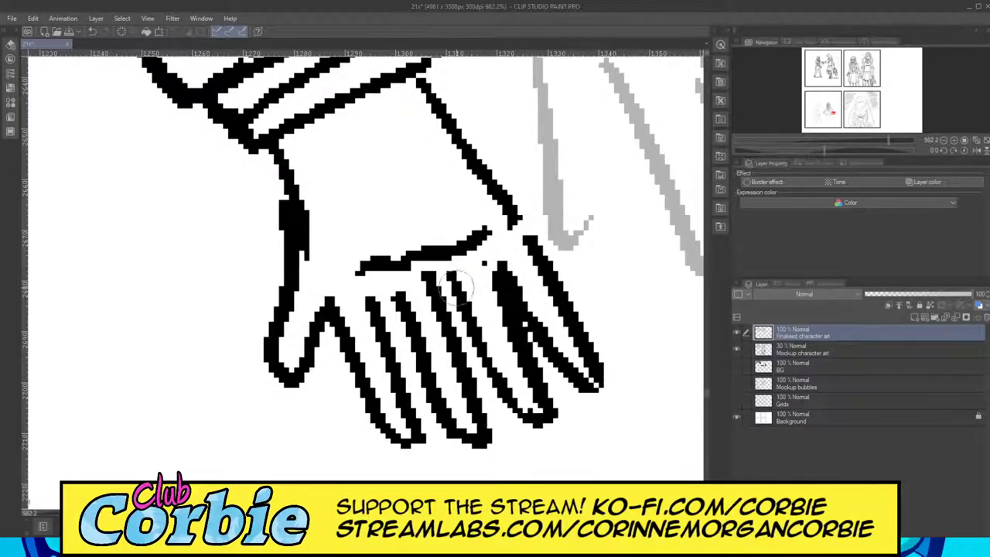
{"action": "left_click_drag", "start_coordinate": [263, 349], "coordinate": [298, 383]}
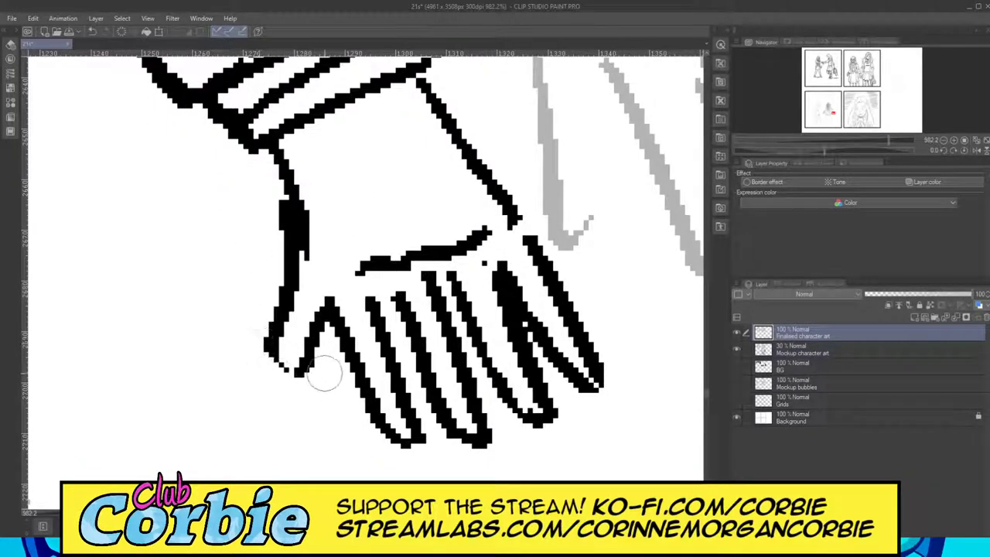
{"action": "mouse_move", "coordinate": [549, 261]}
{"action": "left_mouse_down"}
{"action": "mouse_move", "coordinate": [613, 384]}
{"action": "mouse_move", "coordinate": [609, 399]}
{"action": "mouse_move", "coordinate": [588, 392]}
{"action": "mouse_move", "coordinate": [597, 357]}
{"action": "mouse_move", "coordinate": [553, 386]}
{"action": "left_mouse_up"}
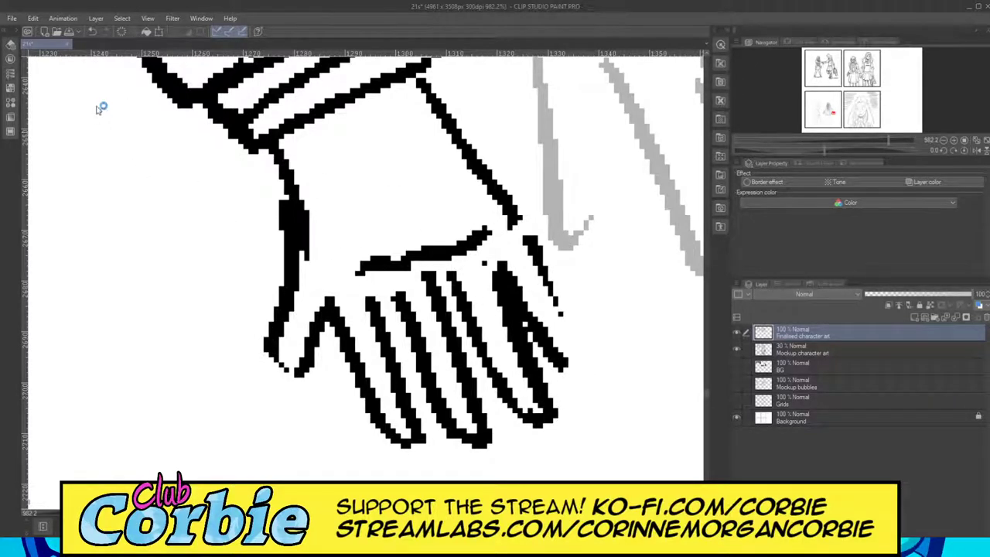
{"action": "mouse_move", "coordinate": [533, 255]}
{"action": "left_mouse_down"}
{"action": "mouse_move", "coordinate": [578, 357]}
{"action": "mouse_move", "coordinate": [559, 365]}
{"action": "left_mouse_up"}
{"action": "left_click_drag", "start_coordinate": [538, 259], "coordinate": [508, 210]}
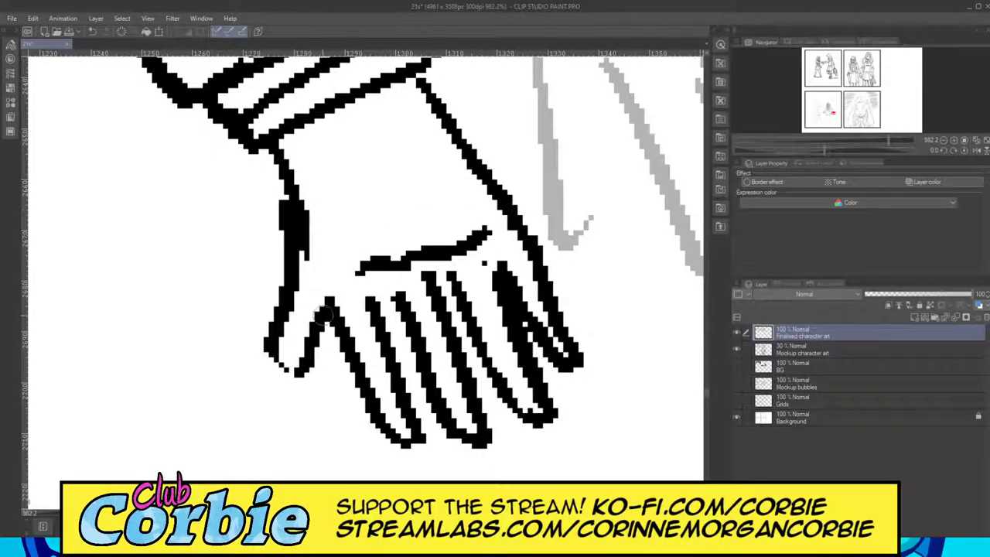
{"action": "mouse_move", "coordinate": [323, 316]}
{"action": "left_mouse_down"}
{"action": "mouse_move", "coordinate": [285, 375]}
{"action": "mouse_move", "coordinate": [272, 353]}
{"action": "mouse_move", "coordinate": [283, 365]}
{"action": "mouse_move", "coordinate": [316, 319]}
{"action": "left_mouse_up"}
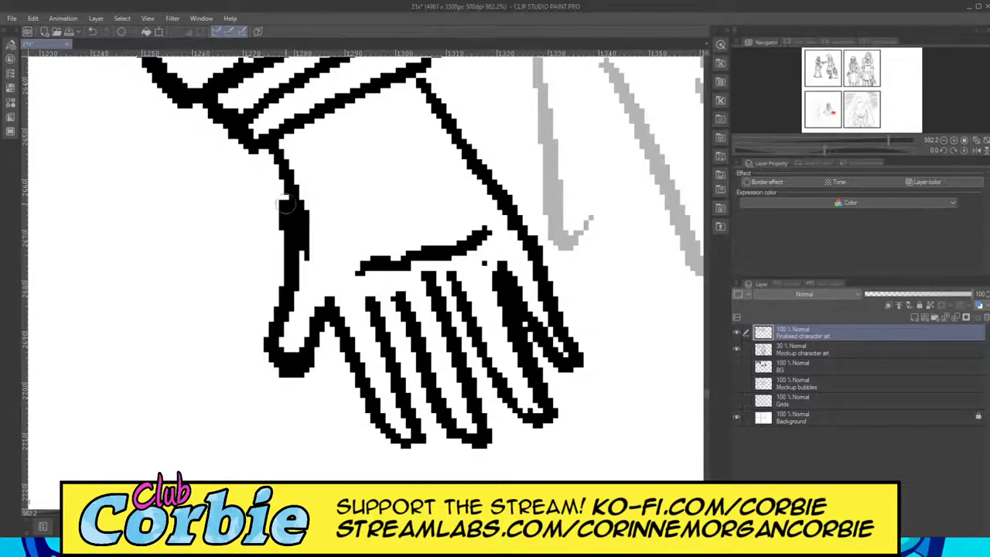
Thin the thick ink on the palm's thumb side and trim the little finger's inner line.
{"action": "key", "text": "e"}
{"action": "left_click_drag", "start_coordinate": [305, 180], "coordinate": [307, 296]}
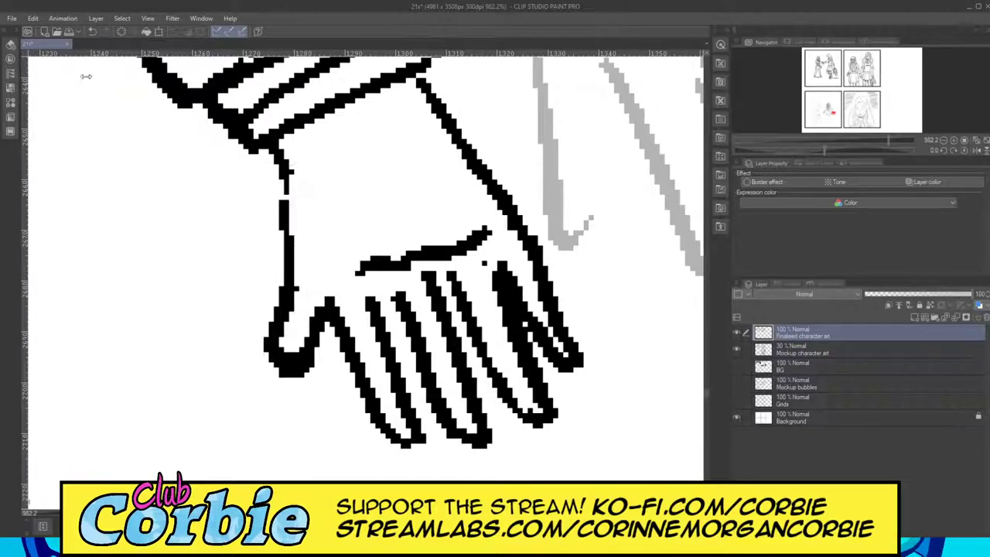
{"action": "mouse_move", "coordinate": [506, 269]}
{"action": "left_mouse_down"}
{"action": "mouse_move", "coordinate": [486, 260]}
{"action": "mouse_move", "coordinate": [483, 270]}
{"action": "left_mouse_up"}
{"action": "left_click_drag", "start_coordinate": [453, 330], "coordinate": [491, 279]}
{"action": "left_click_drag", "start_coordinate": [506, 197], "coordinate": [548, 230]}
{"action": "scroll", "coordinate": [581, 229], "scroll_direction": "up", "scroll_amount": 8}
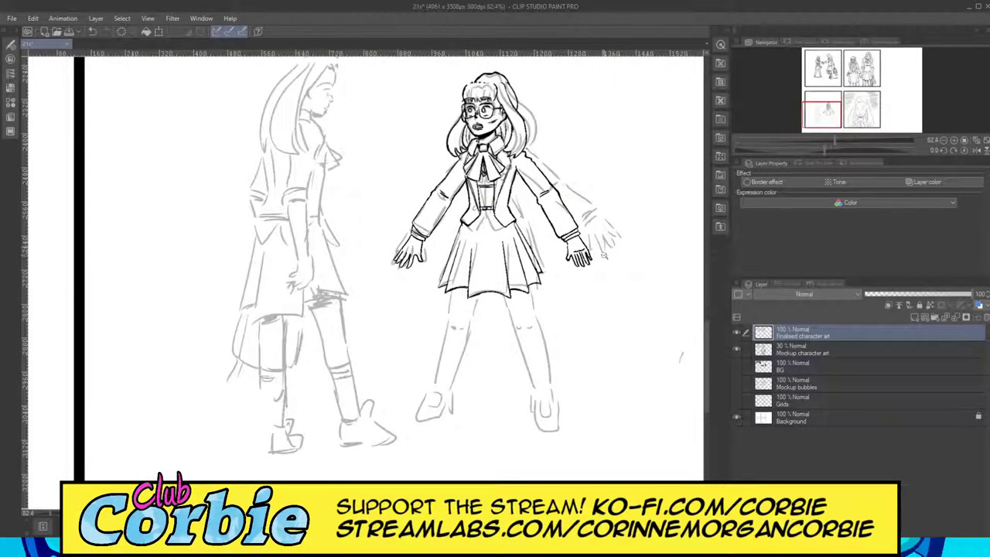
{"action": "scroll", "coordinate": [521, 244], "scroll_direction": "up", "scroll_amount": 3}
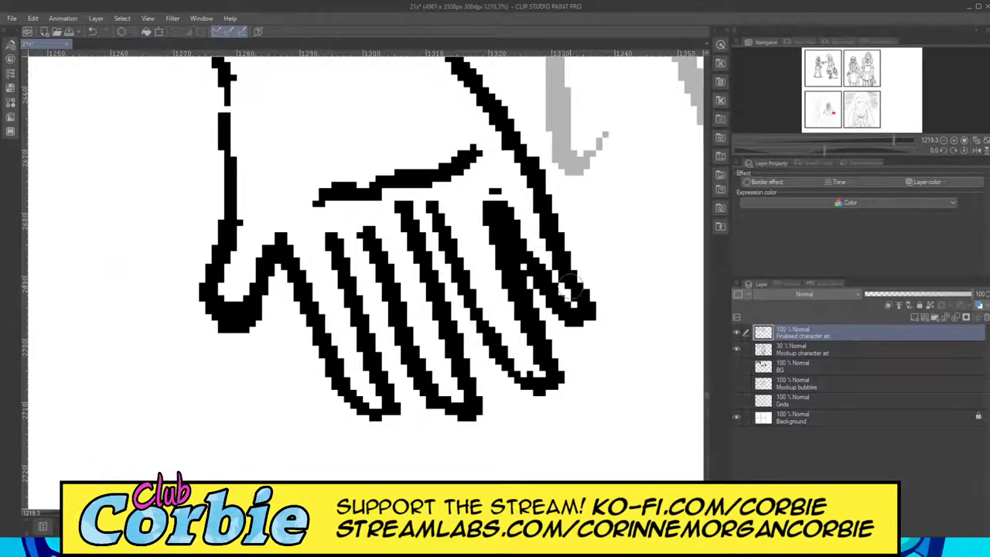
{"action": "left_click_drag", "start_coordinate": [558, 303], "coordinate": [493, 162]}
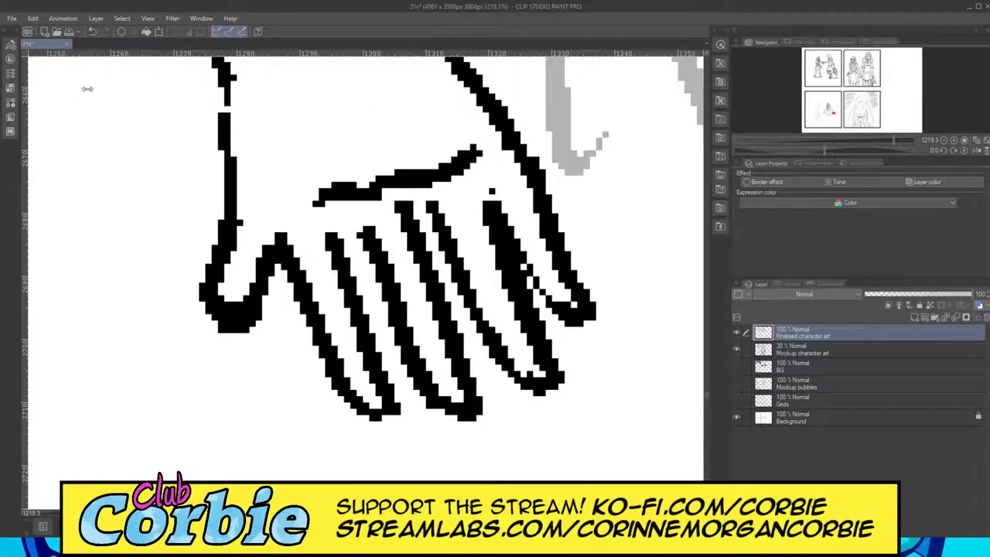
{"action": "scroll", "coordinate": [513, 240], "scroll_direction": "down", "scroll_amount": 10}
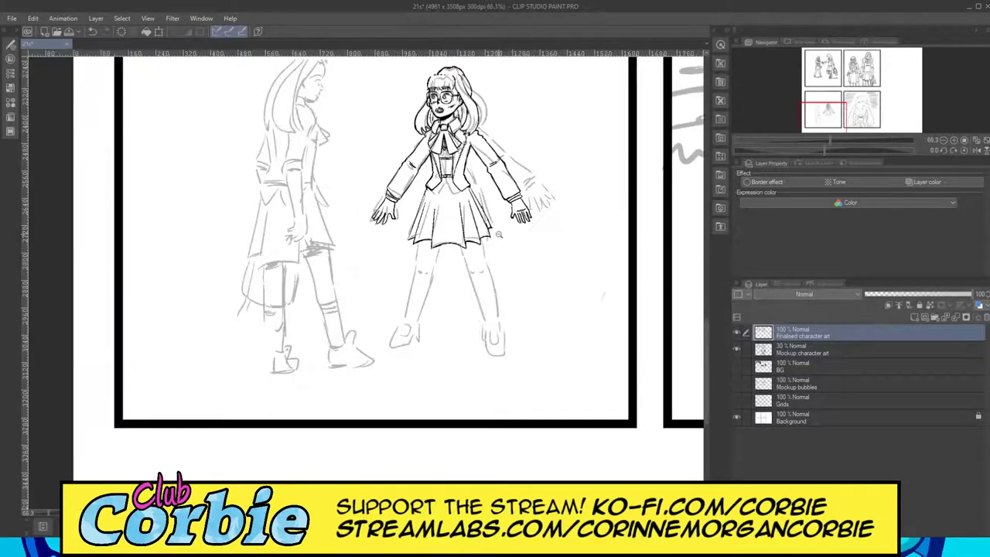
{"action": "scroll", "coordinate": [592, 261], "scroll_direction": "up", "scroll_amount": 2}
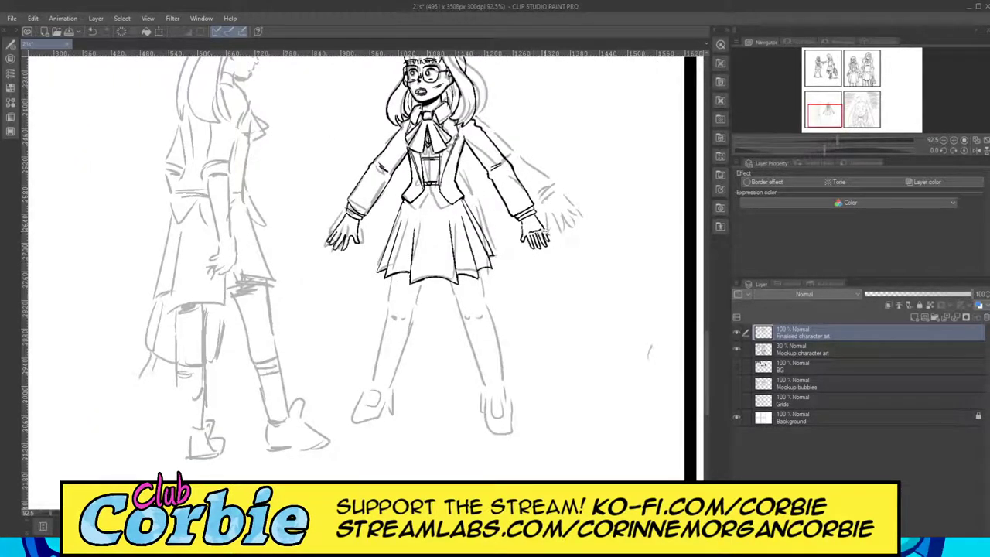
Erase the knuckle line, thumb and thumb side of the right-hand palm, and re-ink a straighter palm side with a longer, narrower thumb.
{"action": "left_click_drag", "start_coordinate": [584, 212], "coordinate": [508, 306]}
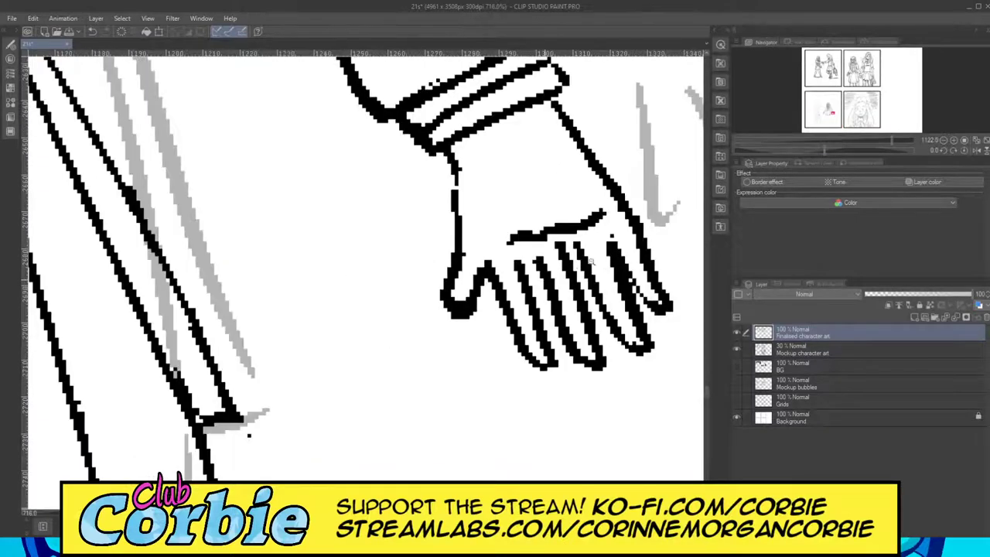
{"action": "left_click_drag", "start_coordinate": [592, 263], "coordinate": [559, 257]}
{"action": "scroll", "coordinate": [560, 258], "scroll_direction": "up", "scroll_amount": 7}
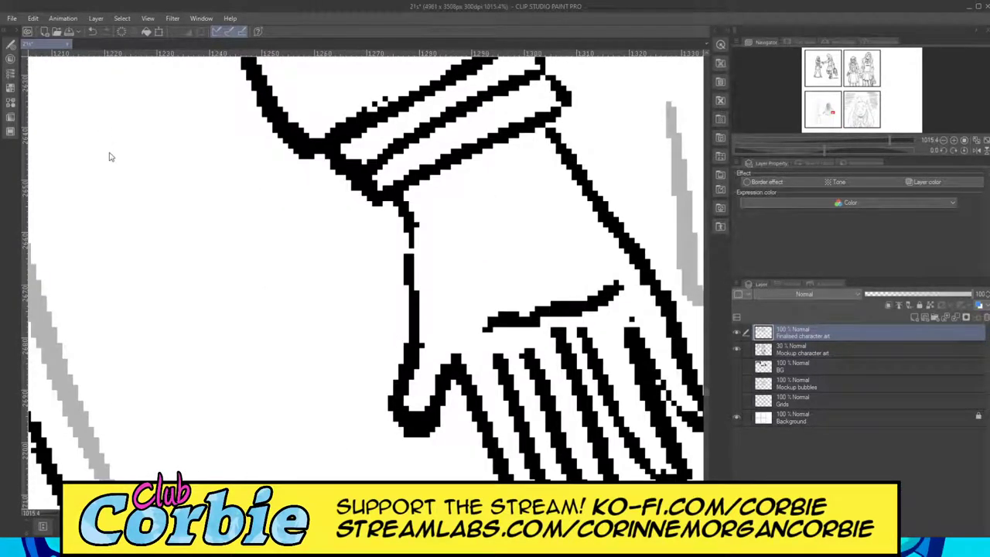
{"action": "mouse_move", "coordinate": [394, 354]}
{"action": "left_mouse_down"}
{"action": "mouse_move", "coordinate": [426, 429]}
{"action": "mouse_move", "coordinate": [415, 322]}
{"action": "mouse_move", "coordinate": [425, 317]}
{"action": "mouse_move", "coordinate": [463, 427]}
{"action": "mouse_move", "coordinate": [411, 232]}
{"action": "mouse_move", "coordinate": [465, 318]}
{"action": "mouse_move", "coordinate": [558, 302]}
{"action": "mouse_move", "coordinate": [463, 341]}
{"action": "mouse_move", "coordinate": [629, 276]}
{"action": "left_mouse_up"}
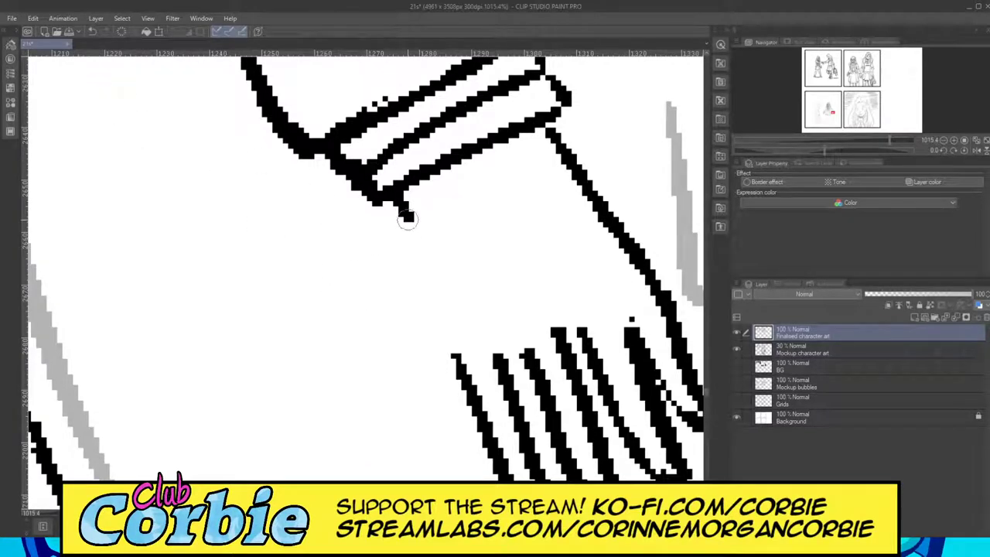
{"action": "left_click_drag", "start_coordinate": [405, 214], "coordinate": [401, 199]}
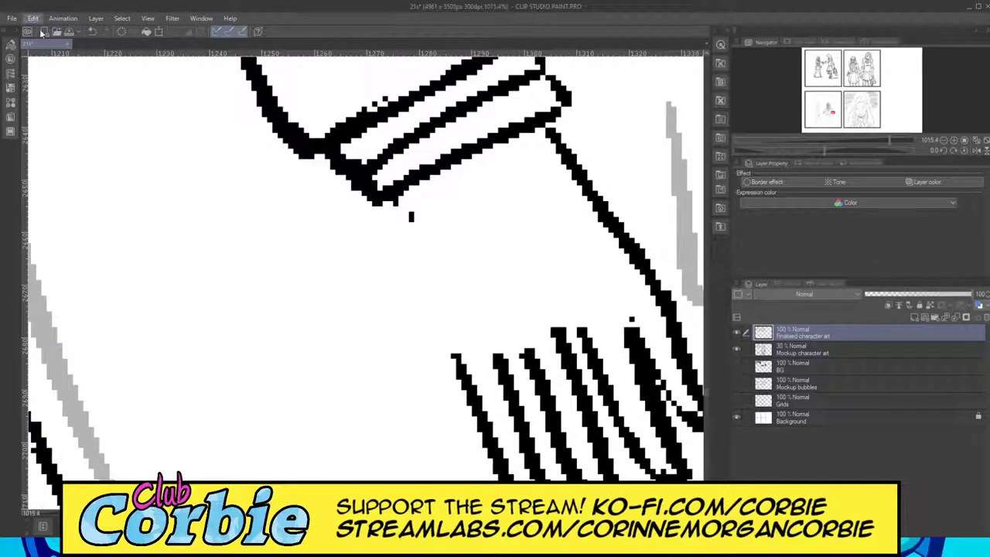
{"action": "key", "text": "ctrl+z"}
{"action": "mouse_move", "coordinate": [403, 213]}
{"action": "left_mouse_down"}
{"action": "mouse_move", "coordinate": [395, 400]}
{"action": "mouse_move", "coordinate": [409, 456]}
{"action": "mouse_move", "coordinate": [441, 391]}
{"action": "mouse_move", "coordinate": [414, 455]}
{"action": "left_mouse_up"}
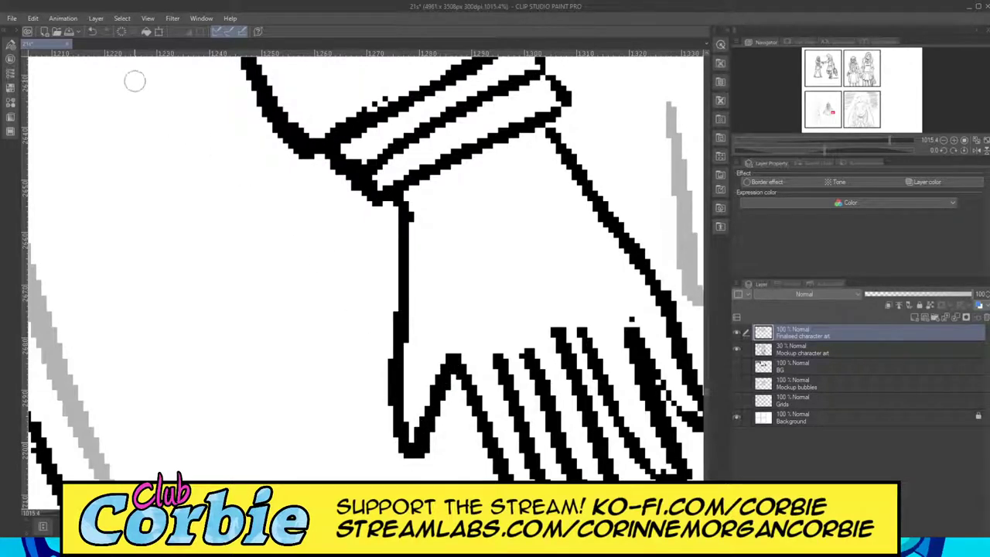
{"action": "left_click_drag", "start_coordinate": [488, 215], "coordinate": [425, 231]}
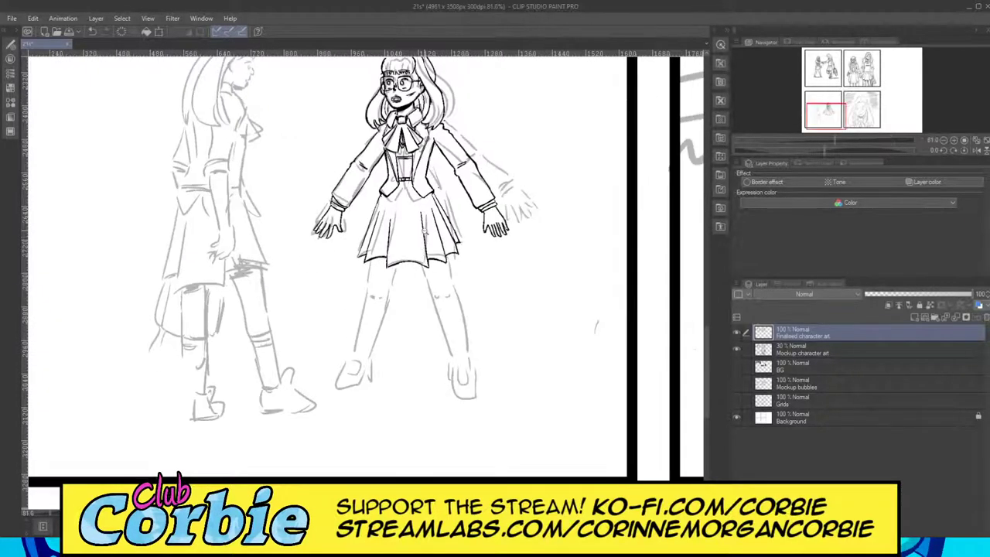
Ink two round buttons, one above the other, on the jacket's right-hand front edge beside the neck bow.
{"action": "scroll", "coordinate": [371, 193], "scroll_direction": "down", "scroll_amount": 3}
{"action": "scroll", "coordinate": [395, 178], "scroll_direction": "up", "scroll_amount": 5}
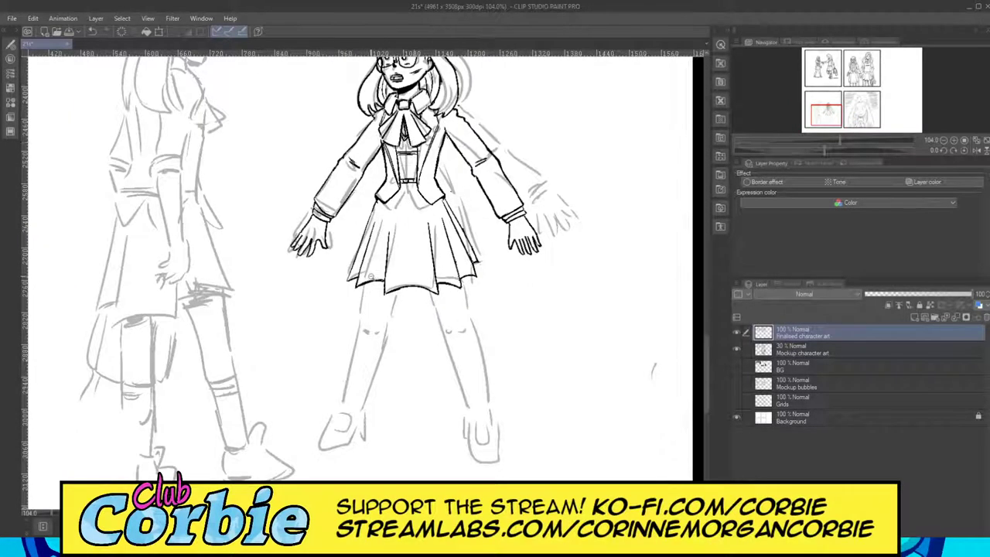
{"action": "scroll", "coordinate": [396, 318], "scroll_direction": "up", "scroll_amount": 2}
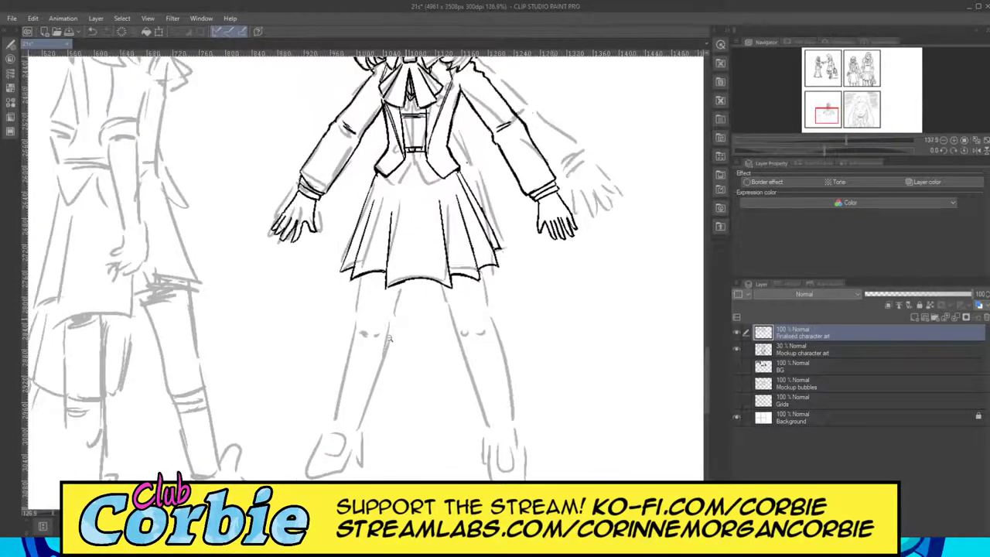
{"action": "scroll", "coordinate": [402, 232], "scroll_direction": "down", "scroll_amount": 4}
{"action": "scroll", "coordinate": [416, 170], "scroll_direction": "up", "scroll_amount": 1}
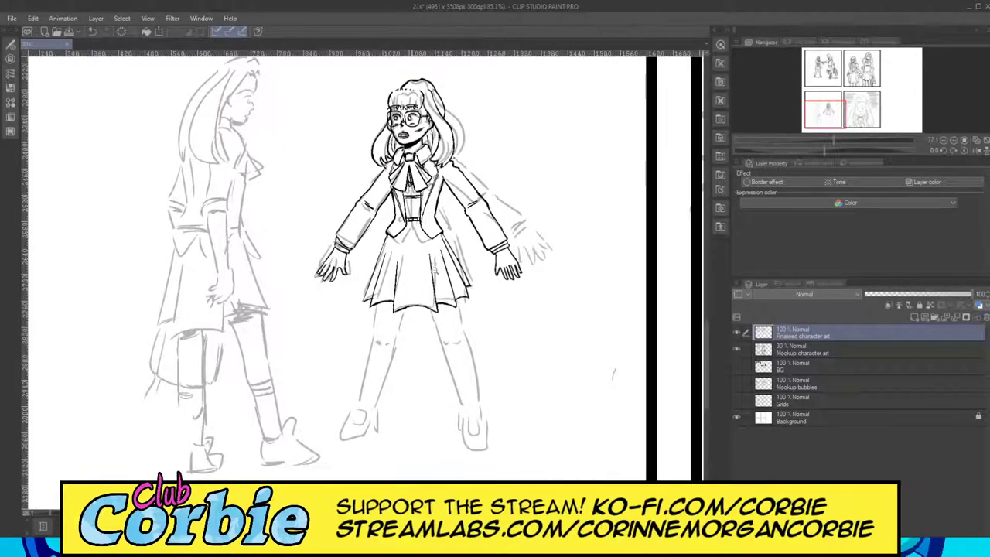
{"action": "scroll", "coordinate": [433, 310], "scroll_direction": "up", "scroll_amount": 1}
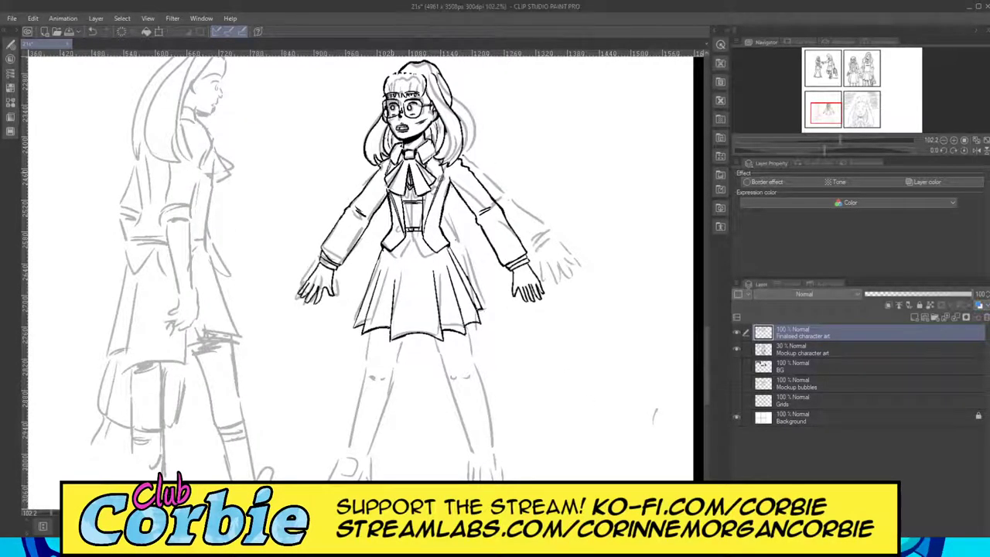
{"action": "scroll", "coordinate": [387, 179], "scroll_direction": "up", "scroll_amount": 5}
{"action": "scroll", "coordinate": [656, 177], "scroll_direction": "up", "scroll_amount": 3}
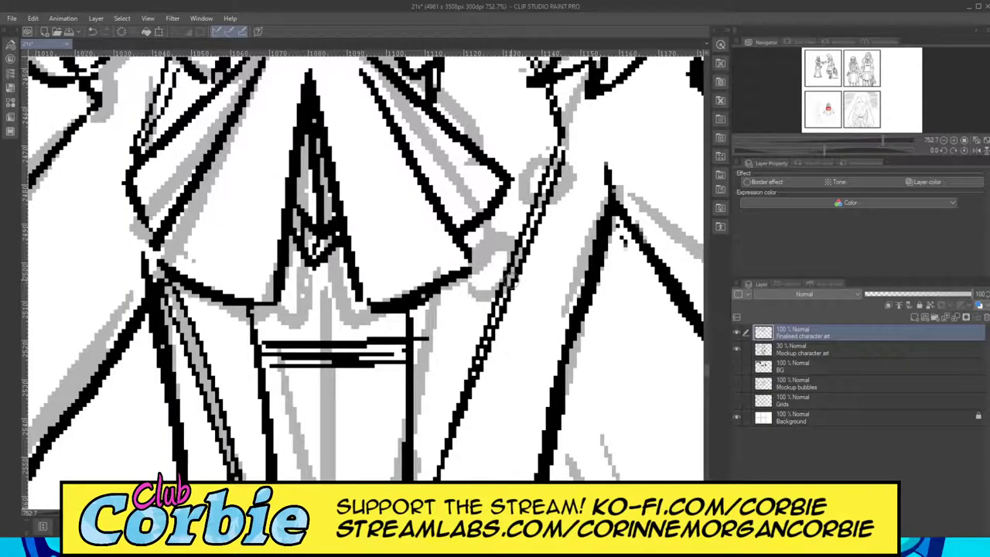
{"action": "mouse_move", "coordinate": [514, 288]}
{"action": "left_mouse_down"}
{"action": "mouse_move", "coordinate": [534, 311]}
{"action": "mouse_move", "coordinate": [566, 271]}
{"action": "mouse_move", "coordinate": [533, 246]}
{"action": "mouse_move", "coordinate": [590, 215]}
{"action": "mouse_move", "coordinate": [593, 166]}
{"action": "mouse_move", "coordinate": [559, 161]}
{"action": "left_mouse_up"}
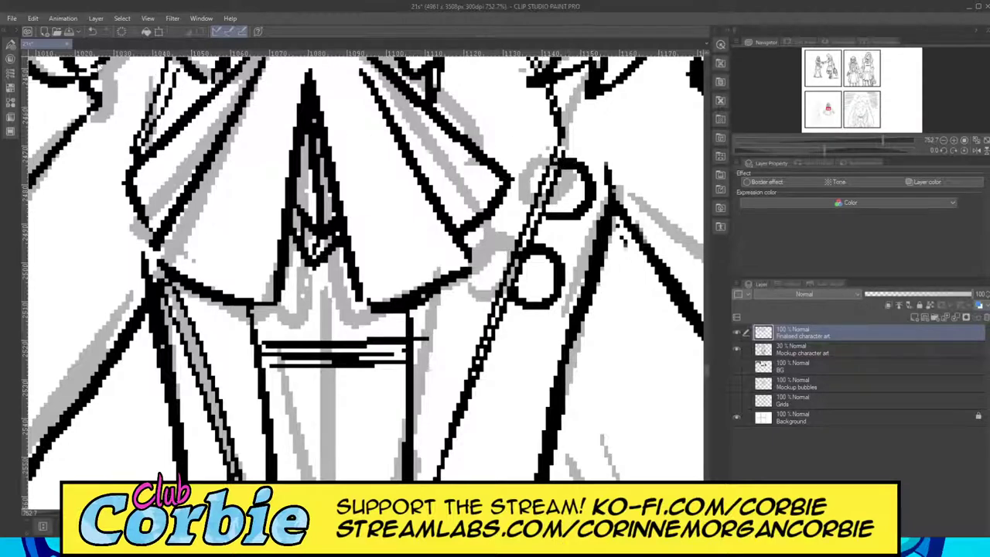
{"action": "left_click_drag", "start_coordinate": [409, 252], "coordinate": [424, 247]}
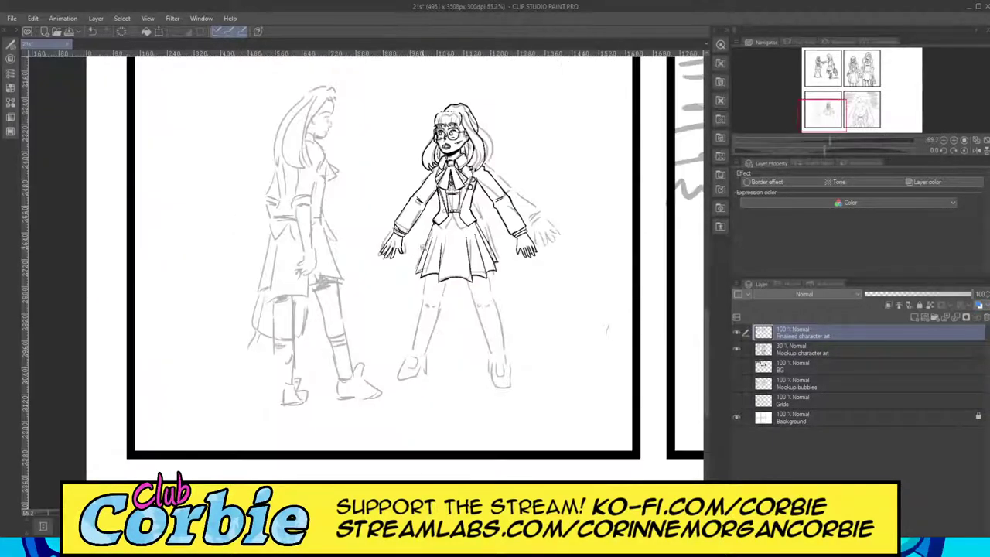
Ink two small round buttons against the jacket's left-hand front edge near the waist.
{"action": "scroll", "coordinate": [443, 196], "scroll_direction": "up", "scroll_amount": 5}
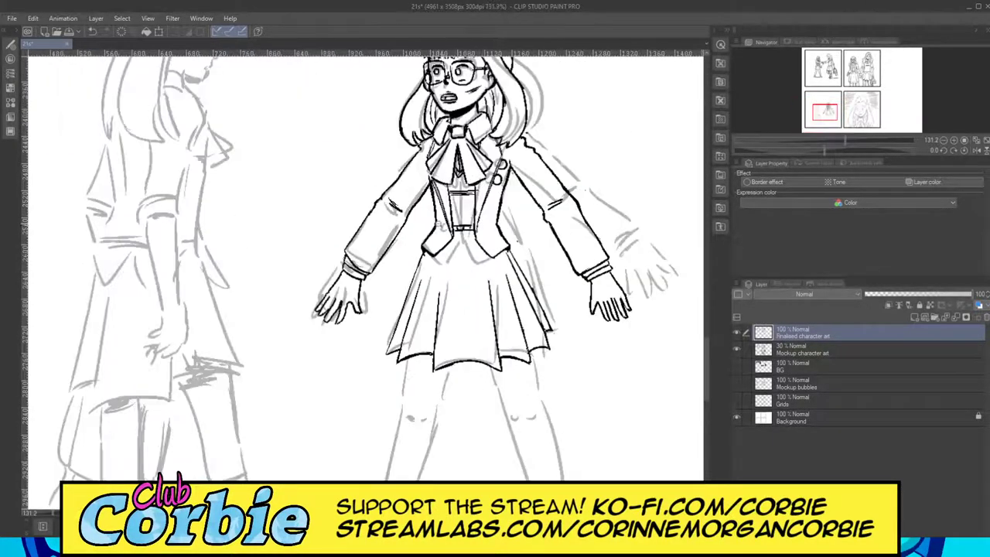
{"action": "scroll", "coordinate": [442, 225], "scroll_direction": "up", "scroll_amount": 10}
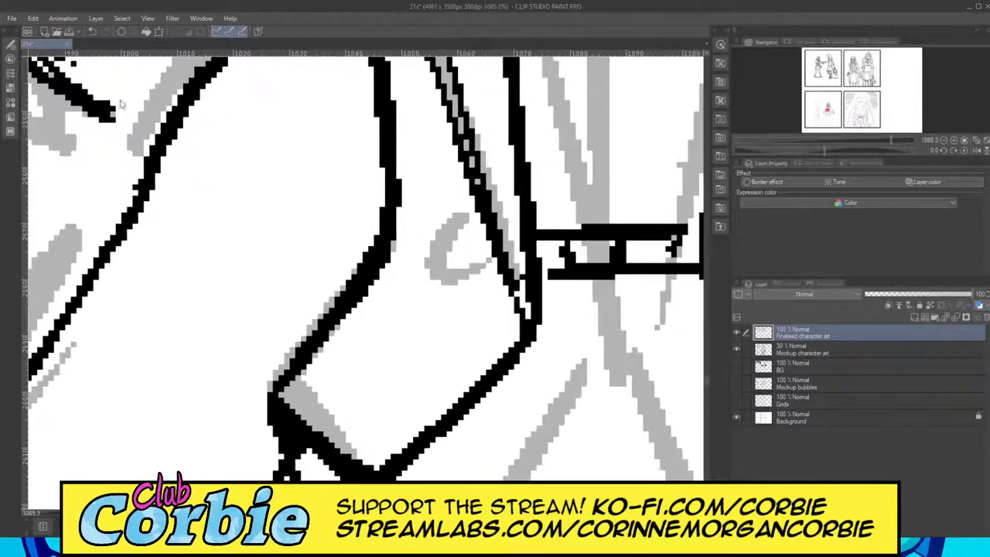
{"action": "mouse_move", "coordinate": [492, 266]}
{"action": "left_mouse_down"}
{"action": "mouse_move", "coordinate": [459, 266]}
{"action": "mouse_move", "coordinate": [465, 294]}
{"action": "mouse_move", "coordinate": [488, 305]}
{"action": "mouse_move", "coordinate": [514, 285]}
{"action": "left_mouse_up"}
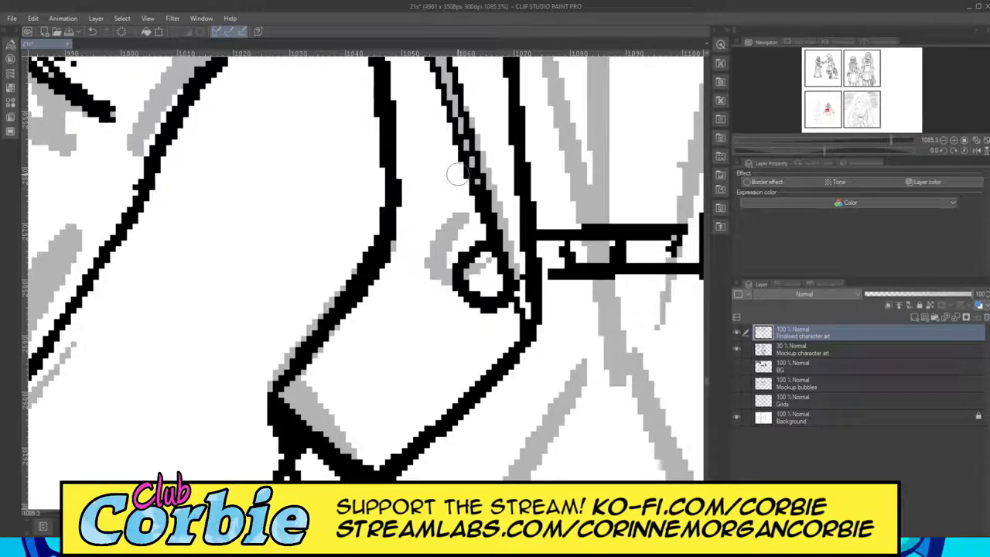
{"action": "mouse_move", "coordinate": [456, 169]}
{"action": "left_mouse_down"}
{"action": "mouse_move", "coordinate": [449, 166]}
{"action": "mouse_move", "coordinate": [447, 207]}
{"action": "mouse_move", "coordinate": [487, 220]}
{"action": "left_mouse_up"}
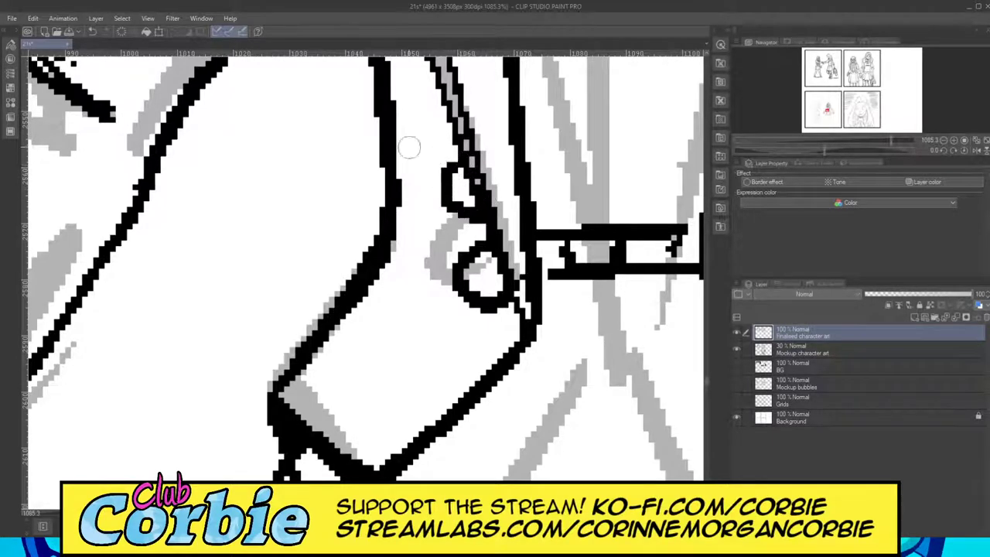
{"action": "scroll", "coordinate": [357, 257], "scroll_direction": "down", "scroll_amount": 6}
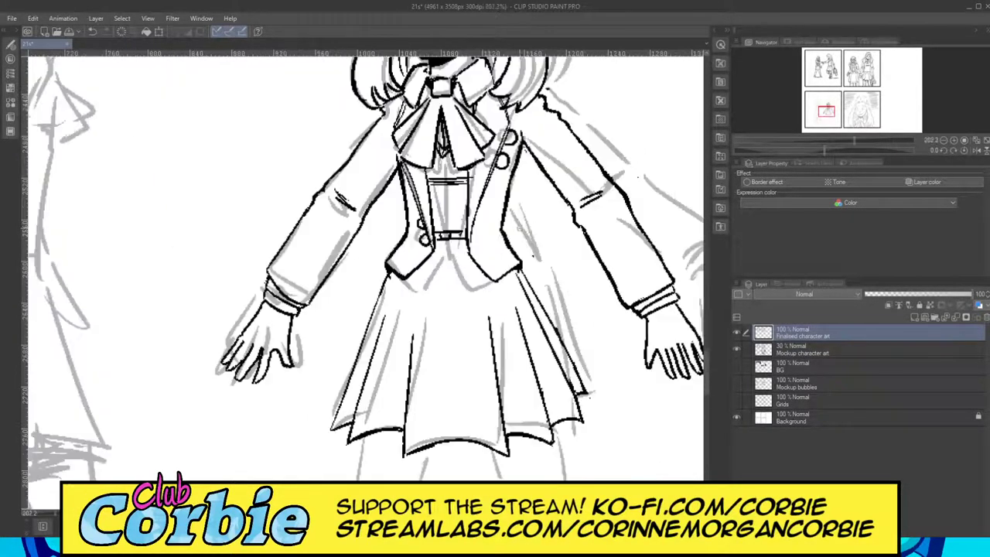
Ink a small half-round button on the jacket's right-hand front edge at waist level, undoing the larger first attempt.
{"action": "scroll", "coordinate": [476, 212], "scroll_direction": "up", "scroll_amount": 6}
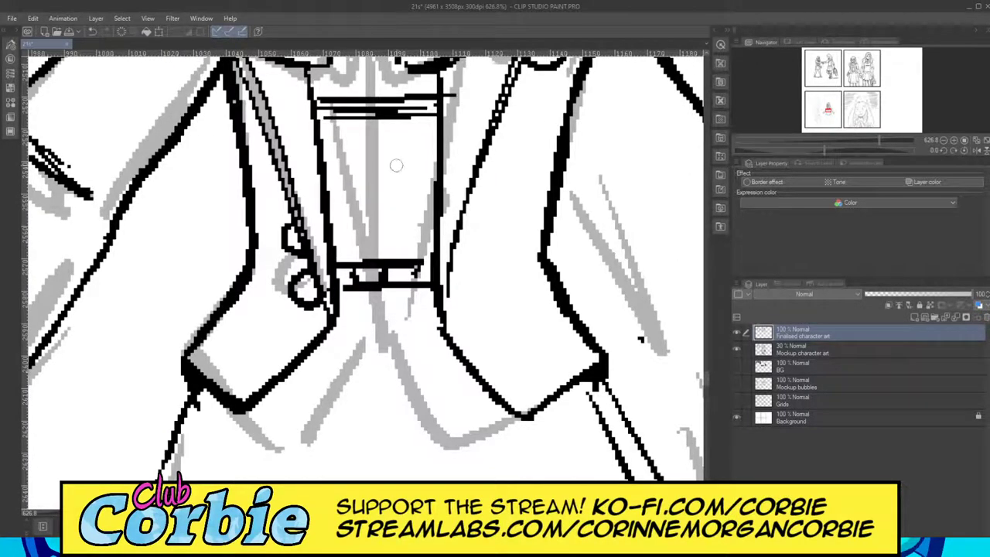
{"action": "mouse_move", "coordinate": [448, 274]}
{"action": "left_mouse_down"}
{"action": "mouse_move", "coordinate": [472, 300]}
{"action": "mouse_move", "coordinate": [483, 280]}
{"action": "mouse_move", "coordinate": [481, 264]}
{"action": "mouse_move", "coordinate": [452, 259]}
{"action": "left_mouse_up"}
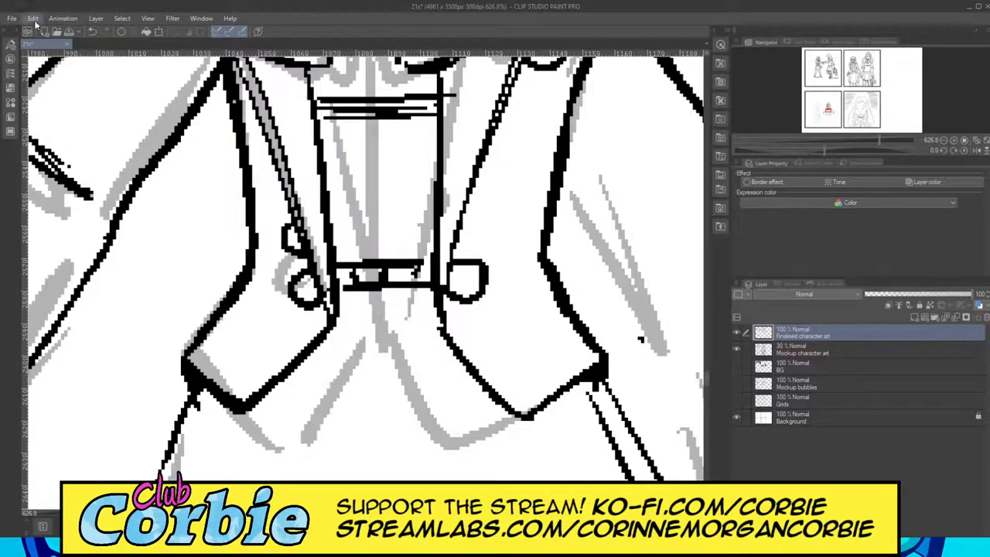
{"action": "key", "text": "ctrl+z"}
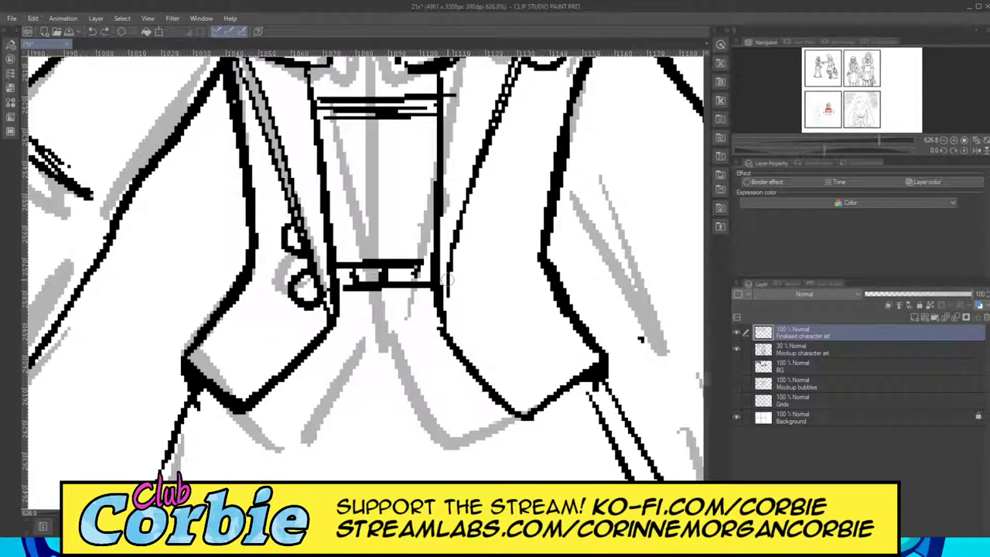
{"action": "mouse_move", "coordinate": [447, 278]}
{"action": "left_mouse_down"}
{"action": "mouse_move", "coordinate": [465, 286]}
{"action": "mouse_move", "coordinate": [473, 260]}
{"action": "mouse_move", "coordinate": [449, 245]}
{"action": "left_mouse_up"}
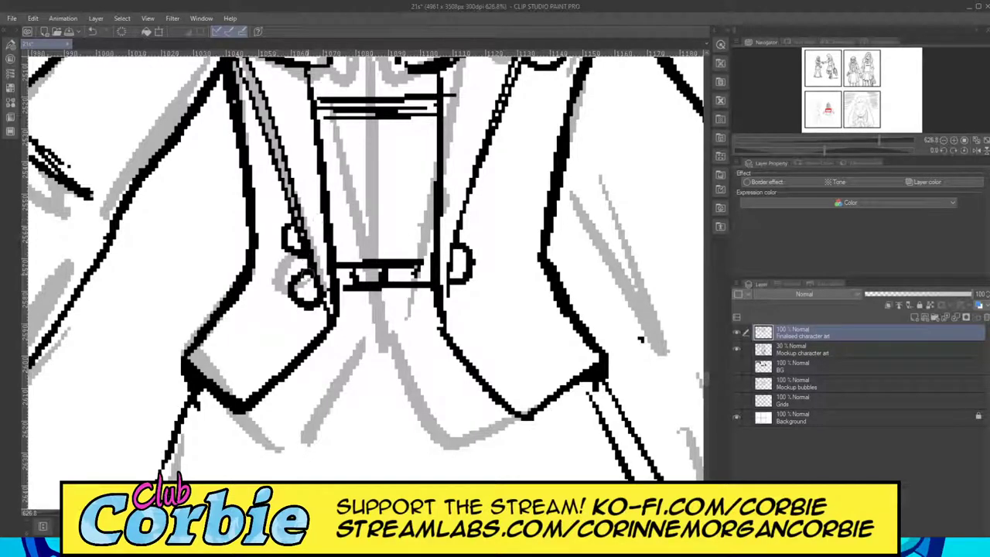
{"action": "left_click_drag", "start_coordinate": [359, 275], "coordinate": [330, 287]}
{"action": "scroll", "coordinate": [340, 276], "scroll_direction": "down", "scroll_amount": 2}
{"action": "scroll", "coordinate": [350, 270], "scroll_direction": "down", "scroll_amount": 3}
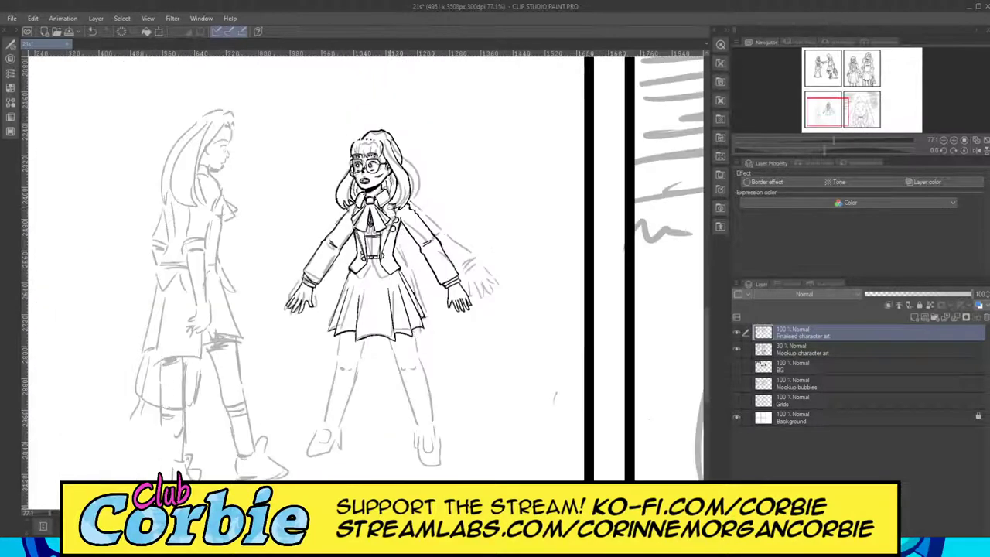
{"action": "scroll", "coordinate": [423, 205], "scroll_direction": "up", "scroll_amount": 7}
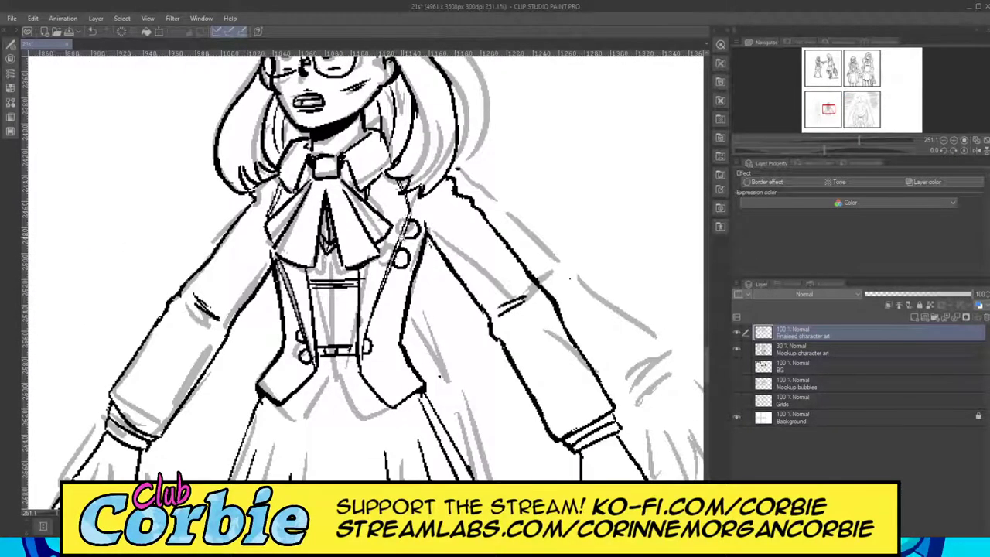
Examine the girl's inked jacket, bow and arms up close and against the whole panel.
{"action": "scroll", "coordinate": [404, 232], "scroll_direction": "up", "scroll_amount": 3}
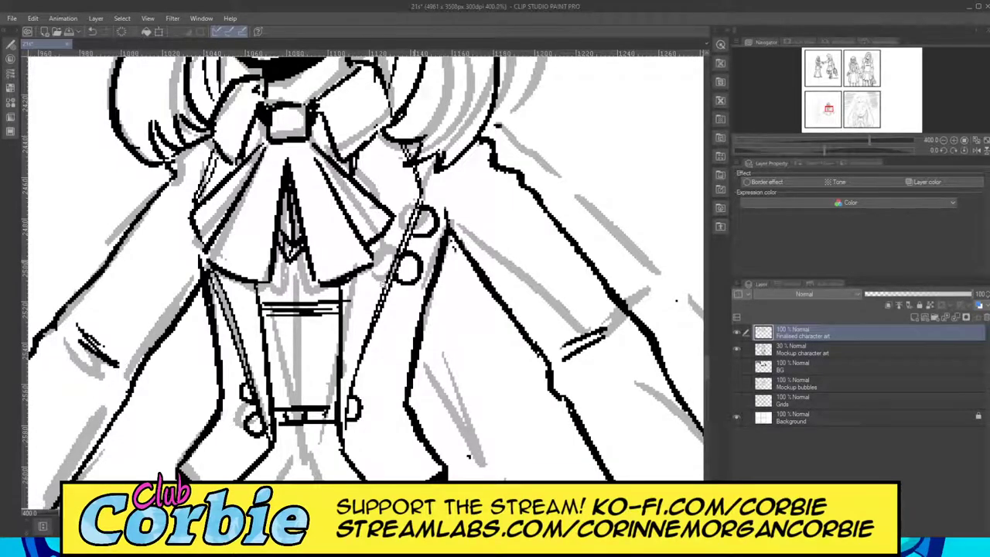
{"action": "scroll", "coordinate": [410, 257], "scroll_direction": "down", "scroll_amount": 7}
{"action": "scroll", "coordinate": [407, 264], "scroll_direction": "down", "scroll_amount": 3}
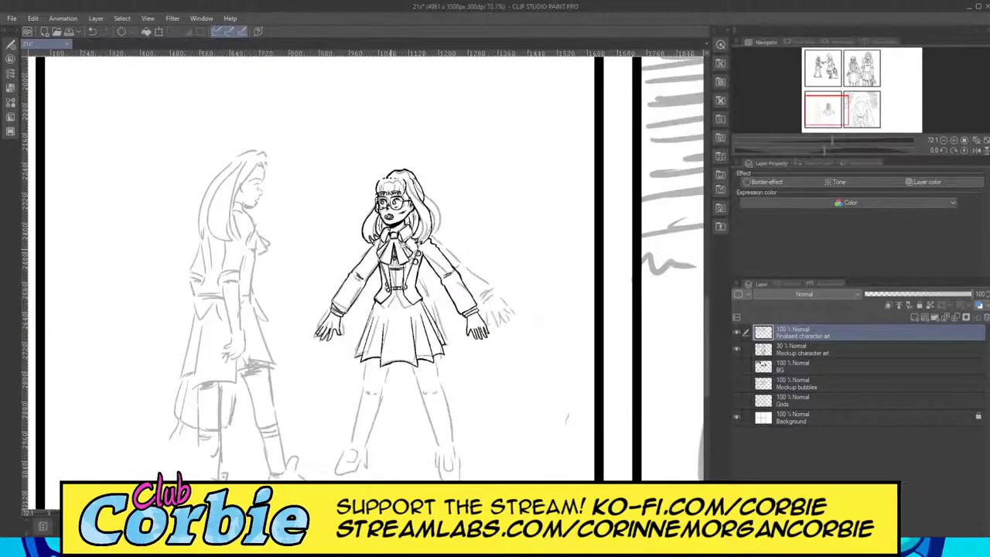
{"action": "scroll", "coordinate": [396, 256], "scroll_direction": "up", "scroll_amount": 2}
{"action": "scroll", "coordinate": [411, 254], "scroll_direction": "up", "scroll_amount": 3}
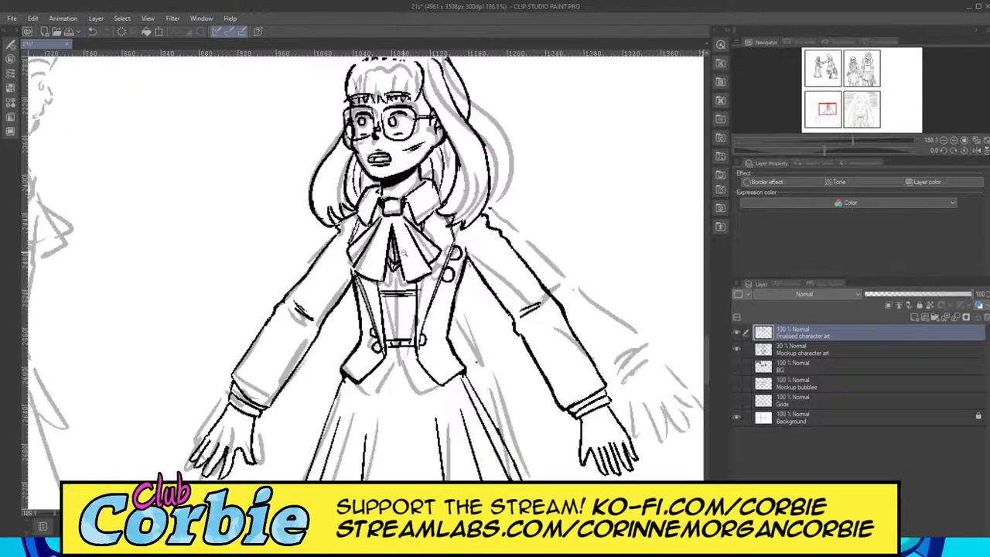
{"action": "scroll", "coordinate": [408, 256], "scroll_direction": "up", "scroll_amount": 2}
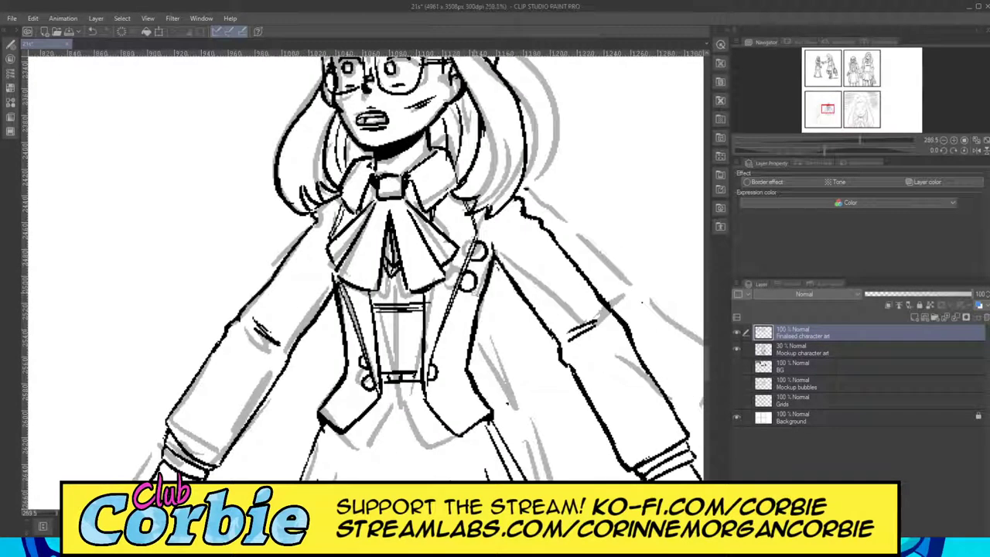
{"action": "scroll", "coordinate": [458, 294], "scroll_direction": "down", "scroll_amount": 4}
{"action": "scroll", "coordinate": [478, 307], "scroll_direction": "down", "scroll_amount": 5}
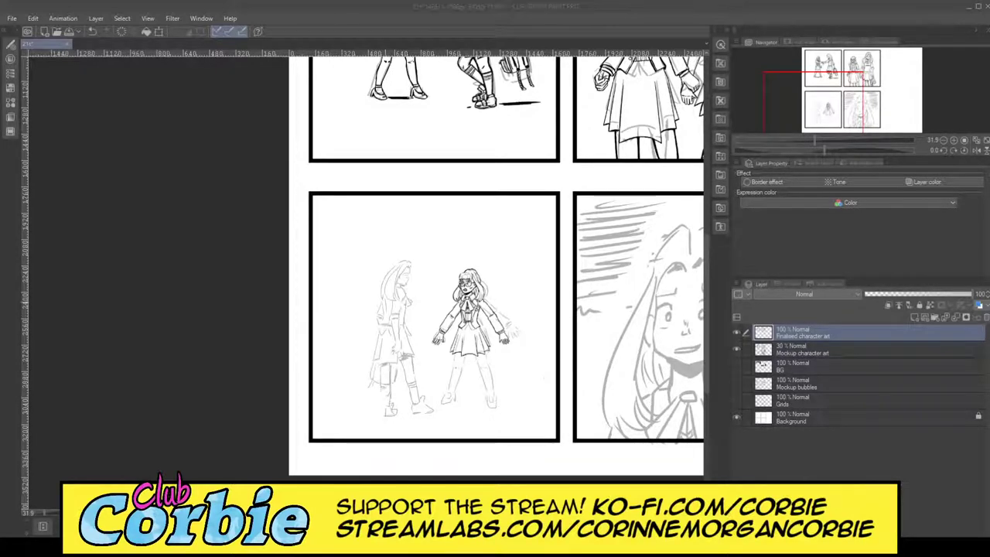
Ink closed the gap at the skirt's central pleat corner and solidify the end of the adjoining left-hand hem line.
{"action": "scroll", "coordinate": [454, 377], "scroll_direction": "up", "scroll_amount": 6}
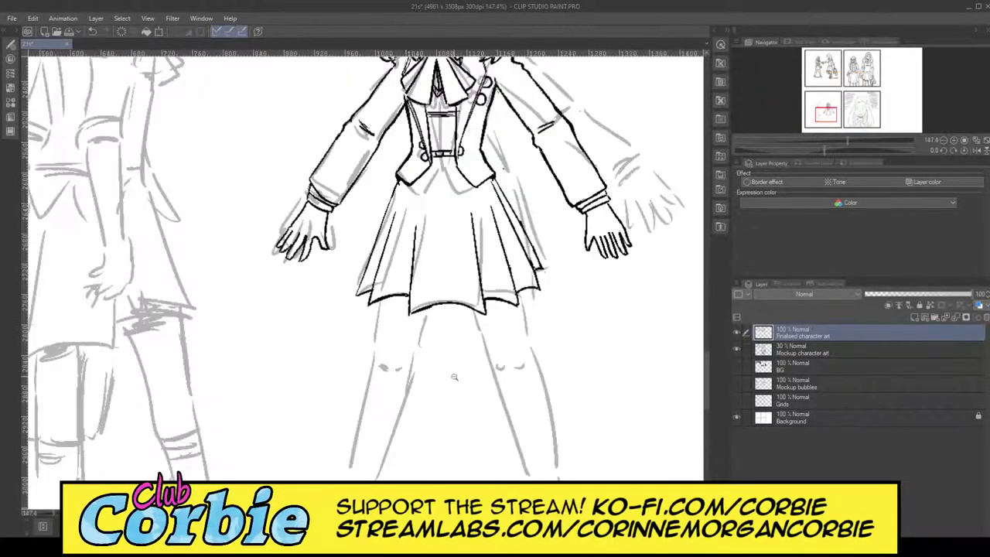
{"action": "scroll", "coordinate": [440, 321], "scroll_direction": "up", "scroll_amount": 5}
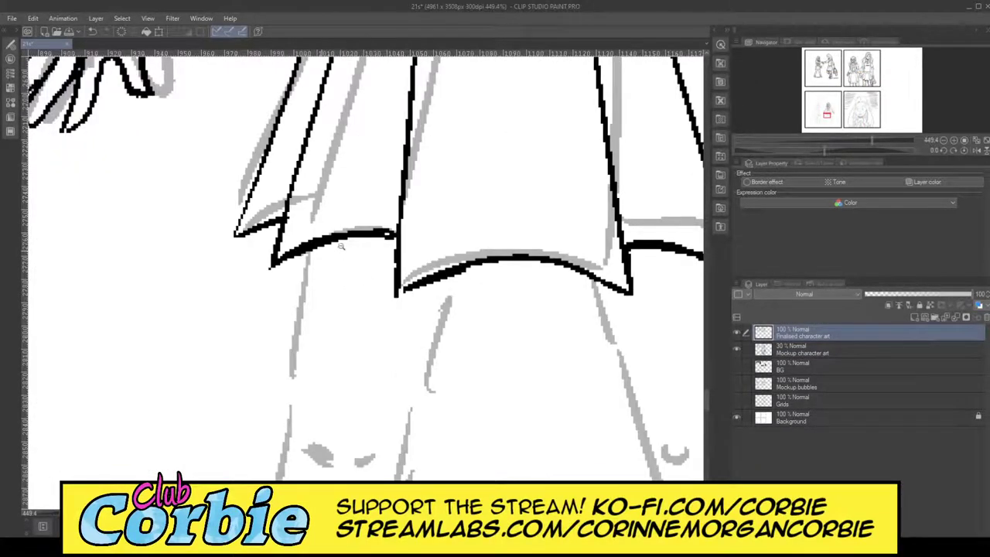
{"action": "scroll", "coordinate": [340, 248], "scroll_direction": "up", "scroll_amount": 2}
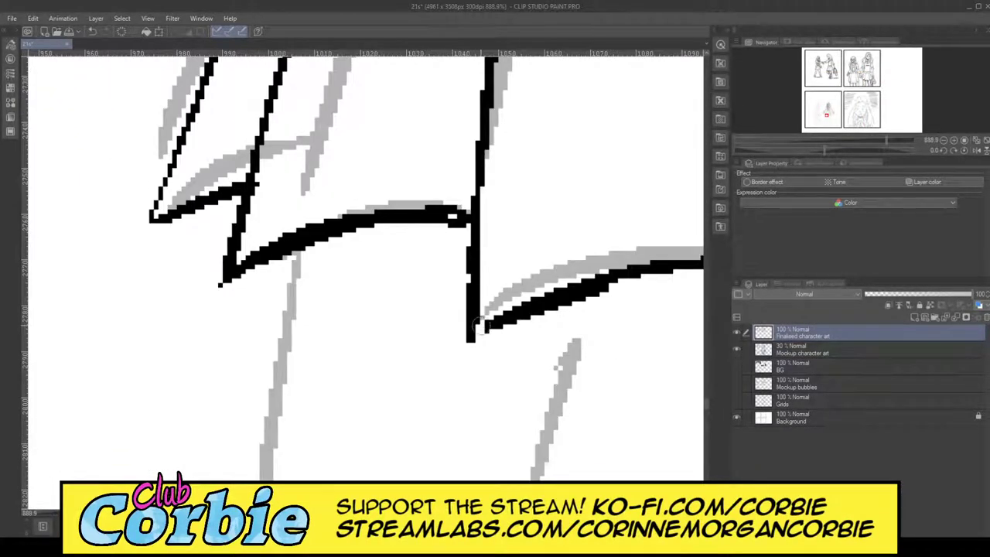
{"action": "left_click_drag", "start_coordinate": [474, 334], "coordinate": [505, 320]}
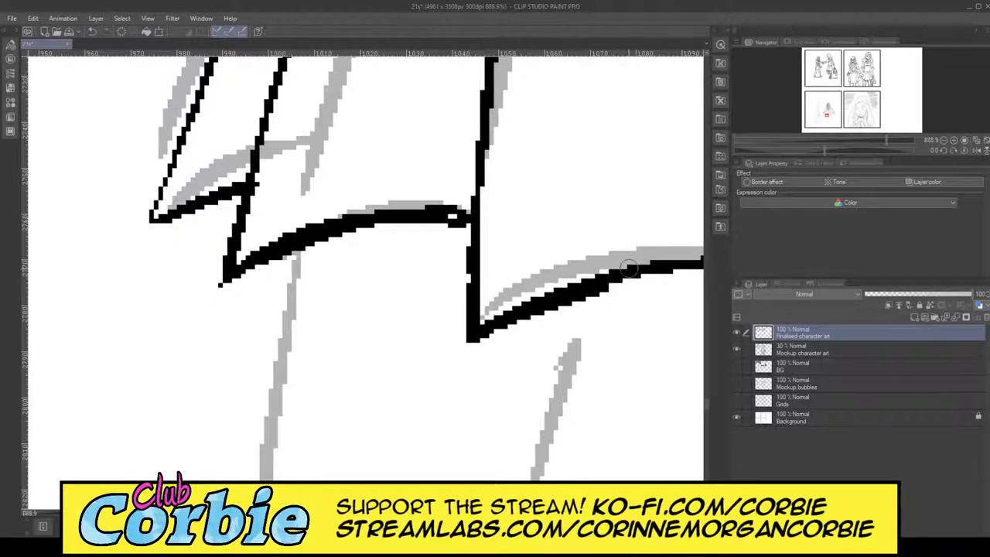
{"action": "left_click_drag", "start_coordinate": [434, 217], "coordinate": [468, 220]}
{"action": "key", "text": "ctrl+z"}
{"action": "mouse_move", "coordinate": [441, 215]}
{"action": "left_mouse_down"}
{"action": "mouse_move", "coordinate": [471, 220]}
{"action": "mouse_move", "coordinate": [403, 195]}
{"action": "left_mouse_up"}
{"action": "left_click_drag", "start_coordinate": [517, 191], "coordinate": [580, 191]}
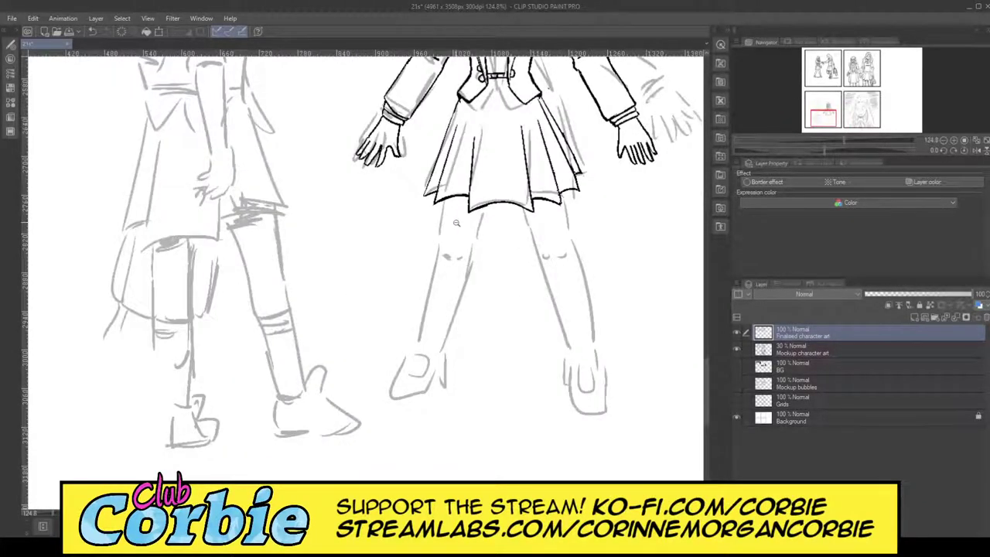
Ink the outer edge of the girl's left-hand leg from the skirt hem down around the knee.
{"action": "scroll", "coordinate": [476, 215], "scroll_direction": "up", "scroll_amount": 6}
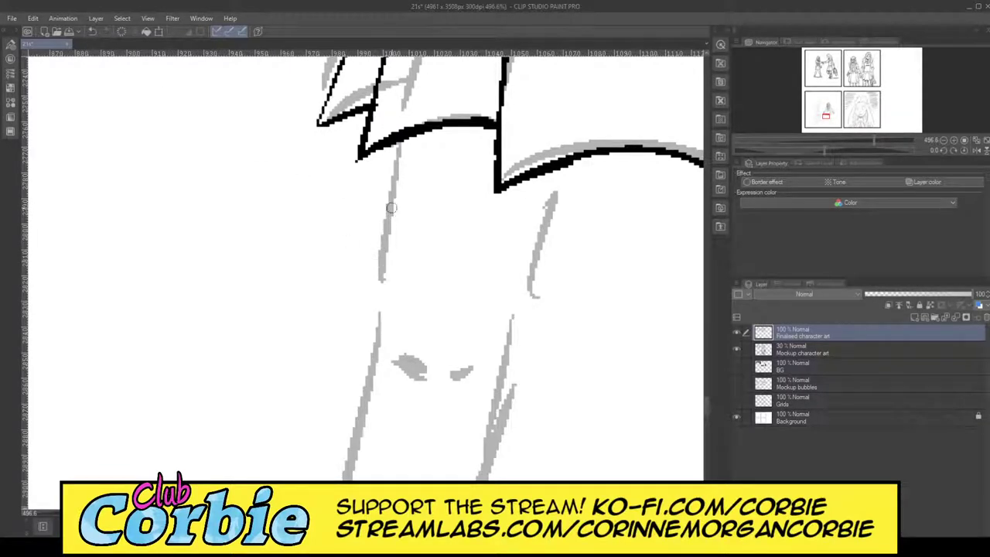
{"action": "left_click_drag", "start_coordinate": [396, 144], "coordinate": [383, 306]}
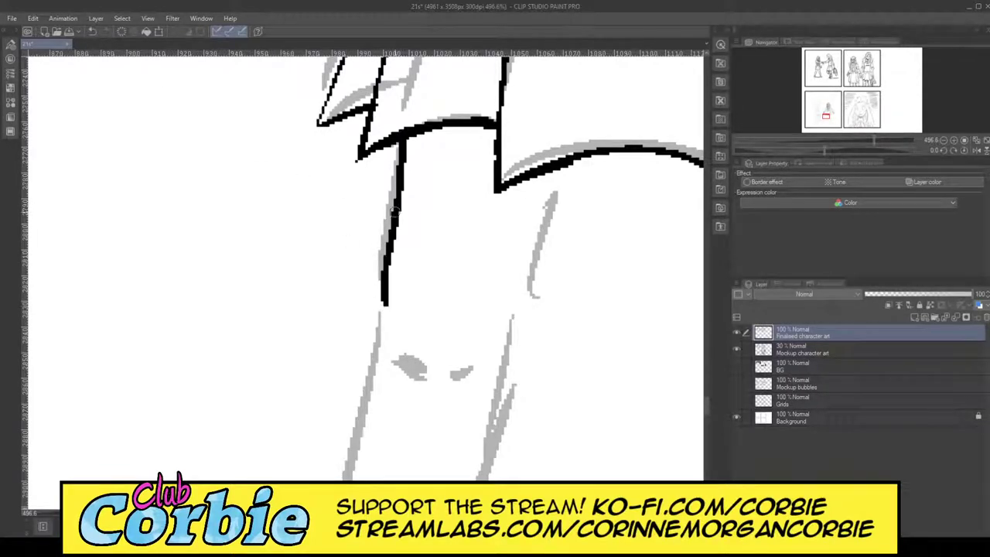
{"action": "left_click_drag", "start_coordinate": [401, 143], "coordinate": [368, 372]}
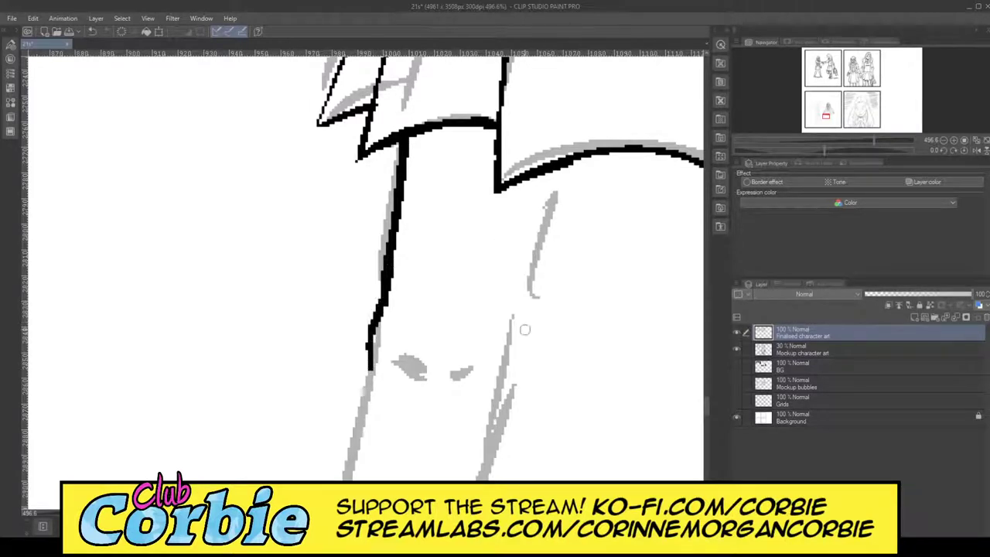
Ink the inner thigh line of the left-hand leg from hem to knee, erasing its excess thickness and re-inking its lower part.
{"action": "mouse_move", "coordinate": [519, 352]}
{"action": "left_mouse_down"}
{"action": "mouse_move", "coordinate": [572, 164]}
{"action": "mouse_move", "coordinate": [529, 315]}
{"action": "left_mouse_up"}
{"action": "left_click_drag", "start_coordinate": [568, 164], "coordinate": [522, 363]}
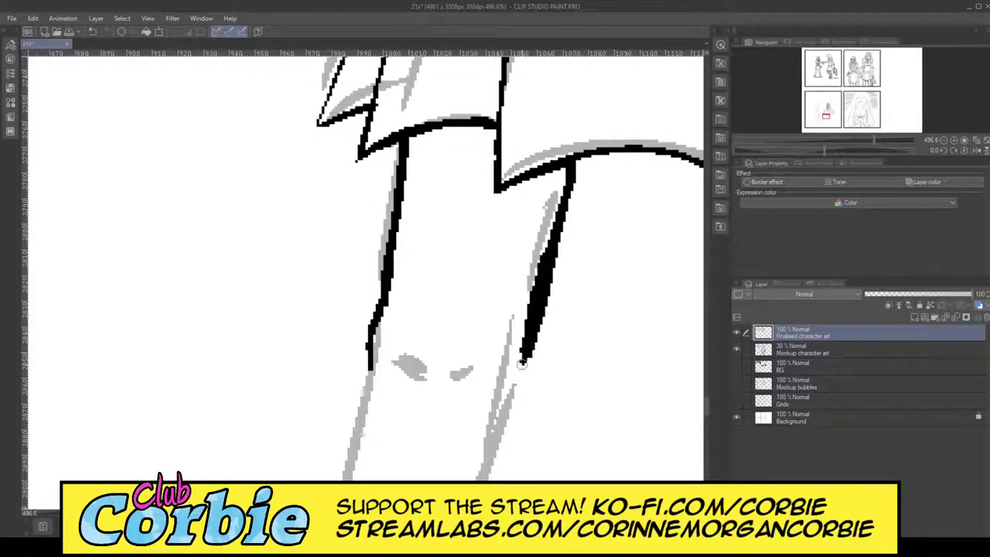
{"action": "left_click_drag", "start_coordinate": [555, 213], "coordinate": [559, 170]}
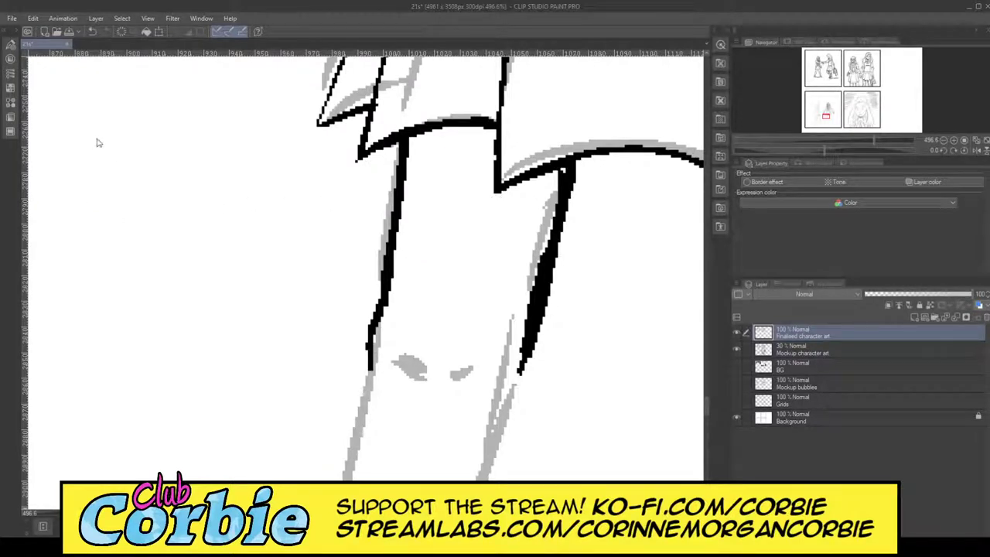
{"action": "left_click_drag", "start_coordinate": [534, 252], "coordinate": [512, 364]}
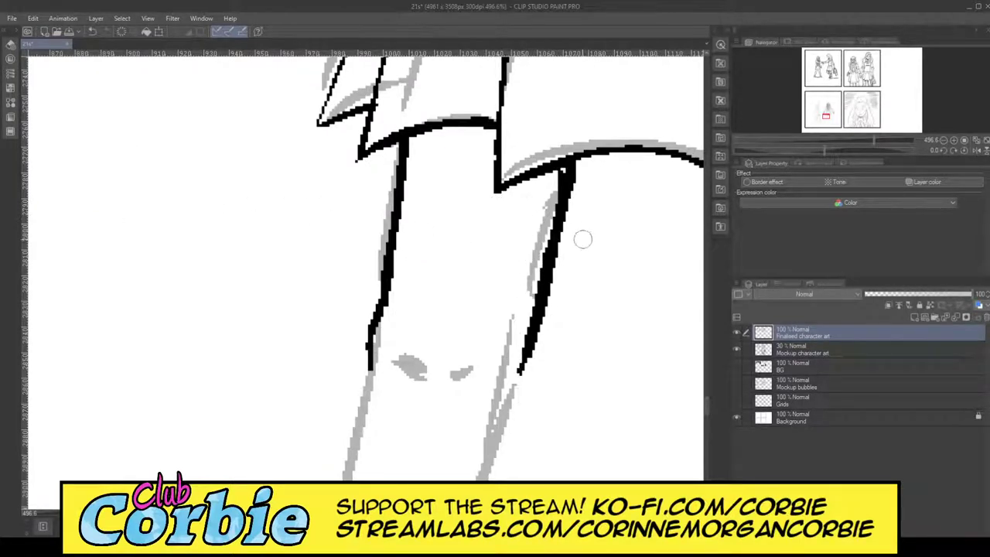
{"action": "left_click_drag", "start_coordinate": [551, 278], "coordinate": [519, 385]}
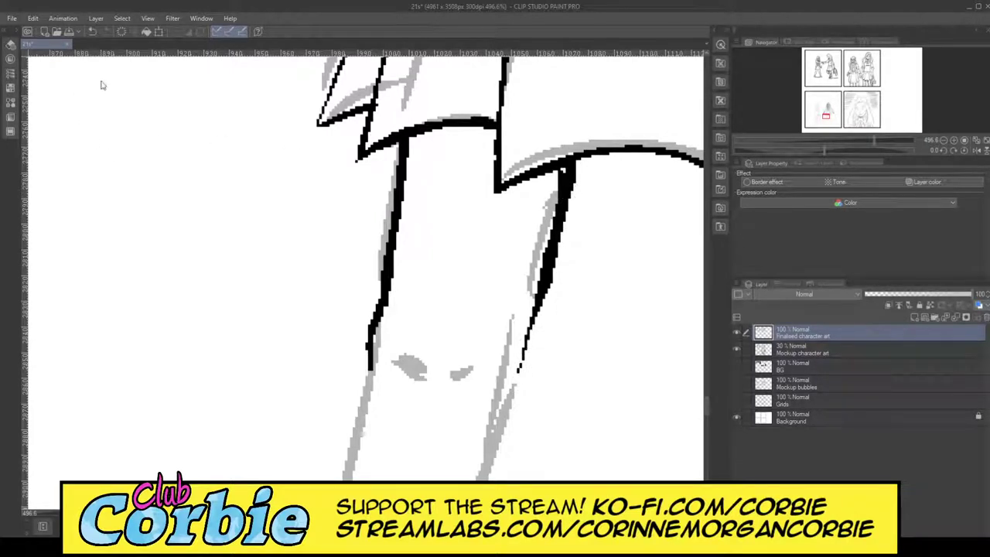
{"action": "left_click_drag", "start_coordinate": [566, 159], "coordinate": [528, 346]}
{"action": "left_click_drag", "start_coordinate": [538, 301], "coordinate": [523, 365]}
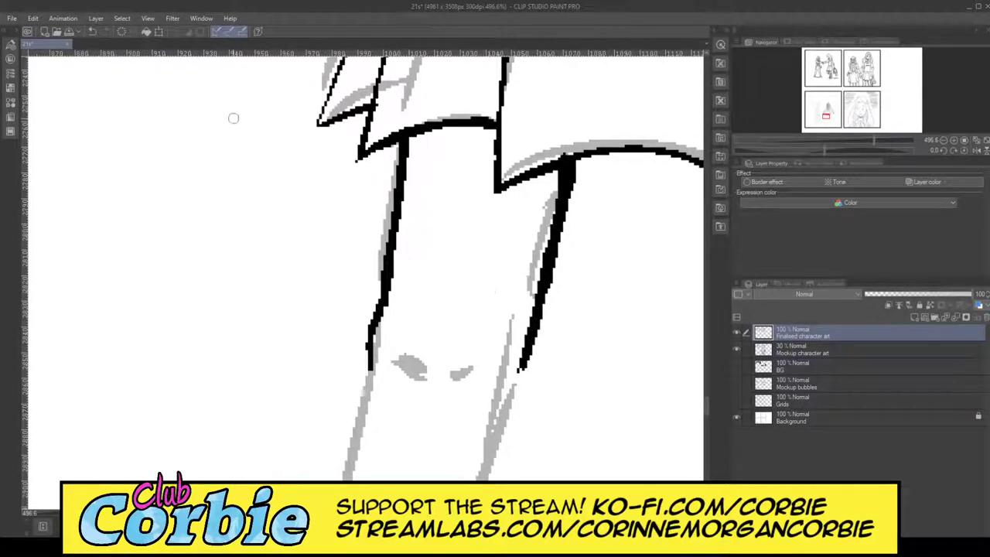
Ink both sides of the left-hand leg from knee to ankle, replacing the bulging inner calf line with a straighter one.
{"action": "left_click_drag", "start_coordinate": [405, 222], "coordinate": [385, 217]}
{"action": "left_click_drag", "start_coordinate": [455, 256], "coordinate": [420, 314]}
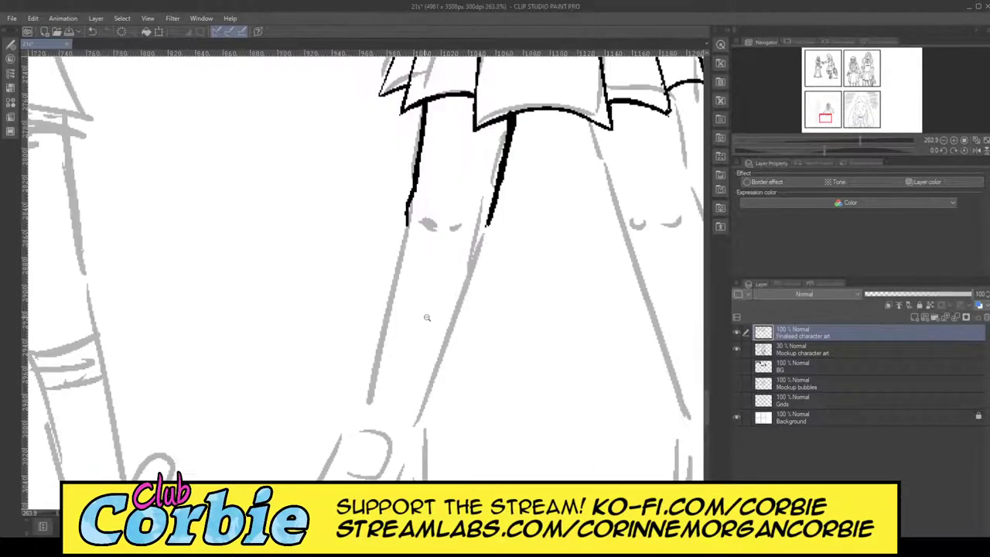
{"action": "scroll", "coordinate": [426, 317], "scroll_direction": "up", "scroll_amount": 1}
{"action": "scroll", "coordinate": [406, 379], "scroll_direction": "up", "scroll_amount": 2}
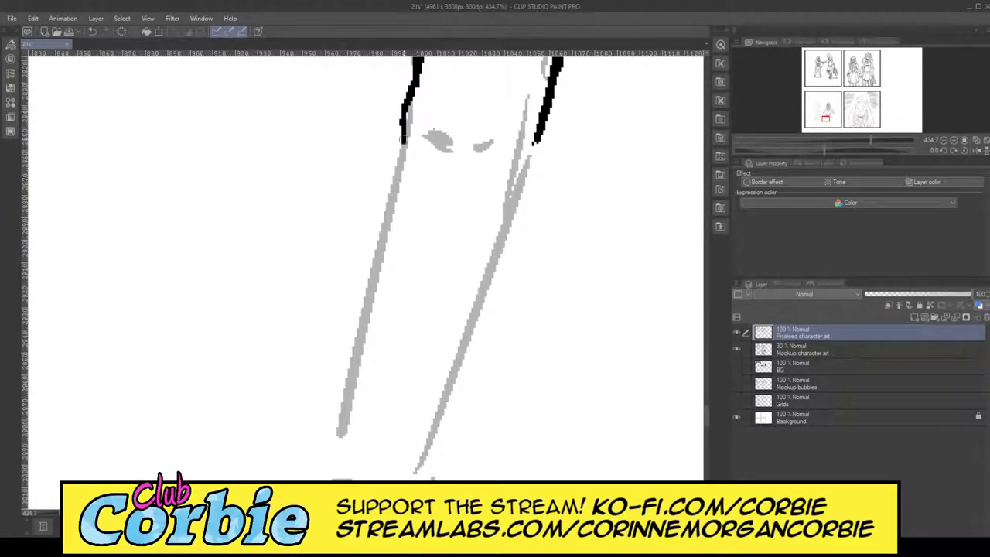
{"action": "left_click_drag", "start_coordinate": [402, 139], "coordinate": [346, 458]}
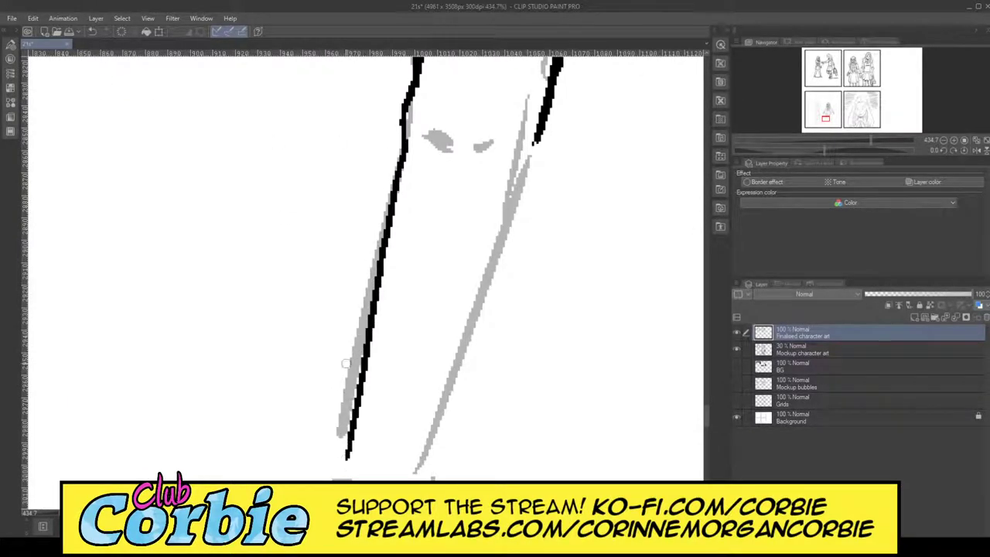
{"action": "mouse_move", "coordinate": [532, 155]}
{"action": "left_mouse_down"}
{"action": "mouse_move", "coordinate": [470, 408]}
{"action": "mouse_move", "coordinate": [425, 464]}
{"action": "left_mouse_up"}
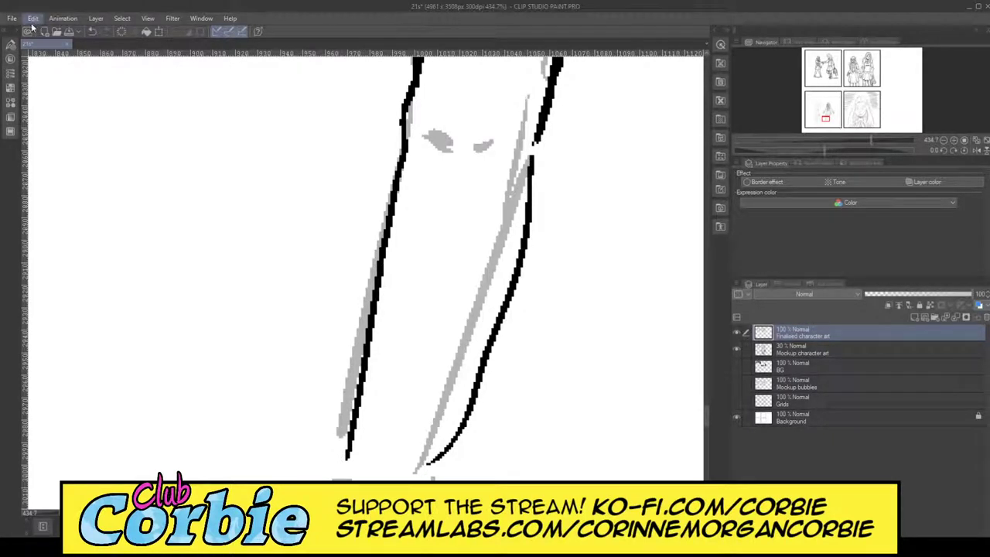
{"action": "key", "text": "ctrl+z"}
{"action": "left_click_drag", "start_coordinate": [534, 144], "coordinate": [429, 464]}
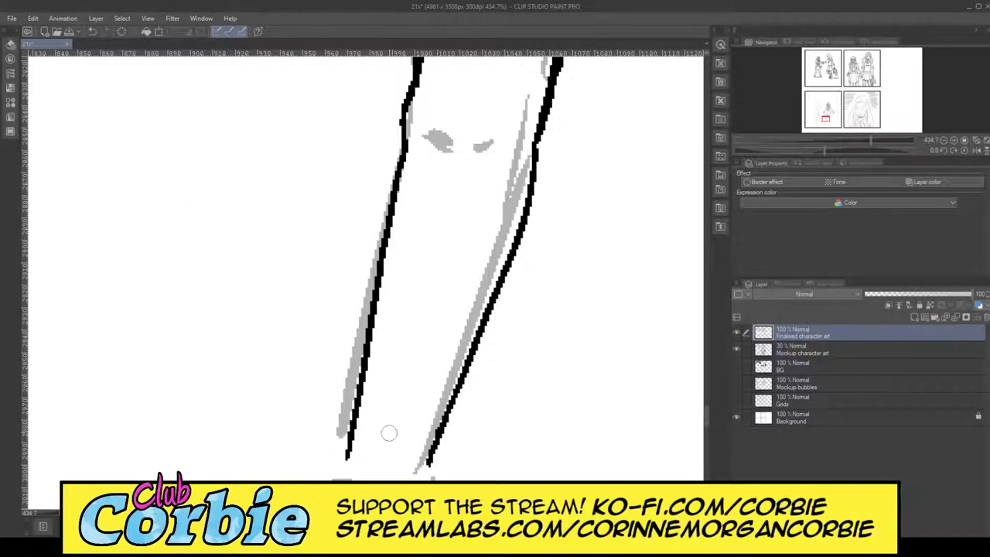
Examine the inked left-hand leg against the whole figure and the sketch, including its ankle and knee contours.
{"action": "key", "text": "ctrl+alt+0"}
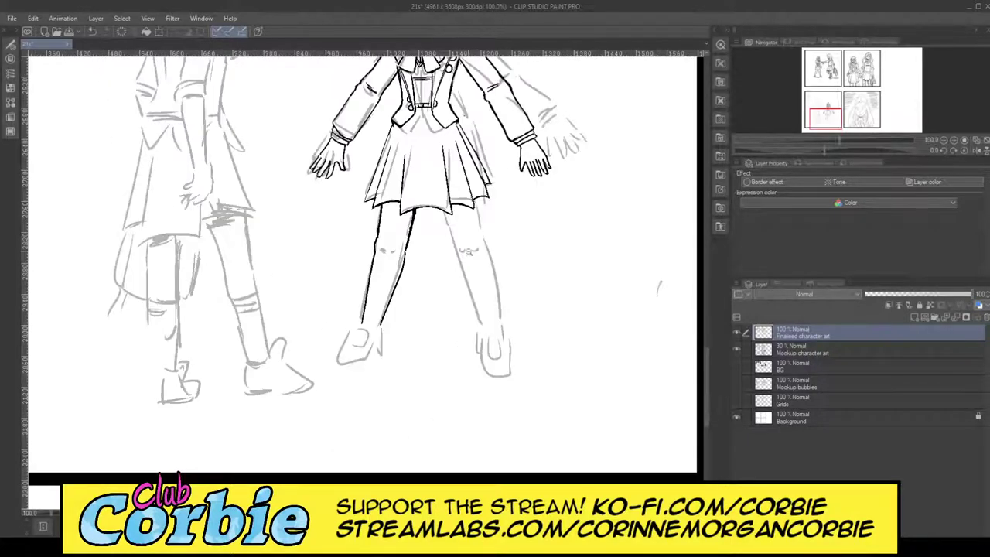
{"action": "left_click_drag", "start_coordinate": [469, 252], "coordinate": [387, 257]}
{"action": "left_click_drag", "start_coordinate": [431, 266], "coordinate": [538, 228]}
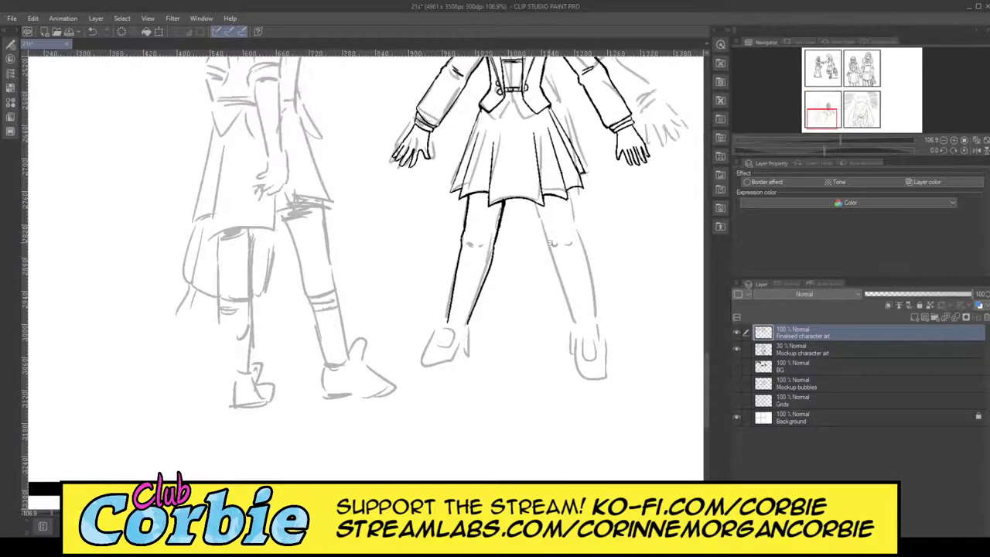
{"action": "scroll", "coordinate": [547, 249], "scroll_direction": "up", "scroll_amount": 3}
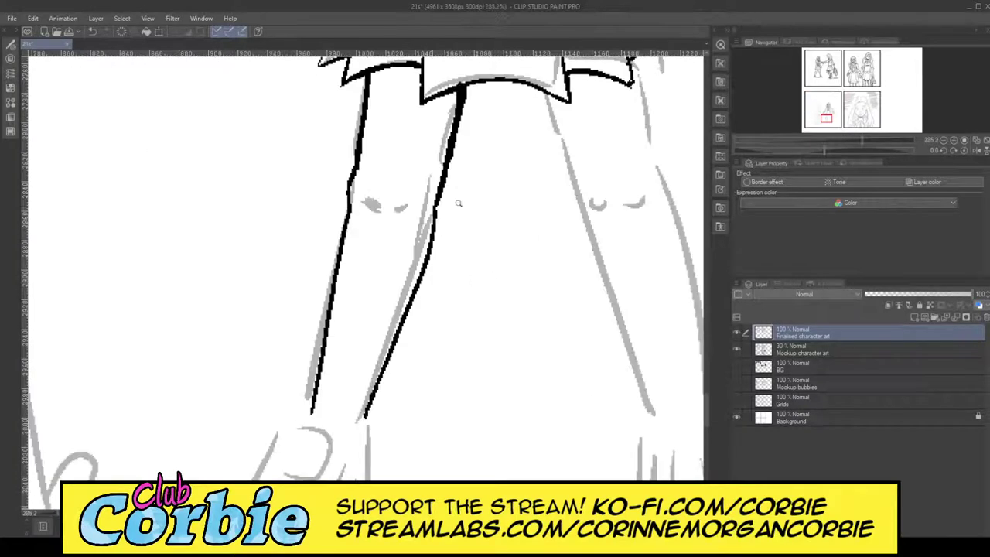
{"action": "scroll", "coordinate": [457, 203], "scroll_direction": "up", "scroll_amount": 2}
{"action": "scroll", "coordinate": [433, 232], "scroll_direction": "down", "scroll_amount": 5}
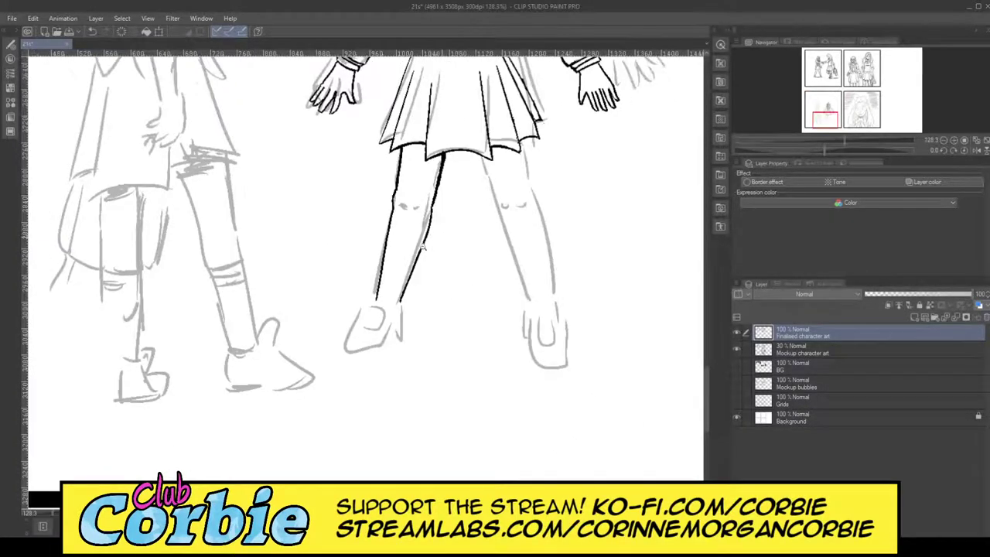
{"action": "scroll", "coordinate": [422, 248], "scroll_direction": "down", "scroll_amount": 3}
{"action": "scroll", "coordinate": [611, 286], "scroll_direction": "up", "scroll_amount": 2}
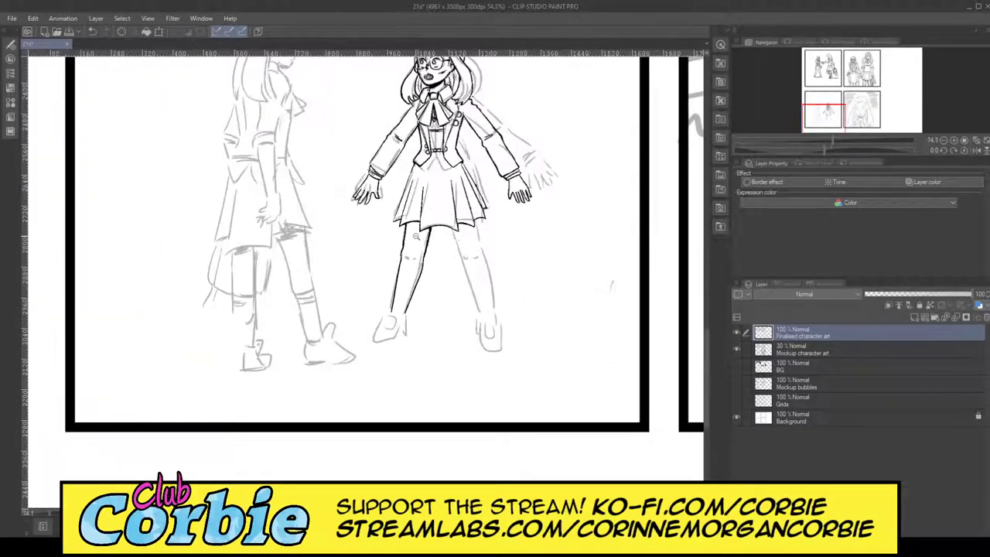
{"action": "scroll", "coordinate": [396, 274], "scroll_direction": "up", "scroll_amount": 2}
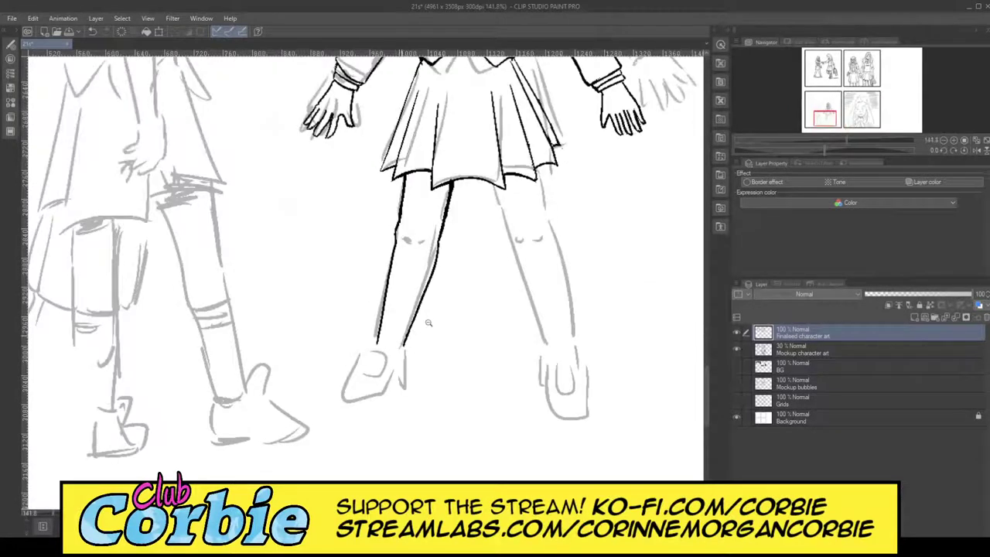
{"action": "scroll", "coordinate": [428, 322], "scroll_direction": "up", "scroll_amount": 3}
{"action": "scroll", "coordinate": [399, 340], "scroll_direction": "up", "scroll_amount": 2}
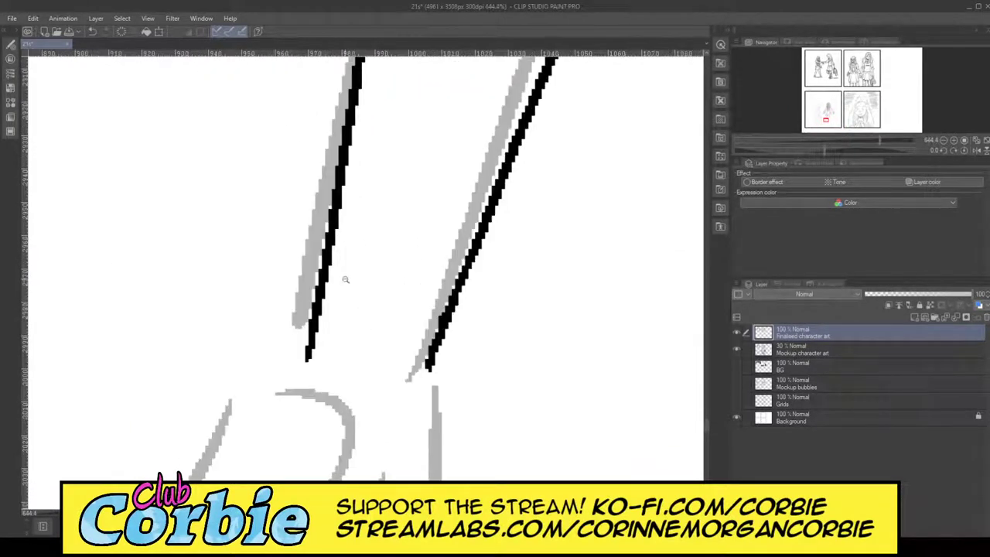
{"action": "scroll", "coordinate": [346, 279], "scroll_direction": "down", "scroll_amount": 4}
{"action": "scroll", "coordinate": [444, 224], "scroll_direction": "up", "scroll_amount": 2}
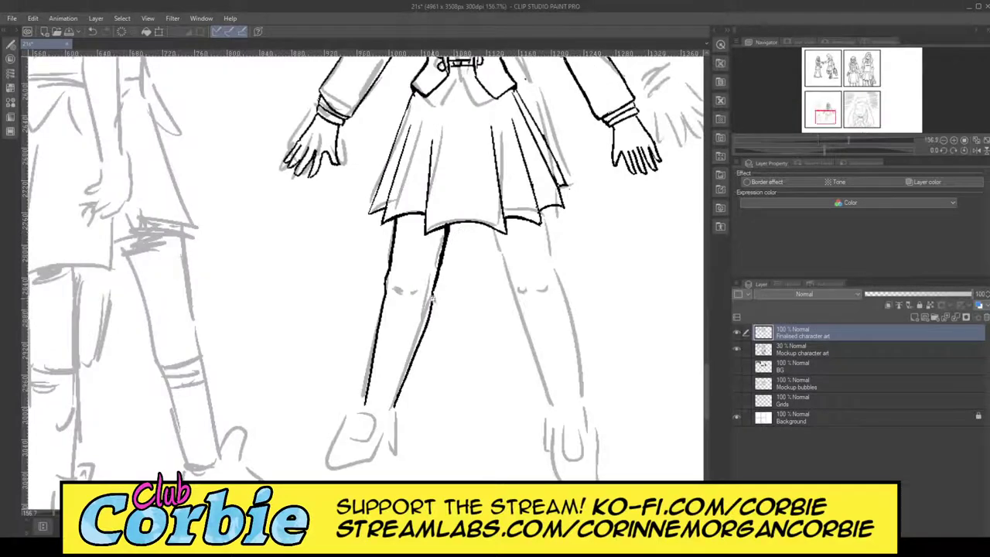
{"action": "scroll", "coordinate": [464, 270], "scroll_direction": "up", "scroll_amount": 5}
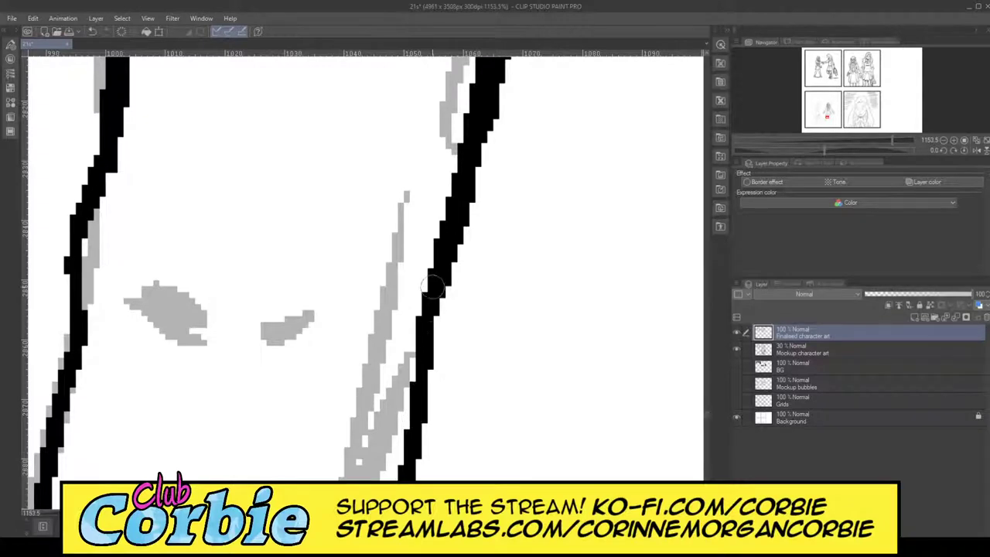
{"action": "scroll", "coordinate": [487, 218], "scroll_direction": "down", "scroll_amount": 6}
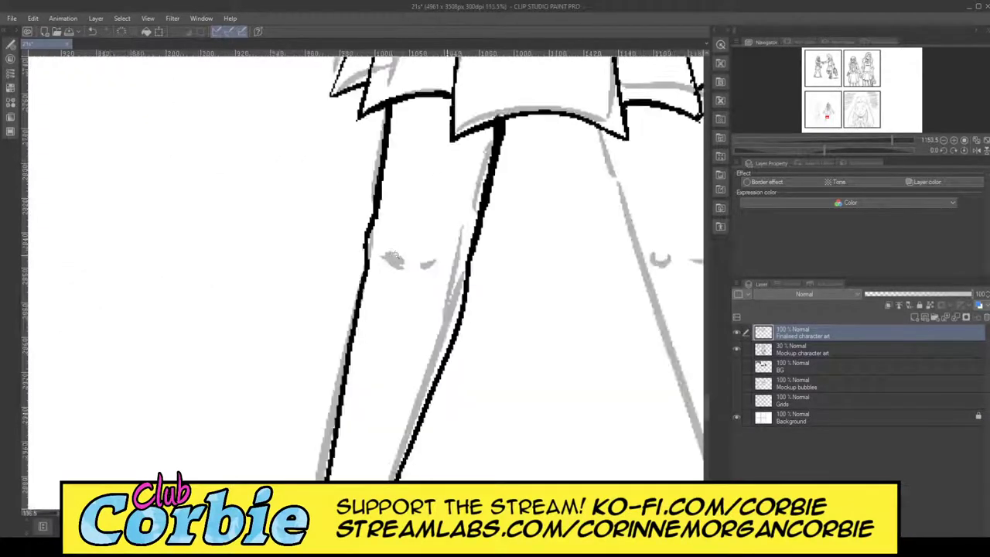
Ink two short slanted kneecap marks on the left-hand leg over the mockup's knee marks.
{"action": "scroll", "coordinate": [384, 258], "scroll_direction": "up", "scroll_amount": 3}
{"action": "scroll", "coordinate": [384, 257], "scroll_direction": "up", "scroll_amount": 4}
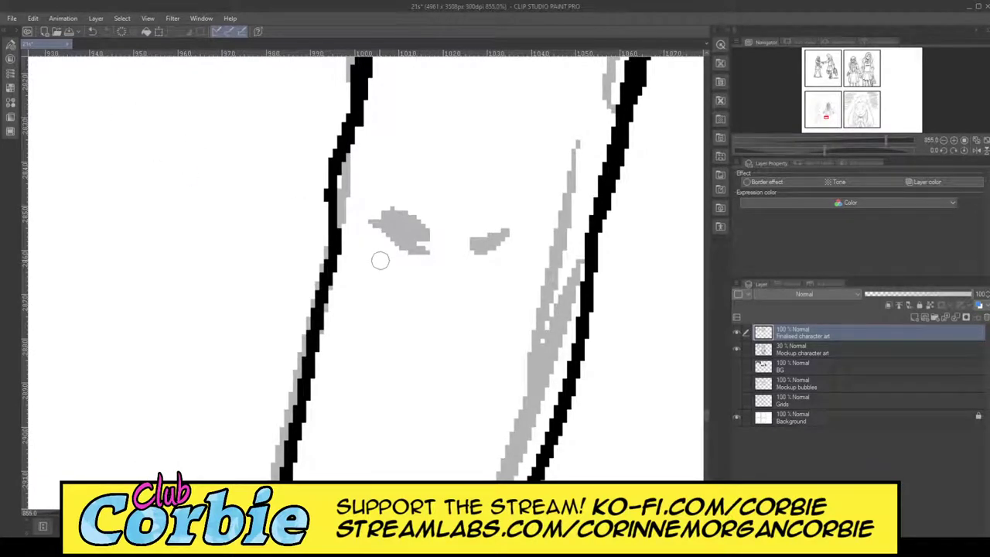
{"action": "mouse_move", "coordinate": [358, 225]}
{"action": "left_mouse_down"}
{"action": "mouse_move", "coordinate": [392, 258]}
{"action": "mouse_move", "coordinate": [354, 221]}
{"action": "mouse_move", "coordinate": [393, 246]}
{"action": "mouse_move", "coordinate": [360, 214]}
{"action": "left_mouse_up"}
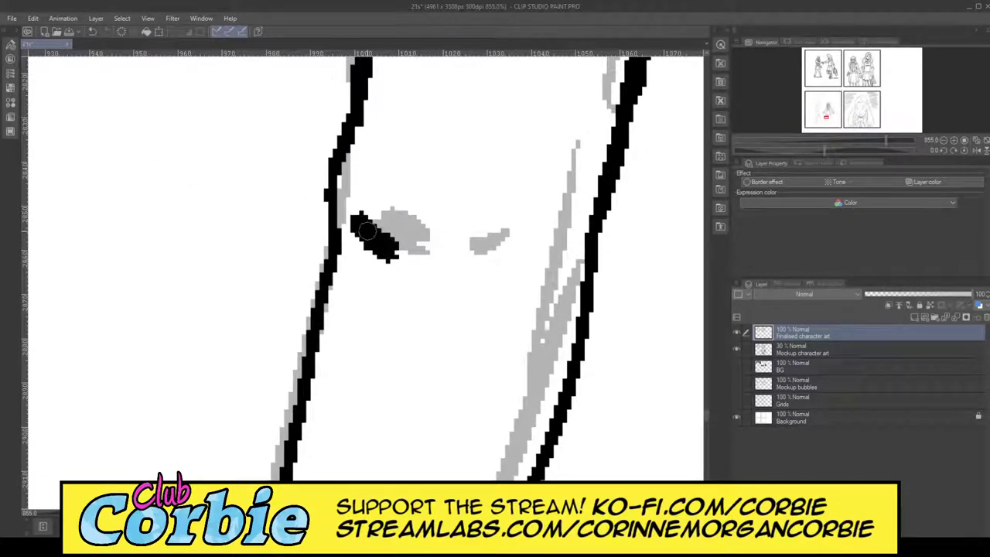
{"action": "mouse_move", "coordinate": [439, 258]}
{"action": "left_mouse_down"}
{"action": "mouse_move", "coordinate": [517, 229]}
{"action": "mouse_move", "coordinate": [431, 267]}
{"action": "mouse_move", "coordinate": [464, 256]}
{"action": "mouse_move", "coordinate": [453, 277]}
{"action": "left_mouse_up"}
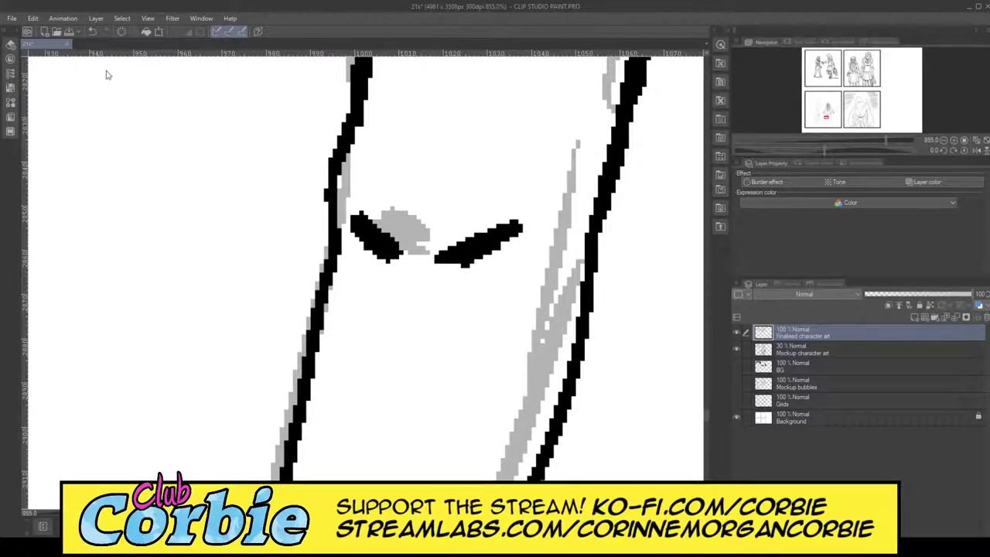
Examine the left-hand leg and its knee marks against the whole figure and the sketched right-hand leg.
{"action": "key", "text": "ctrl+alt+0"}
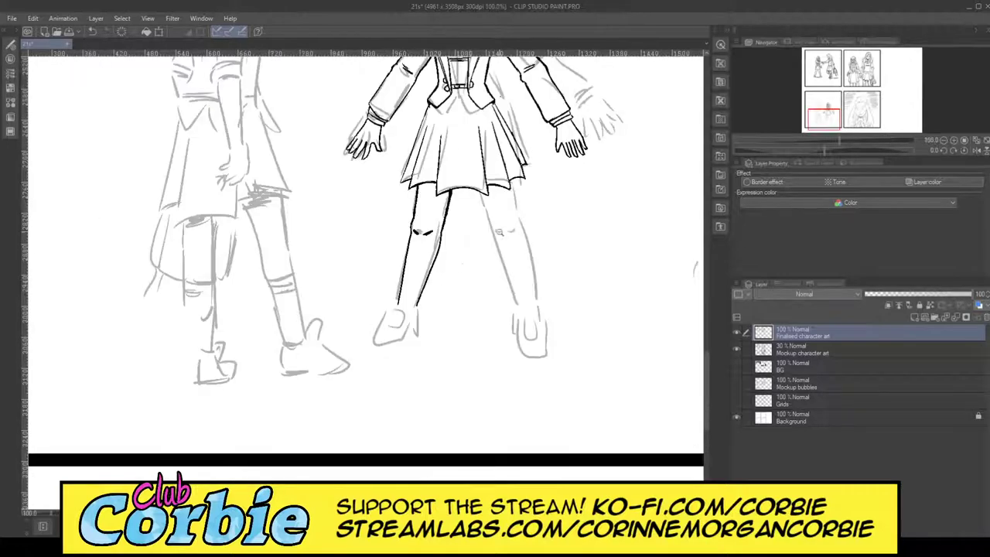
{"action": "left_click_drag", "start_coordinate": [499, 232], "coordinate": [544, 214]}
{"action": "left_click_drag", "start_coordinate": [500, 141], "coordinate": [519, 188]}
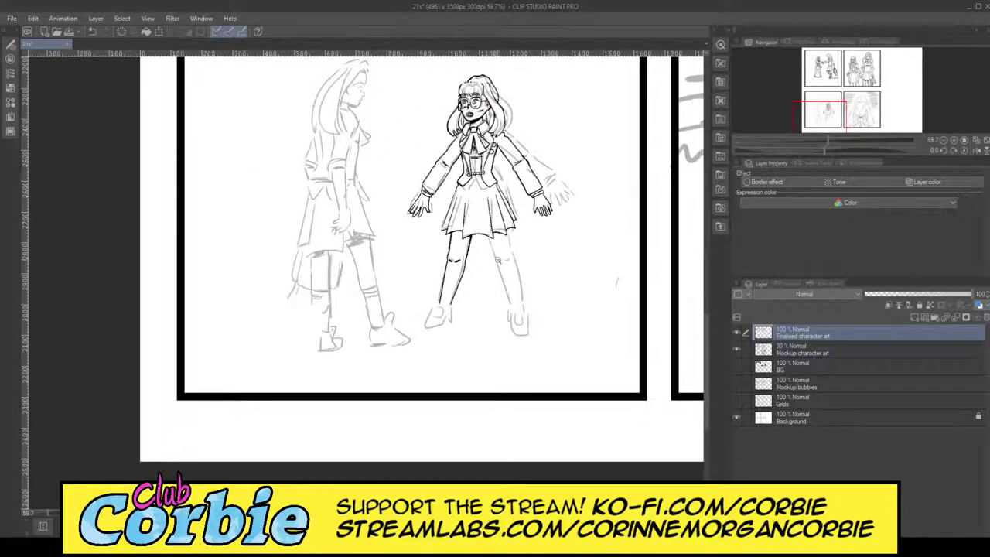
{"action": "scroll", "coordinate": [485, 261], "scroll_direction": "up", "scroll_amount": 2}
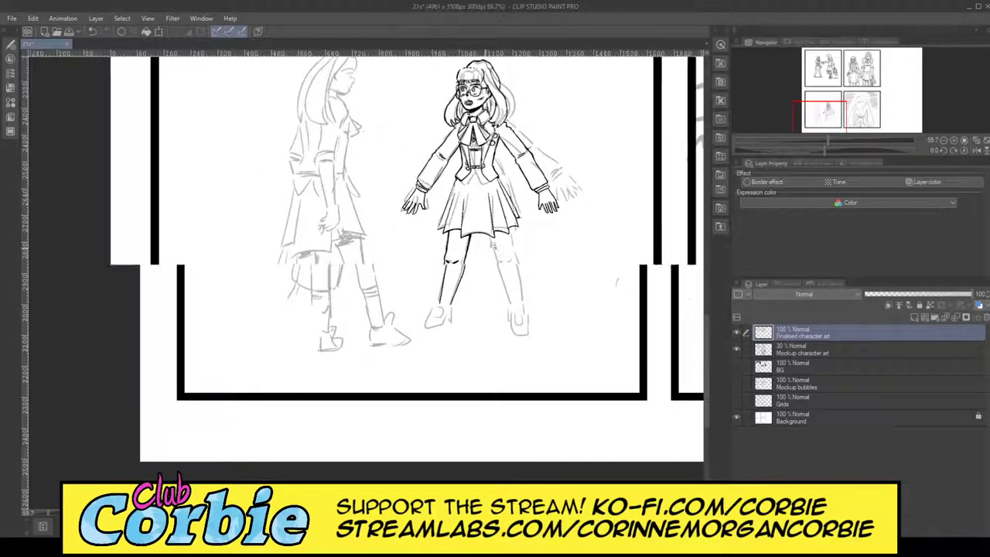
{"action": "scroll", "coordinate": [431, 270], "scroll_direction": "up", "scroll_amount": 8}
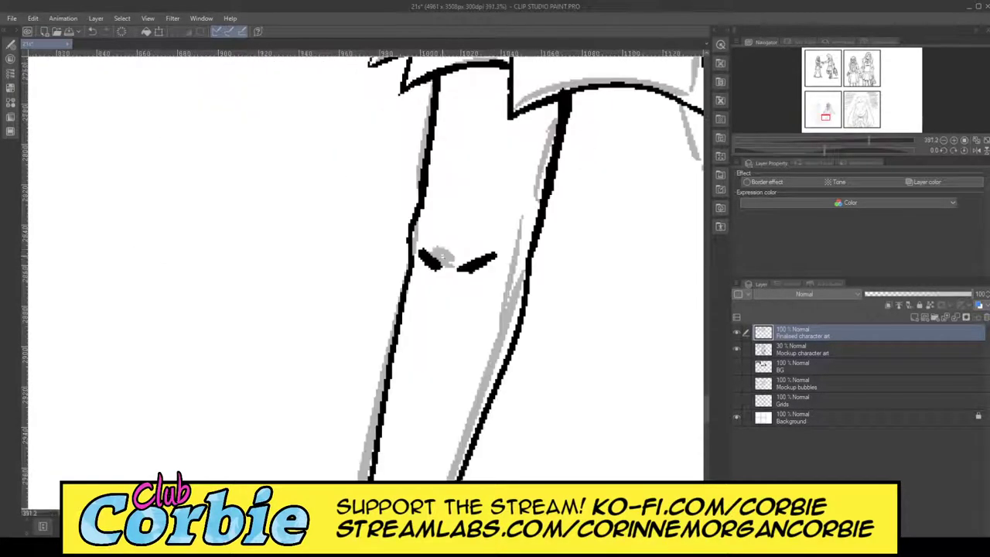
{"action": "scroll", "coordinate": [474, 247], "scroll_direction": "down", "scroll_amount": 7}
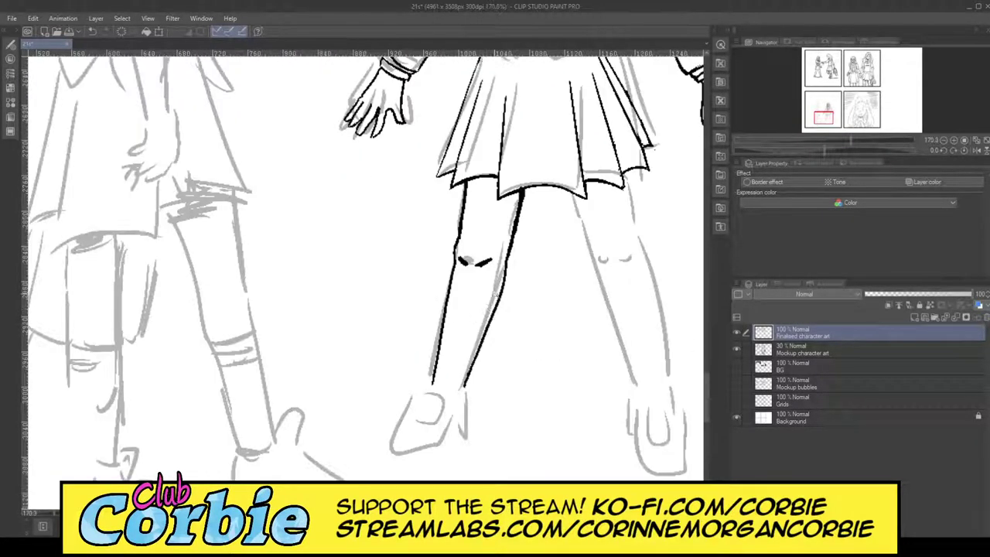
{"action": "scroll", "coordinate": [575, 220], "scroll_direction": "down", "scroll_amount": 3}
{"action": "scroll", "coordinate": [611, 232], "scroll_direction": "up", "scroll_amount": 4}
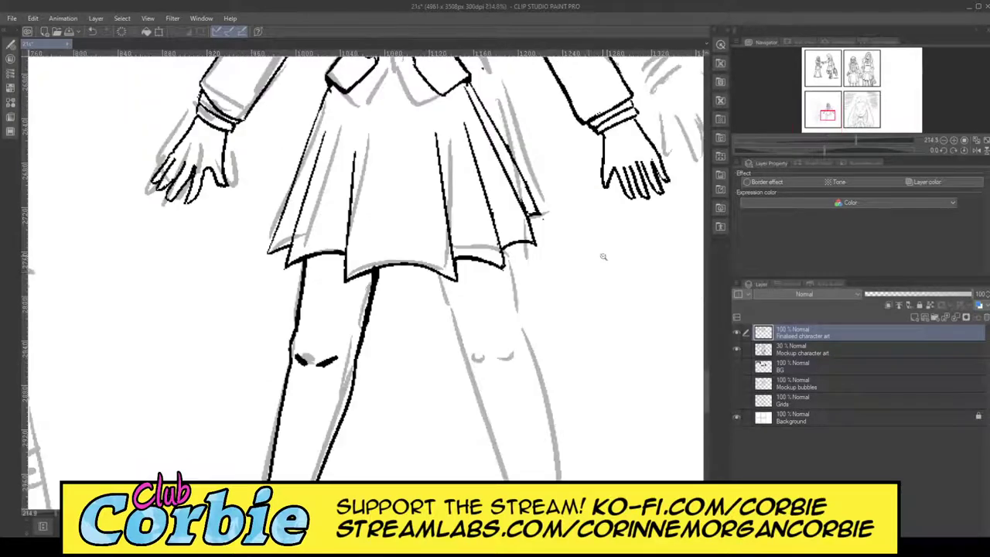
{"action": "scroll", "coordinate": [545, 309], "scroll_direction": "down", "scroll_amount": 3}
{"action": "scroll", "coordinate": [559, 372], "scroll_direction": "up", "scroll_amount": 3}
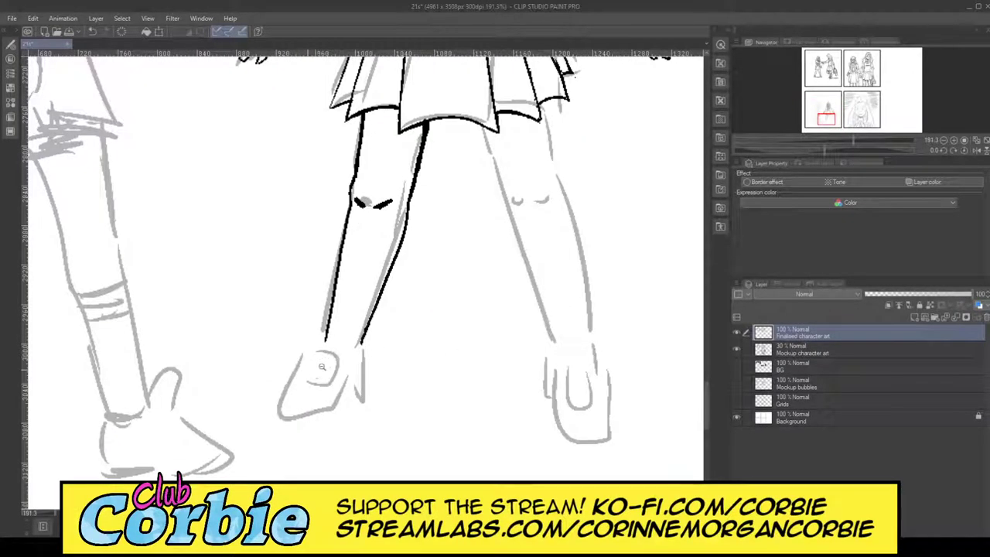
Re-ink the lower inner calf line of the left-hand leg down to the ankle, undoing the first stroke.
{"action": "scroll", "coordinate": [341, 357], "scroll_direction": "up", "scroll_amount": 3}
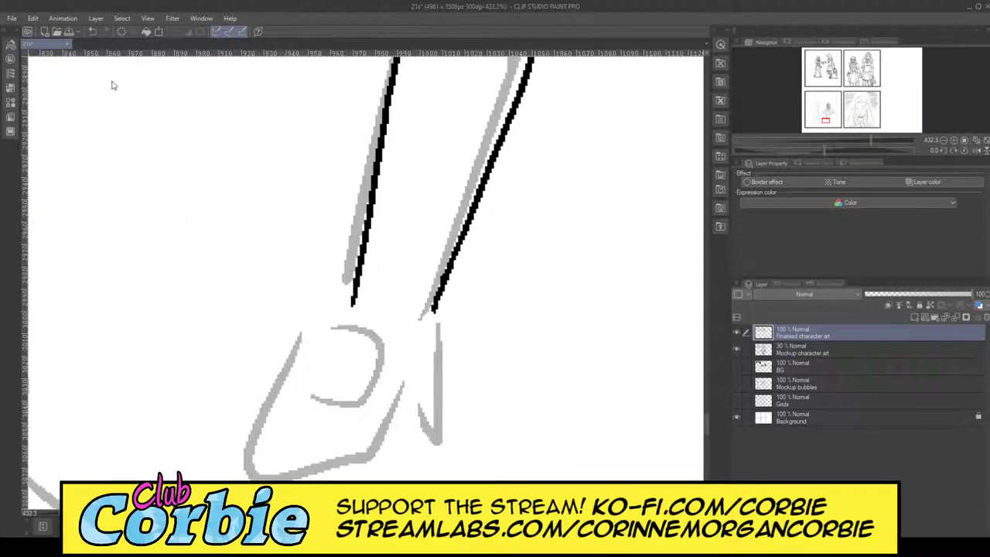
{"action": "left_click_drag", "start_coordinate": [481, 188], "coordinate": [425, 286]}
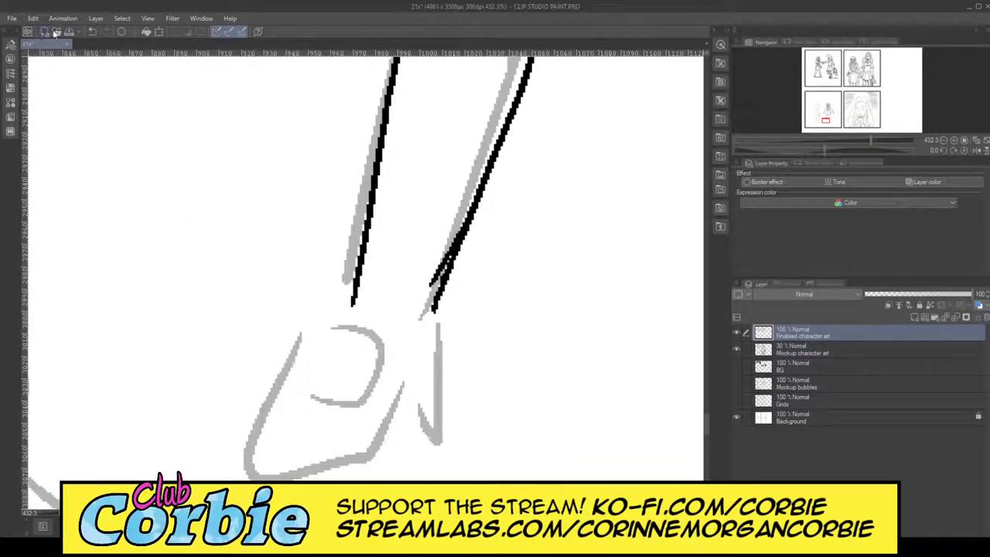
{"action": "left_click", "coordinate": [91, 31]}
{"action": "left_click_drag", "start_coordinate": [484, 178], "coordinate": [428, 325]}
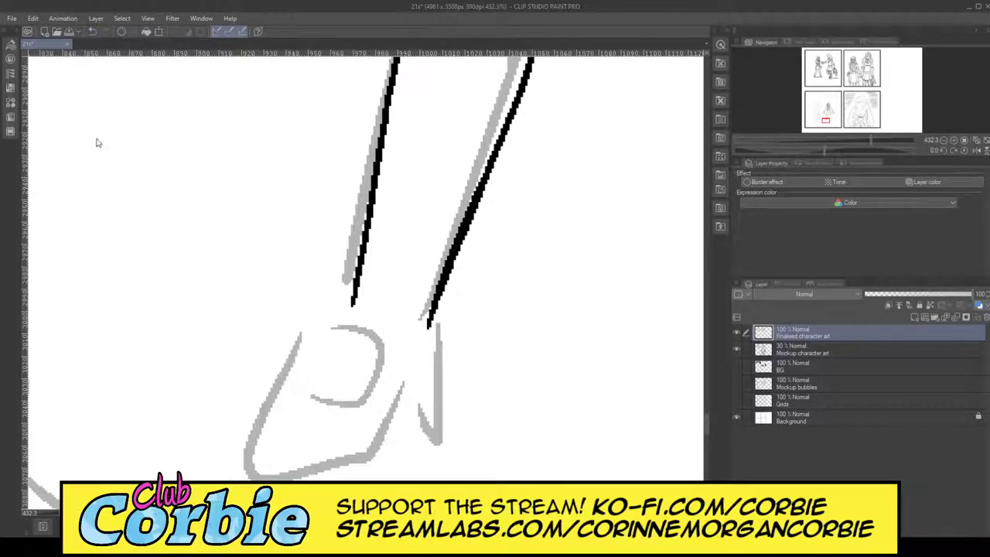
Erase the ankle ends of both calf lines on the left-hand leg to clear room above the shoe.
{"action": "key", "text": "e"}
{"action": "left_click_drag", "start_coordinate": [420, 331], "coordinate": [435, 321]}
{"action": "left_click_drag", "start_coordinate": [467, 255], "coordinate": [426, 332]}
{"action": "left_click_drag", "start_coordinate": [479, 220], "coordinate": [412, 345]}
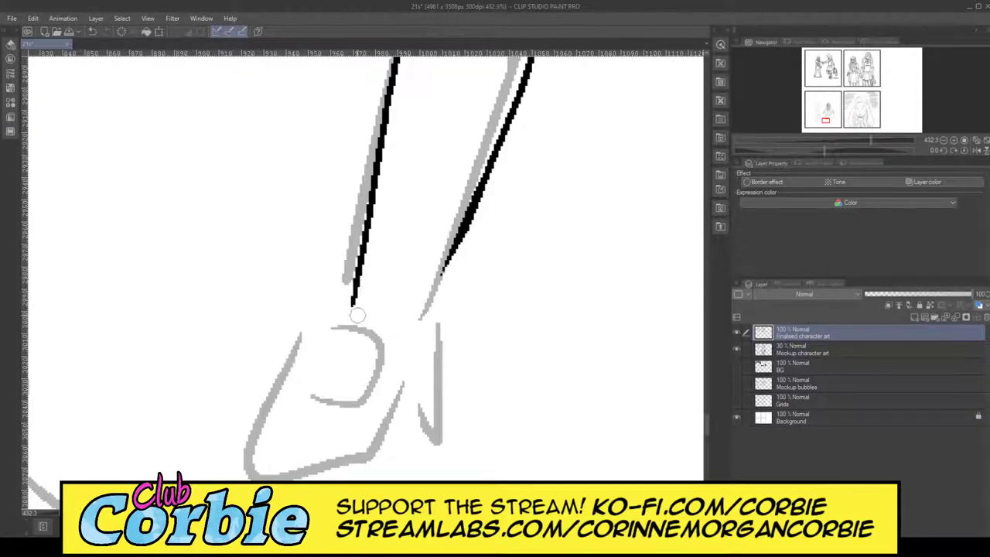
{"action": "mouse_move", "coordinate": [357, 316]}
{"action": "left_mouse_down"}
{"action": "mouse_move", "coordinate": [351, 290]}
{"action": "mouse_move", "coordinate": [344, 318]}
{"action": "left_mouse_up"}
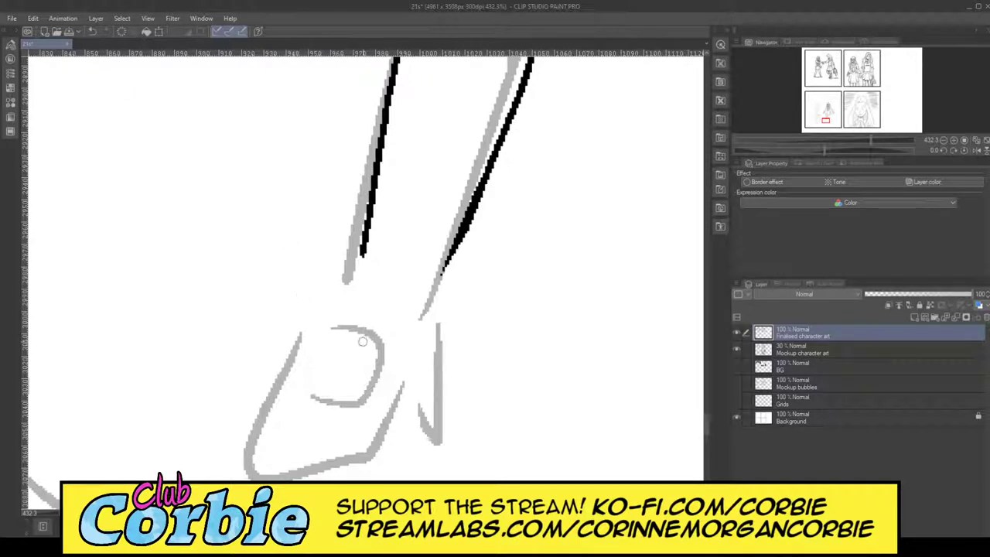
Ink a narrow horizontal band with closed sides around the left-hand ankle, just above the sketched shoe.
{"action": "left_click_drag", "start_coordinate": [349, 302], "coordinate": [423, 303]}
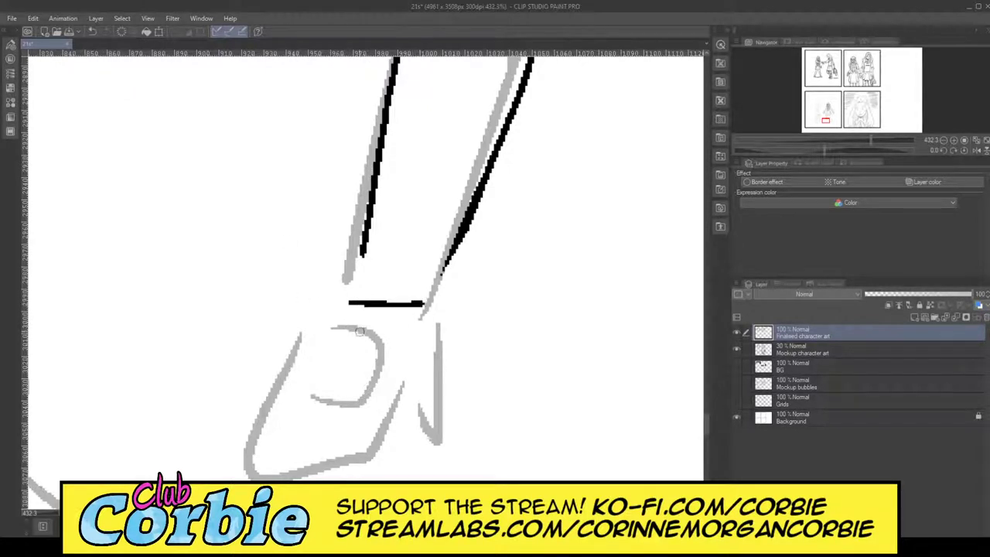
{"action": "mouse_move", "coordinate": [346, 327]}
{"action": "left_mouse_down"}
{"action": "mouse_move", "coordinate": [421, 326]}
{"action": "mouse_move", "coordinate": [431, 300]}
{"action": "left_mouse_up"}
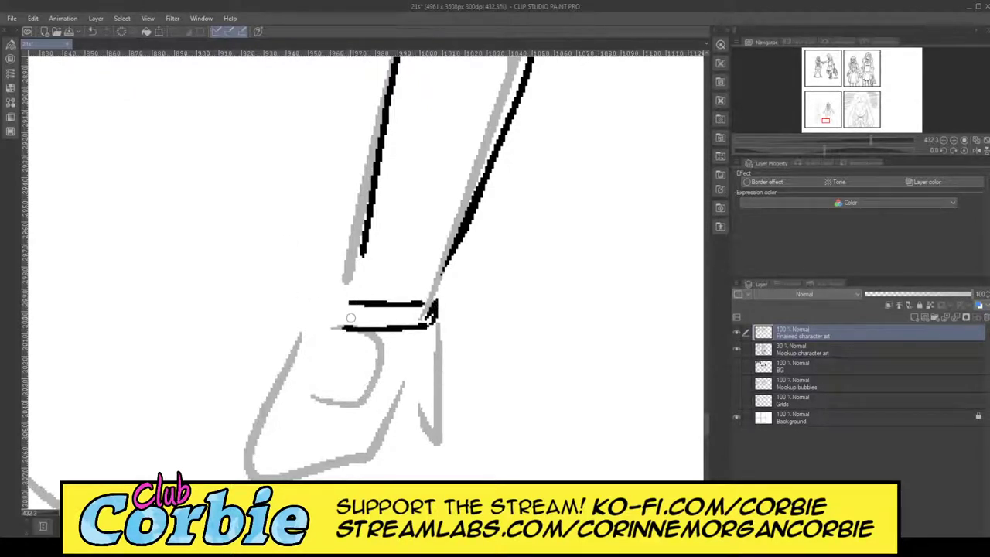
{"action": "left_click_drag", "start_coordinate": [345, 302], "coordinate": [349, 322]}
Extend both calf lines down to the ankle band, cleaning up the joins and trimming the band's outer corner.
{"action": "left_click_drag", "start_coordinate": [361, 250], "coordinate": [354, 306]}
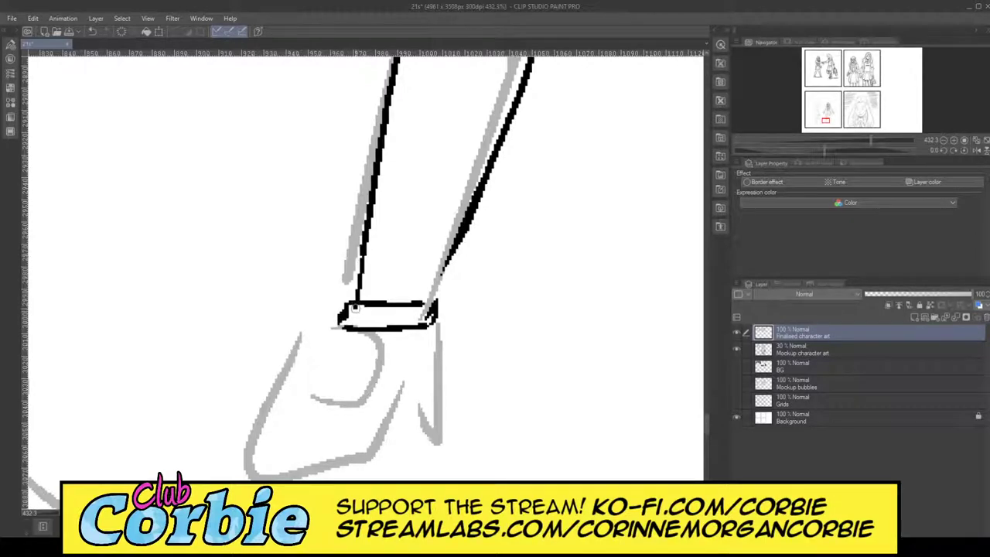
{"action": "left_click_drag", "start_coordinate": [358, 245], "coordinate": [349, 294]}
{"action": "left_click_drag", "start_coordinate": [365, 244], "coordinate": [355, 304]}
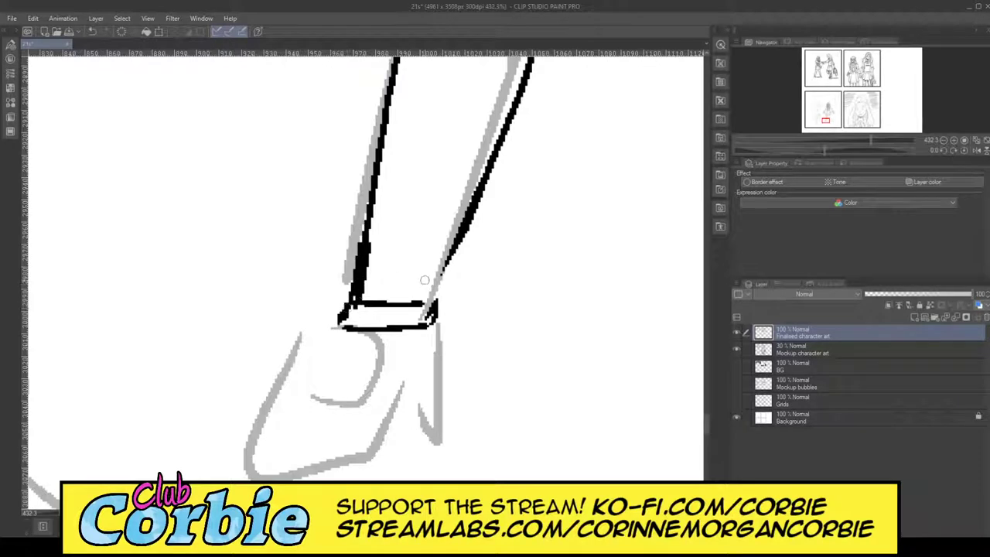
{"action": "mouse_move", "coordinate": [450, 262]}
{"action": "left_mouse_down"}
{"action": "mouse_move", "coordinate": [424, 303]}
{"action": "mouse_move", "coordinate": [457, 240]}
{"action": "left_mouse_up"}
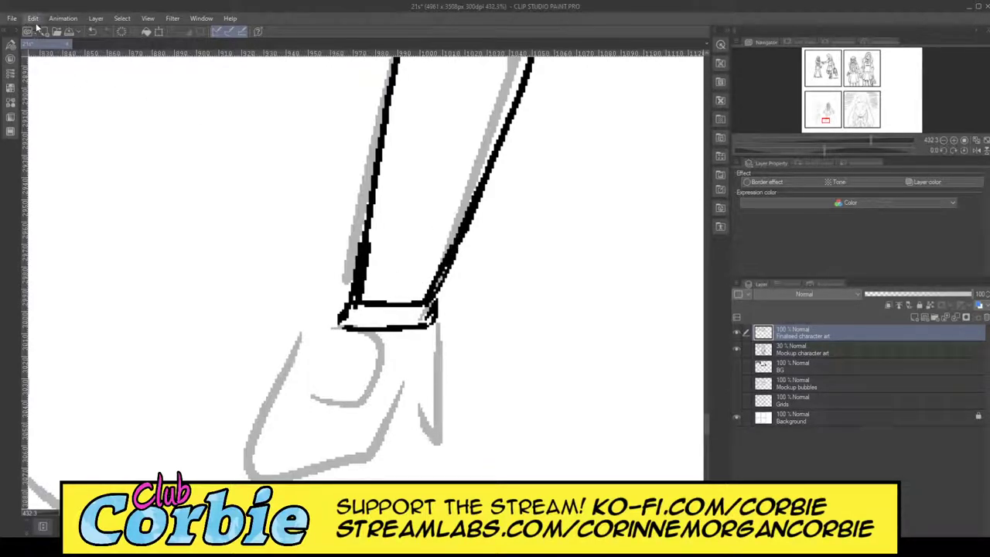
{"action": "key", "text": "ctrl+z"}
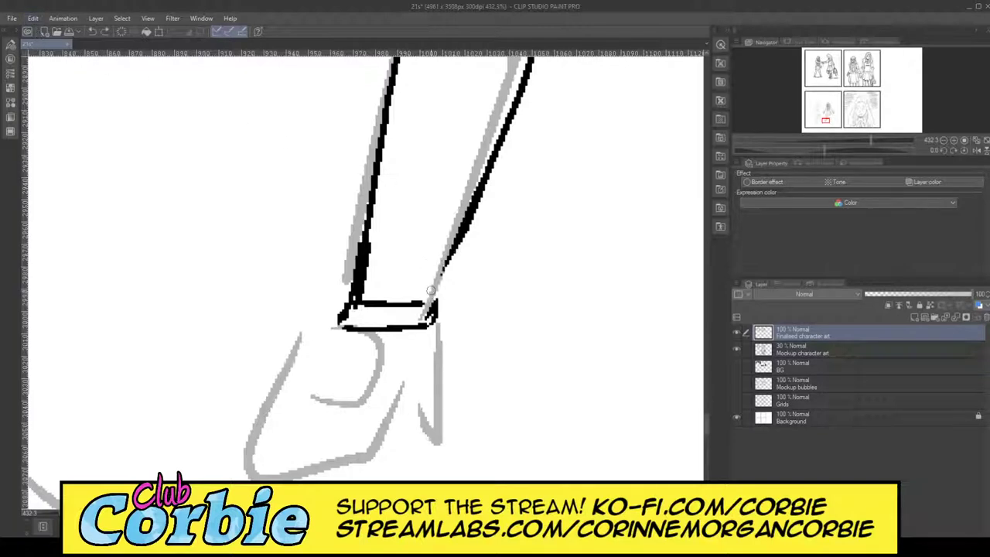
{"action": "left_click_drag", "start_coordinate": [444, 278], "coordinate": [428, 306]}
{"action": "left_click_drag", "start_coordinate": [459, 245], "coordinate": [438, 287]}
{"action": "left_click_drag", "start_coordinate": [454, 250], "coordinate": [430, 296]}
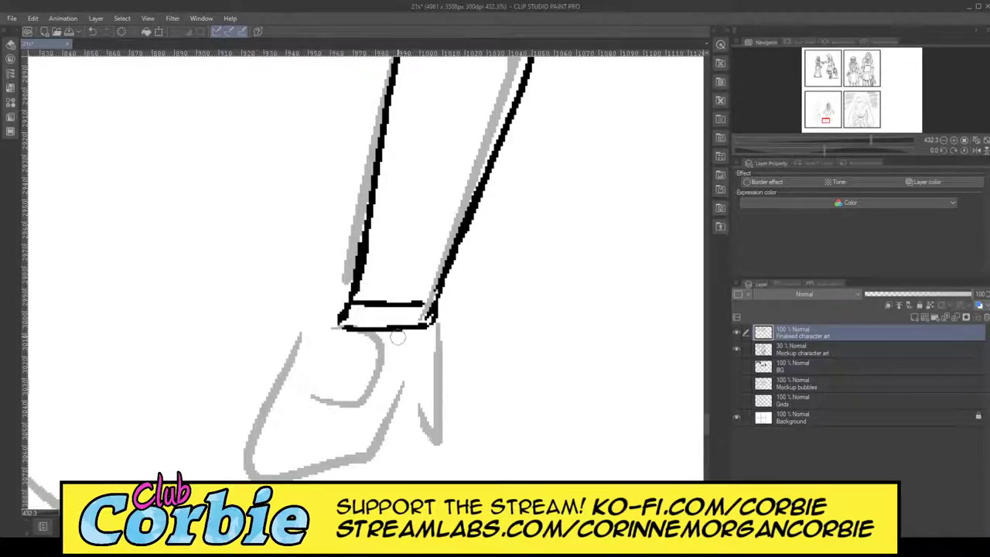
{"action": "left_click_drag", "start_coordinate": [336, 305], "coordinate": [352, 332]}
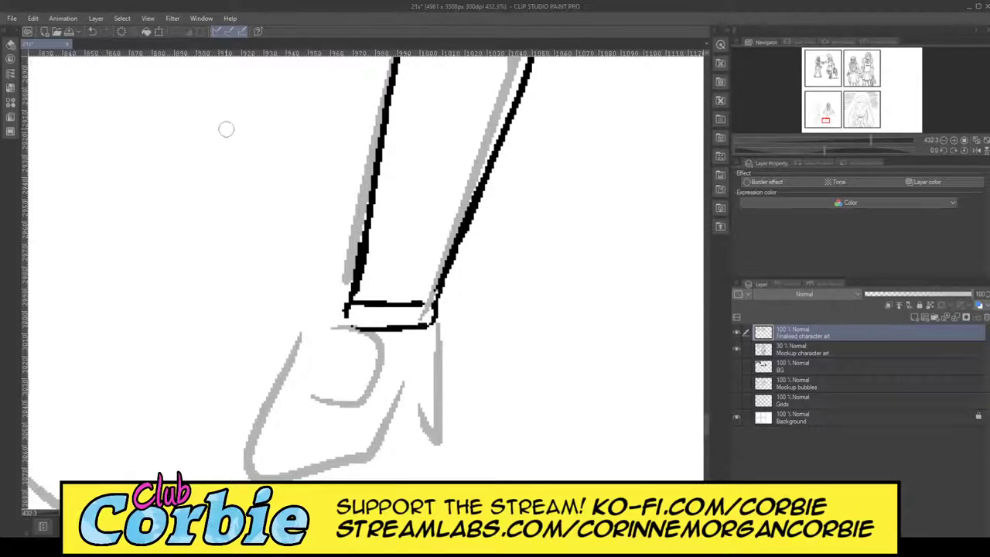
Redraw the outer calf line further inward near the ankle, erasing its old lower end and the band's outer end.
{"action": "key", "text": "p"}
{"action": "left_click_drag", "start_coordinate": [258, 313], "coordinate": [256, 317]}
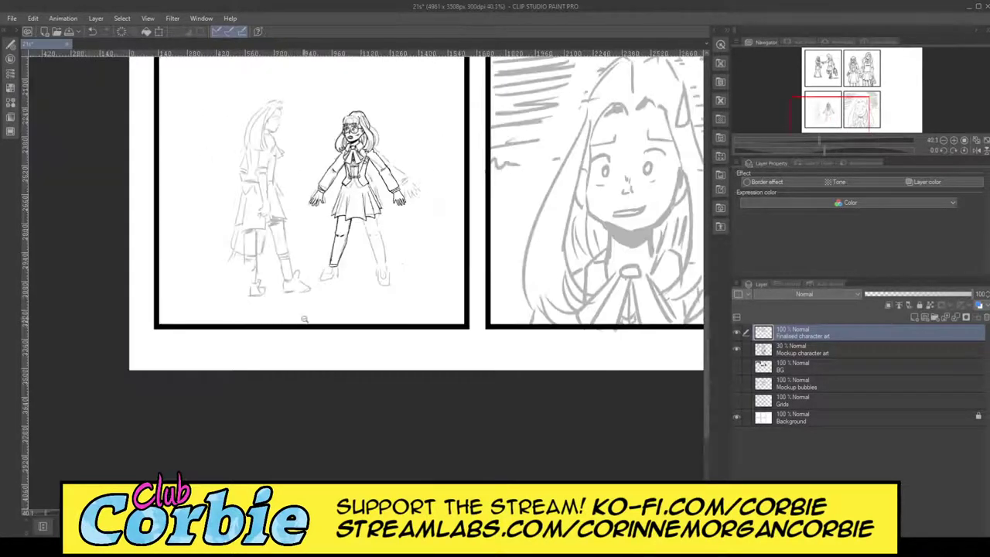
{"action": "scroll", "coordinate": [346, 247], "scroll_direction": "up", "scroll_amount": 3}
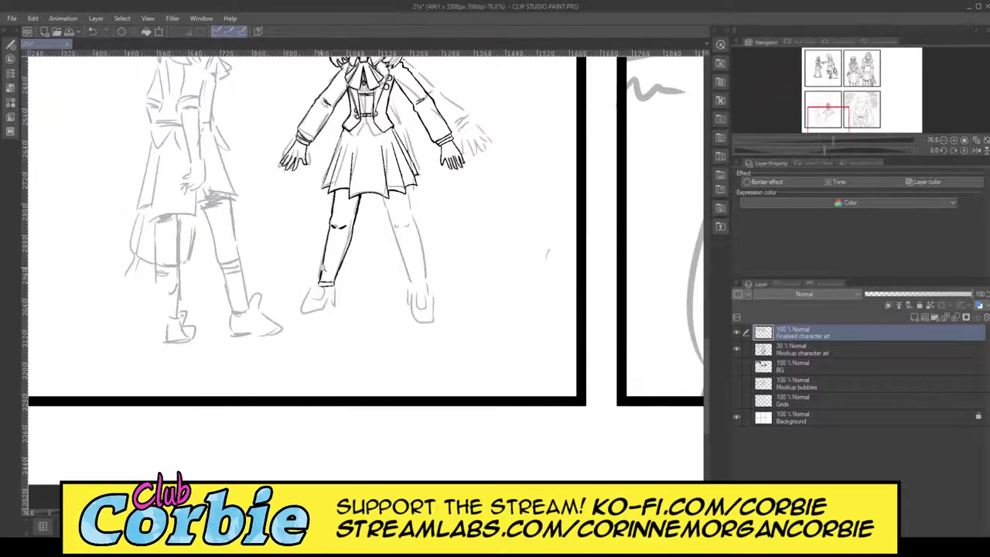
{"action": "scroll", "coordinate": [354, 239], "scroll_direction": "up", "scroll_amount": 4}
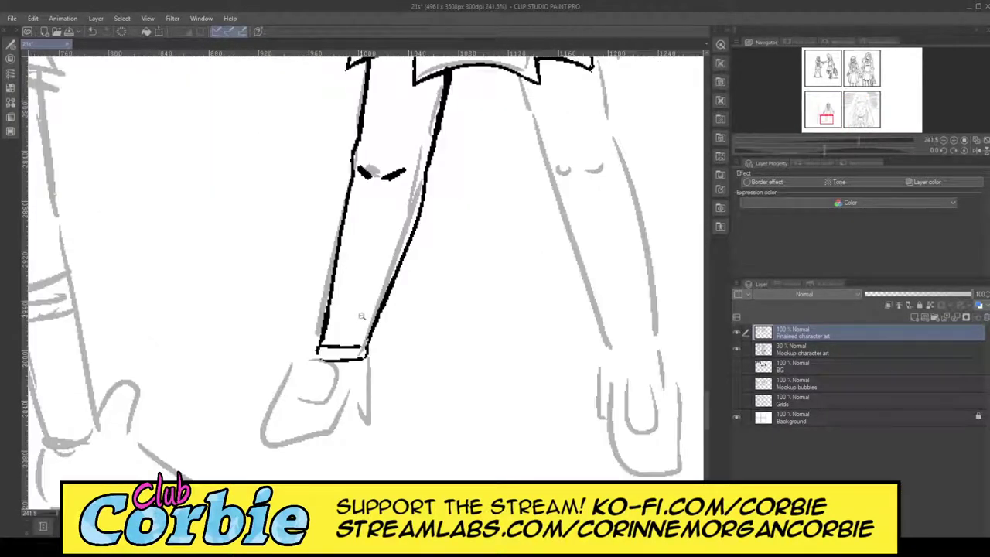
{"action": "scroll", "coordinate": [353, 284], "scroll_direction": "up", "scroll_amount": 2}
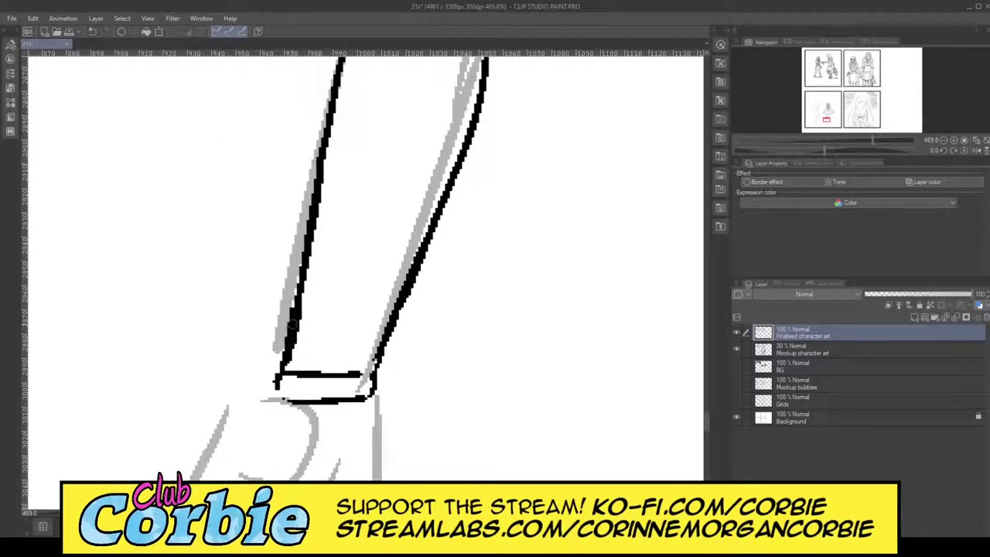
{"action": "left_click_drag", "start_coordinate": [328, 164], "coordinate": [286, 367]}
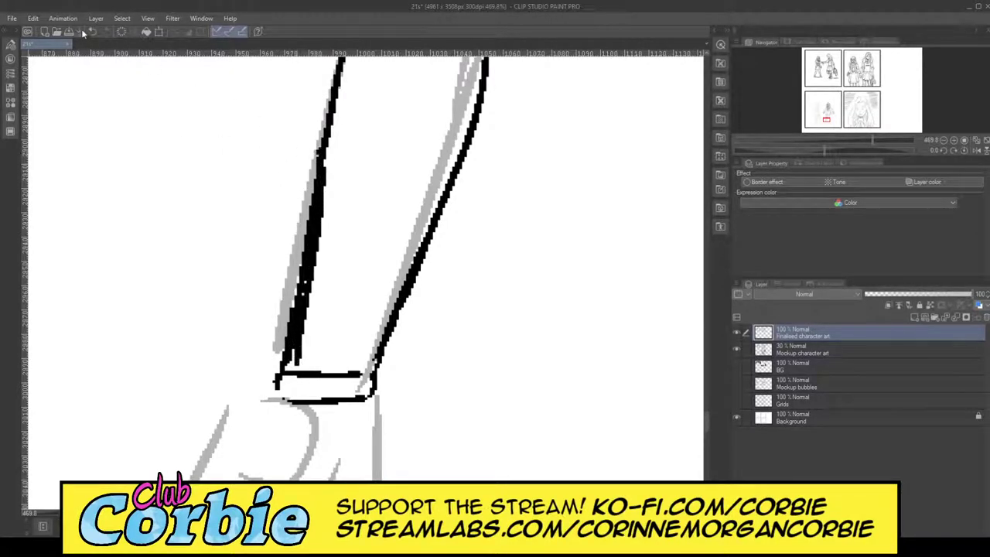
{"action": "key", "text": "ctrl+z"}
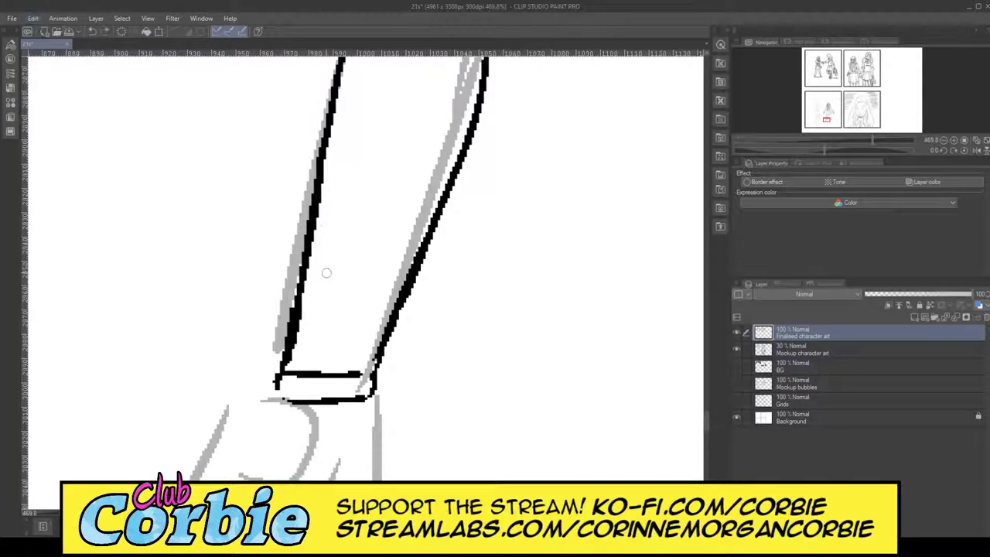
{"action": "left_click_drag", "start_coordinate": [308, 241], "coordinate": [289, 360]}
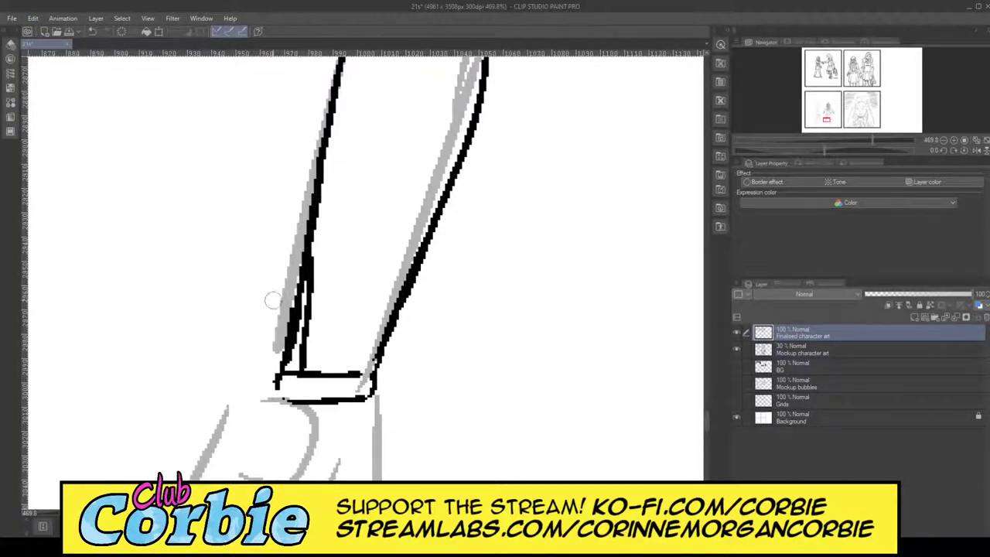
{"action": "mouse_move", "coordinate": [287, 267]}
{"action": "left_mouse_down"}
{"action": "mouse_move", "coordinate": [277, 396]}
{"action": "mouse_move", "coordinate": [293, 253]}
{"action": "mouse_move", "coordinate": [291, 395]}
{"action": "mouse_move", "coordinate": [297, 246]}
{"action": "mouse_move", "coordinate": [279, 411]}
{"action": "left_mouse_up"}
{"action": "left_click_drag", "start_coordinate": [307, 164], "coordinate": [300, 289]}
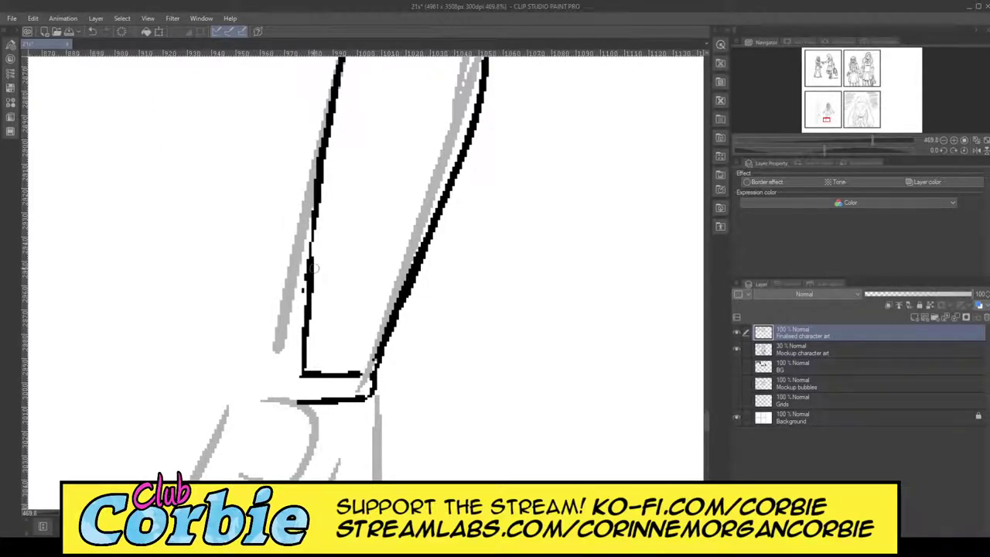
Thicken the lower half of the left-hand leg's outer calf line, then erase the excess ink along its inner edge.
{"action": "left_click_drag", "start_coordinate": [311, 231], "coordinate": [300, 364]}
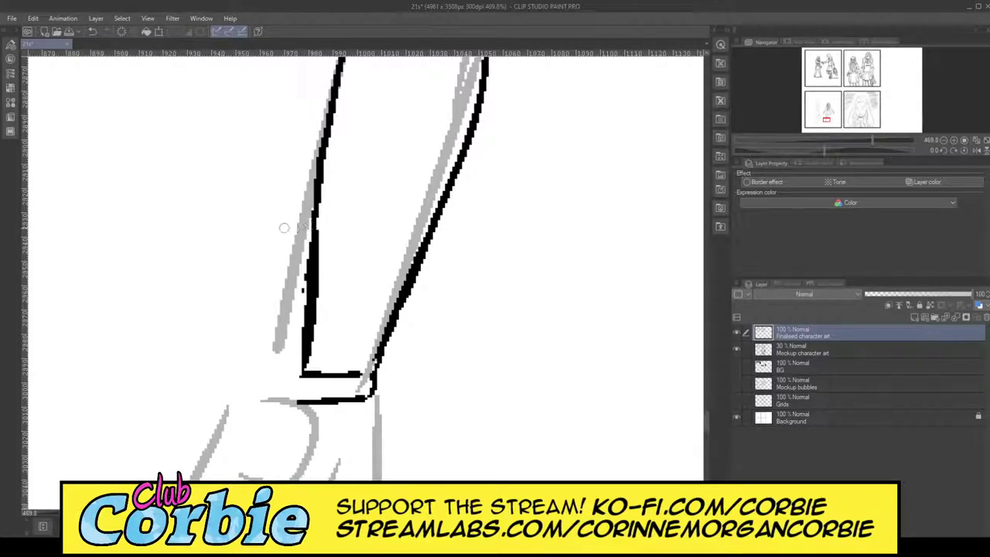
{"action": "left_click_drag", "start_coordinate": [318, 197], "coordinate": [294, 375]}
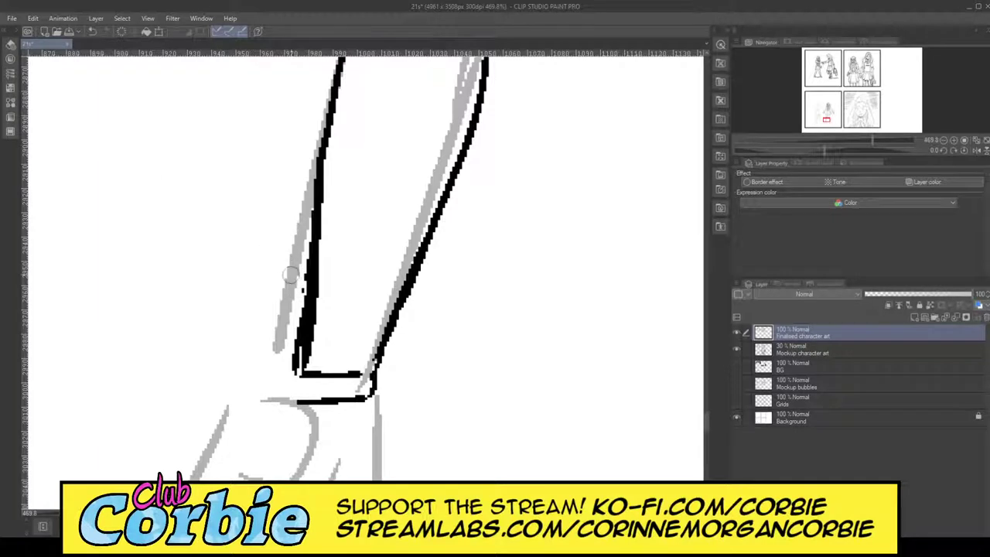
{"action": "left_click_drag", "start_coordinate": [317, 271], "coordinate": [314, 361]}
{"action": "left_click_drag", "start_coordinate": [331, 176], "coordinate": [297, 371]}
{"action": "left_click_drag", "start_coordinate": [316, 278], "coordinate": [301, 360]}
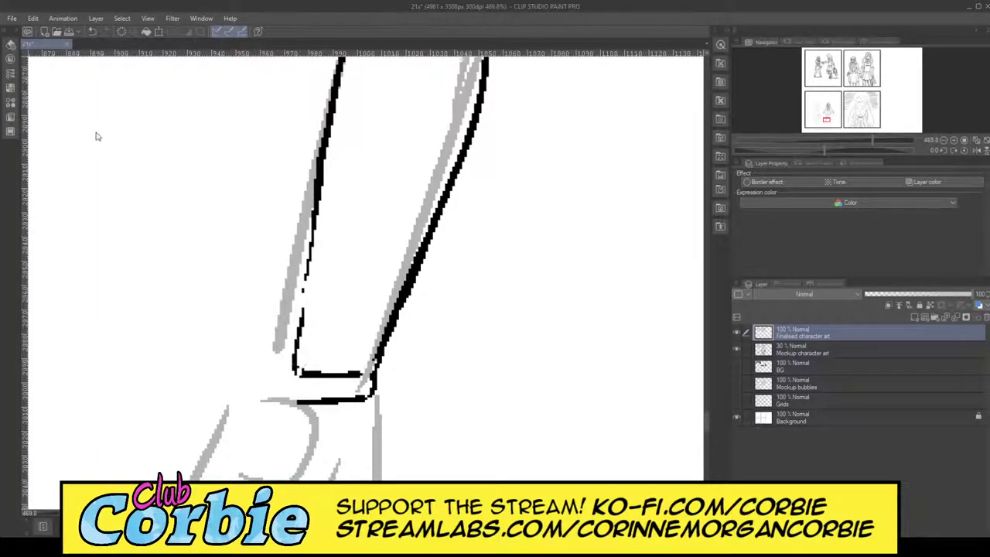
Redraw the outer calf line slightly further out, extend and close the ankle band to meet it, and fill the gap between the strokes.
{"action": "left_click_drag", "start_coordinate": [315, 221], "coordinate": [286, 362]}
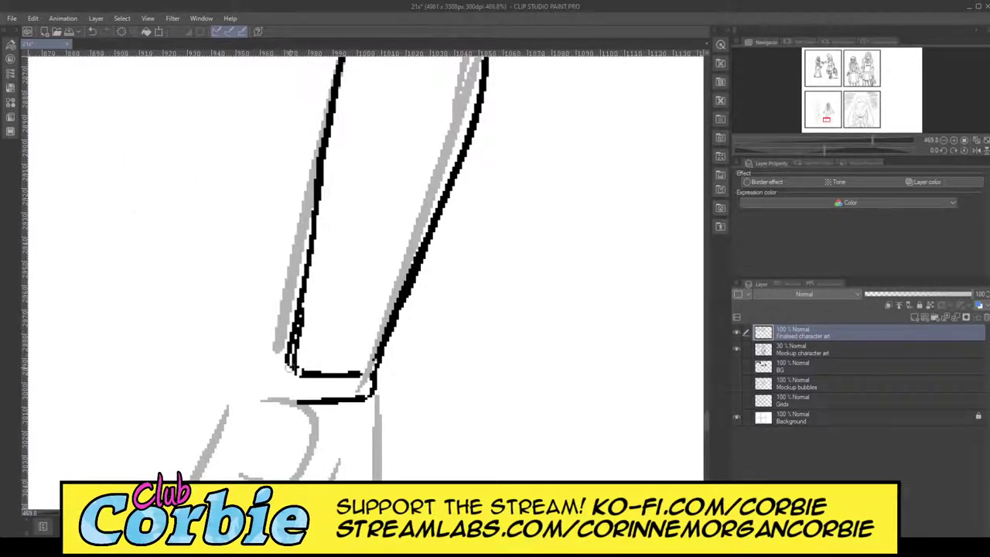
{"action": "mouse_move", "coordinate": [291, 369]}
{"action": "left_mouse_down"}
{"action": "mouse_move", "coordinate": [283, 398]}
{"action": "mouse_move", "coordinate": [295, 406]}
{"action": "mouse_move", "coordinate": [286, 400]}
{"action": "mouse_move", "coordinate": [378, 395]}
{"action": "mouse_move", "coordinate": [344, 413]}
{"action": "mouse_move", "coordinate": [333, 404]}
{"action": "mouse_move", "coordinate": [370, 401]}
{"action": "mouse_move", "coordinate": [374, 376]}
{"action": "left_mouse_up"}
{"action": "left_click_drag", "start_coordinate": [304, 372], "coordinate": [286, 373]}
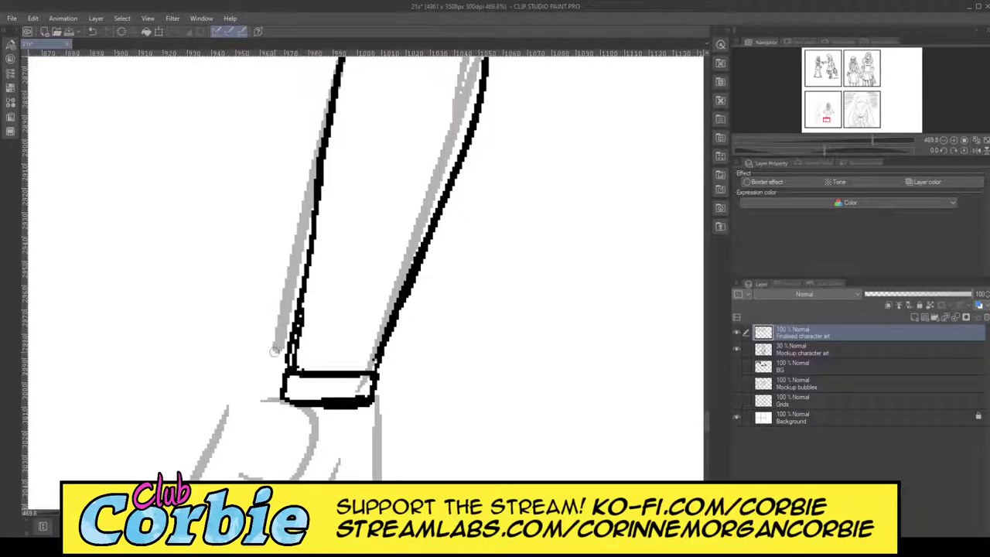
{"action": "left_click_drag", "start_coordinate": [304, 294], "coordinate": [291, 364]}
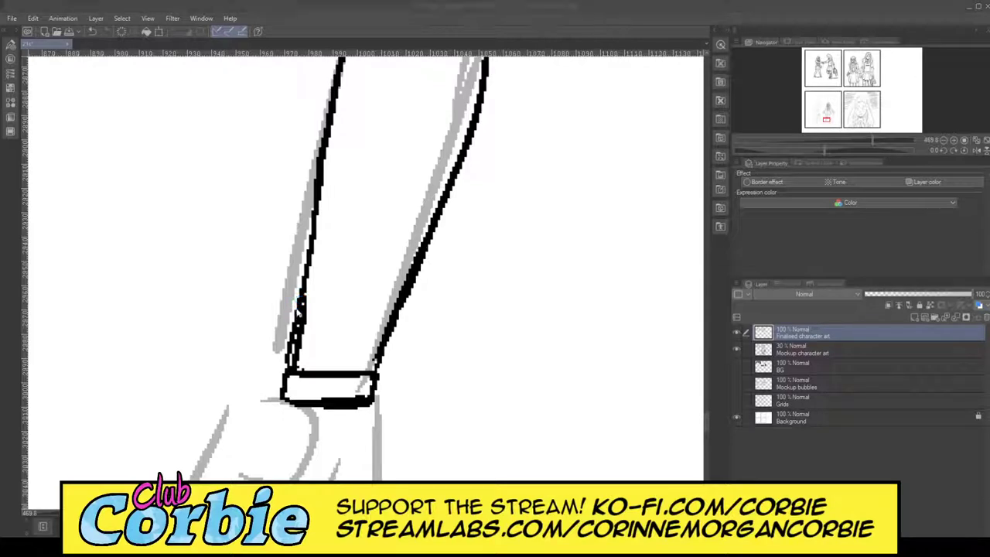
{"action": "left_click", "coordinate": [303, 291]}
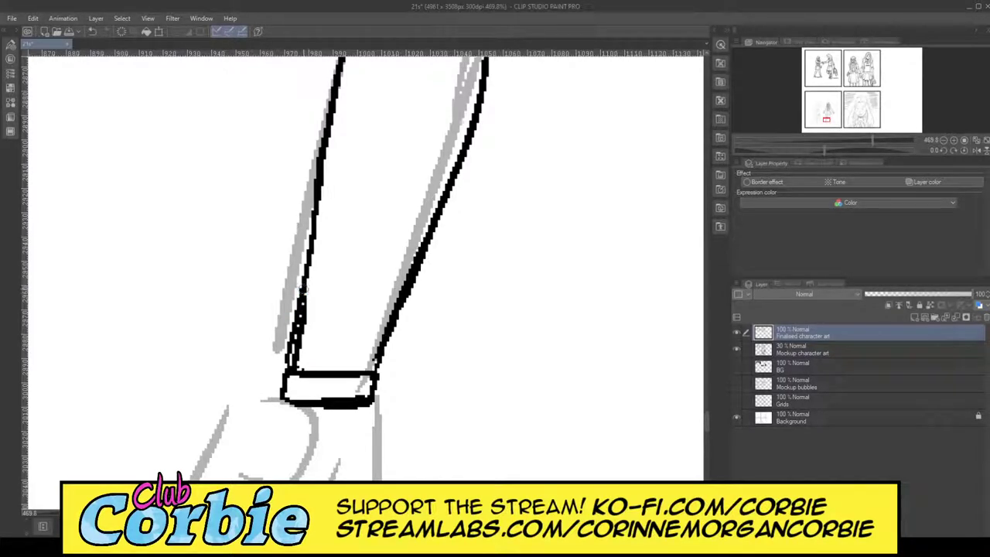
{"action": "left_click_drag", "start_coordinate": [292, 352], "coordinate": [291, 310]}
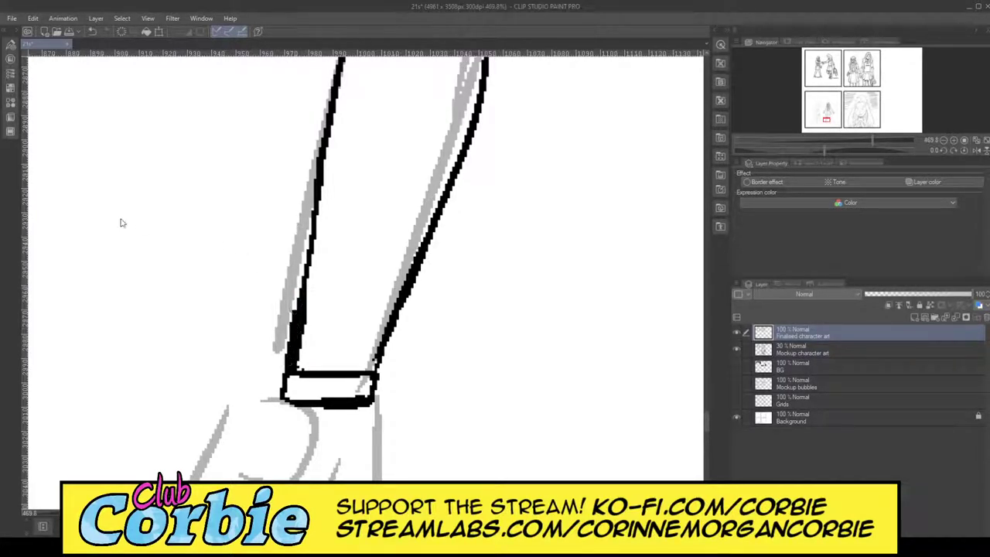
Erase and redraw the outer calf line's lower half closer to the sketch, and rebuild the ankle band's outer end to match.
{"action": "key", "text": "e"}
{"action": "mouse_move", "coordinate": [298, 361]}
{"action": "left_mouse_down"}
{"action": "mouse_move", "coordinate": [327, 219]}
{"action": "mouse_move", "coordinate": [312, 297]}
{"action": "mouse_move", "coordinate": [325, 208]}
{"action": "mouse_move", "coordinate": [308, 311]}
{"action": "mouse_move", "coordinate": [320, 195]}
{"action": "mouse_move", "coordinate": [303, 331]}
{"action": "mouse_move", "coordinate": [325, 198]}
{"action": "mouse_move", "coordinate": [296, 335]}
{"action": "left_mouse_up"}
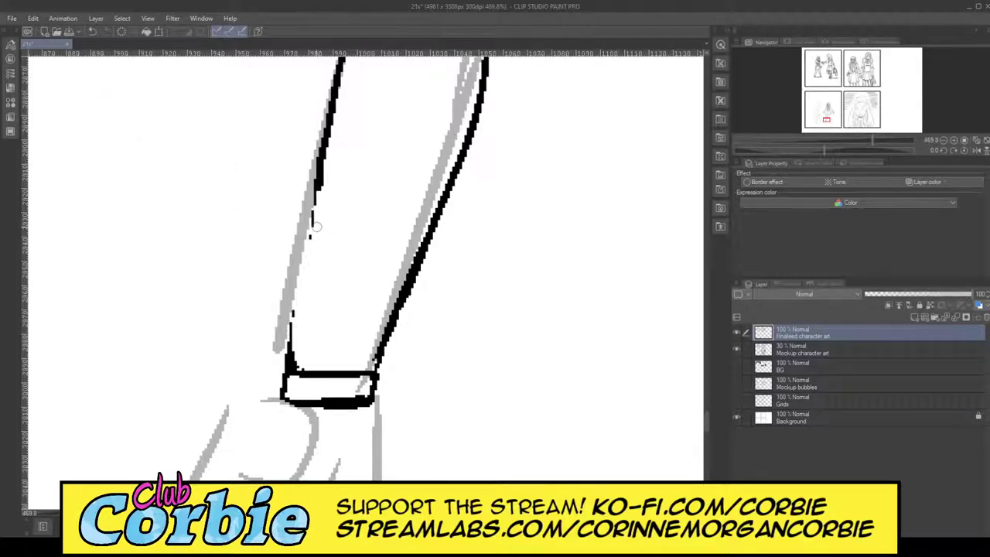
{"action": "left_click_drag", "start_coordinate": [318, 167], "coordinate": [280, 344]}
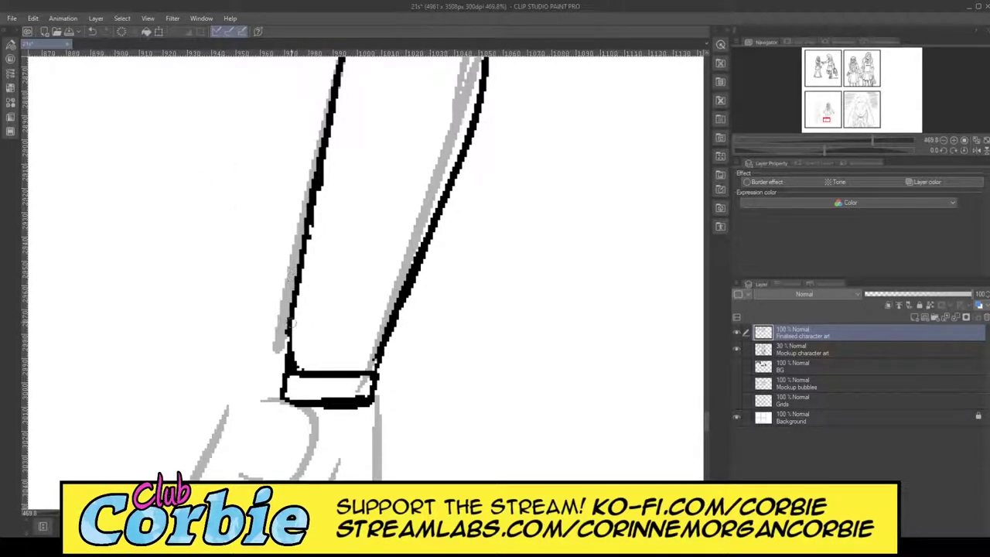
{"action": "left_click_drag", "start_coordinate": [294, 306], "coordinate": [286, 370]}
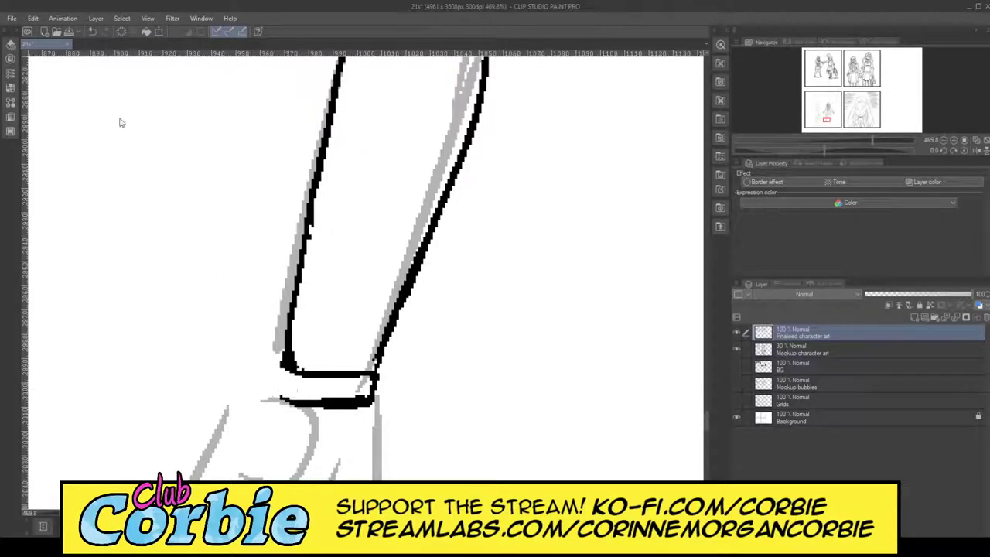
{"action": "left_click_drag", "start_coordinate": [270, 370], "coordinate": [275, 394]}
{"action": "mouse_move", "coordinate": [283, 352]}
{"action": "left_mouse_down"}
{"action": "mouse_move", "coordinate": [274, 386]}
{"action": "mouse_move", "coordinate": [301, 401]}
{"action": "left_mouse_up"}
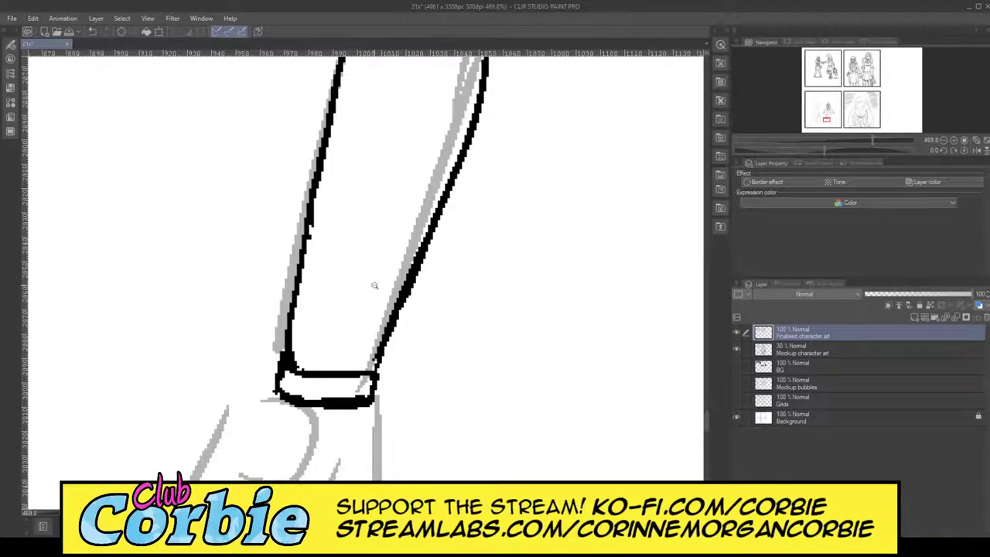
Try a slimmer inner calf line closer to the sketch below the knee, erasing the outer bulge.
{"action": "left_click_drag", "start_coordinate": [375, 285], "coordinate": [306, 320]}
{"action": "left_click_drag", "start_coordinate": [392, 259], "coordinate": [433, 241]}
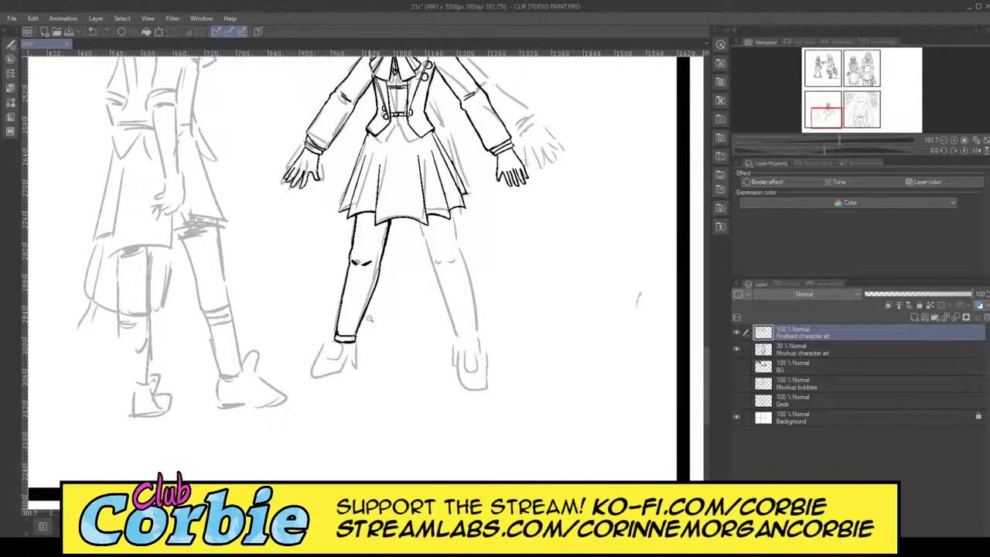
{"action": "left_click", "coordinate": [348, 252]}
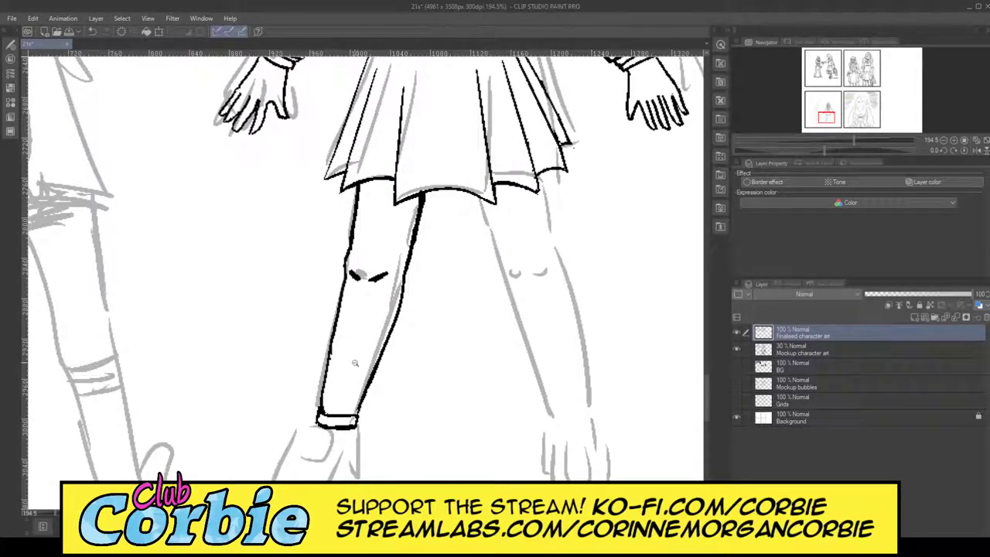
{"action": "left_click_drag", "start_coordinate": [355, 363], "coordinate": [380, 367]}
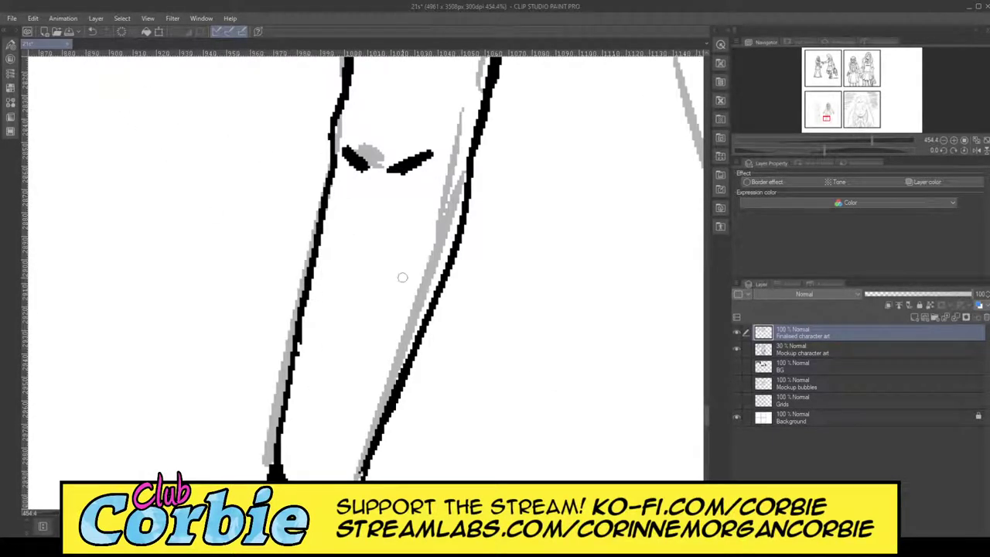
{"action": "mouse_move", "coordinate": [463, 164]}
{"action": "left_mouse_down"}
{"action": "mouse_move", "coordinate": [425, 314]}
{"action": "mouse_move", "coordinate": [362, 475]}
{"action": "left_mouse_up"}
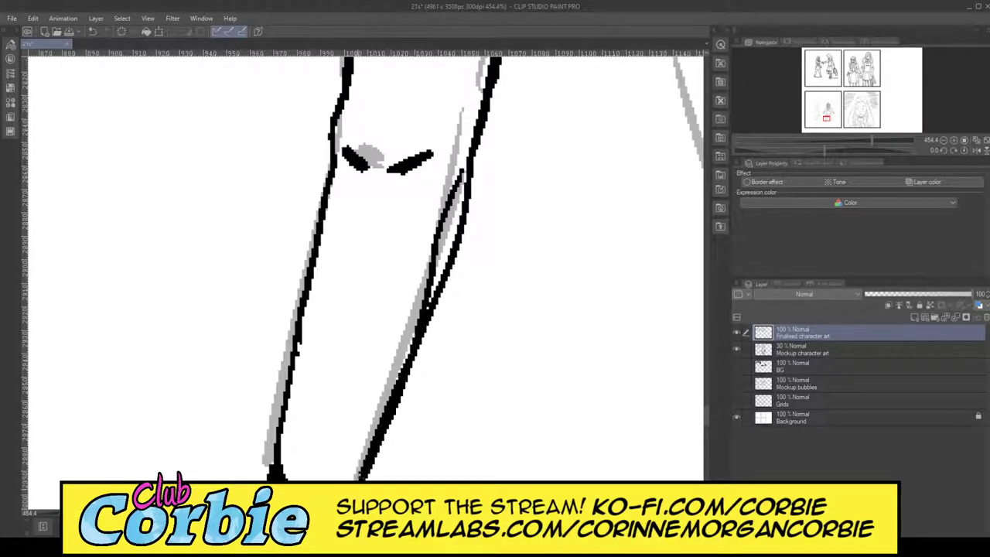
{"action": "mouse_move", "coordinate": [393, 406]}
{"action": "left_mouse_down"}
{"action": "mouse_move", "coordinate": [432, 306]}
{"action": "mouse_move", "coordinate": [474, 101]}
{"action": "left_mouse_up"}
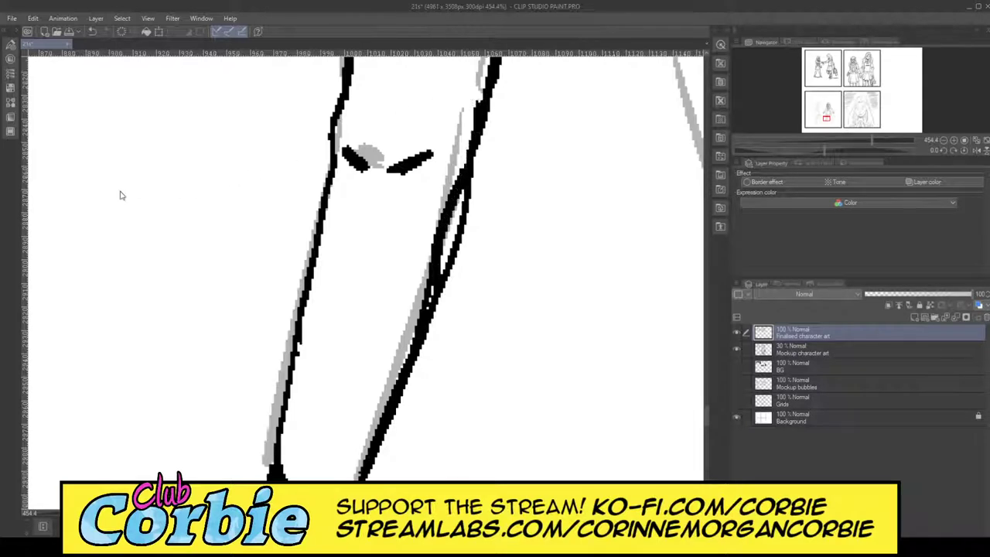
{"action": "mouse_move", "coordinate": [461, 225]}
{"action": "left_mouse_down"}
{"action": "mouse_move", "coordinate": [405, 379]}
{"action": "mouse_move", "coordinate": [416, 223]}
{"action": "left_mouse_up"}
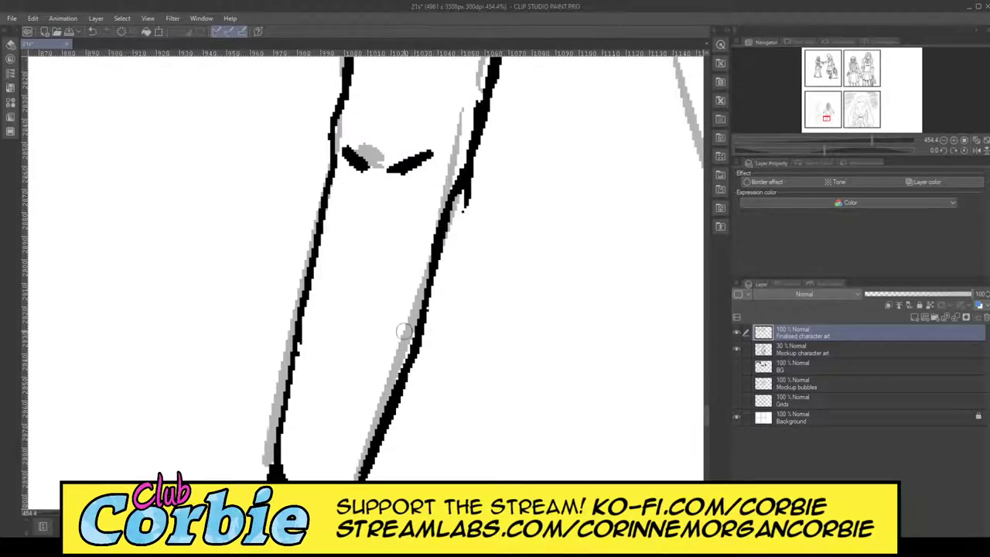
{"action": "mouse_move", "coordinate": [404, 331]}
{"action": "left_mouse_down"}
{"action": "mouse_move", "coordinate": [435, 207]}
{"action": "mouse_move", "coordinate": [430, 285]}
{"action": "mouse_move", "coordinate": [447, 171]}
{"action": "mouse_move", "coordinate": [409, 340]}
{"action": "left_mouse_up"}
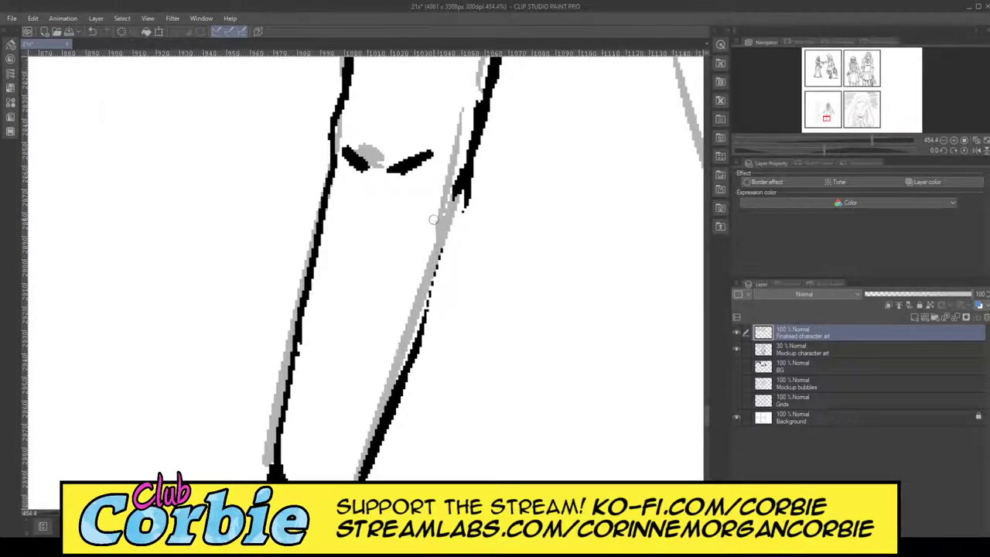
Redraw the inner calf line with an outward curve below the knee, thicken it, and erase the leftover inner strokes.
{"action": "mouse_move", "coordinate": [465, 182]}
{"action": "left_mouse_down"}
{"action": "mouse_move", "coordinate": [451, 269]}
{"action": "mouse_move", "coordinate": [382, 417]}
{"action": "left_mouse_up"}
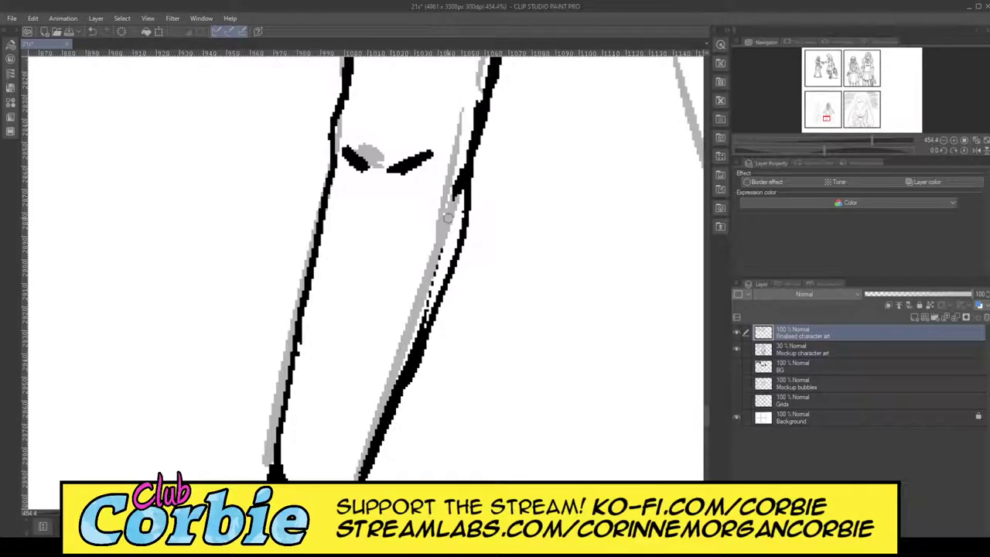
{"action": "mouse_move", "coordinate": [465, 181]}
{"action": "left_mouse_down"}
{"action": "mouse_move", "coordinate": [449, 281]}
{"action": "mouse_move", "coordinate": [430, 321]}
{"action": "left_mouse_up"}
{"action": "mouse_move", "coordinate": [402, 390]}
{"action": "left_mouse_down"}
{"action": "mouse_move", "coordinate": [445, 310]}
{"action": "mouse_move", "coordinate": [471, 224]}
{"action": "mouse_move", "coordinate": [459, 275]}
{"action": "mouse_move", "coordinate": [466, 167]}
{"action": "mouse_move", "coordinate": [430, 327]}
{"action": "left_mouse_up"}
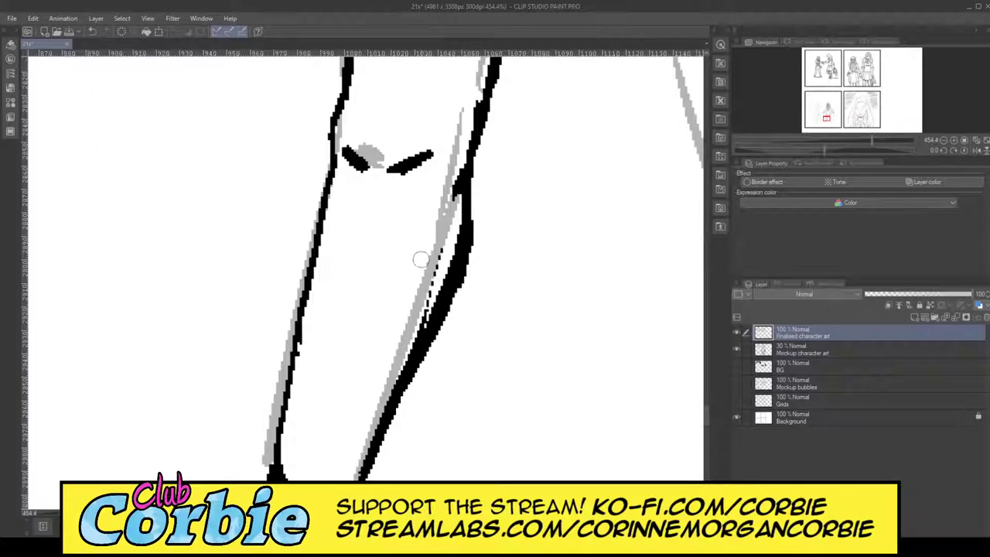
{"action": "left_click_drag", "start_coordinate": [436, 269], "coordinate": [355, 467]}
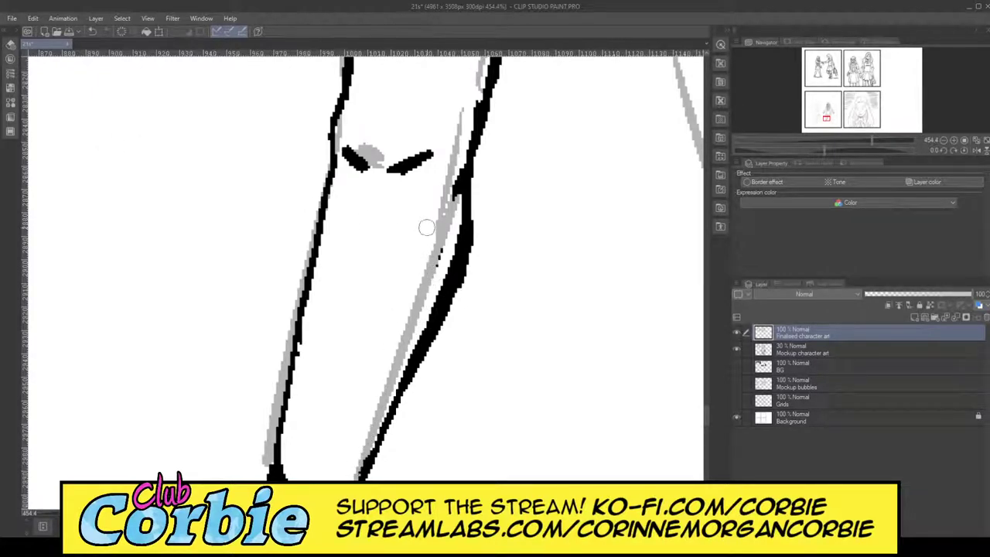
{"action": "mouse_move", "coordinate": [426, 226]}
{"action": "left_mouse_down"}
{"action": "mouse_move", "coordinate": [454, 198]}
{"action": "mouse_move", "coordinate": [464, 147]}
{"action": "left_mouse_up"}
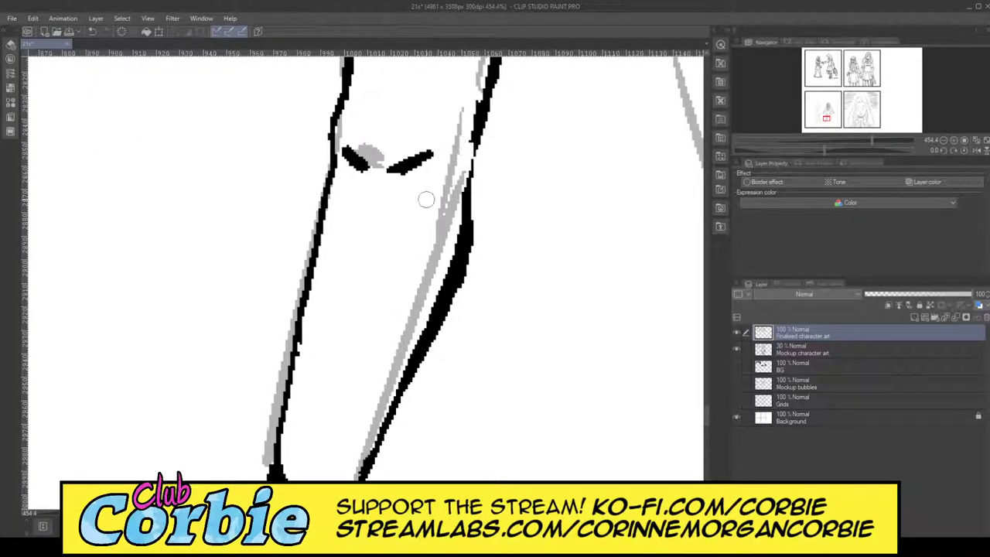
Thin and smooth the outer edge of the thickened inner calf line with the eraser.
{"action": "left_click_drag", "start_coordinate": [398, 240], "coordinate": [369, 229]}
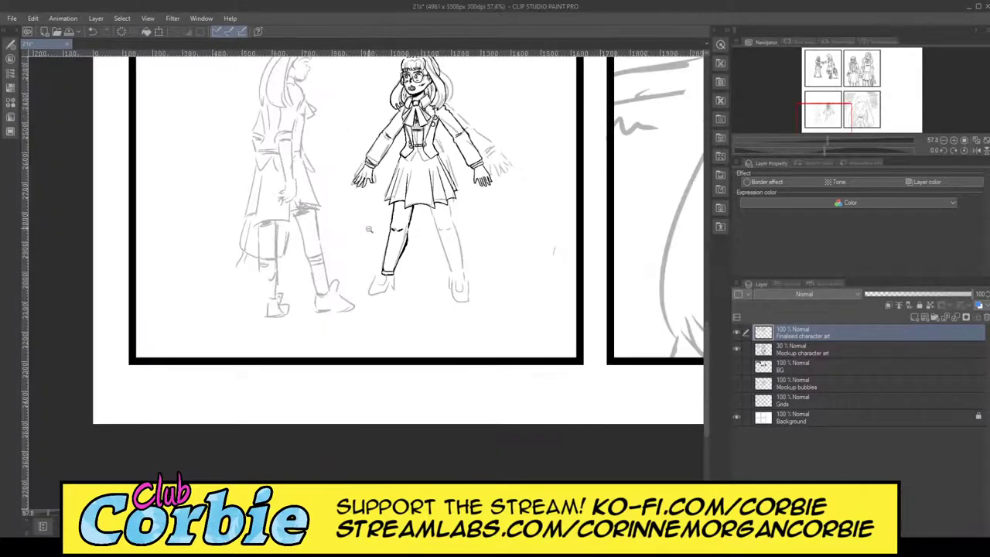
{"action": "scroll", "coordinate": [409, 199], "scroll_direction": "up", "scroll_amount": 2}
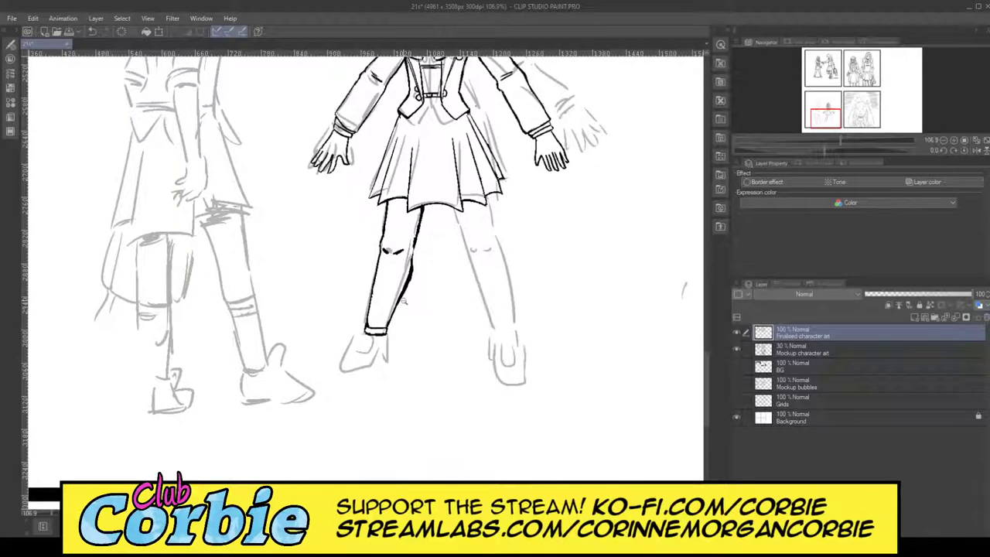
{"action": "scroll", "coordinate": [437, 272], "scroll_direction": "up", "scroll_amount": 3}
{"action": "scroll", "coordinate": [447, 211], "scroll_direction": "up", "scroll_amount": 2}
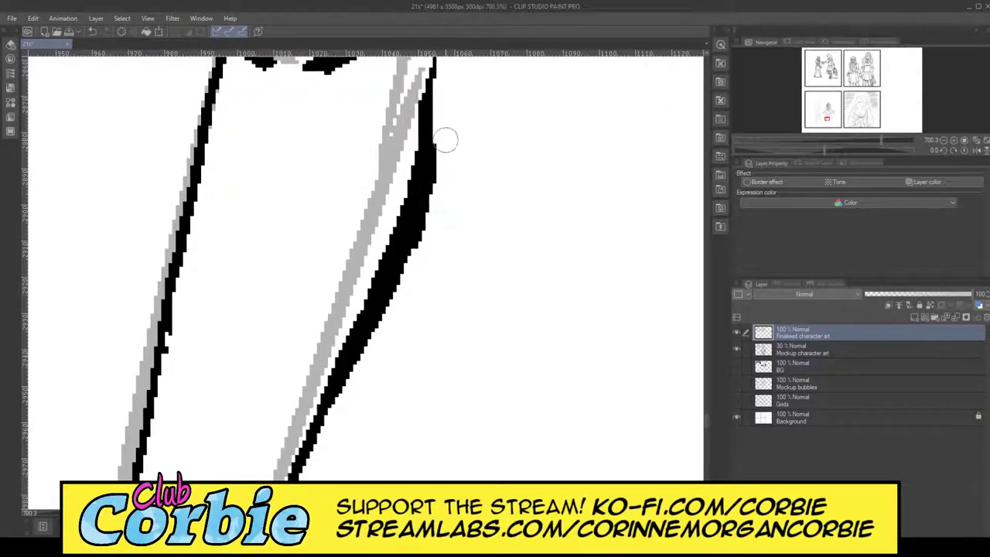
{"action": "left_click_drag", "start_coordinate": [445, 140], "coordinate": [411, 287]}
{"action": "left_click_drag", "start_coordinate": [446, 128], "coordinate": [396, 310]}
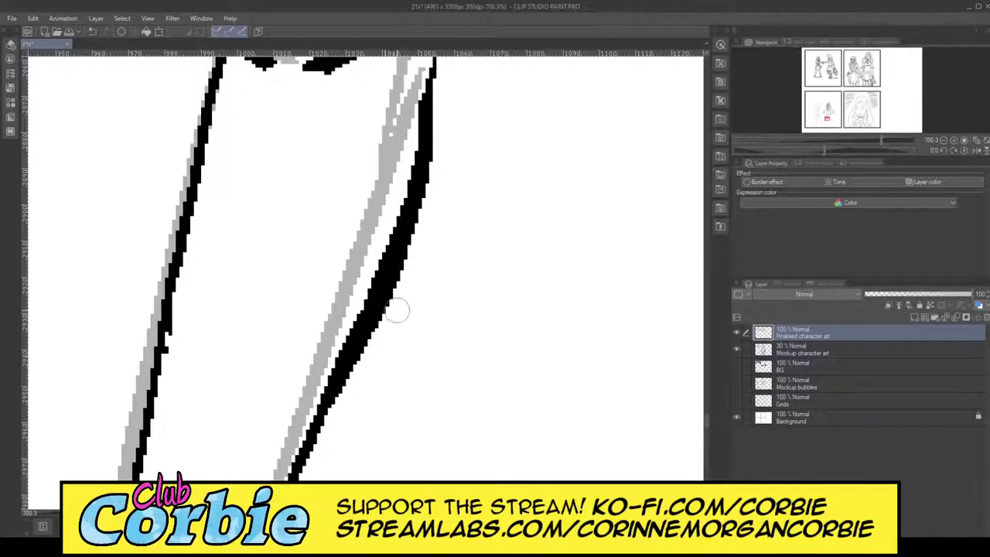
{"action": "left_click_drag", "start_coordinate": [427, 215], "coordinate": [371, 354]}
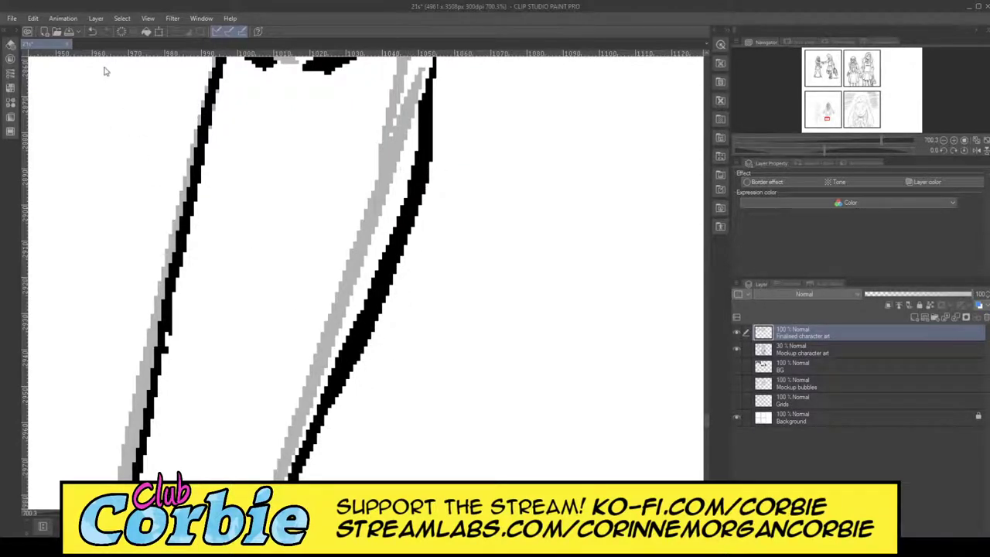
{"action": "left_click_drag", "start_coordinate": [309, 321], "coordinate": [384, 241]}
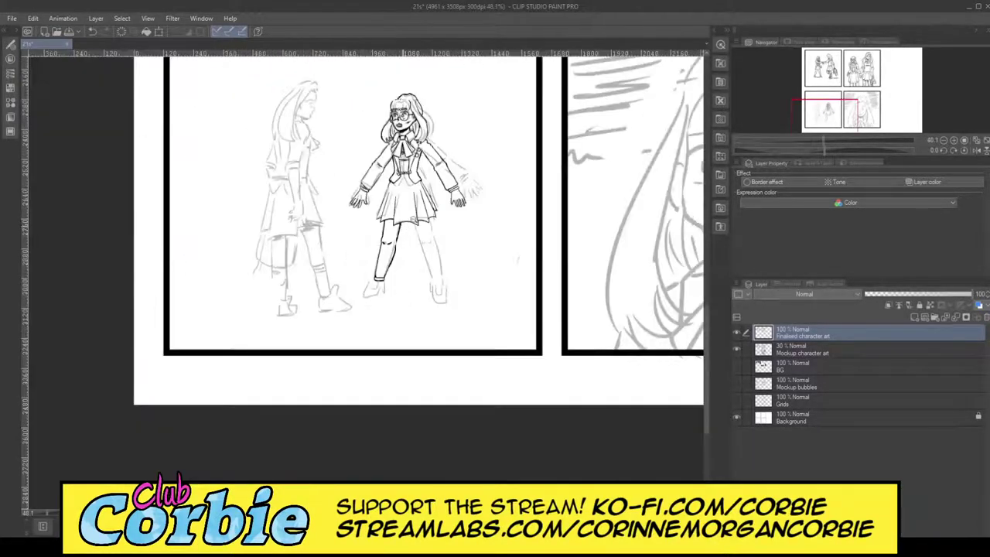
Clean up the inner thigh line between the skirt hem and knee, and close its gap with the calf line.
{"action": "scroll", "coordinate": [402, 232], "scroll_direction": "up", "scroll_amount": 5}
{"action": "scroll", "coordinate": [418, 236], "scroll_direction": "up", "scroll_amount": 2}
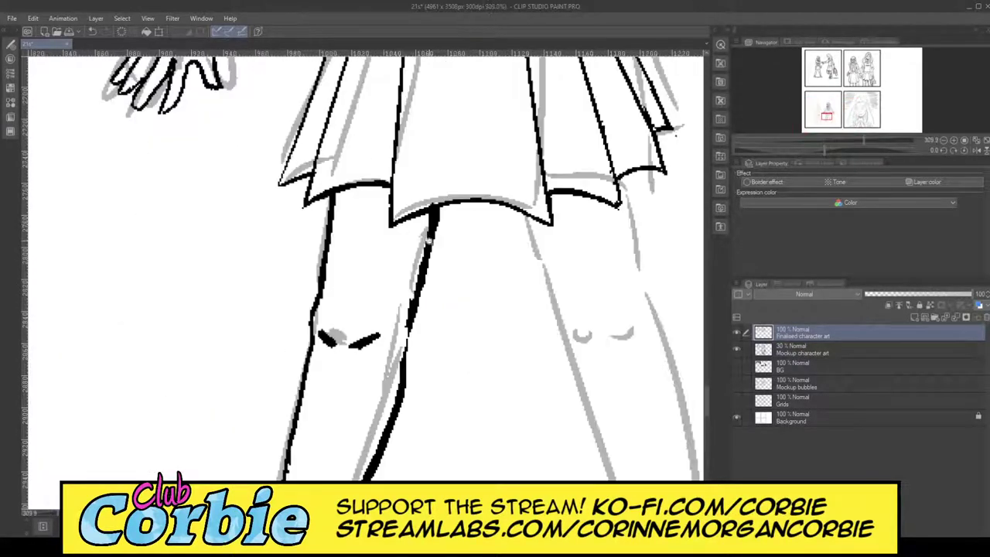
{"action": "scroll", "coordinate": [429, 241], "scroll_direction": "up", "scroll_amount": 3}
{"action": "key", "text": "e"}
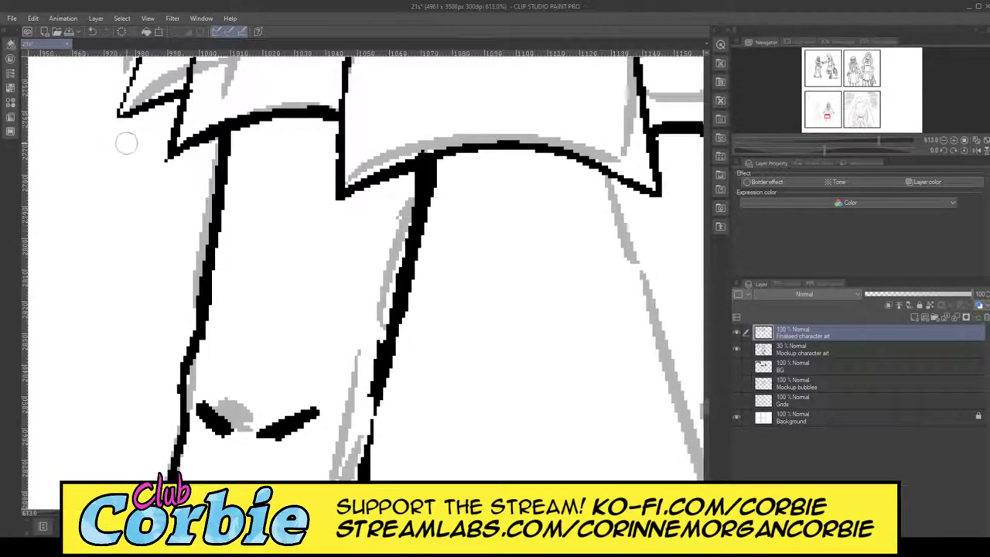
{"action": "left_click_drag", "start_coordinate": [412, 196], "coordinate": [354, 405]}
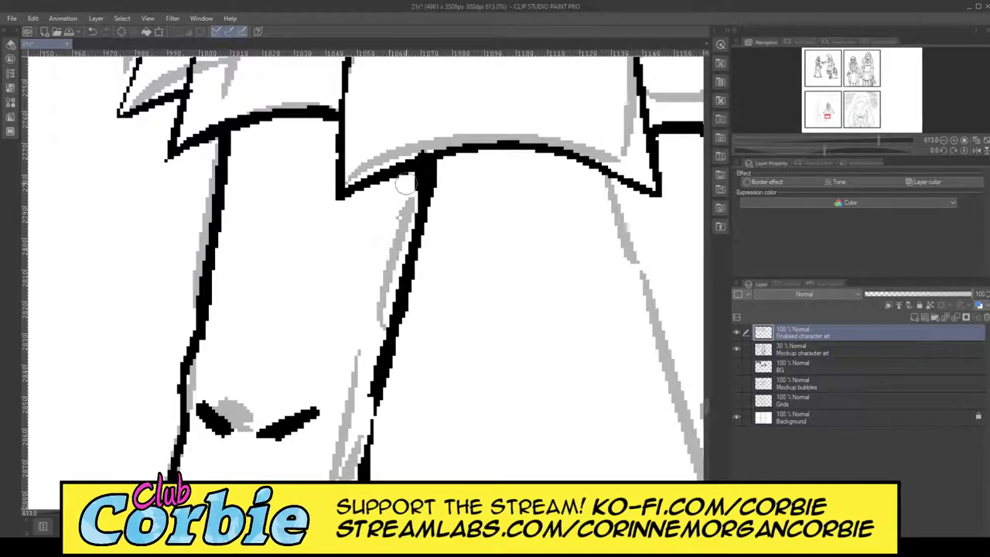
{"action": "mouse_move", "coordinate": [406, 204]}
{"action": "left_mouse_down"}
{"action": "mouse_move", "coordinate": [412, 182]}
{"action": "mouse_move", "coordinate": [396, 237]}
{"action": "left_mouse_up"}
{"action": "mouse_move", "coordinate": [445, 158]}
{"action": "left_mouse_down"}
{"action": "mouse_move", "coordinate": [414, 259]}
{"action": "mouse_move", "coordinate": [437, 161]}
{"action": "left_mouse_up"}
{"action": "left_click_drag", "start_coordinate": [379, 380], "coordinate": [363, 472]}
{"action": "left_click_drag", "start_coordinate": [375, 212], "coordinate": [340, 228]}
{"action": "left_click_drag", "start_coordinate": [357, 188], "coordinate": [371, 174]}
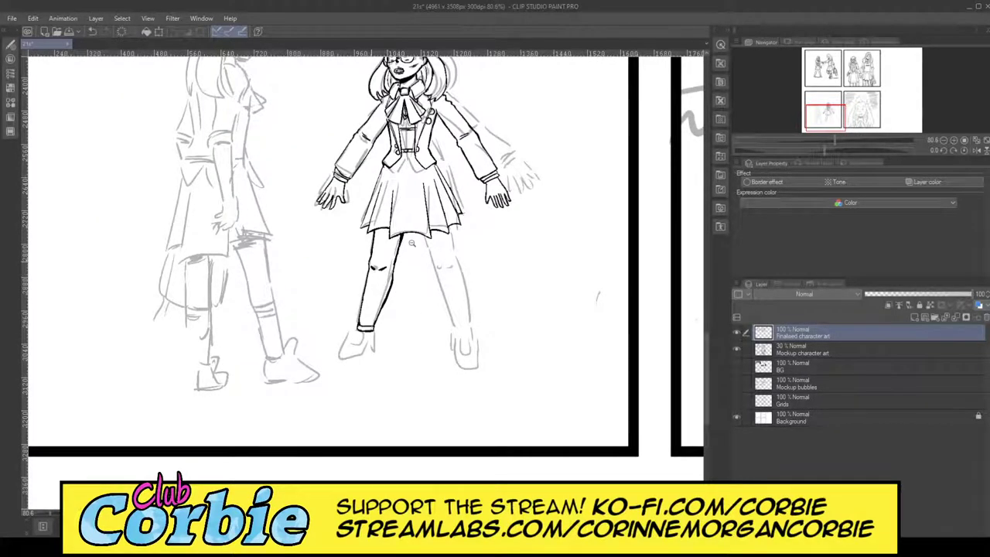
Redraw the two-stroke knee mark on the left-hand leg as one solid, thick crescent.
{"action": "scroll", "coordinate": [411, 243], "scroll_direction": "up", "scroll_amount": 8}
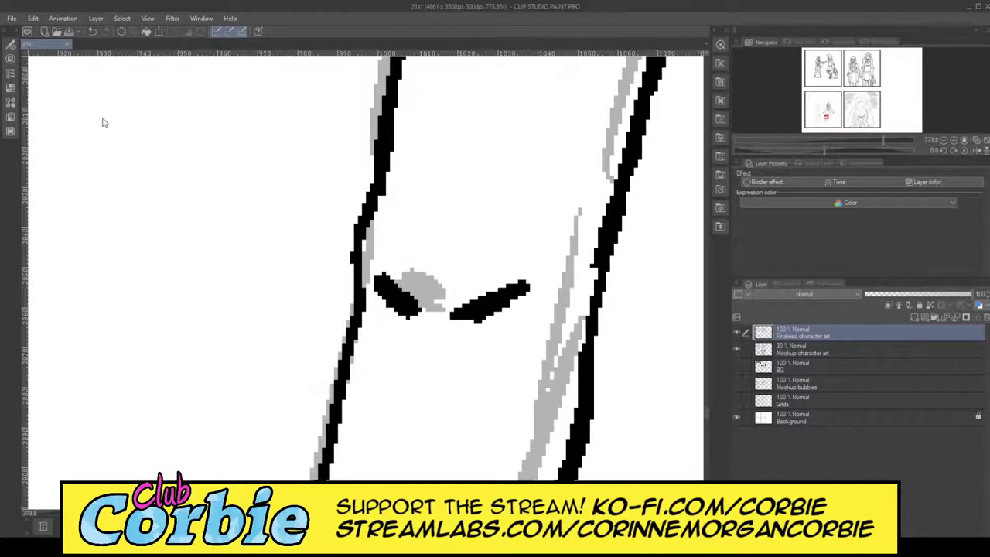
{"action": "key", "text": "e"}
{"action": "mouse_move", "coordinate": [527, 287]}
{"action": "left_mouse_down"}
{"action": "mouse_move", "coordinate": [498, 283]}
{"action": "mouse_move", "coordinate": [402, 315]}
{"action": "mouse_move", "coordinate": [409, 294]}
{"action": "mouse_move", "coordinate": [389, 298]}
{"action": "mouse_move", "coordinate": [483, 325]}
{"action": "mouse_move", "coordinate": [402, 309]}
{"action": "mouse_move", "coordinate": [485, 318]}
{"action": "left_mouse_up"}
{"action": "key", "text": "p"}
{"action": "left_click_drag", "start_coordinate": [451, 320], "coordinate": [424, 328]}
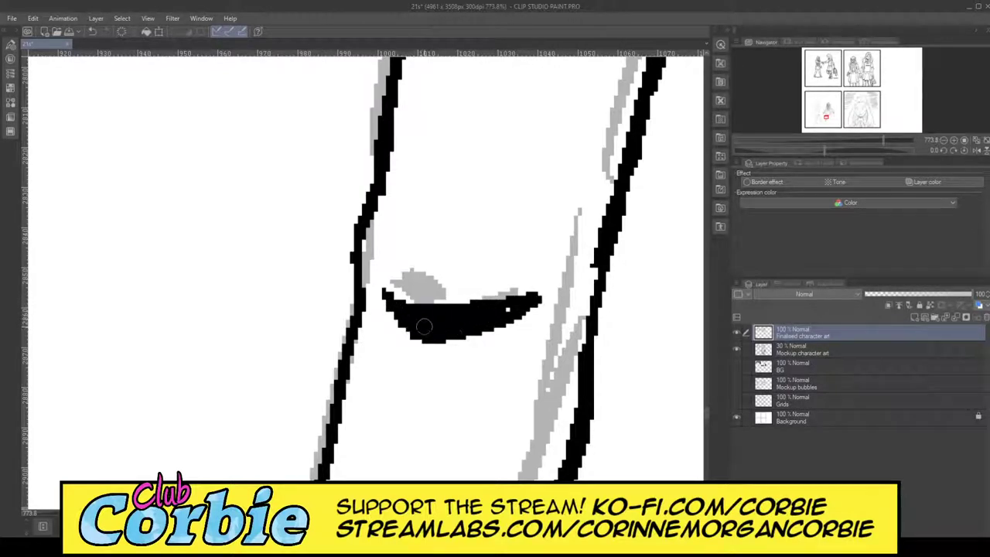
{"action": "scroll", "coordinate": [301, 161], "scroll_direction": "down", "scroll_amount": 8}
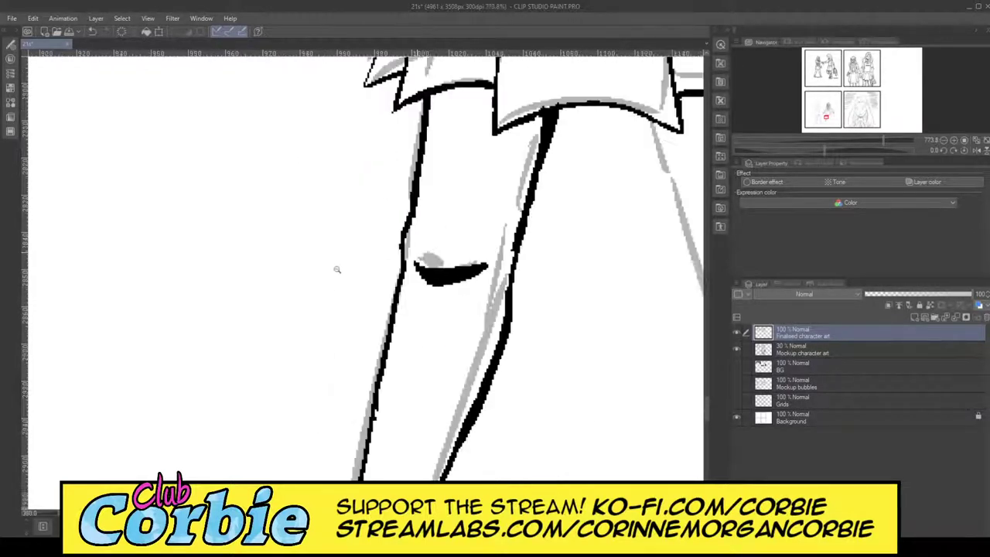
{"action": "scroll", "coordinate": [483, 217], "scroll_direction": "up", "scroll_amount": 1}
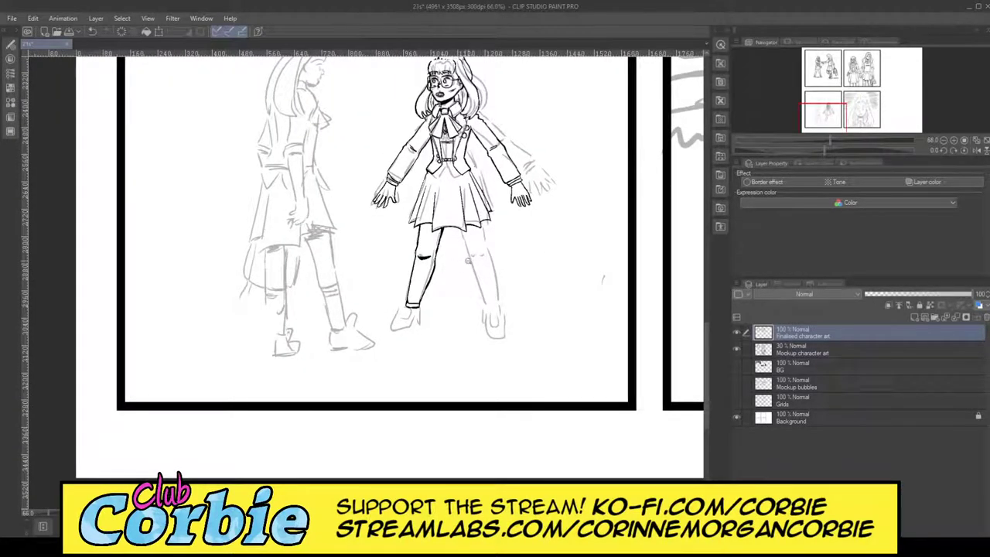
Redraw the left-hand leg's outer calf line with a slight outward curve and erase the old inner stroke.
{"action": "scroll", "coordinate": [467, 261], "scroll_direction": "up", "scroll_amount": 2}
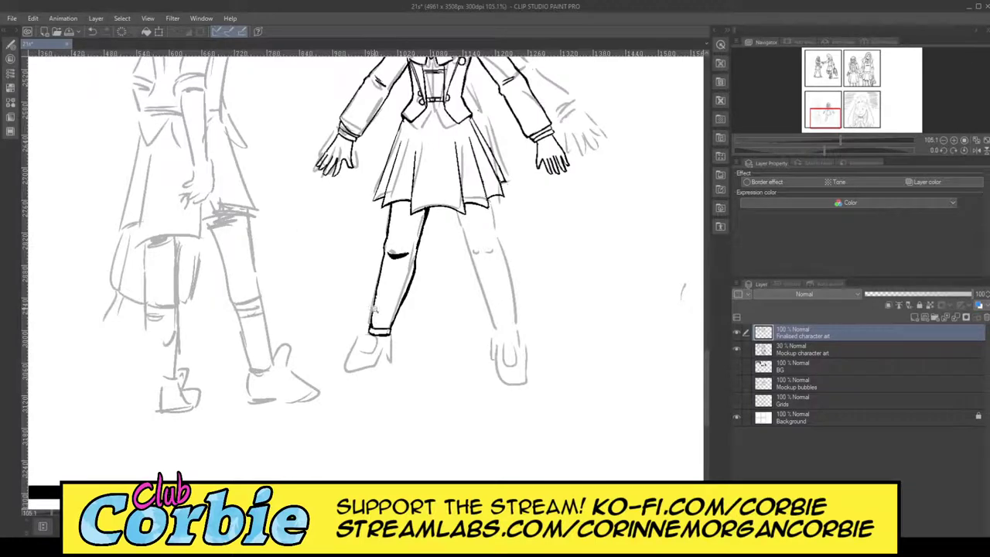
{"action": "scroll", "coordinate": [398, 292], "scroll_direction": "up", "scroll_amount": 4}
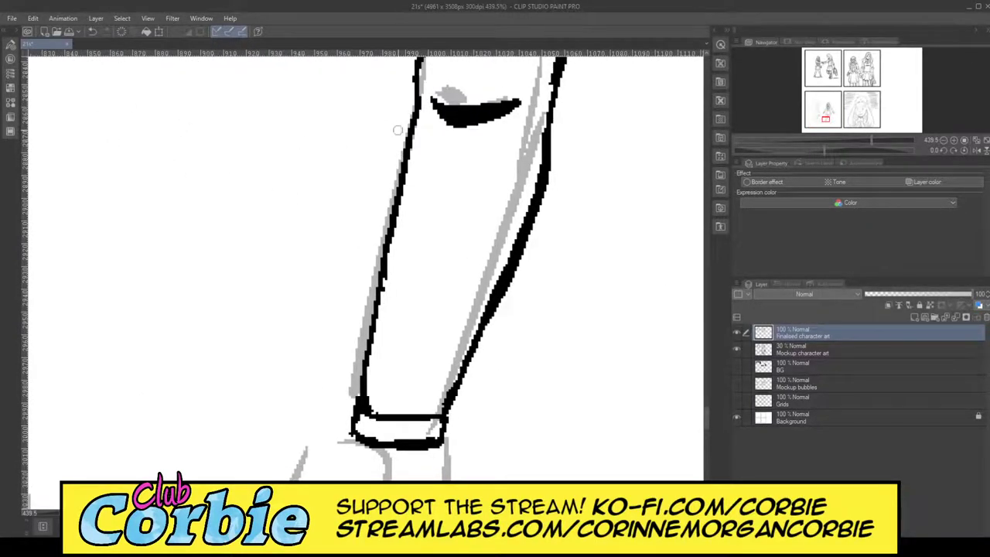
{"action": "mouse_move", "coordinate": [414, 111]}
{"action": "left_mouse_down"}
{"action": "mouse_move", "coordinate": [375, 249]}
{"action": "mouse_move", "coordinate": [364, 363]}
{"action": "left_mouse_up"}
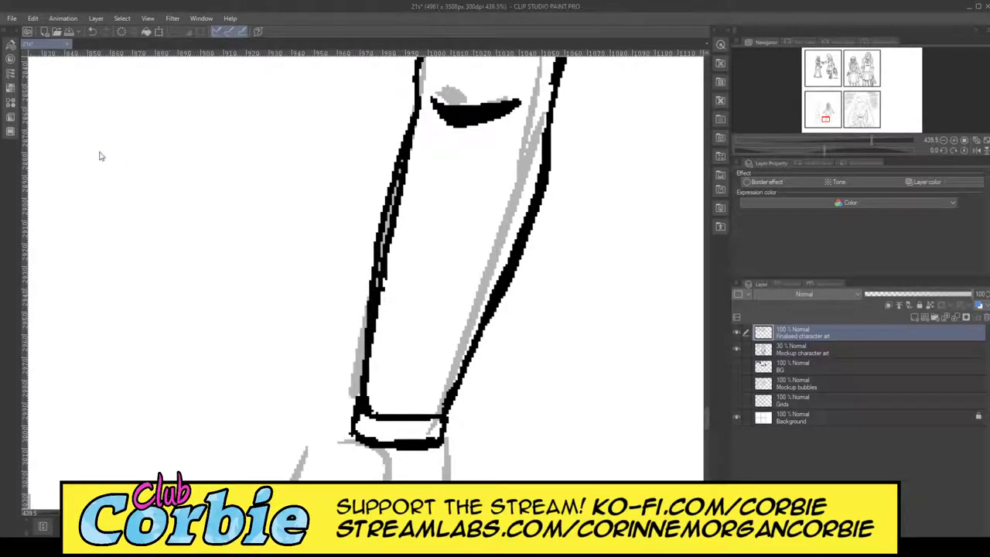
{"action": "mouse_move", "coordinate": [417, 149]}
{"action": "left_mouse_down"}
{"action": "mouse_move", "coordinate": [393, 266]}
{"action": "mouse_move", "coordinate": [401, 188]}
{"action": "mouse_move", "coordinate": [377, 342]}
{"action": "left_mouse_up"}
{"action": "left_click_drag", "start_coordinate": [406, 141], "coordinate": [370, 400]}
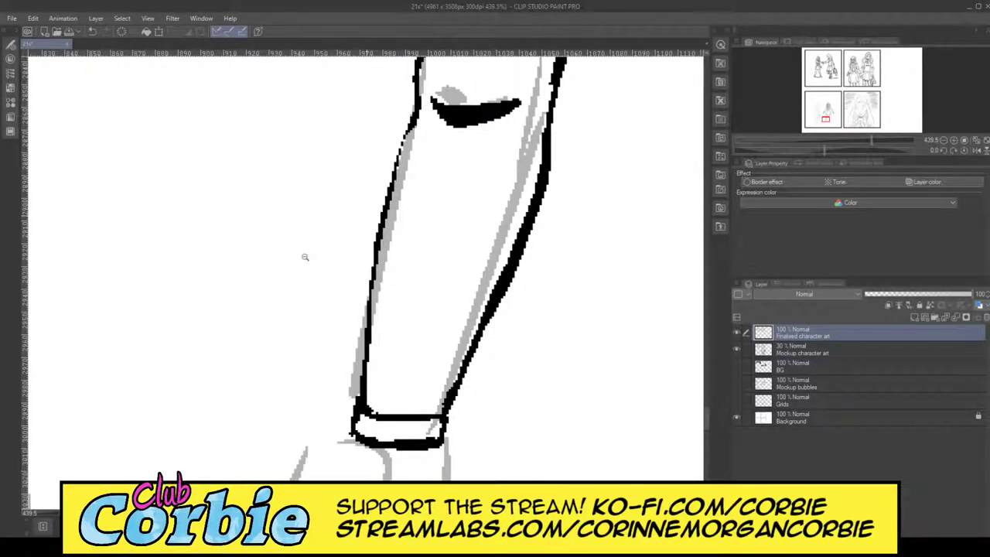
{"action": "left_click_drag", "start_coordinate": [368, 220], "coordinate": [404, 228]}
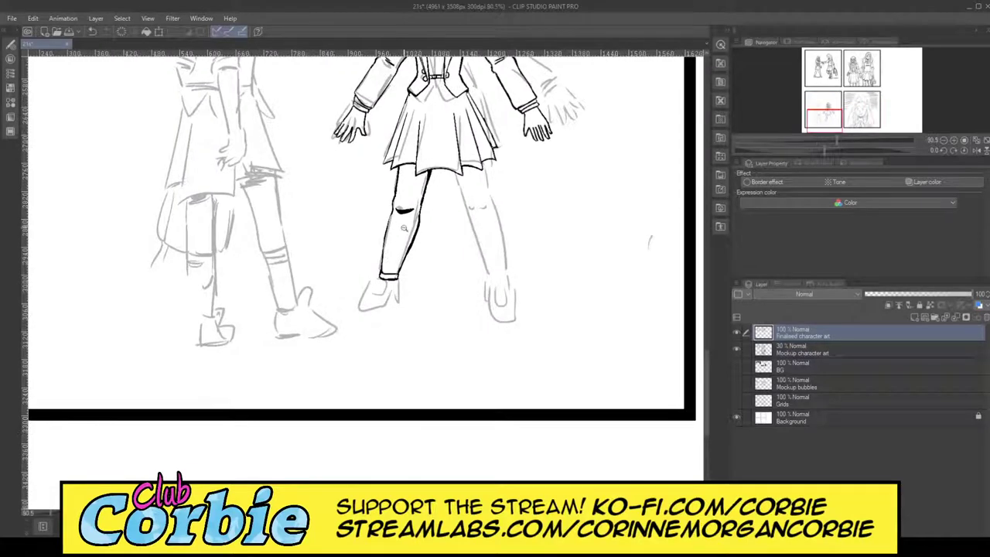
Thicken the redrawn outer calf line from below the knee towards the ankle, filling its broken upper part.
{"action": "scroll", "coordinate": [430, 203], "scroll_direction": "up", "scroll_amount": 8}
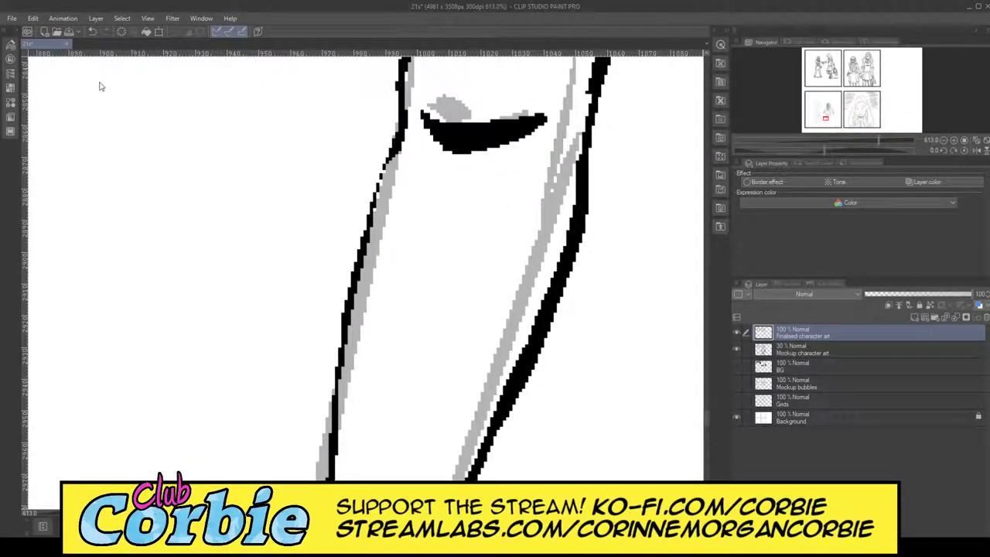
{"action": "mouse_move", "coordinate": [395, 150]}
{"action": "left_mouse_down"}
{"action": "mouse_move", "coordinate": [357, 287]}
{"action": "mouse_move", "coordinate": [331, 465]}
{"action": "left_mouse_up"}
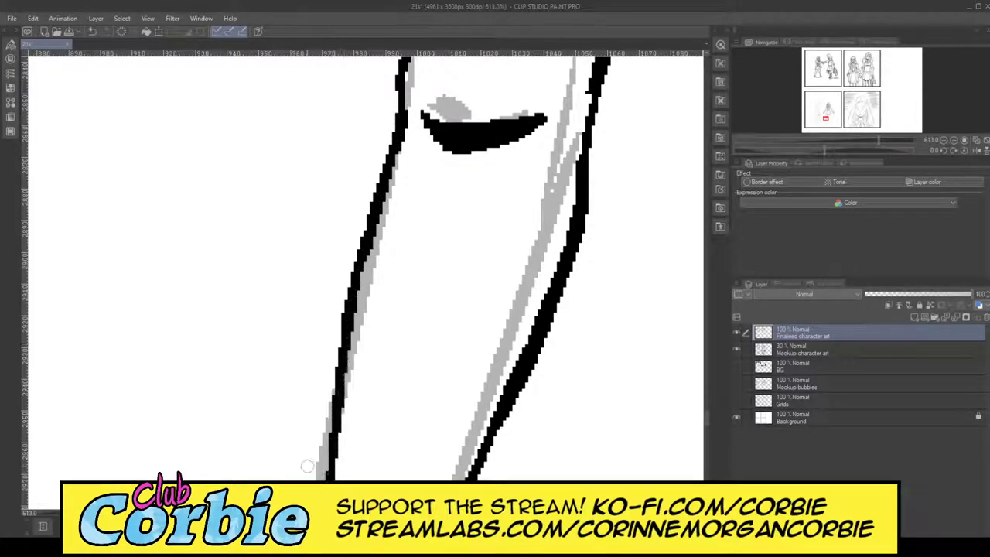
{"action": "left_click_drag", "start_coordinate": [380, 268], "coordinate": [352, 268]}
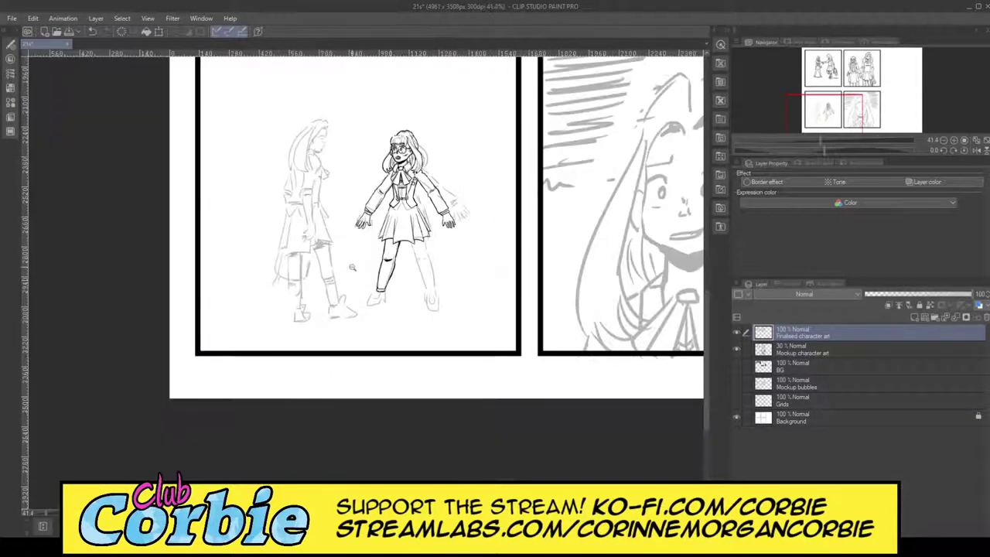
Erase the ankle band from the left-hand leg and clean up the lower ends of both calf lines.
{"action": "scroll", "coordinate": [398, 240], "scroll_direction": "up", "scroll_amount": 4}
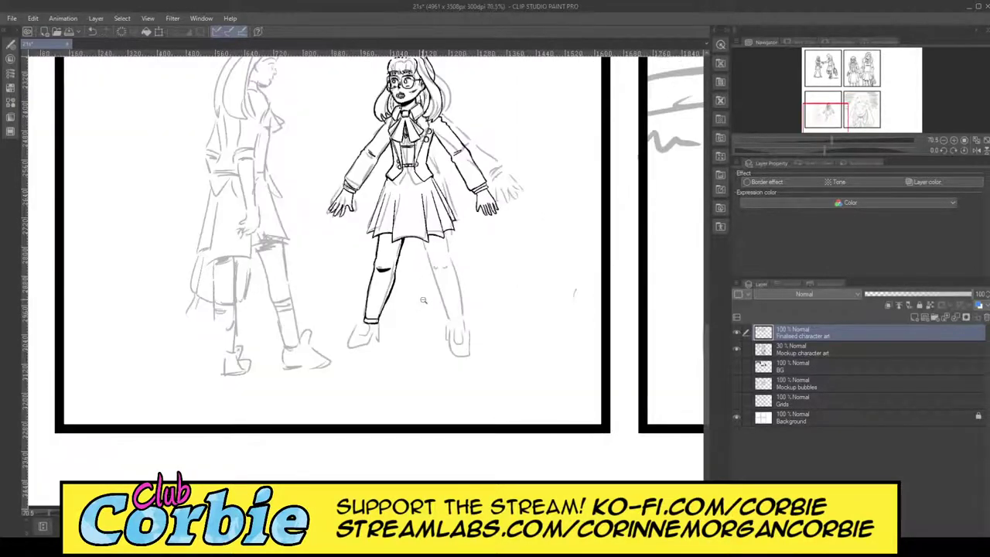
{"action": "scroll", "coordinate": [366, 333], "scroll_direction": "up", "scroll_amount": 8}
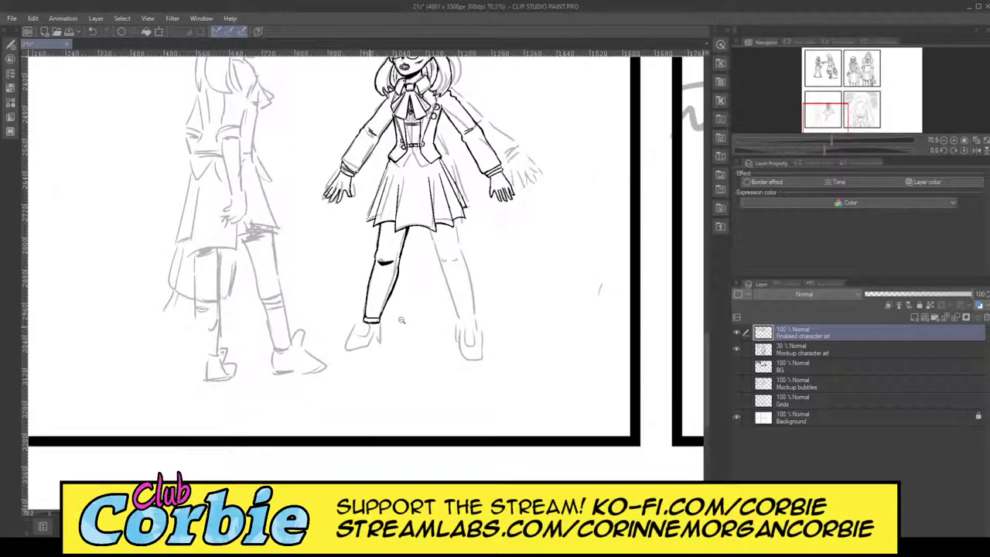
{"action": "scroll", "coordinate": [398, 319], "scroll_direction": "up", "scroll_amount": 4}
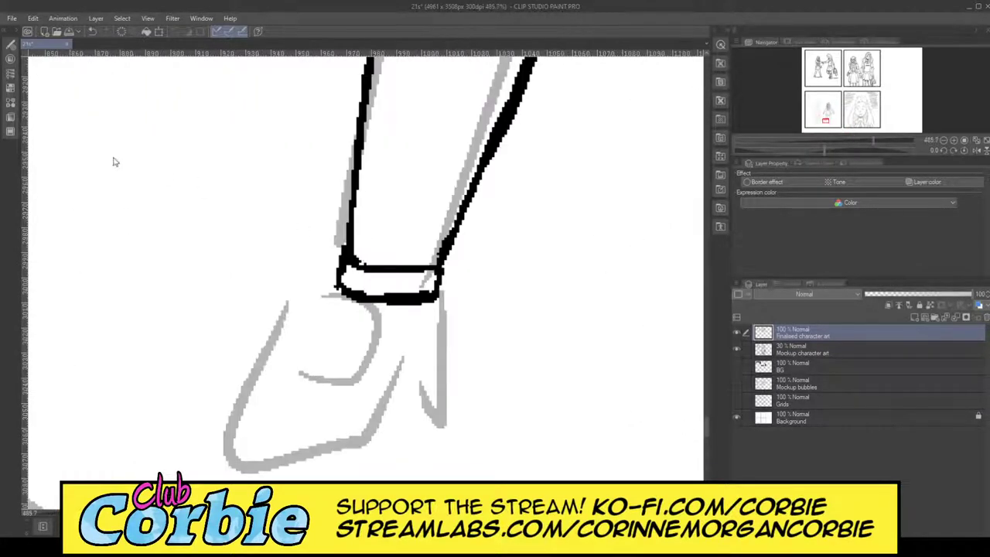
{"action": "key", "text": "e"}
{"action": "mouse_move", "coordinate": [361, 239]}
{"action": "left_mouse_down"}
{"action": "mouse_move", "coordinate": [341, 327]}
{"action": "mouse_move", "coordinate": [363, 305]}
{"action": "mouse_move", "coordinate": [376, 241]}
{"action": "mouse_move", "coordinate": [389, 266]}
{"action": "mouse_move", "coordinate": [401, 362]}
{"action": "mouse_move", "coordinate": [425, 254]}
{"action": "mouse_move", "coordinate": [427, 320]}
{"action": "left_mouse_up"}
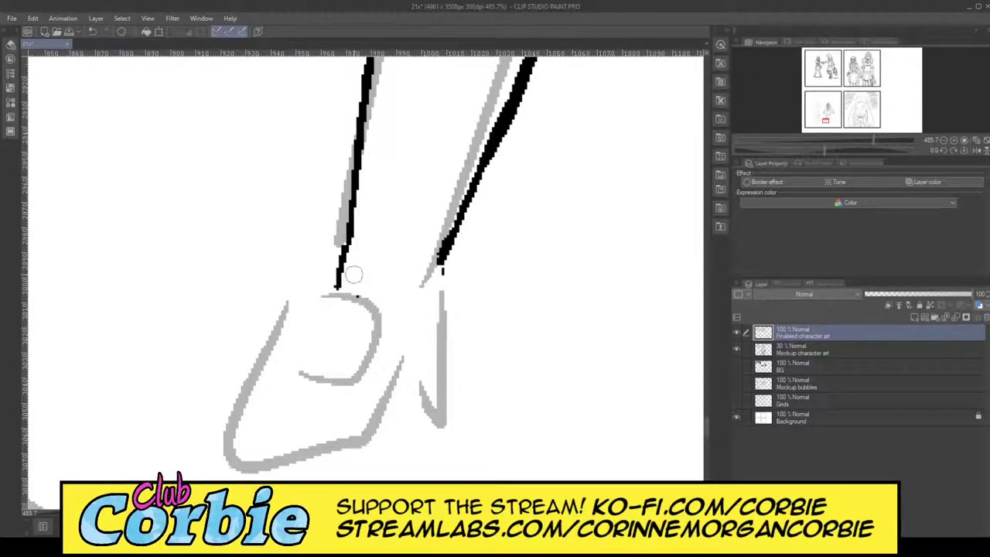
{"action": "mouse_move", "coordinate": [350, 275]}
{"action": "left_mouse_down"}
{"action": "mouse_move", "coordinate": [332, 292]}
{"action": "mouse_move", "coordinate": [332, 263]}
{"action": "left_mouse_up"}
{"action": "left_click_drag", "start_coordinate": [430, 281], "coordinate": [431, 288]}
{"action": "left_click_drag", "start_coordinate": [390, 252], "coordinate": [310, 240]}
{"action": "left_click_drag", "start_coordinate": [393, 217], "coordinate": [448, 263]}
Thicken the left-hand leg's inner thigh line and ink solid shadows beneath the skirt hem where the thigh meets it.
{"action": "scroll", "coordinate": [442, 216], "scroll_direction": "up", "scroll_amount": 2}
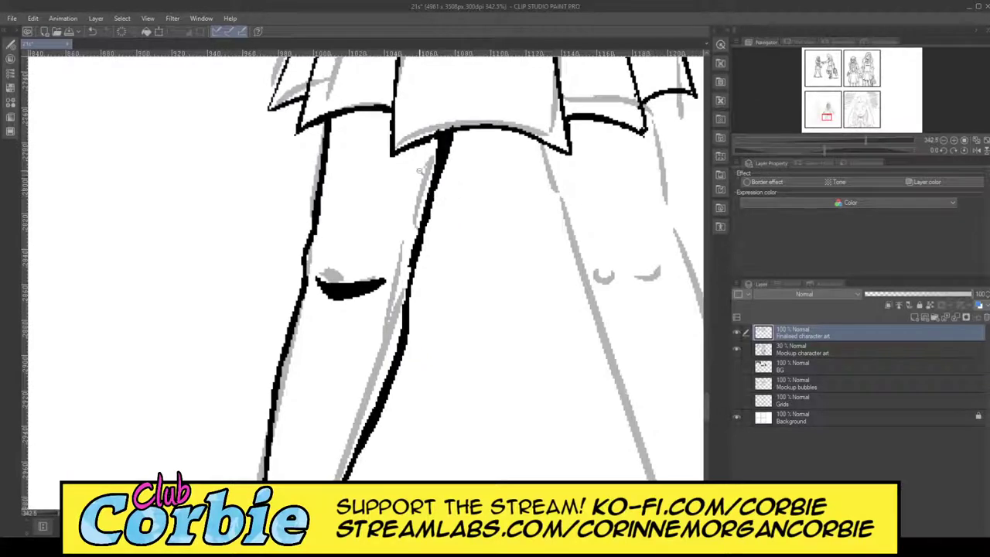
{"action": "scroll", "coordinate": [420, 172], "scroll_direction": "up", "scroll_amount": 2}
{"action": "key", "text": "e"}
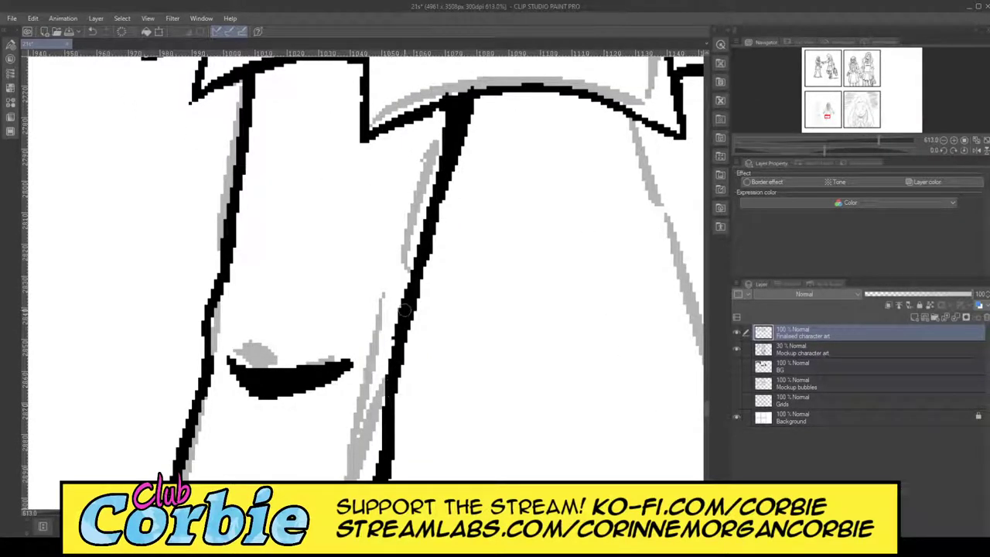
{"action": "left_click_drag", "start_coordinate": [431, 195], "coordinate": [451, 131]}
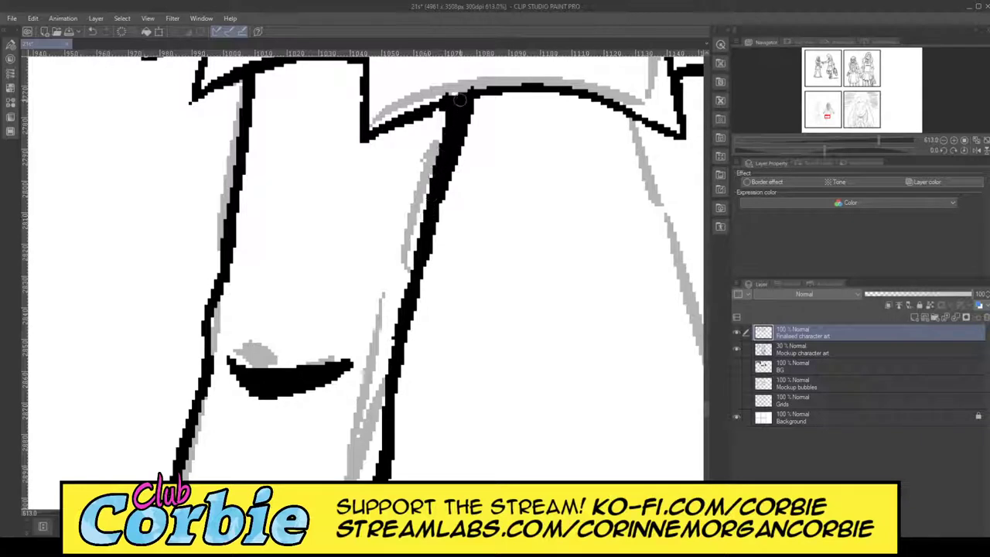
{"action": "mouse_move", "coordinate": [375, 136]}
{"action": "left_mouse_down"}
{"action": "mouse_move", "coordinate": [462, 115]}
{"action": "mouse_move", "coordinate": [376, 132]}
{"action": "mouse_move", "coordinate": [429, 110]}
{"action": "left_mouse_up"}
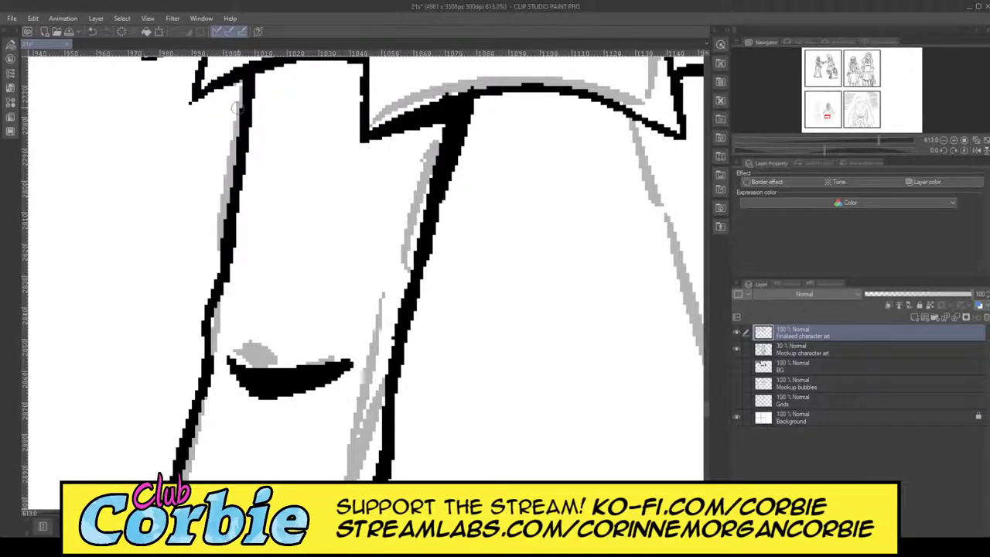
{"action": "mouse_move", "coordinate": [237, 109]}
{"action": "left_mouse_down"}
{"action": "mouse_move", "coordinate": [344, 62]}
{"action": "mouse_move", "coordinate": [255, 79]}
{"action": "mouse_move", "coordinate": [327, 65]}
{"action": "left_mouse_up"}
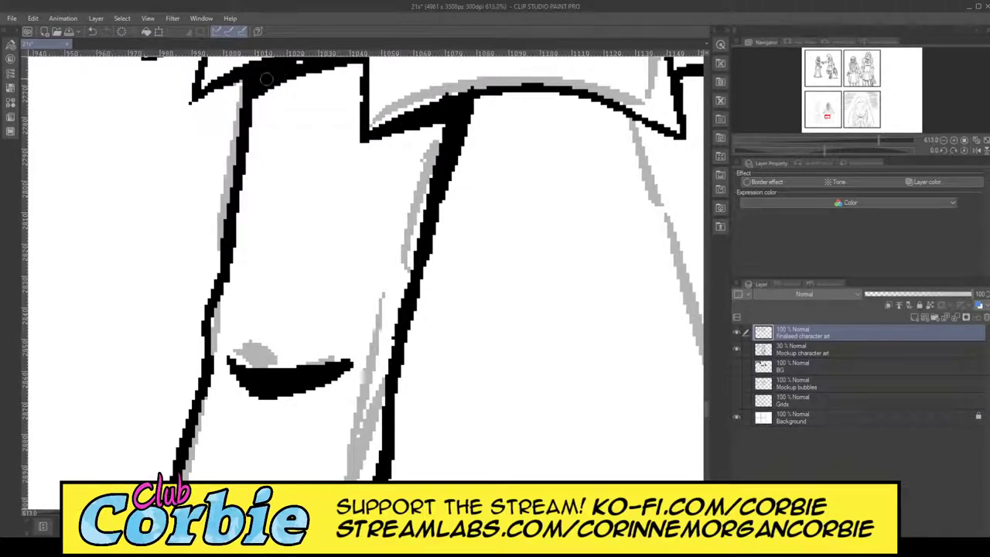
{"action": "left_click_drag", "start_coordinate": [397, 204], "coordinate": [365, 219]}
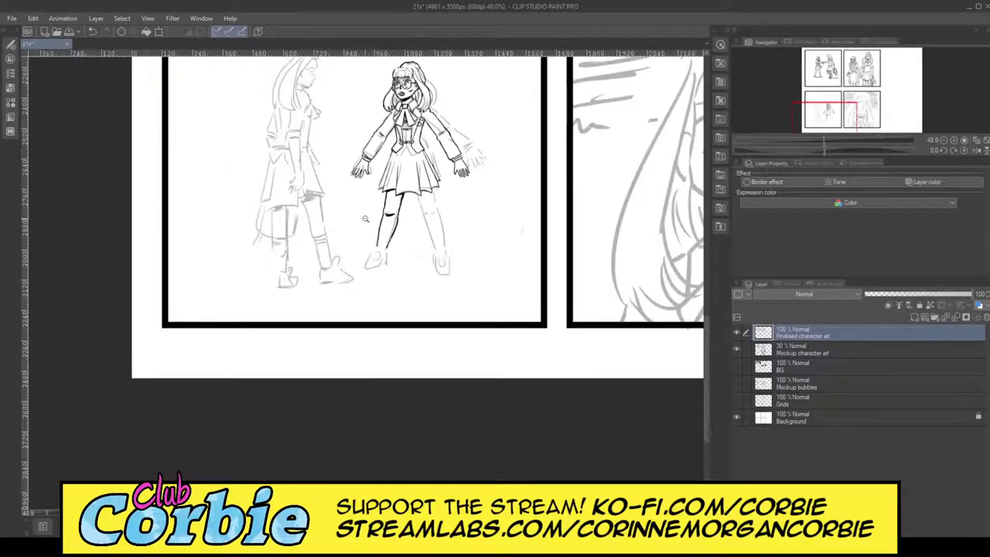
Erase the bump beside the knee on the left-hand leg's outer line and redraw that stretch smoother.
{"action": "left_click_drag", "start_coordinate": [406, 180], "coordinate": [423, 194]}
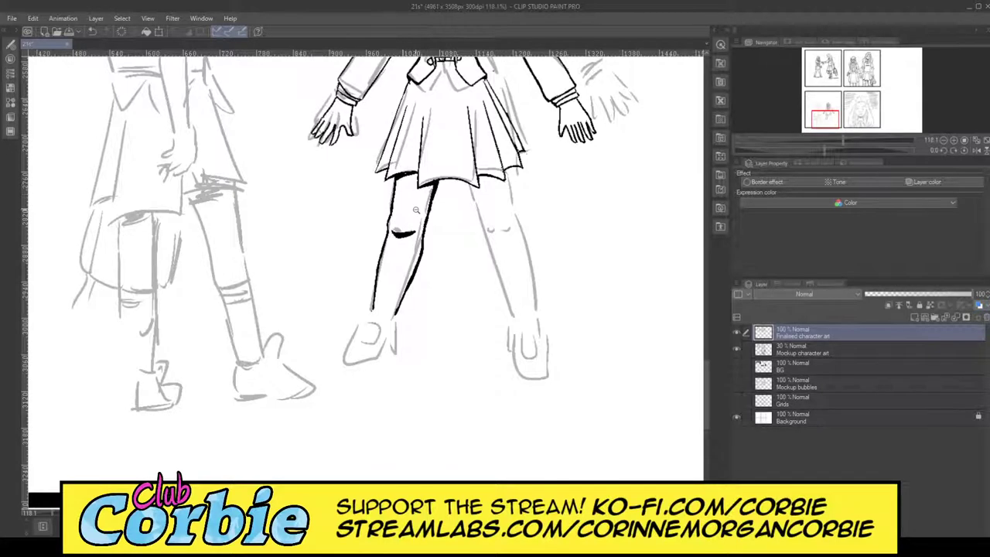
{"action": "left_click_drag", "start_coordinate": [417, 210], "coordinate": [319, 221]}
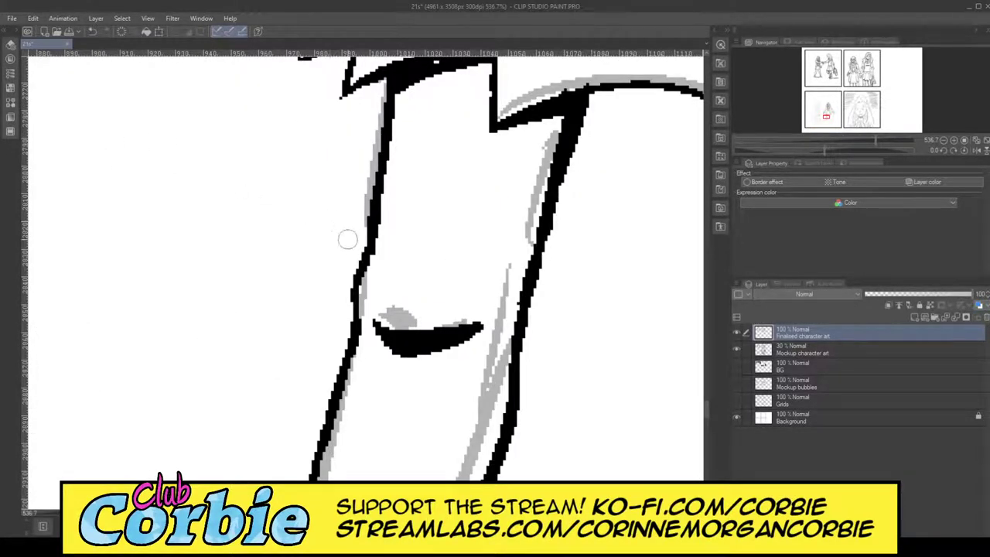
{"action": "left_click_drag", "start_coordinate": [358, 236], "coordinate": [343, 318]}
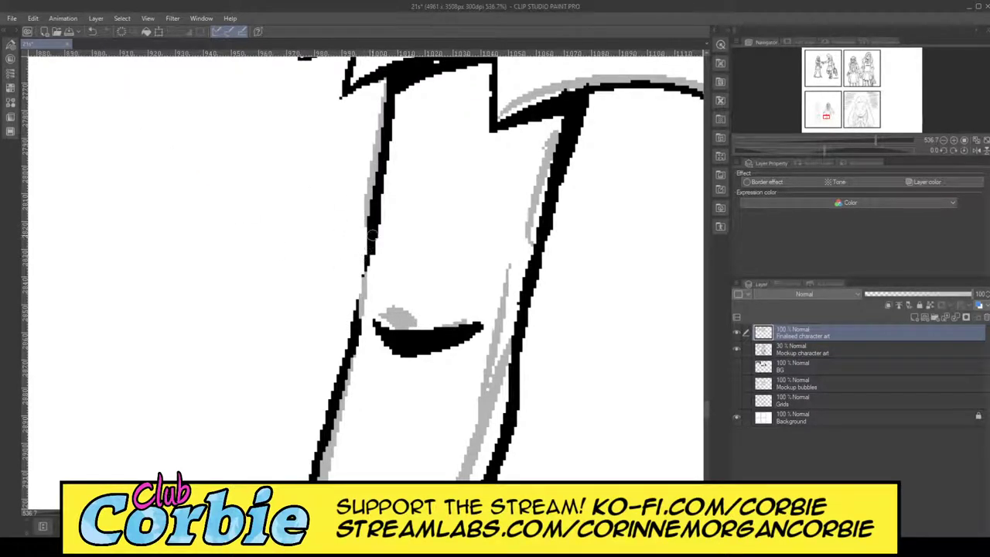
{"action": "left_click_drag", "start_coordinate": [368, 243], "coordinate": [357, 315]}
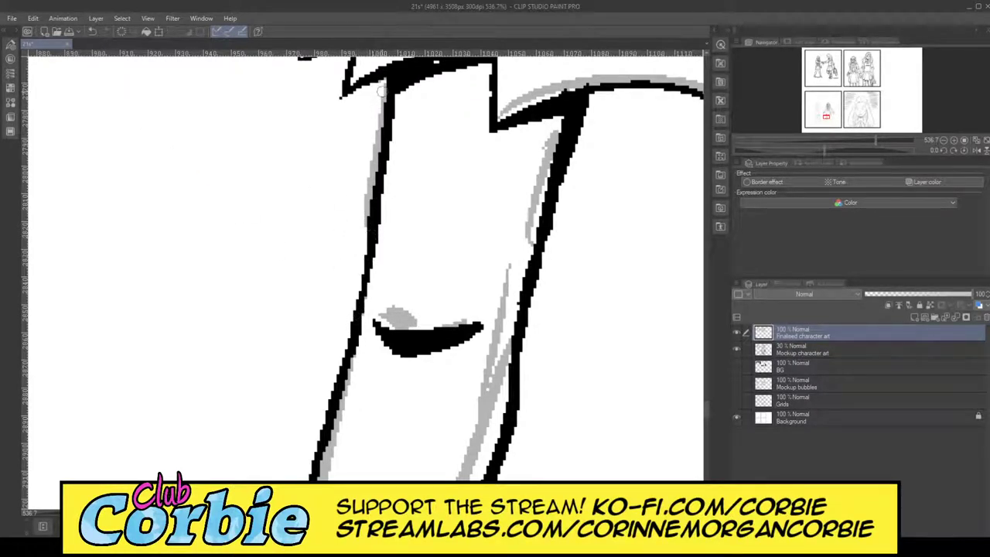
{"action": "left_click_drag", "start_coordinate": [380, 91], "coordinate": [377, 139]}
{"action": "scroll", "coordinate": [226, 106], "scroll_direction": "down", "scroll_amount": 8}
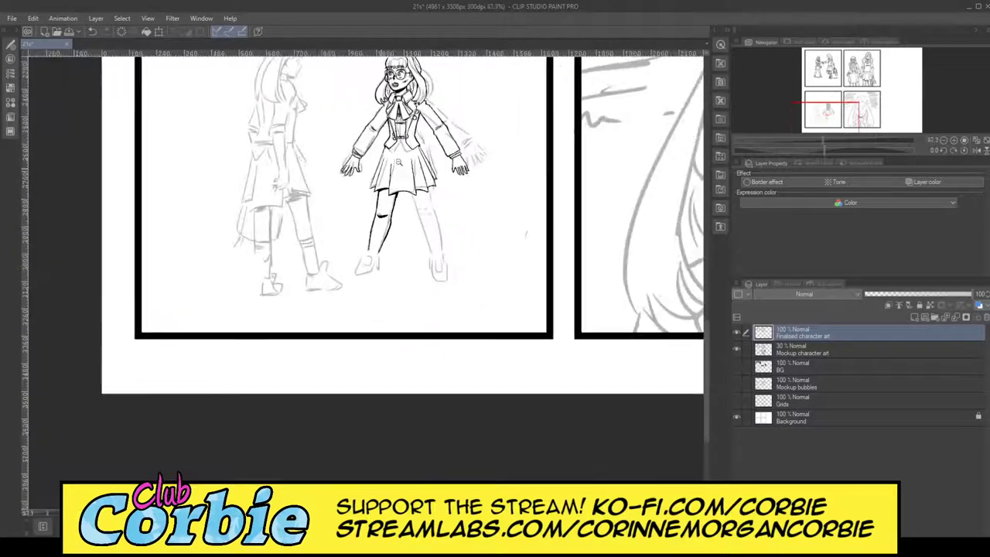
Ink the right-hand leg's inner thigh line from the skirt hem towards the knee, thickening it with repeated strokes.
{"action": "scroll", "coordinate": [439, 218], "scroll_direction": "up", "scroll_amount": 2}
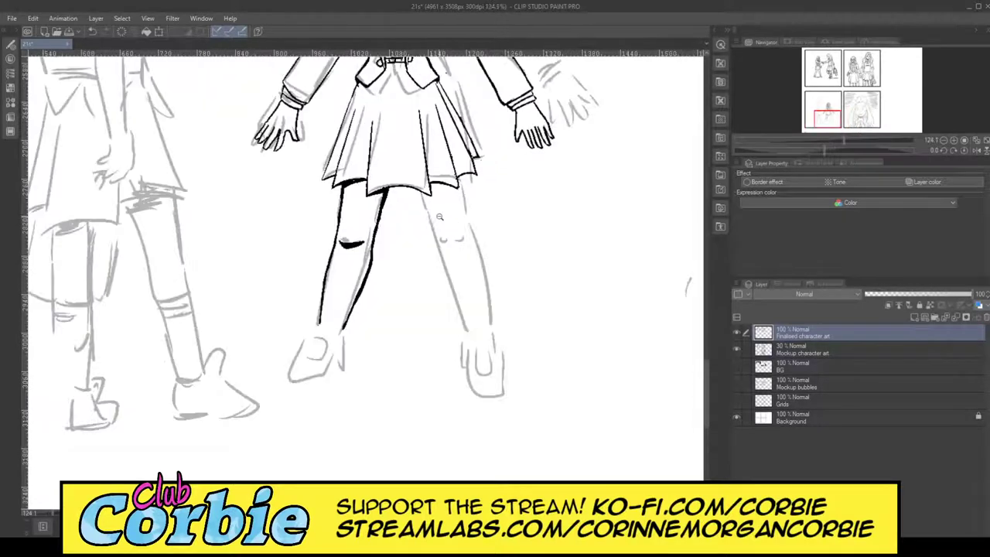
{"action": "left_click_drag", "start_coordinate": [420, 245], "coordinate": [352, 265]}
{"action": "left_click_drag", "start_coordinate": [433, 167], "coordinate": [474, 176]}
{"action": "scroll", "coordinate": [438, 319], "scroll_direction": "up", "scroll_amount": 3}
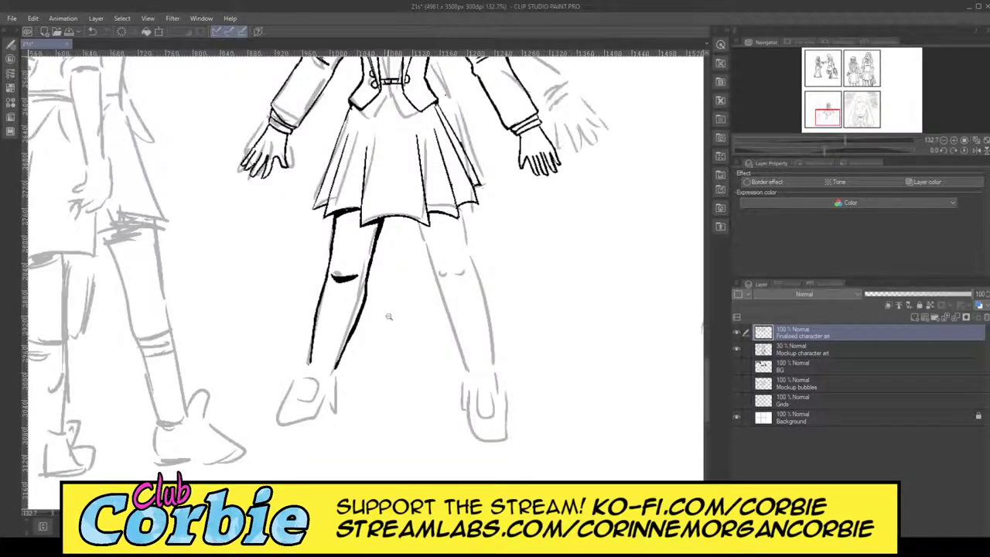
{"action": "scroll", "coordinate": [415, 300], "scroll_direction": "up", "scroll_amount": 2}
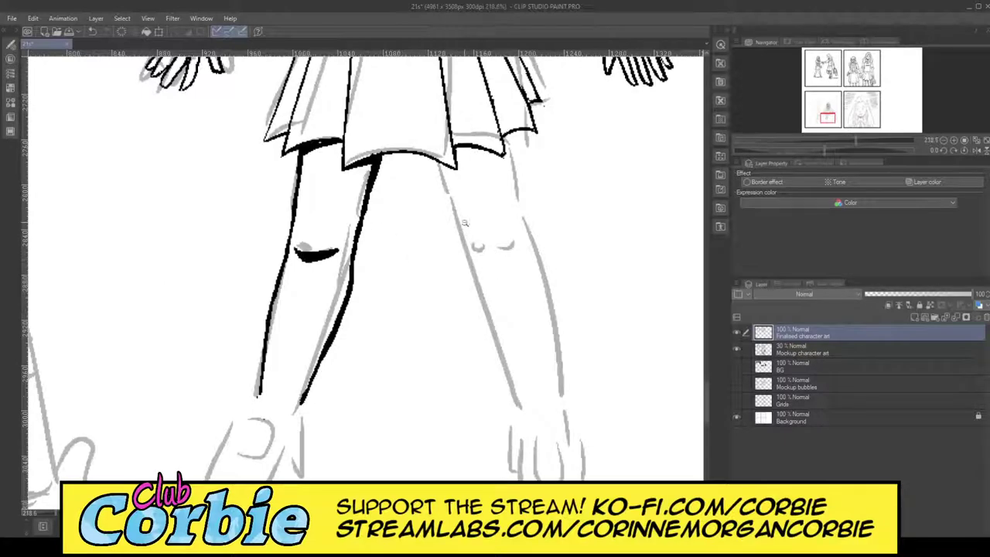
{"action": "scroll", "coordinate": [504, 123], "scroll_direction": "up", "scroll_amount": 3}
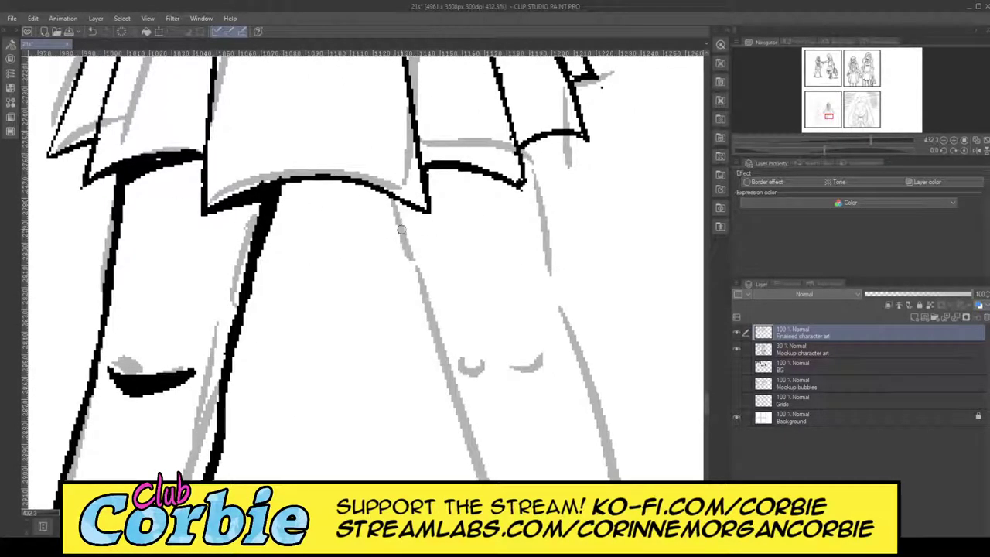
{"action": "left_click_drag", "start_coordinate": [386, 194], "coordinate": [420, 318]}
{"action": "mouse_move", "coordinate": [405, 275]}
{"action": "left_mouse_down"}
{"action": "mouse_move", "coordinate": [386, 191]}
{"action": "mouse_move", "coordinate": [423, 331]}
{"action": "left_mouse_up"}
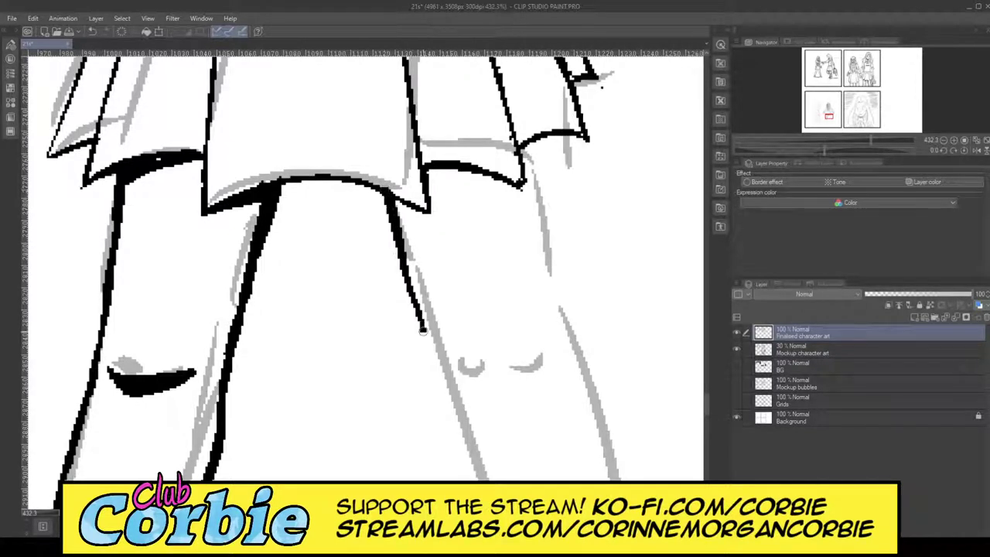
{"action": "left_click_drag", "start_coordinate": [390, 204], "coordinate": [419, 303]}
{"action": "left_click_drag", "start_coordinate": [407, 252], "coordinate": [435, 342]}
Ink the right-hand leg's thick outer thigh line below the hem and a solid crescent knee mark.
{"action": "mouse_move", "coordinate": [532, 141]}
{"action": "left_mouse_down"}
{"action": "mouse_move", "coordinate": [556, 303]}
{"action": "mouse_move", "coordinate": [543, 190]}
{"action": "mouse_move", "coordinate": [549, 231]}
{"action": "left_mouse_up"}
{"action": "left_click_drag", "start_coordinate": [540, 147], "coordinate": [558, 302]}
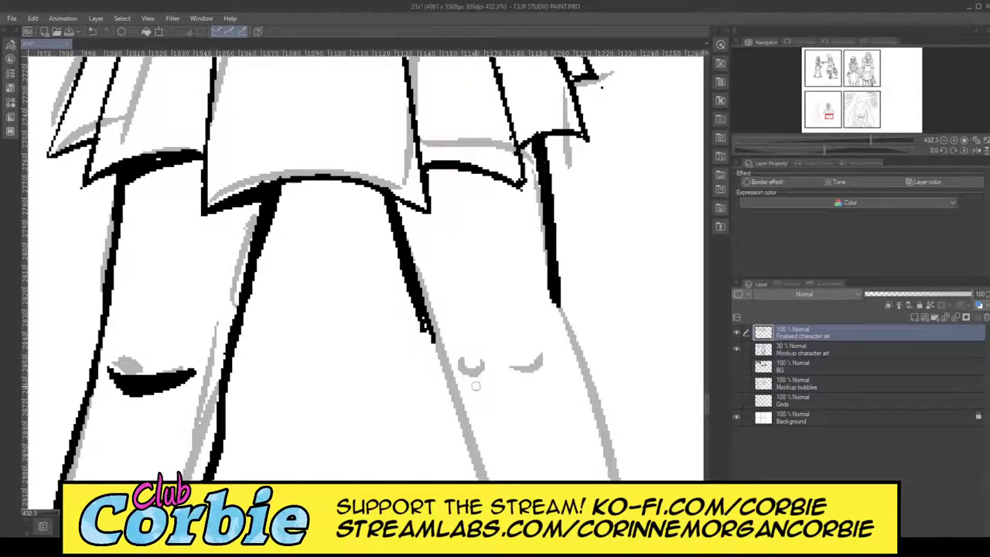
{"action": "mouse_move", "coordinate": [470, 379]}
{"action": "left_mouse_down"}
{"action": "mouse_move", "coordinate": [506, 393]}
{"action": "mouse_move", "coordinate": [549, 357]}
{"action": "mouse_move", "coordinate": [501, 379]}
{"action": "mouse_move", "coordinate": [477, 377]}
{"action": "mouse_move", "coordinate": [519, 374]}
{"action": "mouse_move", "coordinate": [499, 384]}
{"action": "mouse_move", "coordinate": [512, 386]}
{"action": "mouse_move", "coordinate": [492, 385]}
{"action": "mouse_move", "coordinate": [516, 385]}
{"action": "left_mouse_up"}
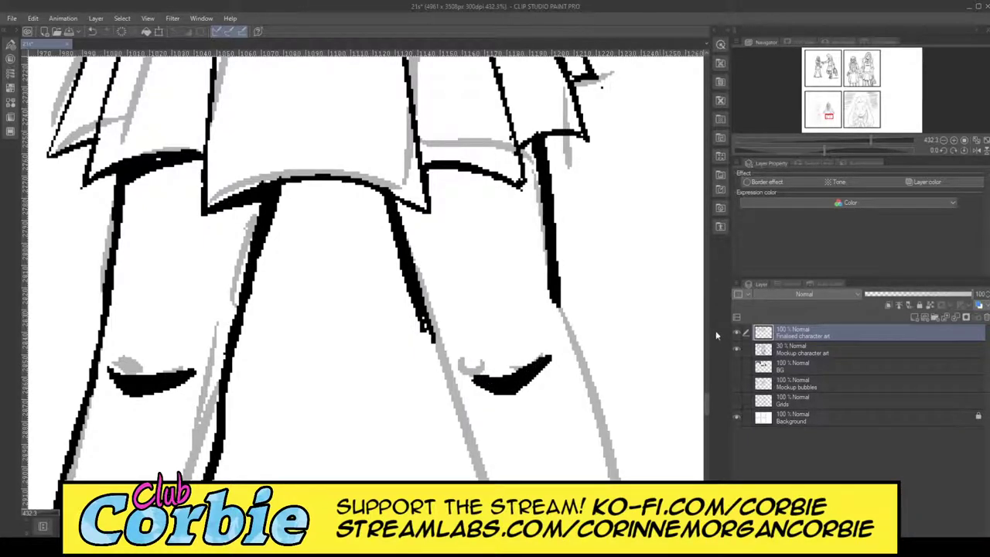
{"action": "scroll", "coordinate": [709, 408], "scroll_direction": "down", "scroll_amount": 5}
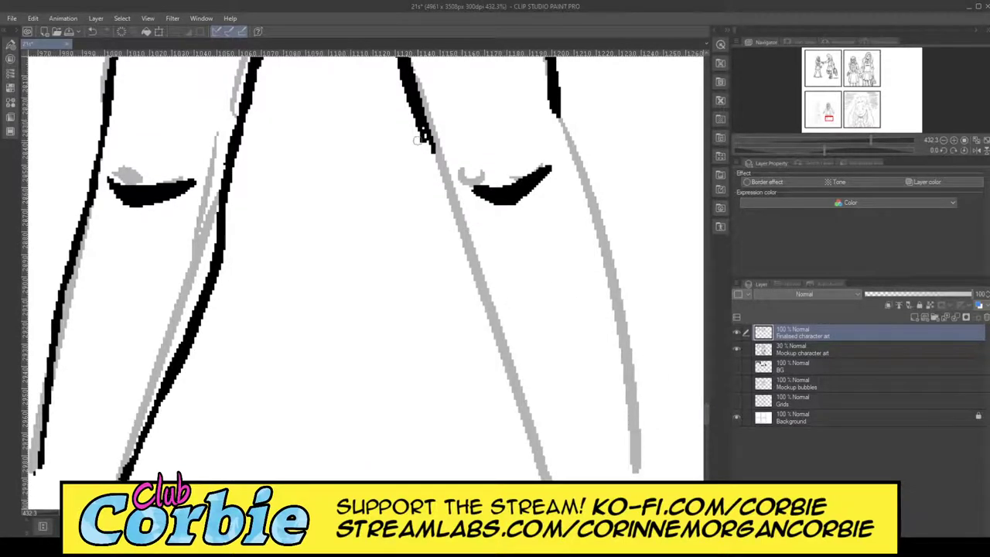
Ink the right-hand leg's inner calf line from the knee to the ankle along the sketch, thickening it with repeated strokes.
{"action": "left_click_drag", "start_coordinate": [421, 143], "coordinate": [528, 480]}
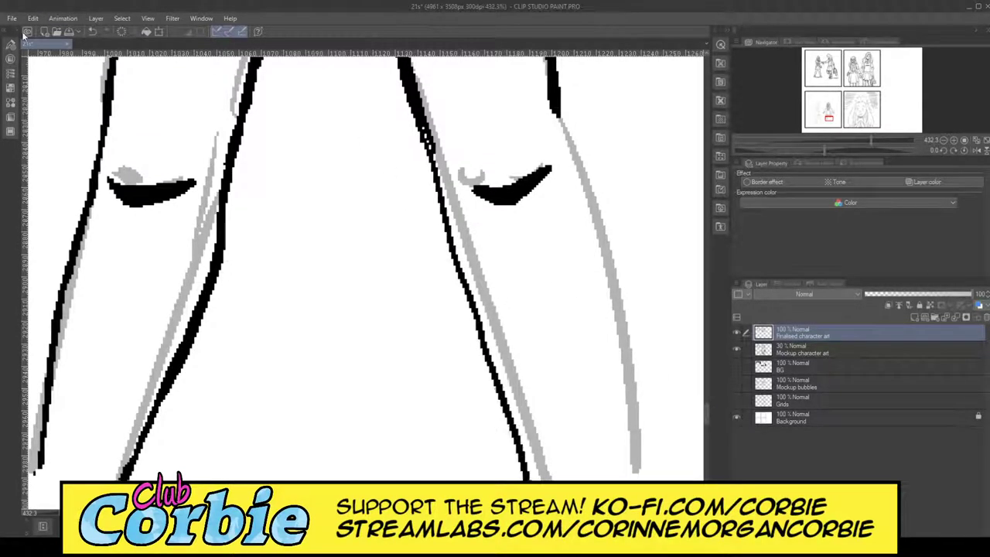
{"action": "key", "text": "ctrl+z"}
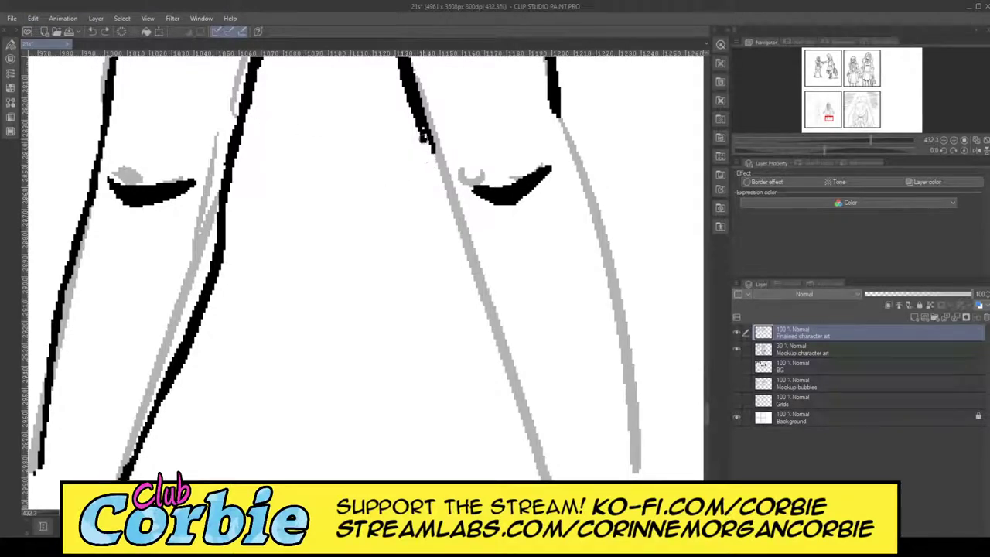
{"action": "mouse_move", "coordinate": [424, 138]}
{"action": "left_mouse_down"}
{"action": "mouse_move", "coordinate": [447, 228]}
{"action": "mouse_move", "coordinate": [546, 479]}
{"action": "left_mouse_up"}
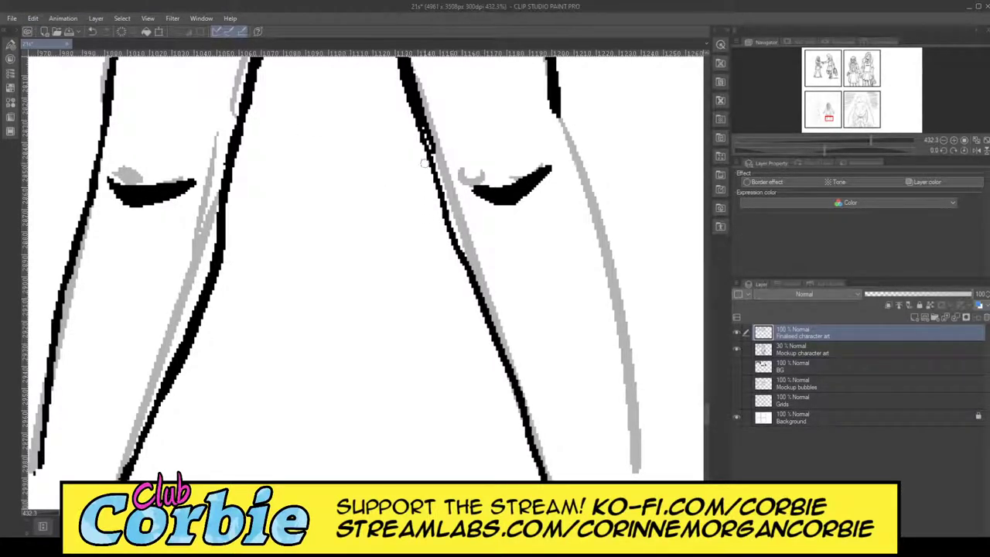
{"action": "left_click_drag", "start_coordinate": [424, 163], "coordinate": [489, 329]}
{"action": "left_click_drag", "start_coordinate": [425, 157], "coordinate": [481, 296]}
{"action": "left_click_drag", "start_coordinate": [430, 175], "coordinate": [461, 253]}
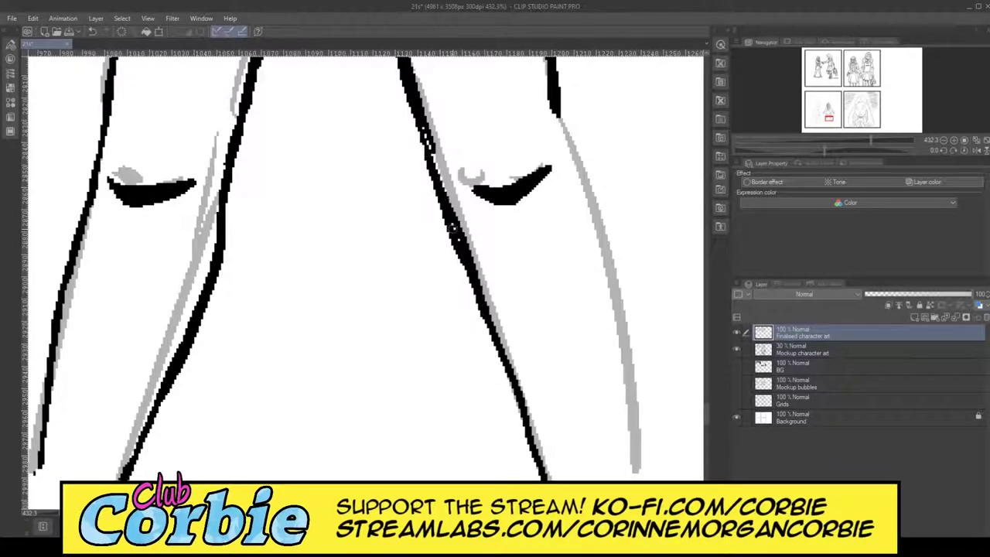
{"action": "left_click_drag", "start_coordinate": [424, 147], "coordinate": [514, 410]}
{"action": "left_click_drag", "start_coordinate": [472, 292], "coordinate": [527, 441]}
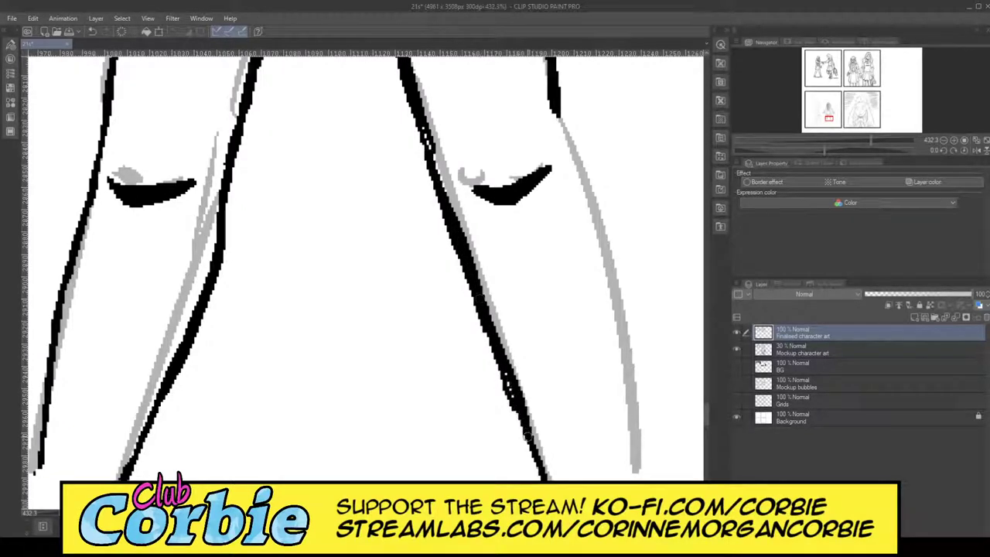
{"action": "left_click_drag", "start_coordinate": [481, 319], "coordinate": [540, 471]}
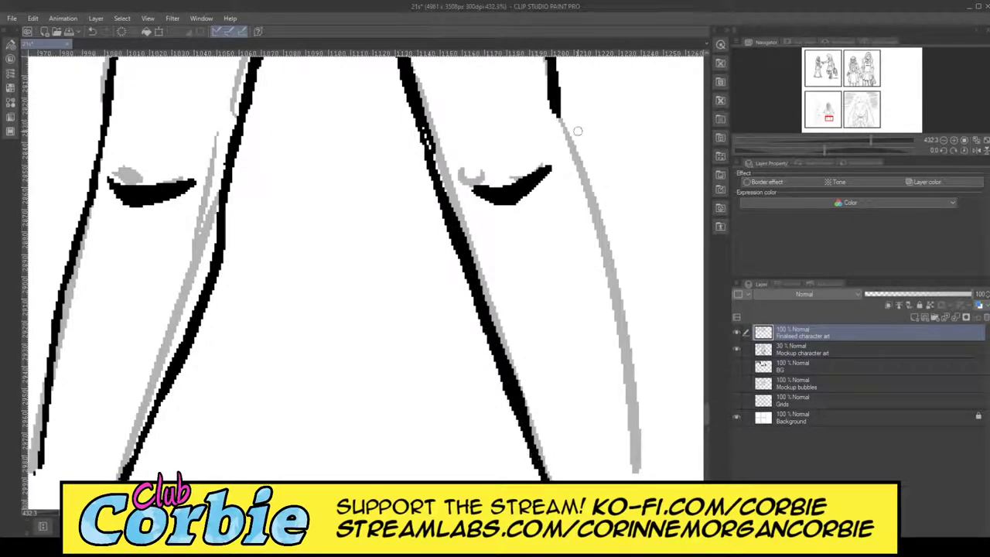
Ink the right-hand leg's outer calf line from beside the knee to the ankle, thickening it and joining it to the thigh line.
{"action": "mouse_move", "coordinate": [568, 128]}
{"action": "left_mouse_down"}
{"action": "mouse_move", "coordinate": [616, 231]}
{"action": "mouse_move", "coordinate": [636, 478]}
{"action": "left_mouse_up"}
{"action": "left_click_drag", "start_coordinate": [563, 119], "coordinate": [616, 267]}
{"action": "left_click_drag", "start_coordinate": [620, 305], "coordinate": [630, 360]}
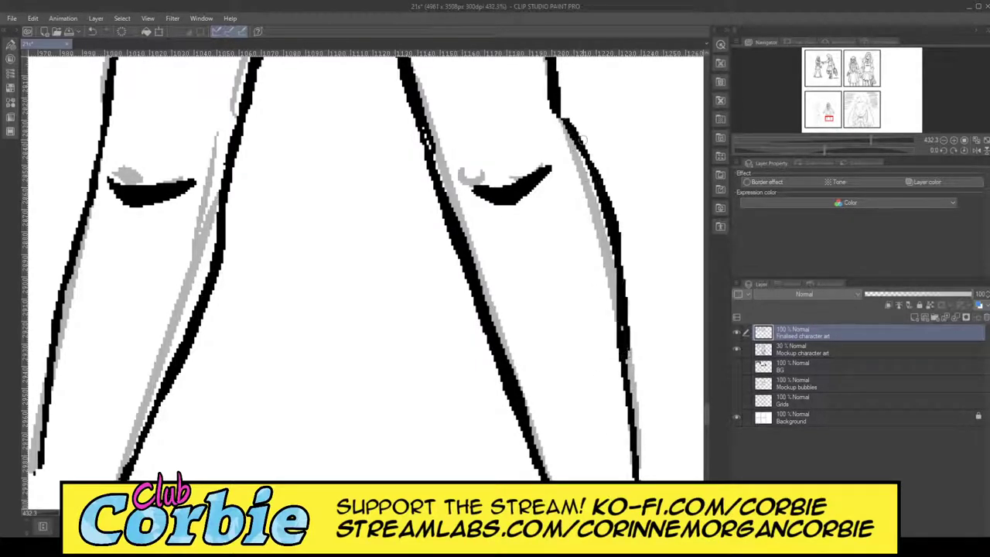
{"action": "left_click_drag", "start_coordinate": [580, 124], "coordinate": [615, 294]}
{"action": "mouse_move", "coordinate": [578, 136]}
{"action": "left_mouse_down"}
{"action": "mouse_move", "coordinate": [554, 82]}
{"action": "mouse_move", "coordinate": [577, 137]}
{"action": "left_mouse_up"}
{"action": "mouse_move", "coordinate": [554, 82]}
{"action": "left_mouse_down"}
{"action": "mouse_move", "coordinate": [611, 238]}
{"action": "mouse_move", "coordinate": [642, 476]}
{"action": "left_mouse_up"}
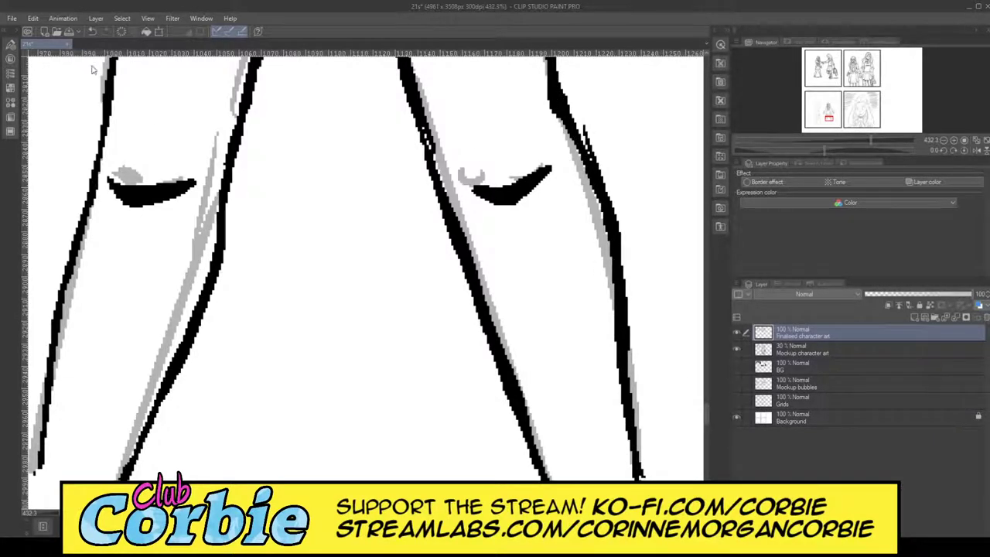
Erase the ragged lower ends of the right-hand leg's outer and inner calf lines at the ankle.
{"action": "left_click_drag", "start_coordinate": [518, 223], "coordinate": [485, 223]}
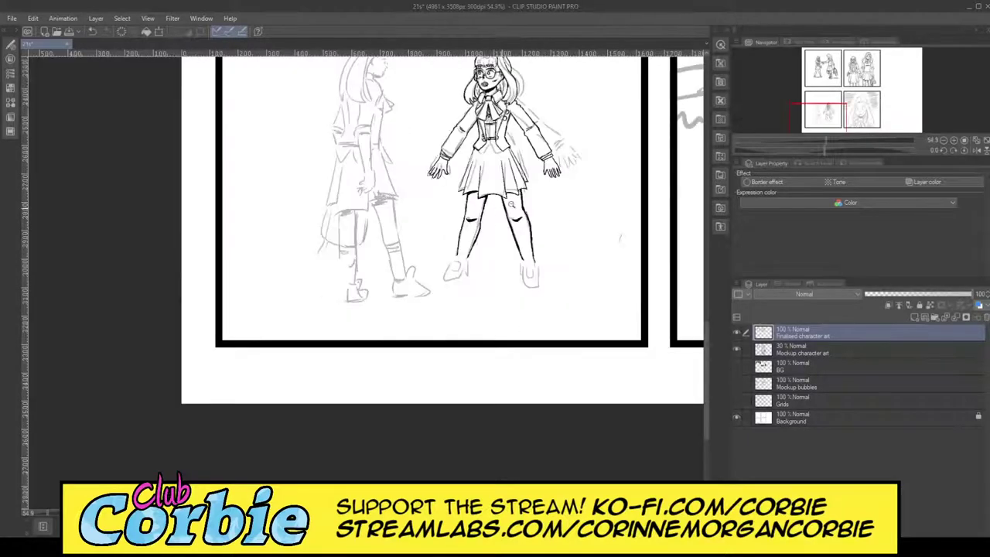
{"action": "scroll", "coordinate": [511, 204], "scroll_direction": "up", "scroll_amount": 2}
{"action": "scroll", "coordinate": [544, 278], "scroll_direction": "up", "scroll_amount": 10}
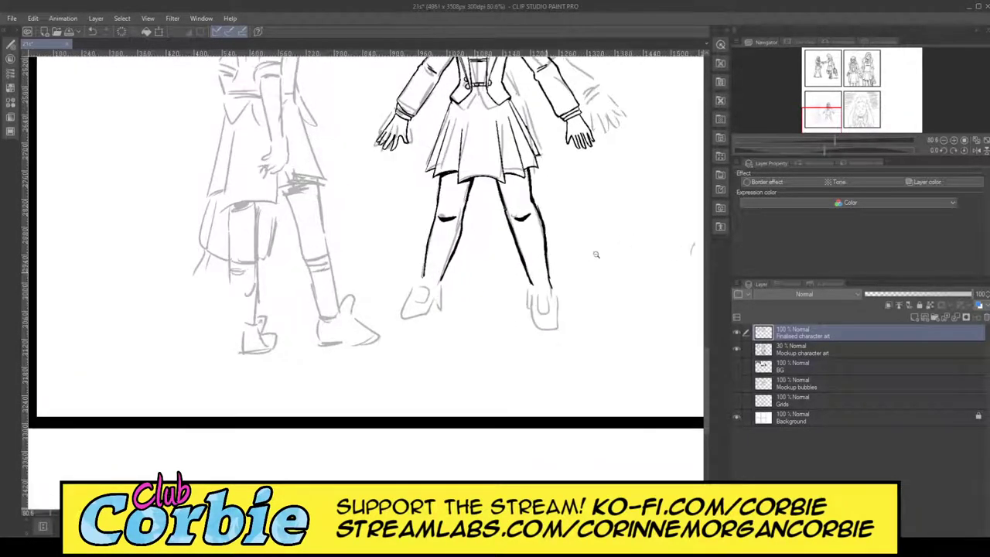
{"action": "scroll", "coordinate": [549, 290], "scroll_direction": "up", "scroll_amount": 3}
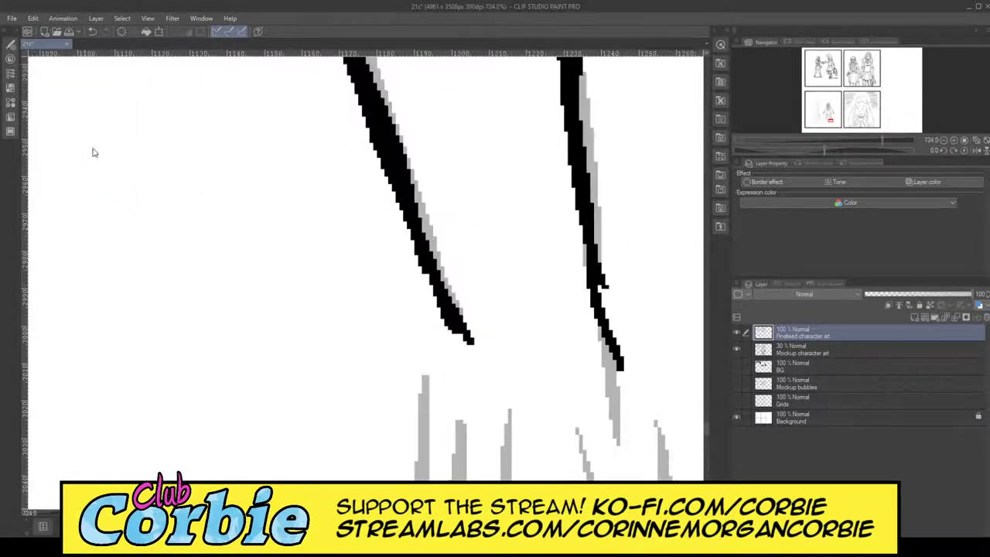
{"action": "mouse_move", "coordinate": [603, 325]}
{"action": "left_mouse_down"}
{"action": "mouse_move", "coordinate": [614, 376]}
{"action": "mouse_move", "coordinate": [616, 276]}
{"action": "mouse_move", "coordinate": [562, 338]}
{"action": "left_mouse_up"}
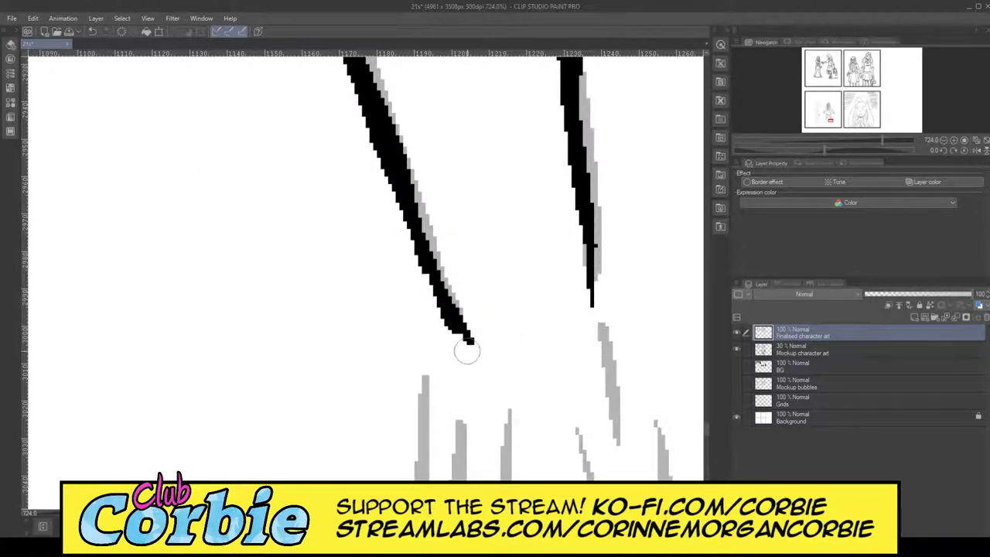
{"action": "left_click_drag", "start_coordinate": [467, 352], "coordinate": [470, 336]}
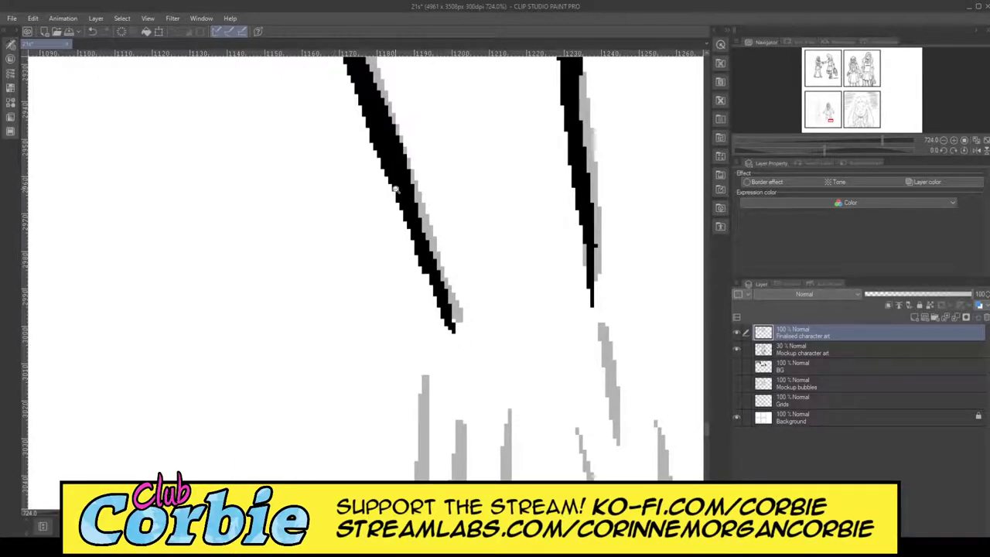
Erase the stray spur beside the knee on the right-hand leg's outer line.
{"action": "scroll", "coordinate": [395, 188], "scroll_direction": "down", "scroll_amount": 10}
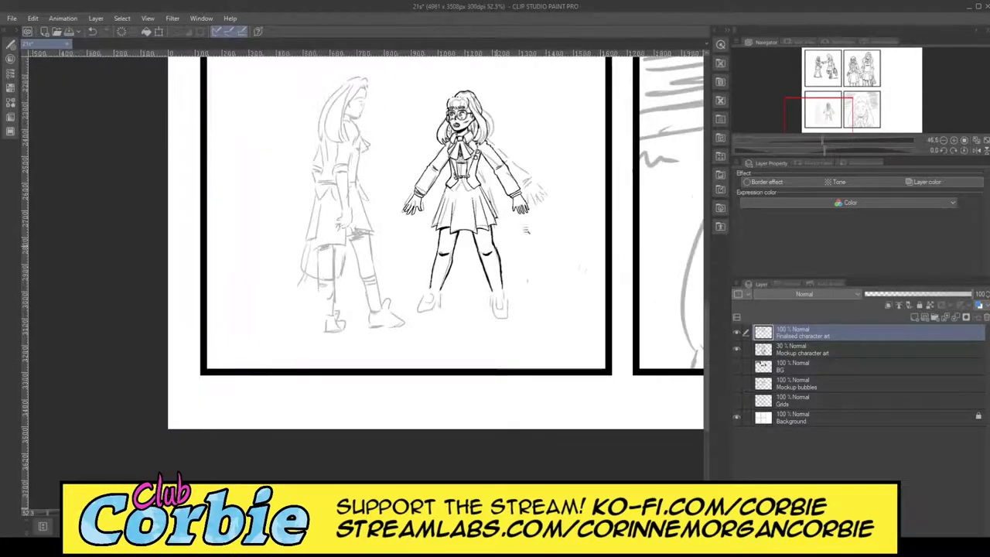
{"action": "scroll", "coordinate": [495, 253], "scroll_direction": "up", "scroll_amount": 10}
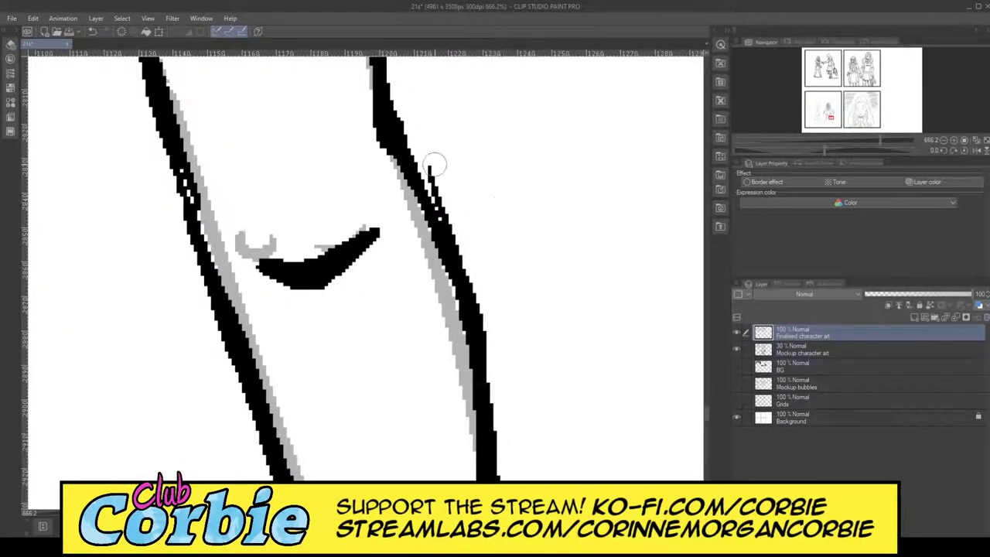
{"action": "mouse_move", "coordinate": [435, 161]}
{"action": "left_mouse_down"}
{"action": "mouse_move", "coordinate": [423, 150]}
{"action": "mouse_move", "coordinate": [475, 268]}
{"action": "left_mouse_up"}
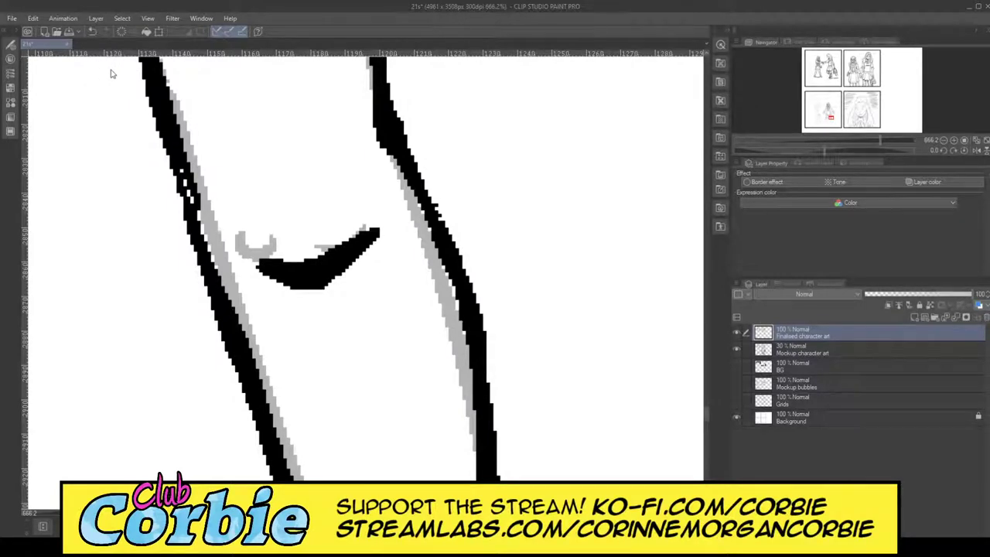
Extend the right-hand leg's inner line into the ankle, redraw the outer line's lower end straight down and erase its old end.
{"action": "scroll", "coordinate": [474, 305], "scroll_direction": "down", "scroll_amount": 10}
{"action": "scroll", "coordinate": [523, 256], "scroll_direction": "up", "scroll_amount": 2}
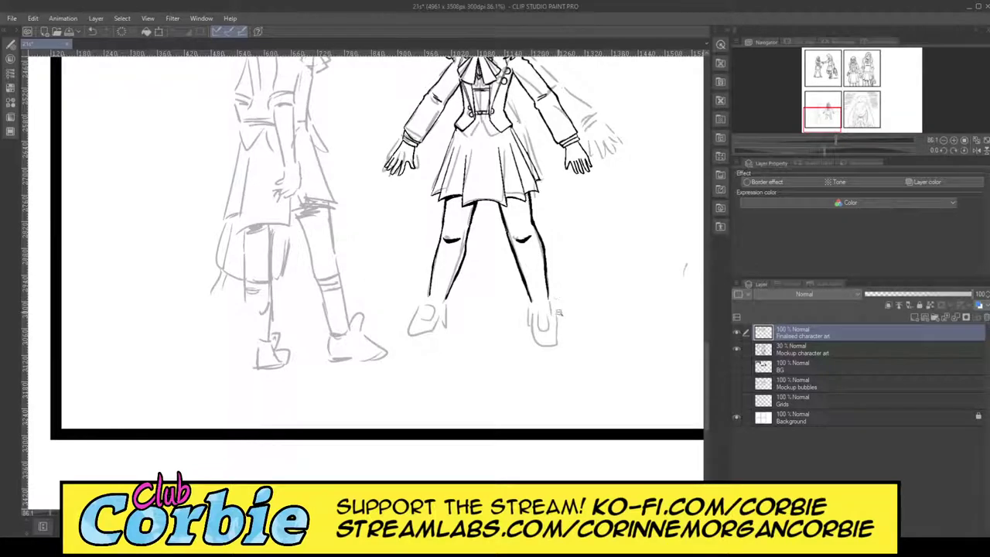
{"action": "scroll", "coordinate": [524, 249], "scroll_direction": "down", "scroll_amount": 3}
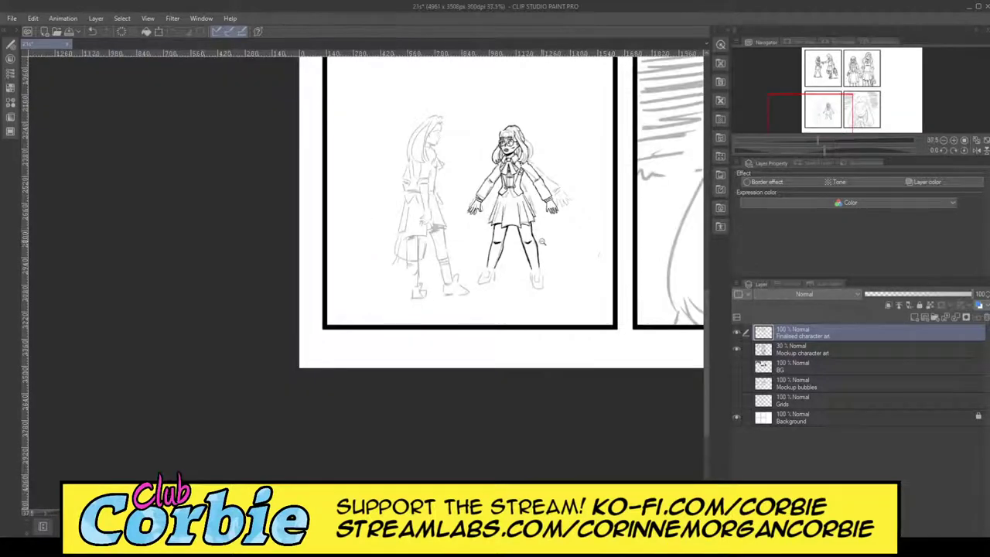
{"action": "scroll", "coordinate": [543, 240], "scroll_direction": "up", "scroll_amount": 2}
{"action": "scroll", "coordinate": [586, 259], "scroll_direction": "up", "scroll_amount": 4}
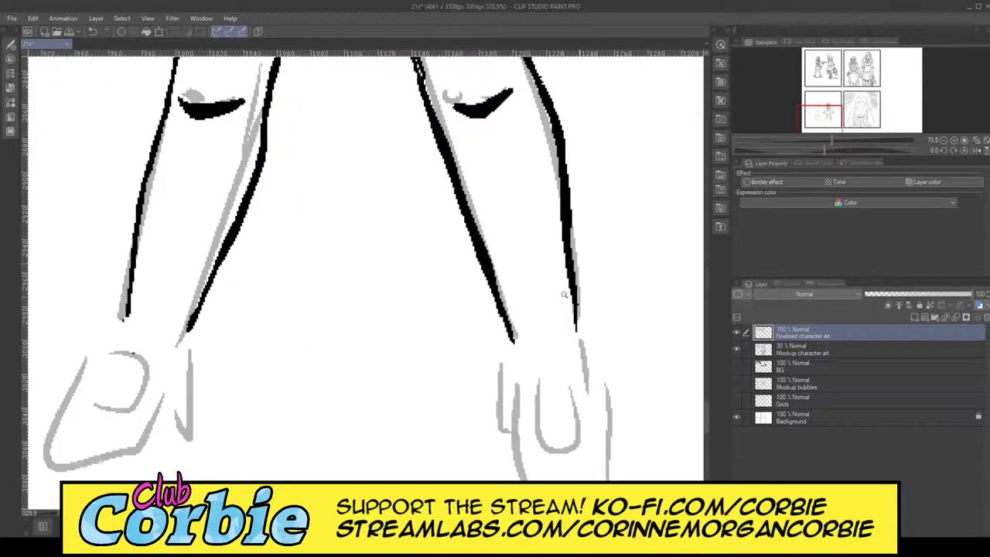
{"action": "scroll", "coordinate": [580, 312], "scroll_direction": "up", "scroll_amount": 1}
{"action": "scroll", "coordinate": [605, 300], "scroll_direction": "up", "scroll_amount": 3}
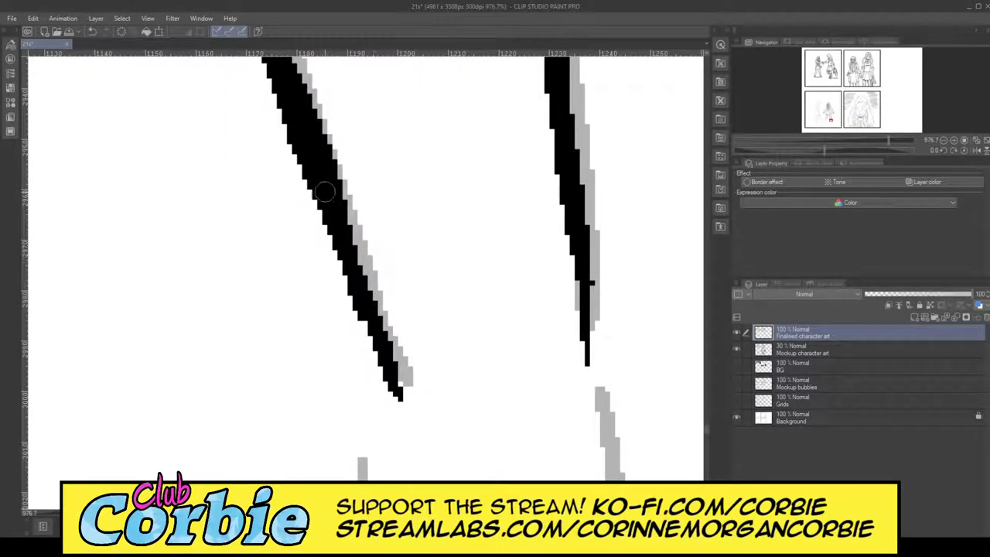
{"action": "left_click_drag", "start_coordinate": [378, 350], "coordinate": [400, 469]}
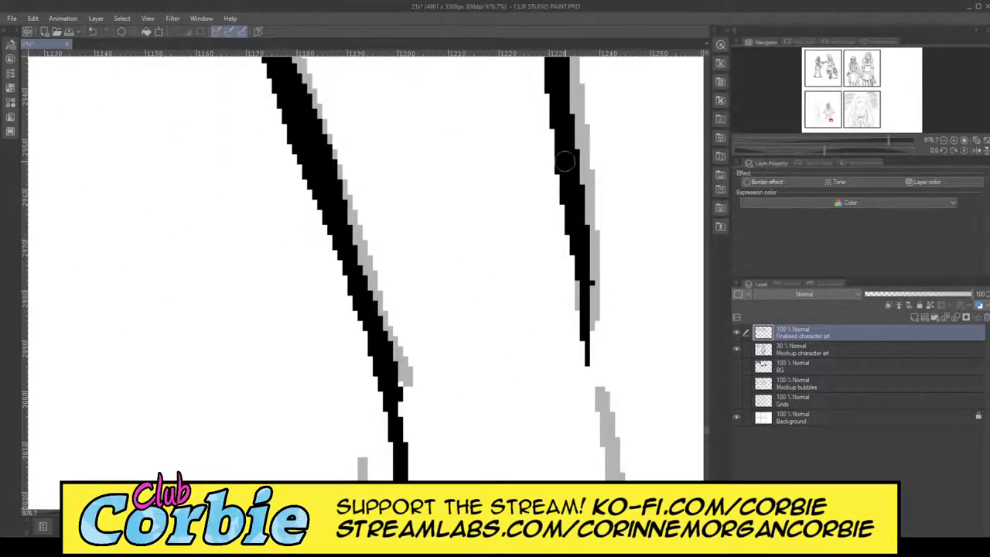
{"action": "left_click_drag", "start_coordinate": [563, 158], "coordinate": [569, 460]}
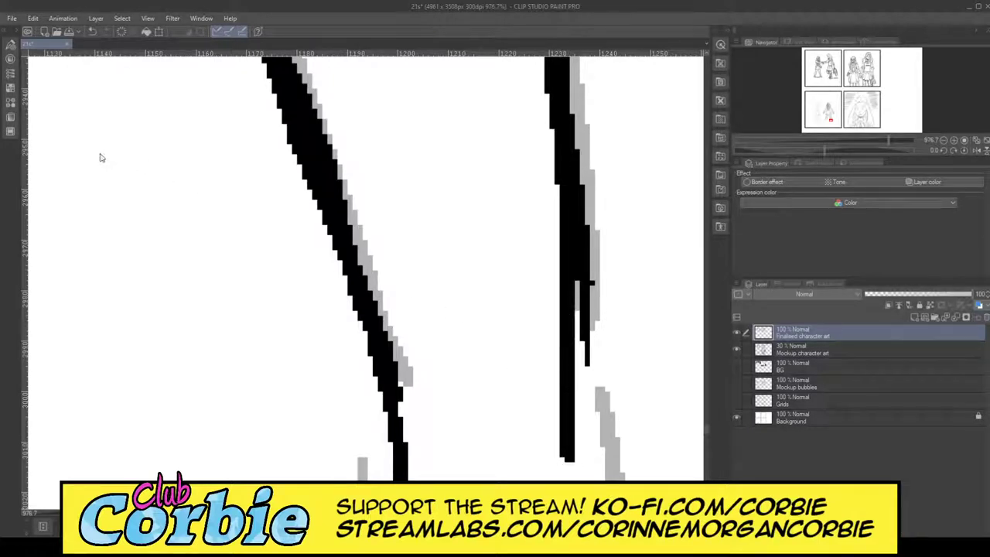
{"action": "mouse_move", "coordinate": [589, 344]}
{"action": "left_mouse_down"}
{"action": "mouse_move", "coordinate": [587, 183]}
{"action": "mouse_move", "coordinate": [584, 323]}
{"action": "mouse_move", "coordinate": [606, 440]}
{"action": "left_mouse_up"}
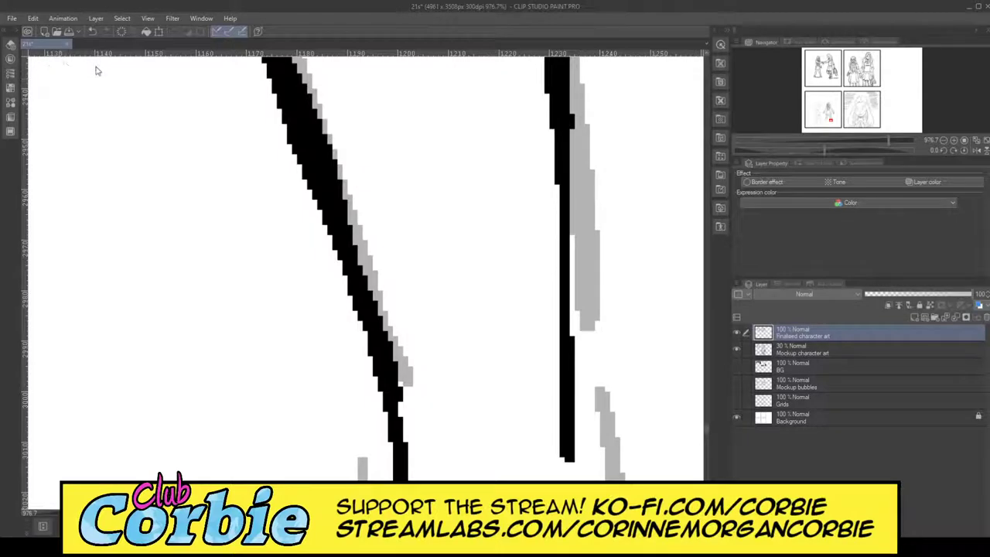
Thicken the lower end of the left-hand leg's outer calf line just above the ankle.
{"action": "left_click_drag", "start_coordinate": [464, 237], "coordinate": [399, 271]}
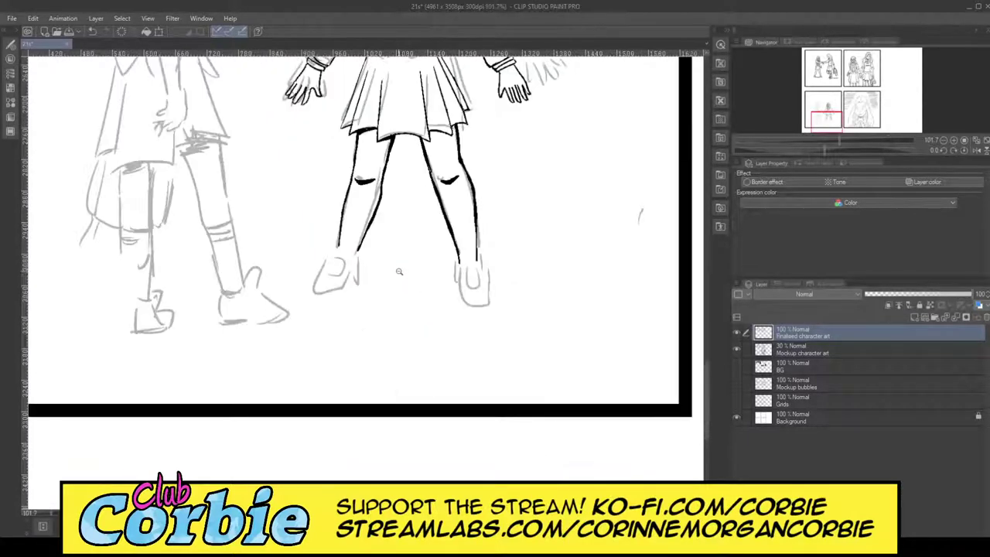
{"action": "left_click_drag", "start_coordinate": [342, 234], "coordinate": [381, 219]}
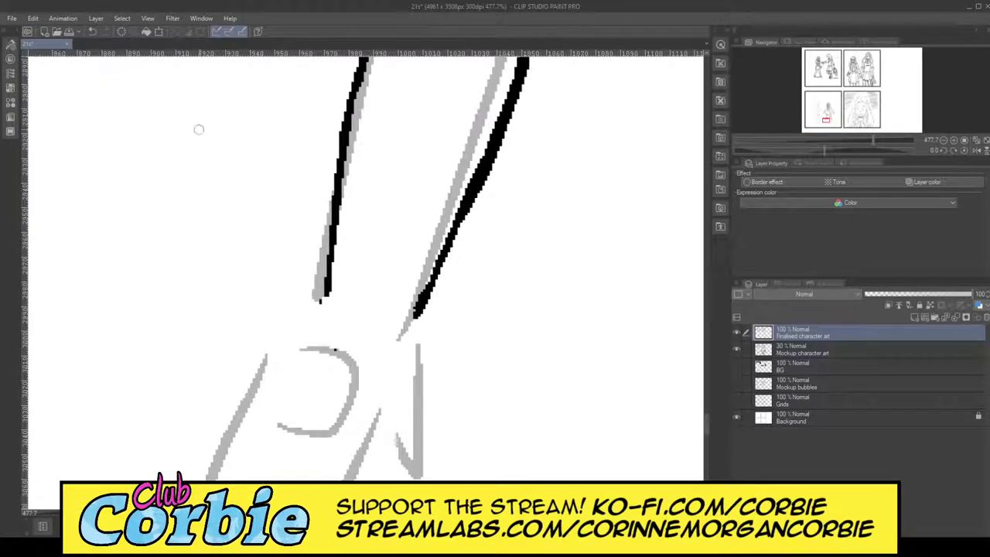
{"action": "left_click_drag", "start_coordinate": [339, 193], "coordinate": [325, 308]}
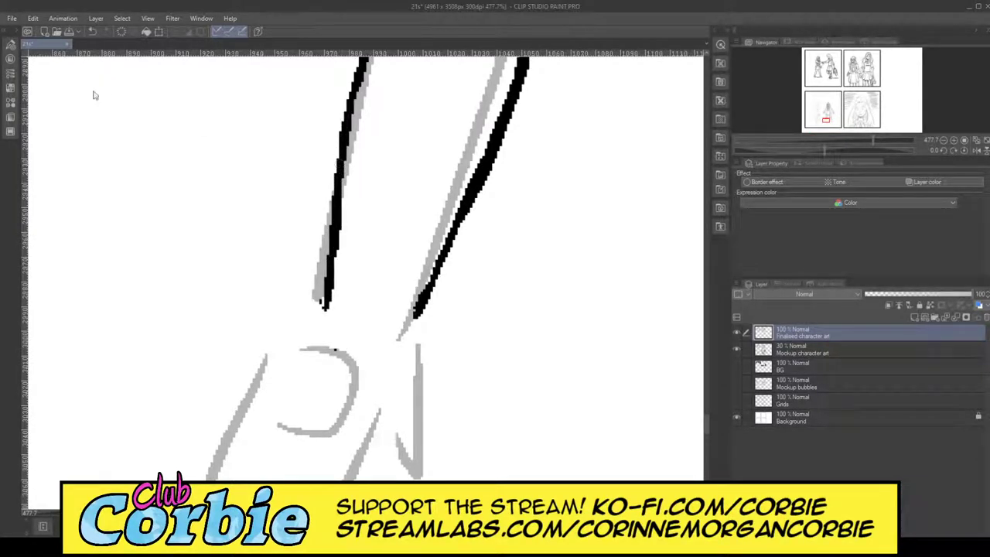
Fill the white gaps in the right-hand leg's inner line beside the knee and thicken that stretch.
{"action": "left_click_drag", "start_coordinate": [448, 259], "coordinate": [348, 259]}
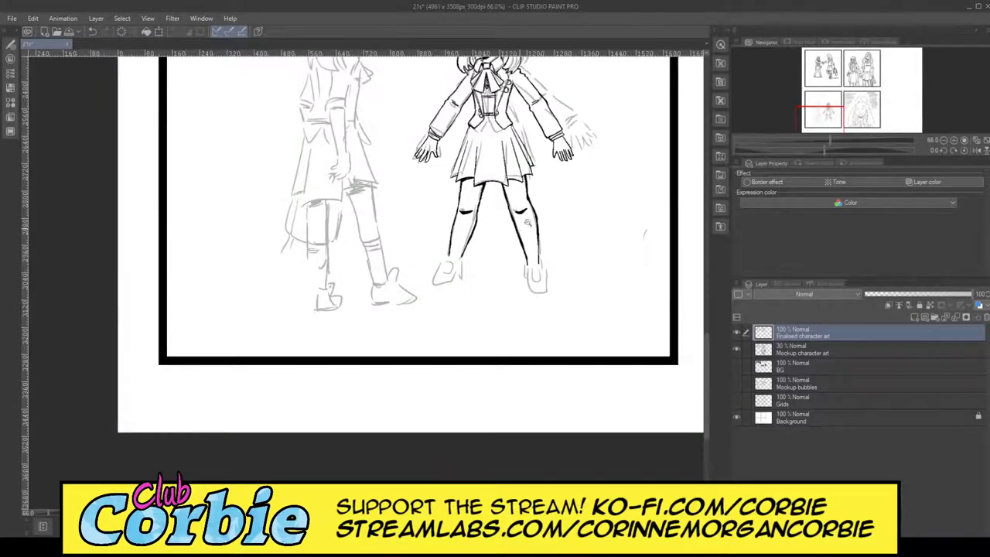
{"action": "left_click_drag", "start_coordinate": [466, 249], "coordinate": [546, 152]}
{"action": "scroll", "coordinate": [510, 164], "scroll_direction": "up", "scroll_amount": 8}
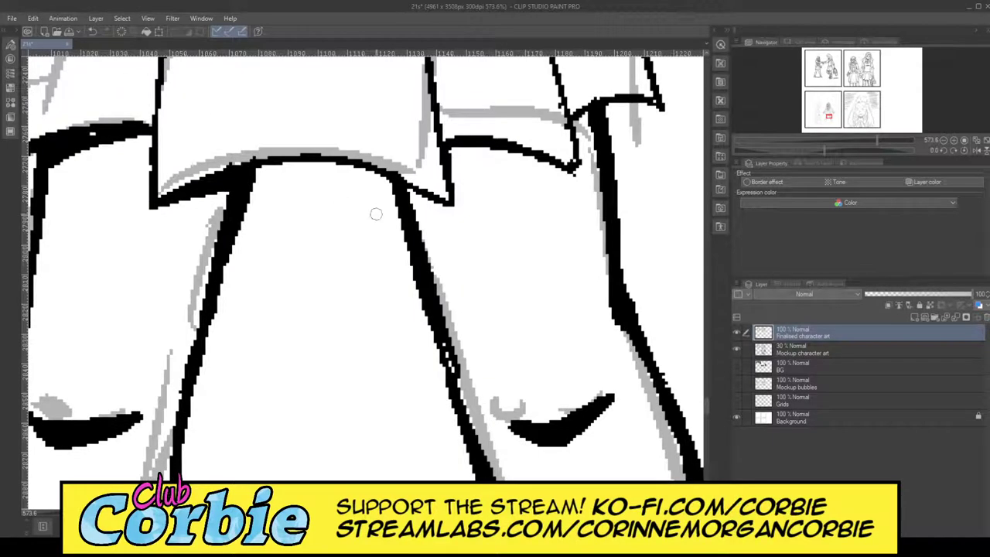
{"action": "left_click_drag", "start_coordinate": [444, 347], "coordinate": [444, 357]}
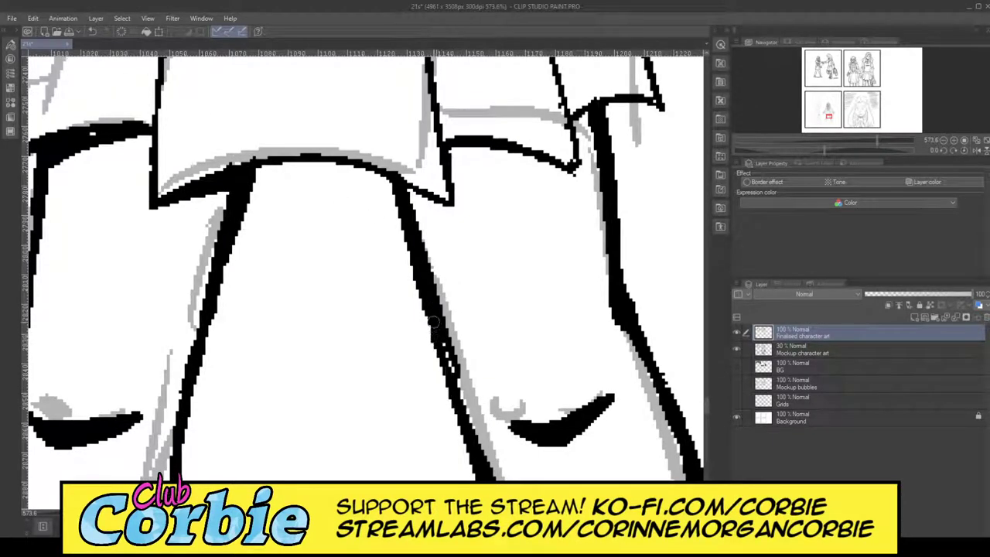
{"action": "left_click_drag", "start_coordinate": [431, 305], "coordinate": [468, 412]}
{"action": "left_click_drag", "start_coordinate": [441, 323], "coordinate": [471, 423]}
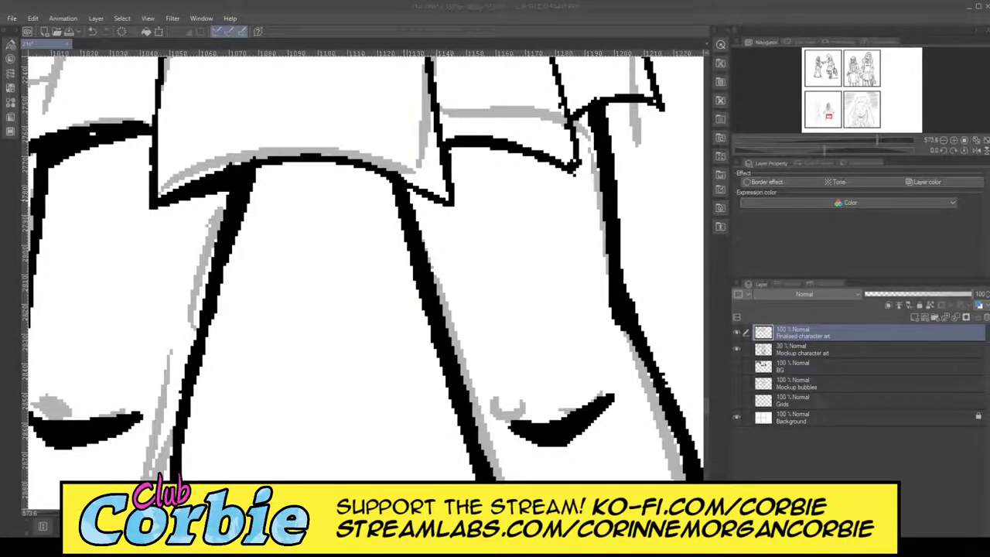
Ink solid shadows beneath the skirt hem across the top of the right-hand thigh, including the small corners at both sides.
{"action": "mouse_move", "coordinate": [409, 198]}
{"action": "left_mouse_down"}
{"action": "mouse_move", "coordinate": [442, 207]}
{"action": "mouse_move", "coordinate": [426, 203]}
{"action": "left_mouse_up"}
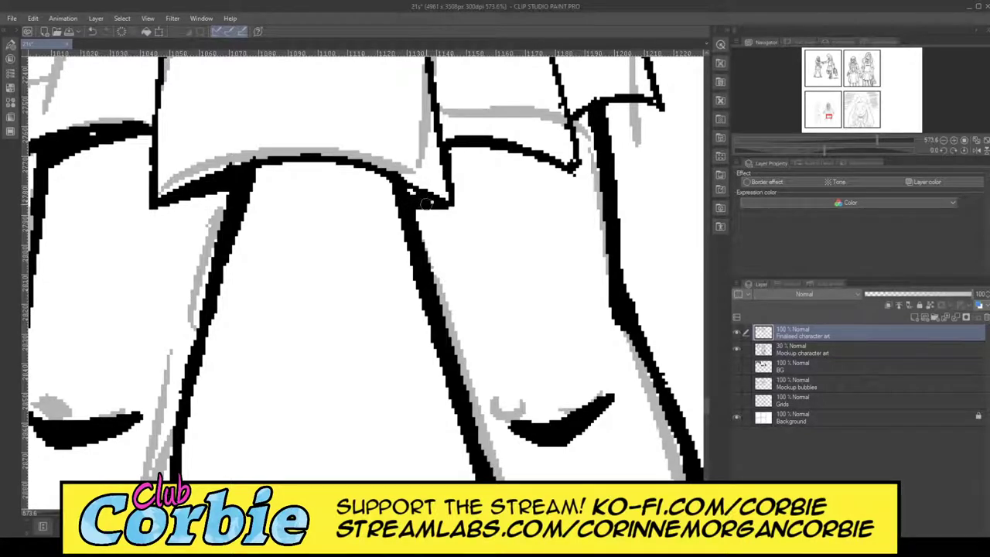
{"action": "mouse_move", "coordinate": [447, 168]}
{"action": "left_mouse_down"}
{"action": "mouse_move", "coordinate": [542, 166]}
{"action": "mouse_move", "coordinate": [456, 156]}
{"action": "mouse_move", "coordinate": [488, 149]}
{"action": "mouse_move", "coordinate": [469, 149]}
{"action": "mouse_move", "coordinate": [449, 155]}
{"action": "mouse_move", "coordinate": [524, 156]}
{"action": "mouse_move", "coordinate": [524, 166]}
{"action": "mouse_move", "coordinate": [494, 151]}
{"action": "mouse_move", "coordinate": [524, 155]}
{"action": "left_mouse_up"}
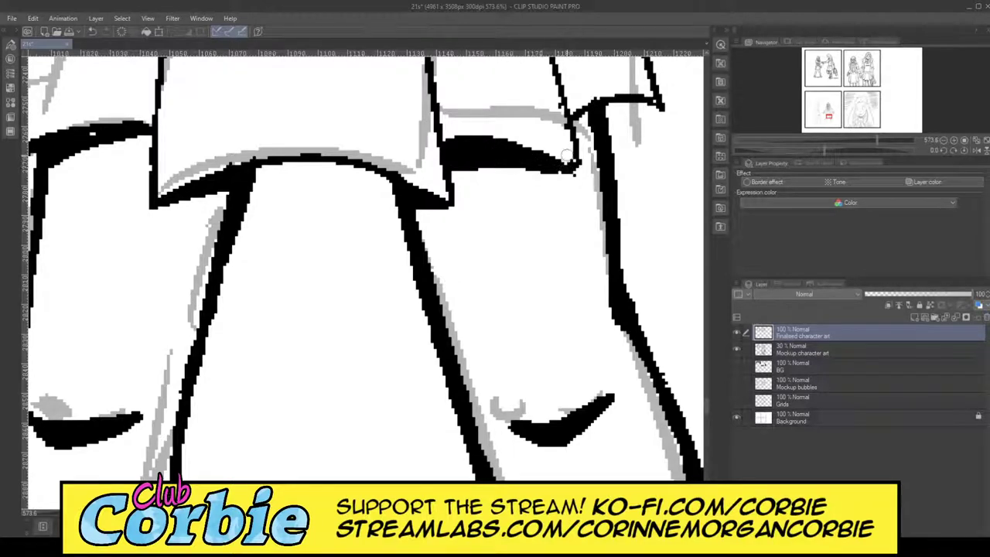
{"action": "left_click_drag", "start_coordinate": [578, 129], "coordinate": [575, 122]}
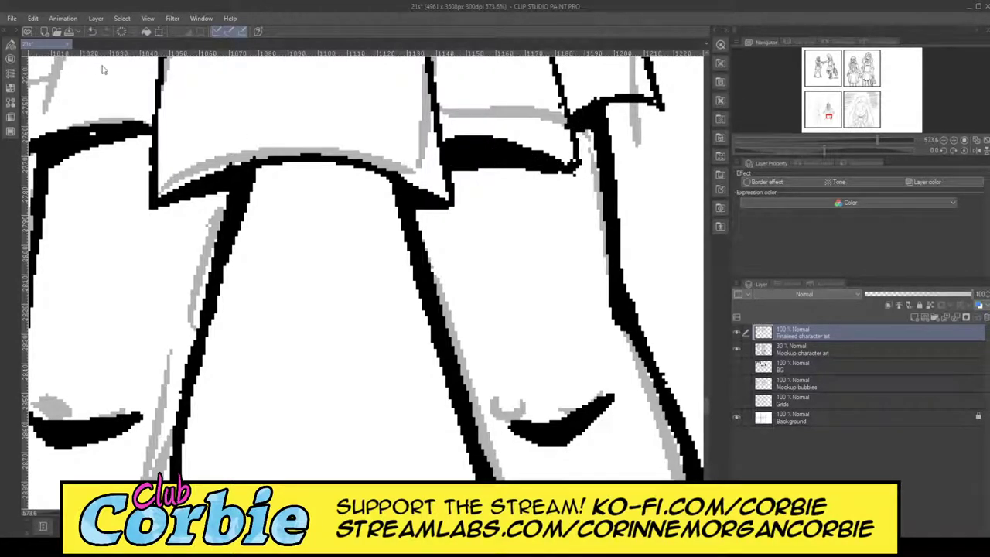
{"action": "left_click_drag", "start_coordinate": [442, 219], "coordinate": [525, 205]}
{"action": "scroll", "coordinate": [484, 153], "scroll_direction": "up", "scroll_amount": 1}
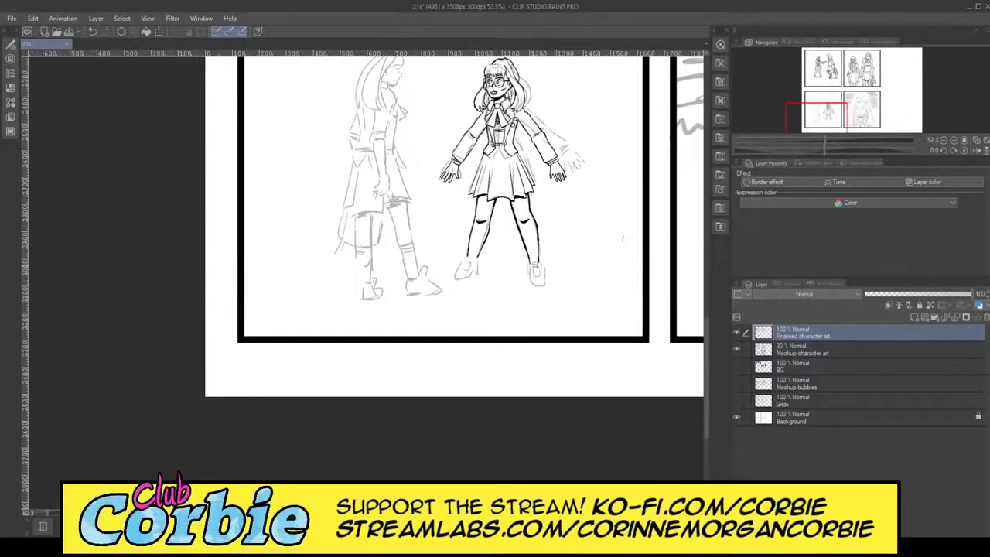
{"action": "scroll", "coordinate": [533, 262], "scroll_direction": "up", "scroll_amount": 1}
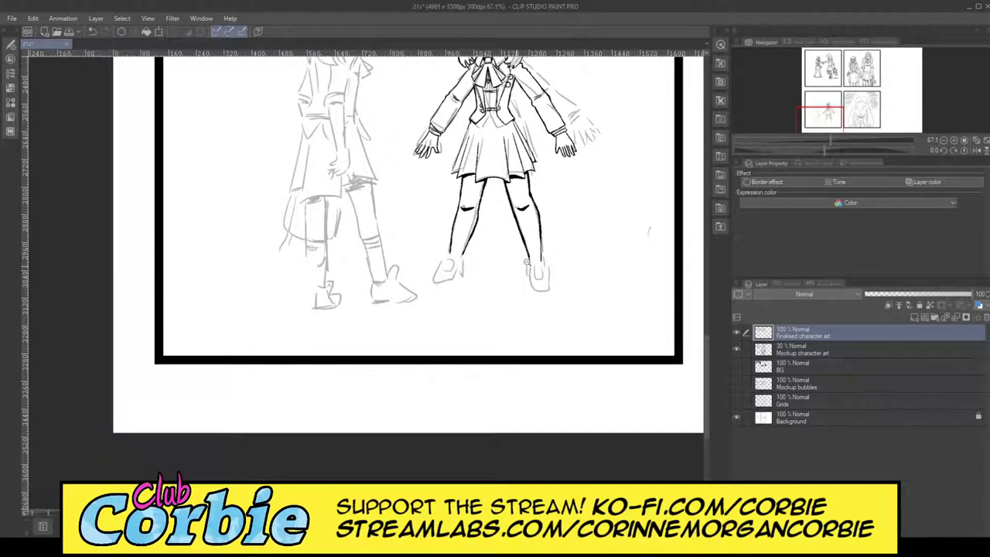
Ink two parallel sock-cuff lines across the girl's left-hand ankle, joining the leg's outer and inner lines.
{"action": "scroll", "coordinate": [507, 276], "scroll_direction": "up", "scroll_amount": 2}
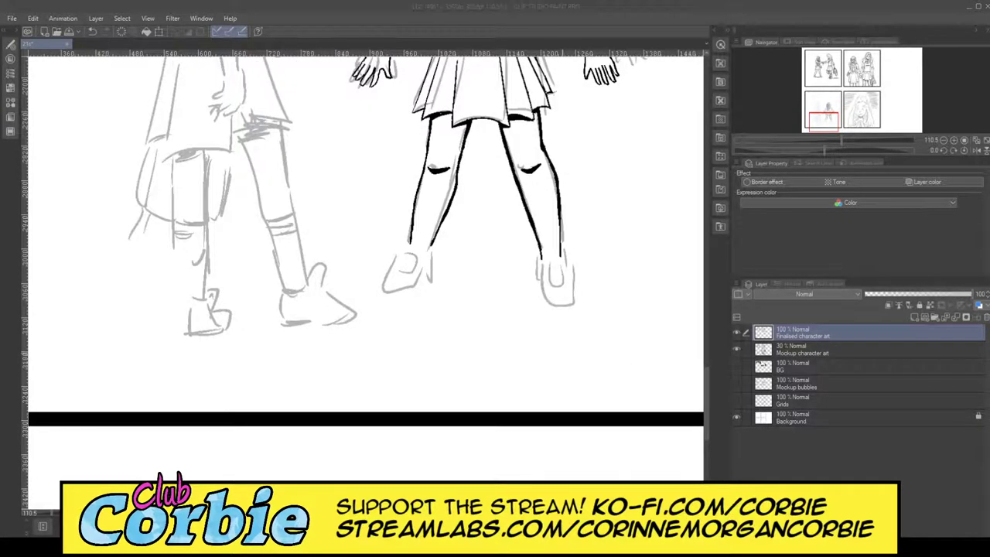
{"action": "scroll", "coordinate": [380, 249], "scroll_direction": "up", "scroll_amount": 4}
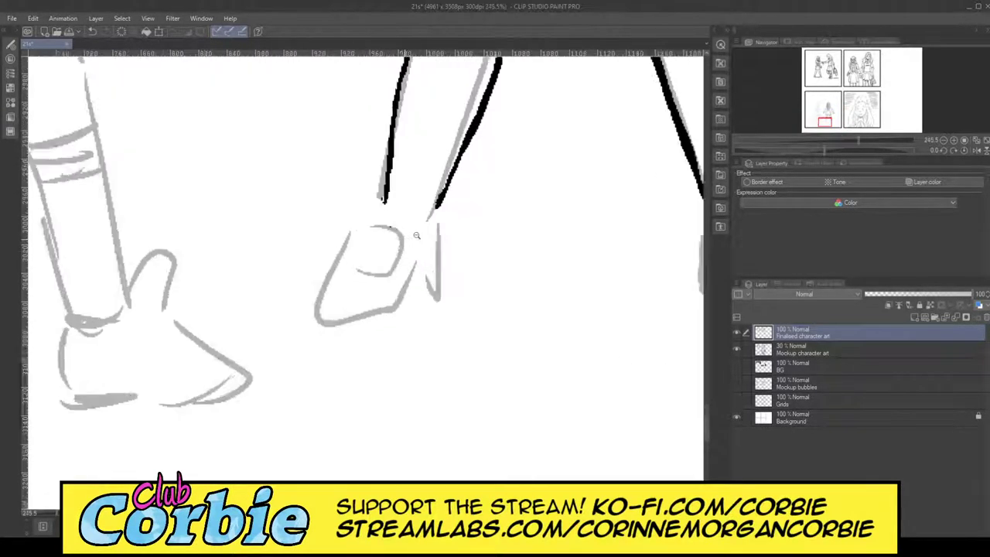
{"action": "scroll", "coordinate": [377, 229], "scroll_direction": "up", "scroll_amount": 2}
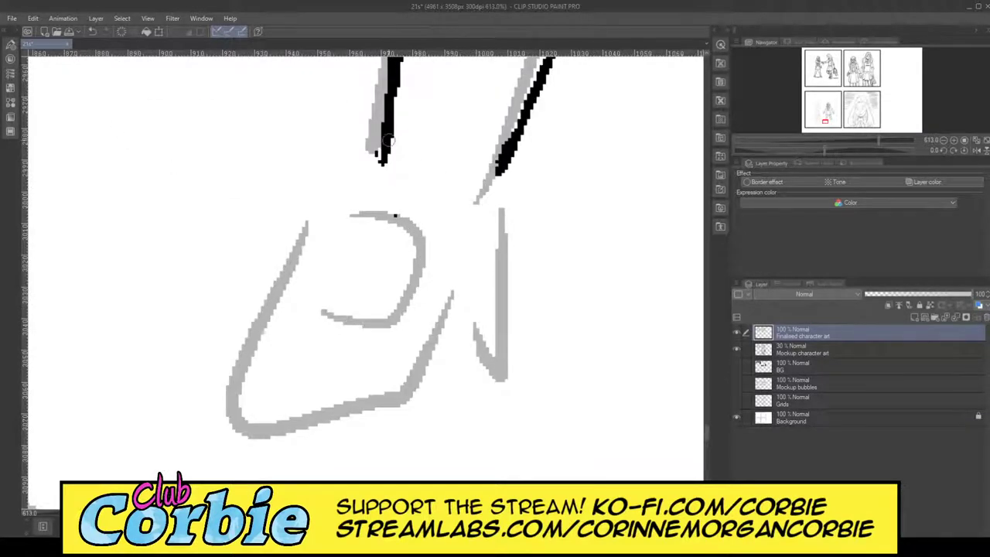
{"action": "left_click_drag", "start_coordinate": [389, 140], "coordinate": [498, 152]}
{"action": "mouse_move", "coordinate": [382, 161]}
{"action": "left_mouse_down"}
{"action": "mouse_move", "coordinate": [487, 176]}
{"action": "mouse_move", "coordinate": [506, 158]}
{"action": "left_mouse_up"}
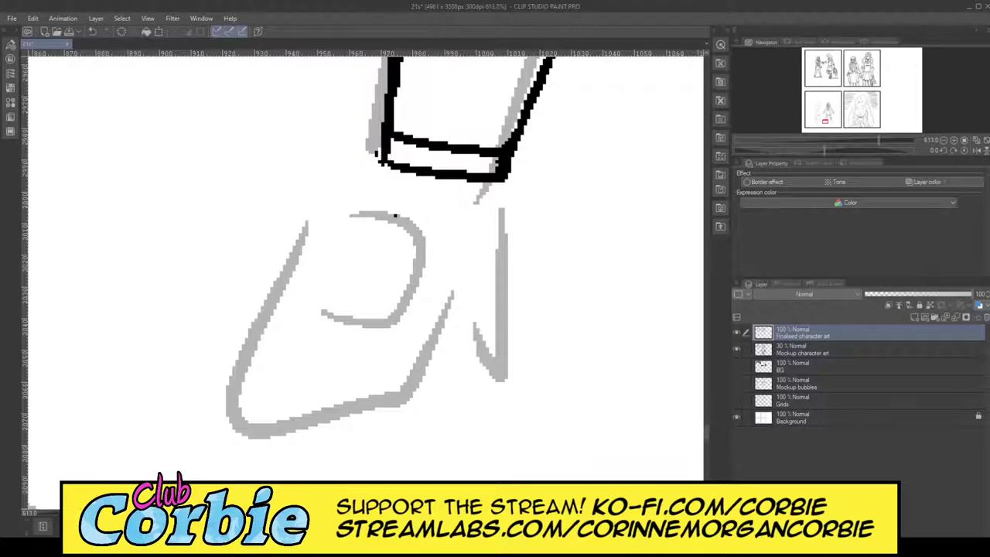
Ink two parallel sock-cuff lines across the right-hand ankle, closing the lower end of the leg.
{"action": "left_click_drag", "start_coordinate": [332, 513], "coordinate": [348, 513]}
{"action": "left_click_drag", "start_coordinate": [443, 201], "coordinate": [547, 189]}
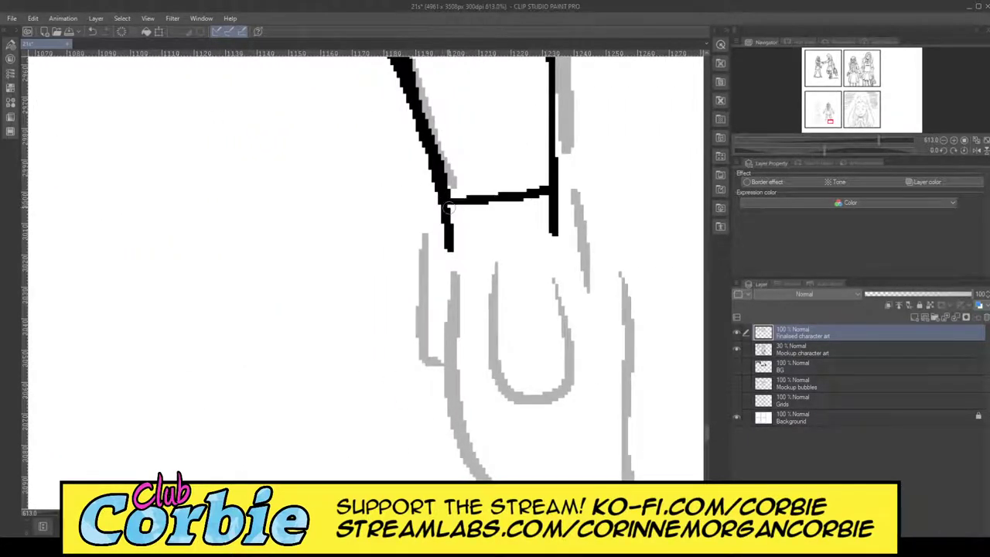
{"action": "mouse_move", "coordinate": [447, 205]}
{"action": "left_mouse_down"}
{"action": "mouse_move", "coordinate": [458, 237]}
{"action": "mouse_move", "coordinate": [551, 228]}
{"action": "left_mouse_up"}
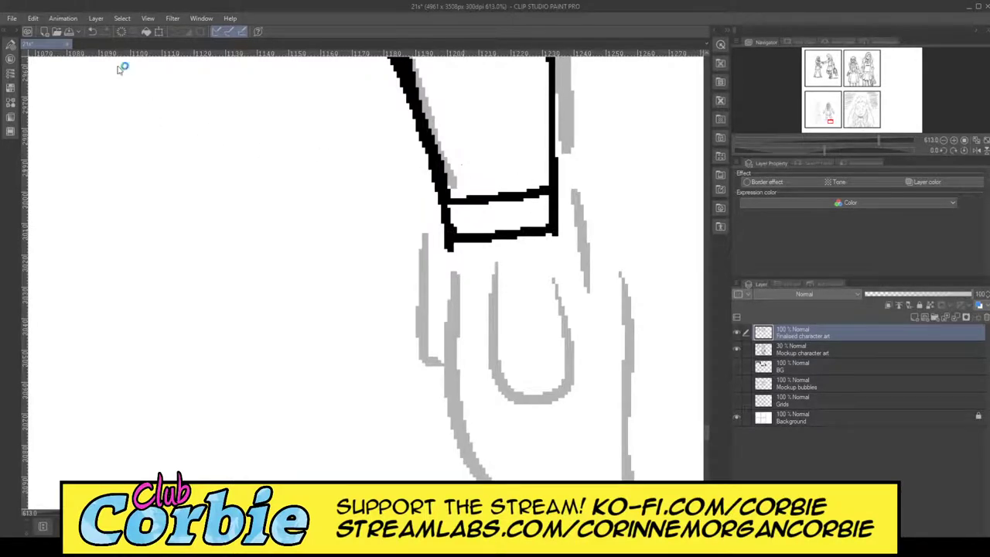
Ink the rounded shoe opening below the left-hand ankle cuff, curving around the foot and back up to the cuff.
{"action": "scroll", "coordinate": [486, 210], "scroll_direction": "down", "scroll_amount": 10}
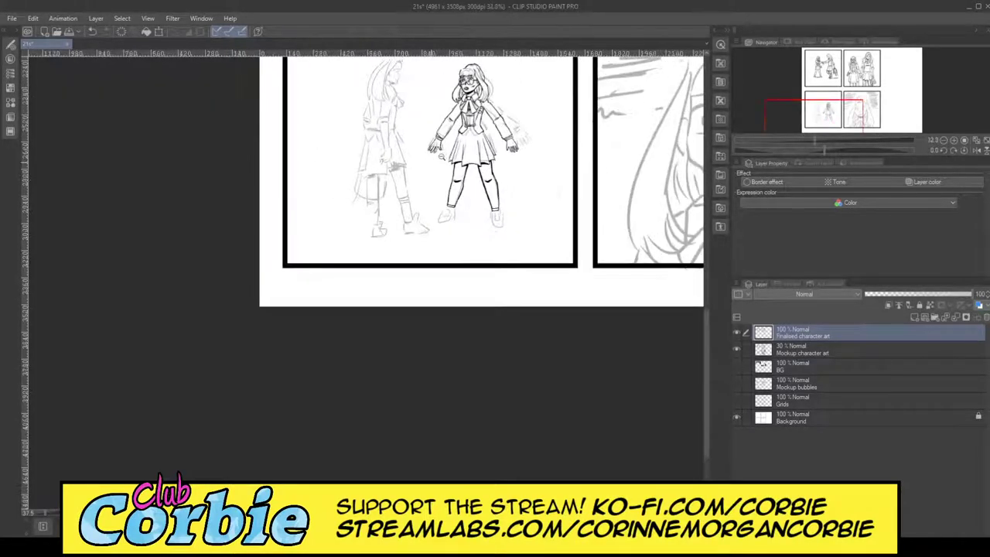
{"action": "scroll", "coordinate": [478, 223], "scroll_direction": "up", "scroll_amount": 8}
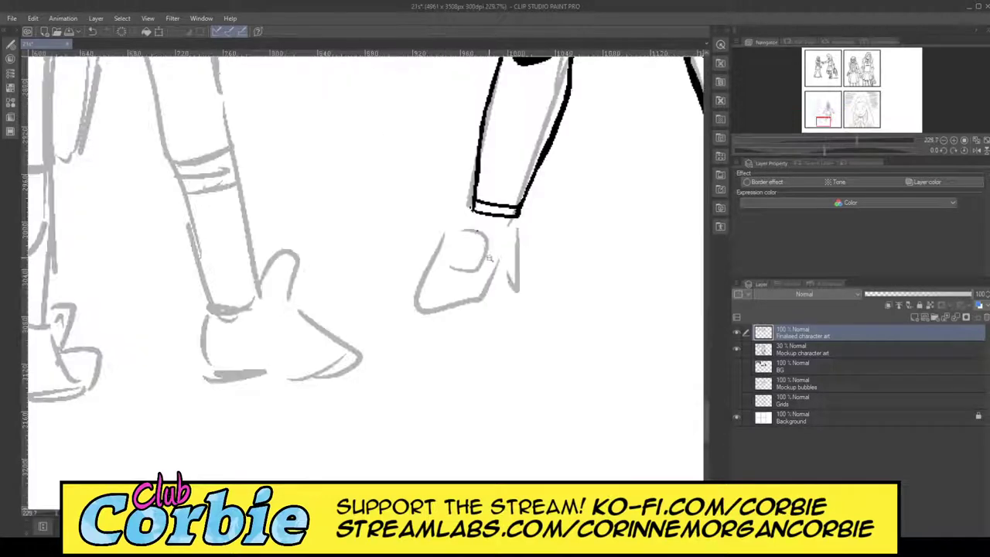
{"action": "scroll", "coordinate": [514, 243], "scroll_direction": "up", "scroll_amount": 2}
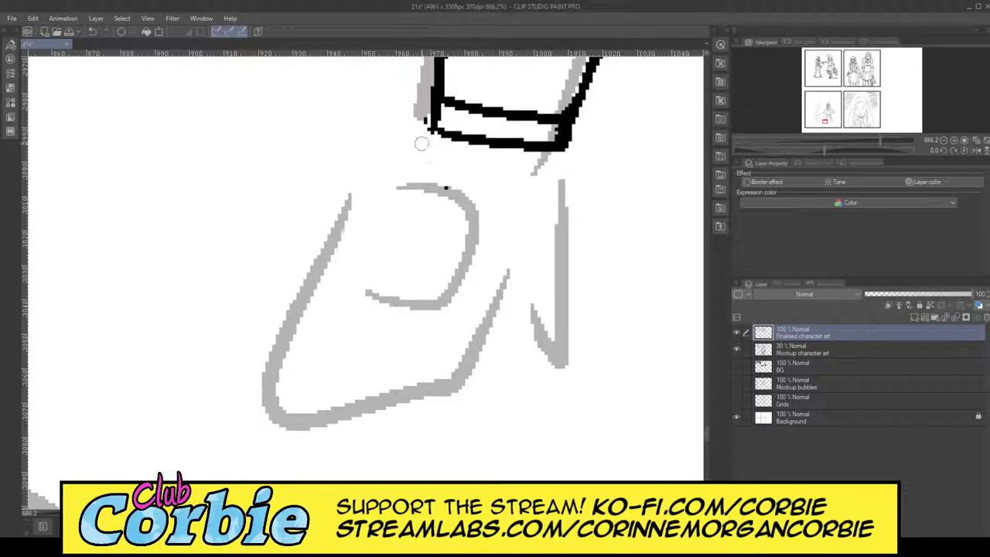
{"action": "mouse_move", "coordinate": [430, 132]}
{"action": "left_mouse_down"}
{"action": "mouse_move", "coordinate": [395, 255]}
{"action": "mouse_move", "coordinate": [458, 268]}
{"action": "mouse_move", "coordinate": [495, 240]}
{"action": "mouse_move", "coordinate": [504, 248]}
{"action": "mouse_move", "coordinate": [421, 262]}
{"action": "mouse_move", "coordinate": [398, 217]}
{"action": "mouse_move", "coordinate": [427, 136]}
{"action": "left_mouse_up"}
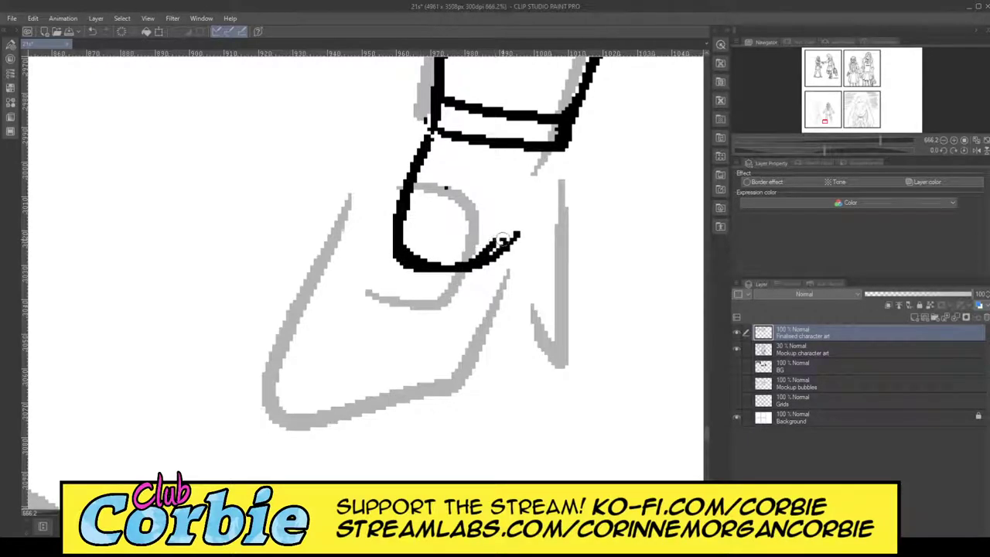
{"action": "mouse_move", "coordinate": [502, 240]}
{"action": "left_mouse_down"}
{"action": "mouse_move", "coordinate": [469, 263]}
{"action": "mouse_move", "coordinate": [422, 266]}
{"action": "left_mouse_up"}
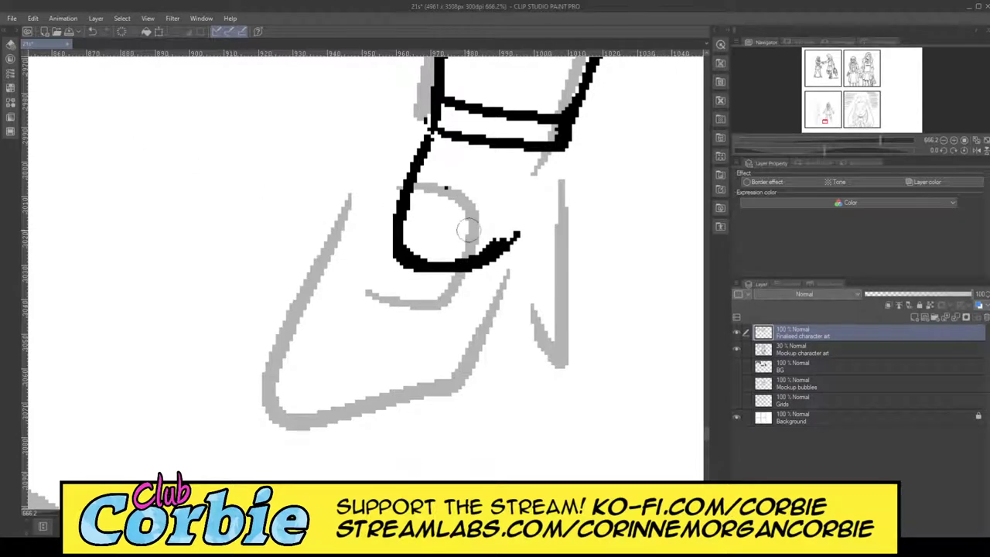
{"action": "key", "text": "ctrl+z"}
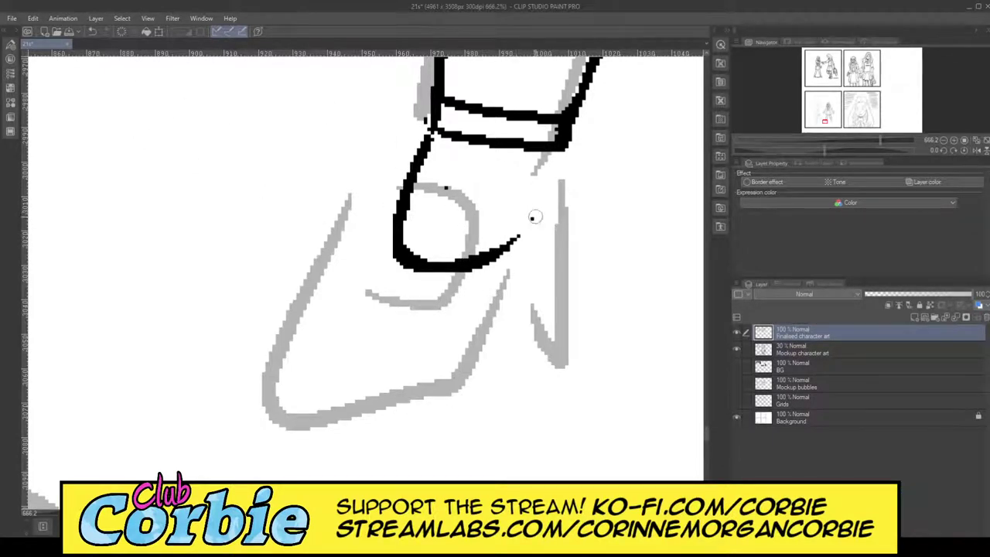
{"action": "mouse_move", "coordinate": [533, 215]}
{"action": "left_mouse_down"}
{"action": "mouse_move", "coordinate": [555, 150]}
{"action": "mouse_move", "coordinate": [521, 240]}
{"action": "mouse_move", "coordinate": [464, 263]}
{"action": "left_mouse_up"}
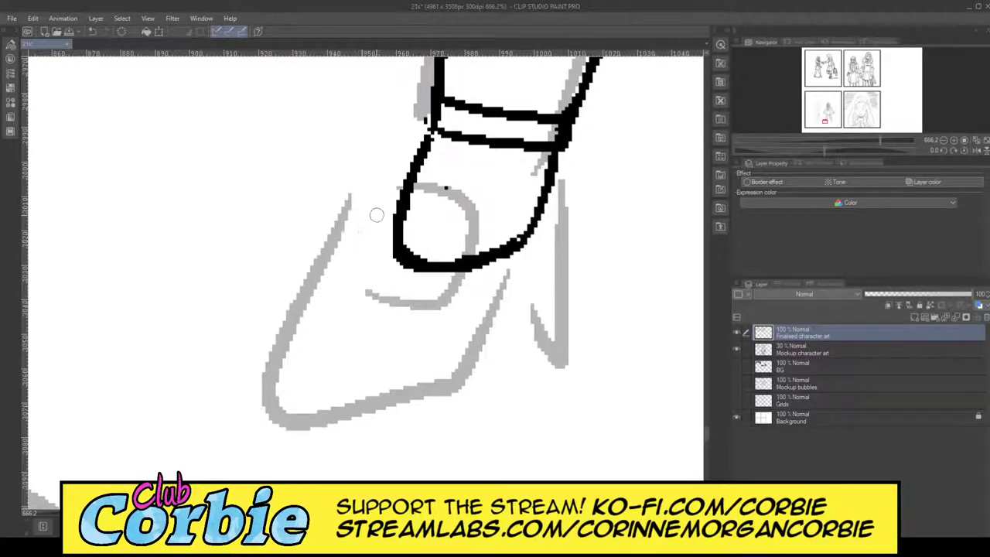
Ink the left-hand shoe's outer outline around the rounded toe and thicken its side line up to the ankle.
{"action": "mouse_move", "coordinate": [374, 219]}
{"action": "left_mouse_down"}
{"action": "mouse_move", "coordinate": [334, 338]}
{"action": "mouse_move", "coordinate": [354, 366]}
{"action": "mouse_move", "coordinate": [464, 373]}
{"action": "mouse_move", "coordinate": [523, 341]}
{"action": "left_mouse_up"}
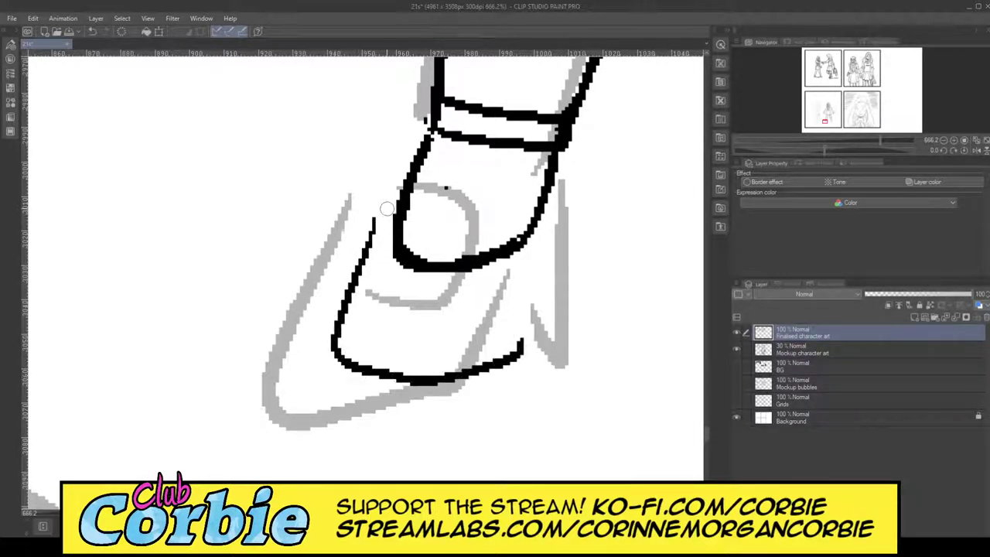
{"action": "mouse_move", "coordinate": [383, 220]}
{"action": "left_mouse_down"}
{"action": "mouse_move", "coordinate": [402, 174]}
{"action": "mouse_move", "coordinate": [339, 317]}
{"action": "mouse_move", "coordinate": [351, 363]}
{"action": "mouse_move", "coordinate": [391, 380]}
{"action": "mouse_move", "coordinate": [433, 377]}
{"action": "mouse_move", "coordinate": [487, 369]}
{"action": "mouse_move", "coordinate": [529, 339]}
{"action": "left_mouse_up"}
{"action": "mouse_move", "coordinate": [547, 224]}
{"action": "left_mouse_down"}
{"action": "mouse_move", "coordinate": [541, 313]}
{"action": "mouse_move", "coordinate": [520, 352]}
{"action": "left_mouse_up"}
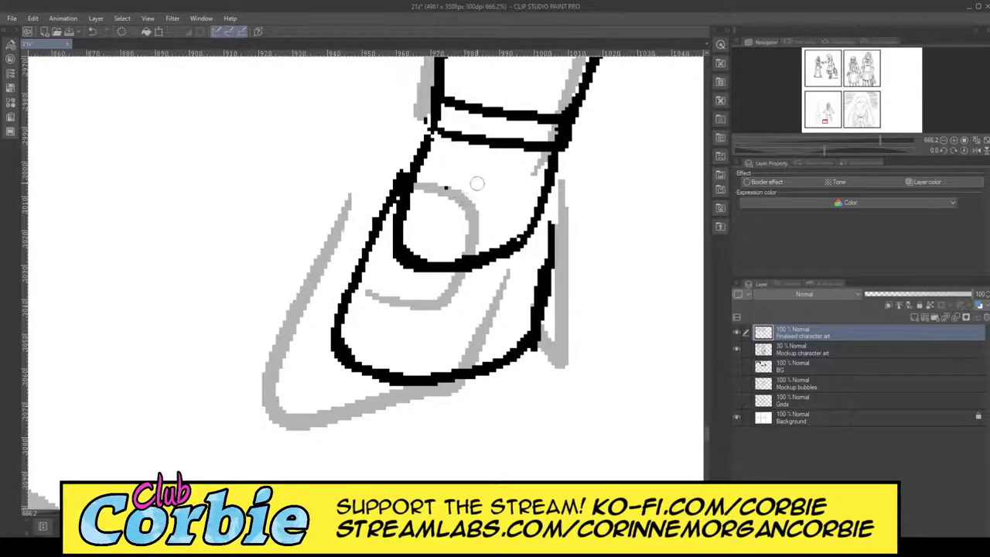
{"action": "left_click_drag", "start_coordinate": [399, 184], "coordinate": [436, 107]}
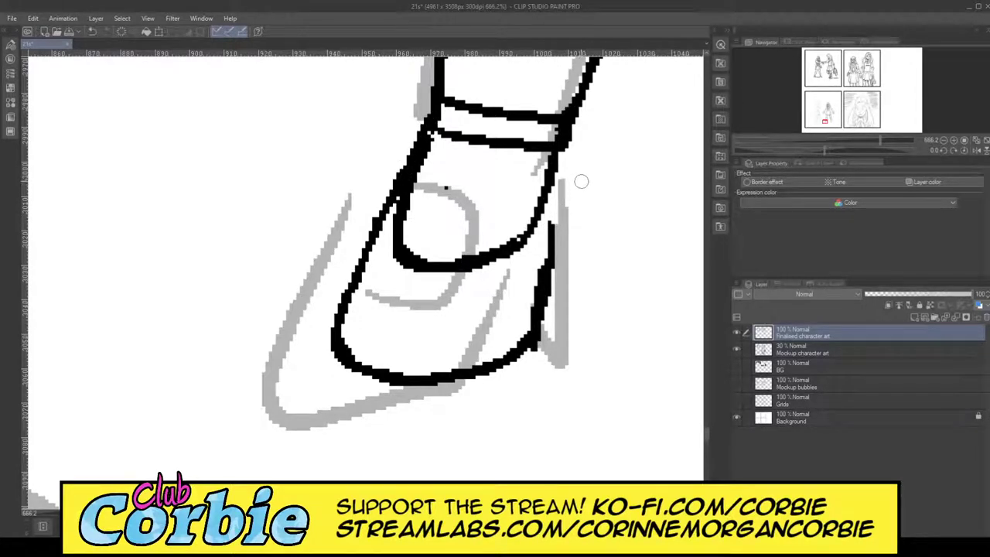
Ink the heel behind the left-hand shoe with a solid shadow beside it, and add a small oval button on the toe.
{"action": "left_click_drag", "start_coordinate": [580, 152], "coordinate": [584, 304]}
{"action": "mouse_move", "coordinate": [559, 210]}
{"action": "left_mouse_down"}
{"action": "mouse_move", "coordinate": [562, 307]}
{"action": "mouse_move", "coordinate": [558, 217]}
{"action": "mouse_move", "coordinate": [555, 304]}
{"action": "mouse_move", "coordinate": [546, 300]}
{"action": "mouse_move", "coordinate": [570, 308]}
{"action": "mouse_move", "coordinate": [584, 296]}
{"action": "mouse_move", "coordinate": [589, 189]}
{"action": "mouse_move", "coordinate": [587, 161]}
{"action": "mouse_move", "coordinate": [568, 134]}
{"action": "left_mouse_up"}
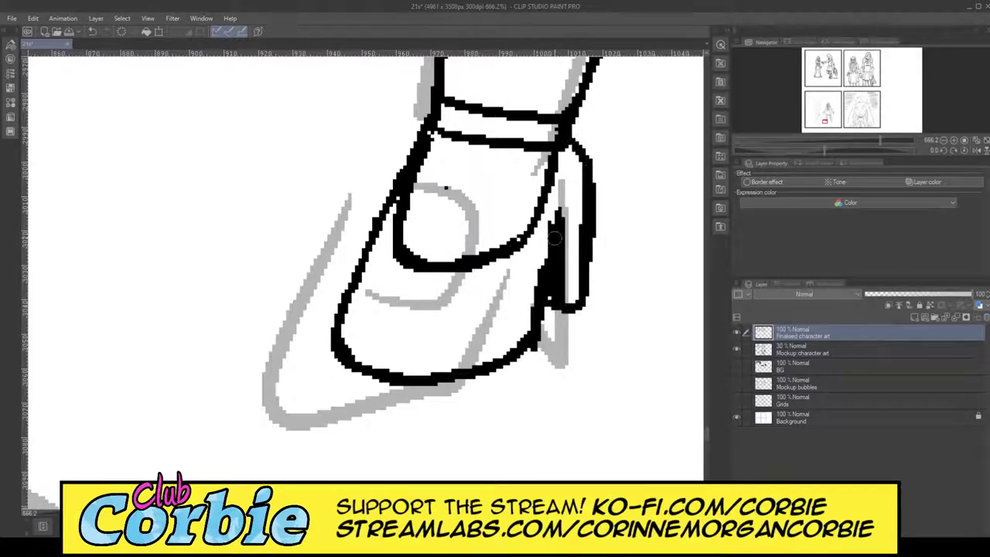
{"action": "mouse_move", "coordinate": [406, 284]}
{"action": "left_mouse_down"}
{"action": "mouse_move", "coordinate": [412, 310]}
{"action": "mouse_move", "coordinate": [430, 303]}
{"action": "mouse_move", "coordinate": [404, 287]}
{"action": "left_mouse_up"}
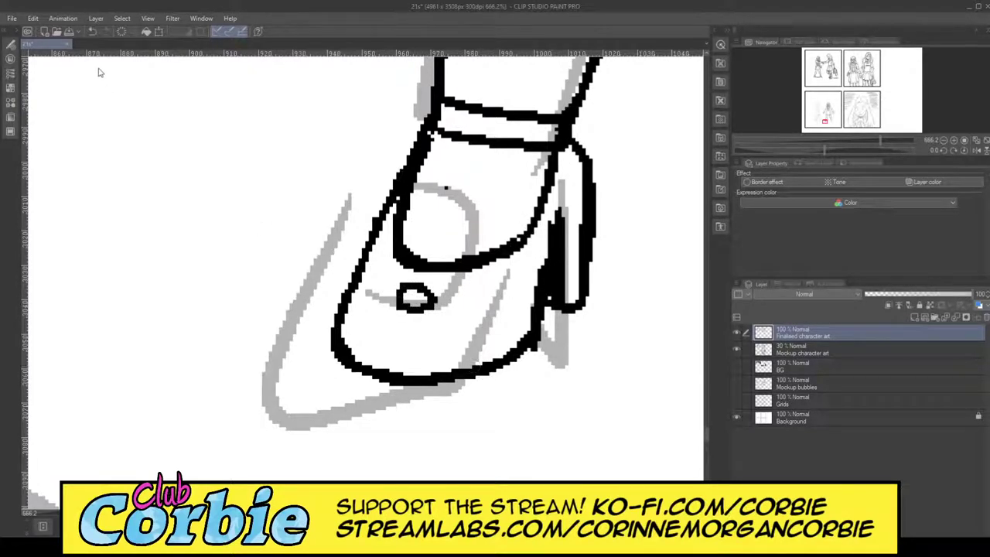
{"action": "left_click_drag", "start_coordinate": [358, 239], "coordinate": [489, 232]}
Erase the inked left-hand shoe below the ankle cuff and try a new slanted line down the side of the foot.
{"action": "scroll", "coordinate": [461, 248], "scroll_direction": "up", "scroll_amount": 5}
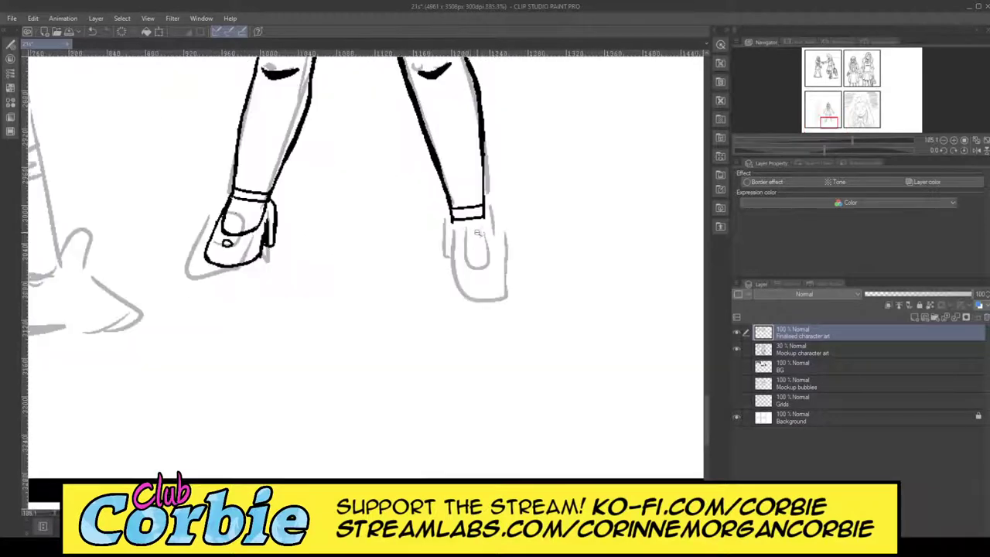
{"action": "scroll", "coordinate": [476, 244], "scroll_direction": "down", "scroll_amount": 4}
{"action": "scroll", "coordinate": [448, 141], "scroll_direction": "down", "scroll_amount": 4}
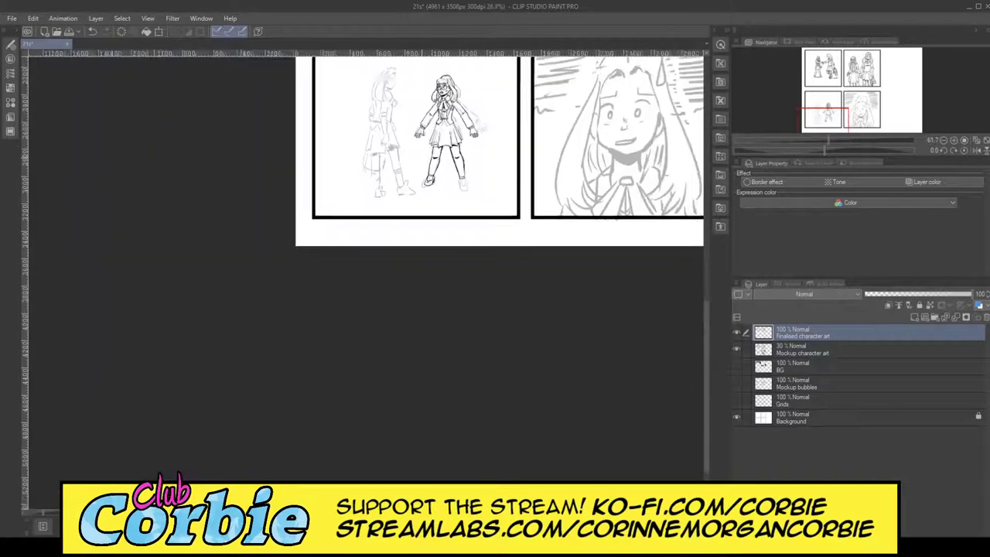
{"action": "scroll", "coordinate": [447, 128], "scroll_direction": "up", "scroll_amount": 4}
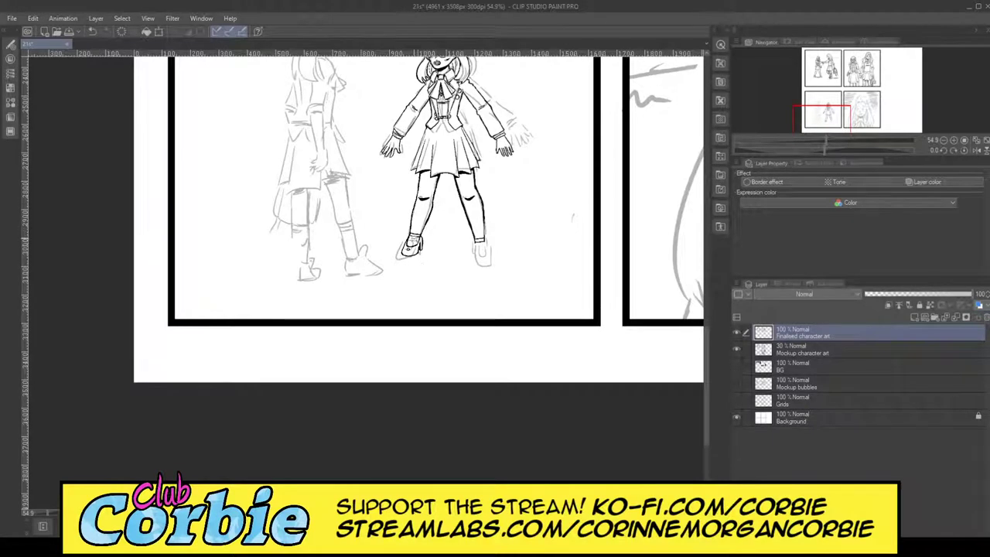
{"action": "scroll", "coordinate": [409, 249], "scroll_direction": "up", "scroll_amount": 8}
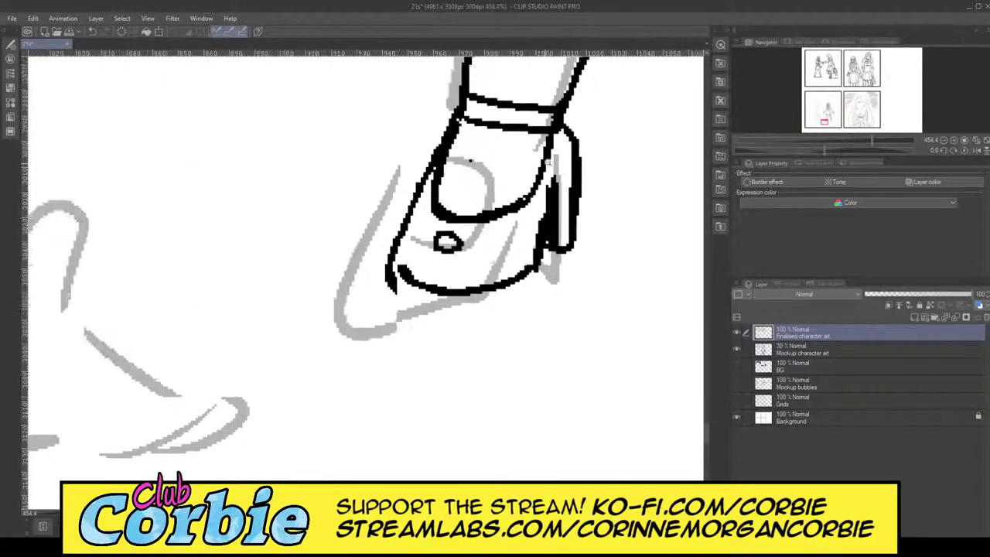
{"action": "scroll", "coordinate": [547, 163], "scroll_direction": "up", "scroll_amount": 1}
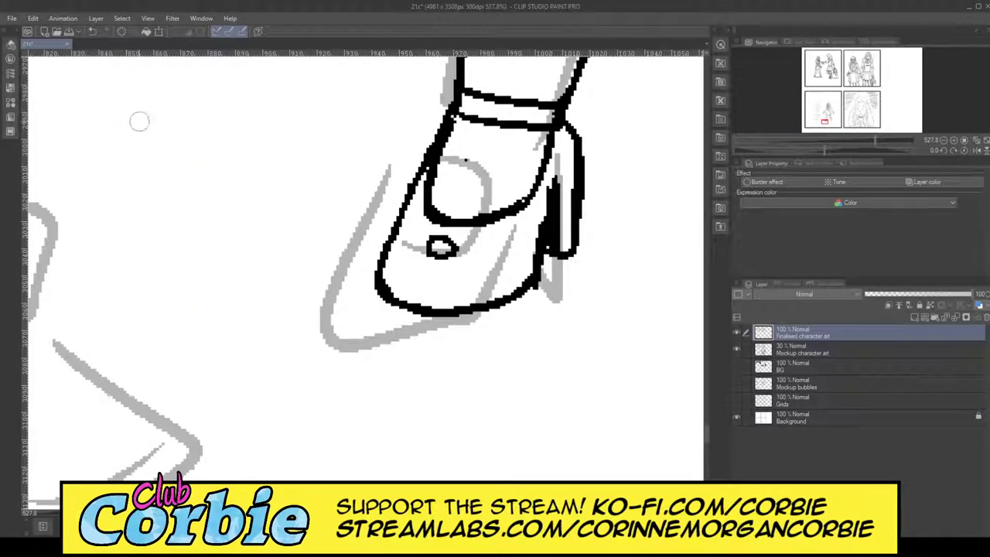
{"action": "left_click_drag", "start_coordinate": [456, 135], "coordinate": [442, 123]}
{"action": "left_click_drag", "start_coordinate": [536, 141], "coordinate": [502, 150]}
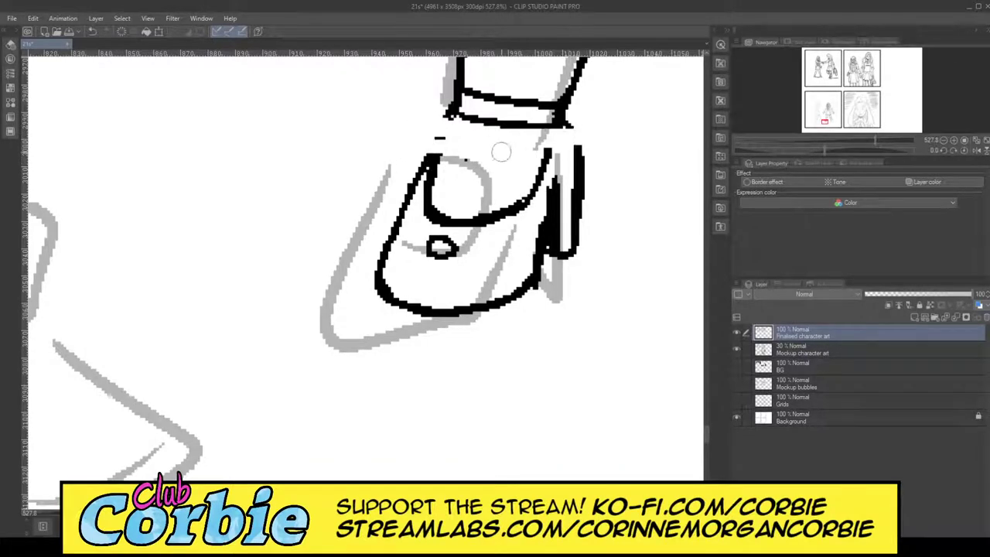
{"action": "mouse_move", "coordinate": [349, 287]}
{"action": "left_mouse_down"}
{"action": "mouse_move", "coordinate": [429, 158]}
{"action": "mouse_move", "coordinate": [416, 205]}
{"action": "mouse_move", "coordinate": [457, 205]}
{"action": "mouse_move", "coordinate": [445, 285]}
{"action": "mouse_move", "coordinate": [420, 274]}
{"action": "mouse_move", "coordinate": [394, 348]}
{"action": "mouse_move", "coordinate": [392, 330]}
{"action": "mouse_move", "coordinate": [416, 317]}
{"action": "mouse_move", "coordinate": [444, 224]}
{"action": "mouse_move", "coordinate": [521, 186]}
{"action": "mouse_move", "coordinate": [550, 211]}
{"action": "mouse_move", "coordinate": [546, 241]}
{"action": "mouse_move", "coordinate": [502, 295]}
{"action": "mouse_move", "coordinate": [496, 267]}
{"action": "mouse_move", "coordinate": [538, 152]}
{"action": "mouse_move", "coordinate": [545, 257]}
{"action": "mouse_move", "coordinate": [496, 315]}
{"action": "mouse_move", "coordinate": [556, 136]}
{"action": "mouse_move", "coordinate": [579, 132]}
{"action": "mouse_move", "coordinate": [570, 261]}
{"action": "left_mouse_up"}
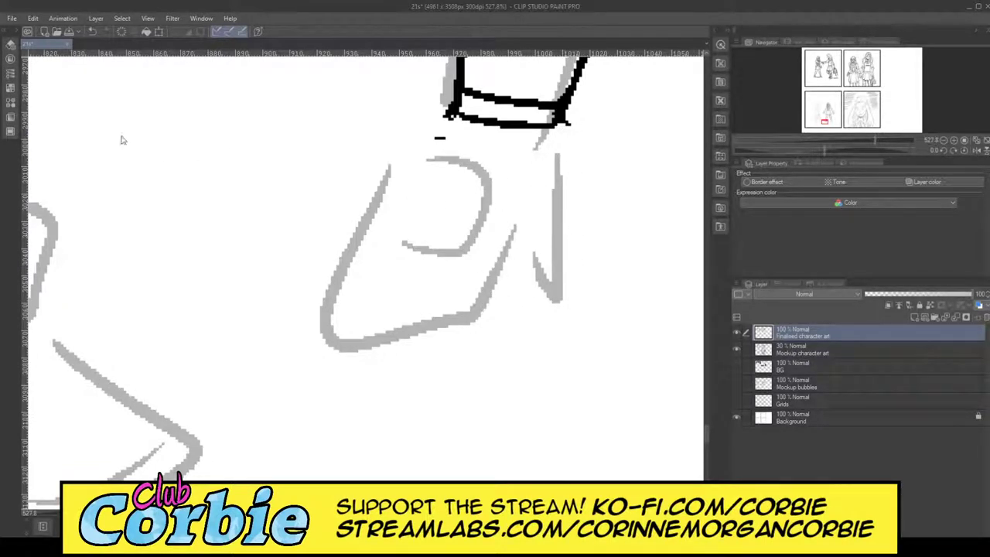
{"action": "left_click_drag", "start_coordinate": [447, 147], "coordinate": [409, 255]}
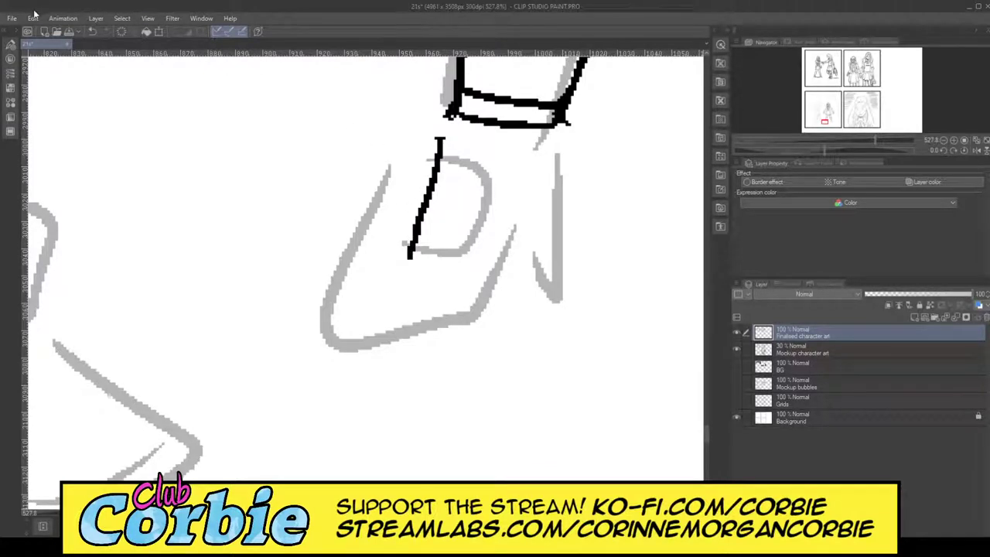
{"action": "key", "text": "ctrl+z"}
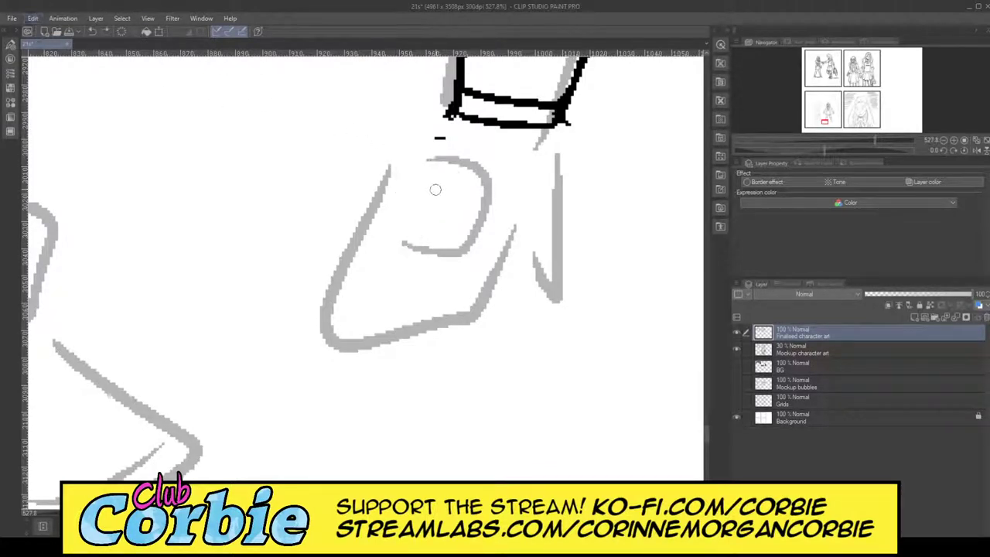
Thicken the lower stretch of the right-hand leg's outer line down to the ankle cuff.
{"action": "scroll", "coordinate": [309, 321], "scroll_direction": "down", "scroll_amount": 10}
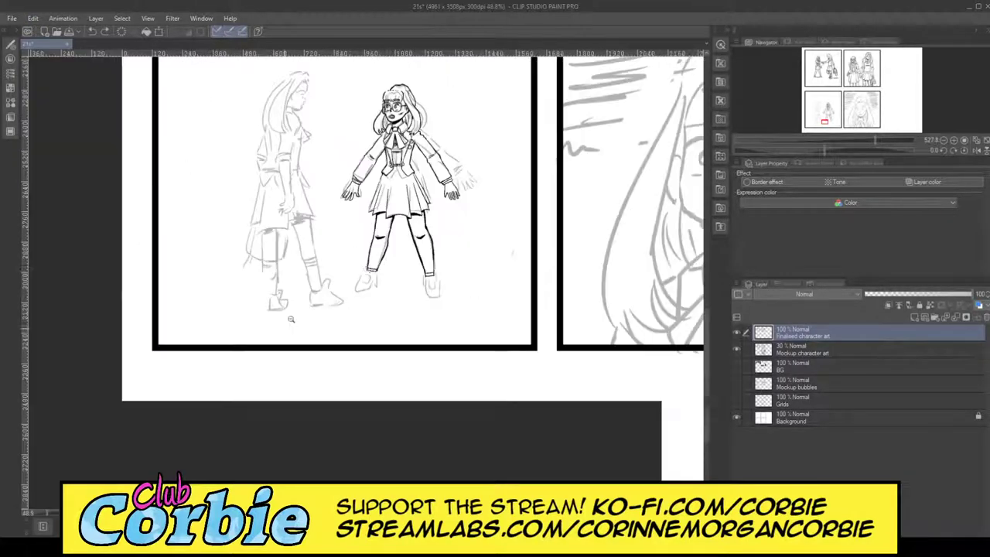
{"action": "scroll", "coordinate": [391, 259], "scroll_direction": "up", "scroll_amount": 3}
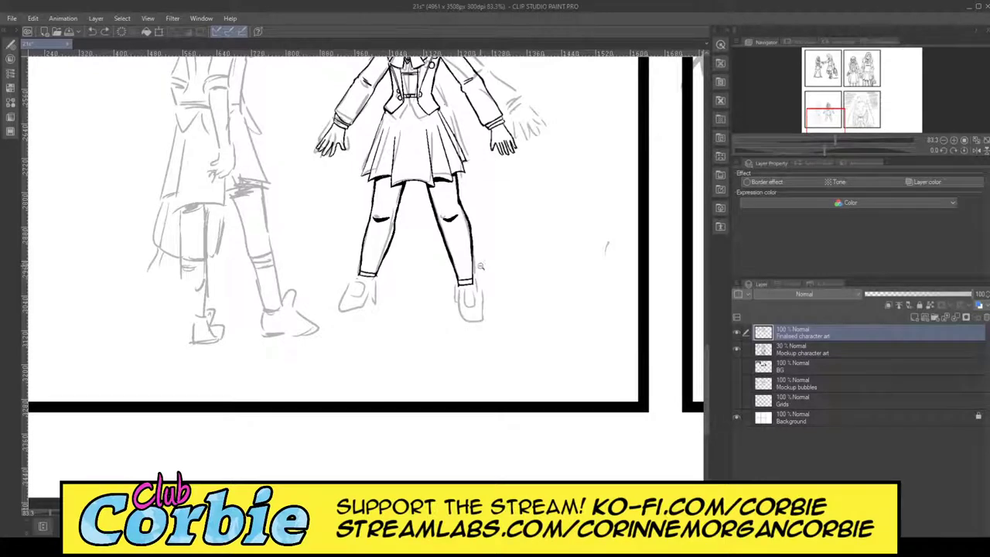
{"action": "scroll", "coordinate": [510, 227], "scroll_direction": "up", "scroll_amount": 5}
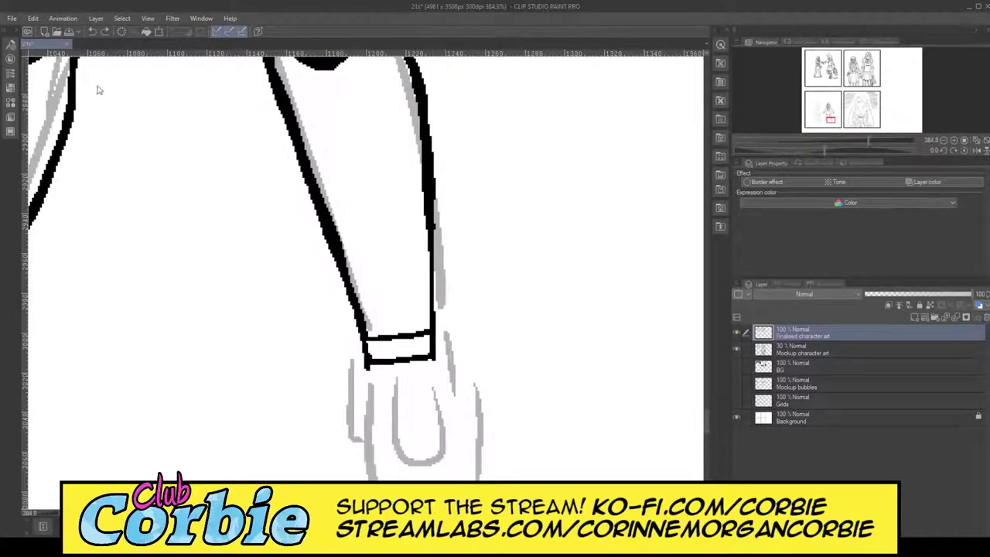
{"action": "left_click_drag", "start_coordinate": [427, 273], "coordinate": [431, 319]}
{"action": "left_click_drag", "start_coordinate": [433, 207], "coordinate": [433, 295]}
{"action": "scroll", "coordinate": [445, 203], "scroll_direction": "down", "scroll_amount": 5}
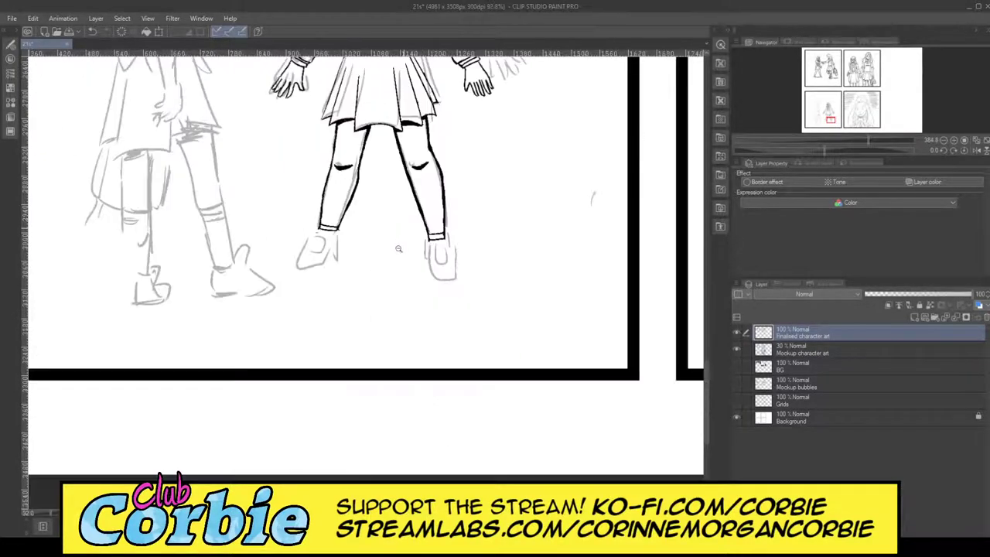
Erase both cuff lines across the left-hand ankle, leaving the two leg lines open at the bottom.
{"action": "scroll", "coordinate": [328, 232], "scroll_direction": "up", "scroll_amount": 3}
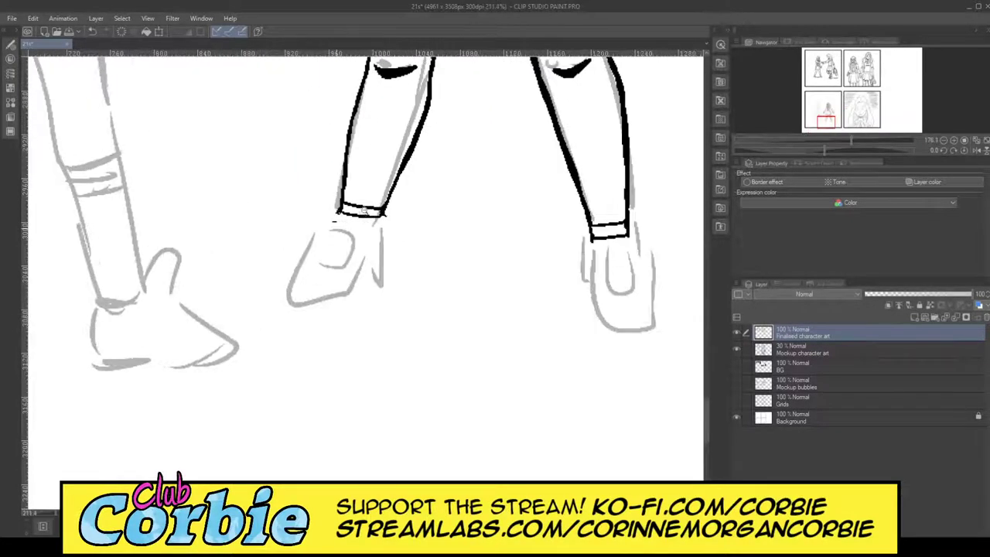
{"action": "scroll", "coordinate": [333, 228], "scroll_direction": "up", "scroll_amount": 3}
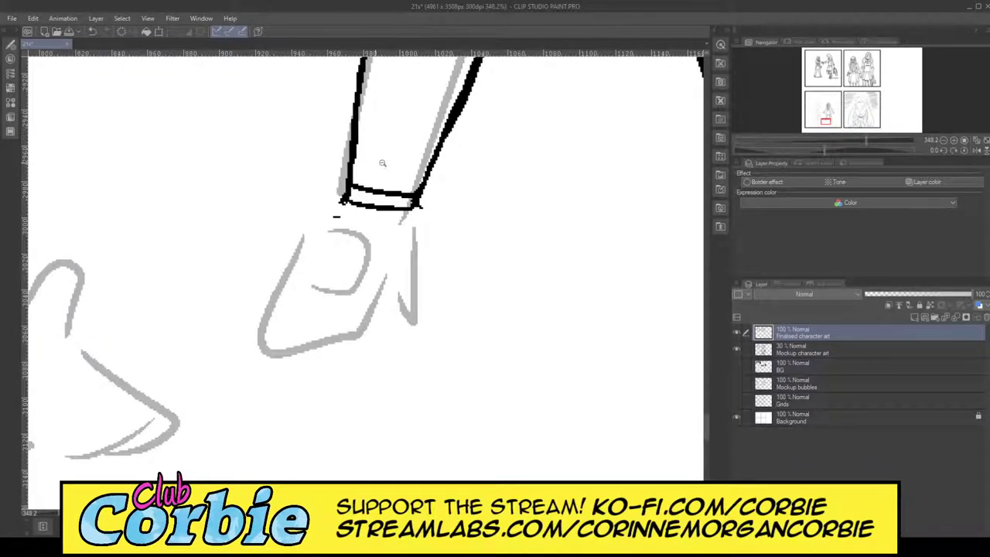
{"action": "scroll", "coordinate": [383, 163], "scroll_direction": "up", "scroll_amount": 2}
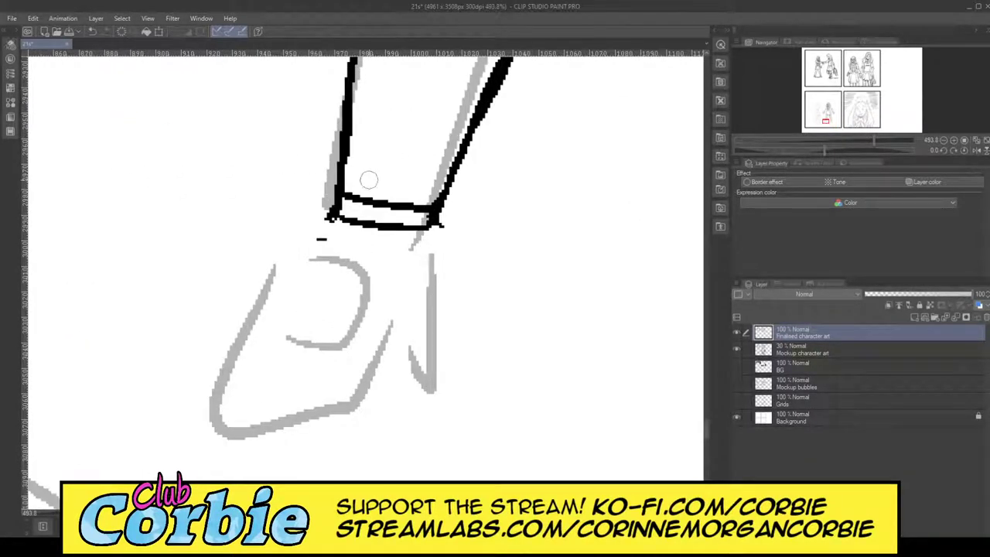
{"action": "mouse_move", "coordinate": [369, 202]}
{"action": "left_mouse_down"}
{"action": "mouse_move", "coordinate": [346, 231]}
{"action": "mouse_move", "coordinate": [356, 163]}
{"action": "mouse_move", "coordinate": [357, 233]}
{"action": "mouse_move", "coordinate": [375, 223]}
{"action": "mouse_move", "coordinate": [375, 246]}
{"action": "mouse_move", "coordinate": [416, 241]}
{"action": "mouse_move", "coordinate": [425, 219]}
{"action": "mouse_move", "coordinate": [411, 259]}
{"action": "left_mouse_up"}
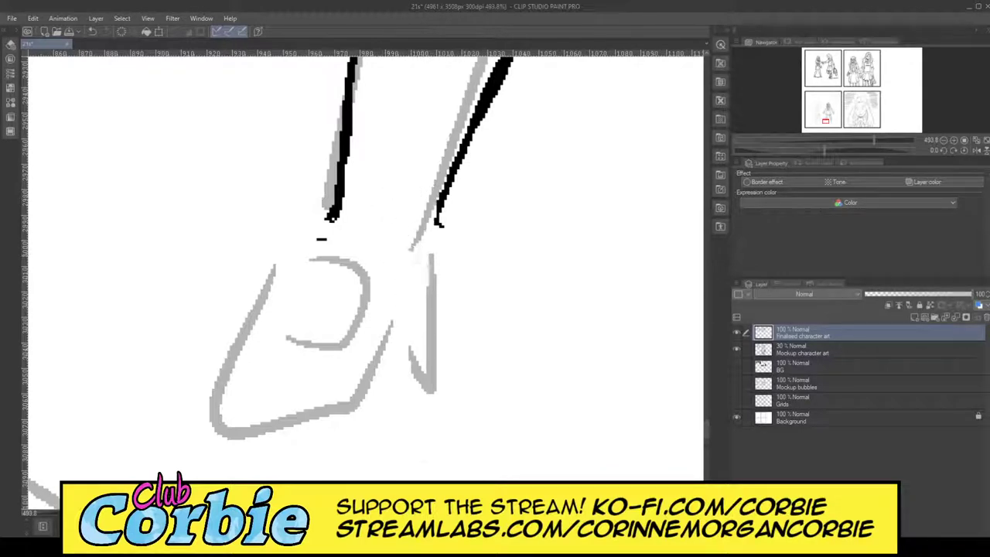
Erase both cuff lines across the right-hand ankle, leaving its two leg lines open at the bottom.
{"action": "mouse_move", "coordinate": [193, 513]}
{"action": "left_mouse_down"}
{"action": "mouse_move", "coordinate": [233, 513]}
{"action": "mouse_move", "coordinate": [221, 513]}
{"action": "left_mouse_up"}
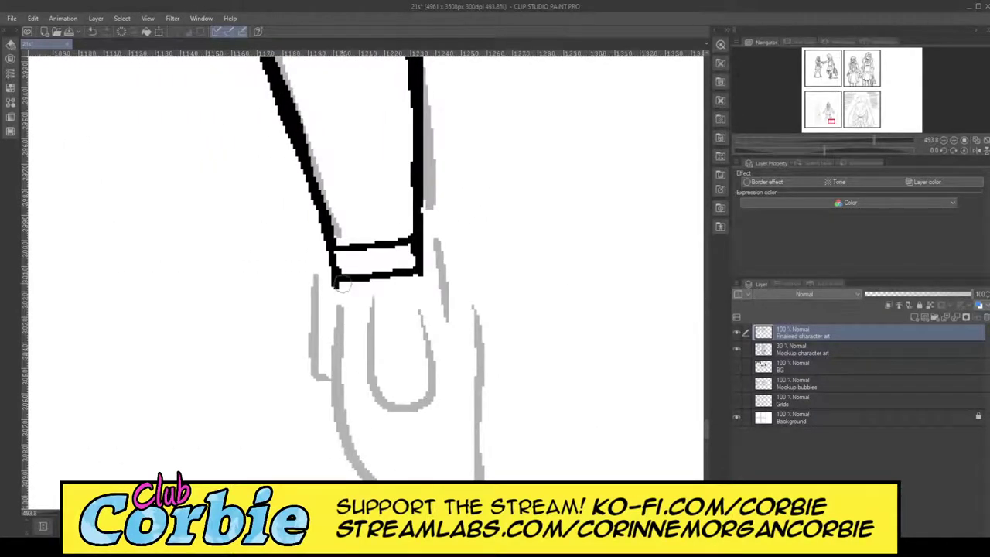
{"action": "mouse_move", "coordinate": [343, 285]}
{"action": "left_mouse_down"}
{"action": "mouse_move", "coordinate": [344, 244]}
{"action": "mouse_move", "coordinate": [356, 312]}
{"action": "mouse_move", "coordinate": [357, 207]}
{"action": "mouse_move", "coordinate": [374, 209]}
{"action": "mouse_move", "coordinate": [399, 283]}
{"action": "mouse_move", "coordinate": [404, 221]}
{"action": "left_mouse_up"}
{"action": "scroll", "coordinate": [265, 409], "scroll_direction": "left", "scroll_amount": 8}
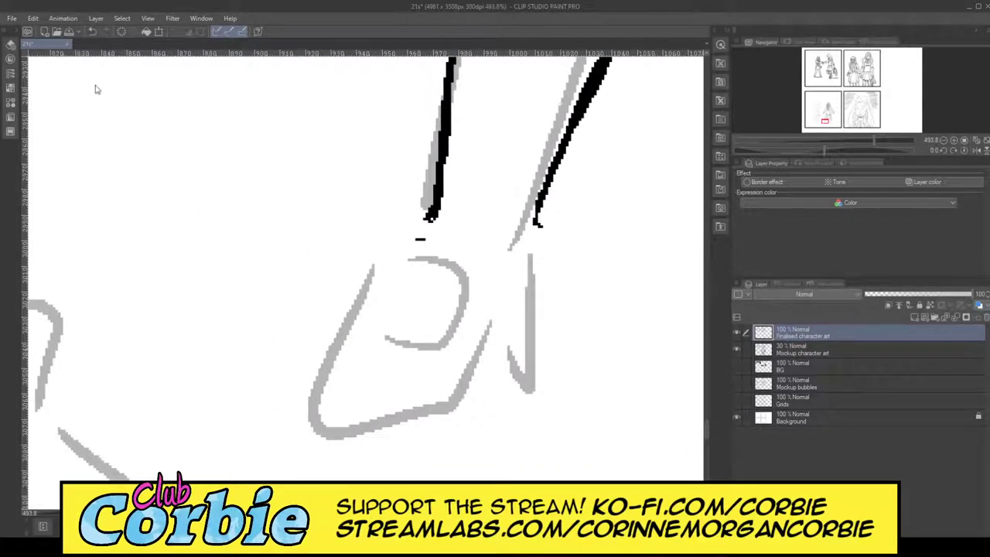
Ink a new left-hand shoe outline from the ankle around a rounded toe, thickening it and joining it to both leg lines.
{"action": "key", "text": "p"}
{"action": "mouse_move", "coordinate": [428, 232]}
{"action": "left_mouse_down"}
{"action": "mouse_move", "coordinate": [411, 292]}
{"action": "mouse_move", "coordinate": [336, 400]}
{"action": "mouse_move", "coordinate": [343, 430]}
{"action": "mouse_move", "coordinate": [464, 435]}
{"action": "left_mouse_up"}
{"action": "mouse_move", "coordinate": [508, 298]}
{"action": "left_mouse_down"}
{"action": "mouse_move", "coordinate": [498, 368]}
{"action": "mouse_move", "coordinate": [469, 431]}
{"action": "mouse_move", "coordinate": [368, 435]}
{"action": "mouse_move", "coordinate": [338, 408]}
{"action": "left_mouse_up"}
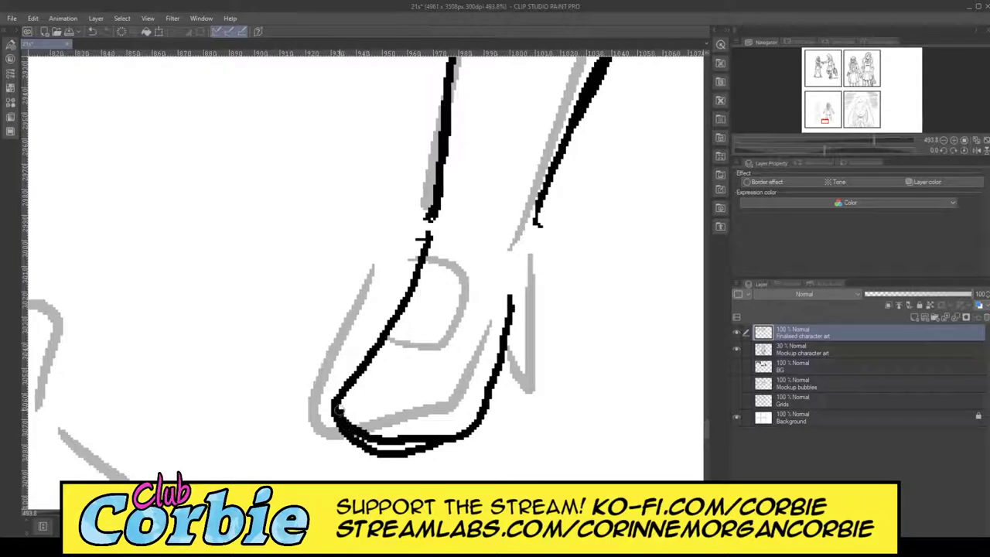
{"action": "mouse_move", "coordinate": [428, 221]}
{"action": "left_mouse_down"}
{"action": "mouse_move", "coordinate": [421, 257]}
{"action": "mouse_move", "coordinate": [354, 385]}
{"action": "mouse_move", "coordinate": [345, 435]}
{"action": "mouse_move", "coordinate": [397, 455]}
{"action": "mouse_move", "coordinate": [473, 436]}
{"action": "left_mouse_up"}
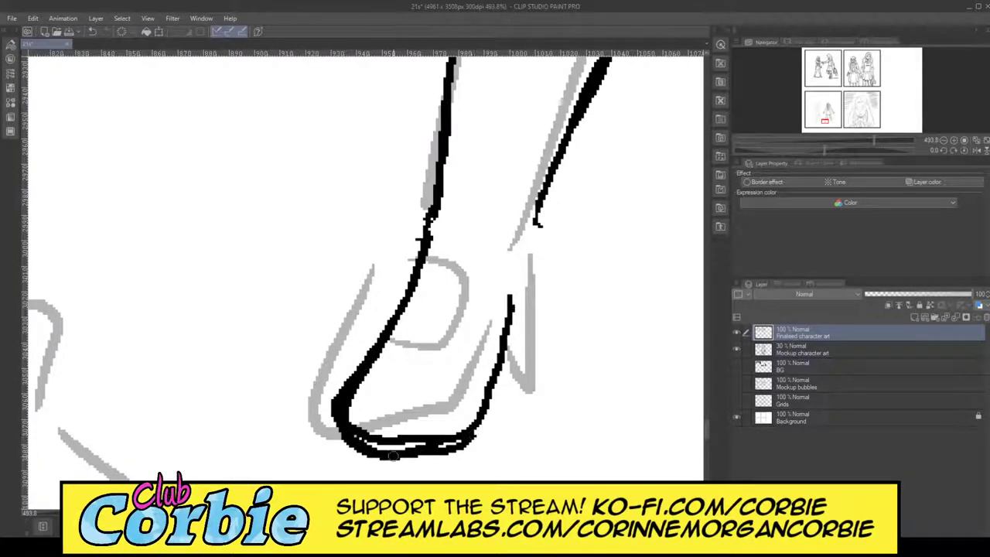
{"action": "mouse_move", "coordinate": [395, 455]}
{"action": "left_mouse_down"}
{"action": "mouse_move", "coordinate": [340, 436]}
{"action": "mouse_move", "coordinate": [335, 409]}
{"action": "mouse_move", "coordinate": [335, 422]}
{"action": "mouse_move", "coordinate": [371, 450]}
{"action": "mouse_move", "coordinate": [432, 451]}
{"action": "mouse_move", "coordinate": [365, 439]}
{"action": "left_mouse_up"}
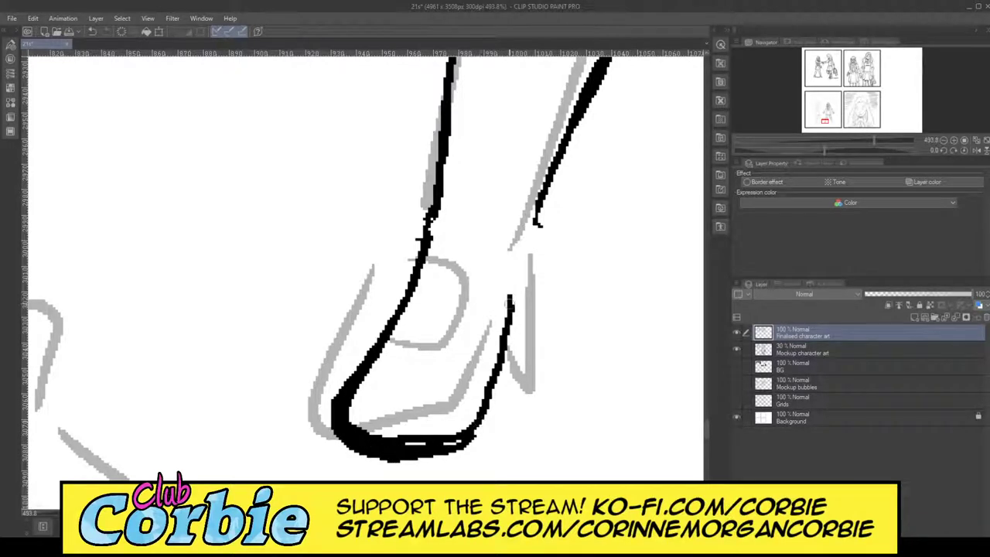
{"action": "mouse_move", "coordinate": [510, 311]}
{"action": "left_mouse_down"}
{"action": "mouse_move", "coordinate": [561, 124]}
{"action": "mouse_move", "coordinate": [467, 430]}
{"action": "left_mouse_up"}
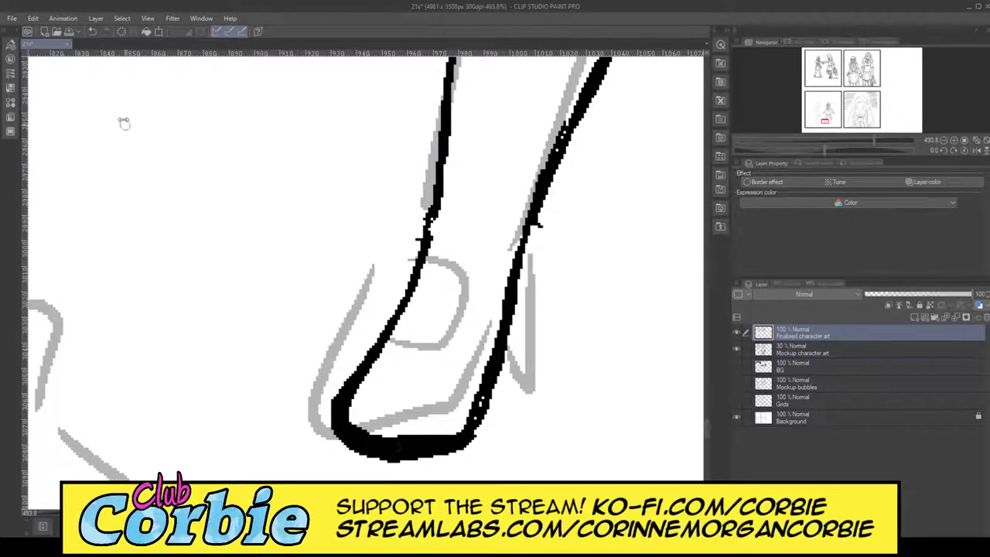
Thin the toe and sole line of the left-hand shoe by erasing along its inside edge.
{"action": "left_click_drag", "start_coordinate": [399, 288], "coordinate": [346, 311]}
{"action": "left_click_drag", "start_coordinate": [442, 213], "coordinate": [455, 272]}
{"action": "scroll", "coordinate": [420, 286], "scroll_direction": "up", "scroll_amount": 4}
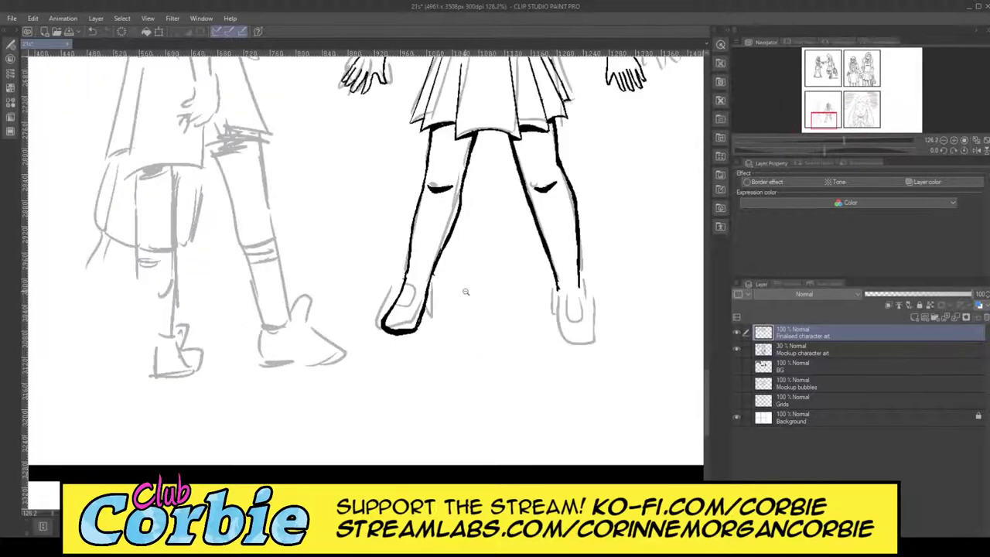
{"action": "scroll", "coordinate": [378, 302], "scroll_direction": "up", "scroll_amount": 5}
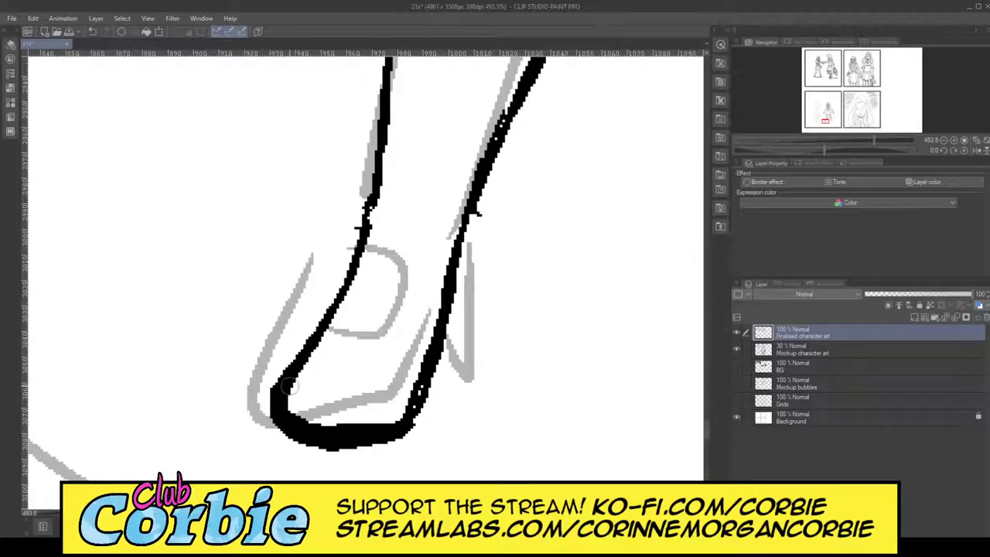
{"action": "mouse_move", "coordinate": [290, 386]}
{"action": "left_mouse_down"}
{"action": "mouse_move", "coordinate": [287, 406]}
{"action": "mouse_move", "coordinate": [292, 383]}
{"action": "mouse_move", "coordinate": [309, 432]}
{"action": "mouse_move", "coordinate": [371, 424]}
{"action": "mouse_move", "coordinate": [405, 394]}
{"action": "left_mouse_up"}
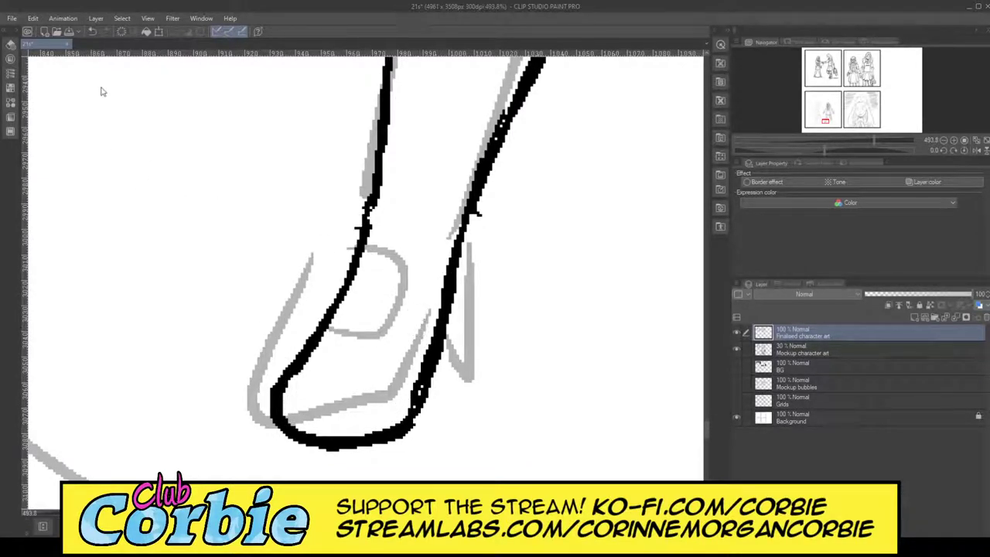
Ink a tall, narrow heel behind the left-hand shoe and erase its interior so only the outline remains.
{"action": "left_click_drag", "start_coordinate": [458, 266], "coordinate": [452, 385]}
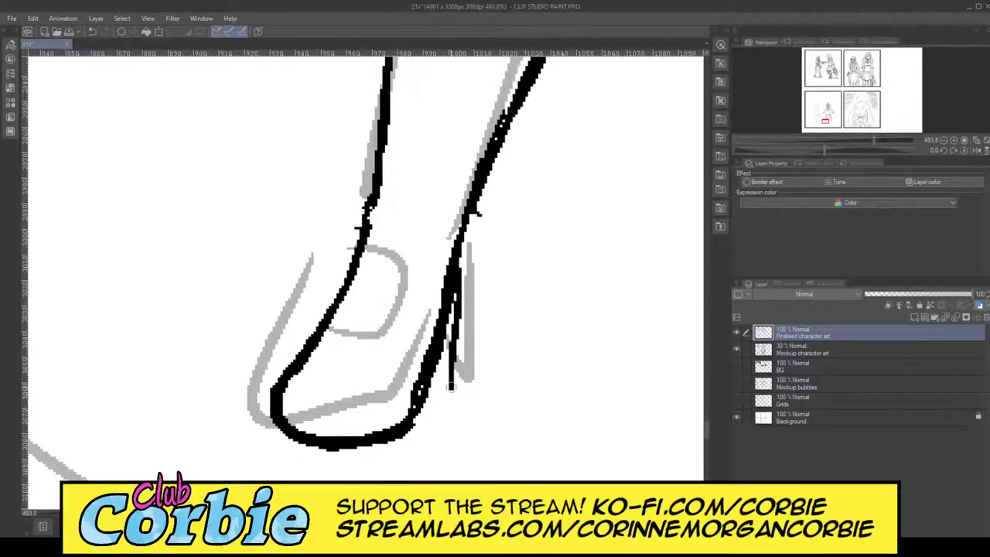
{"action": "mouse_move", "coordinate": [460, 269]}
{"action": "left_mouse_down"}
{"action": "mouse_move", "coordinate": [456, 375]}
{"action": "mouse_move", "coordinate": [438, 369]}
{"action": "mouse_move", "coordinate": [435, 348]}
{"action": "mouse_move", "coordinate": [435, 383]}
{"action": "mouse_move", "coordinate": [440, 364]}
{"action": "mouse_move", "coordinate": [440, 390]}
{"action": "mouse_move", "coordinate": [453, 393]}
{"action": "mouse_move", "coordinate": [465, 375]}
{"action": "mouse_move", "coordinate": [469, 311]}
{"action": "mouse_move", "coordinate": [466, 246]}
{"action": "mouse_move", "coordinate": [458, 385]}
{"action": "mouse_move", "coordinate": [467, 252]}
{"action": "mouse_move", "coordinate": [468, 227]}
{"action": "left_mouse_up"}
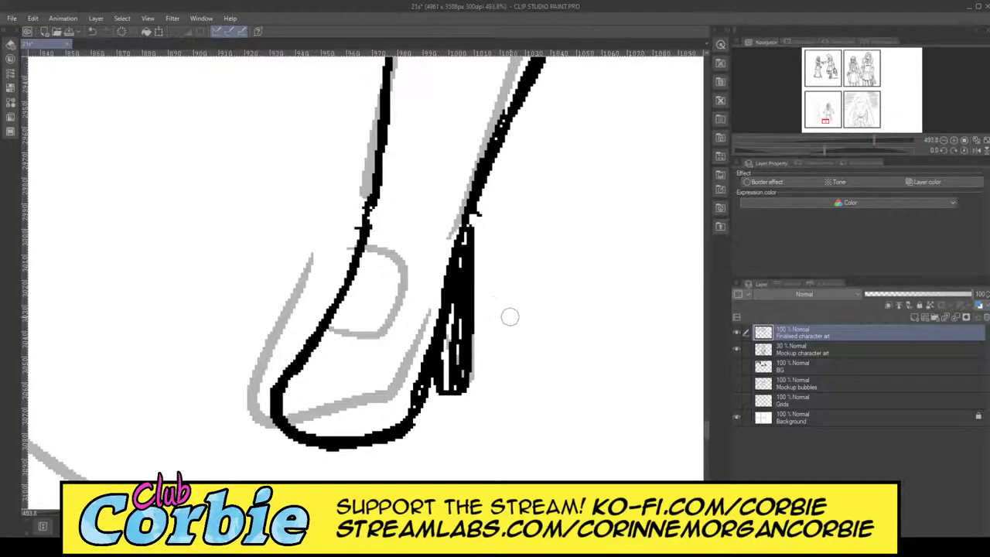
{"action": "left_click_drag", "start_coordinate": [460, 261], "coordinate": [445, 383]}
{"action": "mouse_move", "coordinate": [452, 285]}
{"action": "left_mouse_down"}
{"action": "mouse_move", "coordinate": [457, 384]}
{"action": "mouse_move", "coordinate": [455, 370]}
{"action": "left_mouse_up"}
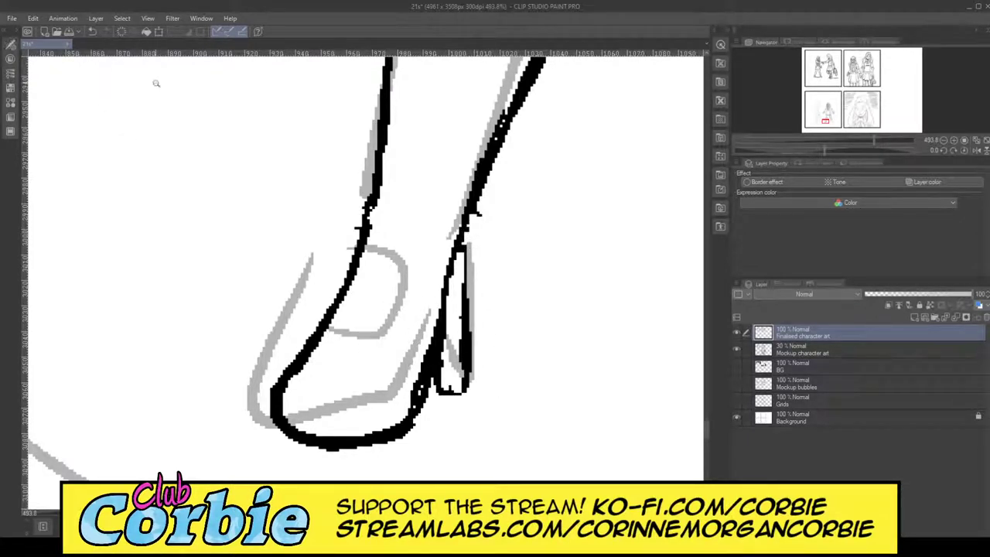
Fill the small gaps in the left-hand shoe's heel-side line and thicken the heel's top and base.
{"action": "scroll", "coordinate": [362, 283], "scroll_direction": "down", "scroll_amount": 8}
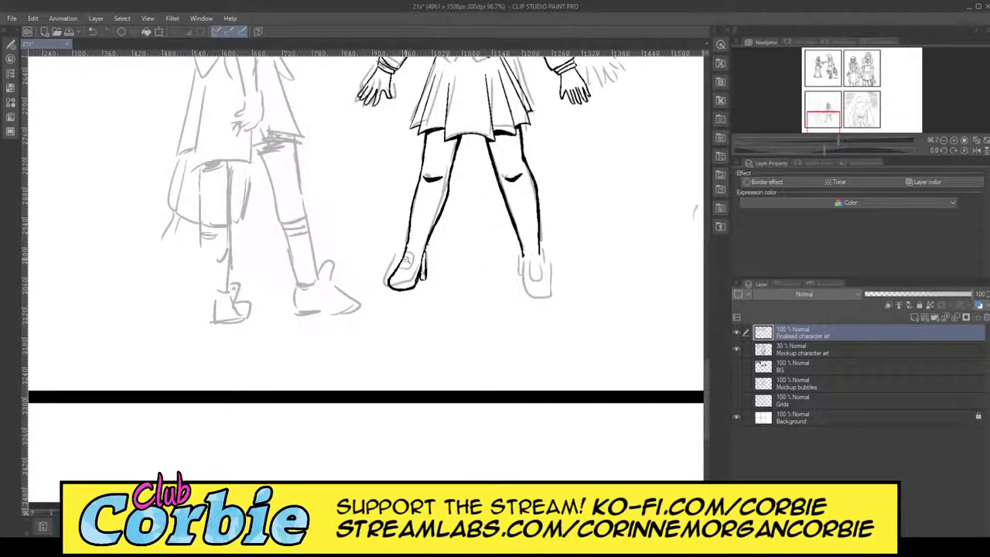
{"action": "scroll", "coordinate": [411, 261], "scroll_direction": "up", "scroll_amount": 8}
{"action": "scroll", "coordinate": [486, 237], "scroll_direction": "up", "scroll_amount": 2}
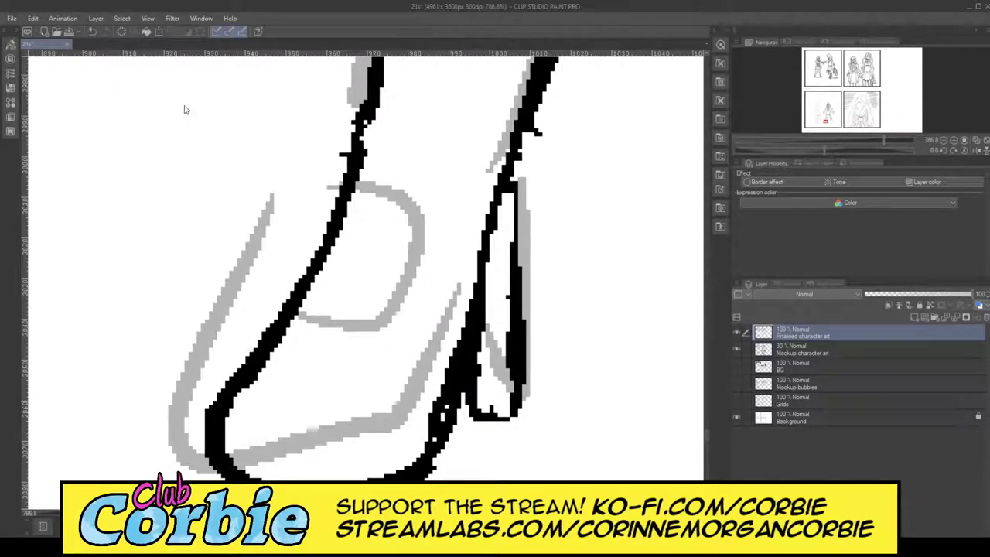
{"action": "mouse_move", "coordinate": [506, 189]}
{"action": "left_mouse_down"}
{"action": "mouse_move", "coordinate": [516, 275]}
{"action": "mouse_move", "coordinate": [511, 422]}
{"action": "mouse_move", "coordinate": [483, 424]}
{"action": "mouse_move", "coordinate": [474, 351]}
{"action": "mouse_move", "coordinate": [425, 452]}
{"action": "mouse_move", "coordinate": [450, 416]}
{"action": "mouse_move", "coordinate": [439, 443]}
{"action": "left_mouse_up"}
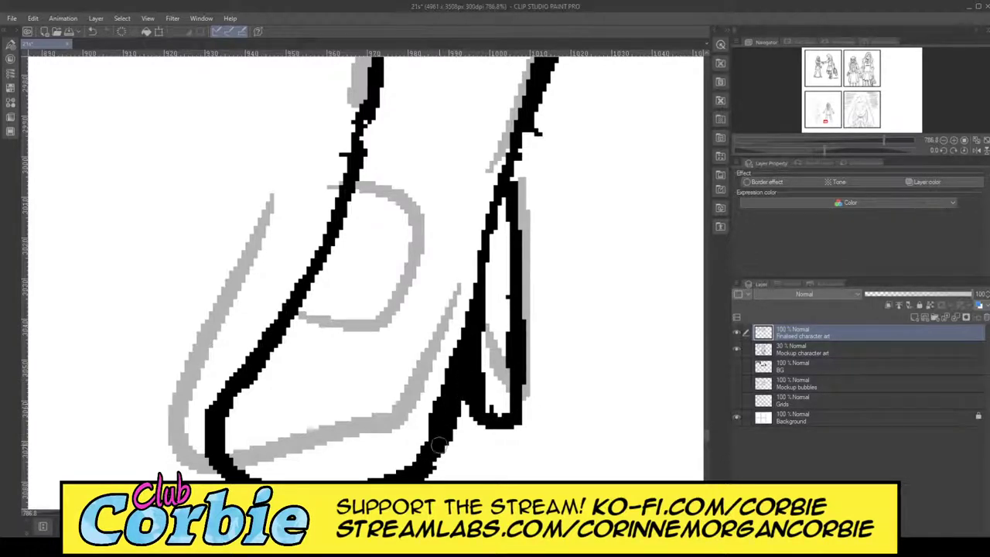
Ink the inner side and curved sole of the right-hand shoe, and try a slanted line for its outer side.
{"action": "scroll", "coordinate": [353, 209], "scroll_direction": "down", "scroll_amount": 10}
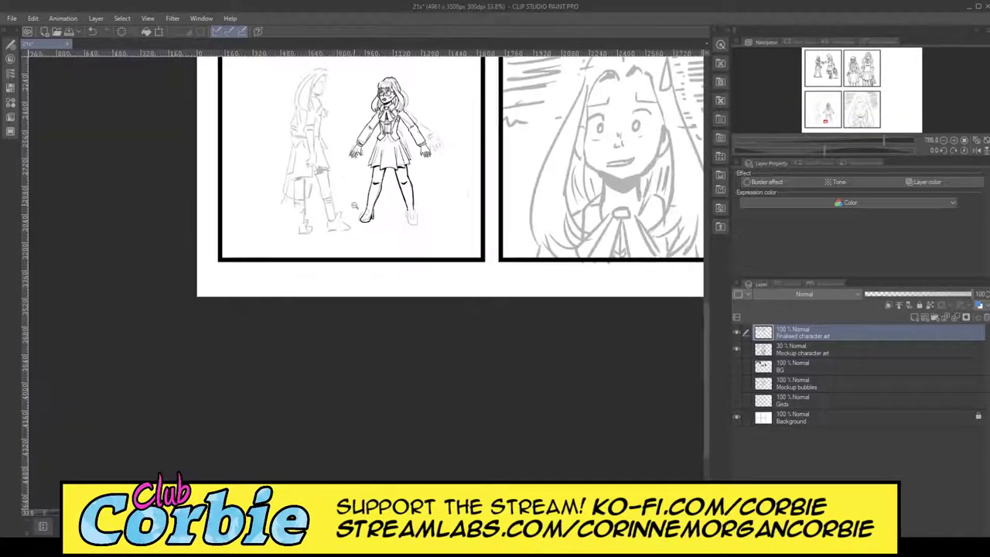
{"action": "scroll", "coordinate": [433, 193], "scroll_direction": "up", "scroll_amount": 5}
{"action": "scroll", "coordinate": [403, 211], "scroll_direction": "up", "scroll_amount": 5}
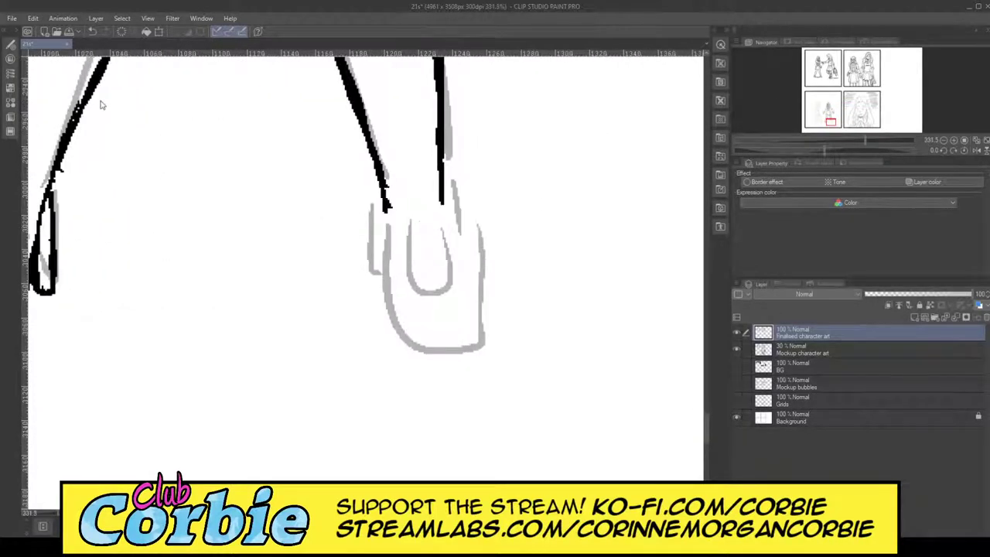
{"action": "left_click_drag", "start_coordinate": [386, 223], "coordinate": [403, 319]}
{"action": "key", "text": "ctrl+z"}
{"action": "mouse_move", "coordinate": [386, 224]}
{"action": "left_mouse_down"}
{"action": "mouse_move", "coordinate": [398, 351]}
{"action": "mouse_move", "coordinate": [478, 360]}
{"action": "left_mouse_up"}
{"action": "left_click_drag", "start_coordinate": [447, 210], "coordinate": [488, 321]}
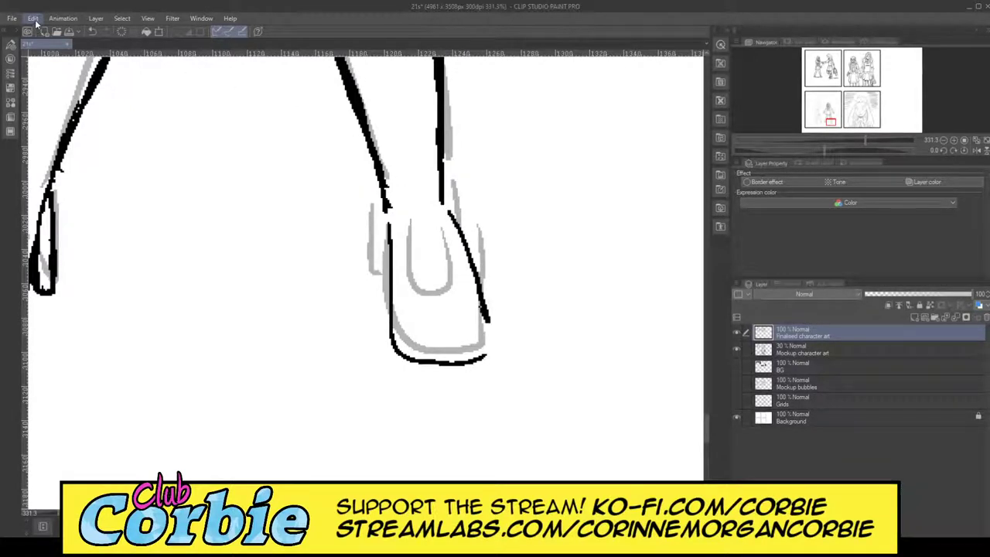
{"action": "key", "text": "ctrl+z"}
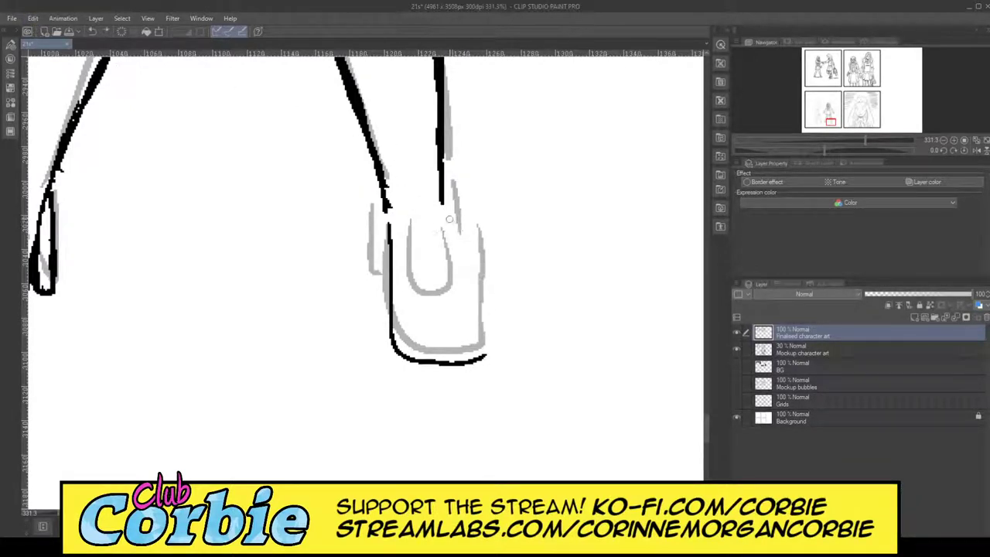
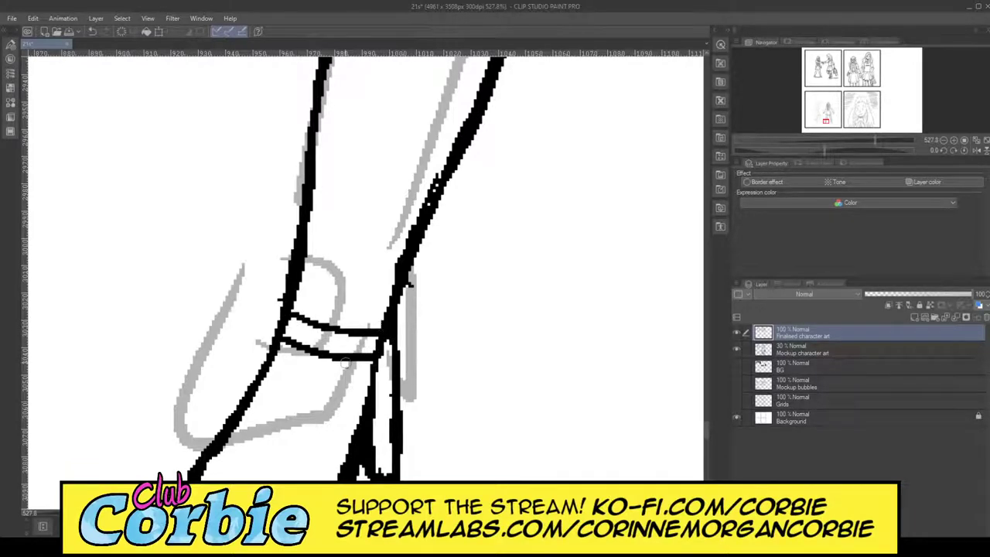
Ink a two-line ankle strap across the top of the right-hand shoe and close the base of its heel.
{"action": "left_click_drag", "start_coordinate": [313, 513], "coordinate": [334, 512]}
{"action": "left_click_drag", "start_coordinate": [361, 277], "coordinate": [460, 271]}
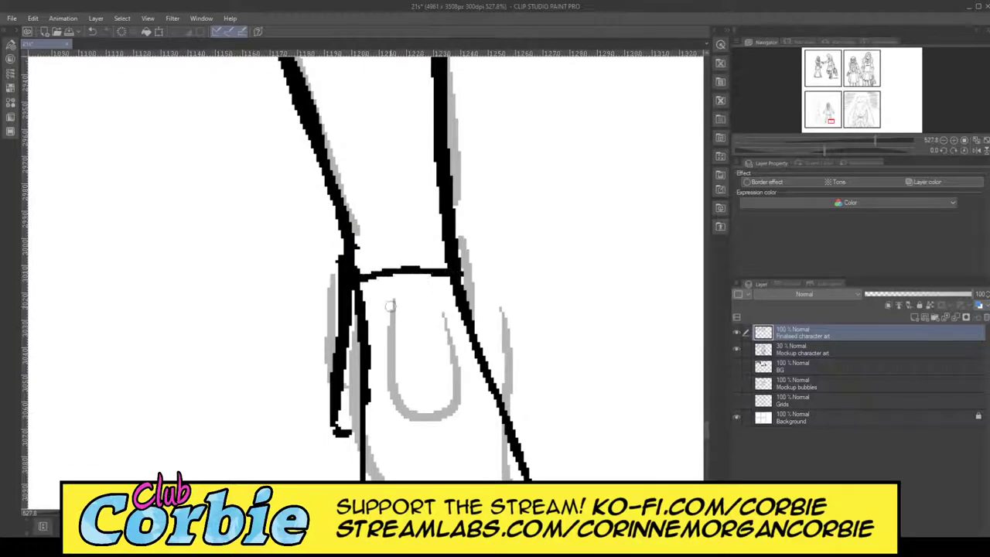
{"action": "mouse_move", "coordinate": [358, 304]}
{"action": "left_mouse_down"}
{"action": "mouse_move", "coordinate": [461, 296]}
{"action": "mouse_move", "coordinate": [451, 267]}
{"action": "mouse_move", "coordinate": [359, 276]}
{"action": "left_mouse_up"}
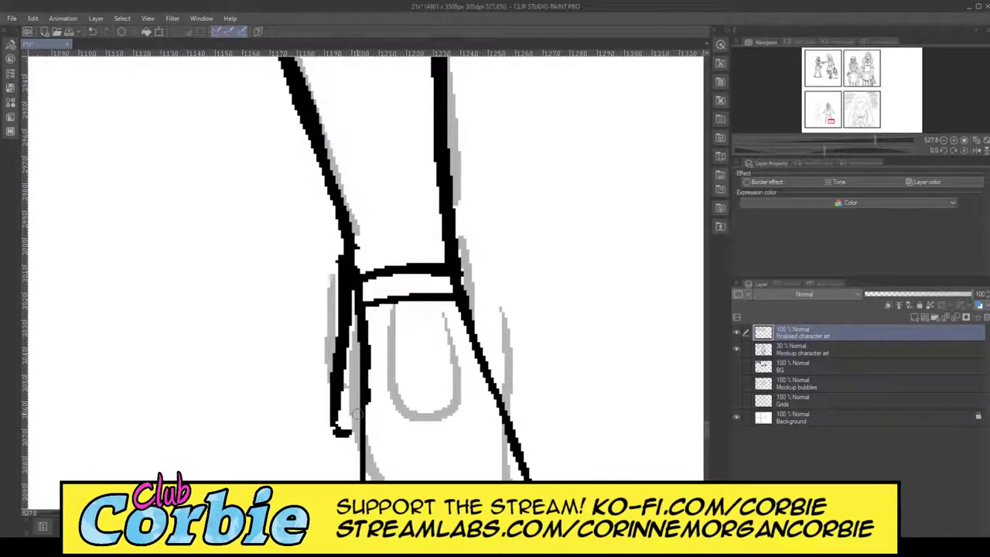
{"action": "left_click_drag", "start_coordinate": [339, 430], "coordinate": [355, 427]}
{"action": "left_click_drag", "start_coordinate": [447, 259], "coordinate": [395, 261]}
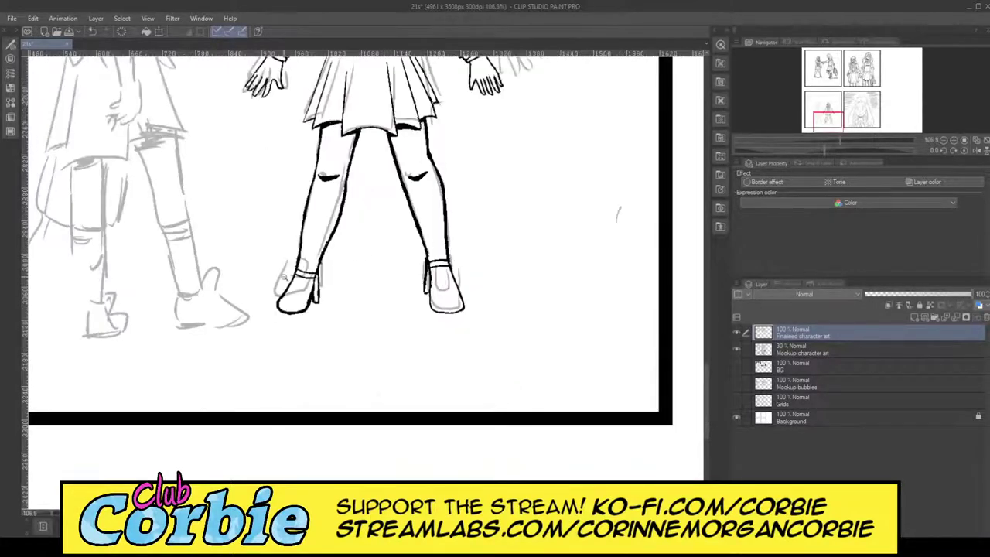
Ink a deep U-shaped foot opening below the ankle strap of the left-hand shoe.
{"action": "scroll", "coordinate": [285, 291], "scroll_direction": "up", "scroll_amount": 4}
{"action": "scroll", "coordinate": [349, 332], "scroll_direction": "up", "scroll_amount": 2}
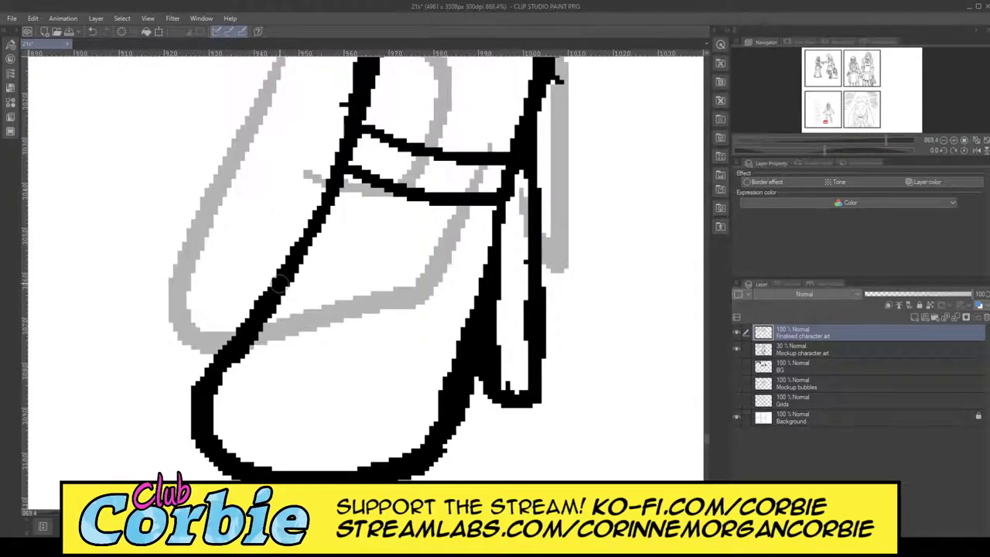
{"action": "mouse_move", "coordinate": [285, 278]}
{"action": "left_mouse_down"}
{"action": "mouse_move", "coordinate": [286, 356]}
{"action": "mouse_move", "coordinate": [344, 370]}
{"action": "mouse_move", "coordinate": [392, 336]}
{"action": "mouse_move", "coordinate": [472, 188]}
{"action": "left_mouse_up"}
{"action": "mouse_move", "coordinate": [309, 370]}
{"action": "left_mouse_down"}
{"action": "mouse_move", "coordinate": [294, 356]}
{"action": "mouse_move", "coordinate": [280, 298]}
{"action": "mouse_move", "coordinate": [289, 266]}
{"action": "left_mouse_up"}
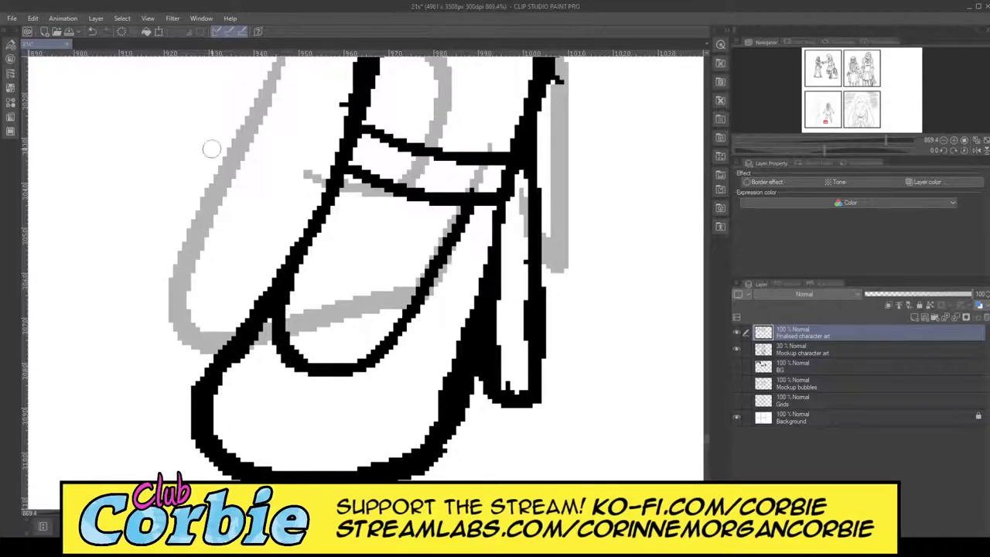
{"action": "left_click_drag", "start_coordinate": [354, 194], "coordinate": [263, 236]}
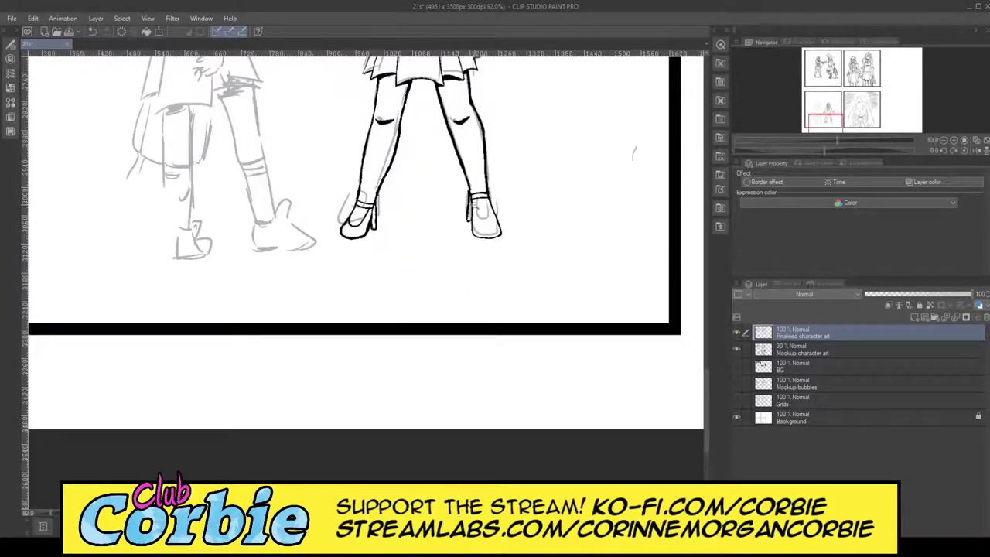
Erase the U-shaped foot opening from the left-hand shoe, keeping the strap and outer outline.
{"action": "left_click_drag", "start_coordinate": [474, 206], "coordinate": [517, 214]}
{"action": "scroll", "coordinate": [516, 213], "scroll_direction": "down", "scroll_amount": 4}
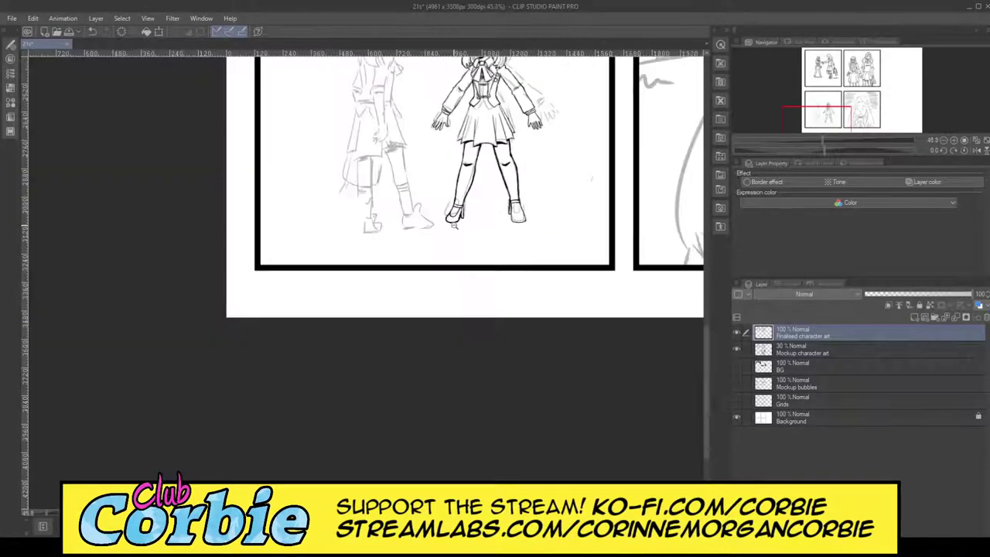
{"action": "scroll", "coordinate": [515, 213], "scroll_direction": "up", "scroll_amount": 4}
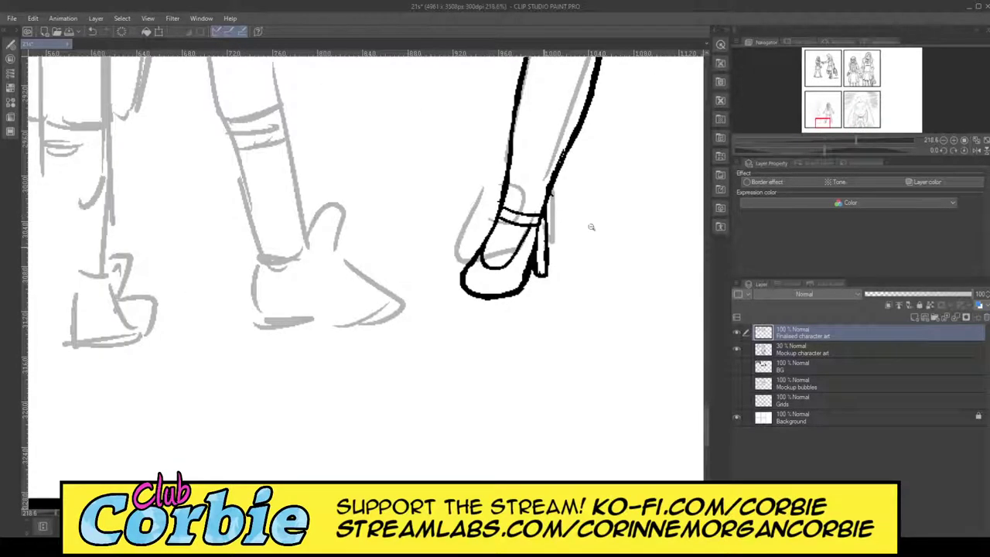
{"action": "scroll", "coordinate": [510, 246], "scroll_direction": "up", "scroll_amount": 3}
{"action": "scroll", "coordinate": [511, 246], "scroll_direction": "down", "scroll_amount": 2}
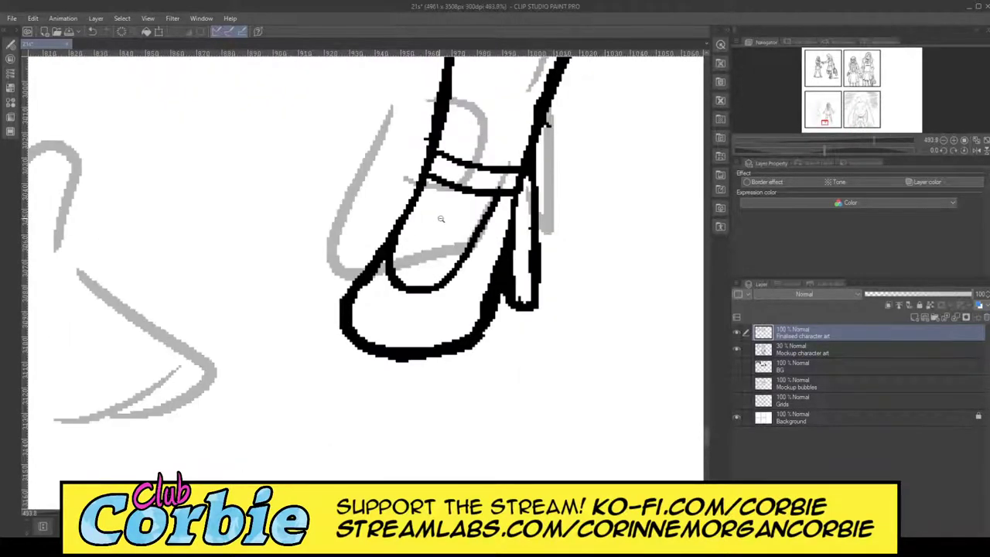
{"action": "scroll", "coordinate": [441, 218], "scroll_direction": "up", "scroll_amount": 1}
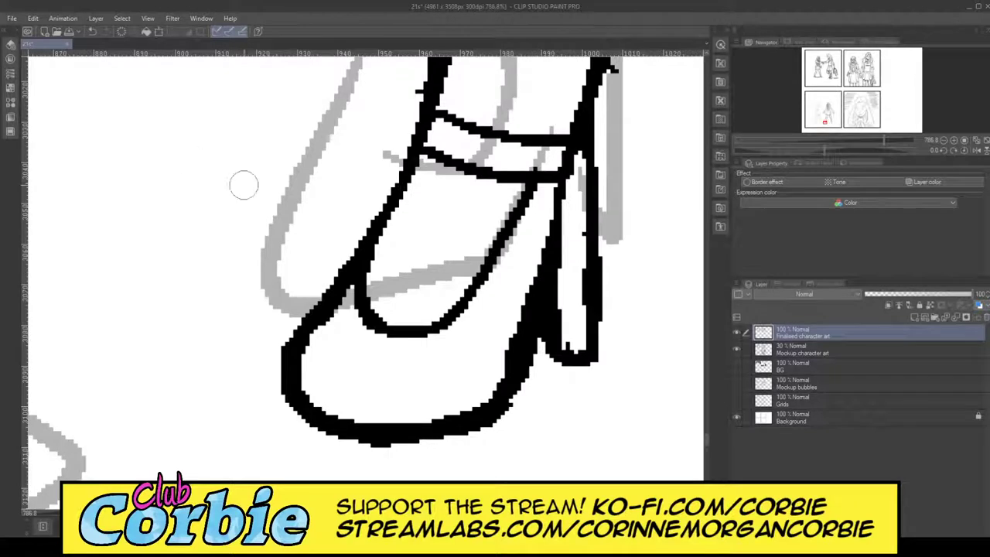
{"action": "mouse_move", "coordinate": [370, 256]}
{"action": "left_mouse_down"}
{"action": "mouse_move", "coordinate": [376, 327]}
{"action": "mouse_move", "coordinate": [475, 282]}
{"action": "left_mouse_up"}
{"action": "left_click_drag", "start_coordinate": [374, 325], "coordinate": [381, 303]}
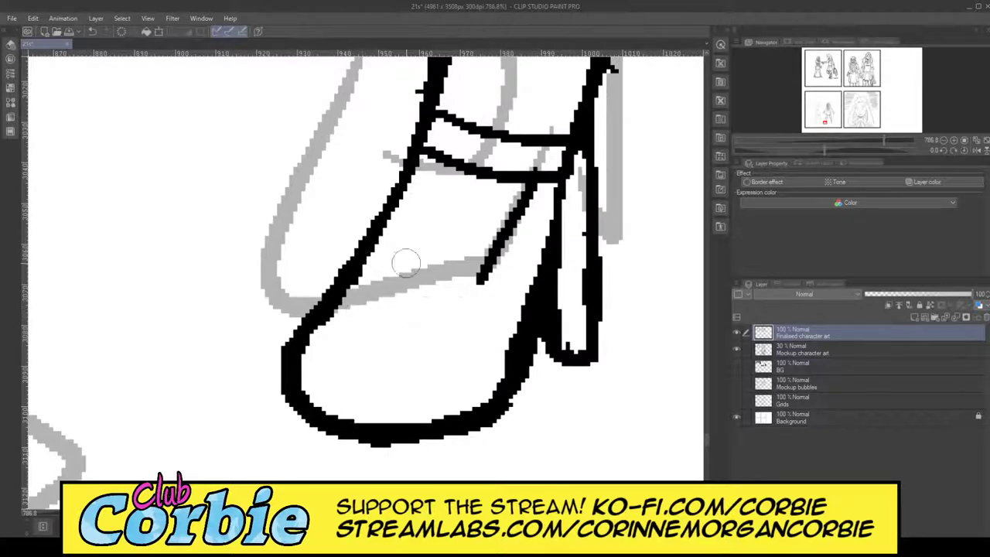
{"action": "left_click_drag", "start_coordinate": [481, 277], "coordinate": [532, 193]}
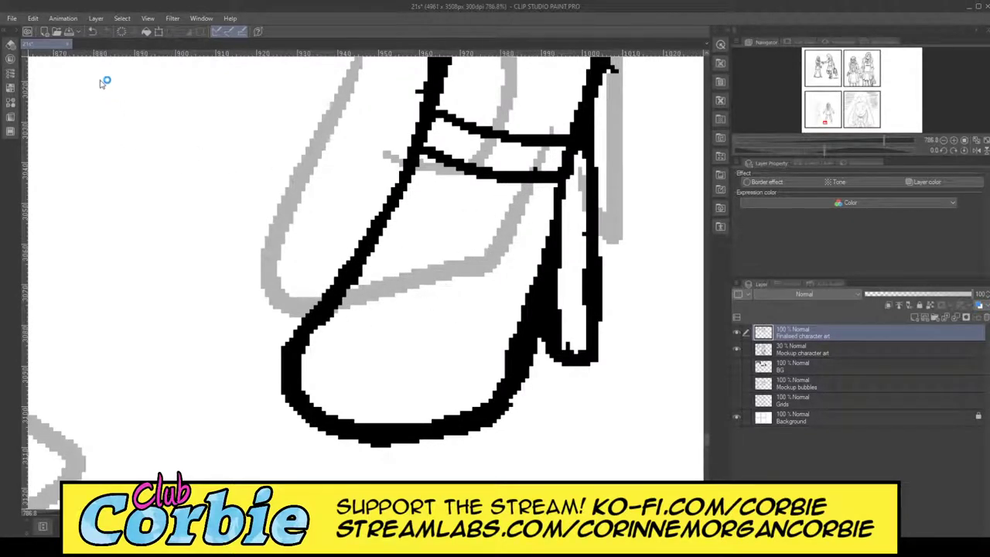
Ink a shallower U-shaped foot opening below the left-hand shoe's strap and blend it into the shoe's outer line.
{"action": "key", "text": "p"}
{"action": "mouse_move", "coordinate": [368, 271]}
{"action": "left_mouse_down"}
{"action": "mouse_move", "coordinate": [409, 315]}
{"action": "mouse_move", "coordinate": [449, 309]}
{"action": "mouse_move", "coordinate": [514, 220]}
{"action": "mouse_move", "coordinate": [531, 167]}
{"action": "left_mouse_up"}
{"action": "left_click_drag", "start_coordinate": [371, 288], "coordinate": [385, 228]}
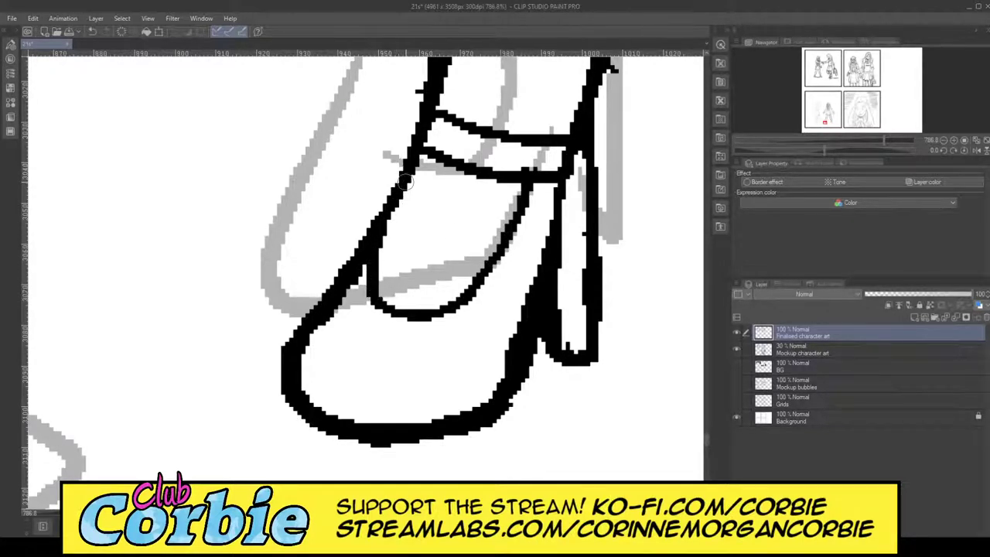
{"action": "left_click_drag", "start_coordinate": [365, 238], "coordinate": [349, 249]}
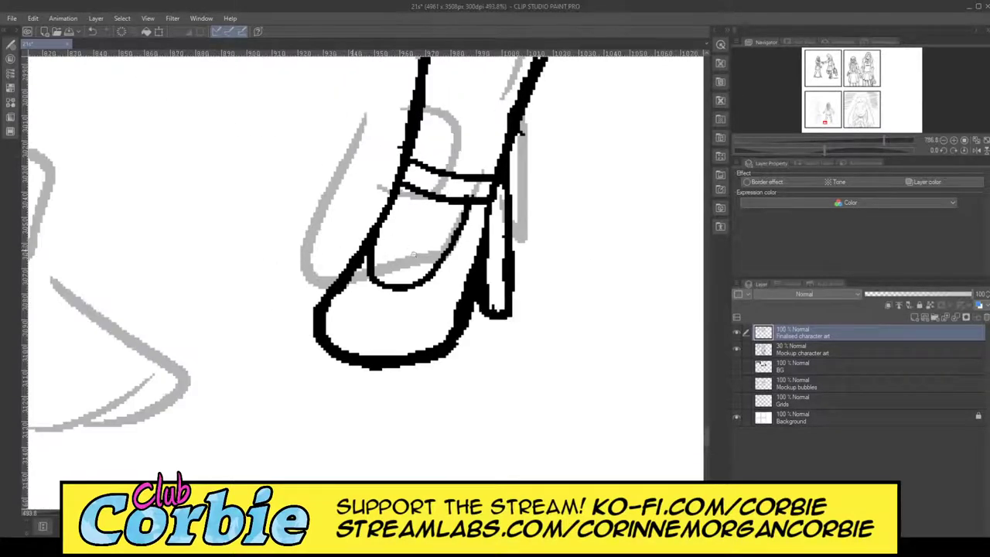
Try a curved inner edge for the foot opening below the right-hand shoe's ankle strap.
{"action": "left_click_drag", "start_coordinate": [455, 265], "coordinate": [402, 269]}
{"action": "left_click_drag", "start_coordinate": [625, 232], "coordinate": [632, 213]}
{"action": "scroll", "coordinate": [613, 233], "scroll_direction": "up", "scroll_amount": 5}
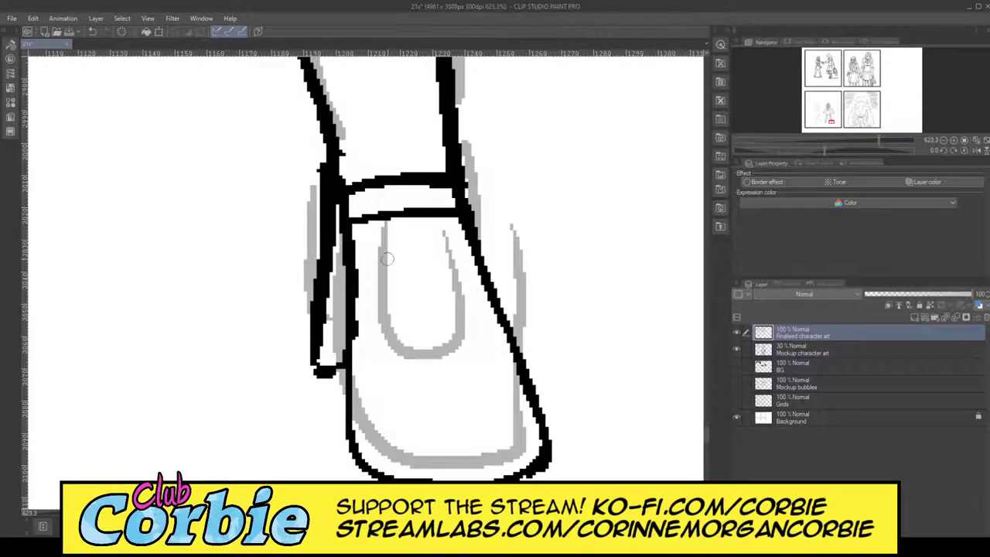
{"action": "mouse_move", "coordinate": [369, 232]}
{"action": "left_mouse_down"}
{"action": "mouse_move", "coordinate": [362, 288]}
{"action": "mouse_move", "coordinate": [382, 348]}
{"action": "mouse_move", "coordinate": [393, 352]}
{"action": "left_mouse_up"}
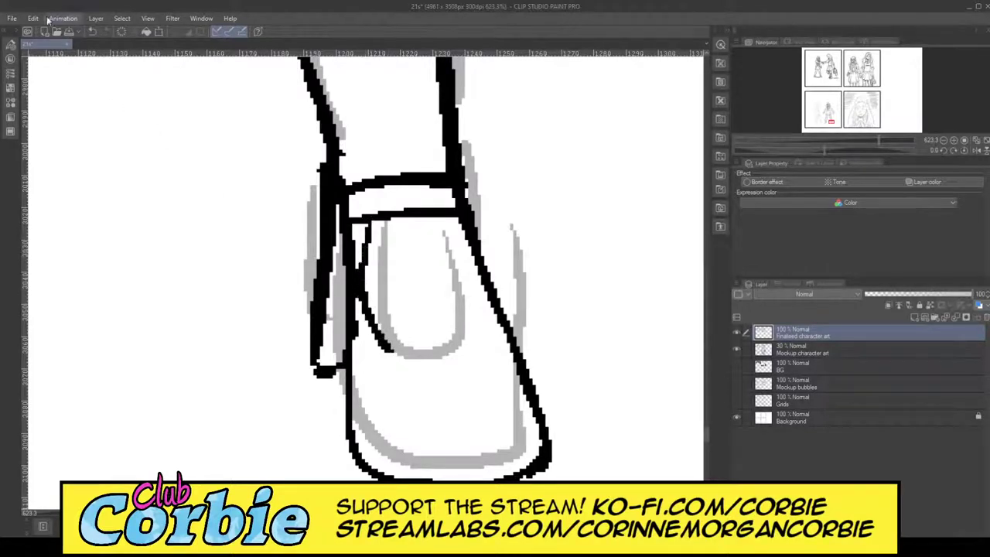
{"action": "key", "text": "ctrl+z"}
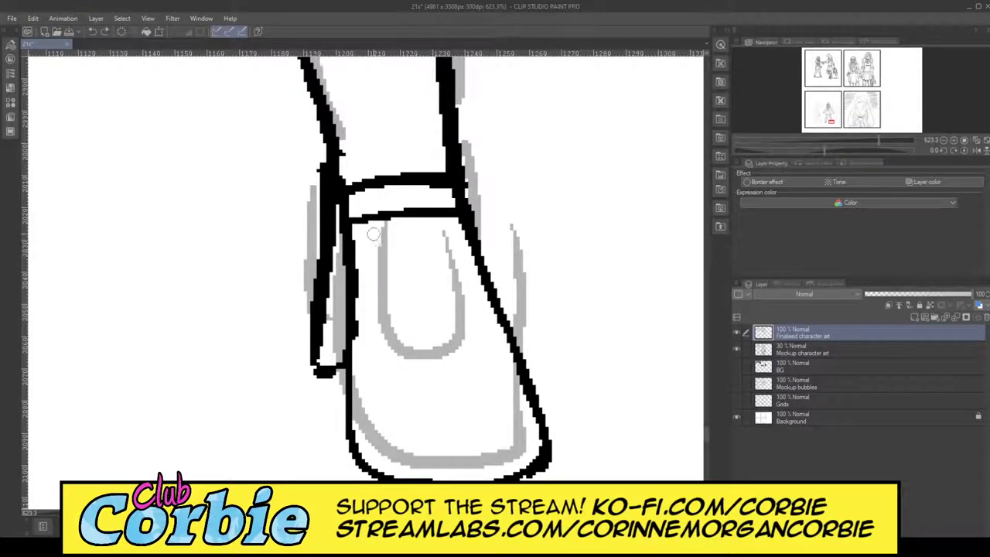
Ink the rounded opening of the right-hand shoe and erase and redraw the lower curve of the left-hand shoe's opening.
{"action": "mouse_move", "coordinate": [368, 223]}
{"action": "left_mouse_down"}
{"action": "mouse_move", "coordinate": [371, 301]}
{"action": "mouse_move", "coordinate": [402, 357]}
{"action": "mouse_move", "coordinate": [429, 368]}
{"action": "mouse_move", "coordinate": [479, 353]}
{"action": "mouse_move", "coordinate": [495, 316]}
{"action": "mouse_move", "coordinate": [491, 292]}
{"action": "mouse_move", "coordinate": [465, 358]}
{"action": "mouse_move", "coordinate": [435, 370]}
{"action": "mouse_move", "coordinate": [399, 365]}
{"action": "mouse_move", "coordinate": [377, 315]}
{"action": "mouse_move", "coordinate": [368, 238]}
{"action": "left_mouse_up"}
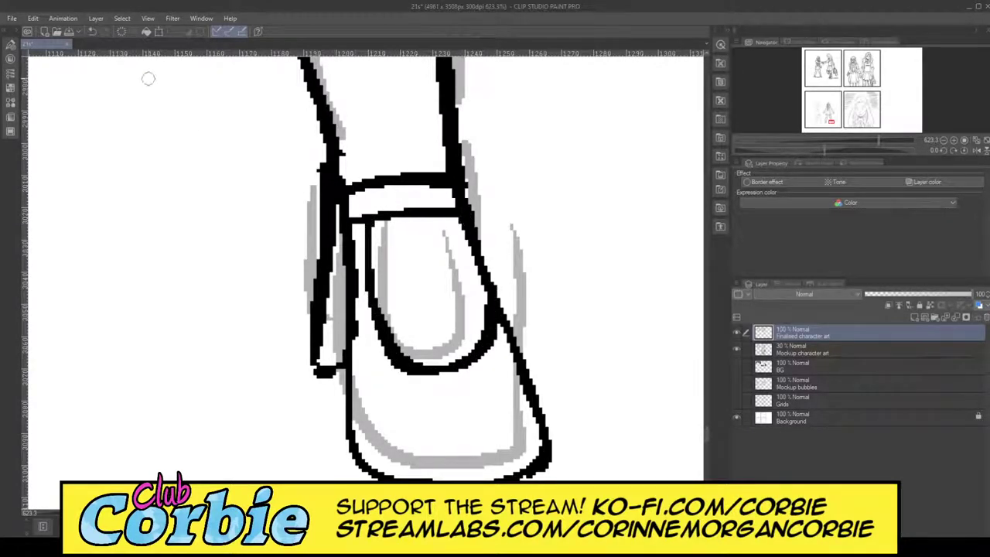
{"action": "left_click_drag", "start_coordinate": [427, 274], "coordinate": [504, 265]}
{"action": "scroll", "coordinate": [371, 266], "scroll_direction": "up", "scroll_amount": 6}
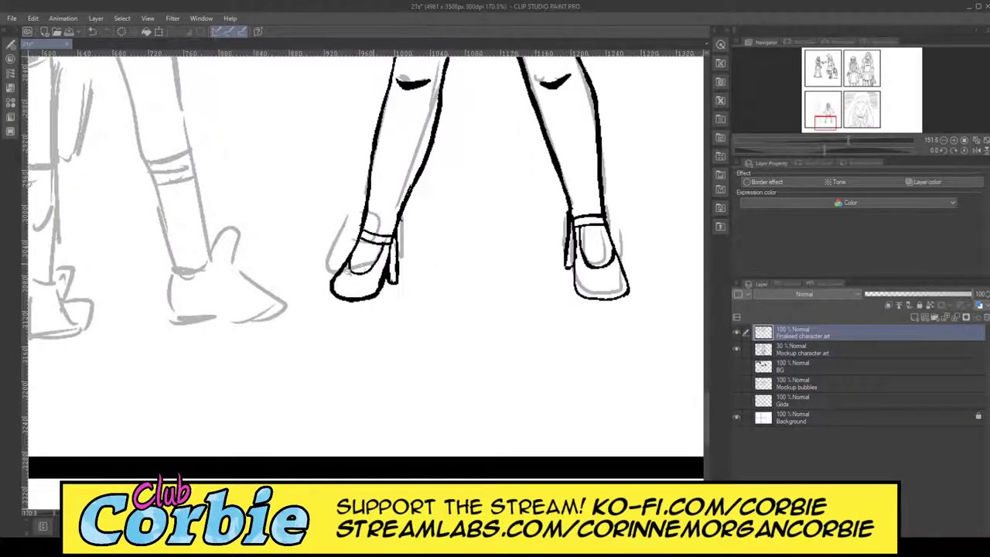
{"action": "key", "text": "e"}
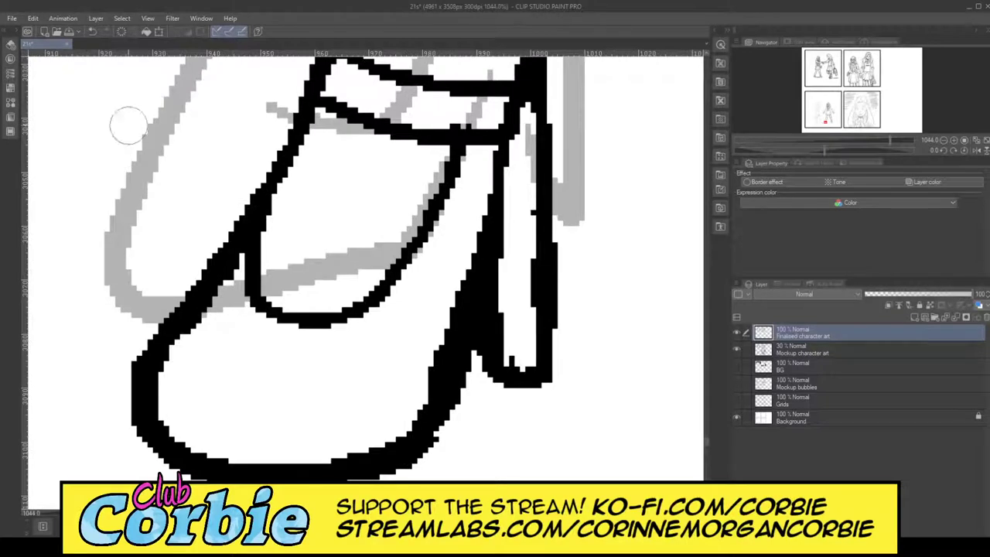
{"action": "mouse_move", "coordinate": [263, 278]}
{"action": "left_mouse_down"}
{"action": "mouse_move", "coordinate": [302, 331]}
{"action": "mouse_move", "coordinate": [268, 314]}
{"action": "left_mouse_up"}
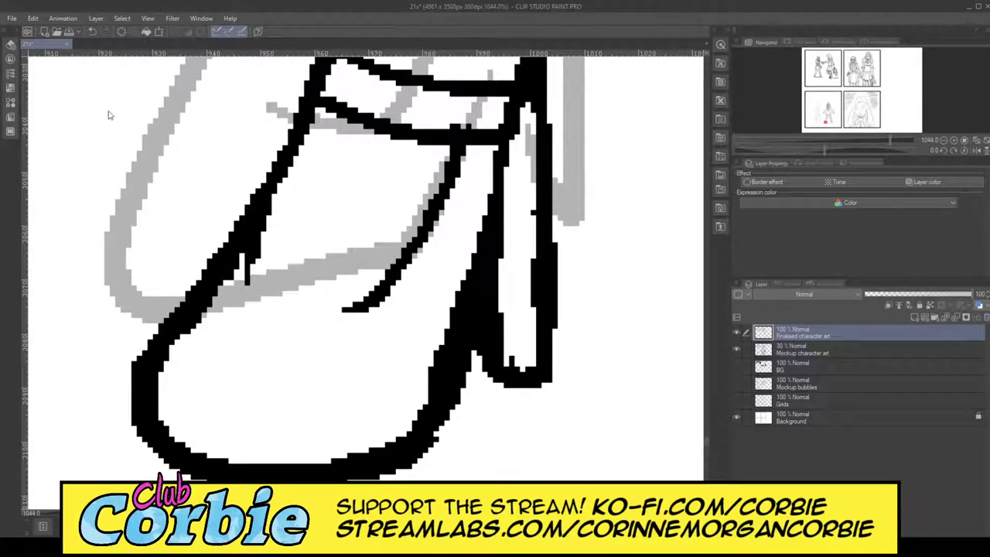
{"action": "key", "text": "p"}
{"action": "mouse_move", "coordinate": [241, 267]}
{"action": "left_mouse_down"}
{"action": "mouse_move", "coordinate": [266, 296]}
{"action": "mouse_move", "coordinate": [303, 312]}
{"action": "mouse_move", "coordinate": [355, 307]}
{"action": "mouse_move", "coordinate": [376, 292]}
{"action": "left_mouse_up"}
Draw a small oval ornament on the toe of each shoe, just below the opening.
{"action": "mouse_move", "coordinate": [241, 338]}
{"action": "left_mouse_down"}
{"action": "mouse_move", "coordinate": [230, 363]}
{"action": "mouse_move", "coordinate": [258, 370]}
{"action": "mouse_move", "coordinate": [241, 337]}
{"action": "left_mouse_up"}
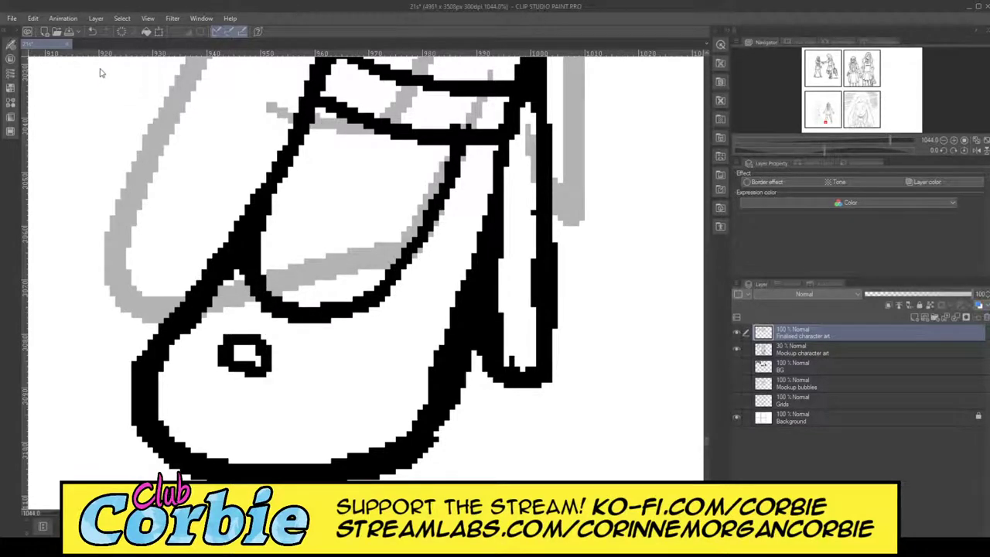
{"action": "left_click_drag", "start_coordinate": [373, 226], "coordinate": [474, 252]}
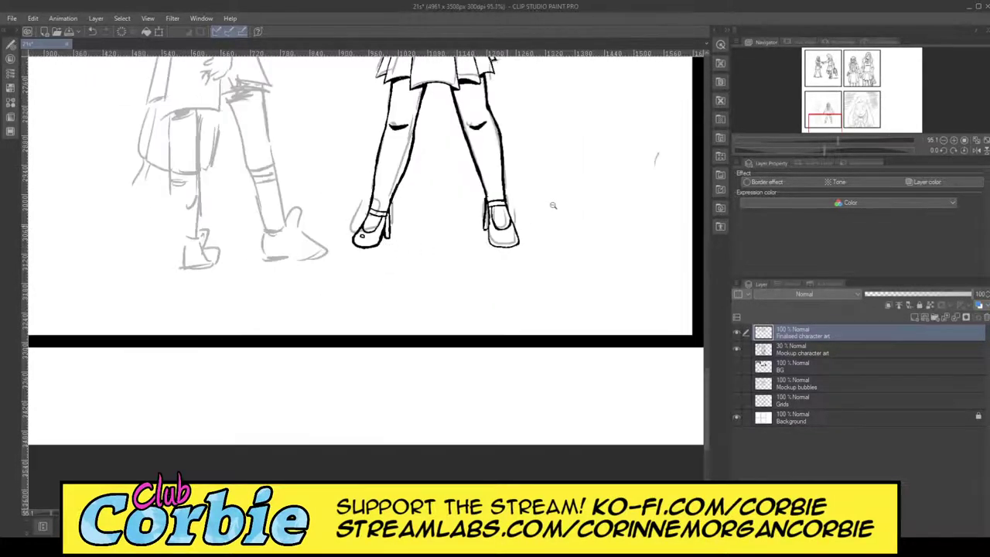
{"action": "scroll", "coordinate": [553, 205], "scroll_direction": "up", "scroll_amount": 5}
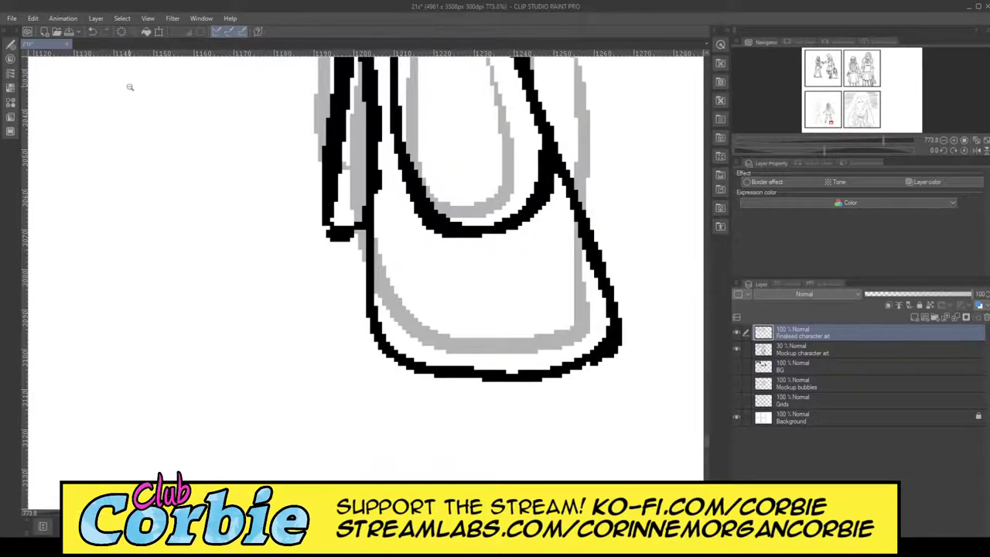
{"action": "mouse_move", "coordinate": [486, 258]}
{"action": "left_mouse_down"}
{"action": "mouse_move", "coordinate": [466, 277]}
{"action": "mouse_move", "coordinate": [486, 283]}
{"action": "mouse_move", "coordinate": [481, 258]}
{"action": "left_mouse_up"}
Ink a curved sole line across the toe of both shoes, just above the bottom outline.
{"action": "mouse_move", "coordinate": [396, 335]}
{"action": "left_mouse_down"}
{"action": "mouse_move", "coordinate": [490, 347]}
{"action": "mouse_move", "coordinate": [590, 329]}
{"action": "mouse_move", "coordinate": [615, 313]}
{"action": "left_mouse_up"}
{"action": "scroll", "coordinate": [366, 269], "scroll_direction": "left", "scroll_amount": 10}
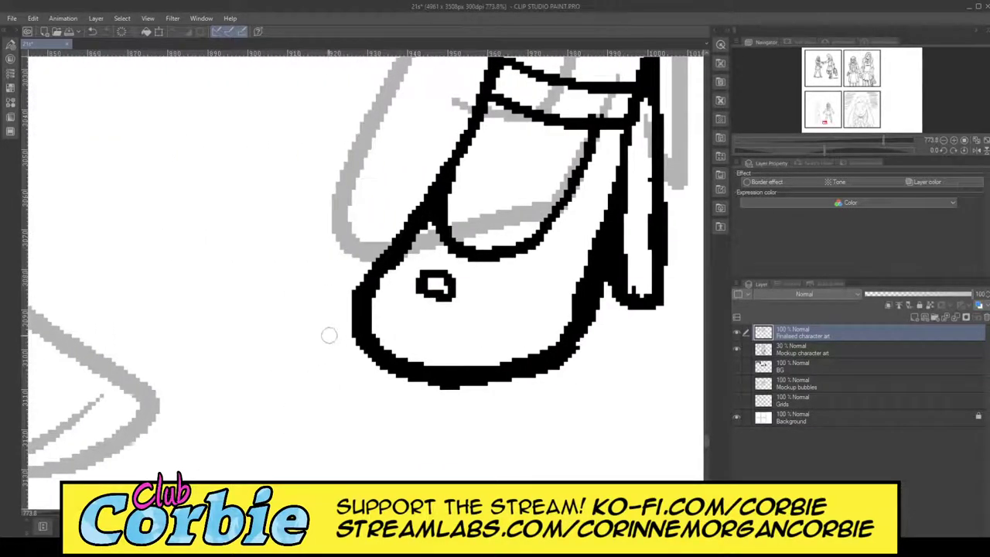
{"action": "mouse_move", "coordinate": [361, 310]}
{"action": "left_mouse_down"}
{"action": "mouse_move", "coordinate": [410, 348]}
{"action": "mouse_move", "coordinate": [486, 349]}
{"action": "mouse_move", "coordinate": [573, 320]}
{"action": "left_mouse_up"}
Examine the inked standing figure as a whole and up close at the collar, vest and skirt for lines needing correction.
{"action": "left_click_drag", "start_coordinate": [435, 219], "coordinate": [242, 229]}
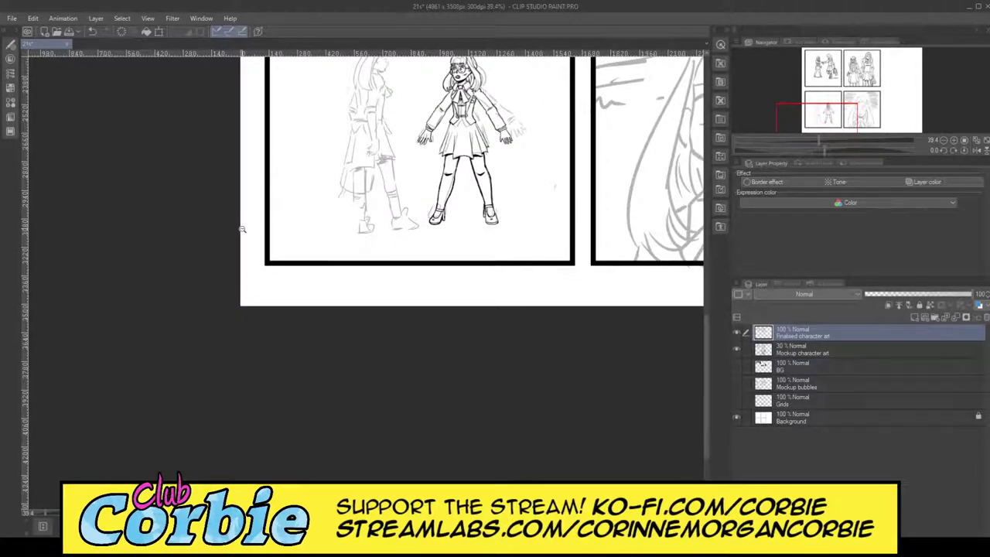
{"action": "mouse_move", "coordinate": [488, 225]}
{"action": "left_mouse_down"}
{"action": "mouse_move", "coordinate": [435, 224]}
{"action": "mouse_move", "coordinate": [487, 225]}
{"action": "left_mouse_up"}
{"action": "left_click_drag", "start_coordinate": [479, 177], "coordinate": [480, 243]}
{"action": "scroll", "coordinate": [484, 250], "scroll_direction": "up", "scroll_amount": 3}
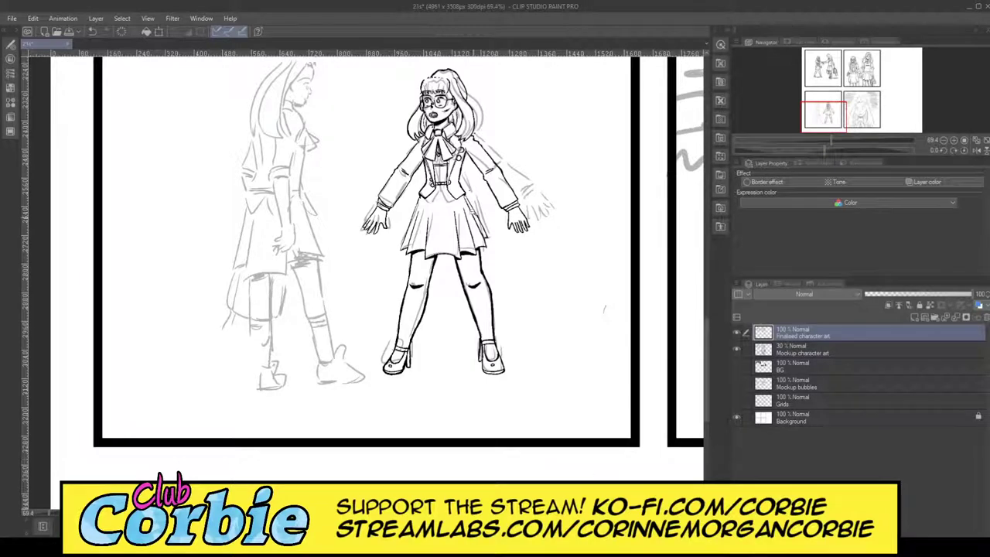
{"action": "scroll", "coordinate": [464, 232], "scroll_direction": "up", "scroll_amount": 1}
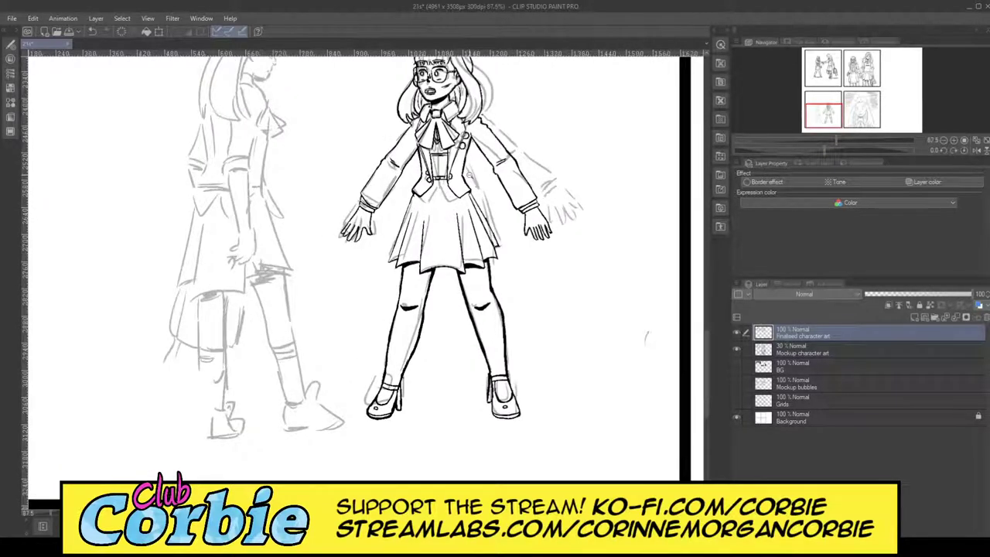
{"action": "scroll", "coordinate": [464, 232], "scroll_direction": "down", "scroll_amount": 3}
{"action": "scroll", "coordinate": [464, 232], "scroll_direction": "up", "scroll_amount": 4}
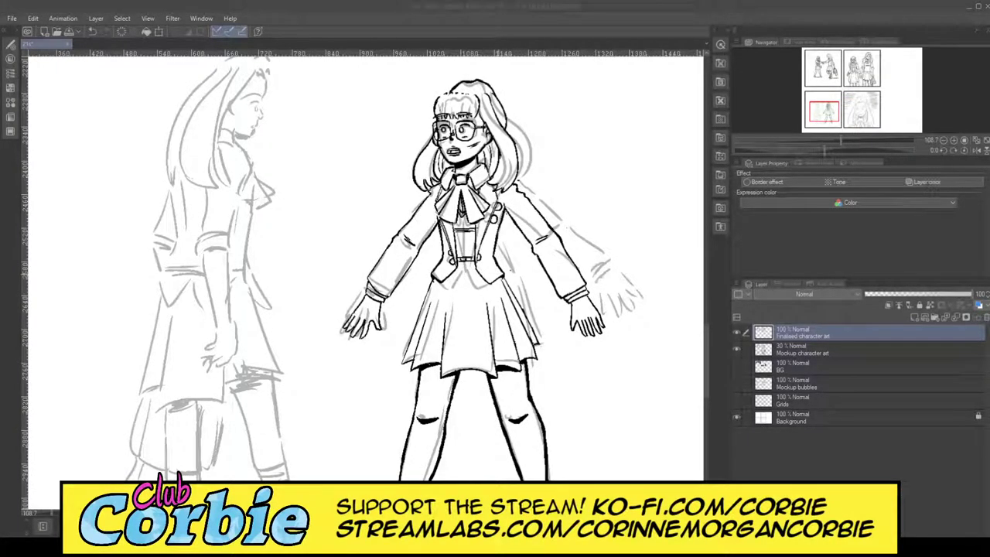
{"action": "scroll", "coordinate": [505, 325], "scroll_direction": "down", "scroll_amount": 1}
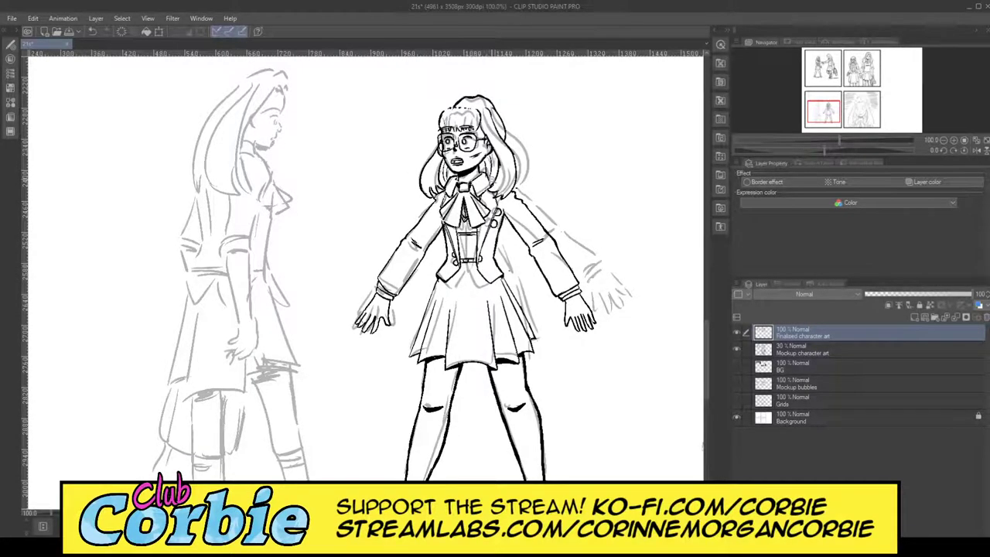
{"action": "scroll", "coordinate": [475, 213], "scroll_direction": "down", "scroll_amount": 3}
{"action": "scroll", "coordinate": [534, 168], "scroll_direction": "up", "scroll_amount": 6}
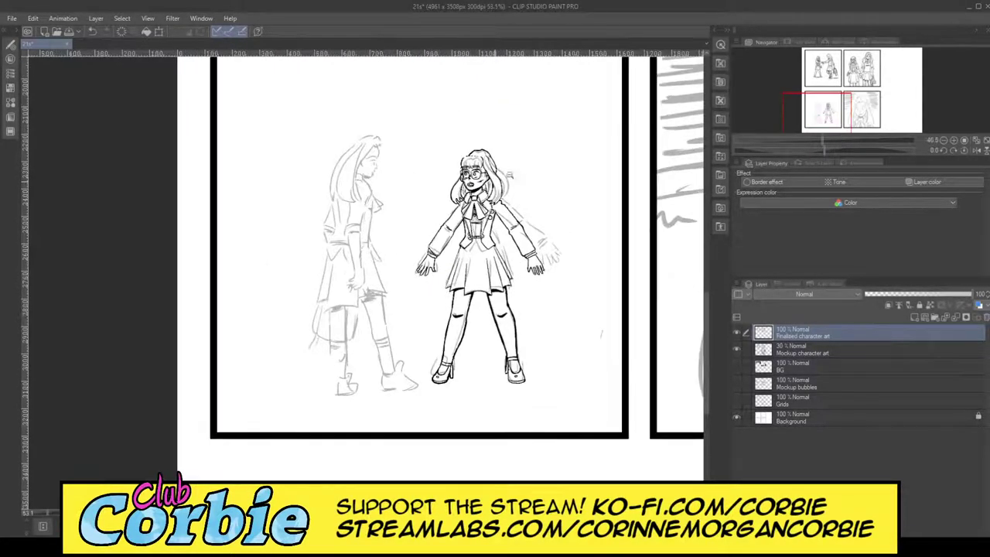
{"action": "scroll", "coordinate": [425, 240], "scroll_direction": "up", "scroll_amount": 4}
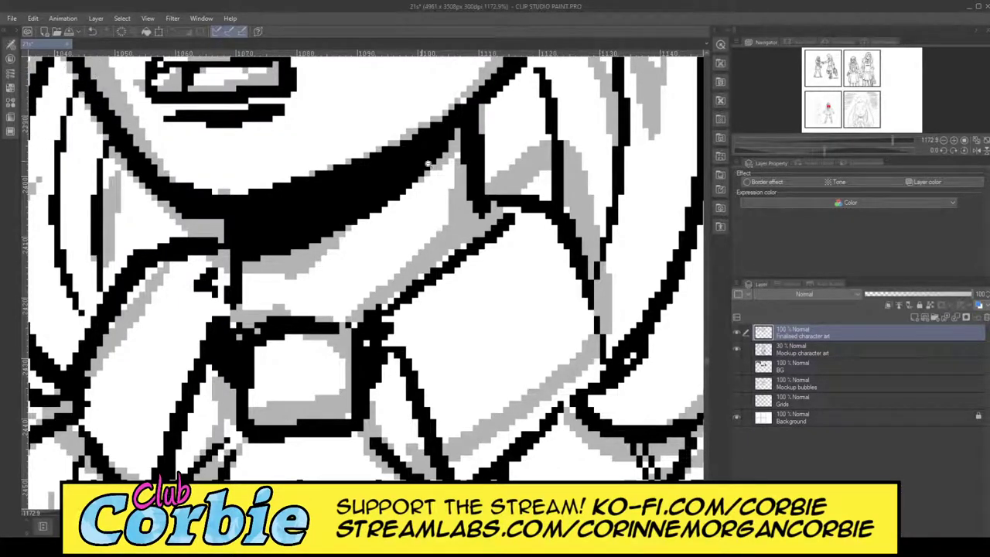
{"action": "scroll", "coordinate": [430, 162], "scroll_direction": "down", "scroll_amount": 5}
{"action": "scroll", "coordinate": [415, 207], "scroll_direction": "down", "scroll_amount": 1}
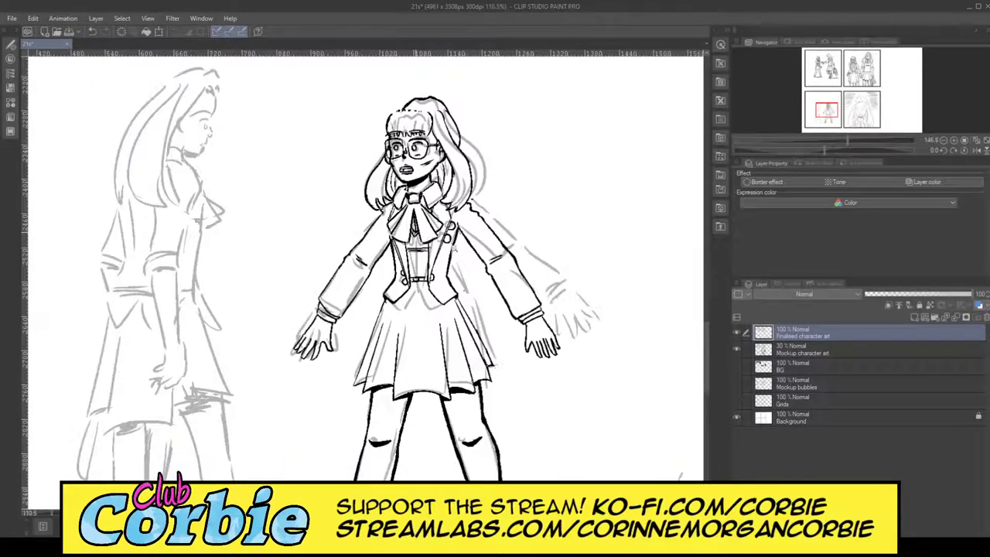
{"action": "scroll", "coordinate": [456, 255], "scroll_direction": "down", "scroll_amount": 2}
{"action": "scroll", "coordinate": [495, 255], "scroll_direction": "up", "scroll_amount": 7}
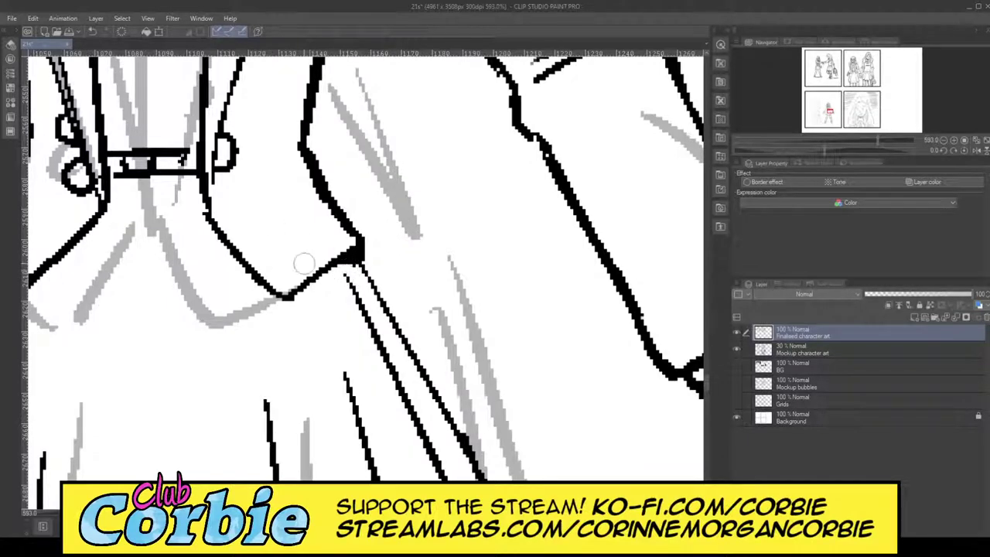
{"action": "scroll", "coordinate": [467, 138], "scroll_direction": "down", "scroll_amount": 8}
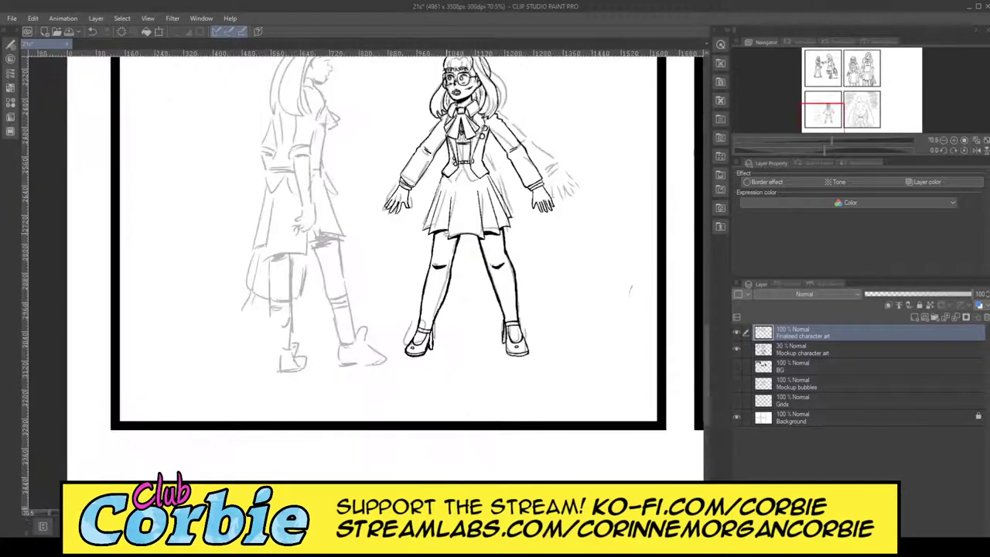
{"action": "scroll", "coordinate": [434, 80], "scroll_direction": "up", "scroll_amount": 2}
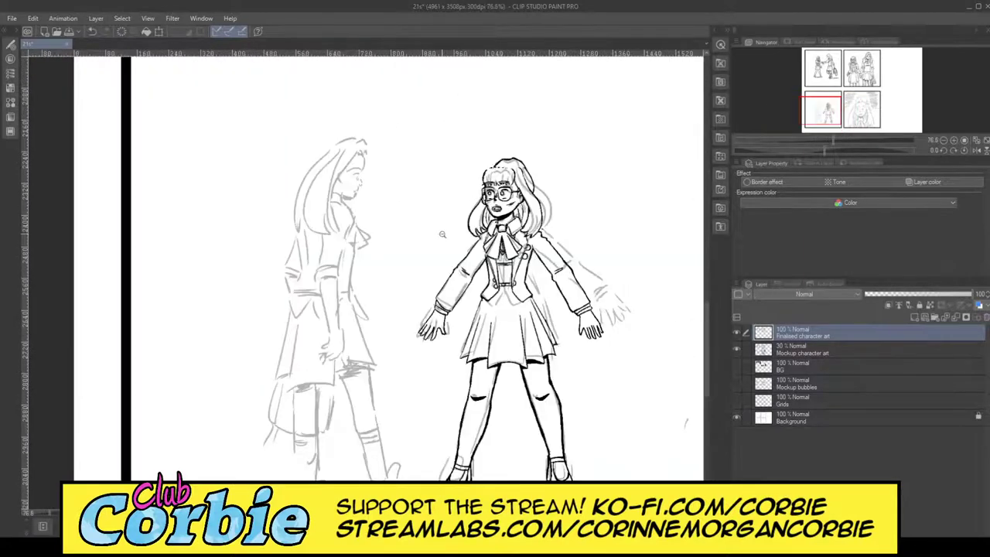
{"action": "scroll", "coordinate": [464, 267], "scroll_direction": "down", "scroll_amount": 1}
{"action": "scroll", "coordinate": [540, 348], "scroll_direction": "up", "scroll_amount": 2}
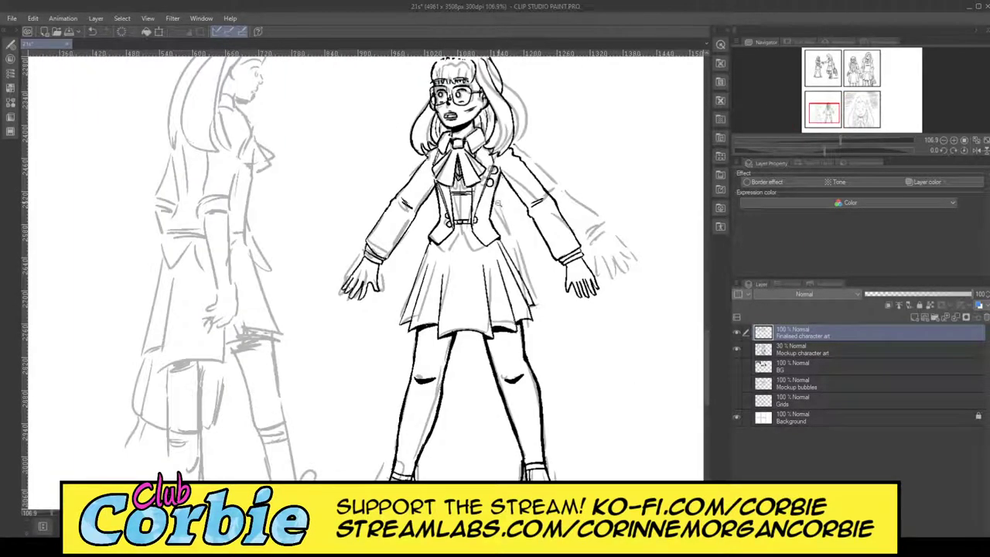
Erase and redraw the vest's sharp right-hand waist corner as a softer curve, and extend the line below the right-hand button to the front edge.
{"action": "scroll", "coordinate": [500, 217], "scroll_direction": "up", "scroll_amount": 5}
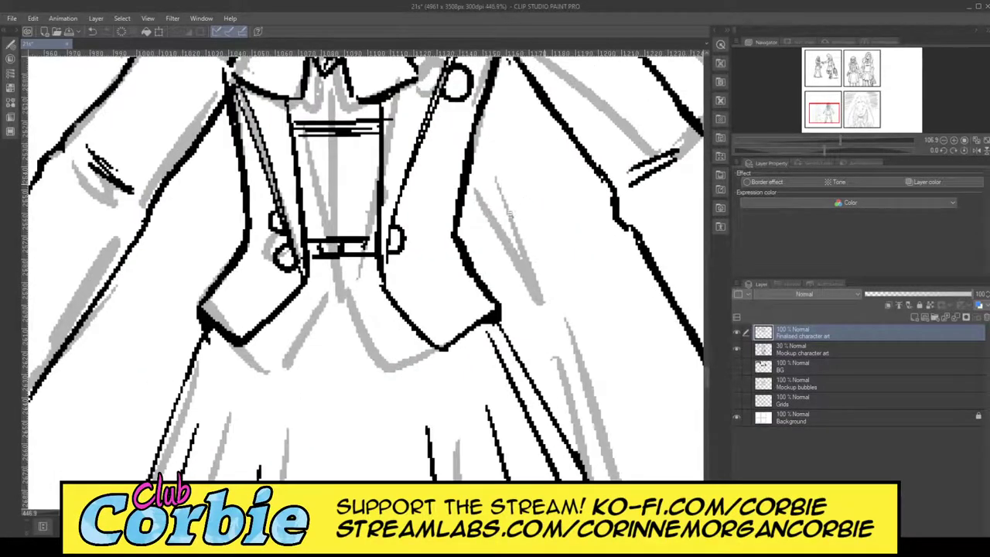
{"action": "scroll", "coordinate": [493, 229], "scroll_direction": "up", "scroll_amount": 2}
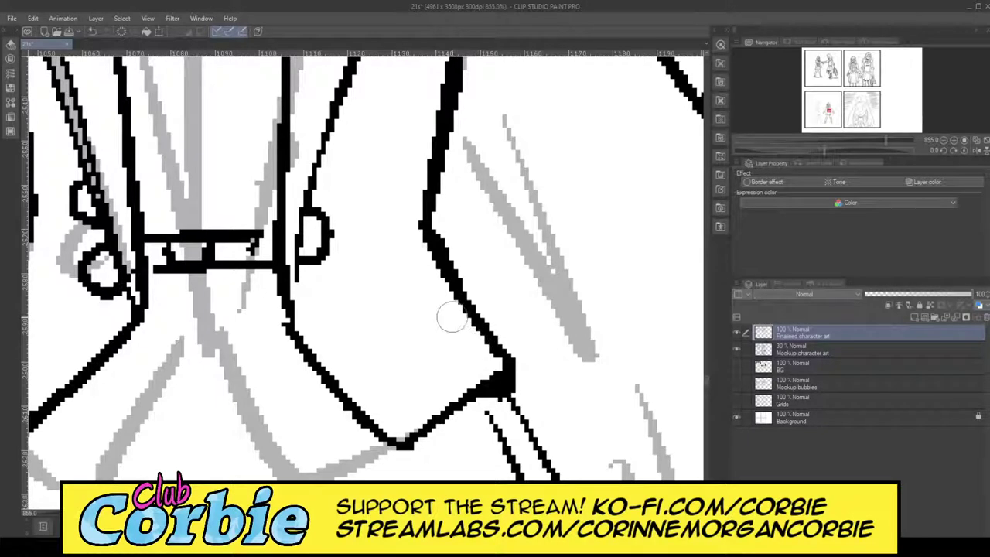
{"action": "left_click_drag", "start_coordinate": [429, 255], "coordinate": [410, 194]}
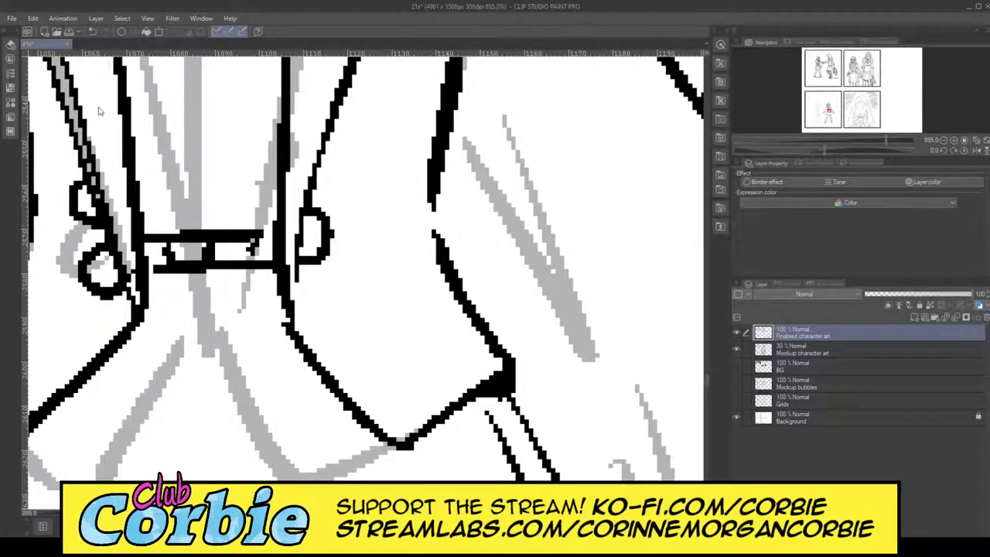
{"action": "left_click_drag", "start_coordinate": [430, 189], "coordinate": [434, 236]}
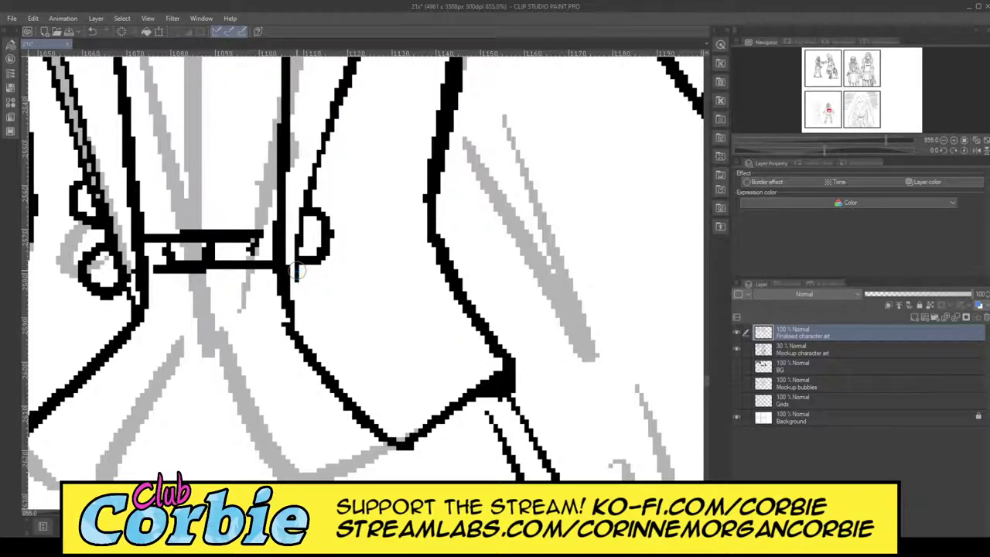
{"action": "left_click_drag", "start_coordinate": [293, 267], "coordinate": [283, 310]}
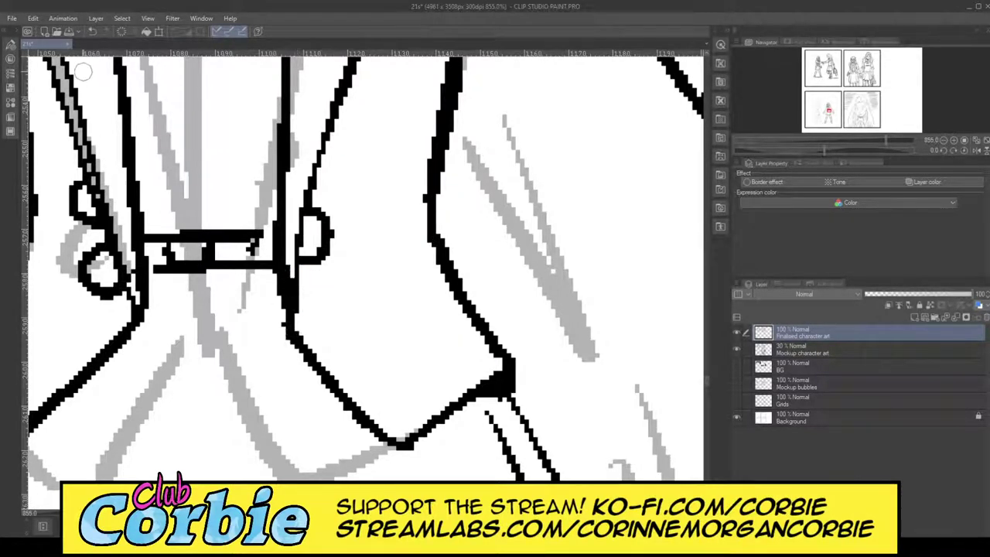
Erase the right-hand shoe's heel outline and redraw it narrower and closer to the shoe, cleaning up the leftover edges.
{"action": "scroll", "coordinate": [447, 283], "scroll_direction": "down", "scroll_amount": 8}
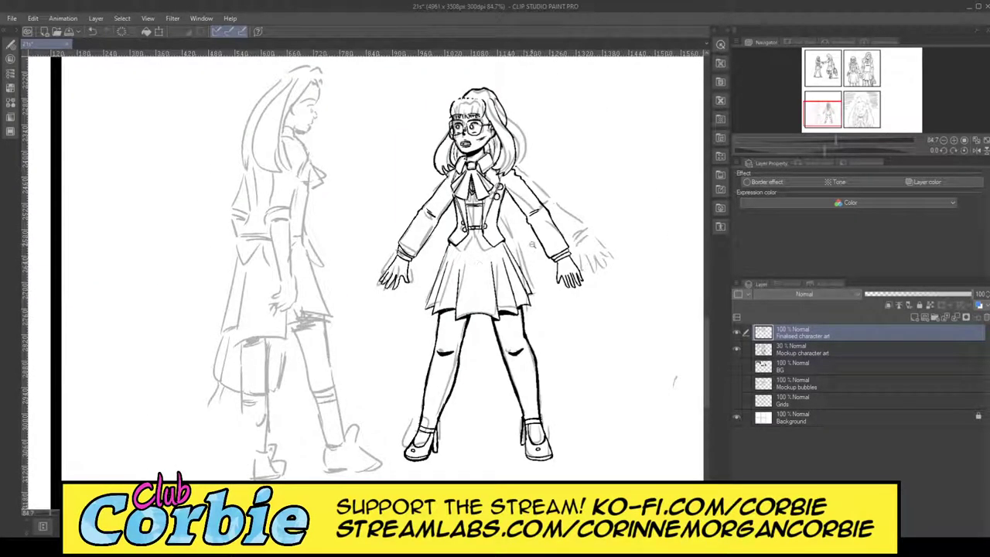
{"action": "scroll", "coordinate": [487, 227], "scroll_direction": "down", "scroll_amount": 3}
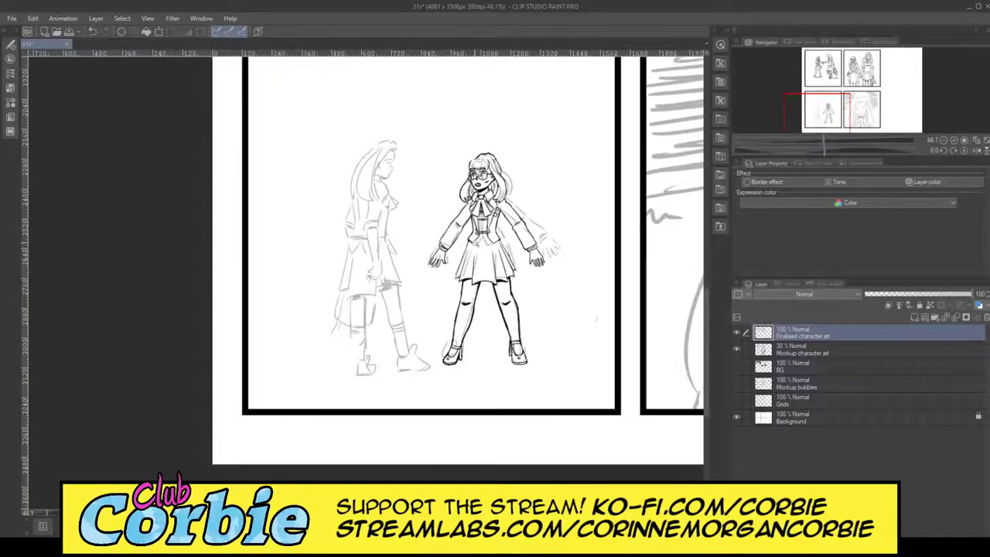
{"action": "scroll", "coordinate": [540, 337], "scroll_direction": "up", "scroll_amount": 7}
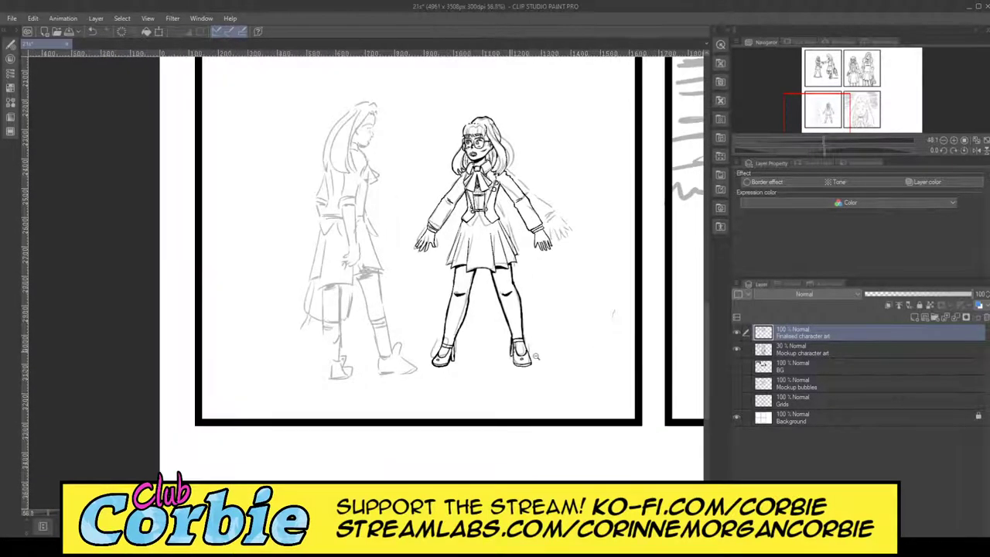
{"action": "scroll", "coordinate": [586, 334], "scroll_direction": "up", "scroll_amount": 4}
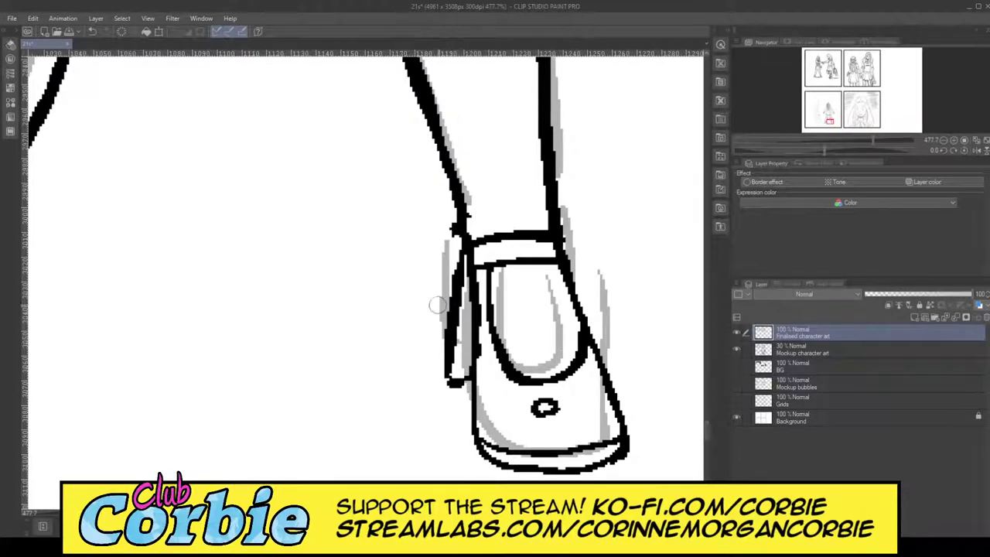
{"action": "left_click_drag", "start_coordinate": [439, 358], "coordinate": [446, 368]}
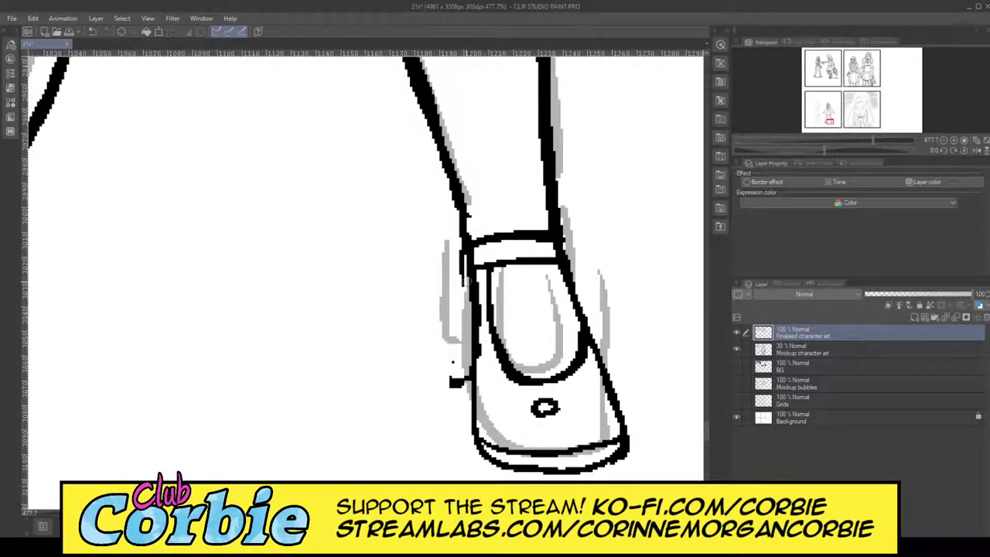
{"action": "left_click_drag", "start_coordinate": [462, 266], "coordinate": [447, 370]}
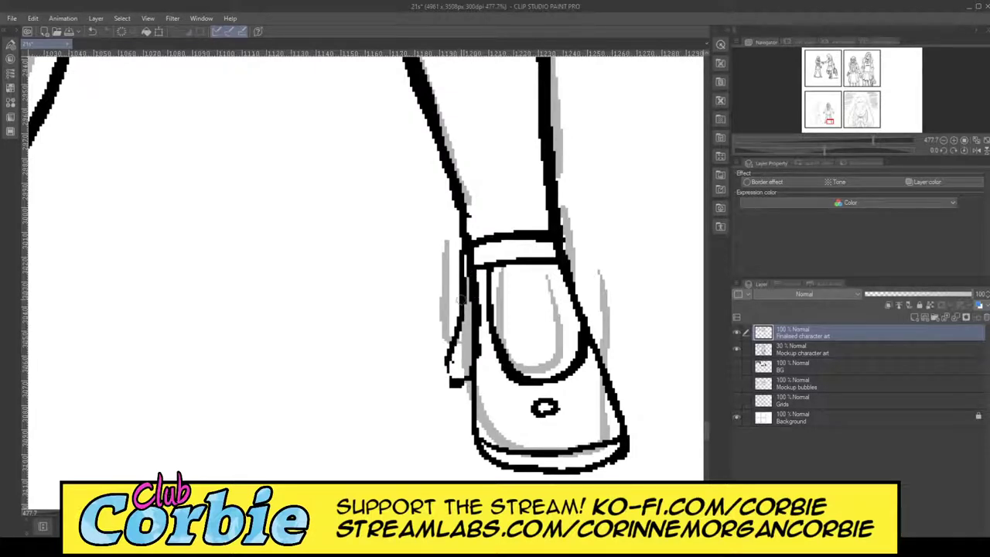
{"action": "left_click_drag", "start_coordinate": [461, 299], "coordinate": [456, 380]}
{"action": "key", "text": "e"}
{"action": "mouse_move", "coordinate": [451, 303]}
{"action": "left_mouse_down"}
{"action": "mouse_move", "coordinate": [447, 386]}
{"action": "mouse_move", "coordinate": [446, 309]}
{"action": "left_mouse_up"}
{"action": "left_click_drag", "start_coordinate": [451, 389], "coordinate": [462, 389]}
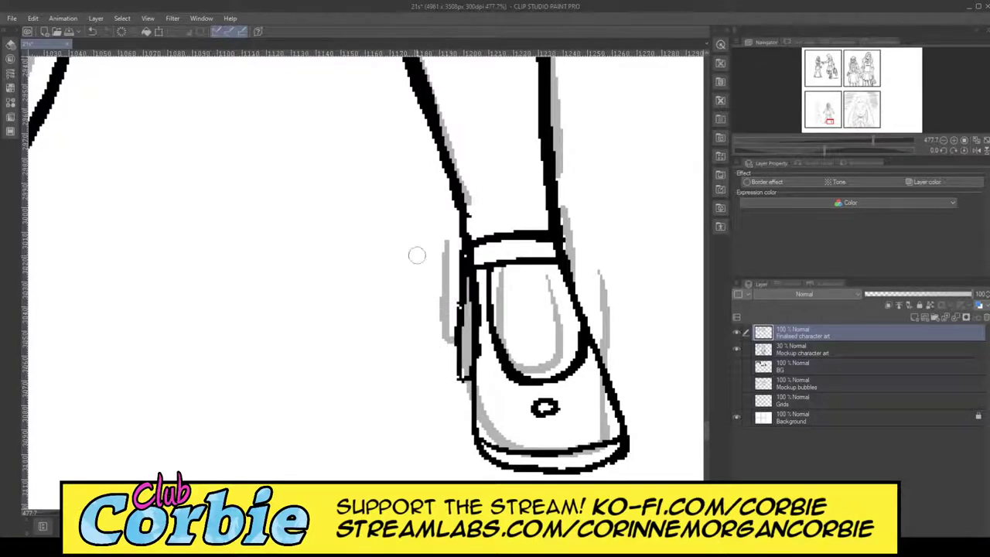
Erase the back edge of the left-hand shoe's heel and redraw it as a narrower, tapering line down to the heel tip.
{"action": "mouse_move", "coordinate": [418, 274]}
{"action": "left_mouse_down"}
{"action": "mouse_move", "coordinate": [404, 259]}
{"action": "mouse_move", "coordinate": [427, 228]}
{"action": "mouse_move", "coordinate": [418, 264]}
{"action": "left_mouse_up"}
{"action": "scroll", "coordinate": [418, 265], "scroll_direction": "up", "scroll_amount": 4}
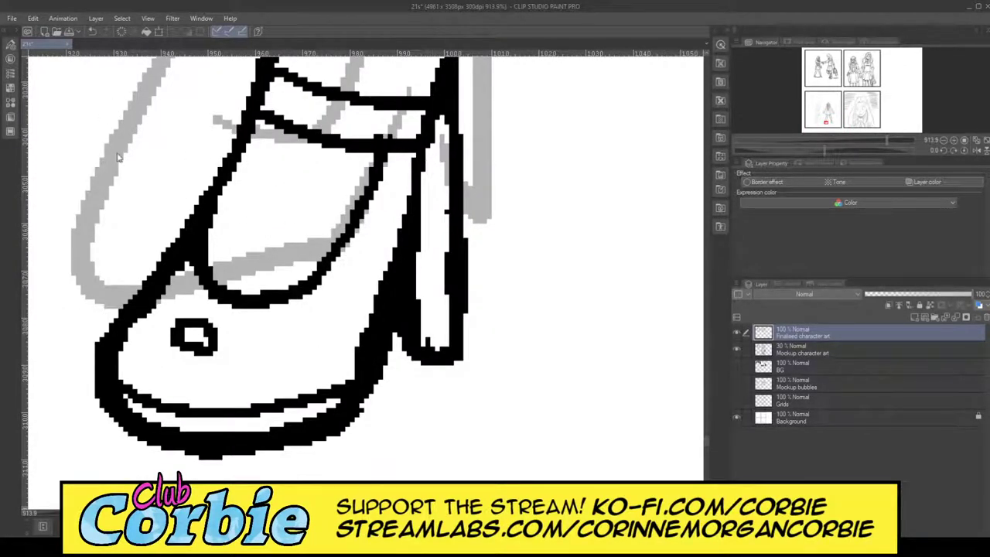
{"action": "mouse_move", "coordinate": [450, 131]}
{"action": "left_mouse_down"}
{"action": "mouse_move", "coordinate": [470, 368]}
{"action": "mouse_move", "coordinate": [455, 130]}
{"action": "left_mouse_up"}
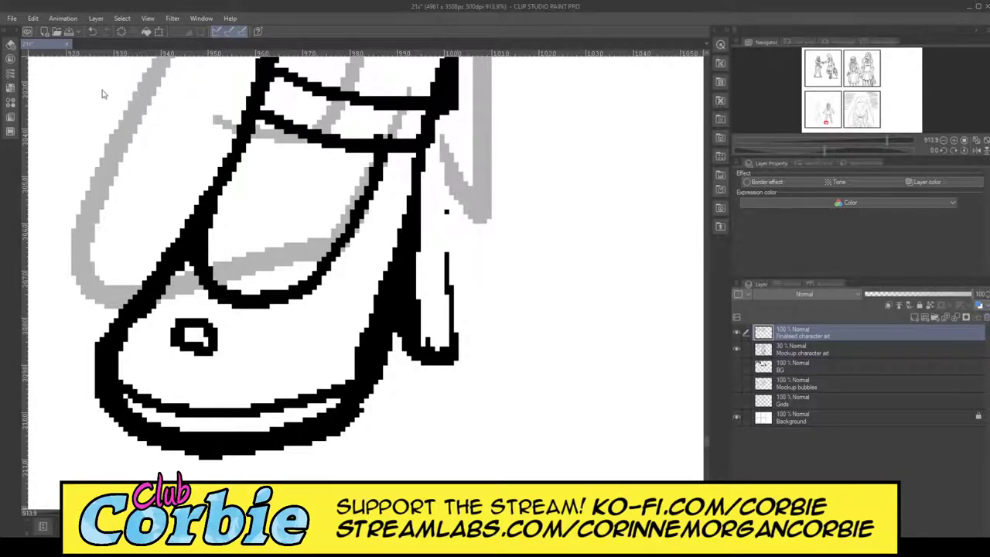
{"action": "left_click_drag", "start_coordinate": [429, 159], "coordinate": [448, 337]}
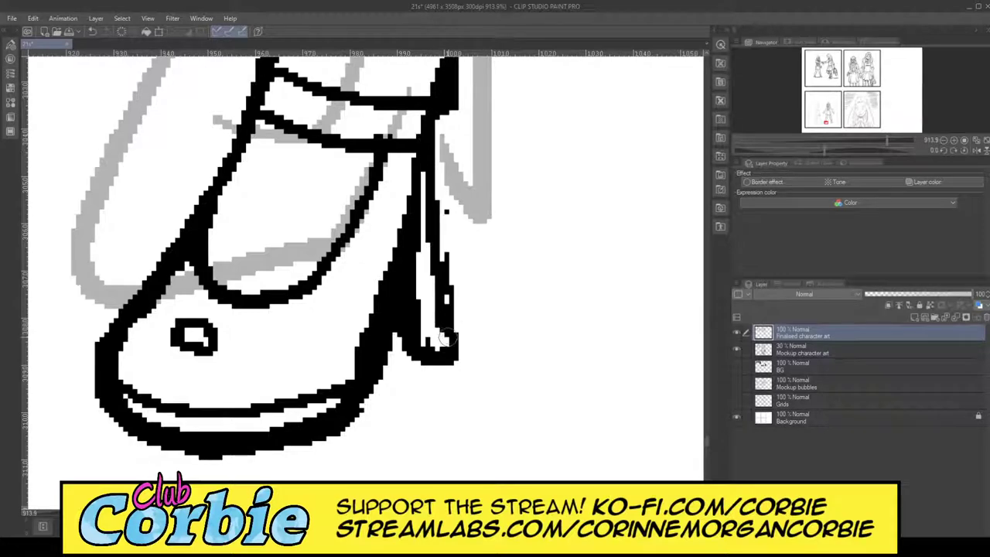
{"action": "left_click_drag", "start_coordinate": [439, 174], "coordinate": [453, 360]}
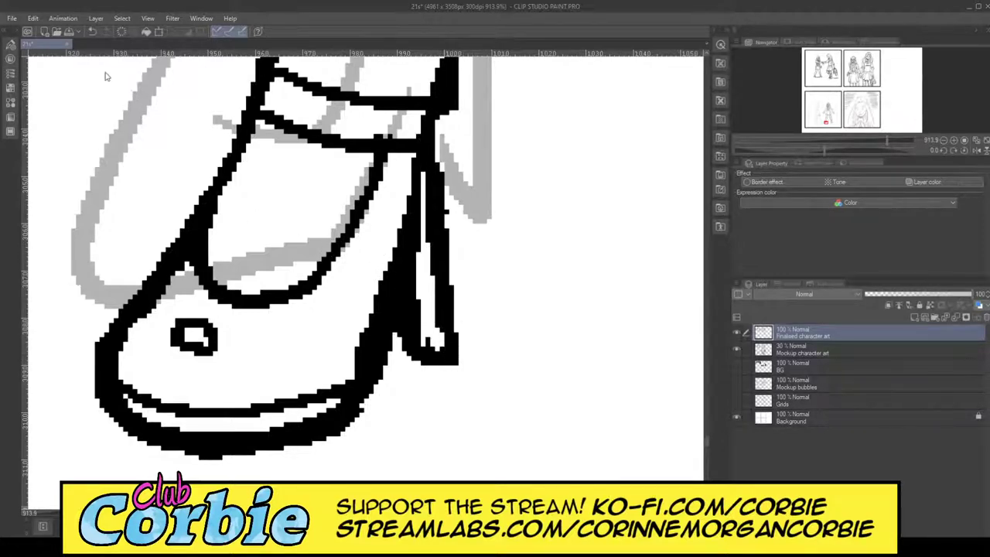
Hide the Mockup character art layer to show the standing figure's line art alone.
{"action": "scroll", "coordinate": [433, 267], "scroll_direction": "down", "scroll_amount": 10}
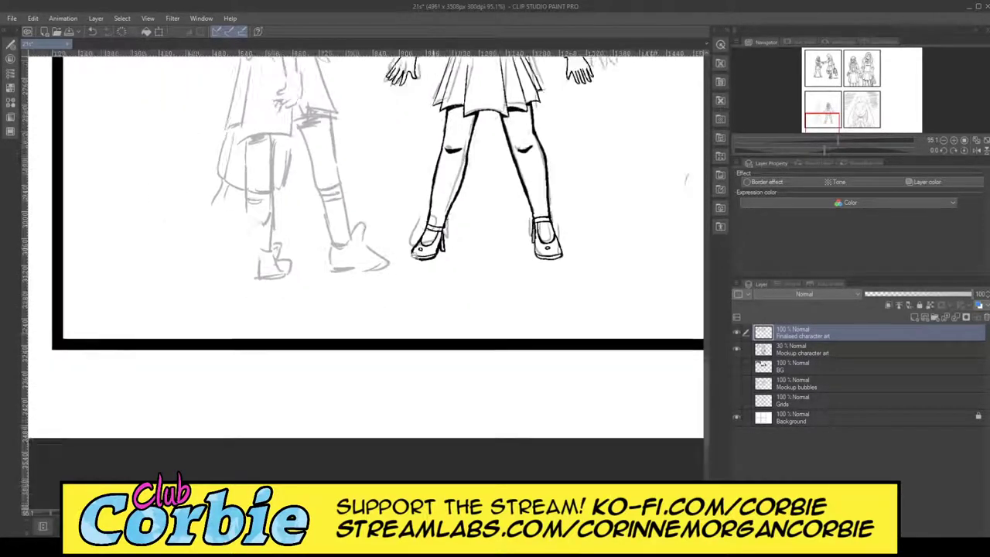
{"action": "scroll", "coordinate": [430, 243], "scroll_direction": "down", "scroll_amount": 3}
{"action": "scroll", "coordinate": [452, 105], "scroll_direction": "down", "scroll_amount": 3}
{"action": "scroll", "coordinate": [450, 90], "scroll_direction": "up", "scroll_amount": 3}
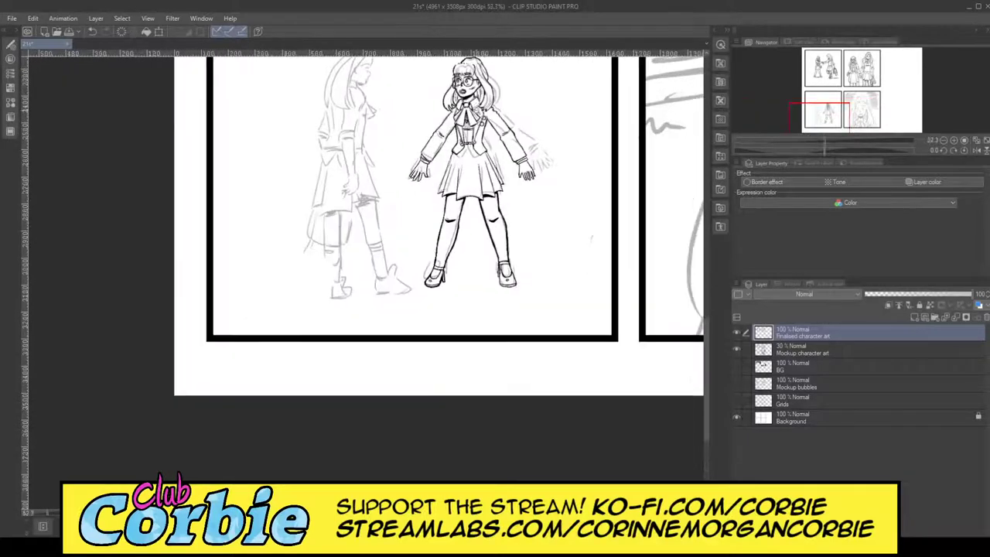
{"action": "left_click_drag", "start_coordinate": [483, 145], "coordinate": [529, 180]}
{"action": "left_click", "coordinate": [737, 347]}
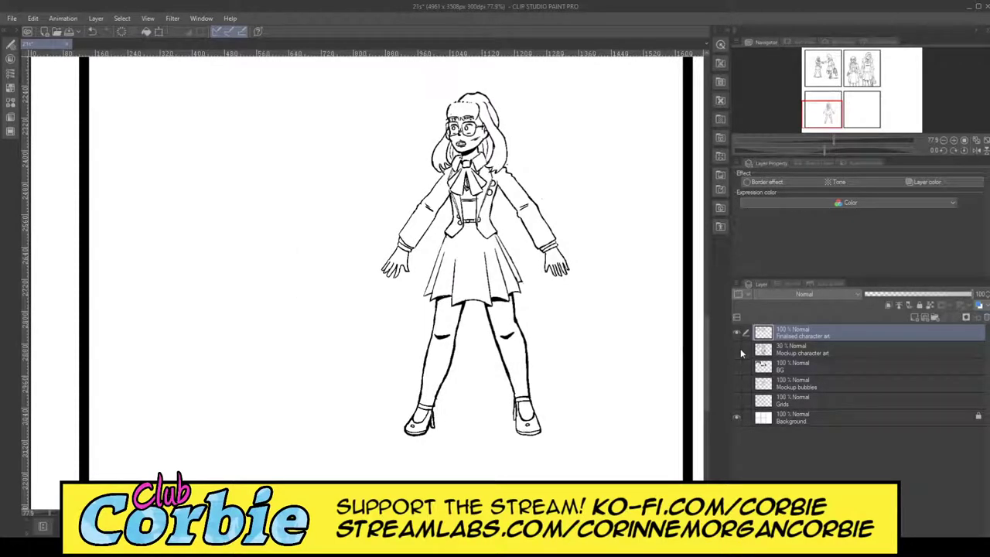
Erase the small stray mark beside the hair, just above the right-hand shoulder.
{"action": "scroll", "coordinate": [528, 126], "scroll_direction": "up", "scroll_amount": 4}
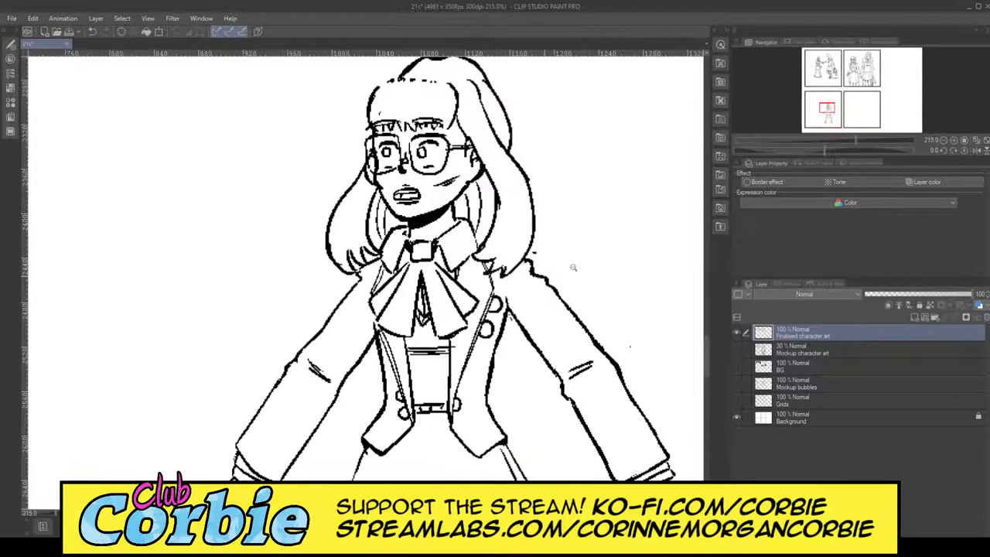
{"action": "scroll", "coordinate": [574, 267], "scroll_direction": "up", "scroll_amount": 5}
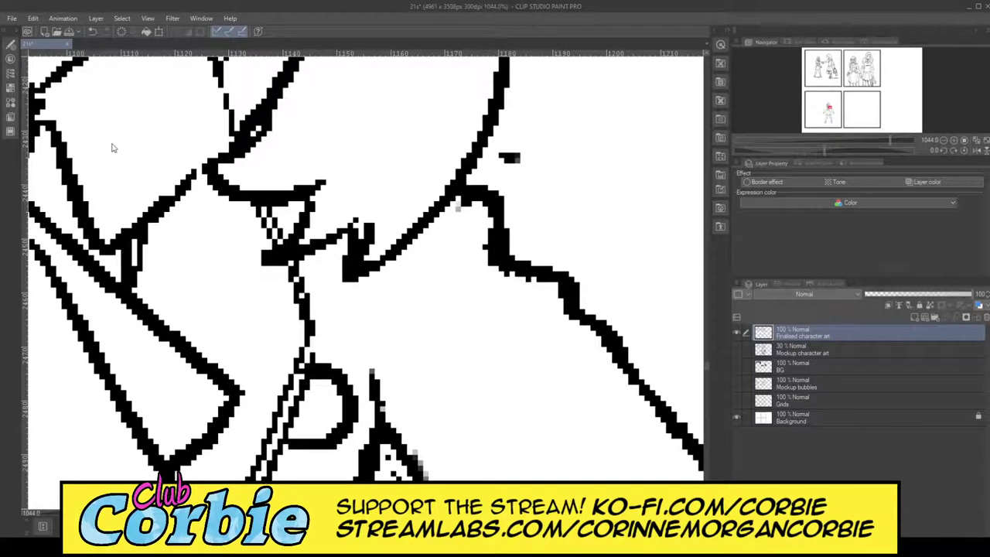
{"action": "left_click", "coordinate": [509, 158]}
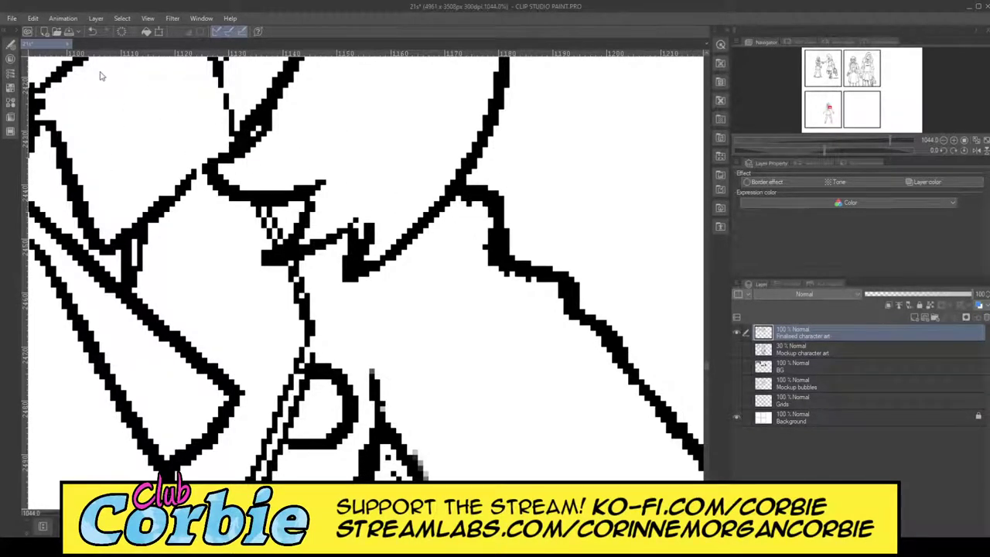
Close the gap in the fringe's upper-left outline and erase the stray specks on the forehead.
{"action": "left_click_drag", "start_coordinate": [357, 207], "coordinate": [155, 208]}
{"action": "scroll", "coordinate": [465, 113], "scroll_direction": "up", "scroll_amount": 3}
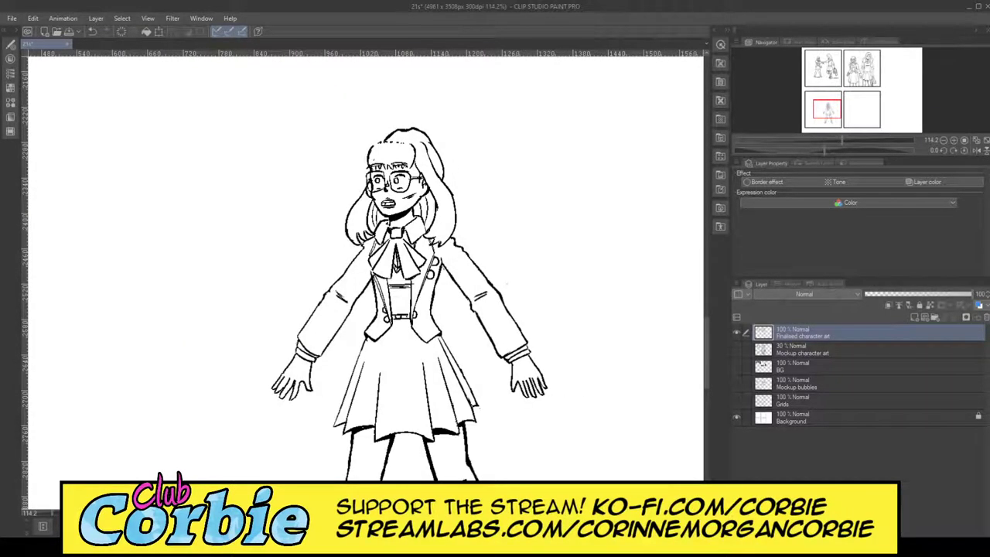
{"action": "scroll", "coordinate": [398, 147], "scroll_direction": "up", "scroll_amount": 3}
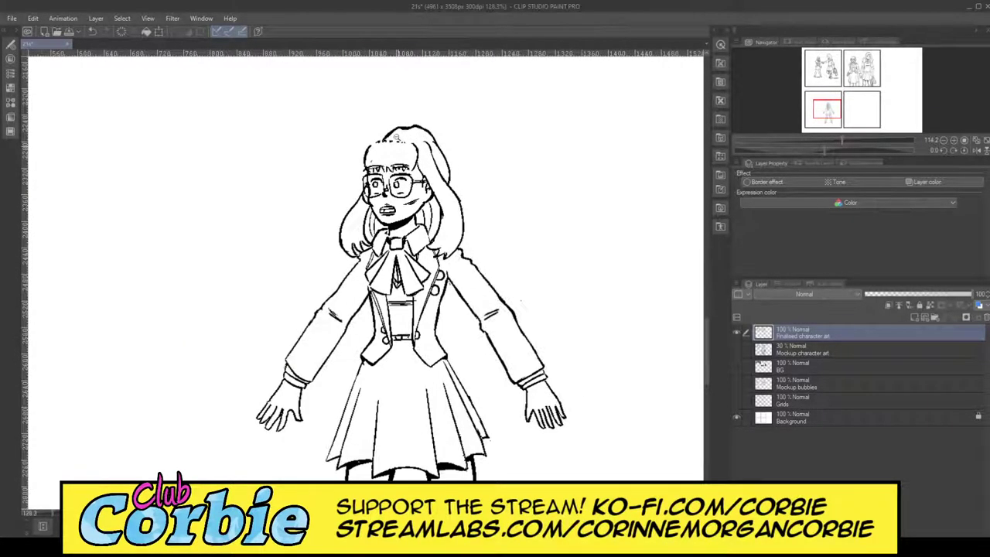
{"action": "scroll", "coordinate": [393, 120], "scroll_direction": "up", "scroll_amount": 4}
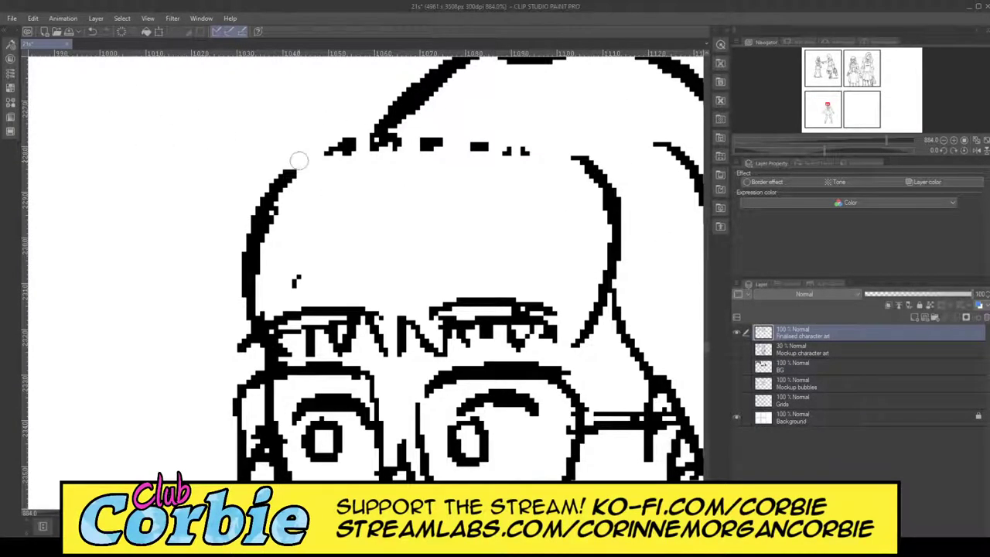
{"action": "left_click_drag", "start_coordinate": [283, 178], "coordinate": [345, 142]}
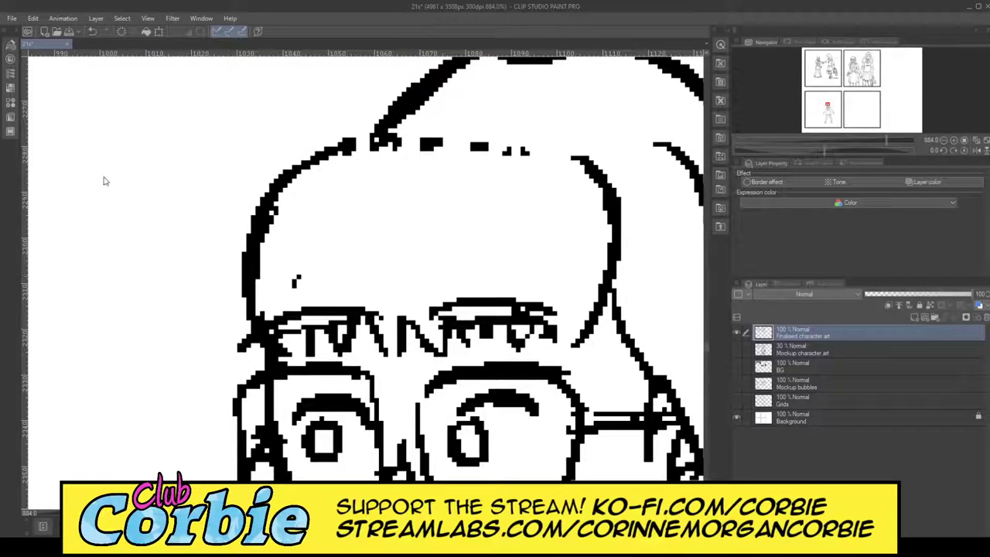
{"action": "left_click_drag", "start_coordinate": [289, 276], "coordinate": [323, 278]}
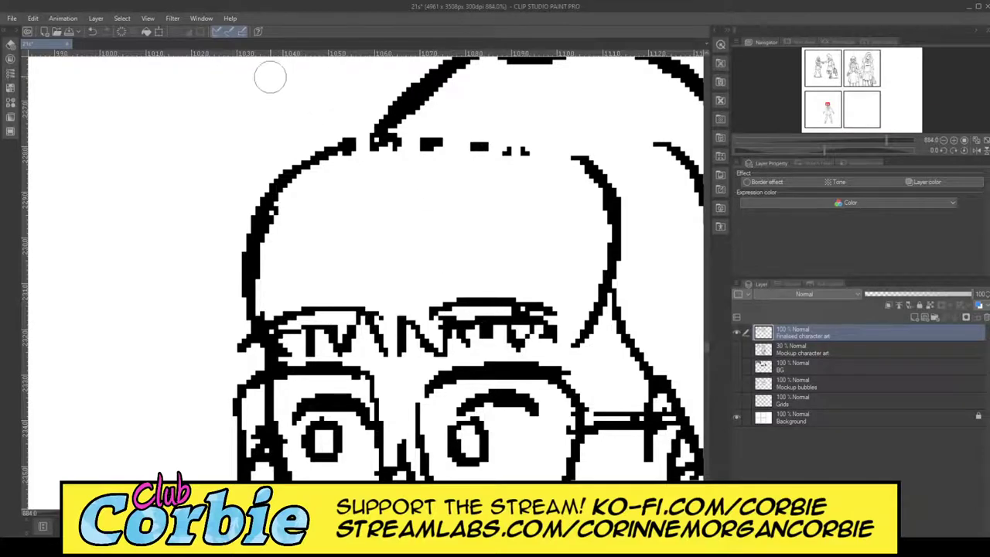
{"action": "left_click_drag", "start_coordinate": [322, 172], "coordinate": [280, 189]}
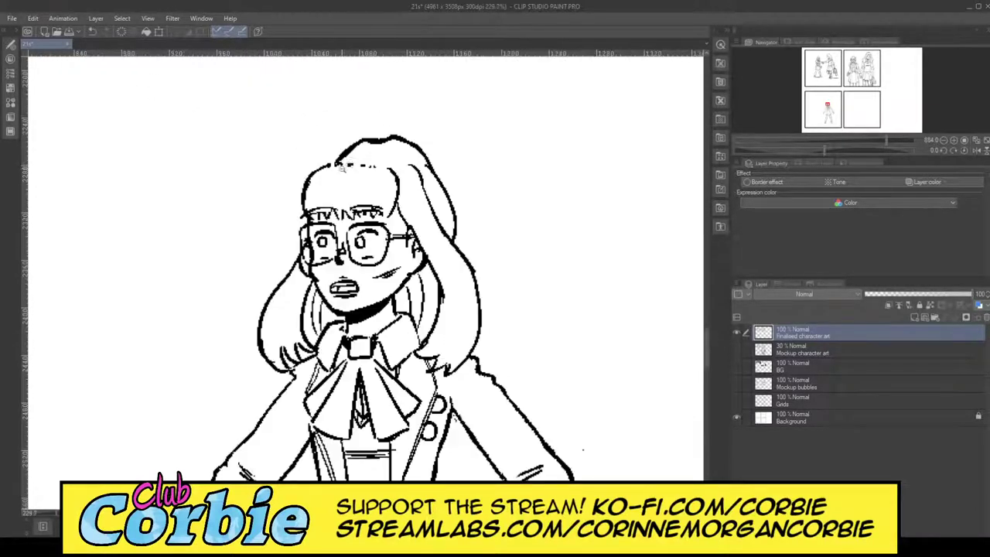
Join the fringe outline to the crown line with a thicker stroke, and thicken the dip along the top of the hair.
{"action": "left_click_drag", "start_coordinate": [342, 148], "coordinate": [382, 130]}
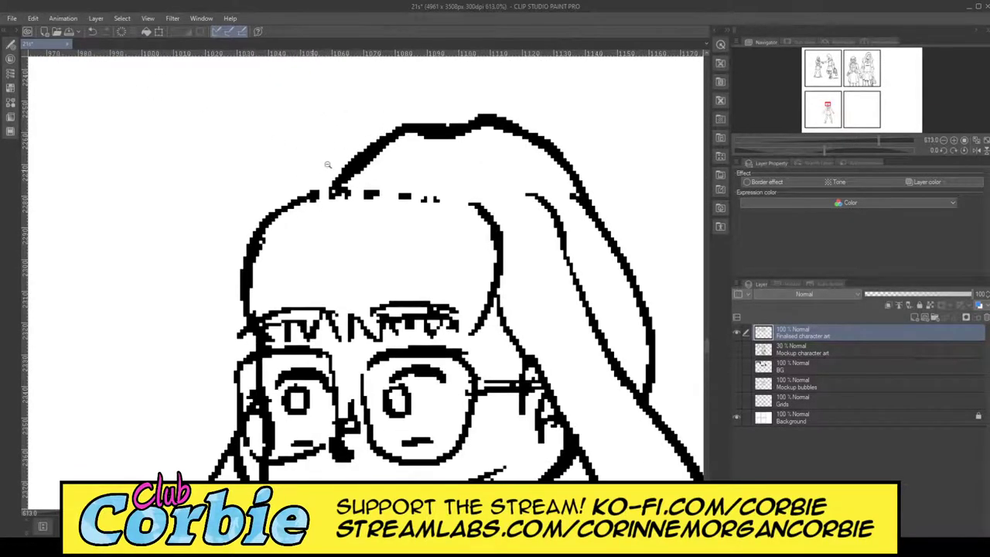
{"action": "scroll", "coordinate": [328, 165], "scroll_direction": "up", "scroll_amount": 3}
{"action": "mouse_move", "coordinate": [324, 218]}
{"action": "left_mouse_down"}
{"action": "mouse_move", "coordinate": [365, 206]}
{"action": "mouse_move", "coordinate": [355, 203]}
{"action": "left_mouse_up"}
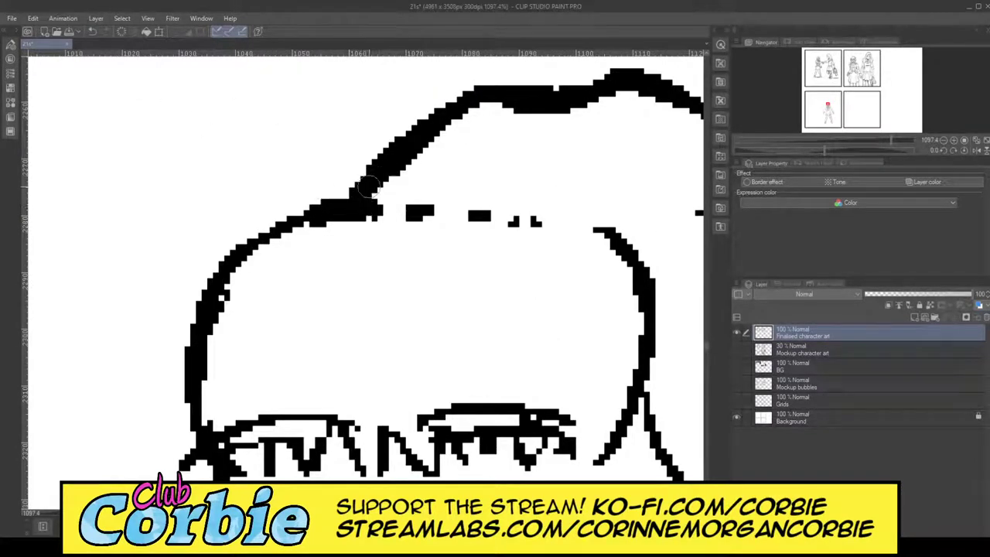
{"action": "left_click_drag", "start_coordinate": [494, 85], "coordinate": [562, 93]}
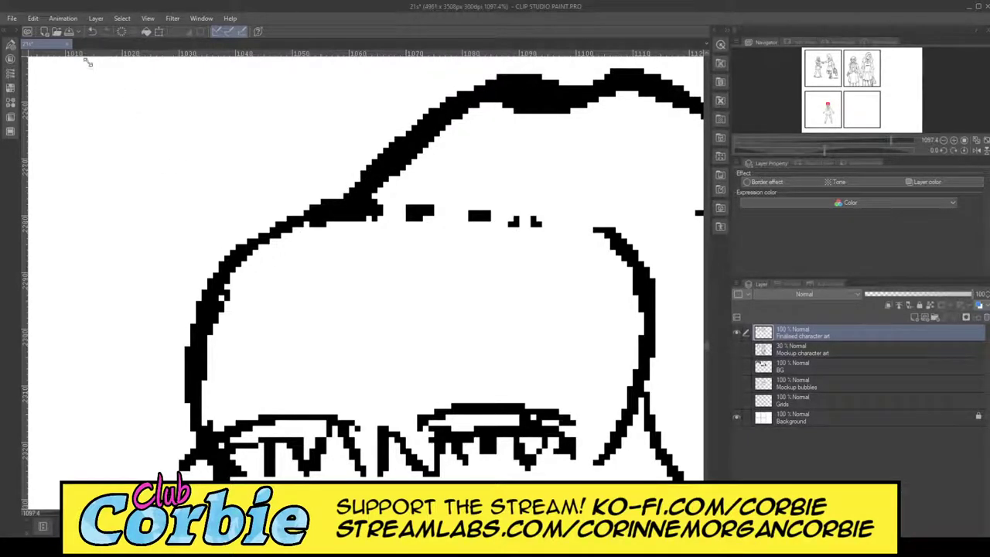
{"action": "scroll", "coordinate": [338, 178], "scroll_direction": "down", "scroll_amount": 5}
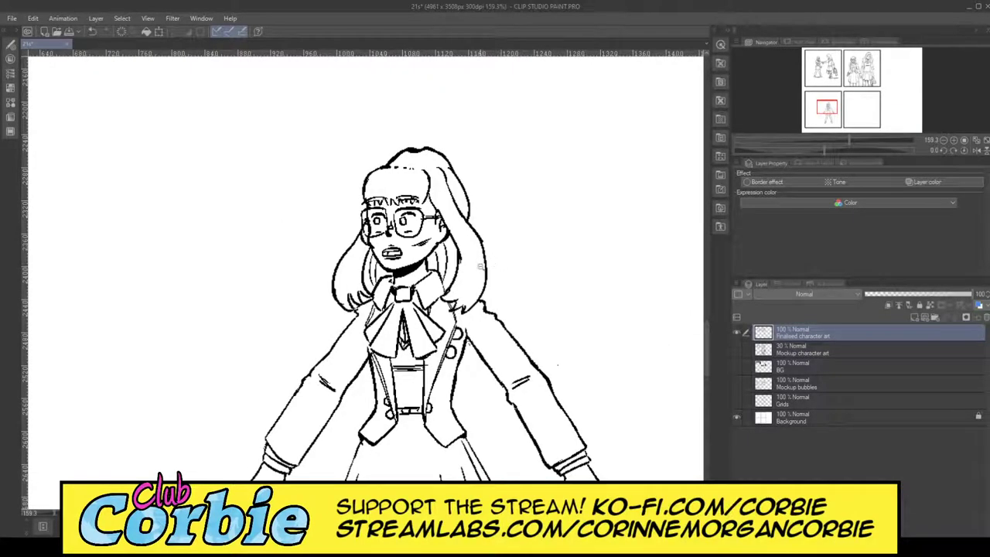
Erase the rough spur on the right-hand hair lock's inner edge and remove most of the lock's outer outline.
{"action": "scroll", "coordinate": [480, 262], "scroll_direction": "up", "scroll_amount": 4}
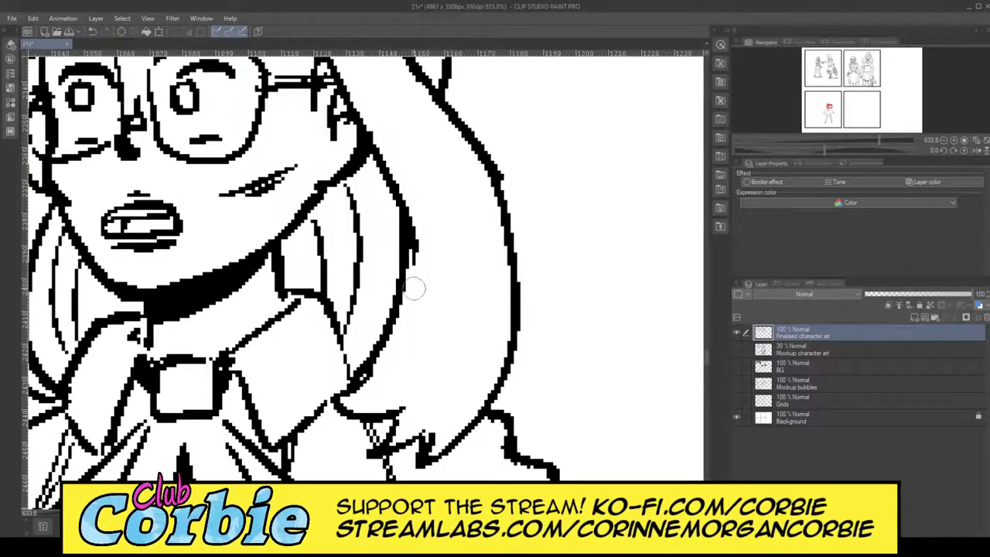
{"action": "mouse_move", "coordinate": [415, 289]}
{"action": "left_mouse_down"}
{"action": "mouse_move", "coordinate": [420, 181]}
{"action": "mouse_move", "coordinate": [413, 291]}
{"action": "mouse_move", "coordinate": [414, 192]}
{"action": "left_mouse_up"}
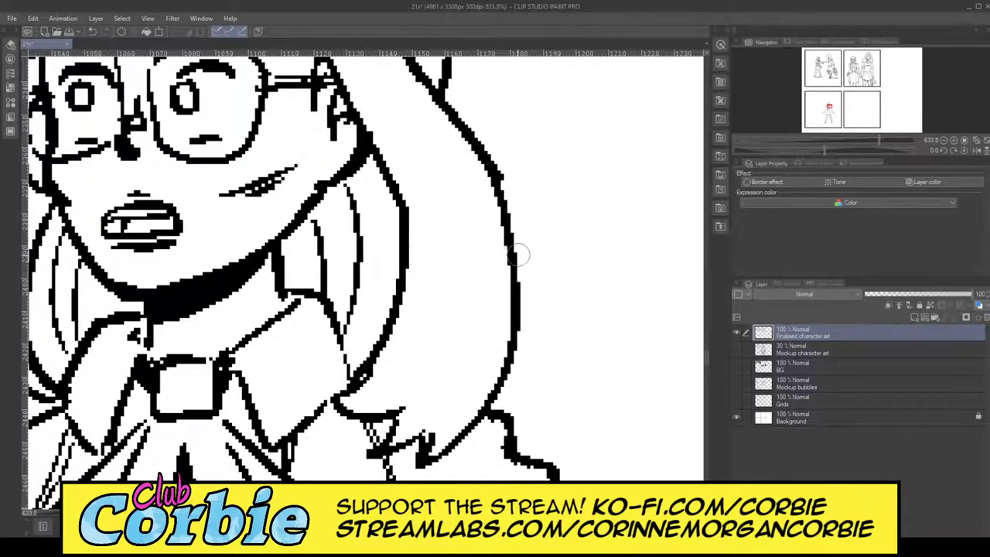
{"action": "mouse_move", "coordinate": [461, 139]}
{"action": "left_mouse_down"}
{"action": "mouse_move", "coordinate": [501, 226]}
{"action": "mouse_move", "coordinate": [502, 301]}
{"action": "mouse_move", "coordinate": [474, 374]}
{"action": "mouse_move", "coordinate": [511, 190]}
{"action": "left_mouse_up"}
{"action": "mouse_move", "coordinate": [484, 134]}
{"action": "left_mouse_down"}
{"action": "mouse_move", "coordinate": [464, 111]}
{"action": "mouse_move", "coordinate": [462, 120]}
{"action": "left_mouse_up"}
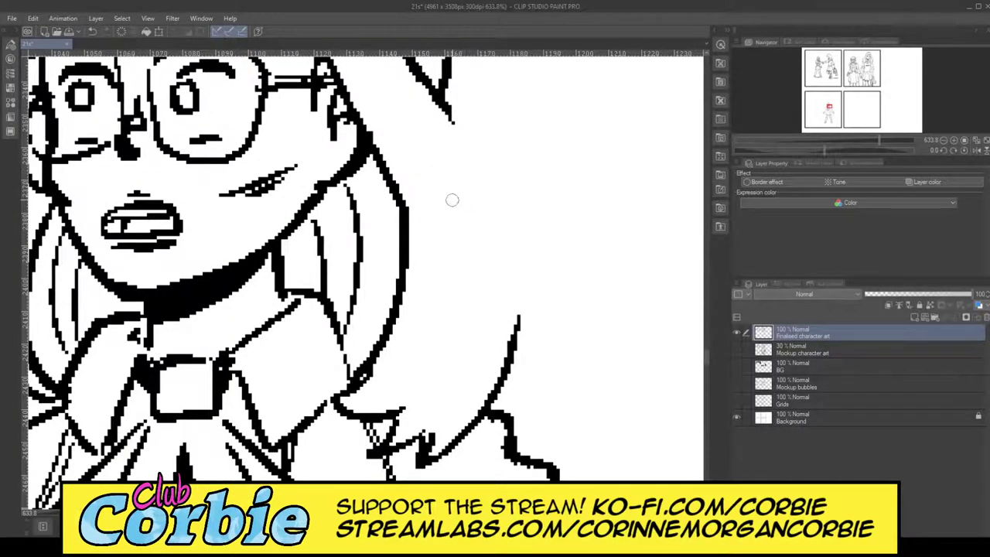
Draw a new outer outline for the right-hand hair lock, and erase its lower curve and the old line near the tips.
{"action": "mouse_move", "coordinate": [404, 473]}
{"action": "left_mouse_down"}
{"action": "mouse_move", "coordinate": [493, 424]}
{"action": "mouse_move", "coordinate": [515, 373]}
{"action": "mouse_move", "coordinate": [509, 278]}
{"action": "mouse_move", "coordinate": [396, 59]}
{"action": "left_mouse_up"}
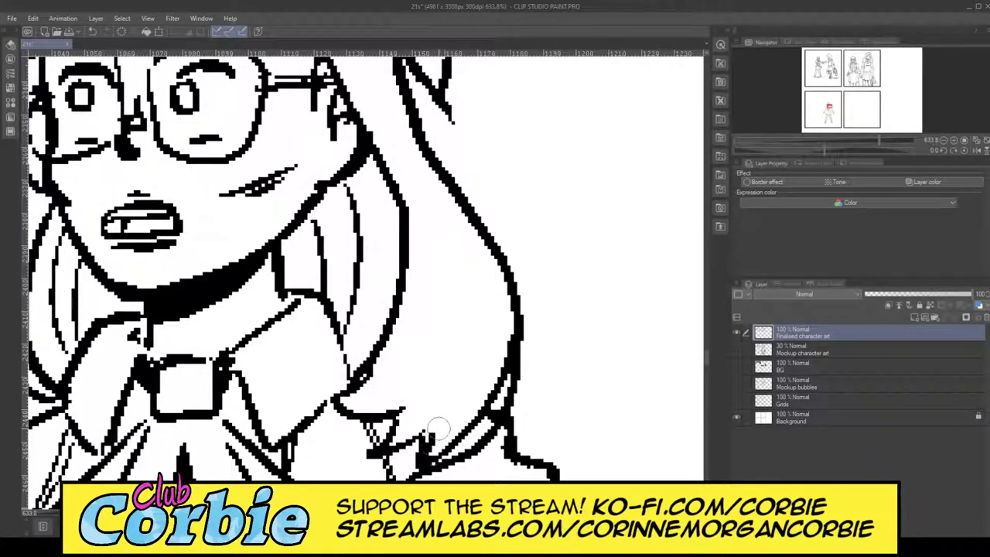
{"action": "mouse_move", "coordinate": [438, 431]}
{"action": "left_mouse_down"}
{"action": "mouse_move", "coordinate": [427, 465]}
{"action": "mouse_move", "coordinate": [466, 430]}
{"action": "mouse_move", "coordinate": [483, 375]}
{"action": "mouse_move", "coordinate": [453, 449]}
{"action": "mouse_move", "coordinate": [490, 378]}
{"action": "left_mouse_up"}
{"action": "mouse_move", "coordinate": [481, 441]}
{"action": "left_mouse_down"}
{"action": "mouse_move", "coordinate": [498, 340]}
{"action": "mouse_move", "coordinate": [497, 417]}
{"action": "left_mouse_up"}
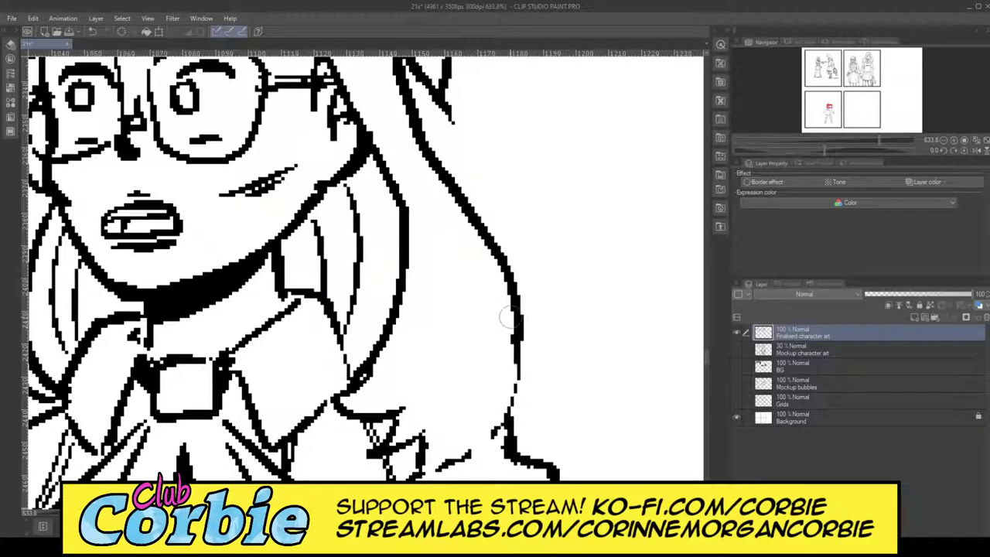
{"action": "mouse_move", "coordinate": [510, 309]}
{"action": "left_mouse_down"}
{"action": "mouse_move", "coordinate": [511, 413]}
{"action": "mouse_move", "coordinate": [508, 270]}
{"action": "left_mouse_up"}
{"action": "left_click_drag", "start_coordinate": [481, 195], "coordinate": [506, 356]}
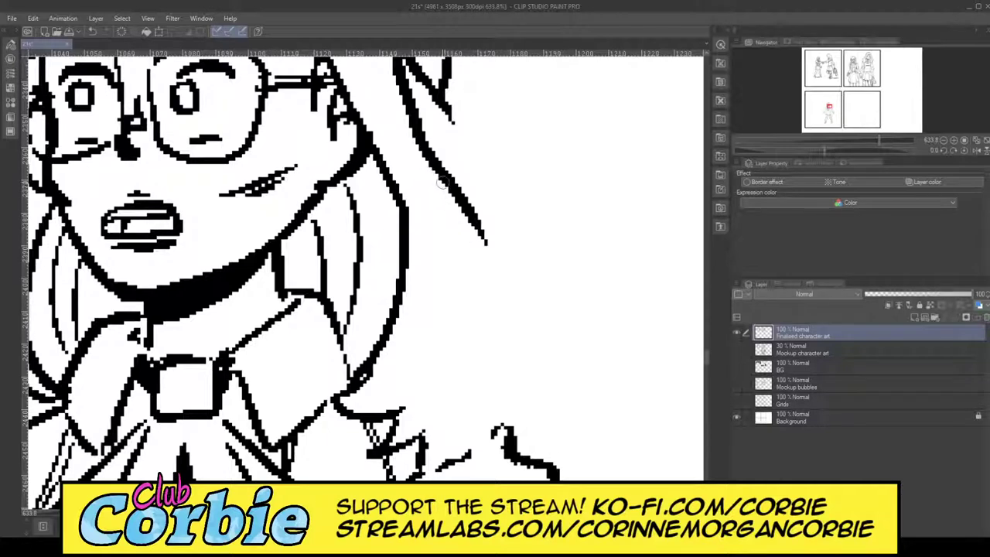
Redraw the right-hand hair lock's lower outer curve closer to the neck, ending at the tips, and smooth its join with the upper line.
{"action": "mouse_move", "coordinate": [436, 168]}
{"action": "left_mouse_down"}
{"action": "mouse_move", "coordinate": [483, 264]}
{"action": "mouse_move", "coordinate": [498, 388]}
{"action": "mouse_move", "coordinate": [470, 443]}
{"action": "mouse_move", "coordinate": [426, 465]}
{"action": "left_mouse_up"}
{"action": "mouse_move", "coordinate": [430, 427]}
{"action": "left_mouse_down"}
{"action": "mouse_move", "coordinate": [414, 464]}
{"action": "mouse_move", "coordinate": [390, 478]}
{"action": "left_mouse_up"}
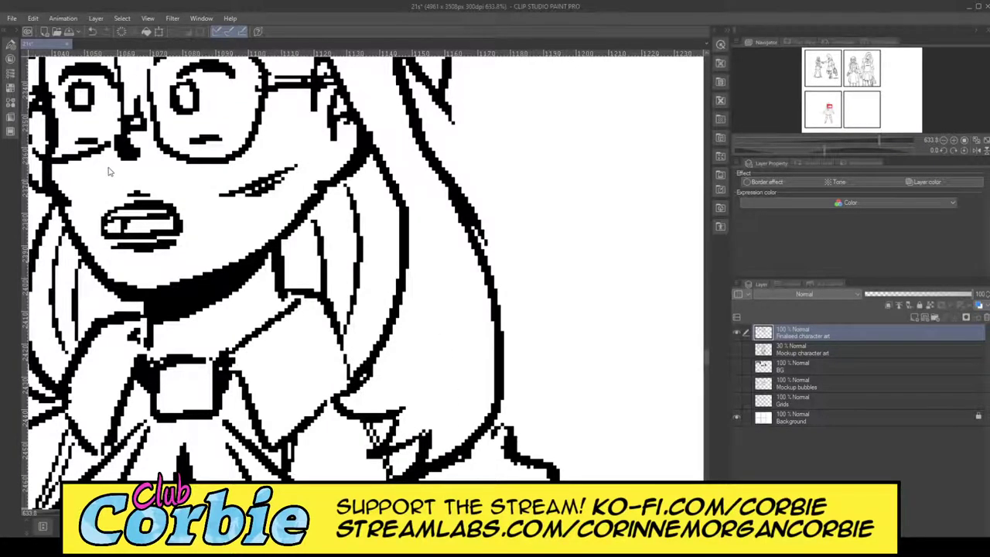
{"action": "mouse_move", "coordinate": [444, 159]}
{"action": "left_mouse_down"}
{"action": "mouse_move", "coordinate": [494, 239]}
{"action": "mouse_move", "coordinate": [431, 134]}
{"action": "left_mouse_up"}
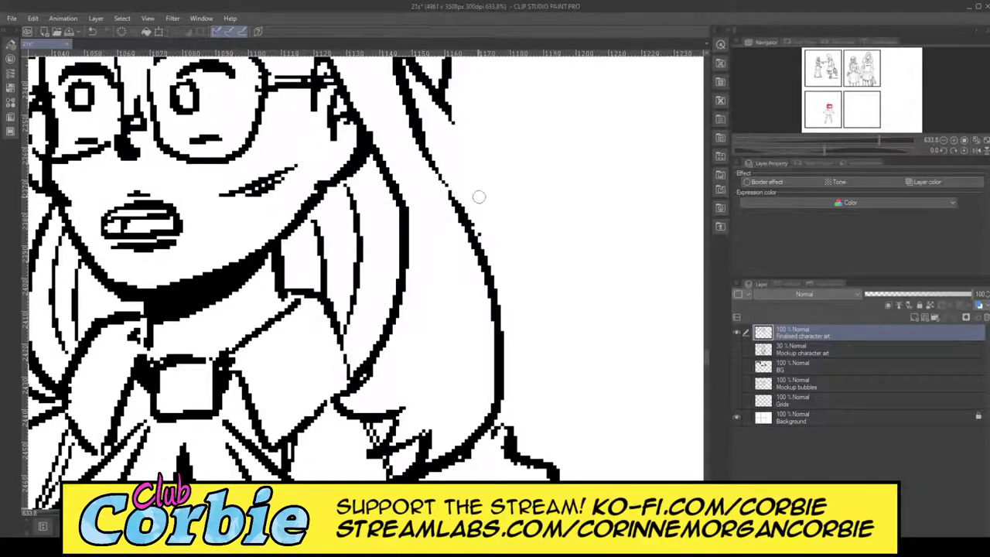
{"action": "left_click_drag", "start_coordinate": [431, 161], "coordinate": [454, 200]}
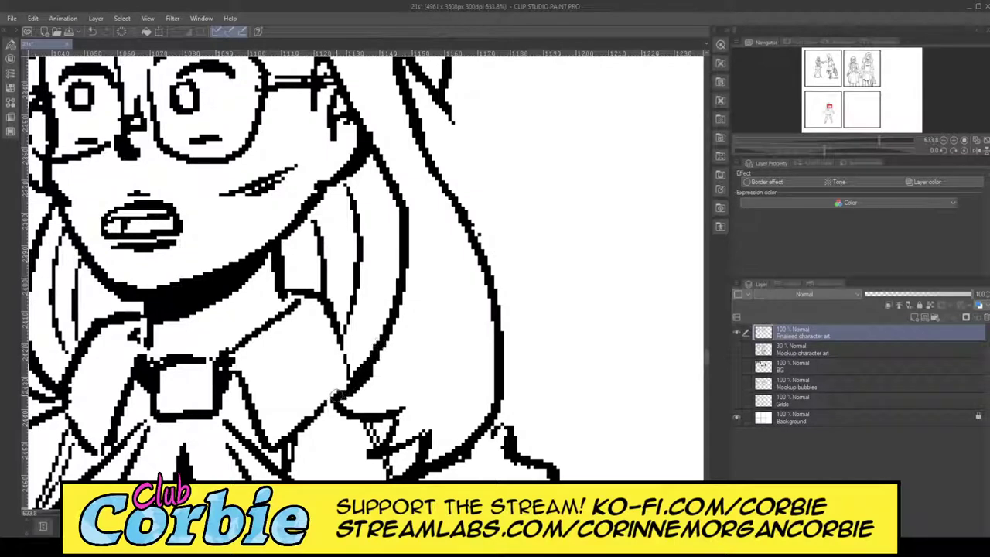
{"action": "left_click_drag", "start_coordinate": [337, 396], "coordinate": [386, 335]}
{"action": "mouse_move", "coordinate": [403, 262]}
{"action": "left_mouse_down"}
{"action": "mouse_move", "coordinate": [362, 361]}
{"action": "mouse_move", "coordinate": [323, 383]}
{"action": "mouse_move", "coordinate": [336, 395]}
{"action": "left_mouse_up"}
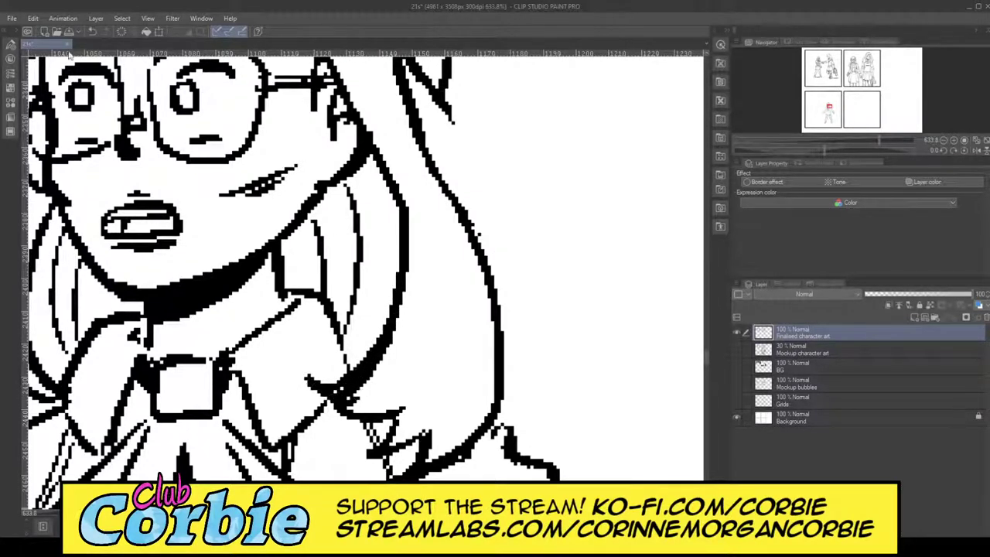
{"action": "left_click", "coordinate": [91, 31]}
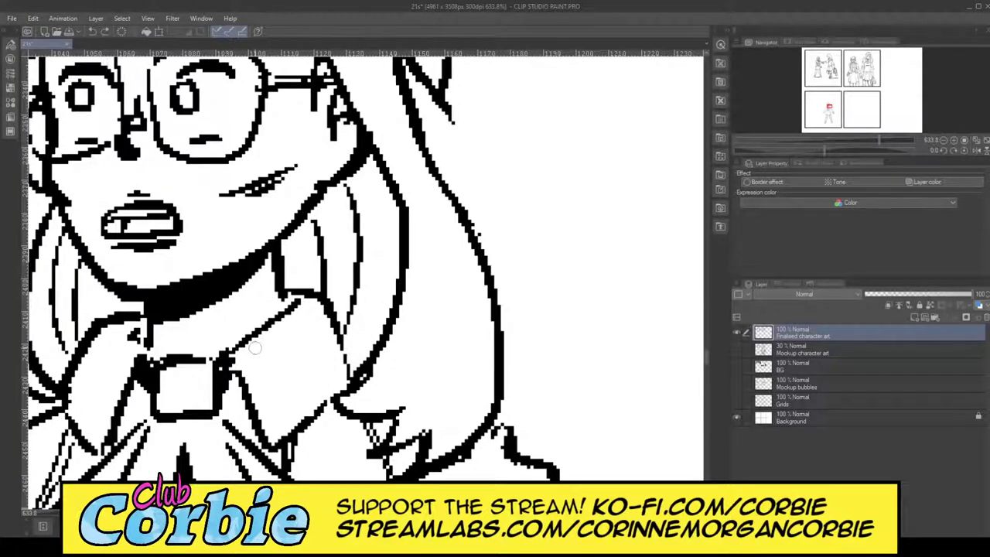
Thicken and sharpen the jagged hair tips at the bottom of the right-hand lock beside the collar.
{"action": "mouse_move", "coordinate": [362, 378]}
{"action": "left_mouse_down"}
{"action": "mouse_move", "coordinate": [321, 391]}
{"action": "mouse_move", "coordinate": [357, 412]}
{"action": "mouse_move", "coordinate": [392, 406]}
{"action": "mouse_move", "coordinate": [380, 416]}
{"action": "mouse_move", "coordinate": [355, 410]}
{"action": "mouse_move", "coordinate": [380, 411]}
{"action": "left_mouse_up"}
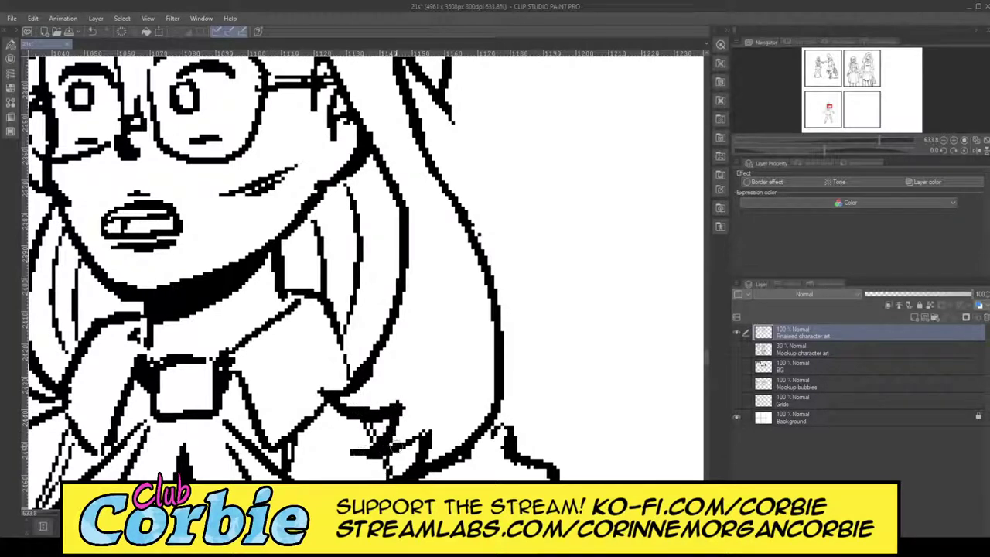
{"action": "left_click_drag", "start_coordinate": [391, 453], "coordinate": [420, 430]}
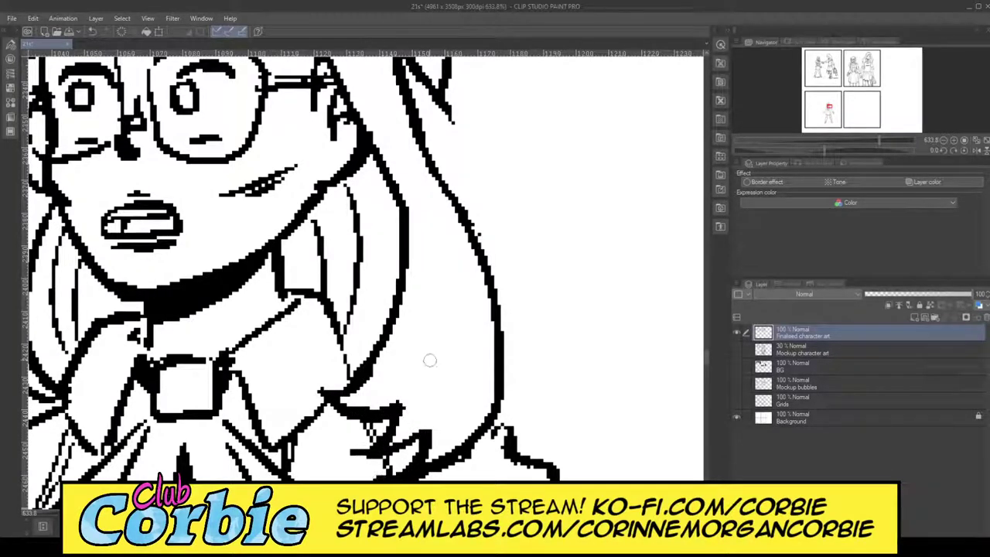
{"action": "scroll", "coordinate": [318, 166], "scroll_direction": "down", "scroll_amount": 8}
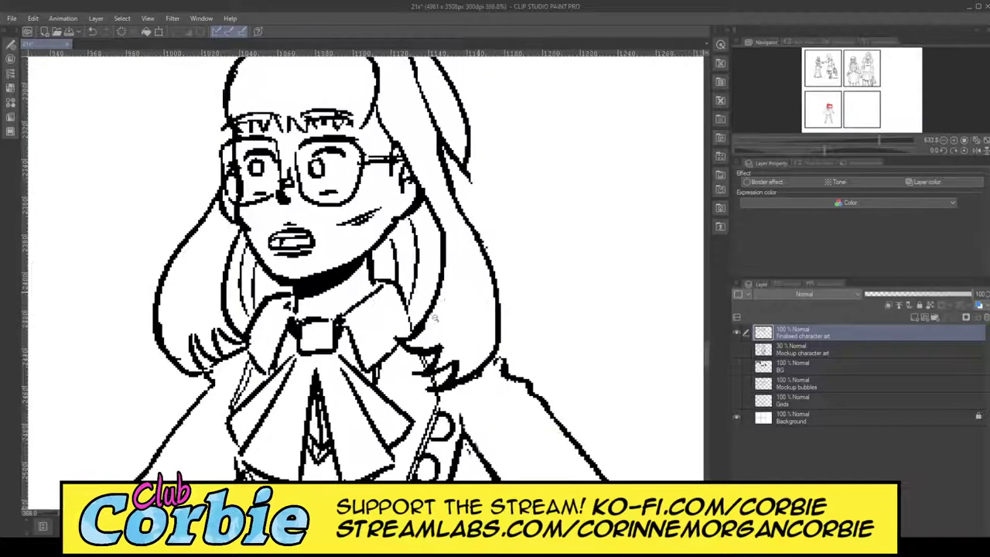
{"action": "scroll", "coordinate": [508, 232], "scroll_direction": "up", "scroll_amount": 3}
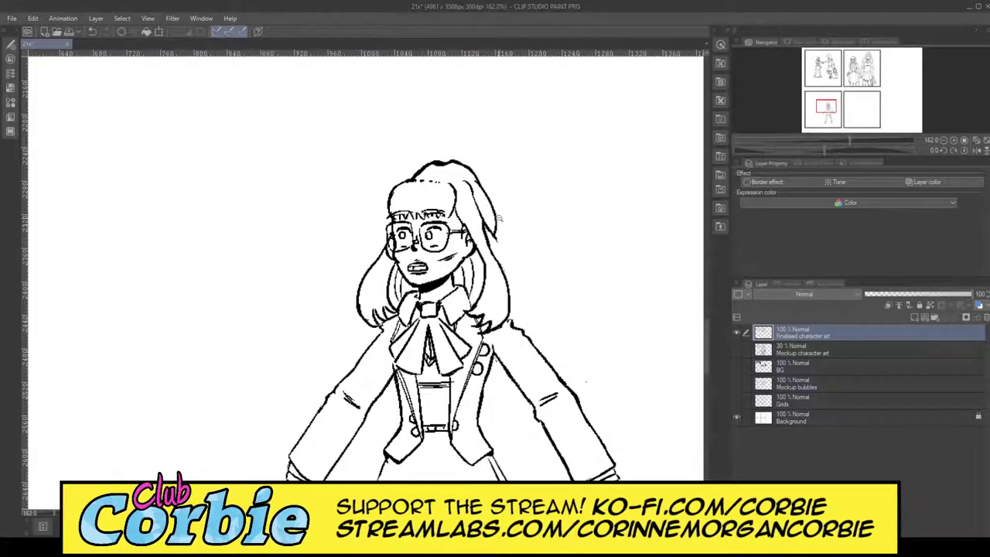
Erase the pointed tip of the back hair and extend its outer outline down to meet the right-hand lock.
{"action": "scroll", "coordinate": [481, 200], "scroll_direction": "up", "scroll_amount": 3}
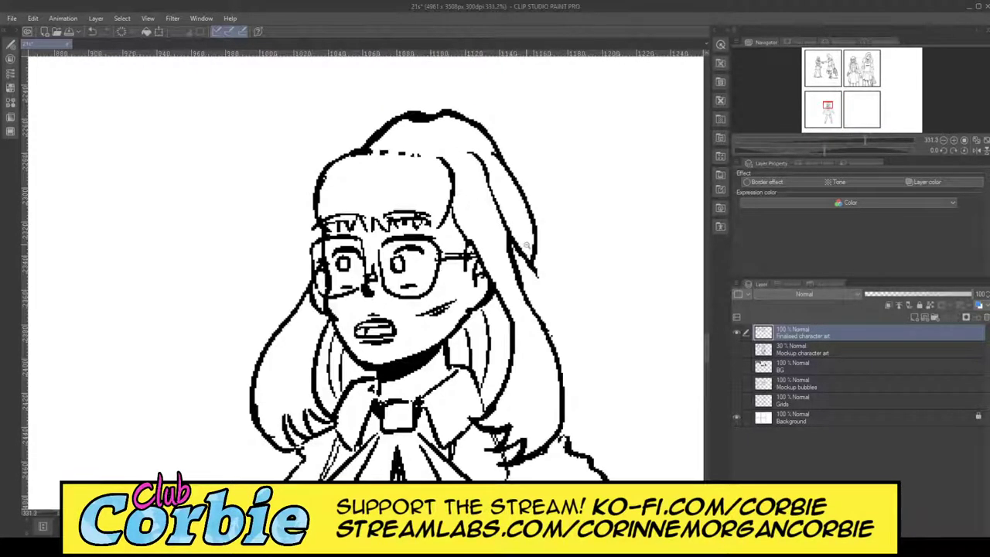
{"action": "scroll", "coordinate": [541, 224], "scroll_direction": "up", "scroll_amount": 5}
{"action": "scroll", "coordinate": [526, 243], "scroll_direction": "down", "scroll_amount": 3}
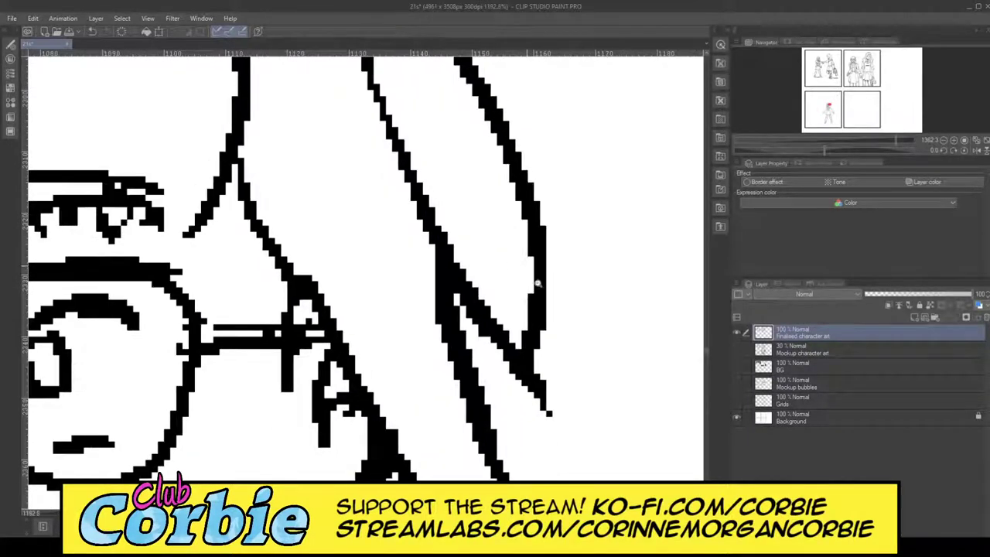
{"action": "scroll", "coordinate": [550, 314], "scroll_direction": "down", "scroll_amount": 1}
{"action": "scroll", "coordinate": [550, 315], "scroll_direction": "up", "scroll_amount": 3}
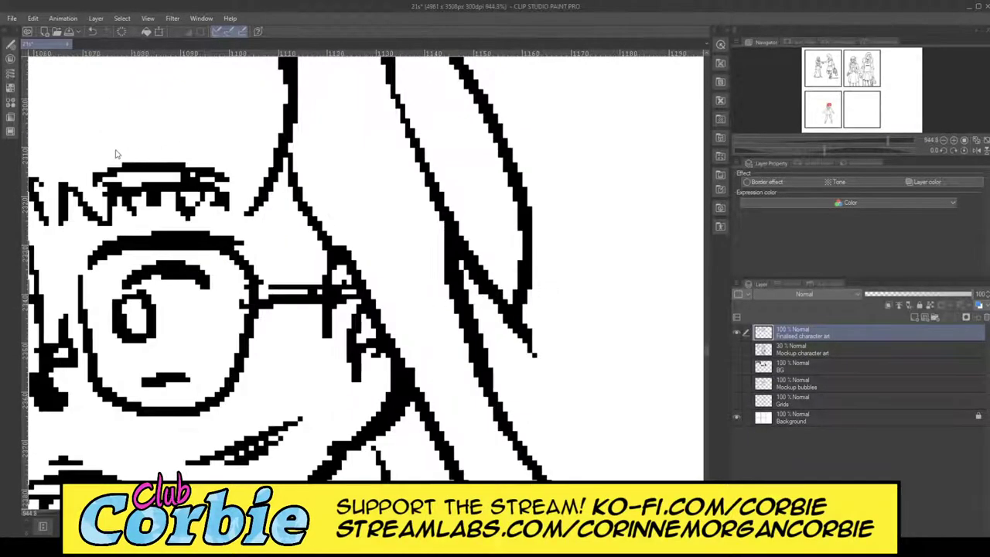
{"action": "key", "text": "e"}
{"action": "mouse_move", "coordinate": [482, 240]}
{"action": "left_mouse_down"}
{"action": "mouse_move", "coordinate": [480, 281]}
{"action": "mouse_move", "coordinate": [468, 236]}
{"action": "left_mouse_up"}
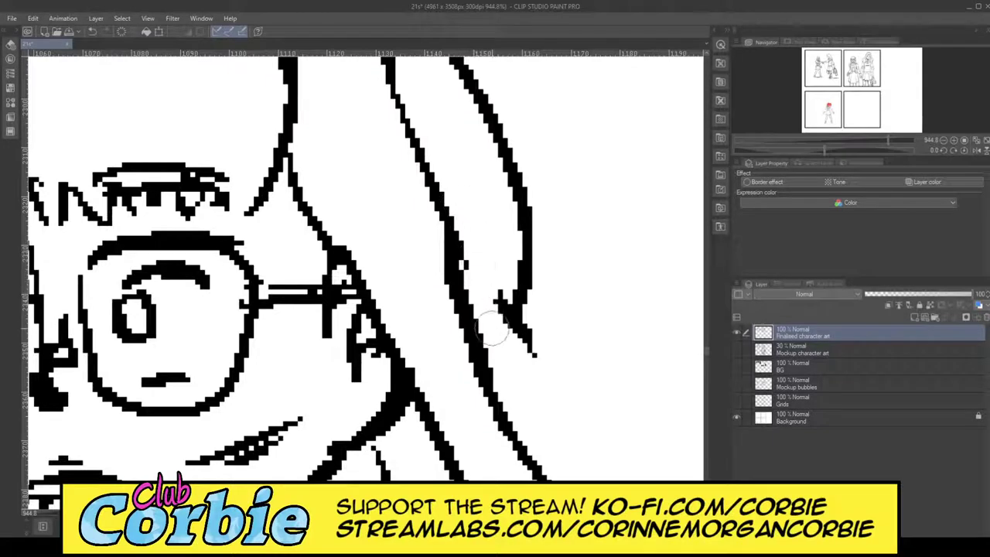
{"action": "mouse_move", "coordinate": [492, 330]}
{"action": "left_mouse_down"}
{"action": "mouse_move", "coordinate": [513, 359]}
{"action": "mouse_move", "coordinate": [541, 292]}
{"action": "mouse_move", "coordinate": [526, 369]}
{"action": "left_mouse_up"}
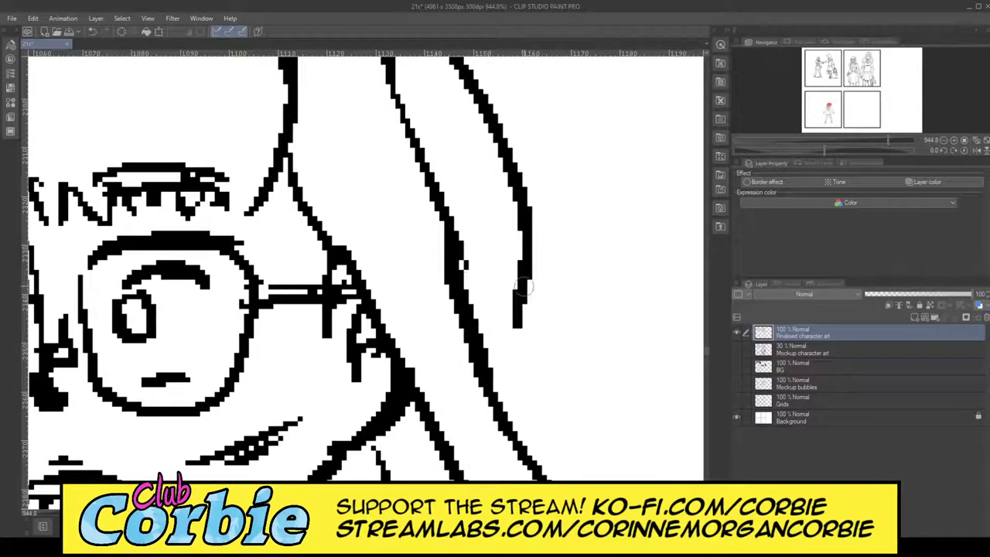
{"action": "mouse_move", "coordinate": [523, 274]}
{"action": "left_mouse_down"}
{"action": "mouse_move", "coordinate": [501, 393]}
{"action": "mouse_move", "coordinate": [522, 260]}
{"action": "mouse_move", "coordinate": [519, 200]}
{"action": "mouse_move", "coordinate": [497, 406]}
{"action": "left_mouse_up"}
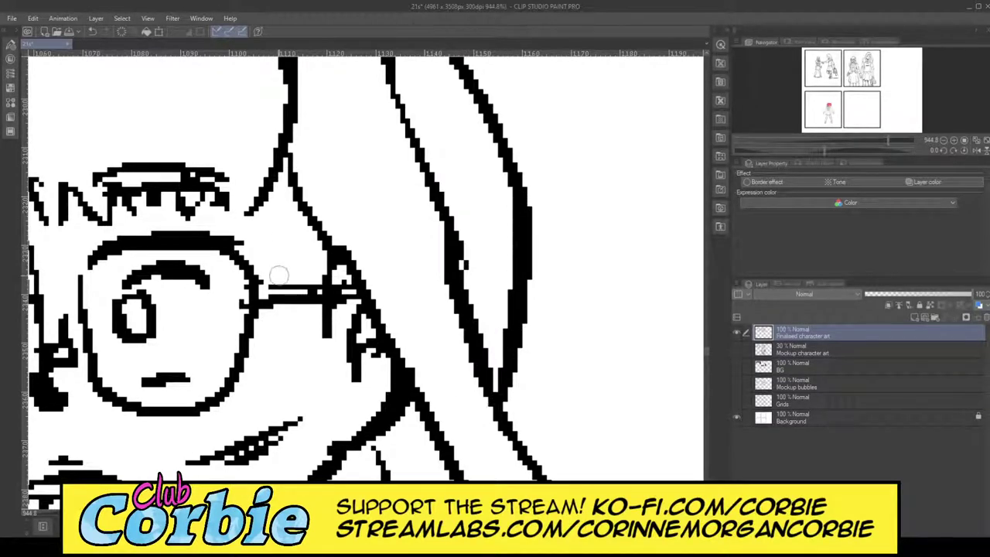
{"action": "scroll", "coordinate": [532, 246], "scroll_direction": "down", "scroll_amount": 8}
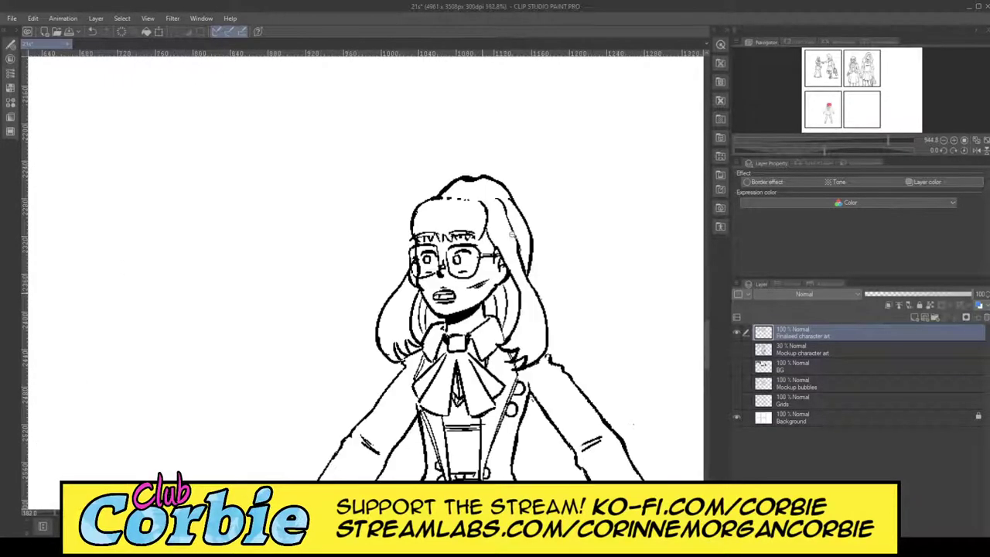
Thin the underside of the dip in the hair's crown outline, and fill the dip in from above.
{"action": "scroll", "coordinate": [481, 201], "scroll_direction": "up", "scroll_amount": 8}
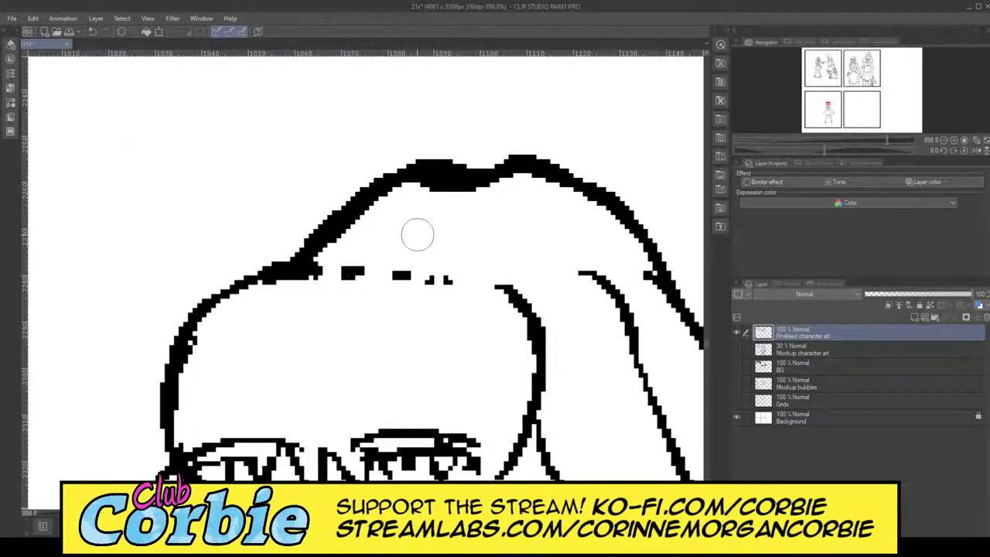
{"action": "mouse_move", "coordinate": [425, 203]}
{"action": "left_mouse_down"}
{"action": "mouse_move", "coordinate": [443, 187]}
{"action": "mouse_move", "coordinate": [523, 194]}
{"action": "mouse_move", "coordinate": [417, 185]}
{"action": "left_mouse_up"}
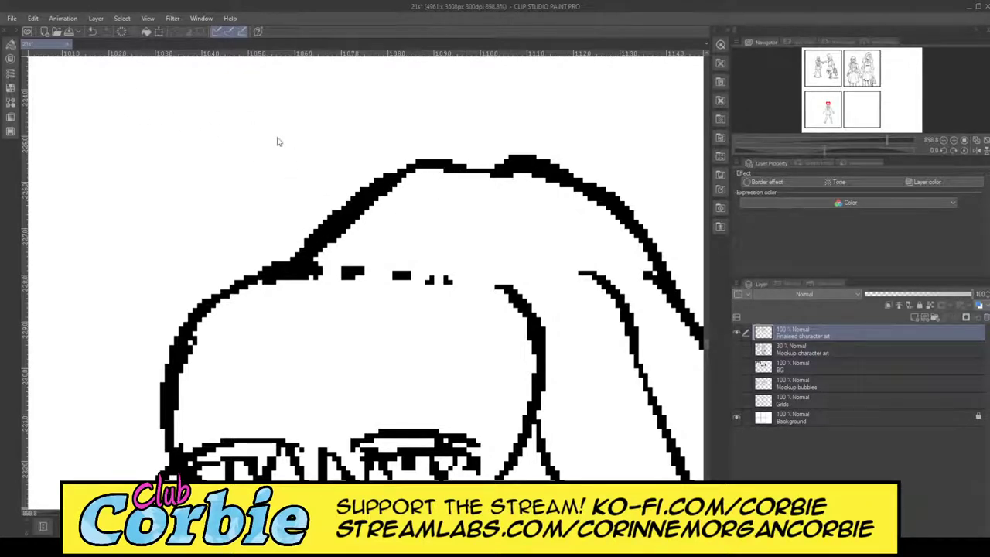
{"action": "mouse_move", "coordinate": [383, 193]}
{"action": "left_mouse_down"}
{"action": "mouse_move", "coordinate": [400, 168]}
{"action": "mouse_move", "coordinate": [442, 153]}
{"action": "mouse_move", "coordinate": [471, 162]}
{"action": "mouse_move", "coordinate": [528, 152]}
{"action": "mouse_move", "coordinate": [585, 186]}
{"action": "mouse_move", "coordinate": [524, 152]}
{"action": "mouse_move", "coordinate": [437, 156]}
{"action": "left_mouse_up"}
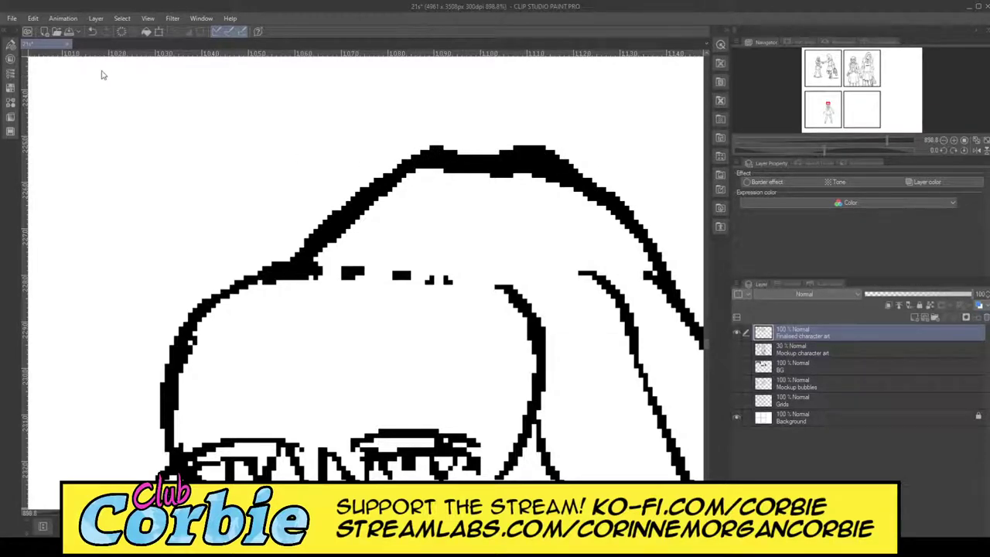
{"action": "key", "text": "ctrl+0"}
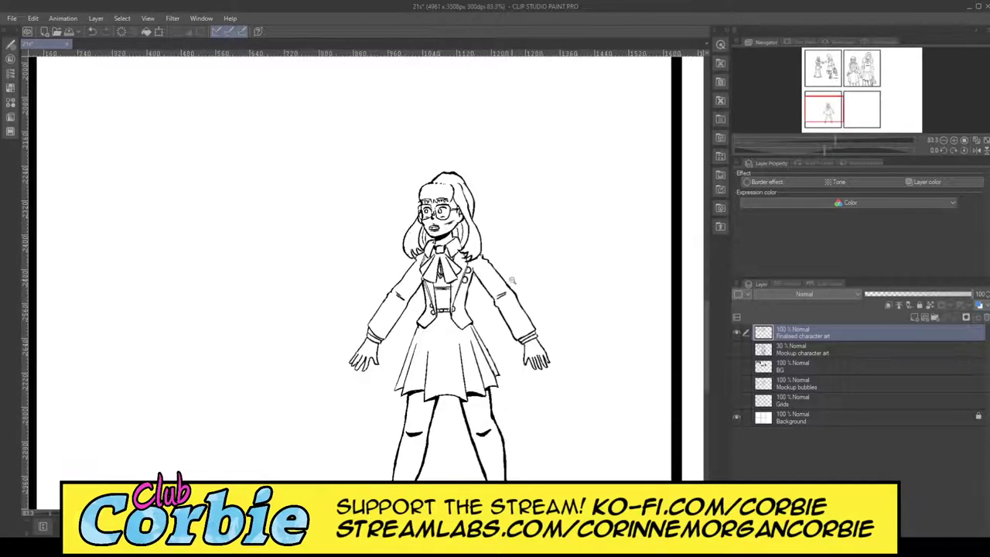
Thicken the nose lines on the side facing the left-hand lens, joining the nose to the glasses frame.
{"action": "scroll", "coordinate": [495, 248], "scroll_direction": "up", "scroll_amount": 4}
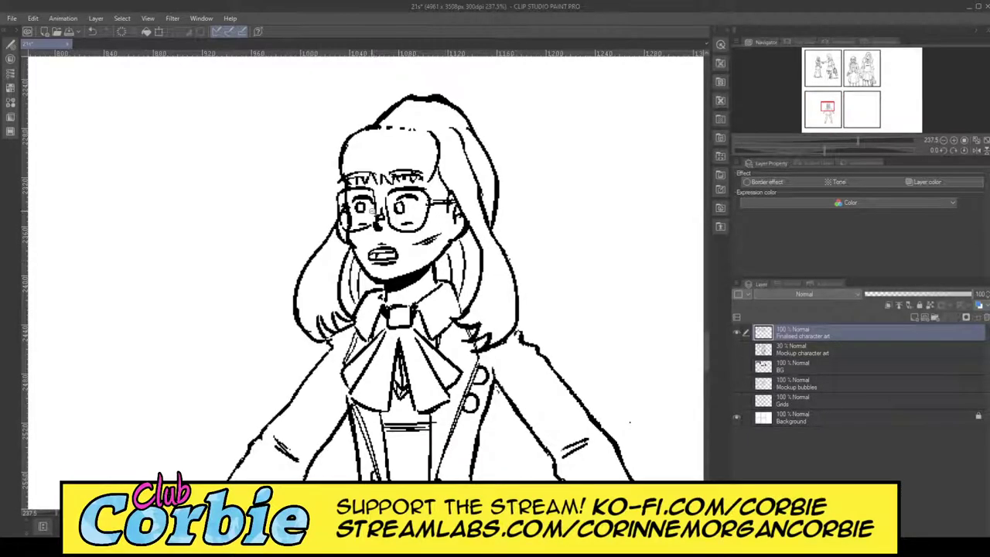
{"action": "scroll", "coordinate": [373, 209], "scroll_direction": "up", "scroll_amount": 3}
{"action": "scroll", "coordinate": [414, 214], "scroll_direction": "up", "scroll_amount": 2}
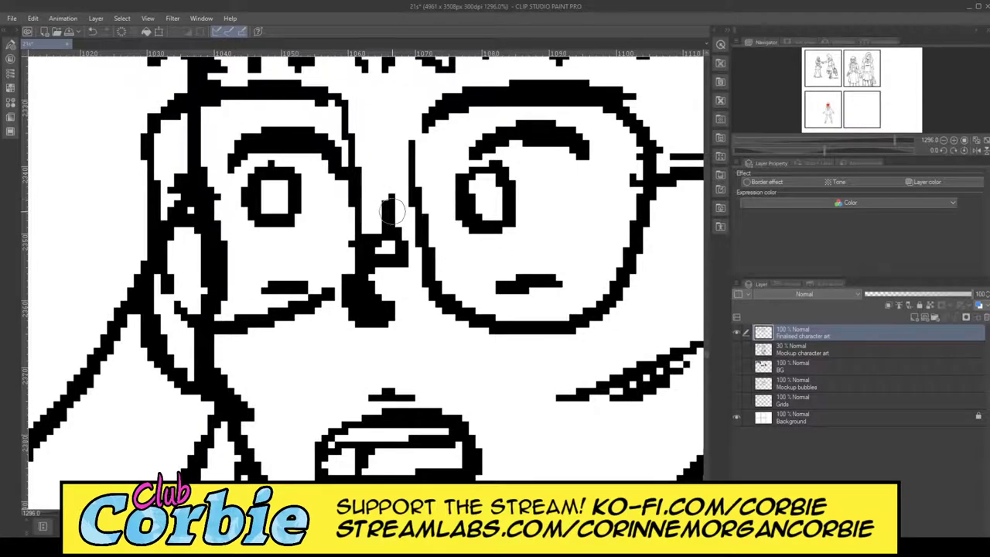
{"action": "mouse_move", "coordinate": [382, 186]}
{"action": "left_mouse_down"}
{"action": "mouse_move", "coordinate": [340, 291]}
{"action": "mouse_move", "coordinate": [354, 271]}
{"action": "left_mouse_up"}
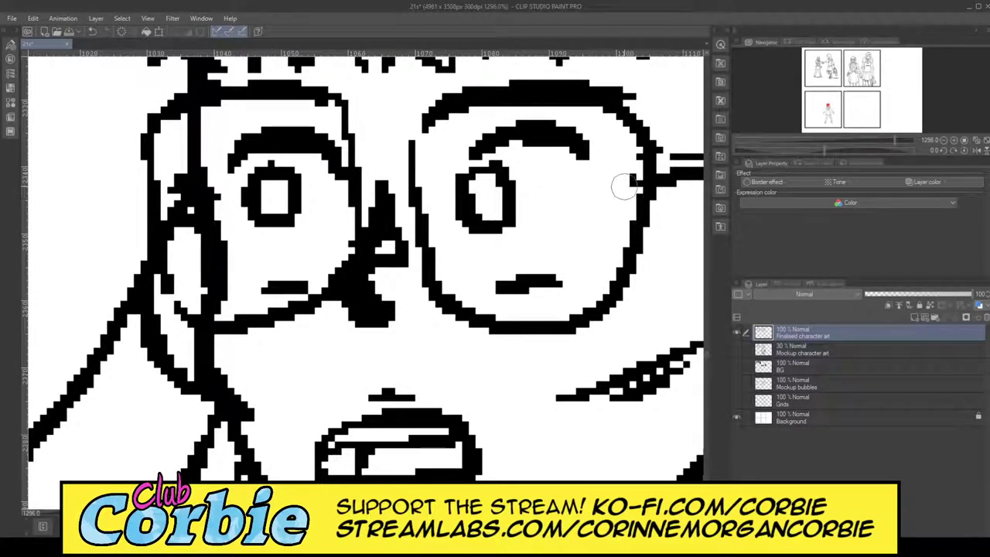
Thicken and extend the right-hand eye's upper lid, close the top of its iris, and undo the extra stroke joining them.
{"action": "mouse_move", "coordinate": [602, 173]}
{"action": "left_mouse_down"}
{"action": "mouse_move", "coordinate": [570, 138]}
{"action": "mouse_move", "coordinate": [518, 124]}
{"action": "mouse_move", "coordinate": [484, 139]}
{"action": "mouse_move", "coordinate": [459, 170]}
{"action": "left_mouse_up"}
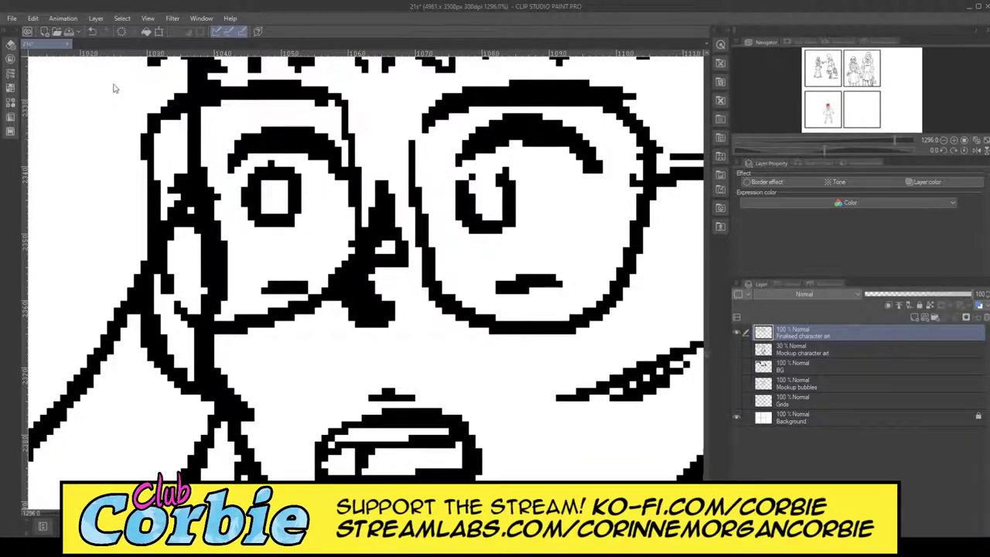
{"action": "mouse_move", "coordinate": [469, 188]}
{"action": "left_mouse_down"}
{"action": "mouse_move", "coordinate": [486, 168]}
{"action": "mouse_move", "coordinate": [508, 186]}
{"action": "left_mouse_up"}
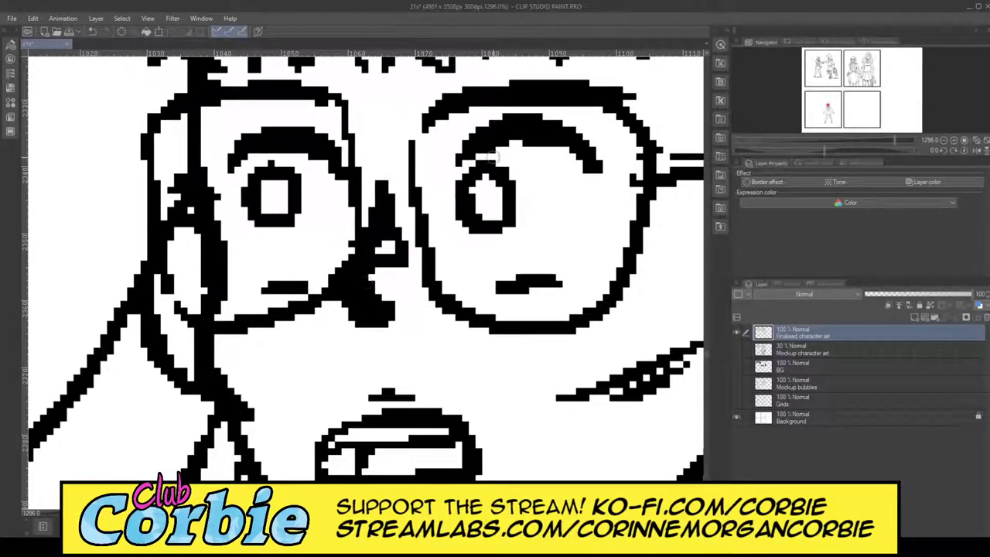
{"action": "left_click_drag", "start_coordinate": [504, 157], "coordinate": [476, 163]}
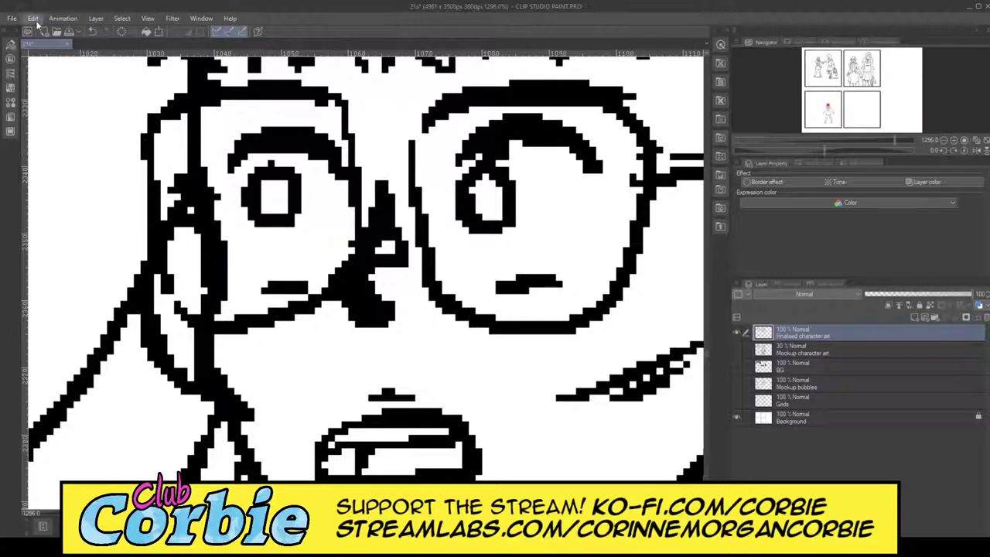
{"action": "left_click", "coordinate": [47, 36]}
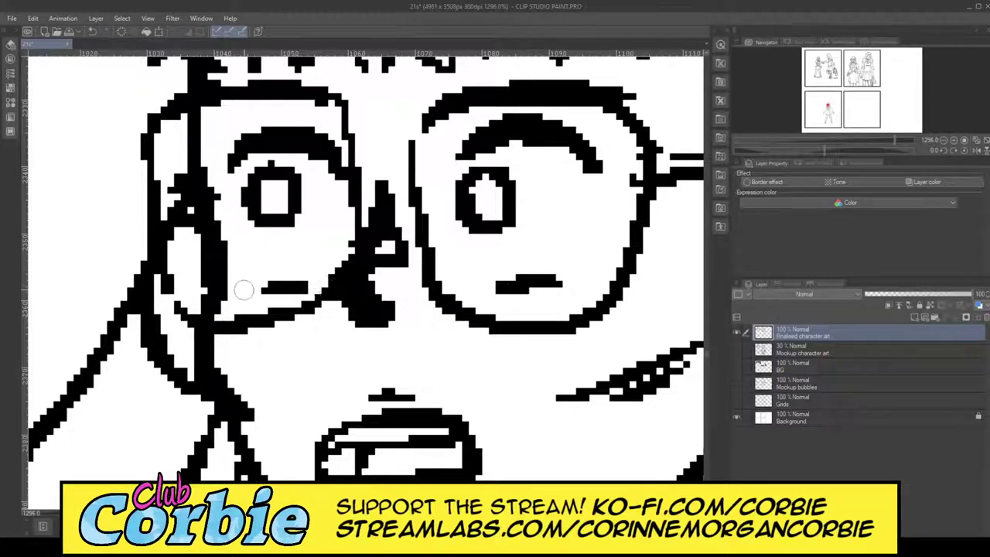
Erase the stray specks and thin the top of the sleeve's inner line at the right-hand armpit.
{"action": "scroll", "coordinate": [379, 136], "scroll_direction": "down", "scroll_amount": 5}
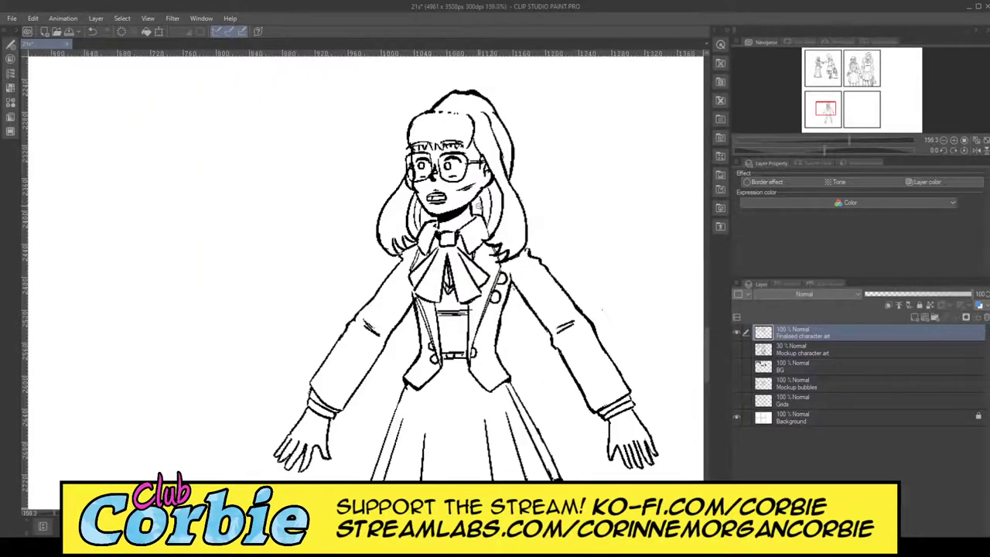
{"action": "scroll", "coordinate": [518, 213], "scroll_direction": "down", "scroll_amount": 3}
{"action": "scroll", "coordinate": [510, 221], "scroll_direction": "up", "scroll_amount": 4}
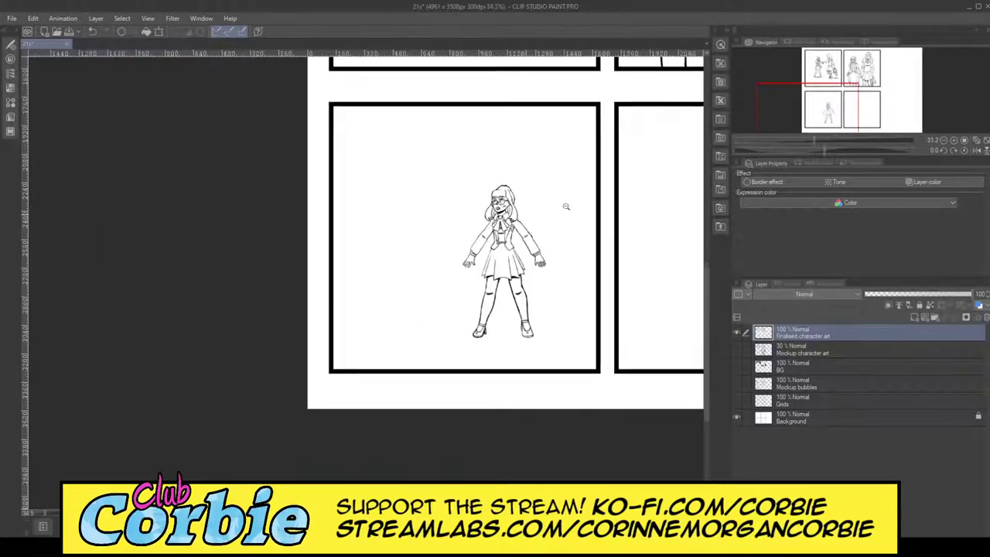
{"action": "scroll", "coordinate": [511, 229], "scroll_direction": "up", "scroll_amount": 1}
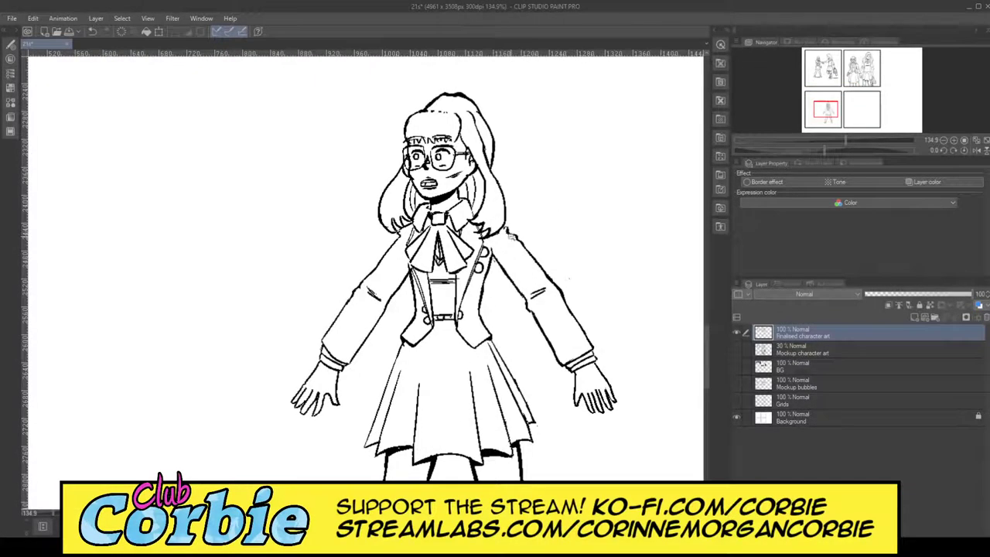
{"action": "scroll", "coordinate": [440, 210], "scroll_direction": "up", "scroll_amount": 3}
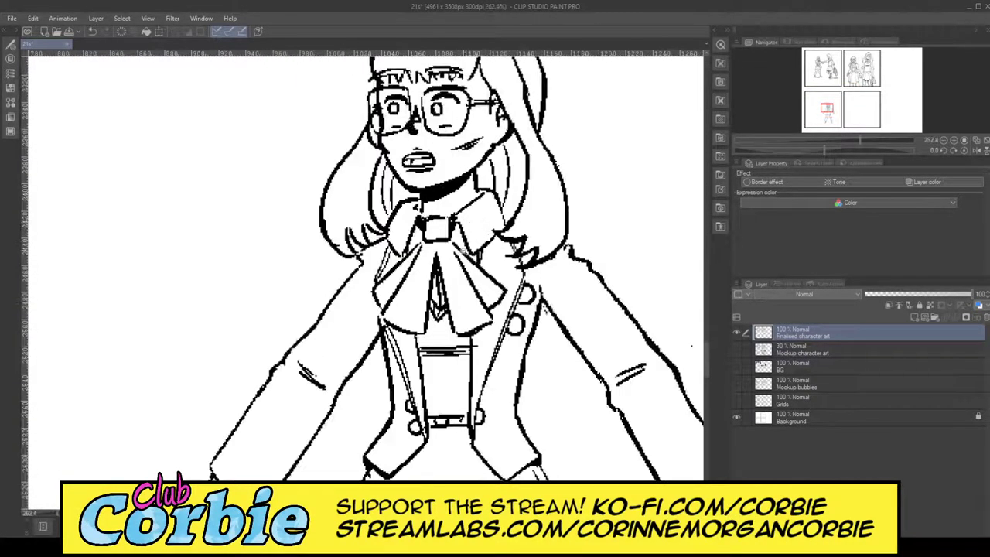
{"action": "scroll", "coordinate": [481, 293], "scroll_direction": "down", "scroll_amount": 4}
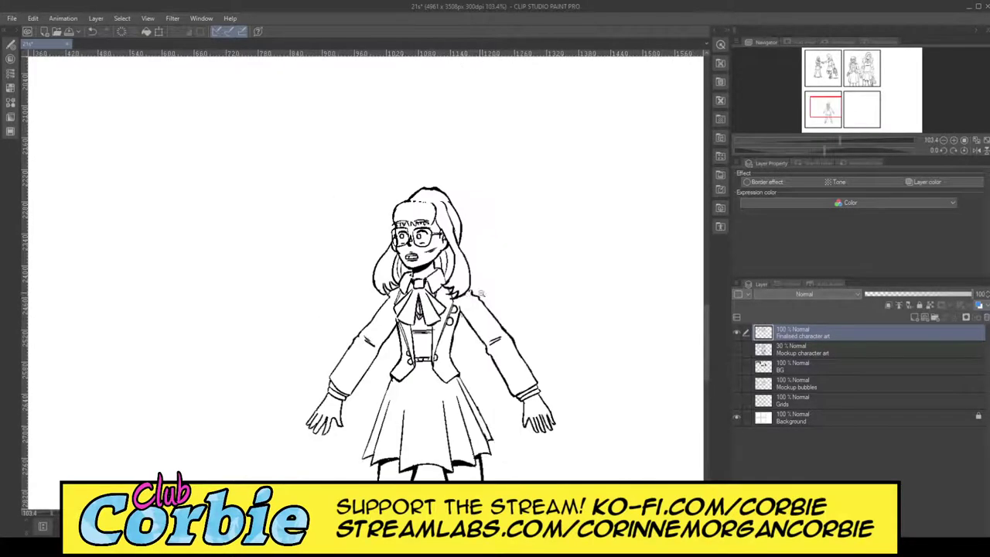
{"action": "scroll", "coordinate": [445, 391], "scroll_direction": "up", "scroll_amount": 3}
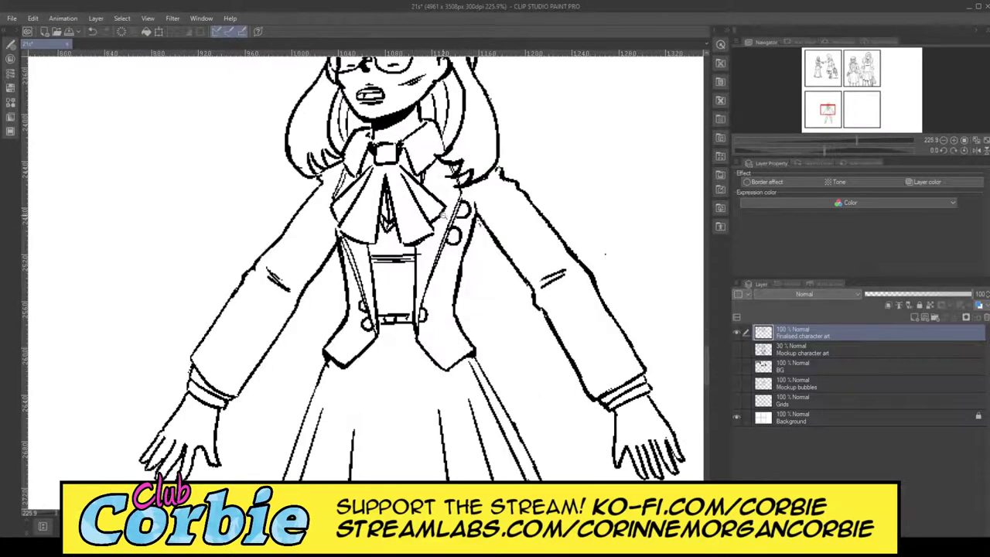
{"action": "scroll", "coordinate": [504, 208], "scroll_direction": "up", "scroll_amount": 6}
{"action": "left_click_drag", "start_coordinate": [473, 239], "coordinate": [367, 190]}
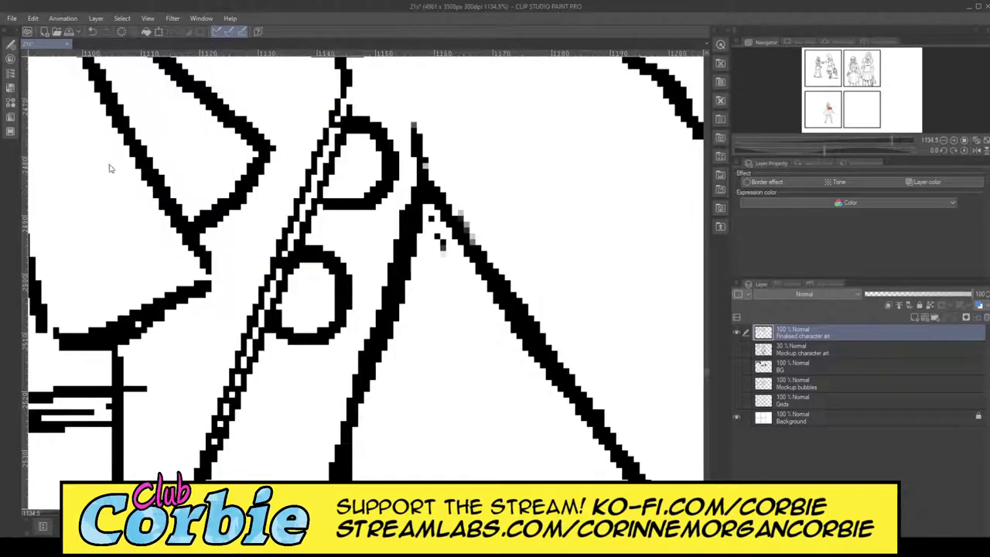
{"action": "mouse_move", "coordinate": [442, 248]}
{"action": "left_mouse_down"}
{"action": "mouse_move", "coordinate": [421, 209]}
{"action": "mouse_move", "coordinate": [453, 256]}
{"action": "mouse_move", "coordinate": [461, 210]}
{"action": "mouse_move", "coordinate": [489, 243]}
{"action": "mouse_move", "coordinate": [457, 198]}
{"action": "mouse_move", "coordinate": [492, 253]}
{"action": "left_mouse_up"}
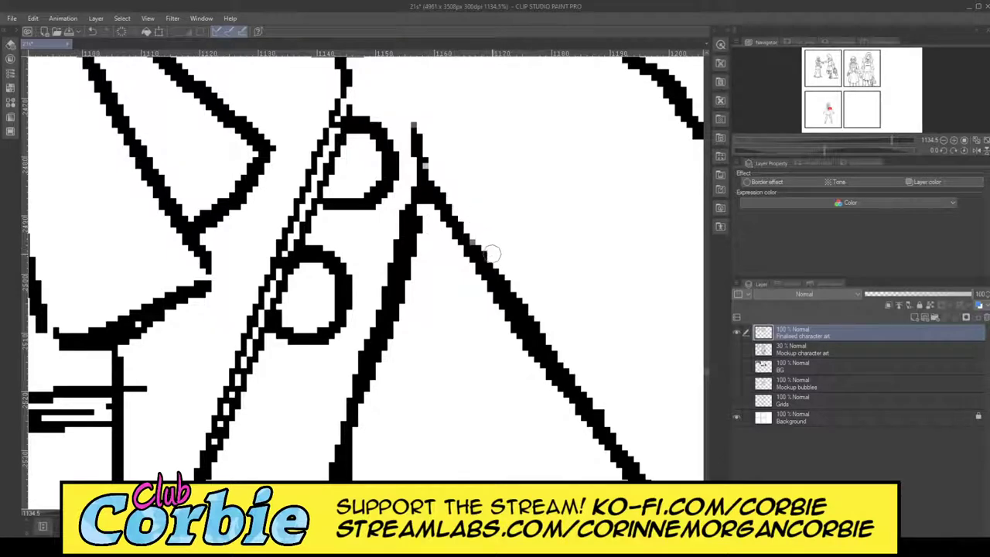
{"action": "left_click_drag", "start_coordinate": [405, 161], "coordinate": [384, 239]}
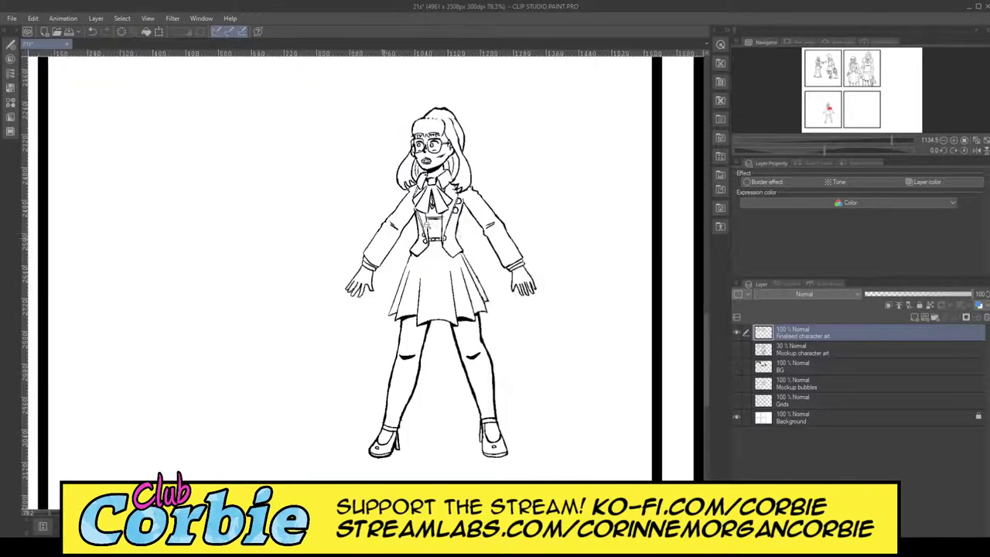
Erase the rough marks atop the right-hand shoulder and redraw the shoulder line to join the hair lock's outer outline.
{"action": "left_click_drag", "start_coordinate": [477, 183], "coordinate": [431, 164]}
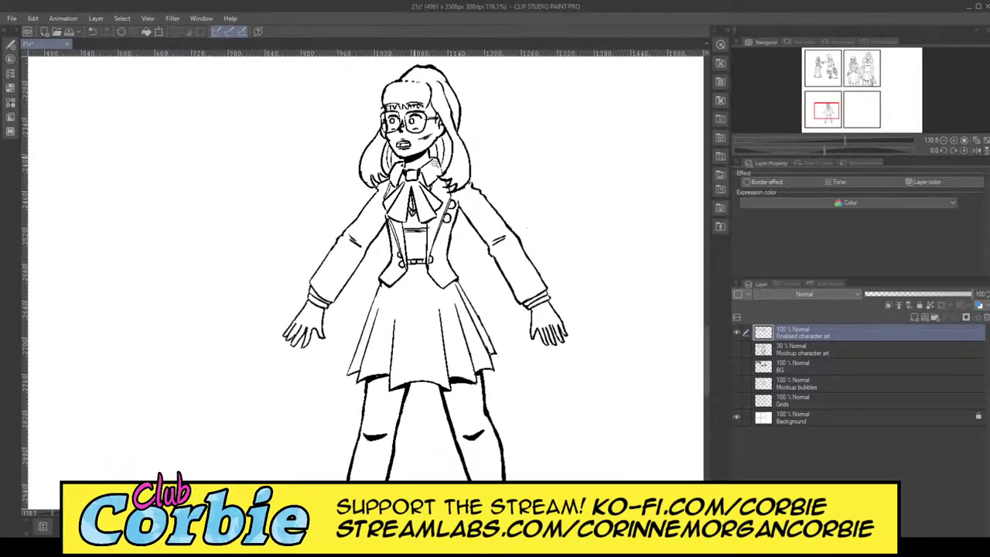
{"action": "scroll", "coordinate": [427, 158], "scroll_direction": "up", "scroll_amount": 2}
{"action": "scroll", "coordinate": [410, 178], "scroll_direction": "up", "scroll_amount": 2}
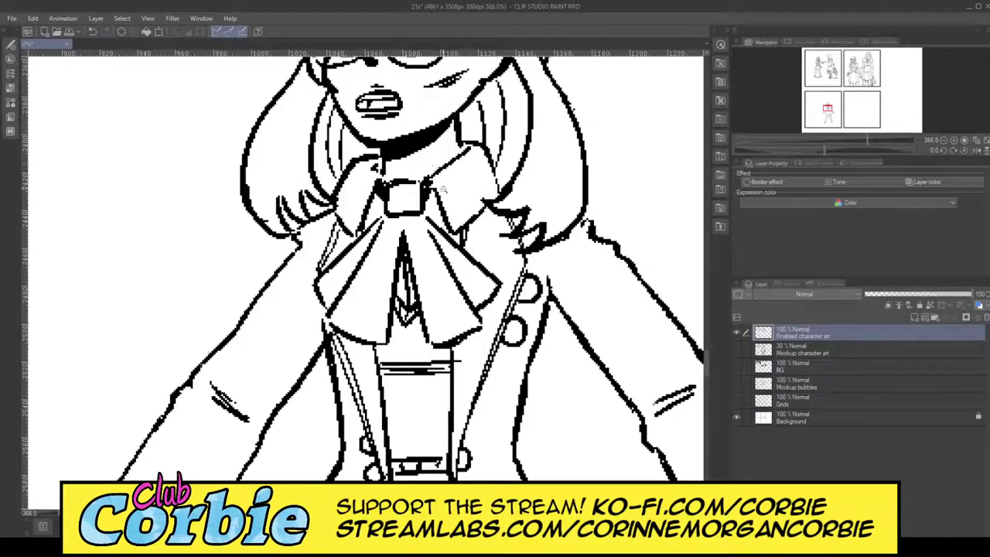
{"action": "scroll", "coordinate": [661, 181], "scroll_direction": "up", "scroll_amount": 5}
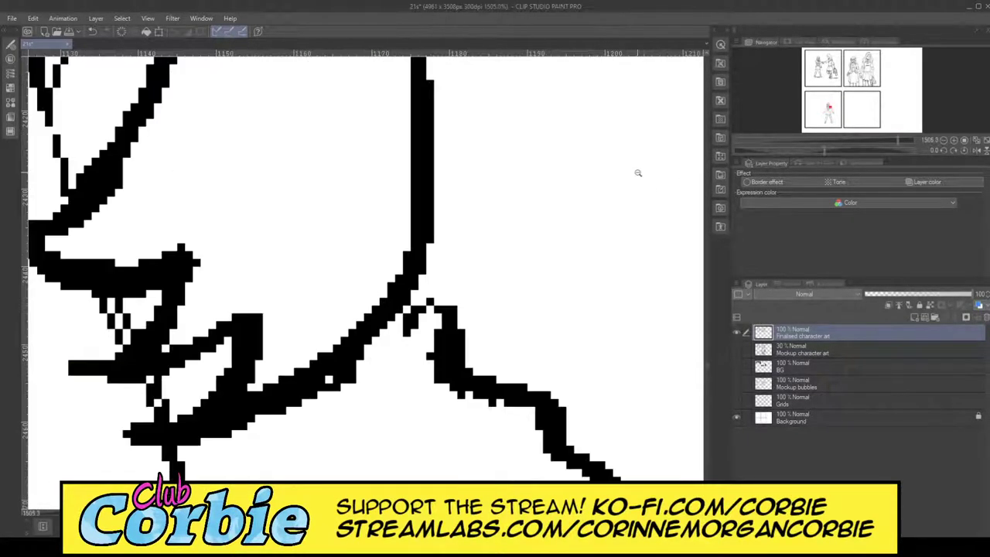
{"action": "key", "text": "e"}
{"action": "mouse_move", "coordinate": [431, 305]}
{"action": "left_mouse_down"}
{"action": "mouse_move", "coordinate": [408, 334]}
{"action": "mouse_move", "coordinate": [435, 370]}
{"action": "left_mouse_up"}
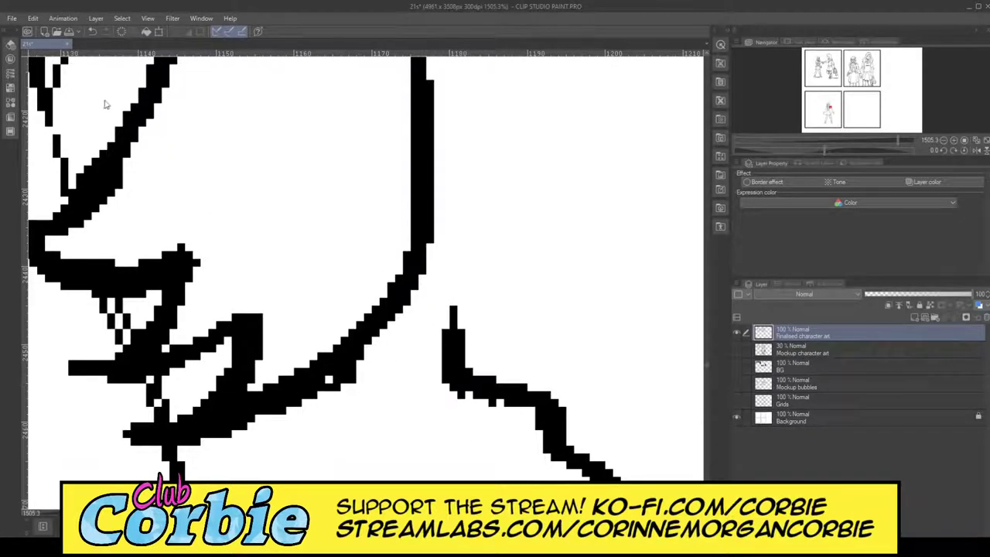
{"action": "mouse_move", "coordinate": [422, 272]}
{"action": "left_mouse_down"}
{"action": "mouse_move", "coordinate": [464, 276]}
{"action": "mouse_move", "coordinate": [460, 319]}
{"action": "mouse_move", "coordinate": [458, 267]}
{"action": "mouse_move", "coordinate": [461, 316]}
{"action": "left_mouse_up"}
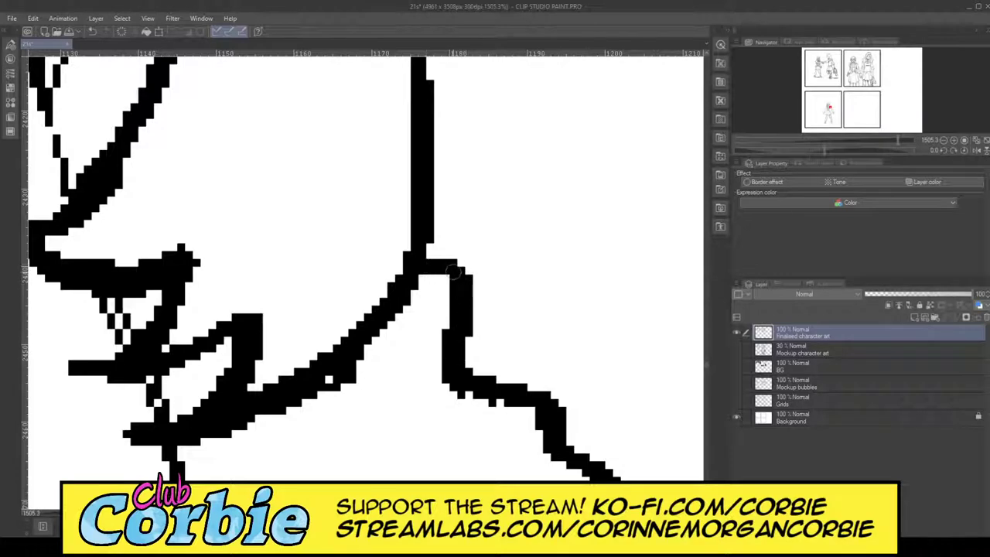
{"action": "scroll", "coordinate": [376, 147], "scroll_direction": "down", "scroll_amount": 10}
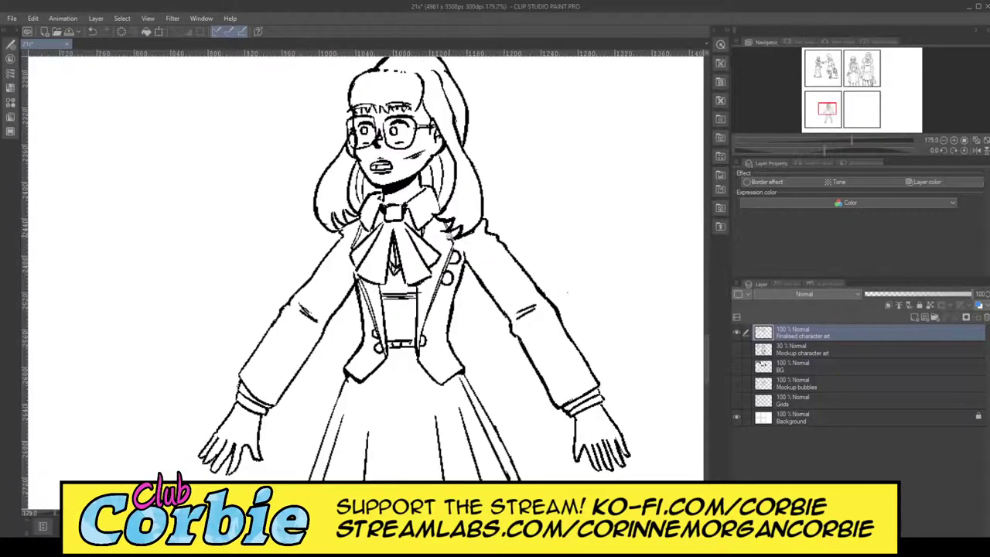
Erase the ragged strands along the bottom of the left-hand hair lock, between its outer curve and the collar.
{"action": "scroll", "coordinate": [465, 224], "scroll_direction": "down", "scroll_amount": 3}
{"action": "scroll", "coordinate": [442, 222], "scroll_direction": "up", "scroll_amount": 5}
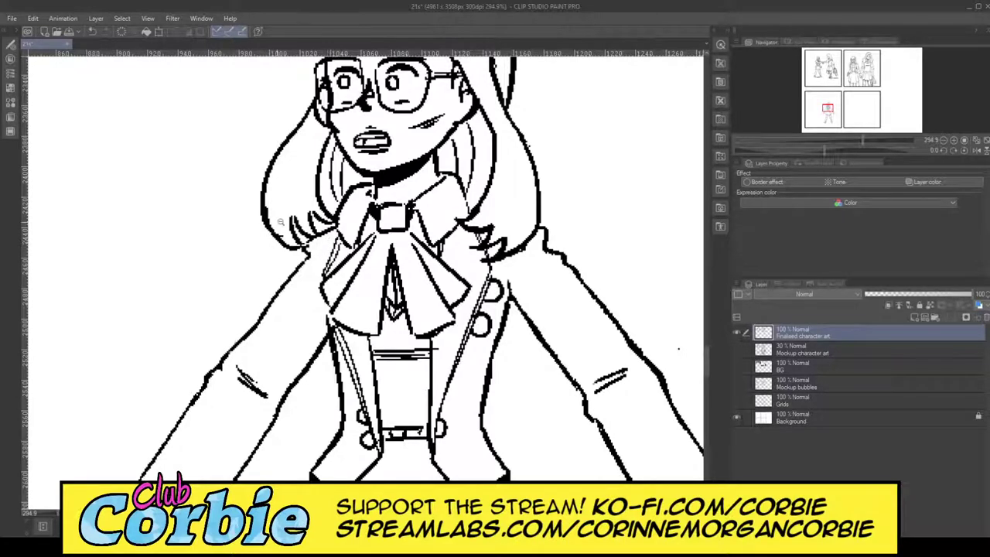
{"action": "scroll", "coordinate": [280, 222], "scroll_direction": "up", "scroll_amount": 1}
{"action": "scroll", "coordinate": [280, 216], "scroll_direction": "up", "scroll_amount": 2}
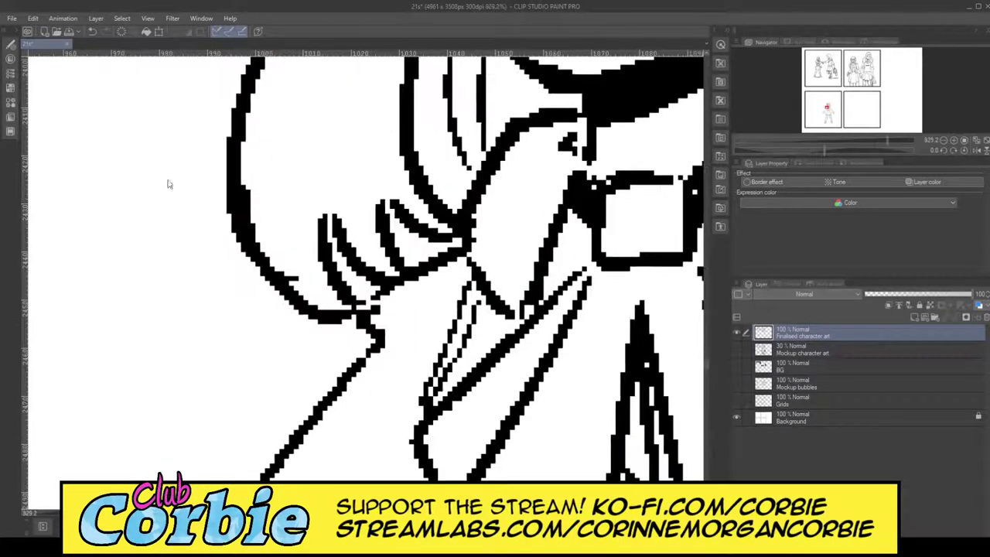
{"action": "mouse_move", "coordinate": [273, 256]}
{"action": "left_mouse_down"}
{"action": "mouse_move", "coordinate": [355, 328]}
{"action": "mouse_move", "coordinate": [279, 234]}
{"action": "mouse_move", "coordinate": [361, 333]}
{"action": "mouse_move", "coordinate": [289, 180]}
{"action": "mouse_move", "coordinate": [345, 281]}
{"action": "mouse_move", "coordinate": [368, 277]}
{"action": "mouse_move", "coordinate": [333, 215]}
{"action": "mouse_move", "coordinate": [343, 168]}
{"action": "mouse_move", "coordinate": [394, 272]}
{"action": "mouse_move", "coordinate": [411, 248]}
{"action": "mouse_move", "coordinate": [407, 230]}
{"action": "mouse_move", "coordinate": [372, 182]}
{"action": "mouse_move", "coordinate": [450, 242]}
{"action": "mouse_move", "coordinate": [364, 254]}
{"action": "mouse_move", "coordinate": [389, 273]}
{"action": "mouse_move", "coordinate": [377, 307]}
{"action": "mouse_move", "coordinate": [285, 268]}
{"action": "mouse_move", "coordinate": [374, 298]}
{"action": "mouse_move", "coordinate": [390, 261]}
{"action": "mouse_move", "coordinate": [416, 263]}
{"action": "mouse_move", "coordinate": [418, 245]}
{"action": "mouse_move", "coordinate": [435, 258]}
{"action": "mouse_move", "coordinate": [420, 227]}
{"action": "mouse_move", "coordinate": [469, 251]}
{"action": "mouse_move", "coordinate": [422, 289]}
{"action": "left_mouse_up"}
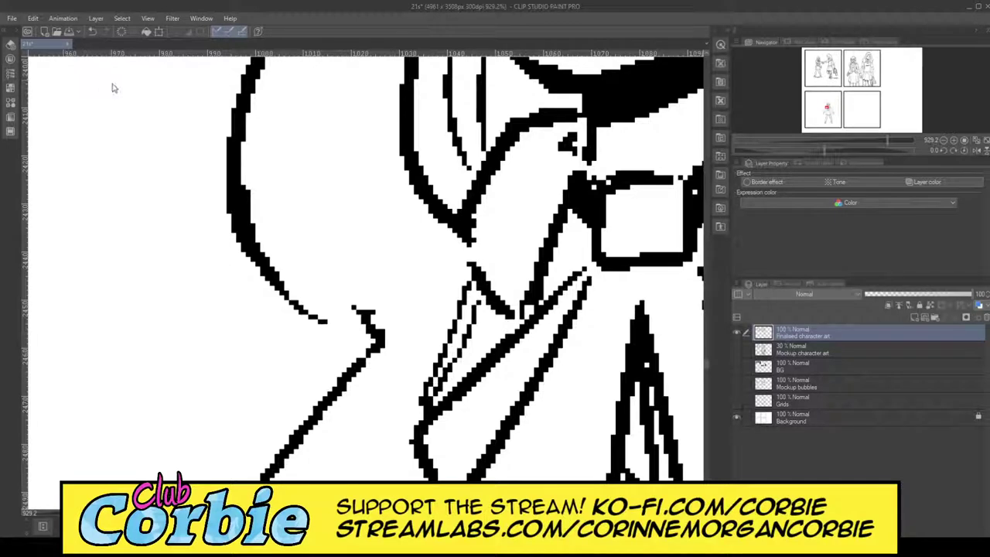
Redraw the left-hand hair lock's lower edge as pointed tips reaching the collar, thickening the strokes where they meet.
{"action": "mouse_move", "coordinate": [346, 324]}
{"action": "left_mouse_down"}
{"action": "mouse_move", "coordinate": [280, 290]}
{"action": "mouse_move", "coordinate": [335, 325]}
{"action": "mouse_move", "coordinate": [391, 332]}
{"action": "left_mouse_up"}
{"action": "mouse_move", "coordinate": [339, 254]}
{"action": "left_mouse_down"}
{"action": "mouse_move", "coordinate": [390, 323]}
{"action": "mouse_move", "coordinate": [354, 309]}
{"action": "mouse_move", "coordinate": [386, 330]}
{"action": "left_mouse_up"}
{"action": "left_click_drag", "start_coordinate": [330, 245], "coordinate": [437, 300]}
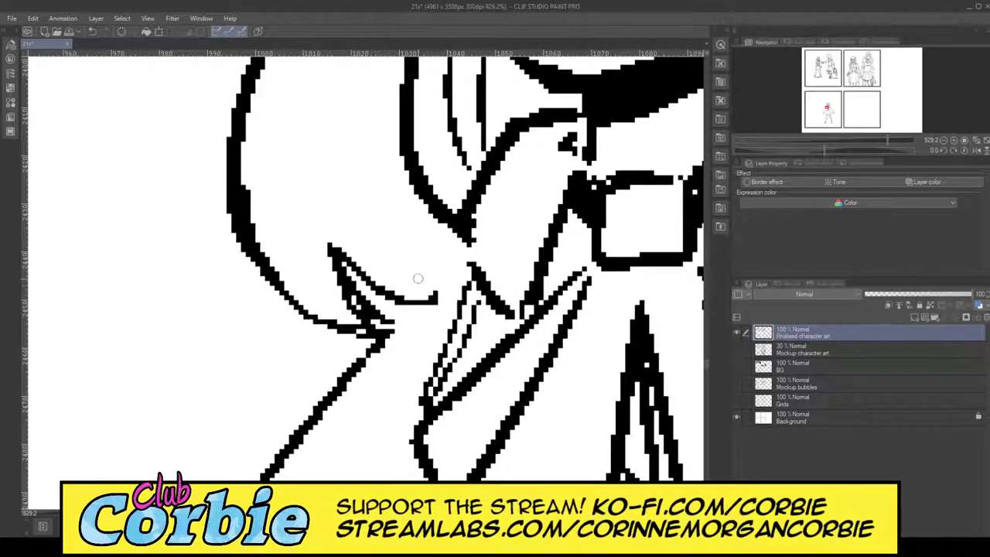
{"action": "mouse_move", "coordinate": [390, 228]}
{"action": "left_mouse_down"}
{"action": "mouse_move", "coordinate": [434, 298]}
{"action": "mouse_move", "coordinate": [432, 248]}
{"action": "mouse_move", "coordinate": [478, 254]}
{"action": "mouse_move", "coordinate": [382, 211]}
{"action": "left_mouse_up"}
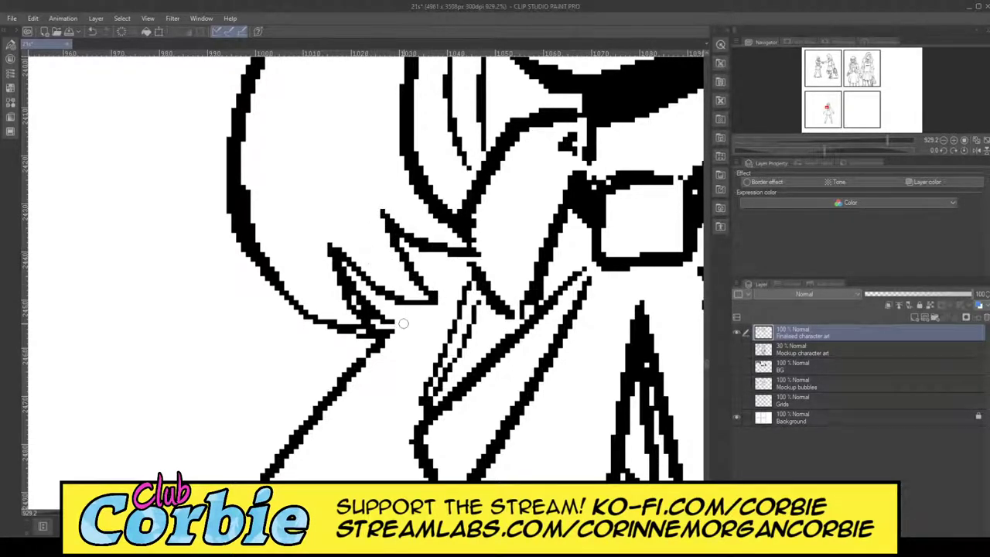
{"action": "left_click_drag", "start_coordinate": [393, 330], "coordinate": [397, 308]}
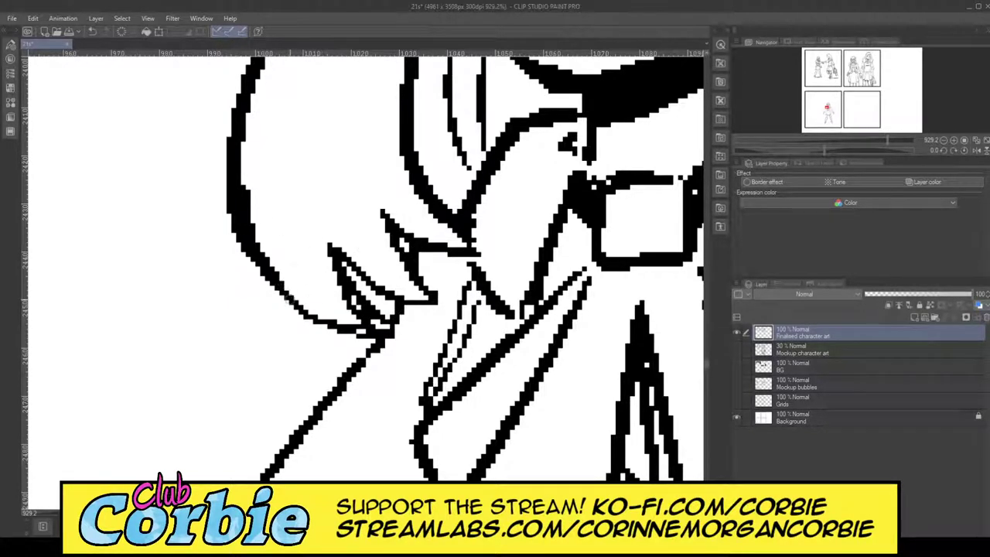
{"action": "mouse_move", "coordinate": [380, 331]}
{"action": "left_mouse_down"}
{"action": "mouse_move", "coordinate": [412, 326]}
{"action": "mouse_move", "coordinate": [372, 316]}
{"action": "mouse_move", "coordinate": [341, 260]}
{"action": "mouse_move", "coordinate": [381, 295]}
{"action": "mouse_move", "coordinate": [446, 294]}
{"action": "mouse_move", "coordinate": [409, 264]}
{"action": "mouse_move", "coordinate": [484, 252]}
{"action": "mouse_move", "coordinate": [459, 232]}
{"action": "left_mouse_up"}
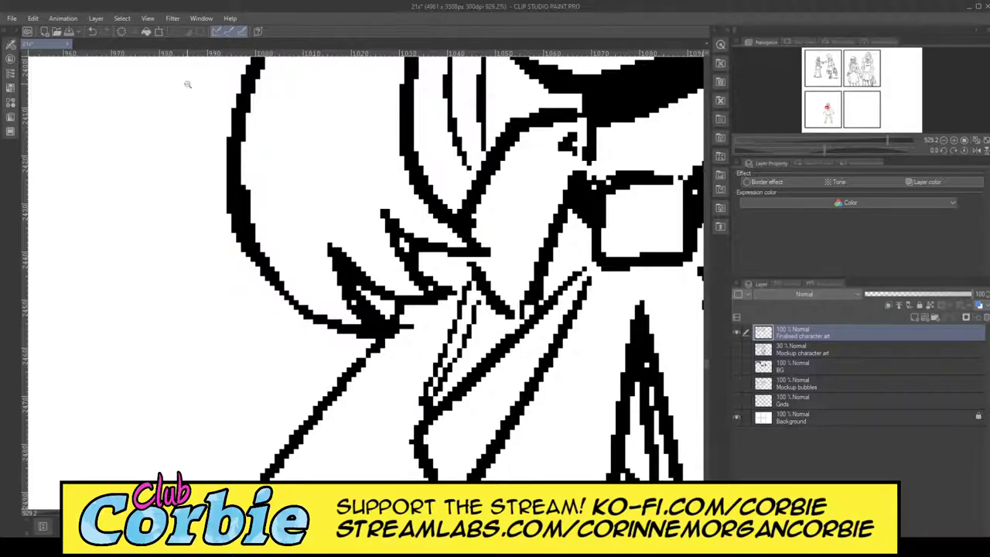
Erase the left-hand hair lock's outer outline and redraw it as a thicker curve narrowing inward toward the face.
{"action": "scroll", "coordinate": [353, 183], "scroll_direction": "down", "scroll_amount": 6}
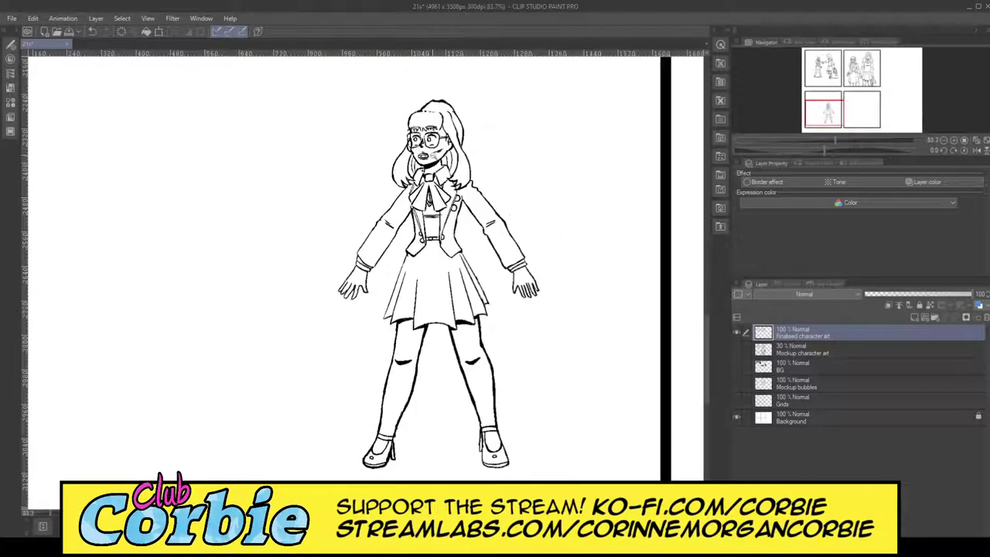
{"action": "scroll", "coordinate": [427, 145], "scroll_direction": "up", "scroll_amount": 5}
{"action": "scroll", "coordinate": [377, 202], "scroll_direction": "up", "scroll_amount": 3}
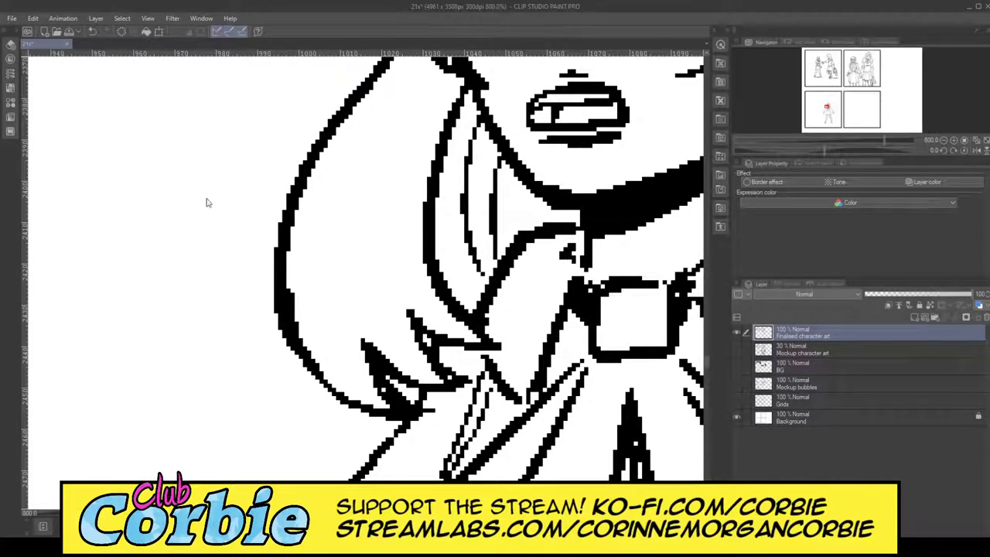
{"action": "mouse_move", "coordinate": [316, 122]}
{"action": "left_mouse_down"}
{"action": "mouse_move", "coordinate": [266, 277]}
{"action": "mouse_move", "coordinate": [281, 350]}
{"action": "mouse_move", "coordinate": [326, 161]}
{"action": "mouse_move", "coordinate": [359, 104]}
{"action": "mouse_move", "coordinate": [340, 84]}
{"action": "mouse_move", "coordinate": [321, 65]}
{"action": "left_mouse_up"}
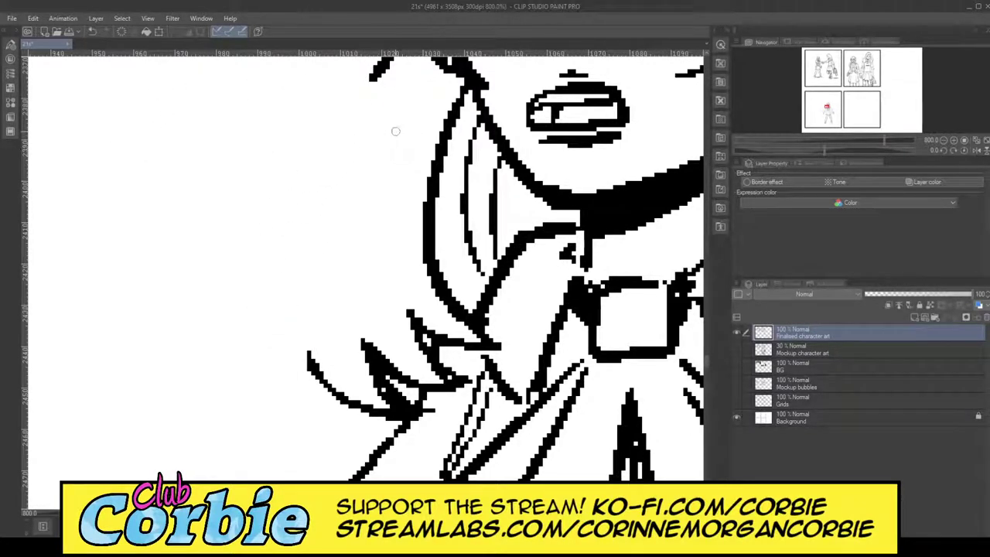
{"action": "mouse_move", "coordinate": [395, 77]}
{"action": "left_mouse_down"}
{"action": "mouse_move", "coordinate": [376, 156]}
{"action": "mouse_move", "coordinate": [306, 295]}
{"action": "mouse_move", "coordinate": [315, 366]}
{"action": "mouse_move", "coordinate": [308, 333]}
{"action": "mouse_move", "coordinate": [325, 265]}
{"action": "mouse_move", "coordinate": [381, 175]}
{"action": "mouse_move", "coordinate": [406, 62]}
{"action": "mouse_move", "coordinate": [359, 204]}
{"action": "mouse_move", "coordinate": [297, 297]}
{"action": "mouse_move", "coordinate": [310, 365]}
{"action": "mouse_move", "coordinate": [302, 312]}
{"action": "mouse_move", "coordinate": [358, 213]}
{"action": "mouse_move", "coordinate": [404, 62]}
{"action": "mouse_move", "coordinate": [368, 200]}
{"action": "mouse_move", "coordinate": [393, 114]}
{"action": "mouse_move", "coordinate": [372, 185]}
{"action": "left_mouse_up"}
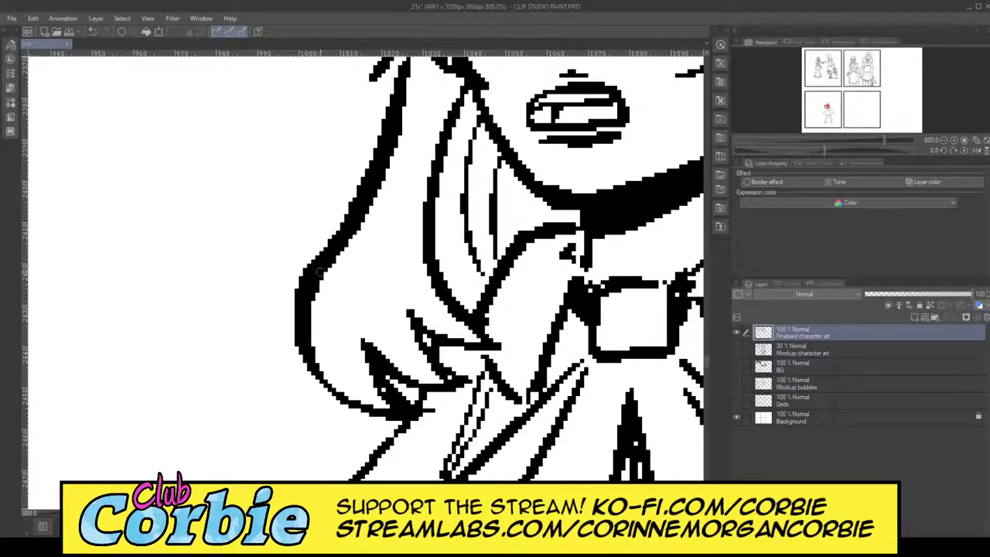
Erase the leftover line end beside the cheek and extend the left-hand hair outline up to the glasses frame.
{"action": "scroll", "coordinate": [332, 181], "scroll_direction": "down", "scroll_amount": 8}
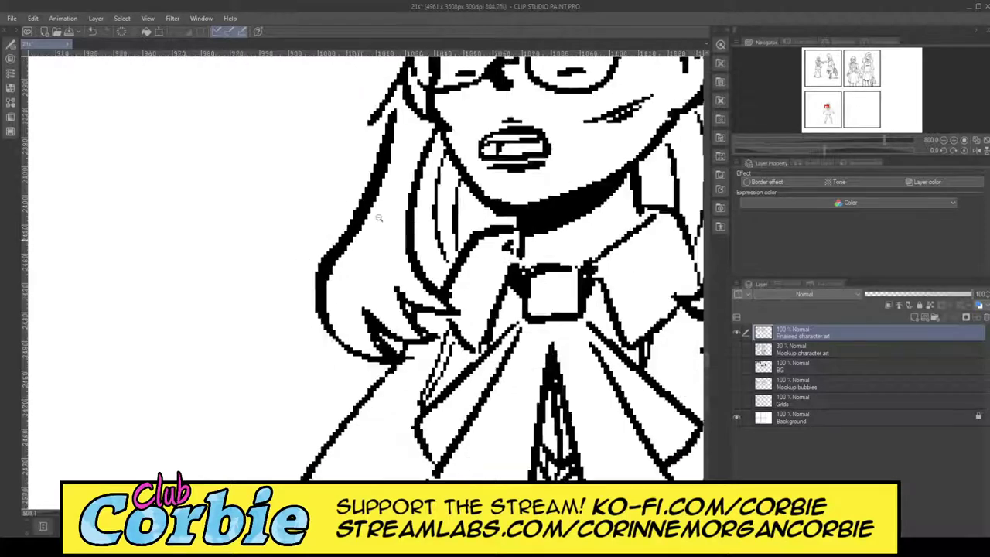
{"action": "scroll", "coordinate": [383, 191], "scroll_direction": "up", "scroll_amount": 4}
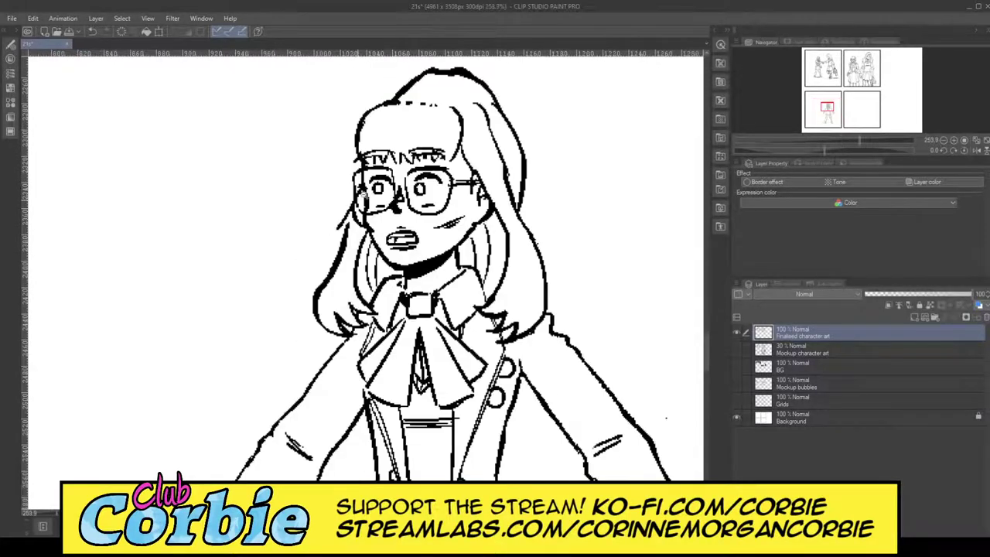
{"action": "scroll", "coordinate": [360, 201], "scroll_direction": "up", "scroll_amount": 3}
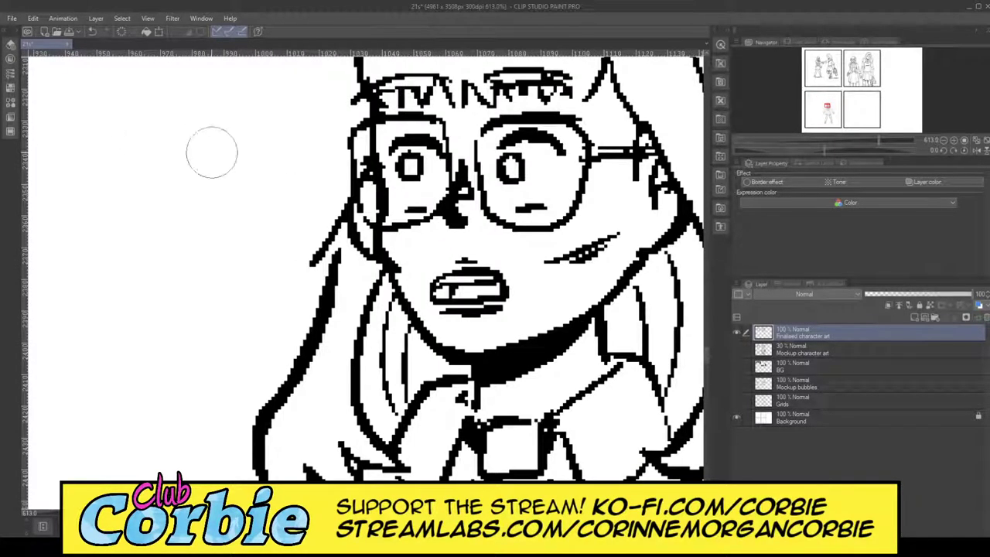
{"action": "left_click_drag", "start_coordinate": [311, 259], "coordinate": [325, 221]}
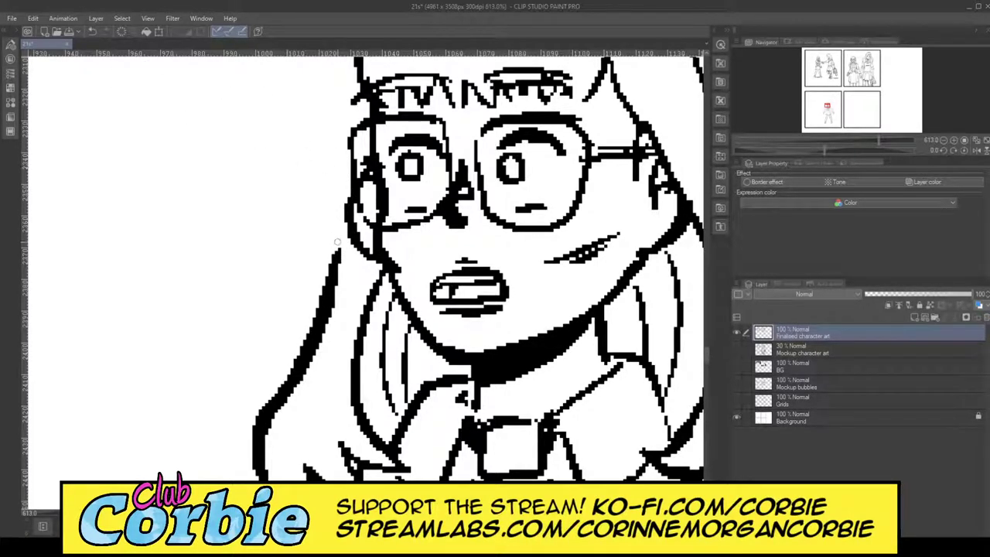
{"action": "left_click_drag", "start_coordinate": [334, 257], "coordinate": [348, 198]}
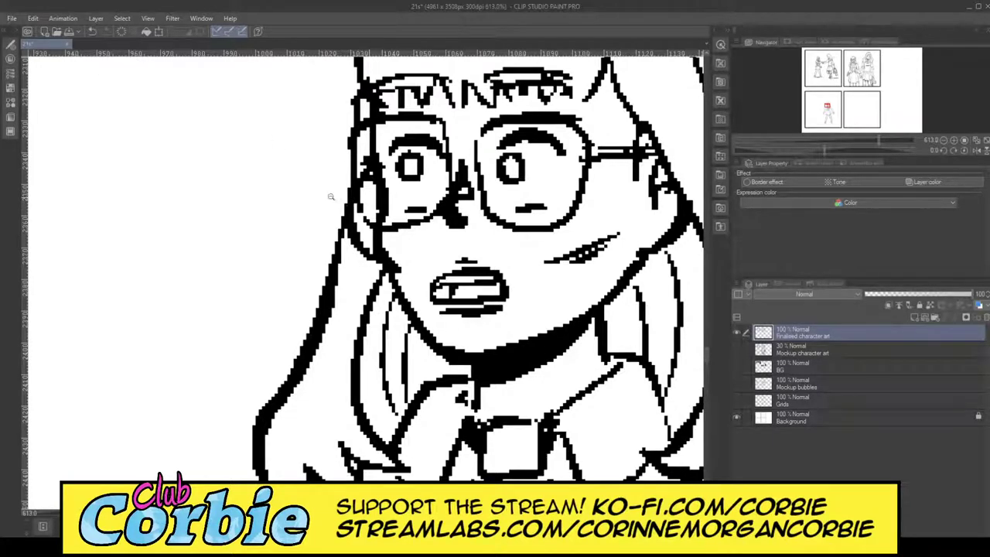
Erase the stray spur under the left-hand jacket point and redraw the skirt's side line to join the jacket cleanly.
{"action": "left_click_drag", "start_coordinate": [331, 196], "coordinate": [205, 197]}
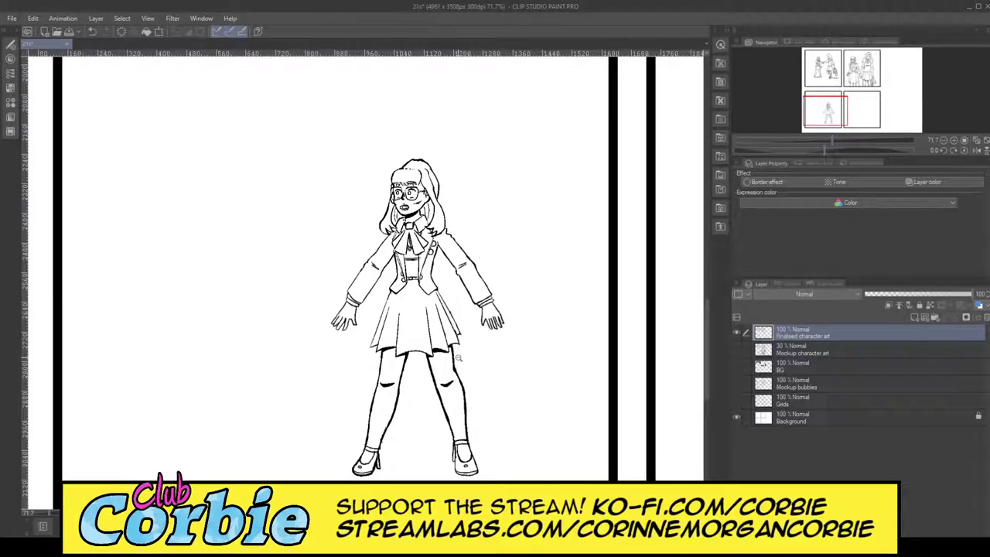
{"action": "scroll", "coordinate": [412, 178], "scroll_direction": "up", "scroll_amount": 4}
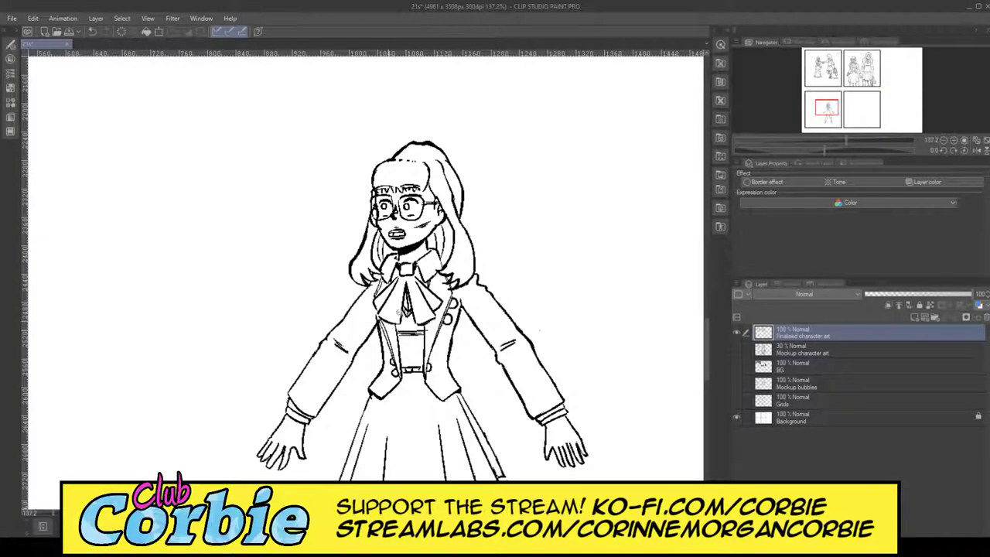
{"action": "scroll", "coordinate": [384, 328], "scroll_direction": "up", "scroll_amount": 2}
{"action": "scroll", "coordinate": [556, 334], "scroll_direction": "down", "scroll_amount": 10}
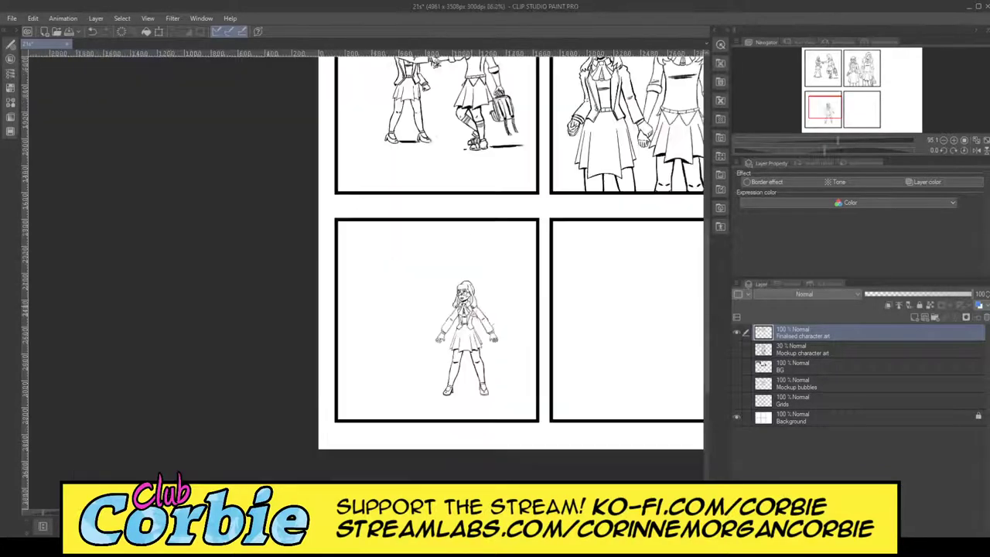
{"action": "scroll", "coordinate": [499, 340], "scroll_direction": "up", "scroll_amount": 4}
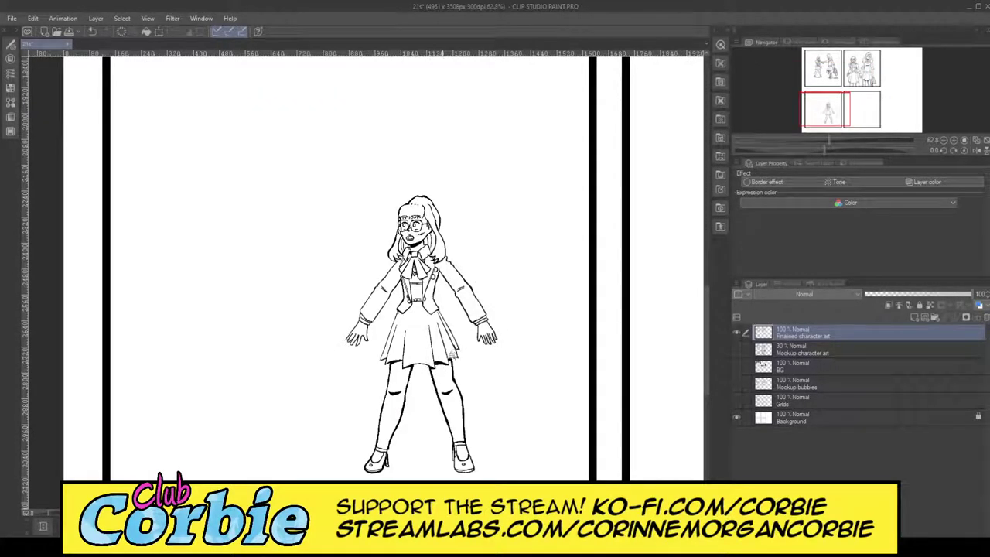
{"action": "scroll", "coordinate": [449, 354], "scroll_direction": "up", "scroll_amount": 2}
{"action": "scroll", "coordinate": [385, 290], "scroll_direction": "up", "scroll_amount": 15}
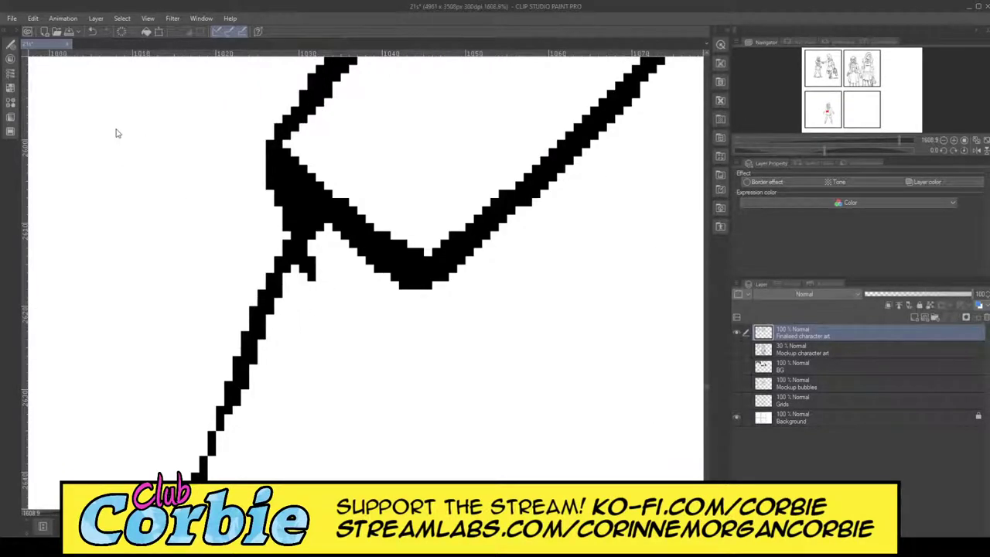
{"action": "key", "text": "e"}
{"action": "mouse_move", "coordinate": [304, 298]}
{"action": "left_mouse_down"}
{"action": "mouse_move", "coordinate": [327, 329]}
{"action": "mouse_move", "coordinate": [312, 280]}
{"action": "mouse_move", "coordinate": [313, 310]}
{"action": "left_mouse_up"}
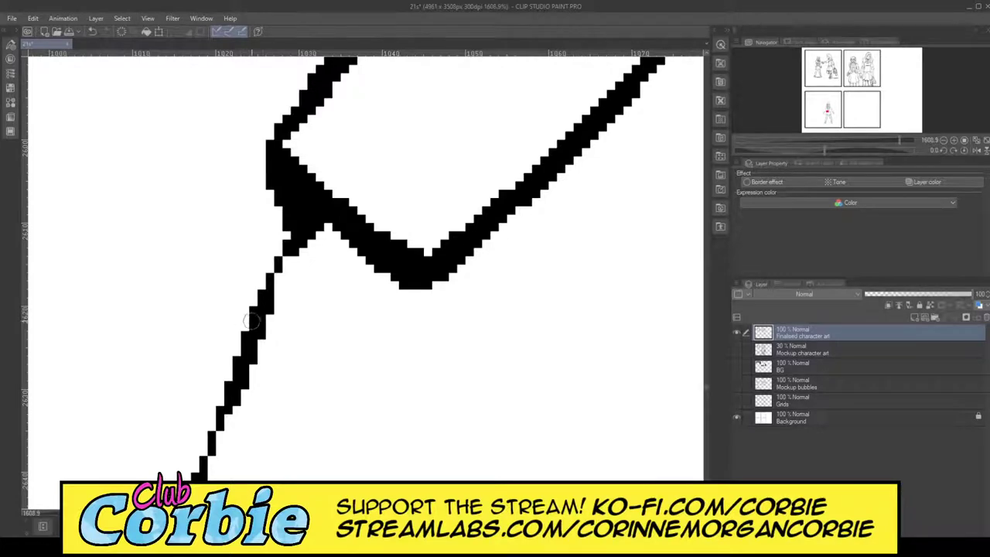
{"action": "mouse_move", "coordinate": [269, 298]}
{"action": "left_mouse_down"}
{"action": "mouse_move", "coordinate": [295, 190]}
{"action": "mouse_move", "coordinate": [263, 299]}
{"action": "mouse_move", "coordinate": [289, 161]}
{"action": "left_mouse_up"}
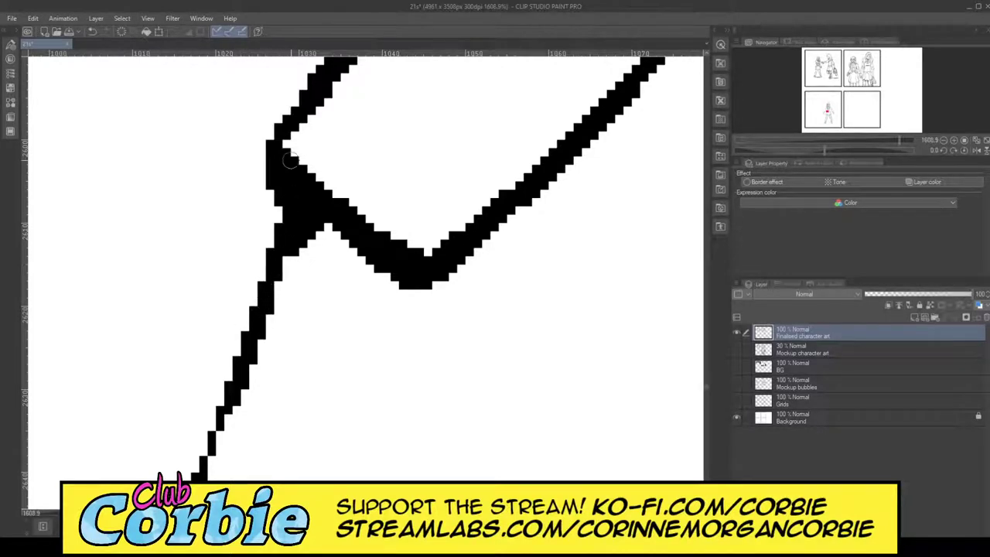
{"action": "left_click", "coordinate": [367, 260]}
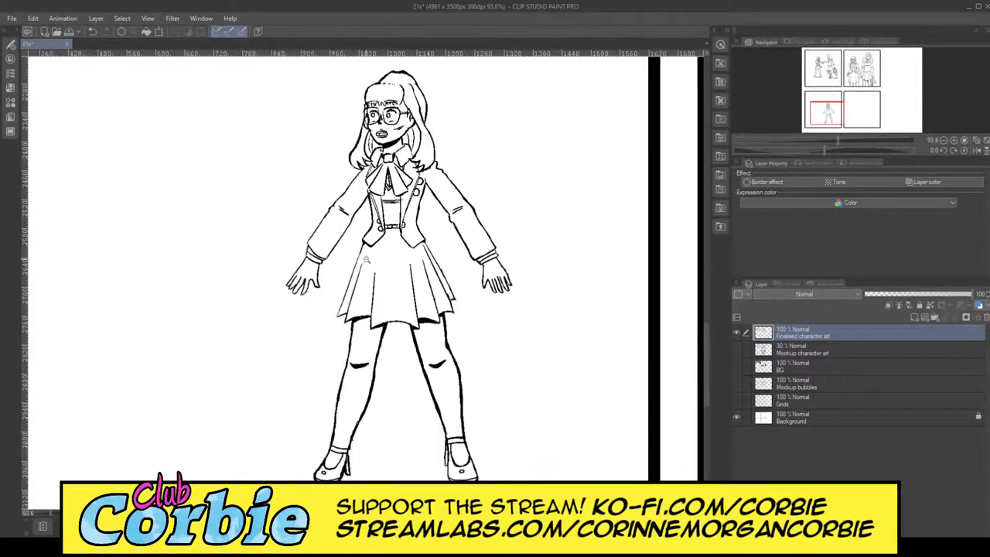
Select the mouth with a freehand selection, move it slightly up toward the nose, and clear the selection.
{"action": "scroll", "coordinate": [356, 182], "scroll_direction": "up", "scroll_amount": 1}
{"action": "scroll", "coordinate": [410, 283], "scroll_direction": "down", "scroll_amount": 3}
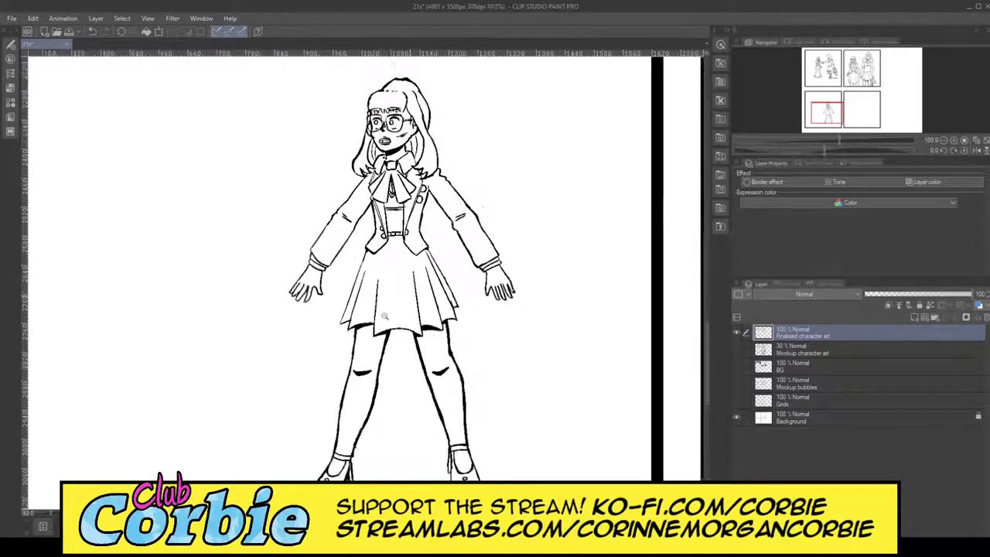
{"action": "scroll", "coordinate": [422, 205], "scroll_direction": "up", "scroll_amount": 2}
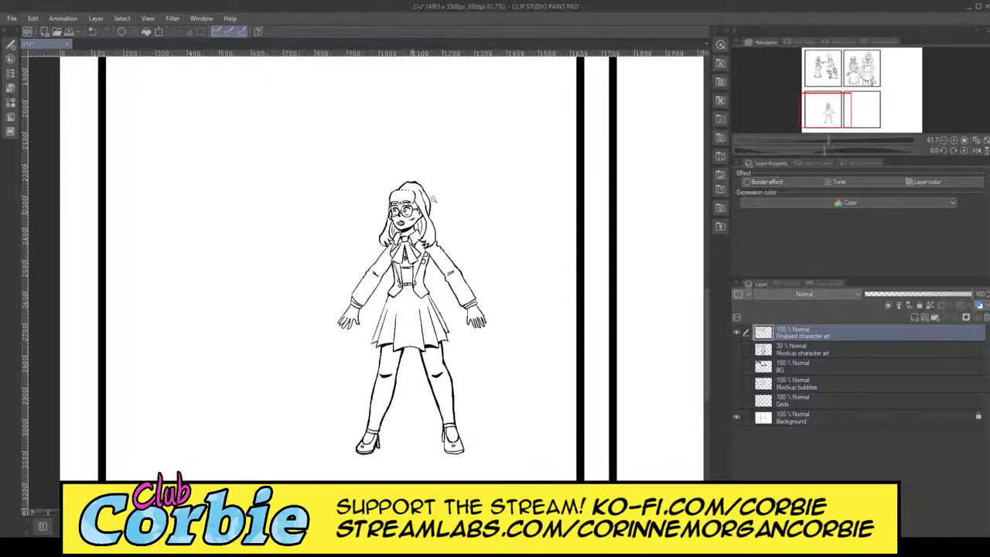
{"action": "scroll", "coordinate": [420, 207], "scroll_direction": "up", "scroll_amount": 4}
{"action": "scroll", "coordinate": [384, 223], "scroll_direction": "up", "scroll_amount": 3}
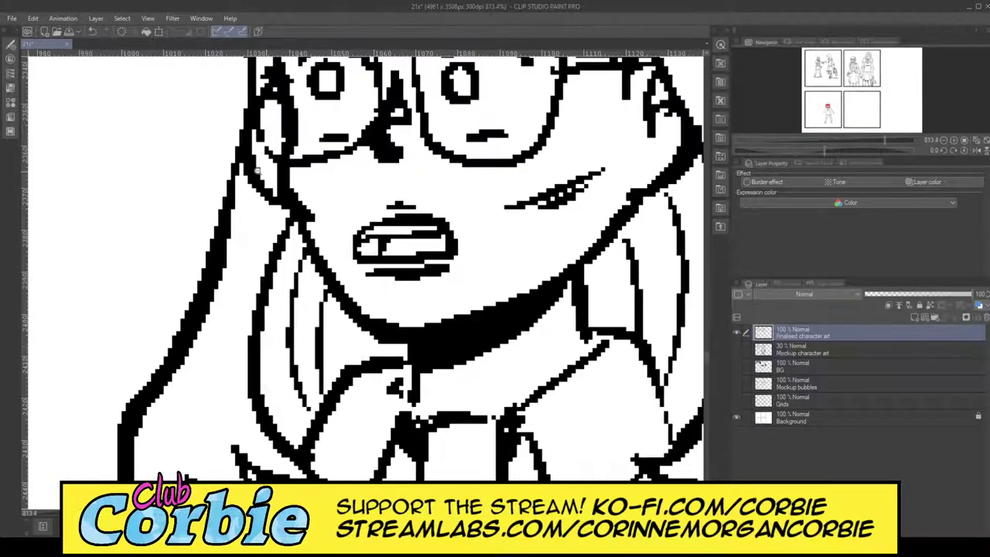
{"action": "key", "text": "e"}
{"action": "mouse_move", "coordinate": [420, 198]}
{"action": "left_mouse_down"}
{"action": "mouse_move", "coordinate": [362, 207]}
{"action": "mouse_move", "coordinate": [338, 231]}
{"action": "mouse_move", "coordinate": [362, 286]}
{"action": "mouse_move", "coordinate": [481, 274]}
{"action": "mouse_move", "coordinate": [430, 184]}
{"action": "mouse_move", "coordinate": [390, 189]}
{"action": "left_mouse_up"}
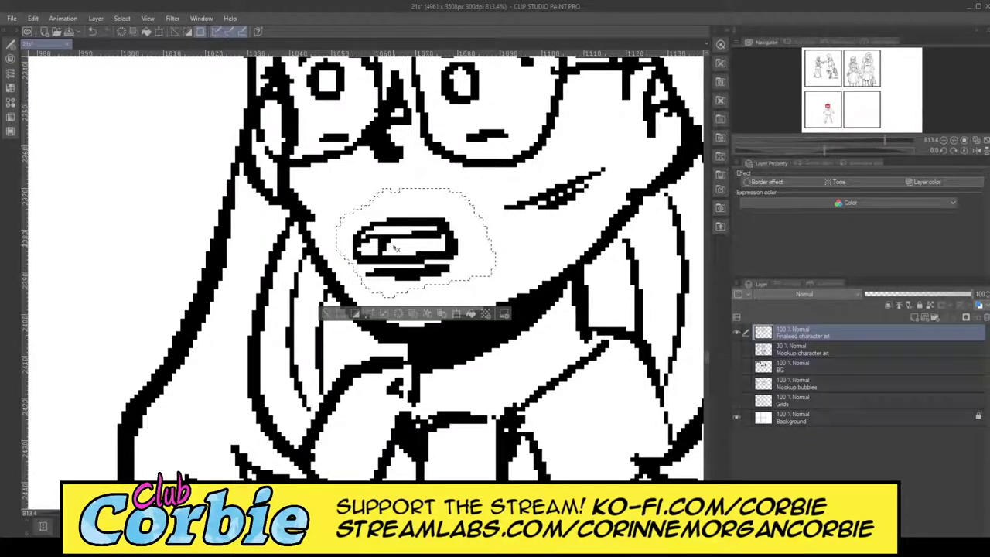
{"action": "left_click_drag", "start_coordinate": [397, 247], "coordinate": [391, 231]}
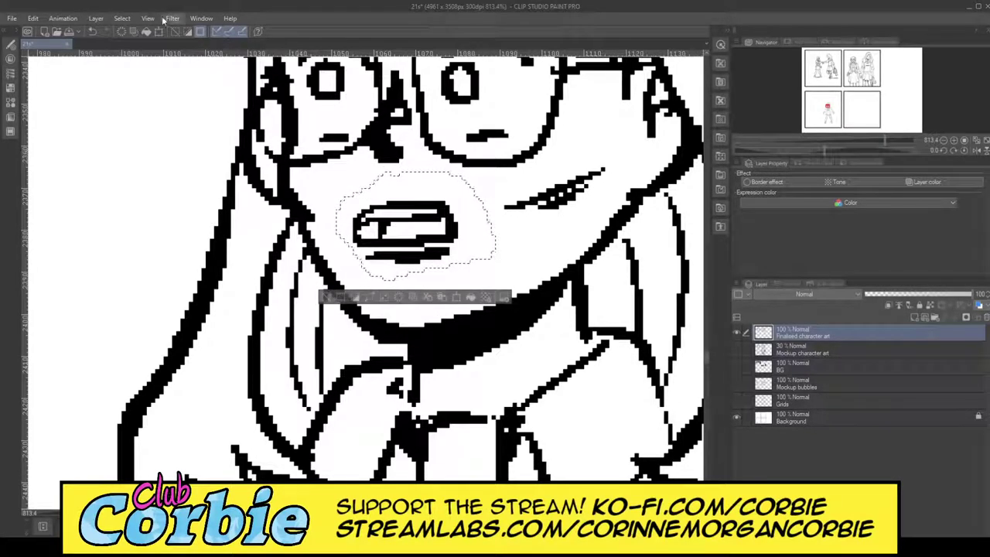
{"action": "key", "text": "ctrl+d"}
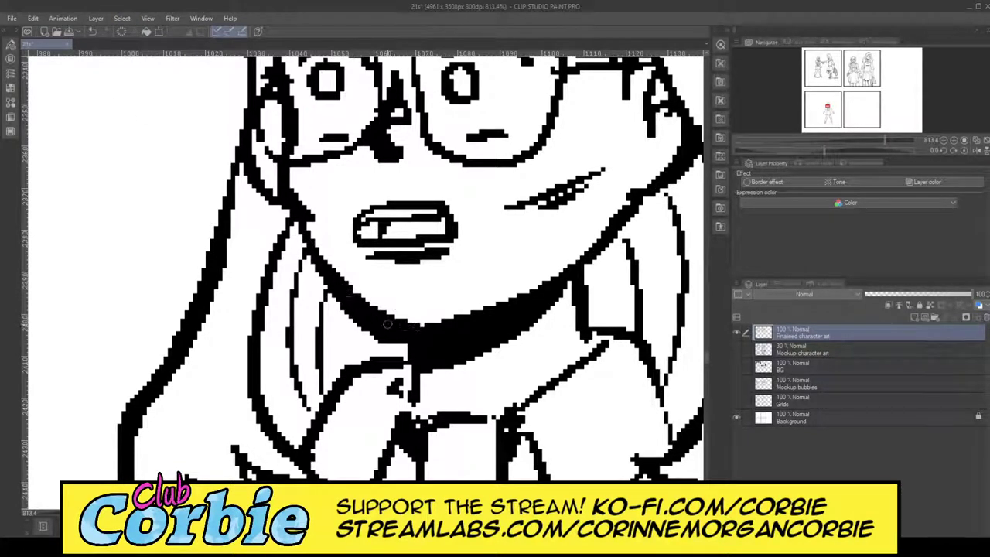
Thicken the jaw line around the chin and smooth the upper edge of the solid black shadow beneath it.
{"action": "mouse_move", "coordinate": [590, 251]}
{"action": "left_mouse_down"}
{"action": "mouse_move", "coordinate": [474, 308]}
{"action": "mouse_move", "coordinate": [410, 329]}
{"action": "left_mouse_up"}
{"action": "left_click_drag", "start_coordinate": [518, 294], "coordinate": [580, 259]}
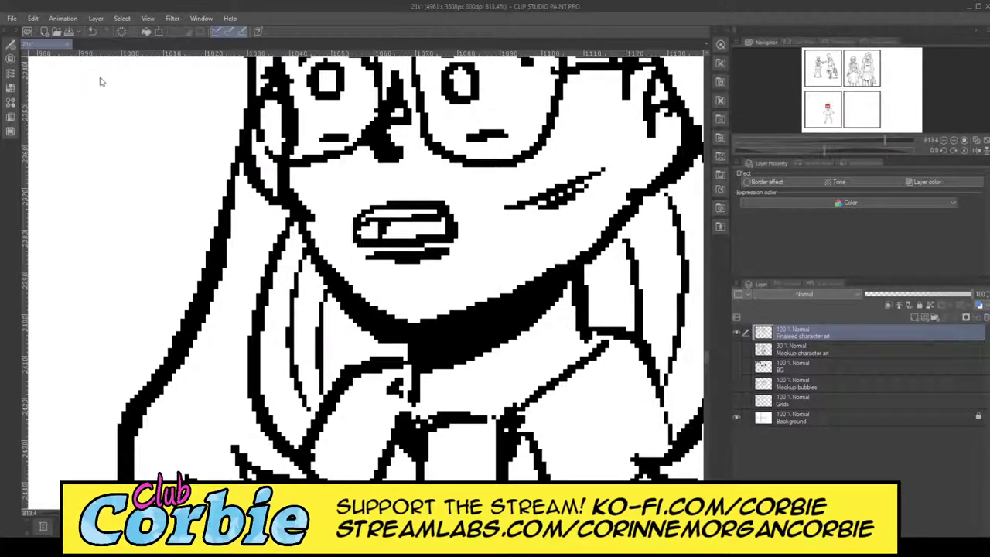
{"action": "left_click_drag", "start_coordinate": [405, 255], "coordinate": [382, 284]}
{"action": "left_click_drag", "start_coordinate": [443, 269], "coordinate": [494, 262]}
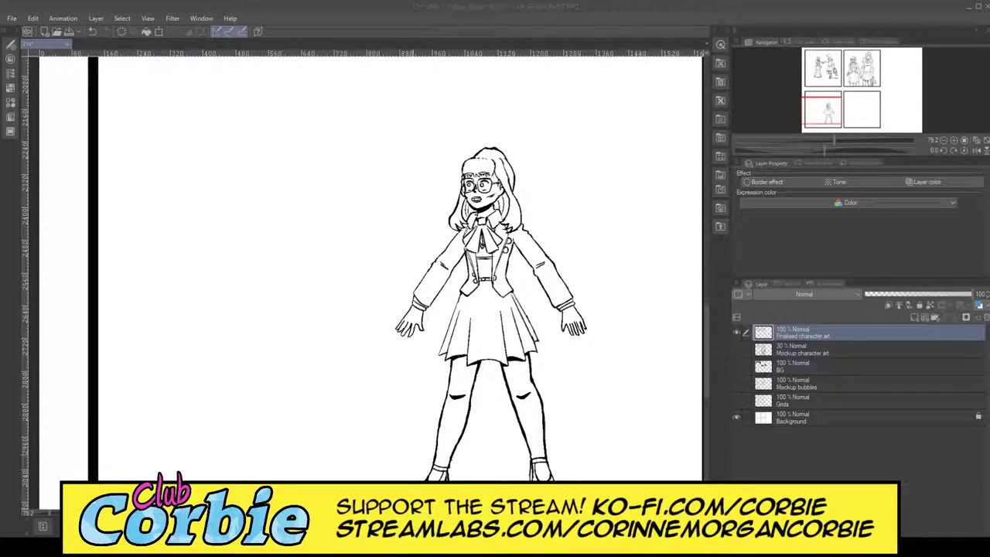
Add the Mockup character art layer to the layer selection and show it together with the finalised line art.
{"action": "left_click", "coordinate": [394, 287], "text": "alt"}
{"action": "left_click", "coordinate": [418, 281], "text": "alt"}
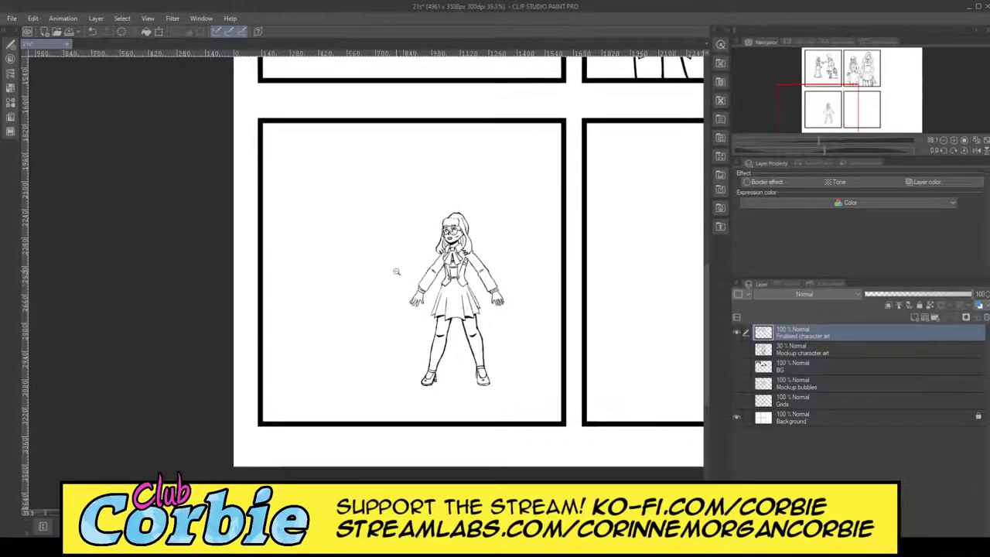
{"action": "left_click", "coordinate": [415, 263]}
{"action": "left_click", "coordinate": [508, 217]}
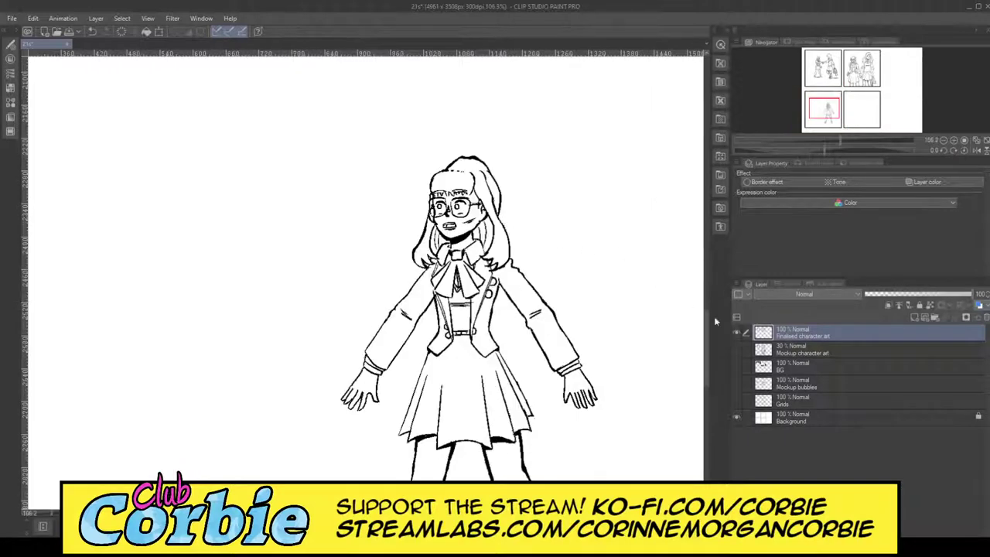
{"action": "left_click", "coordinate": [743, 348]}
{"action": "left_click", "coordinate": [737, 346]}
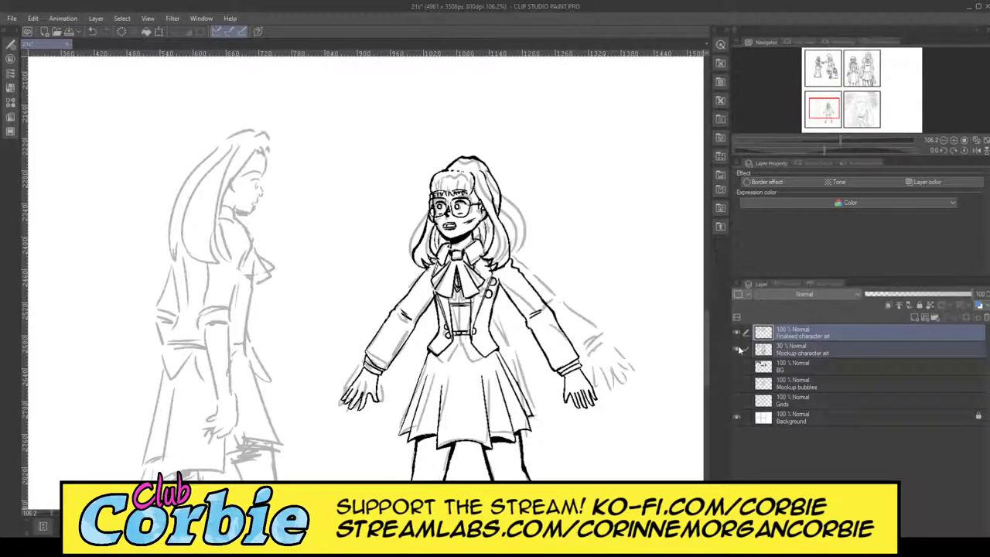
Ink the forehead, nose and upper eyelid of the long-haired girl's profile over her sketch in the third panel.
{"action": "left_click", "coordinate": [572, 334], "text": "alt"}
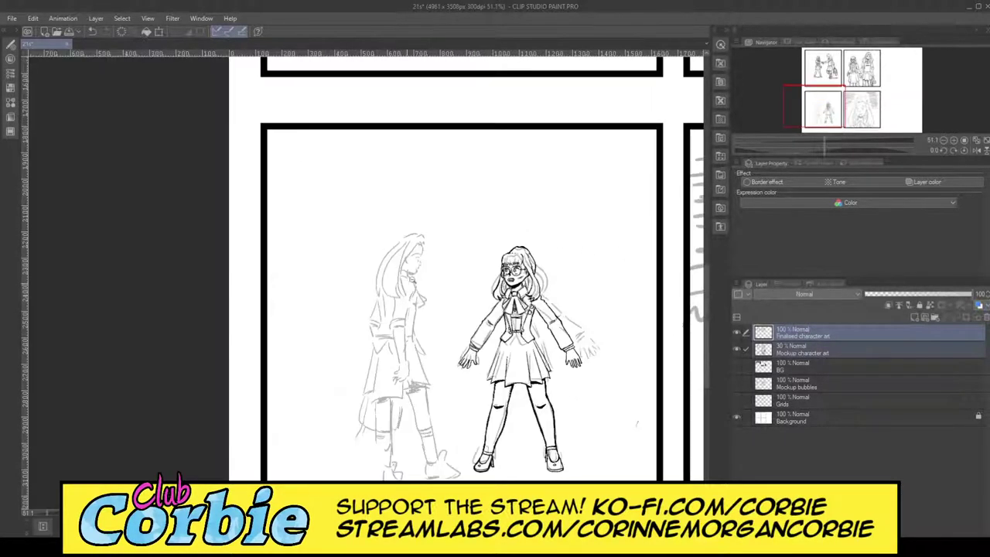
{"action": "left_click", "coordinate": [398, 226]}
{"action": "left_click_drag", "start_coordinate": [422, 244], "coordinate": [557, 239]}
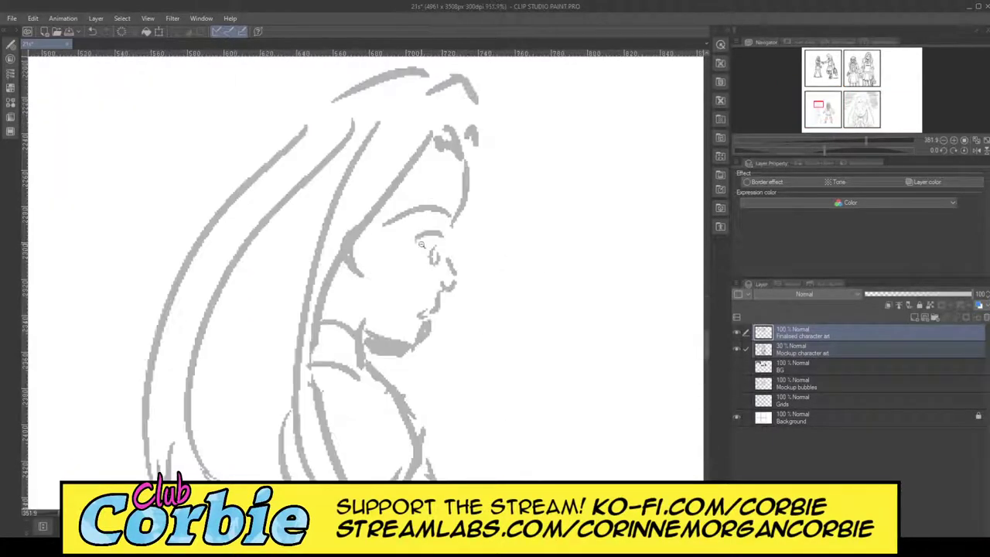
{"action": "left_click", "coordinate": [387, 238]}
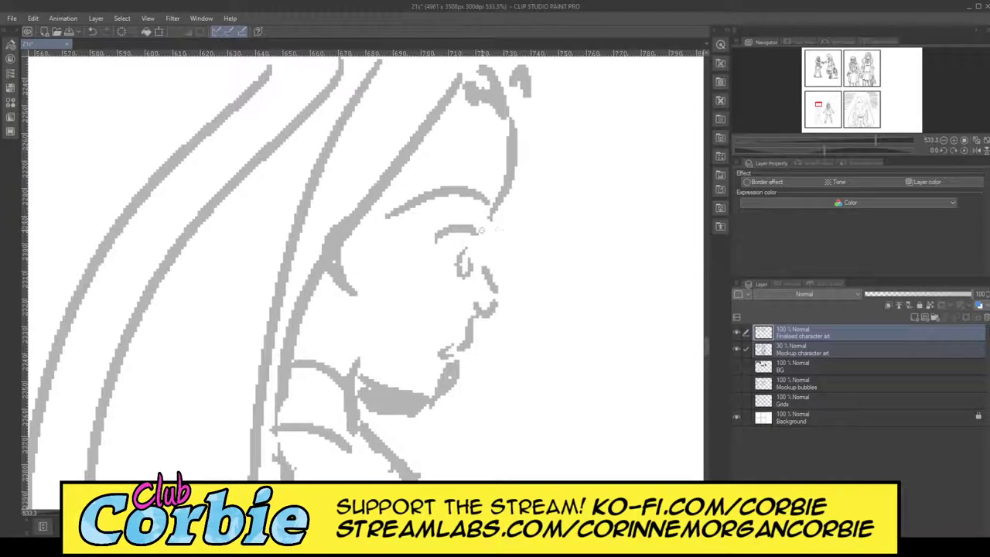
{"action": "mouse_move", "coordinate": [487, 232]}
{"action": "left_mouse_down"}
{"action": "mouse_move", "coordinate": [508, 113]}
{"action": "mouse_move", "coordinate": [502, 190]}
{"action": "mouse_move", "coordinate": [510, 152]}
{"action": "left_mouse_up"}
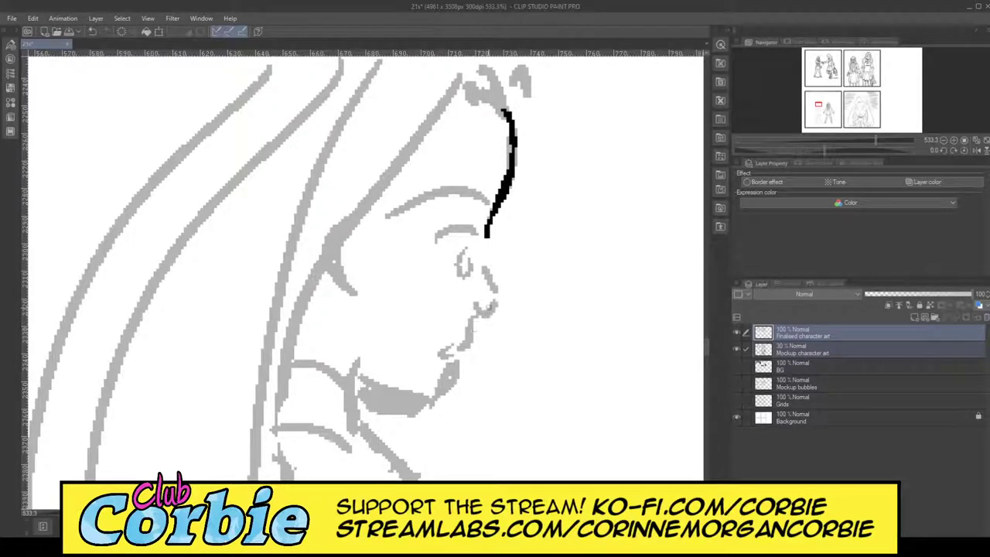
{"action": "mouse_move", "coordinate": [483, 265]}
{"action": "left_mouse_down"}
{"action": "mouse_move", "coordinate": [495, 311]}
{"action": "mouse_move", "coordinate": [470, 310]}
{"action": "mouse_move", "coordinate": [496, 302]}
{"action": "mouse_move", "coordinate": [482, 259]}
{"action": "mouse_move", "coordinate": [487, 230]}
{"action": "mouse_move", "coordinate": [436, 237]}
{"action": "mouse_move", "coordinate": [472, 231]}
{"action": "mouse_move", "coordinate": [419, 255]}
{"action": "mouse_move", "coordinate": [420, 242]}
{"action": "left_mouse_up"}
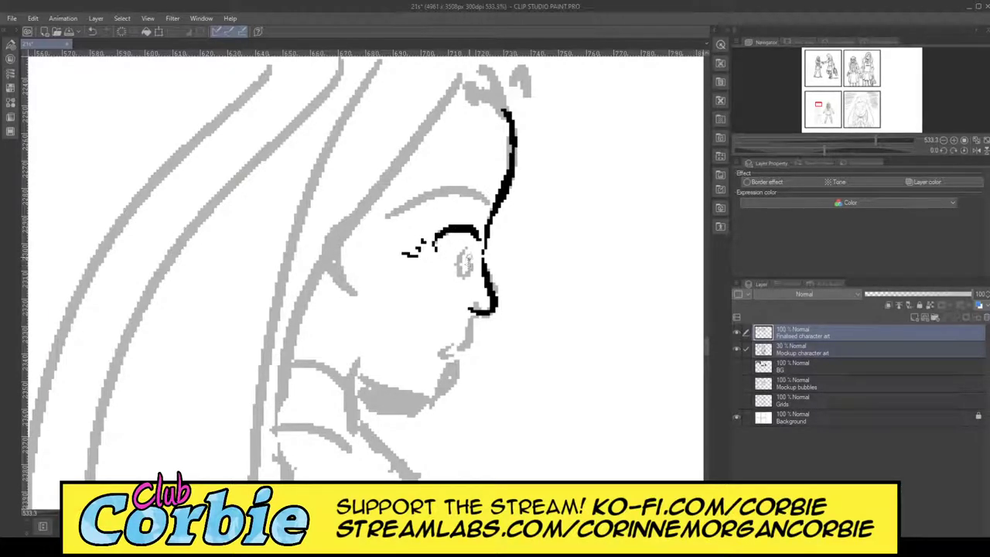
{"action": "mouse_move", "coordinate": [464, 251]}
{"action": "left_mouse_down"}
{"action": "mouse_move", "coordinate": [456, 275]}
{"action": "mouse_move", "coordinate": [472, 257]}
{"action": "mouse_move", "coordinate": [461, 251]}
{"action": "left_mouse_up"}
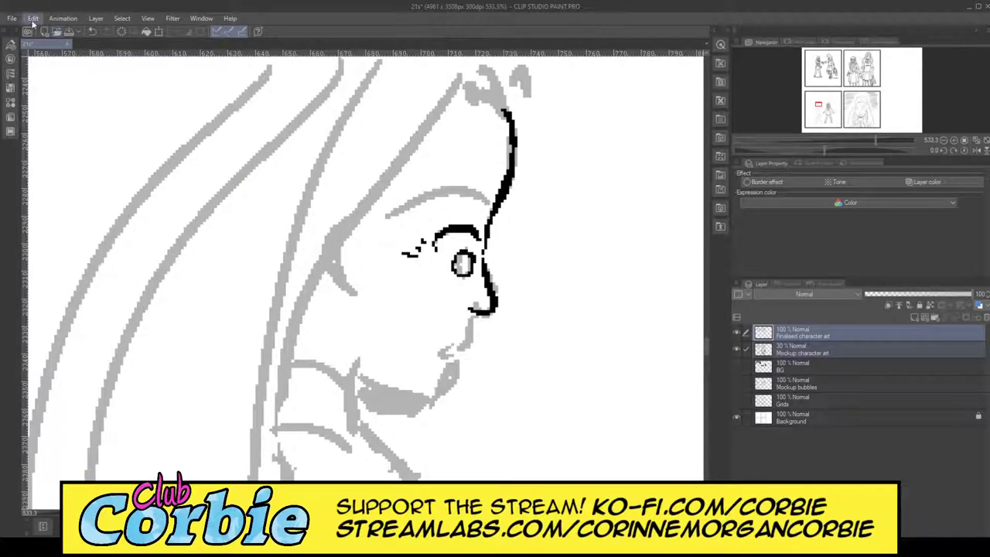
{"action": "key", "text": "ctrl+z"}
{"action": "key", "text": "ctrl+z"}
{"action": "key", "text": "ctrl+z"}
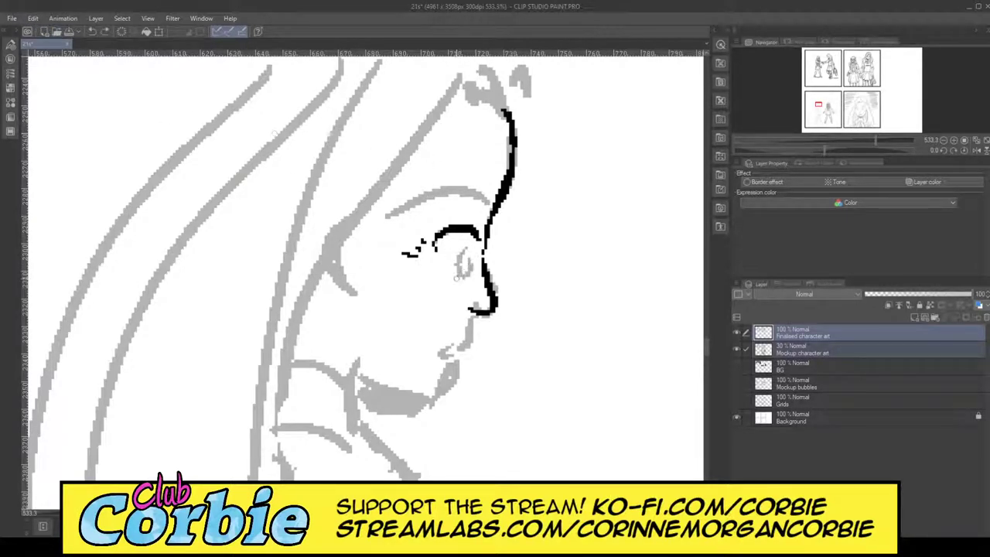
Ink the profile's narrow iris with its short lower lid, and continue the line through the lips, chin and jaw.
{"action": "mouse_move", "coordinate": [456, 277]}
{"action": "left_mouse_down"}
{"action": "mouse_move", "coordinate": [467, 249]}
{"action": "mouse_move", "coordinate": [458, 265]}
{"action": "mouse_move", "coordinate": [469, 271]}
{"action": "mouse_move", "coordinate": [470, 262]}
{"action": "mouse_move", "coordinate": [444, 278]}
{"action": "mouse_move", "coordinate": [471, 279]}
{"action": "left_mouse_up"}
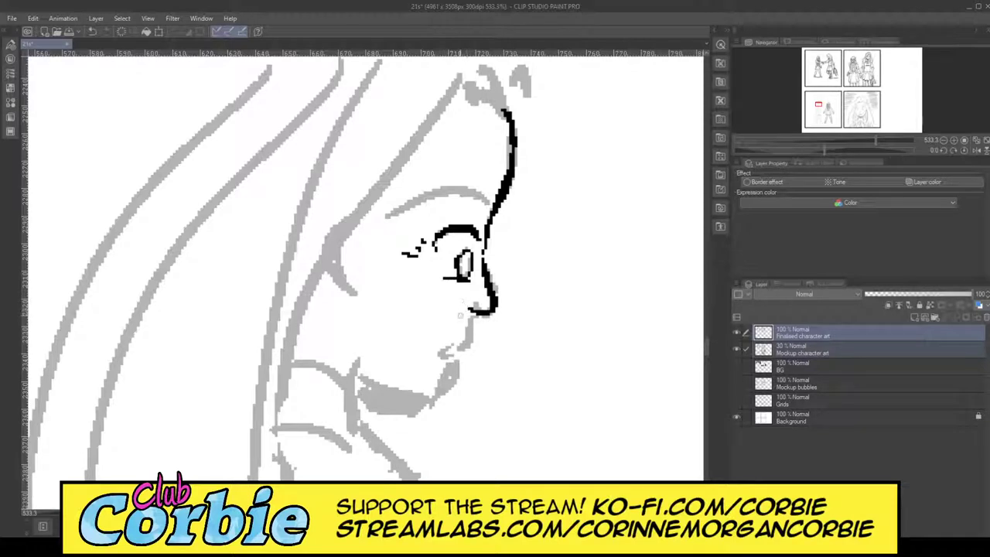
{"action": "mouse_move", "coordinate": [469, 315]}
{"action": "left_mouse_down"}
{"action": "mouse_move", "coordinate": [467, 341]}
{"action": "mouse_move", "coordinate": [443, 348]}
{"action": "mouse_move", "coordinate": [466, 357]}
{"action": "mouse_move", "coordinate": [462, 342]}
{"action": "mouse_move", "coordinate": [470, 361]}
{"action": "mouse_move", "coordinate": [443, 395]}
{"action": "left_mouse_up"}
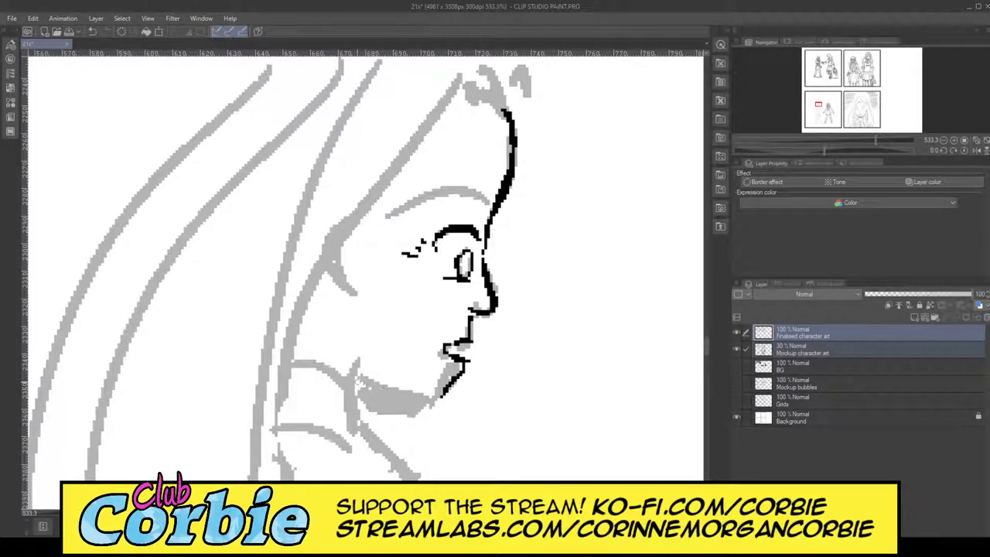
{"action": "mouse_move", "coordinate": [345, 347]}
{"action": "left_mouse_down"}
{"action": "mouse_move", "coordinate": [393, 392]}
{"action": "mouse_move", "coordinate": [441, 400]}
{"action": "left_mouse_up"}
Clean up the lower lip line and fill a solid black shadow wedge where the jaw meets the neck.
{"action": "key", "text": "e"}
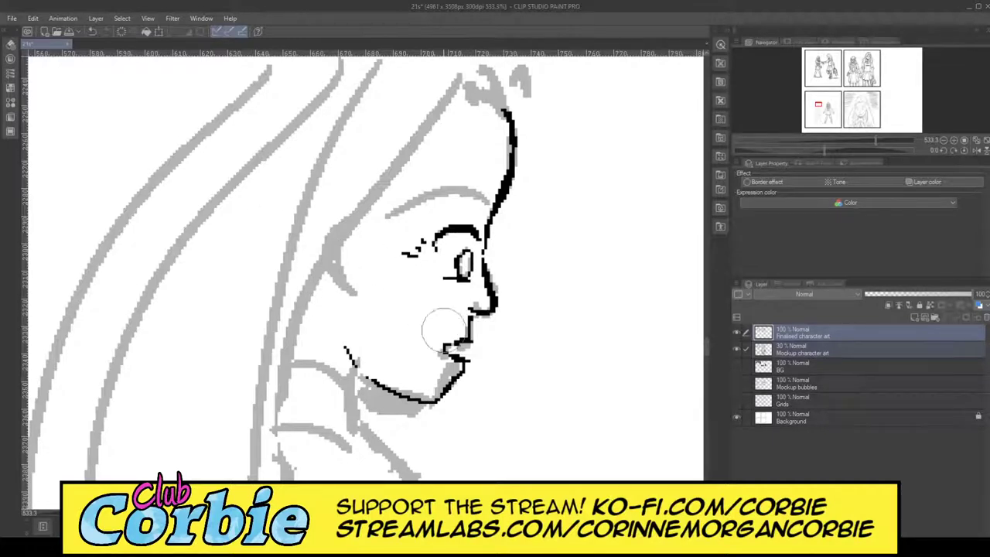
{"action": "left_click", "coordinate": [472, 361]}
{"action": "left_click_drag", "start_coordinate": [364, 379], "coordinate": [357, 396]}
{"action": "left_click_drag", "start_coordinate": [346, 349], "coordinate": [356, 394]}
{"action": "mouse_move", "coordinate": [350, 362]}
{"action": "left_mouse_down"}
{"action": "mouse_move", "coordinate": [357, 393]}
{"action": "mouse_move", "coordinate": [361, 378]}
{"action": "left_mouse_up"}
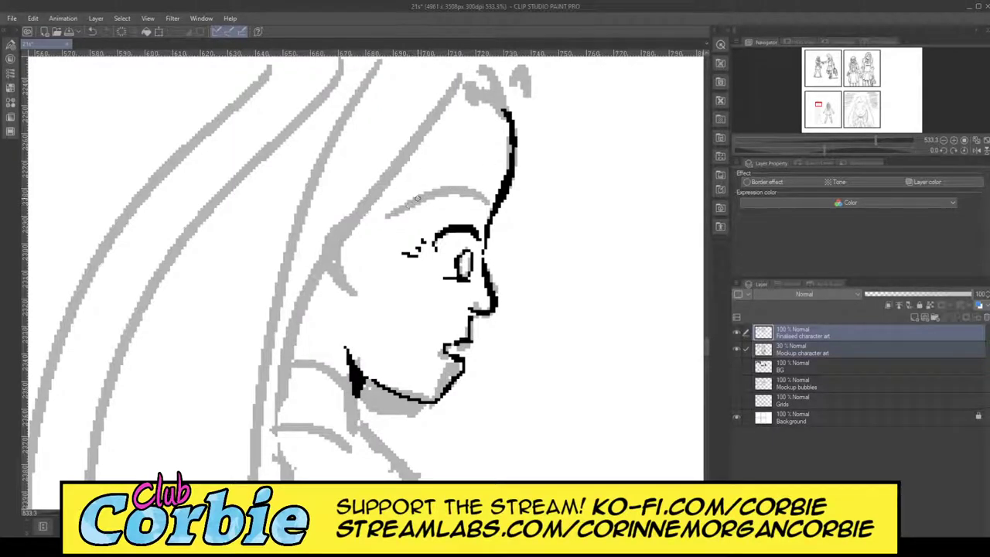
Ink the profile's eyebrow and ear, and fill the hair tufts above the forehead in solid black.
{"action": "mouse_move", "coordinate": [408, 205]}
{"action": "left_mouse_down"}
{"action": "mouse_move", "coordinate": [472, 192]}
{"action": "mouse_move", "coordinate": [490, 199]}
{"action": "mouse_move", "coordinate": [486, 186]}
{"action": "mouse_move", "coordinate": [437, 190]}
{"action": "left_mouse_up"}
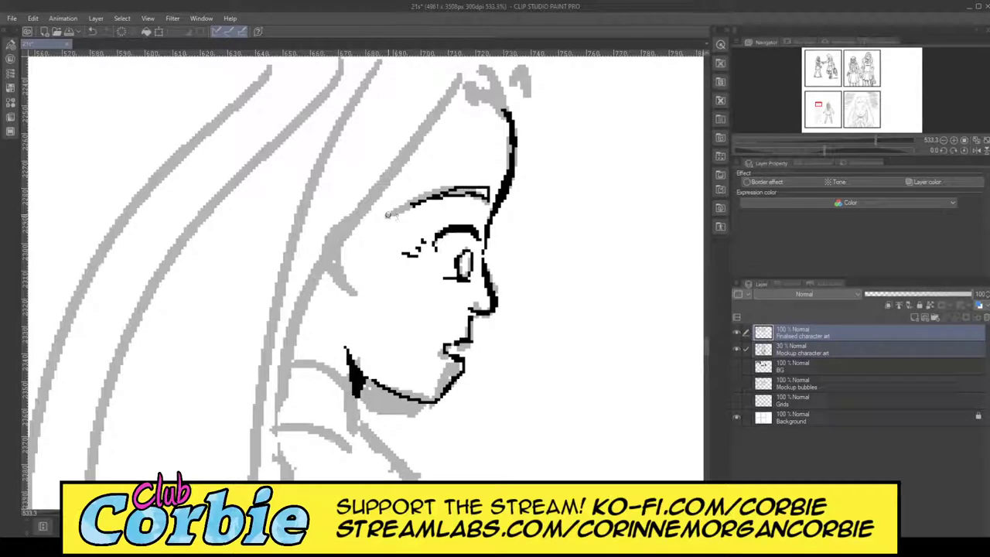
{"action": "left_click_drag", "start_coordinate": [387, 215], "coordinate": [426, 200]}
{"action": "mouse_move", "coordinate": [361, 232]}
{"action": "left_mouse_down"}
{"action": "mouse_move", "coordinate": [363, 216]}
{"action": "mouse_move", "coordinate": [354, 242]}
{"action": "mouse_move", "coordinate": [342, 229]}
{"action": "left_mouse_up"}
{"action": "mouse_move", "coordinate": [318, 273]}
{"action": "left_mouse_down"}
{"action": "mouse_move", "coordinate": [348, 295]}
{"action": "mouse_move", "coordinate": [320, 264]}
{"action": "mouse_move", "coordinate": [347, 280]}
{"action": "mouse_move", "coordinate": [338, 239]}
{"action": "left_mouse_up"}
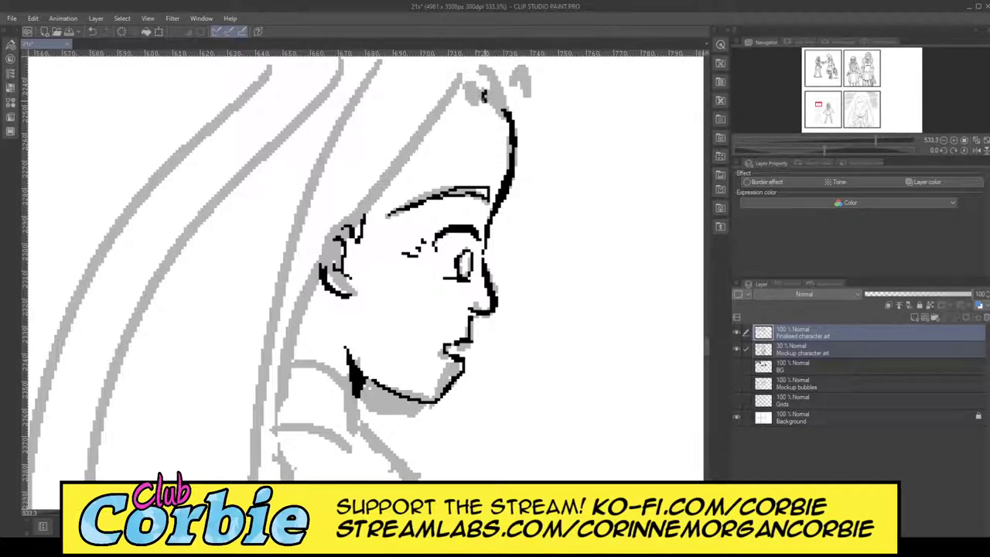
{"action": "mouse_move", "coordinate": [484, 96]}
{"action": "left_mouse_down"}
{"action": "mouse_move", "coordinate": [477, 83]}
{"action": "mouse_move", "coordinate": [485, 77]}
{"action": "mouse_move", "coordinate": [488, 94]}
{"action": "mouse_move", "coordinate": [492, 83]}
{"action": "mouse_move", "coordinate": [516, 84]}
{"action": "mouse_move", "coordinate": [508, 102]}
{"action": "mouse_move", "coordinate": [515, 81]}
{"action": "mouse_move", "coordinate": [512, 105]}
{"action": "mouse_move", "coordinate": [523, 85]}
{"action": "left_mouse_up"}
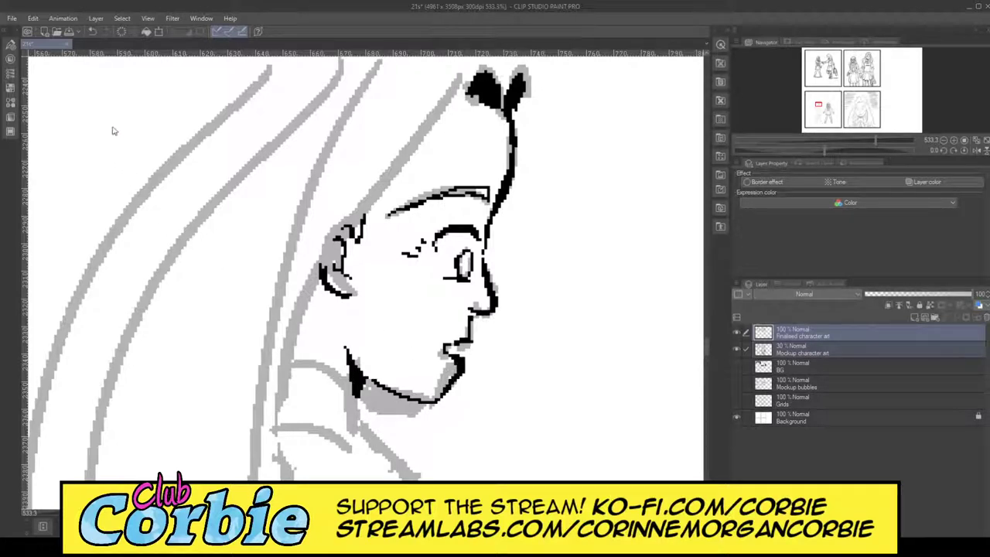
Erase the protruding lower lip and chin line and redraw them further in, with a slightly higher jaw line.
{"action": "key", "text": "e"}
{"action": "mouse_move", "coordinate": [468, 354]}
{"action": "left_mouse_down"}
{"action": "mouse_move", "coordinate": [473, 380]}
{"action": "mouse_move", "coordinate": [469, 360]}
{"action": "mouse_move", "coordinate": [449, 407]}
{"action": "mouse_move", "coordinate": [462, 379]}
{"action": "left_mouse_up"}
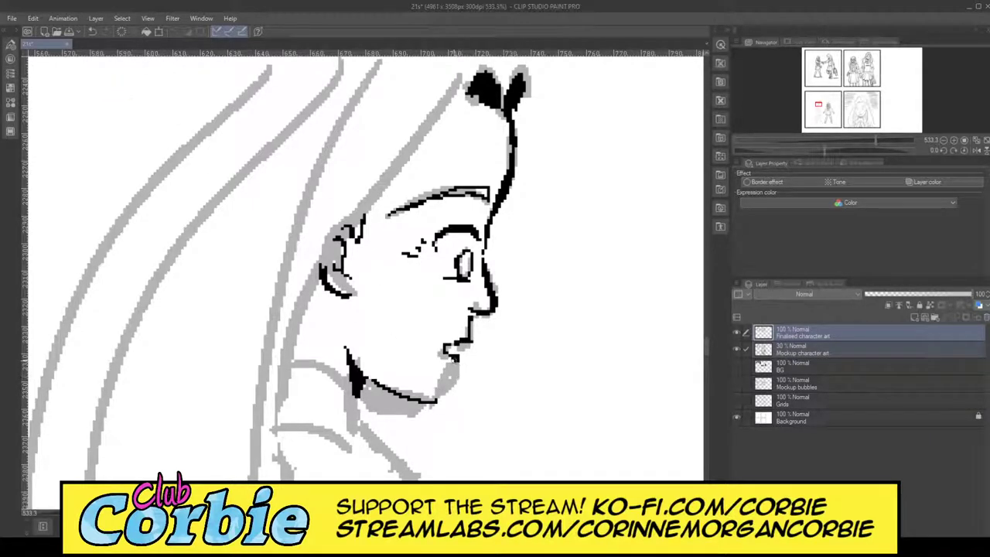
{"action": "left_click_drag", "start_coordinate": [456, 357], "coordinate": [436, 401]}
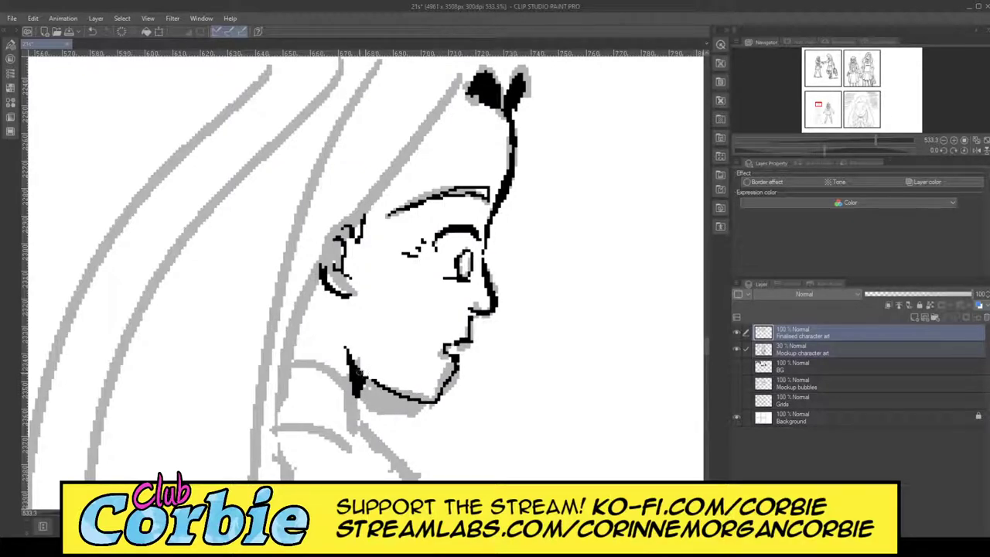
{"action": "mouse_move", "coordinate": [357, 371]}
{"action": "left_mouse_down"}
{"action": "mouse_move", "coordinate": [438, 403]}
{"action": "mouse_move", "coordinate": [368, 377]}
{"action": "left_mouse_up"}
{"action": "left_click_drag", "start_coordinate": [438, 402], "coordinate": [448, 393]}
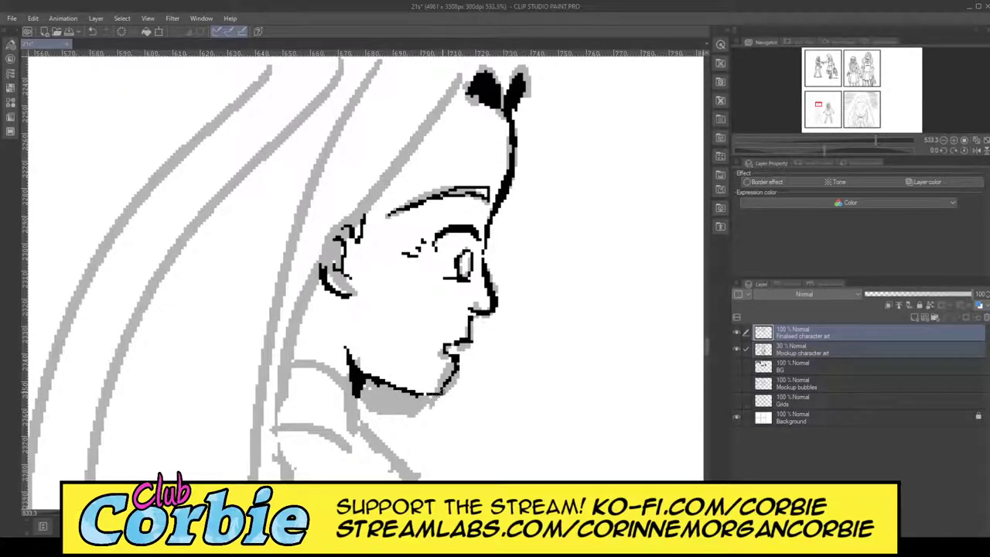
{"action": "left_click_drag", "start_coordinate": [447, 389], "coordinate": [431, 392]}
Ink the front hair edge from the forehead tufts past the ear to the neck, and clear the ear lines behind it.
{"action": "mouse_move", "coordinate": [464, 75]}
{"action": "left_mouse_down"}
{"action": "mouse_move", "coordinate": [388, 185]}
{"action": "mouse_move", "coordinate": [270, 407]}
{"action": "mouse_move", "coordinate": [267, 481]}
{"action": "left_mouse_up"}
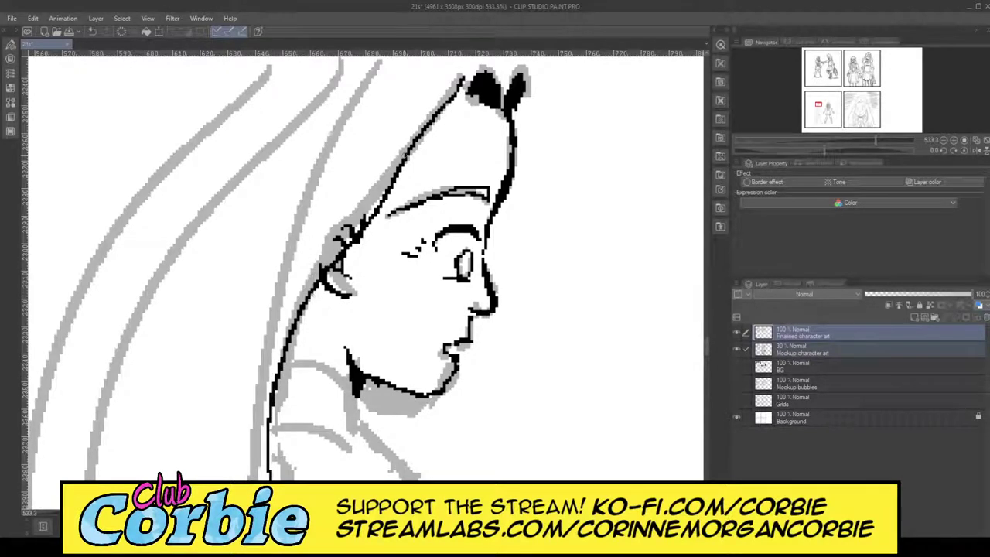
{"action": "mouse_move", "coordinate": [470, 91]}
{"action": "left_mouse_down"}
{"action": "mouse_move", "coordinate": [475, 72]}
{"action": "mouse_move", "coordinate": [464, 83]}
{"action": "left_mouse_up"}
{"action": "left_click_drag", "start_coordinate": [292, 271], "coordinate": [359, 198]}
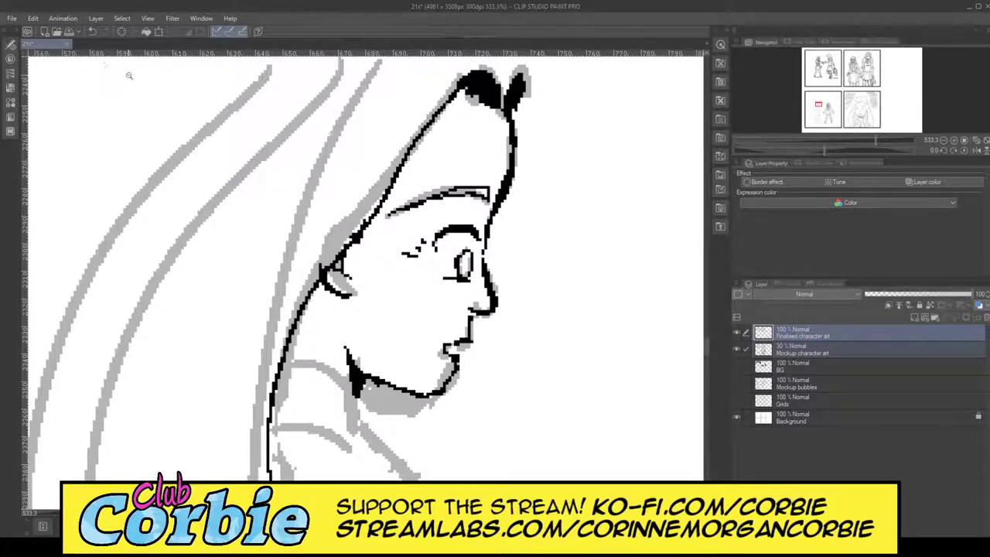
Examine the inked profile up close and against the full-body sketch and the finished girl beside it.
{"action": "left_click_drag", "start_coordinate": [485, 217], "coordinate": [415, 224]}
{"action": "left_click_drag", "start_coordinate": [486, 218], "coordinate": [495, 204]}
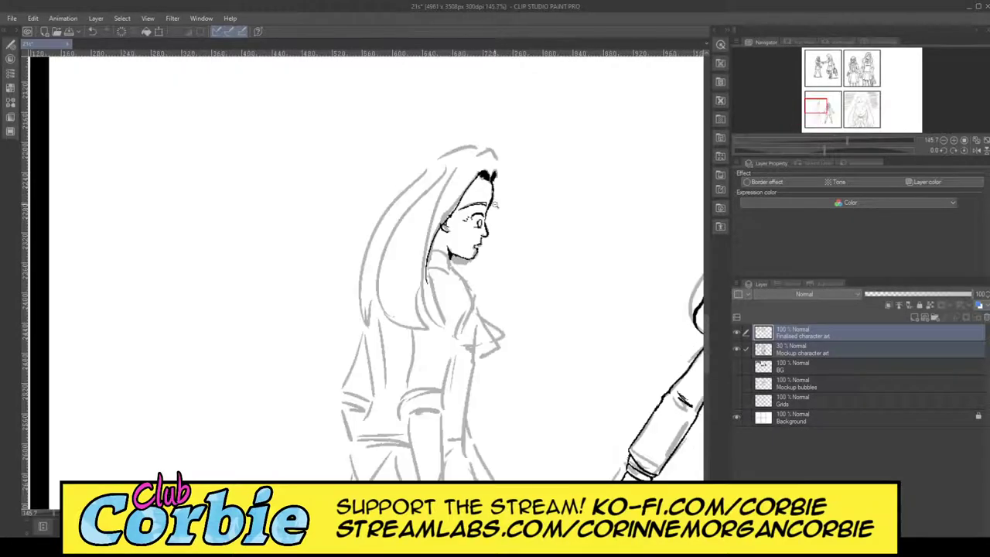
{"action": "left_click", "coordinate": [484, 255]}
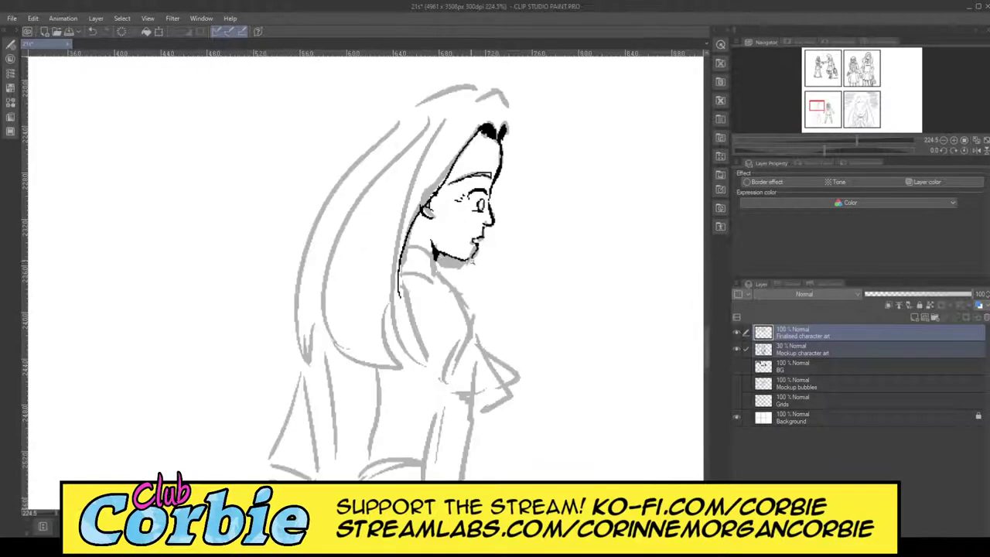
{"action": "left_click_drag", "start_coordinate": [499, 121], "coordinate": [506, 122]}
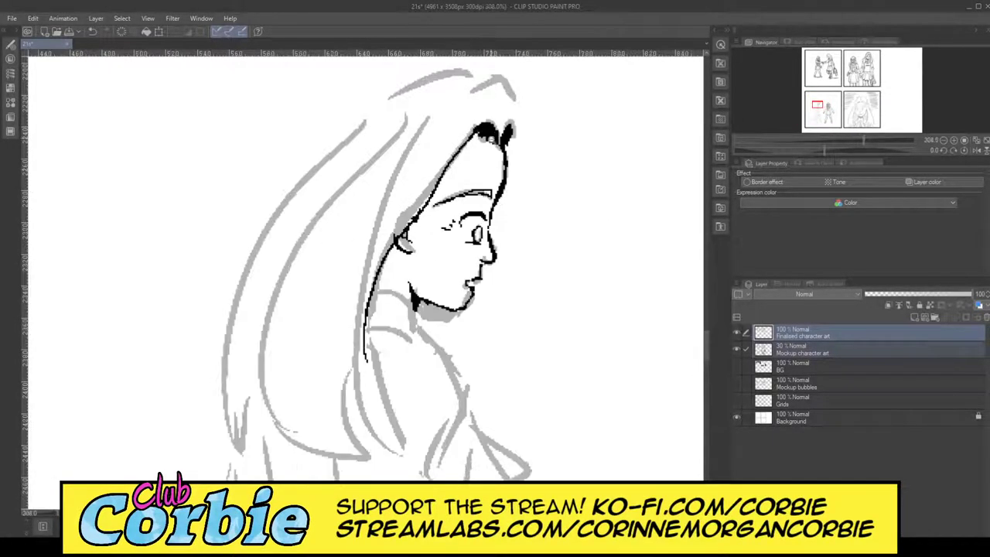
{"action": "left_click_drag", "start_coordinate": [493, 169], "coordinate": [456, 193]}
{"action": "left_click_drag", "start_coordinate": [503, 227], "coordinate": [493, 288]}
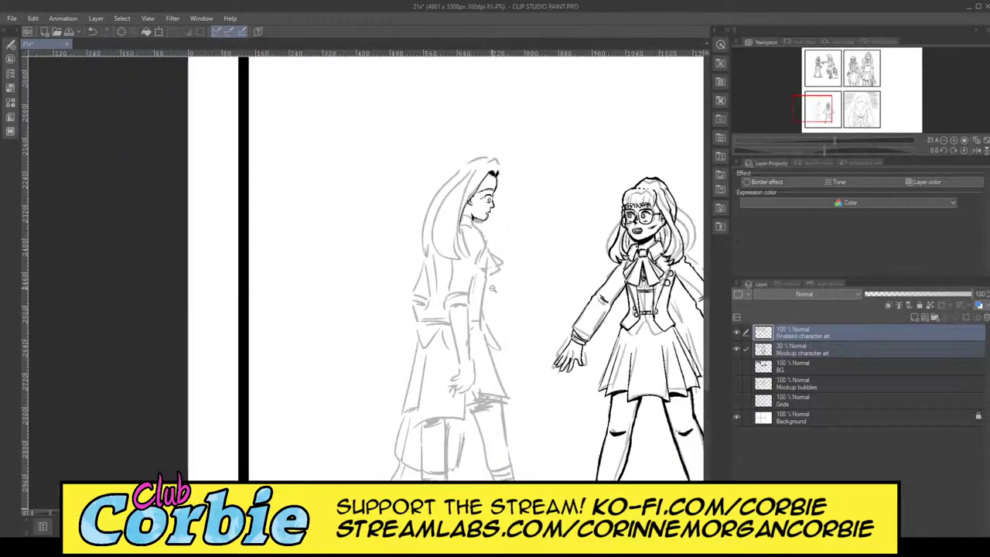
{"action": "left_click_drag", "start_coordinate": [486, 225], "coordinate": [499, 217]}
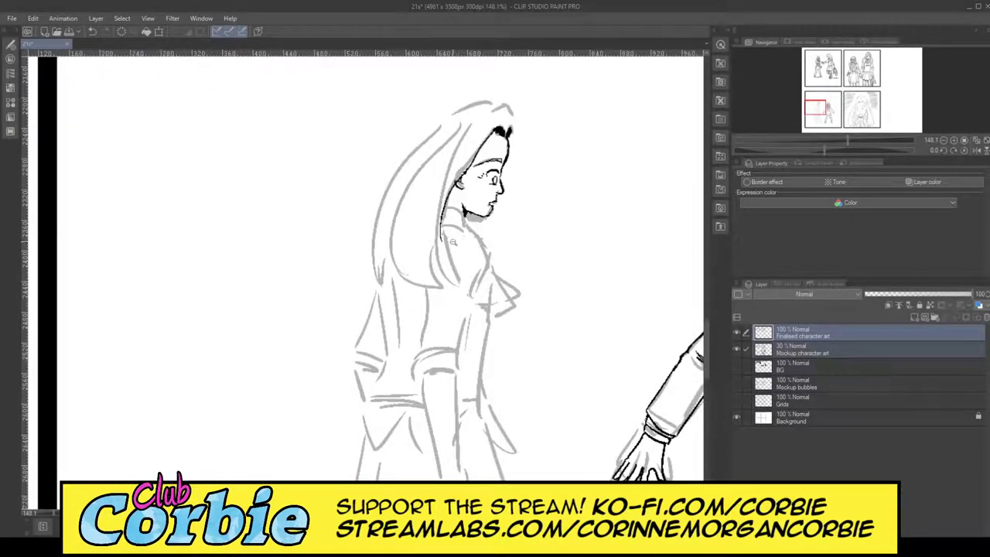
{"action": "left_click_drag", "start_coordinate": [453, 242], "coordinate": [484, 227]}
{"action": "left_click_drag", "start_coordinate": [394, 256], "coordinate": [393, 229]}
{"action": "left_click", "coordinate": [393, 229]}
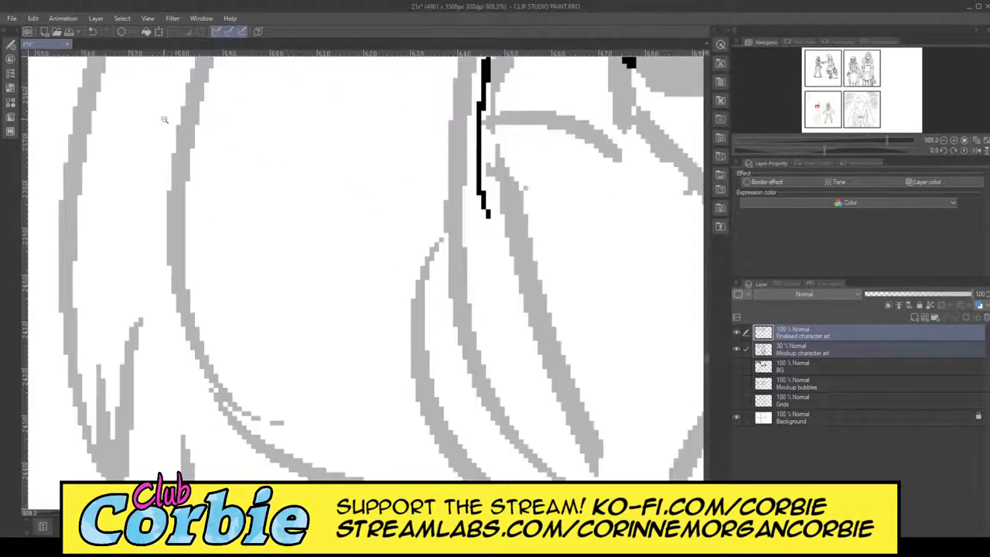
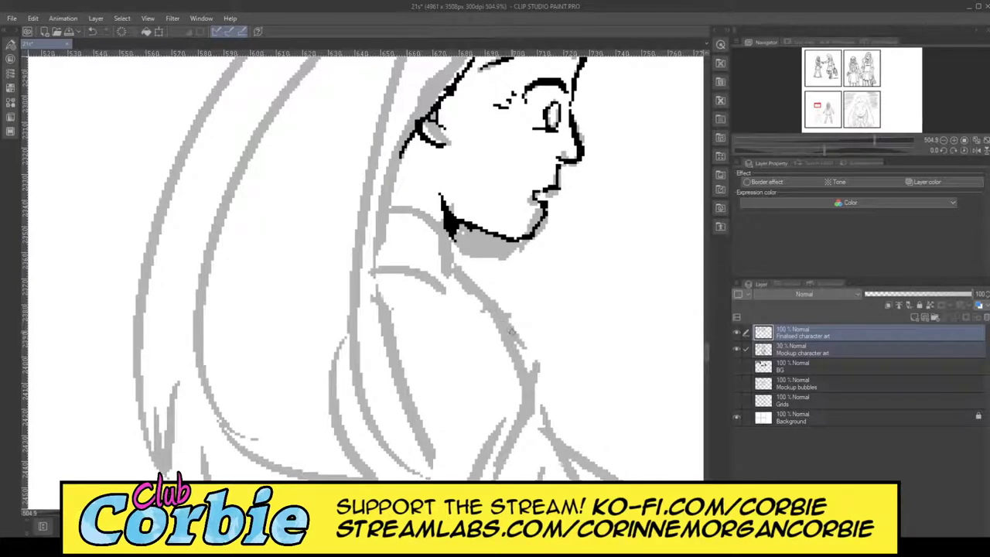
Ink the neck line from the ear to the chest and a second curve behind it, extending and thickening their joined end.
{"action": "mouse_move", "coordinate": [516, 338]}
{"action": "left_mouse_down"}
{"action": "mouse_move", "coordinate": [497, 295]}
{"action": "mouse_move", "coordinate": [422, 230]}
{"action": "mouse_move", "coordinate": [412, 130]}
{"action": "left_mouse_up"}
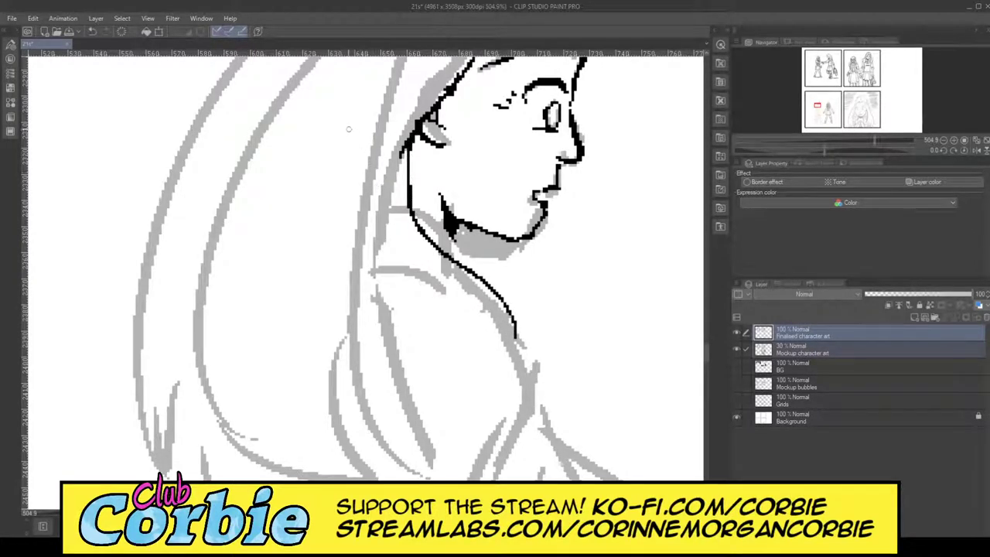
{"action": "mouse_move", "coordinate": [351, 129]}
{"action": "left_mouse_down"}
{"action": "mouse_move", "coordinate": [358, 219]}
{"action": "mouse_move", "coordinate": [387, 259]}
{"action": "mouse_move", "coordinate": [510, 319]}
{"action": "mouse_move", "coordinate": [516, 350]}
{"action": "left_mouse_up"}
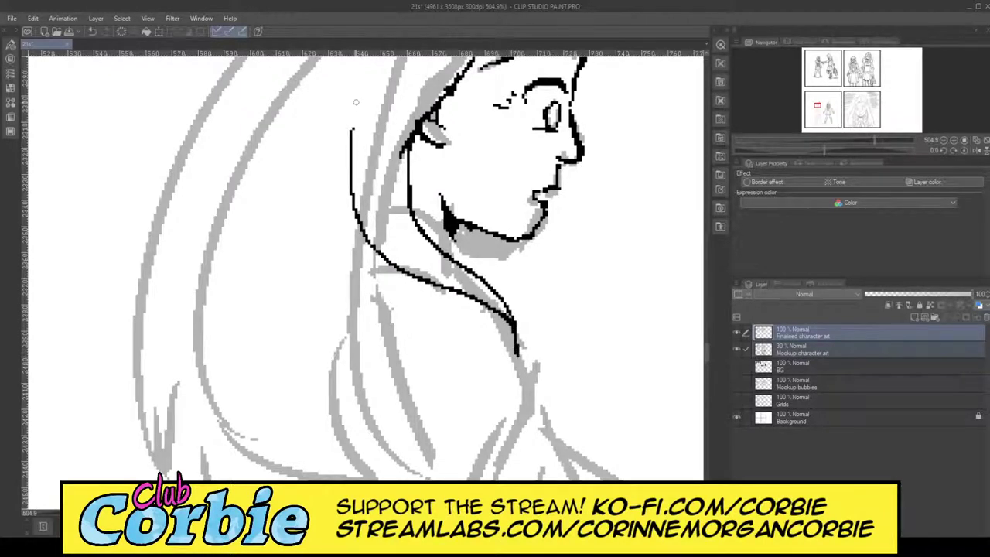
{"action": "mouse_move", "coordinate": [370, 81]}
{"action": "left_mouse_down"}
{"action": "mouse_move", "coordinate": [348, 176]}
{"action": "mouse_move", "coordinate": [359, 226]}
{"action": "mouse_move", "coordinate": [387, 257]}
{"action": "left_mouse_up"}
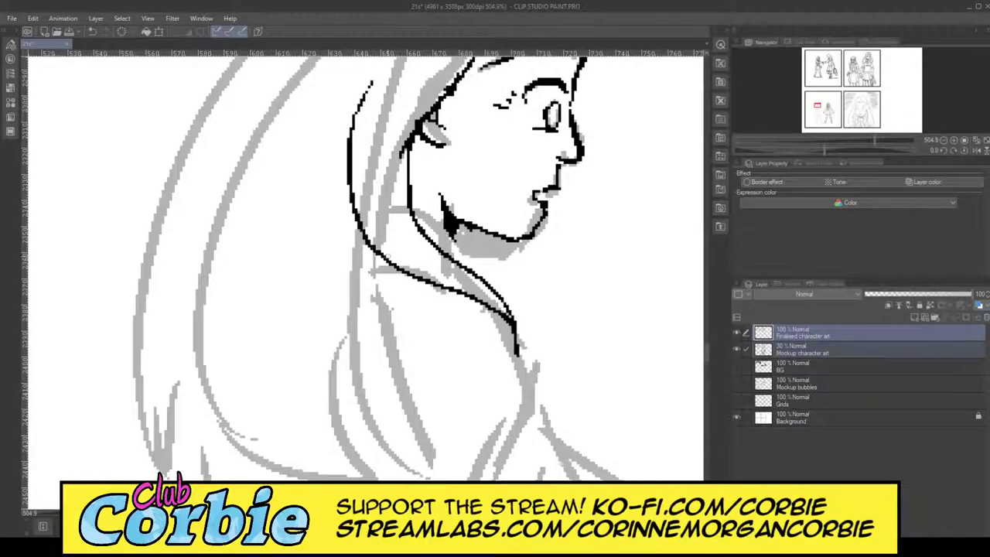
{"action": "left_click_drag", "start_coordinate": [432, 209], "coordinate": [433, 178]}
{"action": "scroll", "coordinate": [470, 164], "scroll_direction": "up", "scroll_amount": 4}
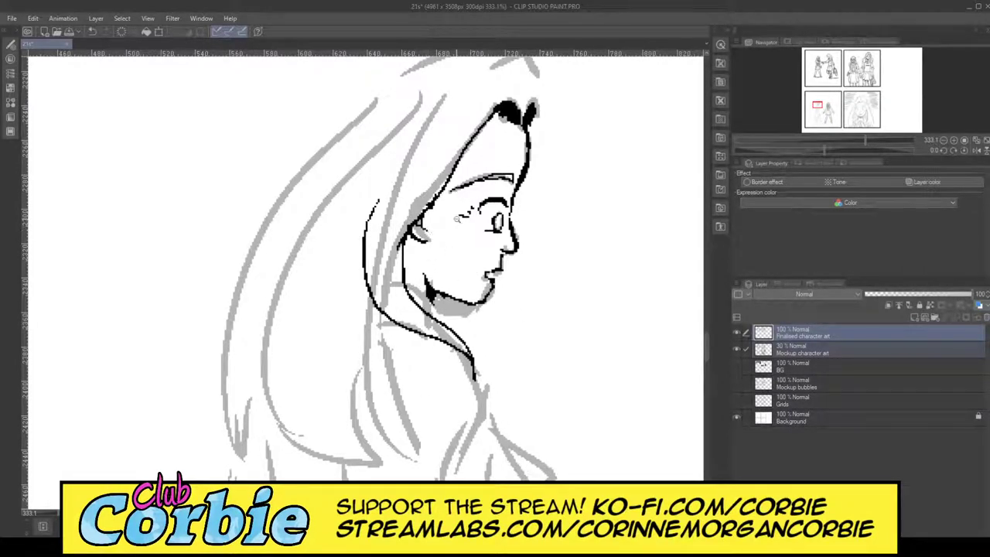
{"action": "scroll", "coordinate": [483, 370], "scroll_direction": "up", "scroll_amount": 5}
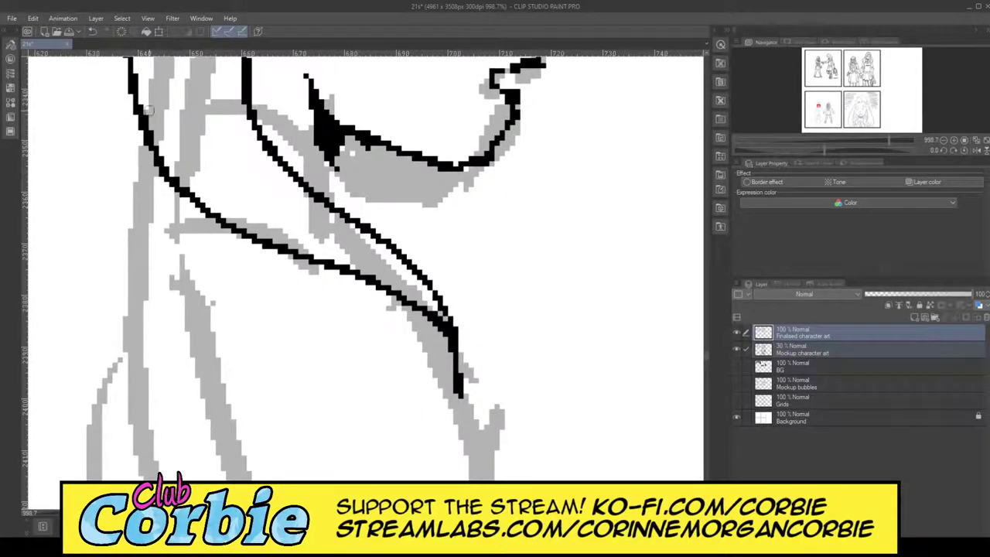
{"action": "left_click_drag", "start_coordinate": [462, 399], "coordinate": [471, 416]}
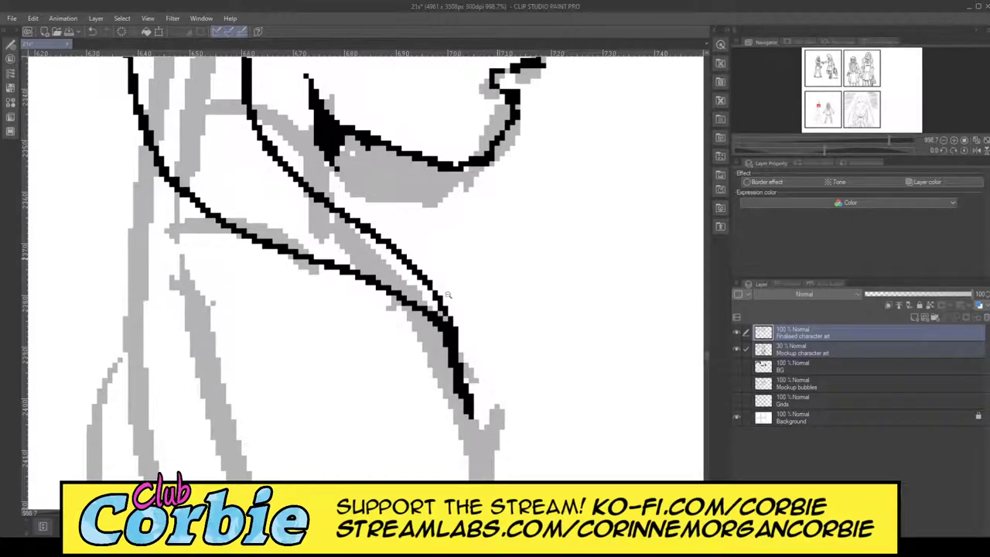
{"action": "scroll", "coordinate": [500, 214], "scroll_direction": "down", "scroll_amount": 7}
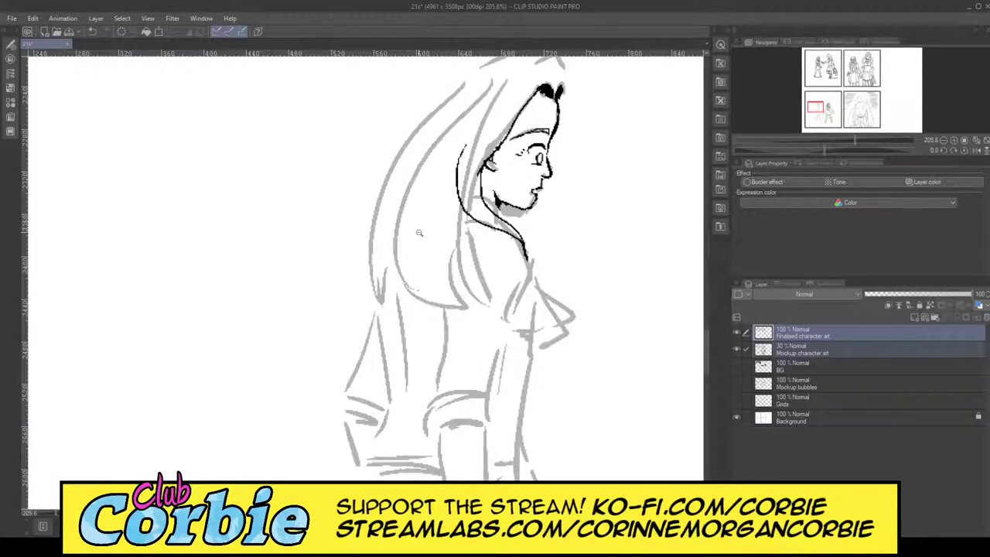
{"action": "left_click_drag", "start_coordinate": [433, 226], "coordinate": [443, 230]}
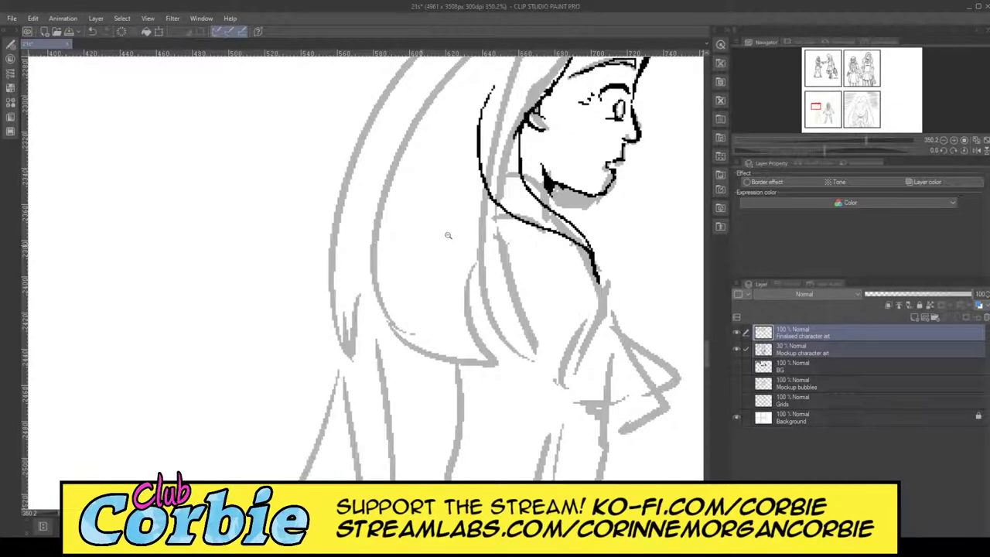
{"action": "left_click_drag", "start_coordinate": [447, 235], "coordinate": [433, 239]}
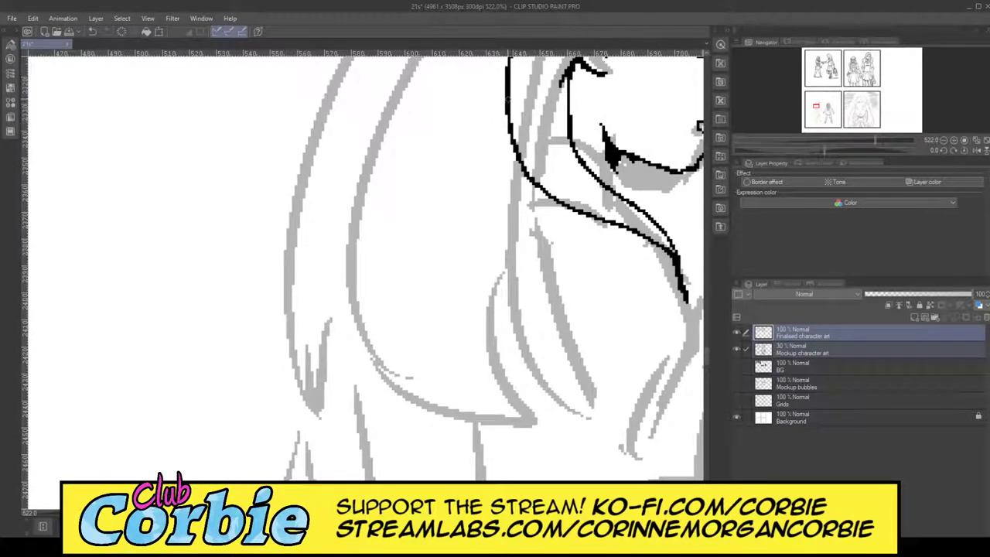
Ink the long hair lock's front edge from the neck line down to the sketched tip, and a curved back edge behind it.
{"action": "mouse_move", "coordinate": [507, 99]}
{"action": "left_mouse_down"}
{"action": "mouse_move", "coordinate": [510, 382]}
{"action": "mouse_move", "coordinate": [531, 415]}
{"action": "left_mouse_up"}
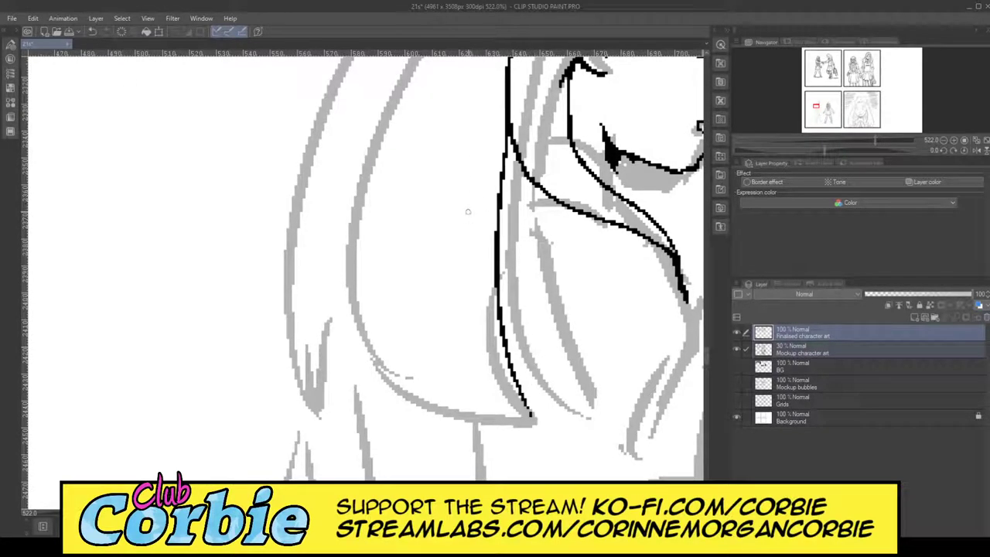
{"action": "left_click_drag", "start_coordinate": [436, 83], "coordinate": [452, 428]}
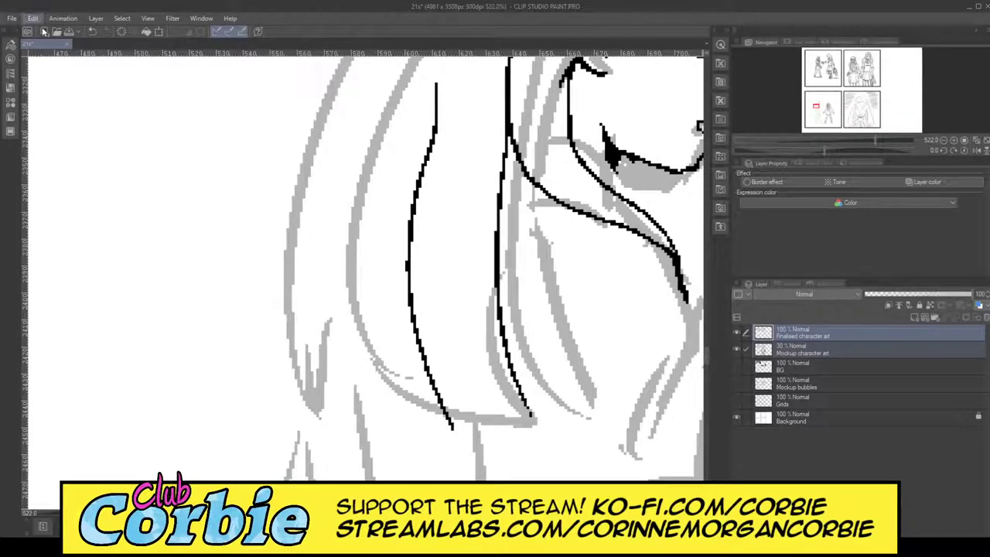
{"action": "key", "text": "ctrl+z"}
{"action": "left_click_drag", "start_coordinate": [447, 82], "coordinate": [412, 409]}
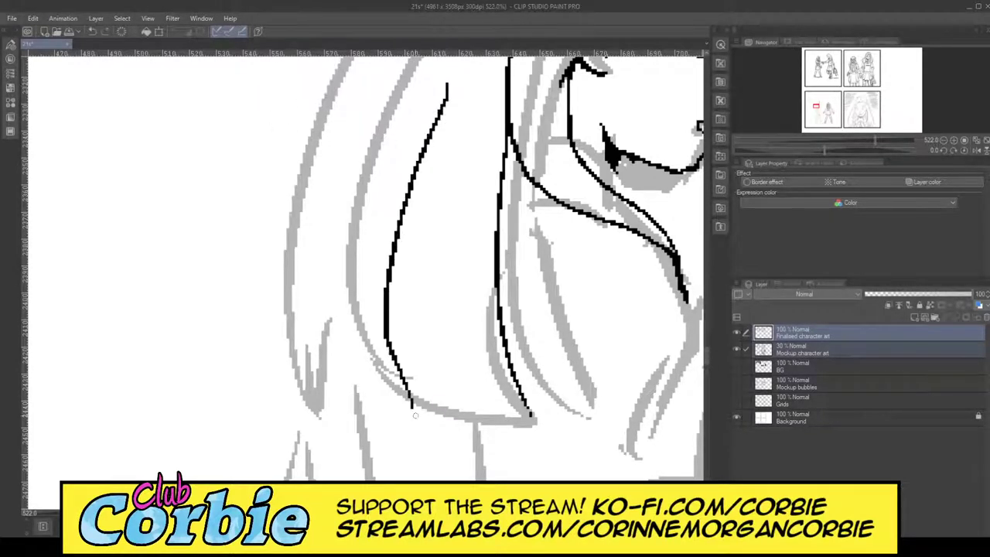
Trim the back edge's lower end, curve it along the sketched hair hem, and ink jagged pointed tips across to the front edge.
{"action": "scroll", "coordinate": [373, 221], "scroll_direction": "down", "scroll_amount": 8}
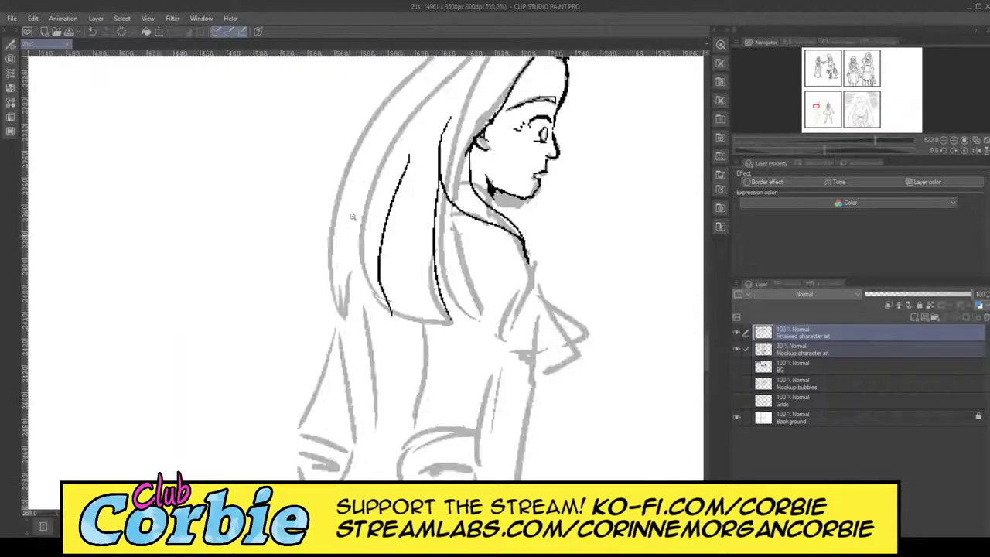
{"action": "scroll", "coordinate": [398, 232], "scroll_direction": "up", "scroll_amount": 5}
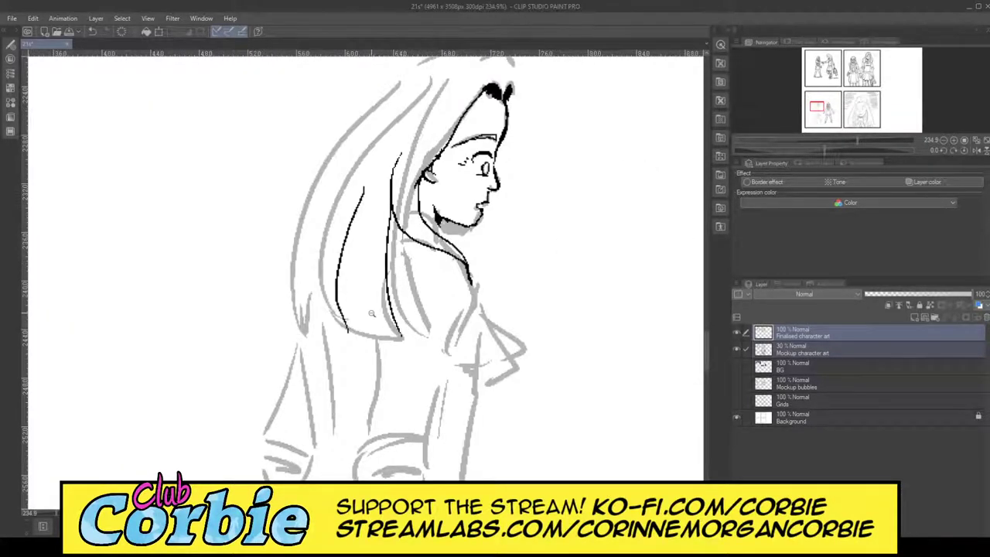
{"action": "scroll", "coordinate": [371, 313], "scroll_direction": "up", "scroll_amount": 4}
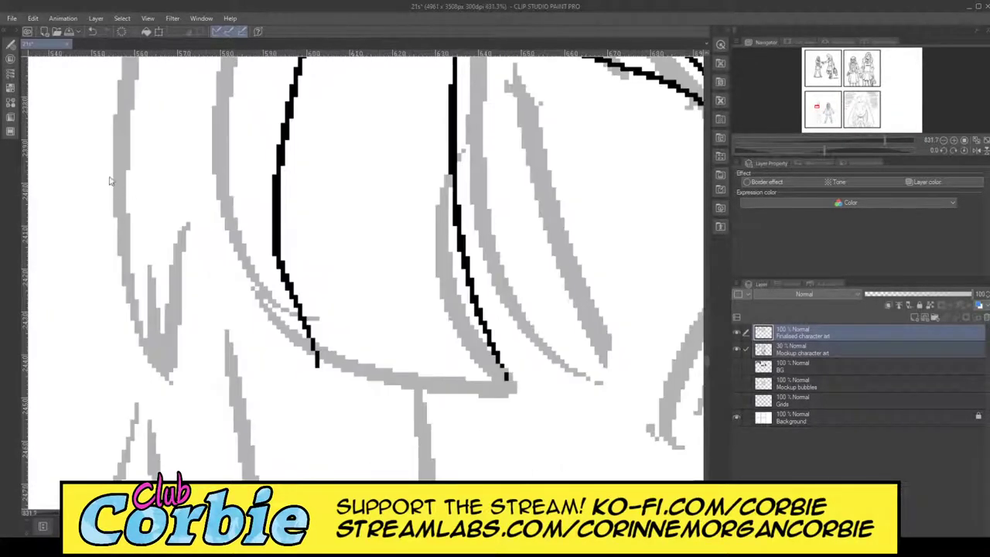
{"action": "left_click_drag", "start_coordinate": [287, 327], "coordinate": [327, 353]}
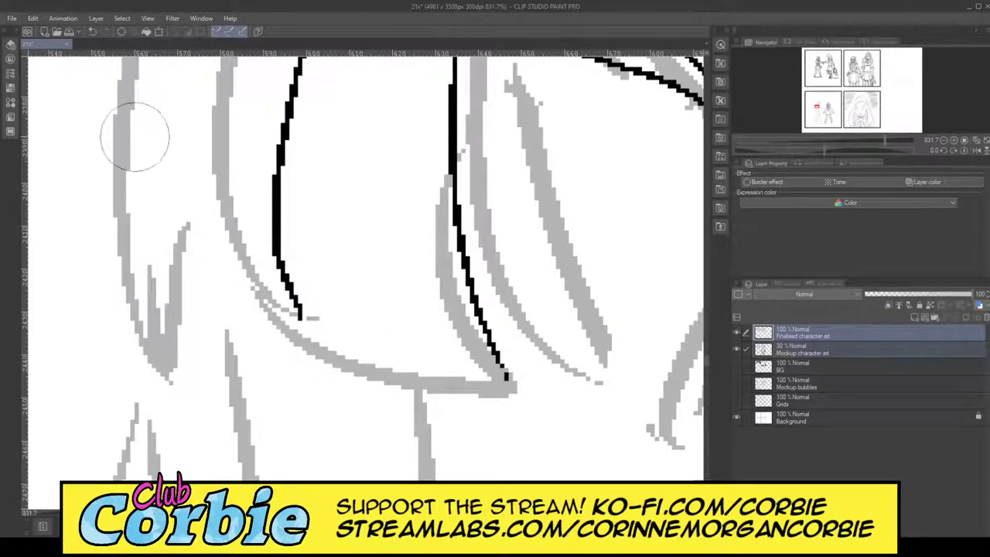
{"action": "key", "text": "p"}
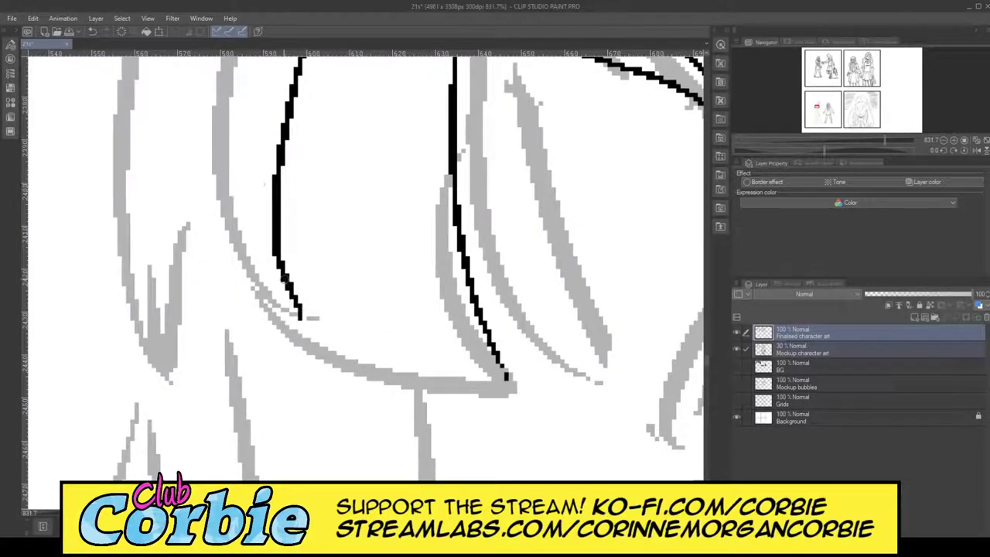
{"action": "mouse_move", "coordinate": [283, 275]}
{"action": "left_mouse_down"}
{"action": "mouse_move", "coordinate": [304, 322]}
{"action": "mouse_move", "coordinate": [361, 376]}
{"action": "left_mouse_up"}
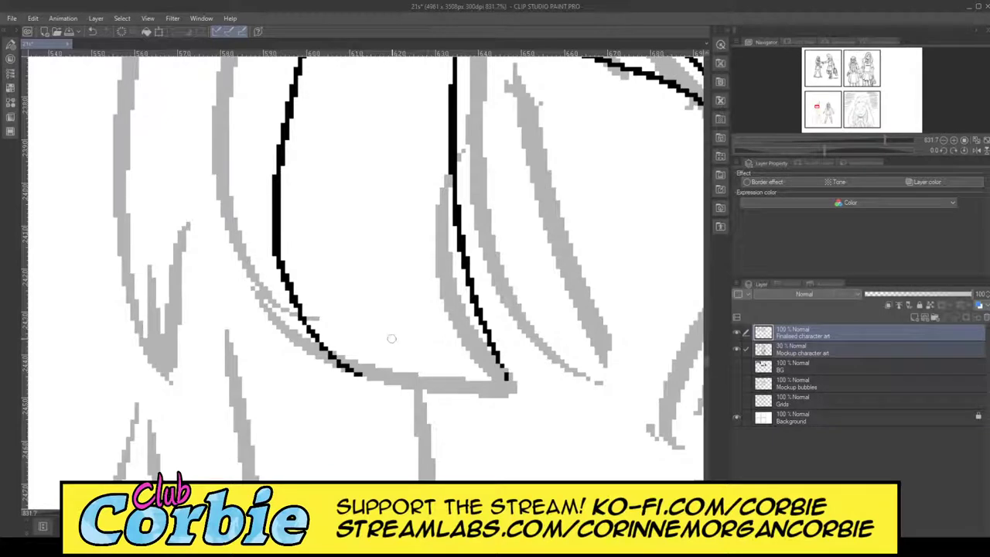
{"action": "left_click_drag", "start_coordinate": [351, 305], "coordinate": [369, 377]}
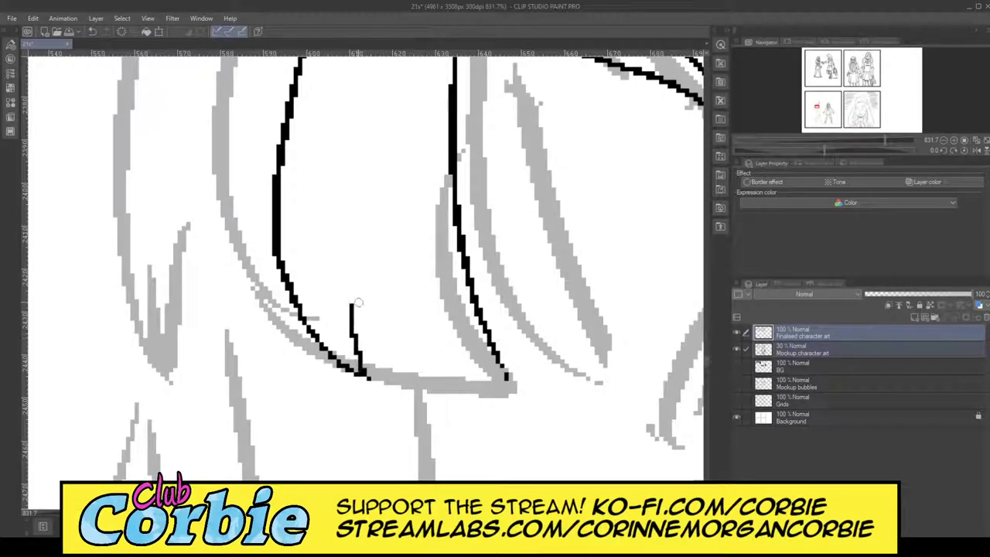
{"action": "left_click_drag", "start_coordinate": [359, 307], "coordinate": [429, 400]}
{"action": "mouse_move", "coordinate": [408, 296]}
{"action": "left_mouse_down"}
{"action": "mouse_move", "coordinate": [429, 396]}
{"action": "mouse_move", "coordinate": [443, 345]}
{"action": "mouse_move", "coordinate": [509, 391]}
{"action": "left_mouse_up"}
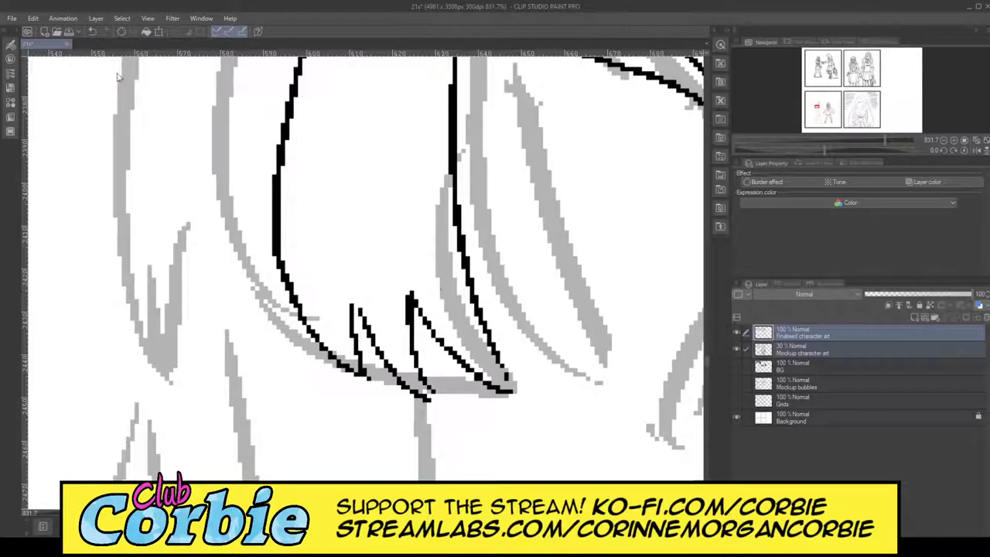
Erase the upper ends of the lock's front and back edges and ink two long hair lines from there toward the crown.
{"action": "left_click_drag", "start_coordinate": [484, 277], "coordinate": [374, 326]}
{"action": "left_click_drag", "start_coordinate": [492, 235], "coordinate": [532, 212]}
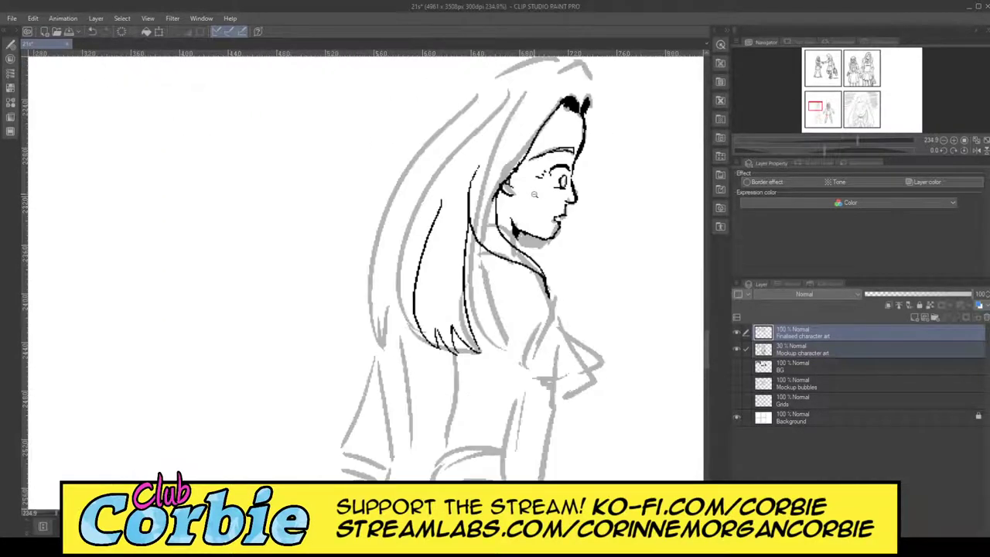
{"action": "scroll", "coordinate": [552, 88], "scroll_direction": "up", "scroll_amount": 2}
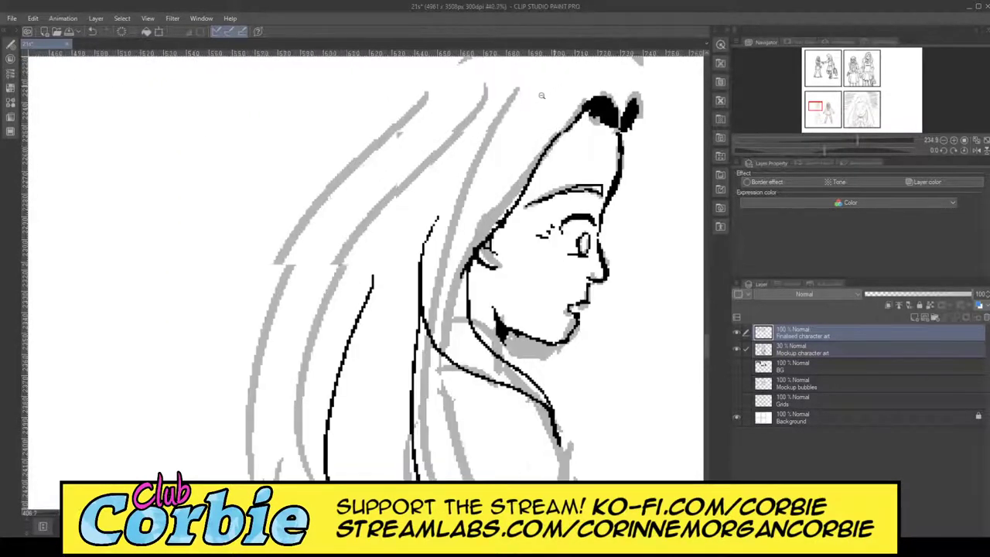
{"action": "scroll", "coordinate": [273, 152], "scroll_direction": "up", "scroll_amount": 2}
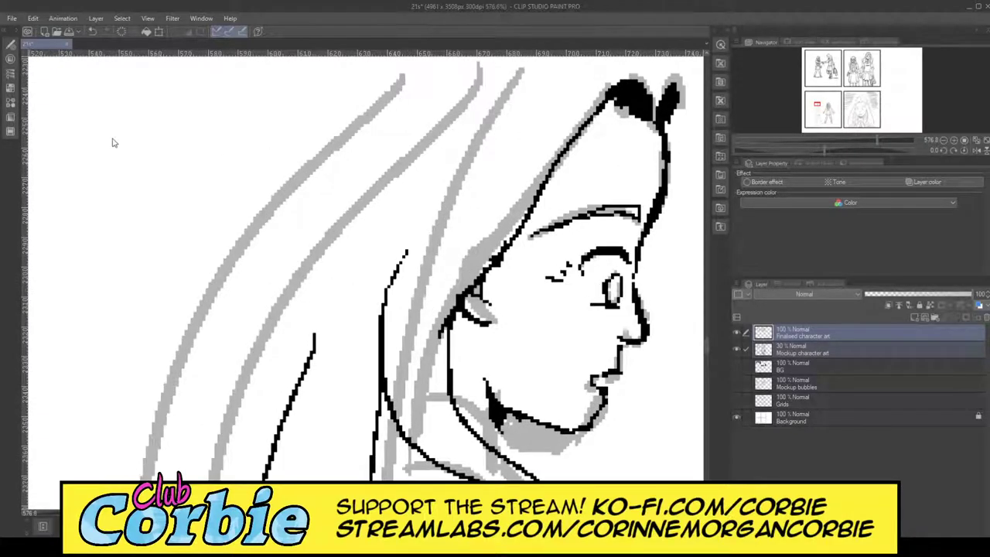
{"action": "mouse_move", "coordinate": [371, 375]}
{"action": "left_mouse_down"}
{"action": "mouse_move", "coordinate": [364, 354]}
{"action": "mouse_move", "coordinate": [402, 243]}
{"action": "left_mouse_up"}
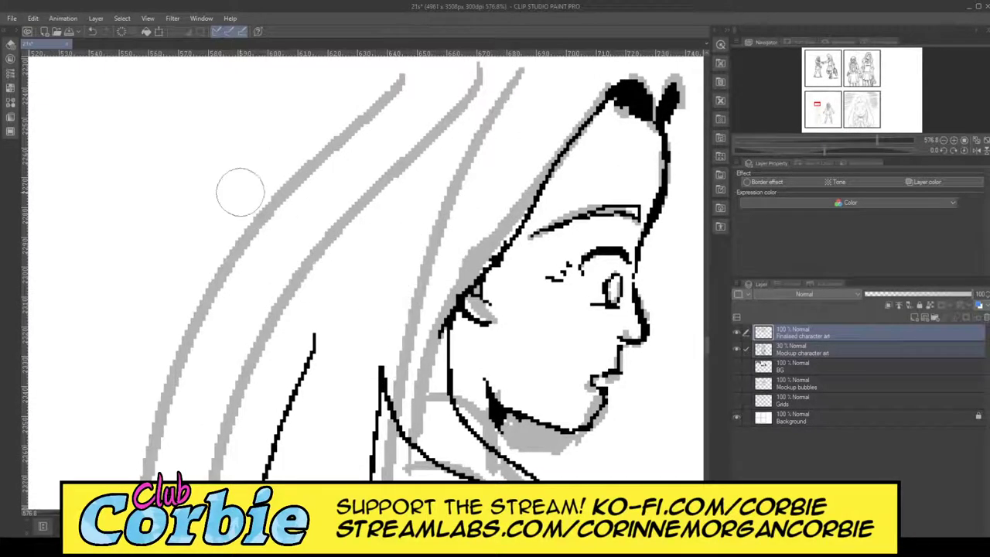
{"action": "left_click_drag", "start_coordinate": [325, 331], "coordinate": [320, 358]}
{"action": "key", "text": "p"}
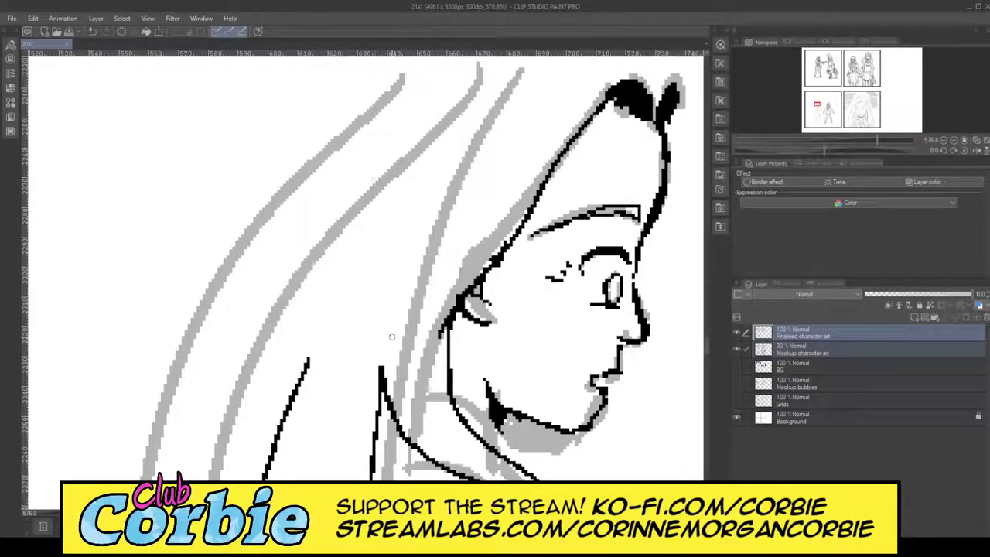
{"action": "left_click_drag", "start_coordinate": [392, 346], "coordinate": [558, 63]}
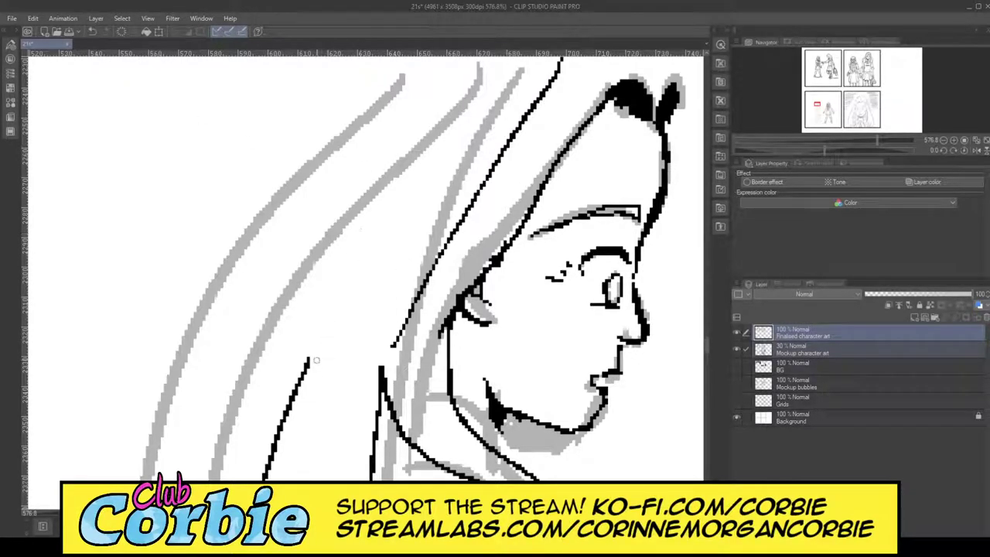
{"action": "left_click_drag", "start_coordinate": [324, 345], "coordinate": [468, 62]}
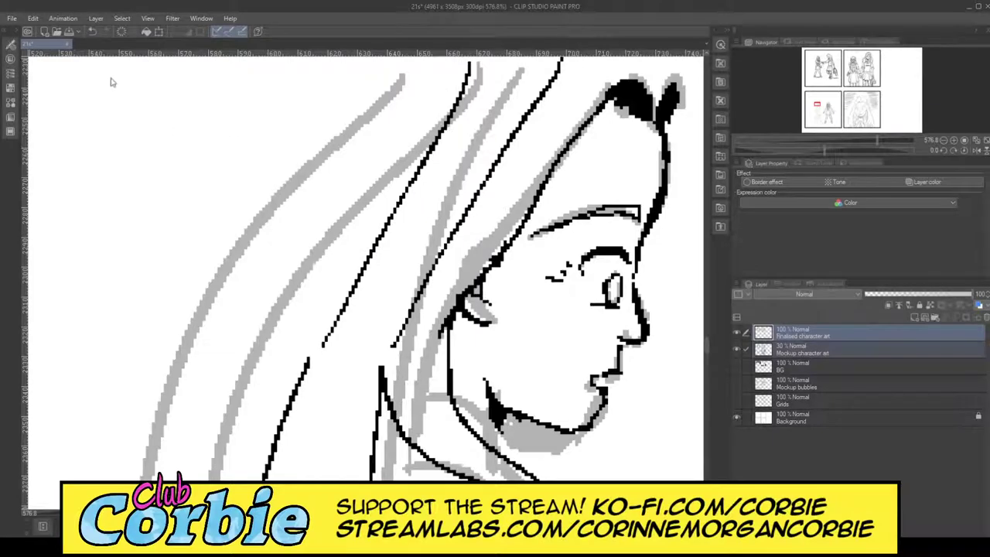
Bridge the break in the back hair line while thickening its upper part, and erase the excess ink around the join.
{"action": "scroll", "coordinate": [425, 205], "scroll_direction": "down", "scroll_amount": 6}
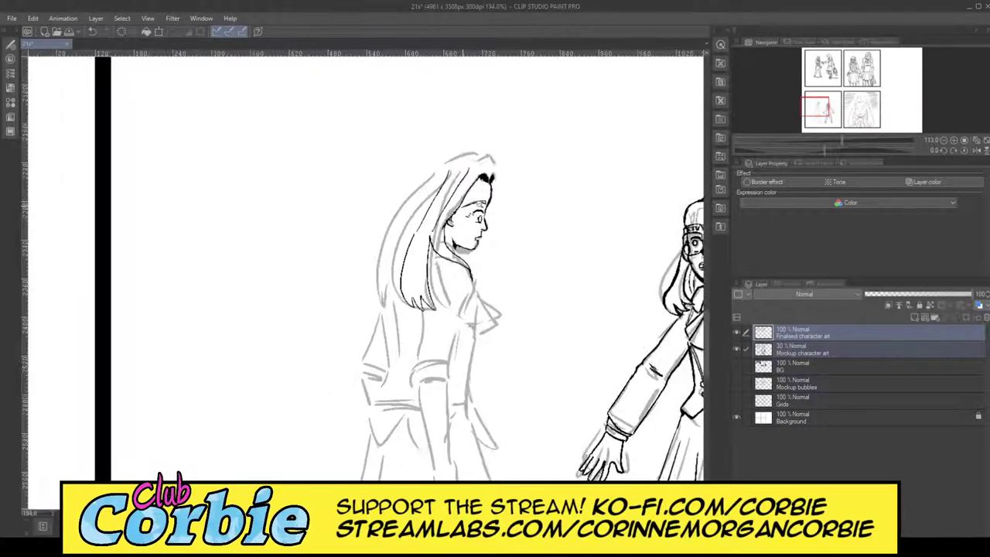
{"action": "scroll", "coordinate": [481, 216], "scroll_direction": "up", "scroll_amount": 2}
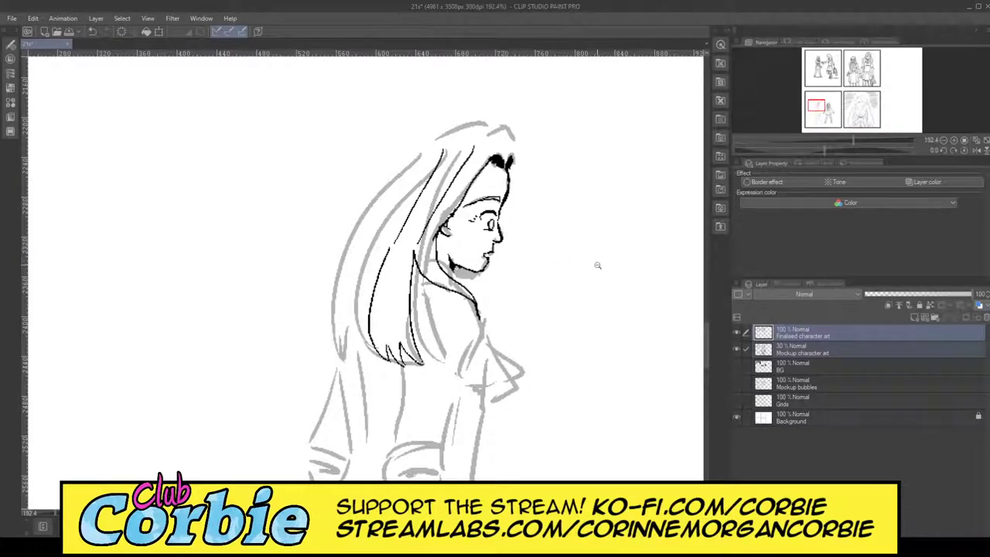
{"action": "left_click_drag", "start_coordinate": [404, 249], "coordinate": [431, 236]}
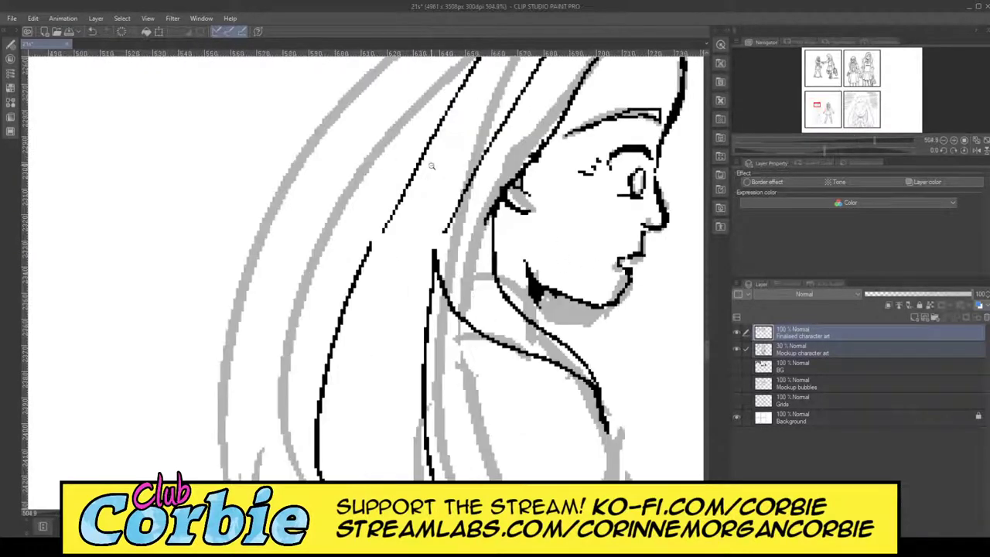
{"action": "left_click_drag", "start_coordinate": [431, 166], "coordinate": [453, 151]}
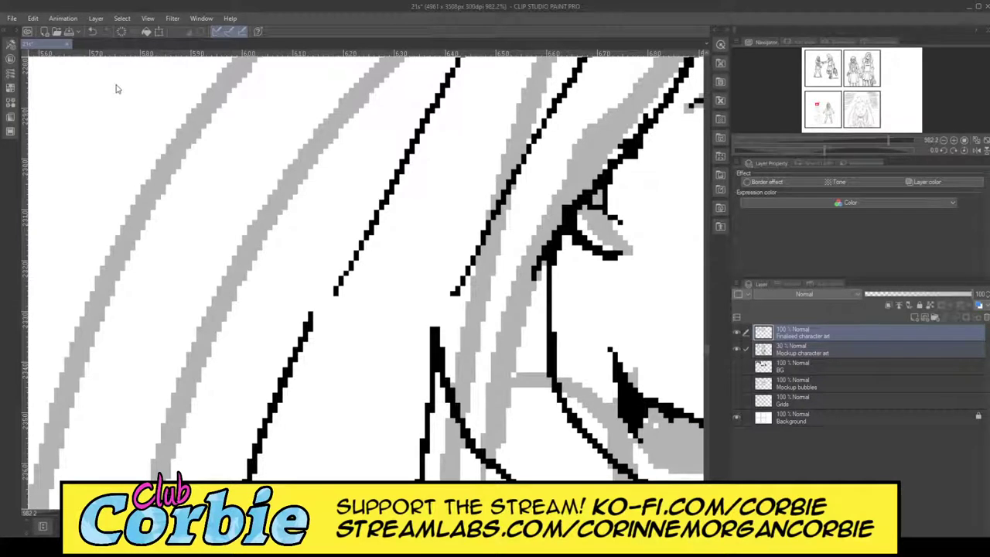
{"action": "left_click_drag", "start_coordinate": [316, 303], "coordinate": [441, 77]}
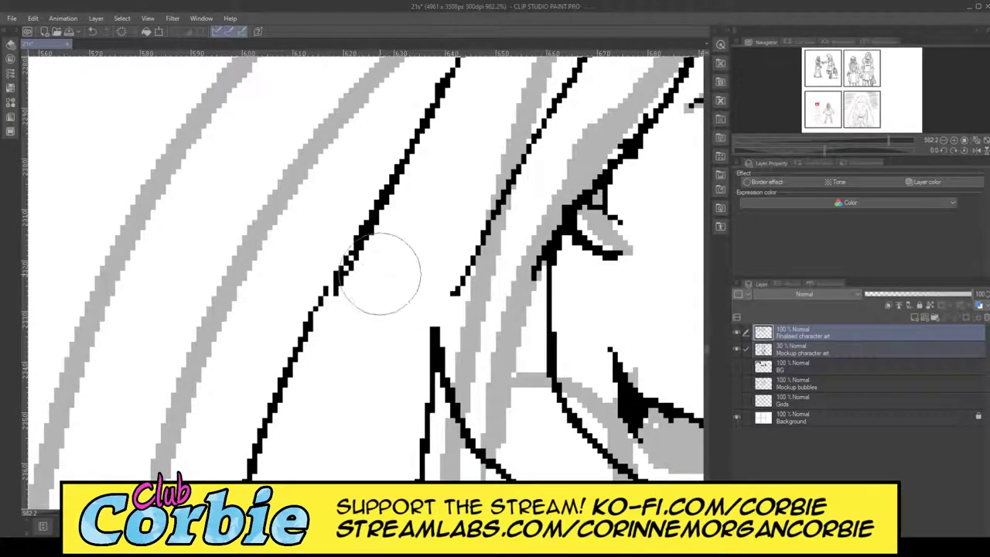
{"action": "left_click_drag", "start_coordinate": [398, 224], "coordinate": [347, 328]}
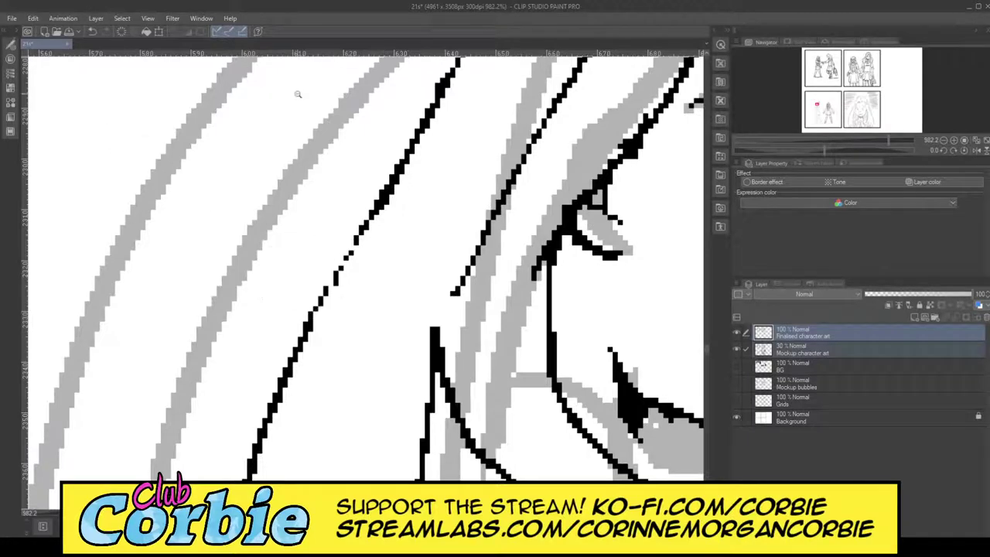
Try to fill the remaining pixel gaps in the back hair line's join with short connecting strokes.
{"action": "scroll", "coordinate": [349, 231], "scroll_direction": "down", "scroll_amount": 1}
{"action": "scroll", "coordinate": [349, 231], "scroll_direction": "down", "scroll_amount": 6}
{"action": "scroll", "coordinate": [404, 184], "scroll_direction": "up", "scroll_amount": 2}
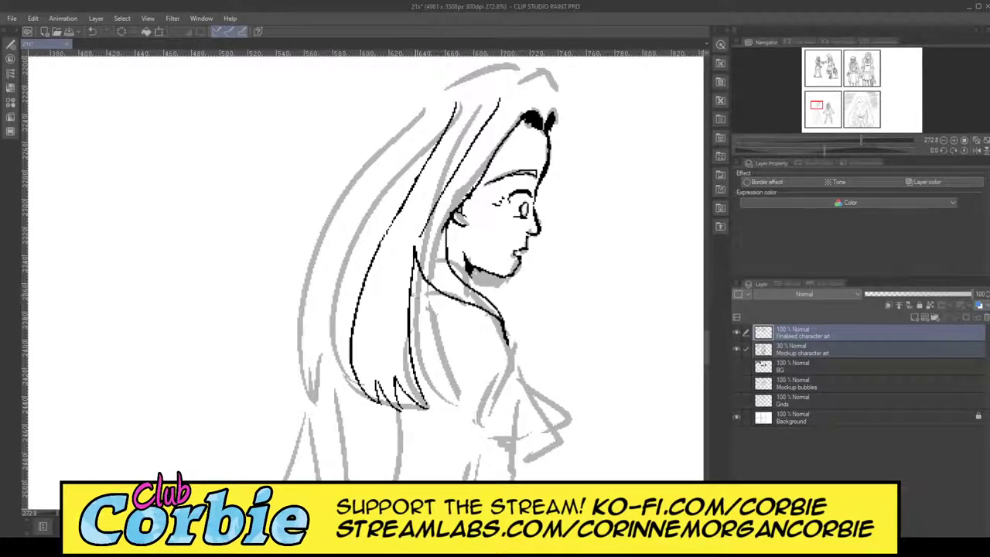
{"action": "scroll", "coordinate": [399, 217], "scroll_direction": "up", "scroll_amount": 8}
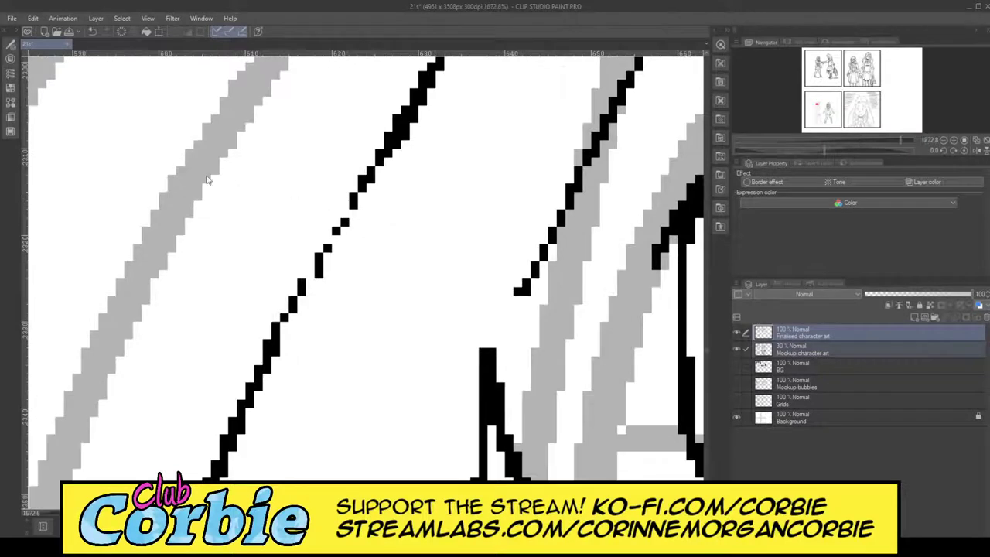
{"action": "left_click_drag", "start_coordinate": [270, 365], "coordinate": [358, 205]}
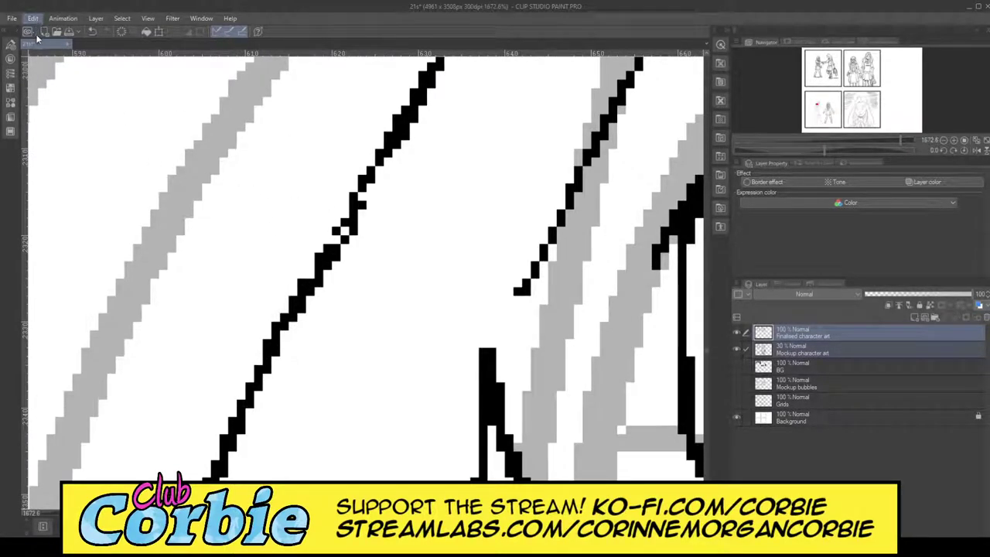
{"action": "key", "text": "ctrl+z"}
{"action": "left_click_drag", "start_coordinate": [273, 340], "coordinate": [382, 139]}
{"action": "mouse_move", "coordinate": [358, 193]}
{"action": "left_mouse_down"}
{"action": "mouse_move", "coordinate": [285, 298]}
{"action": "mouse_move", "coordinate": [255, 379]}
{"action": "left_mouse_up"}
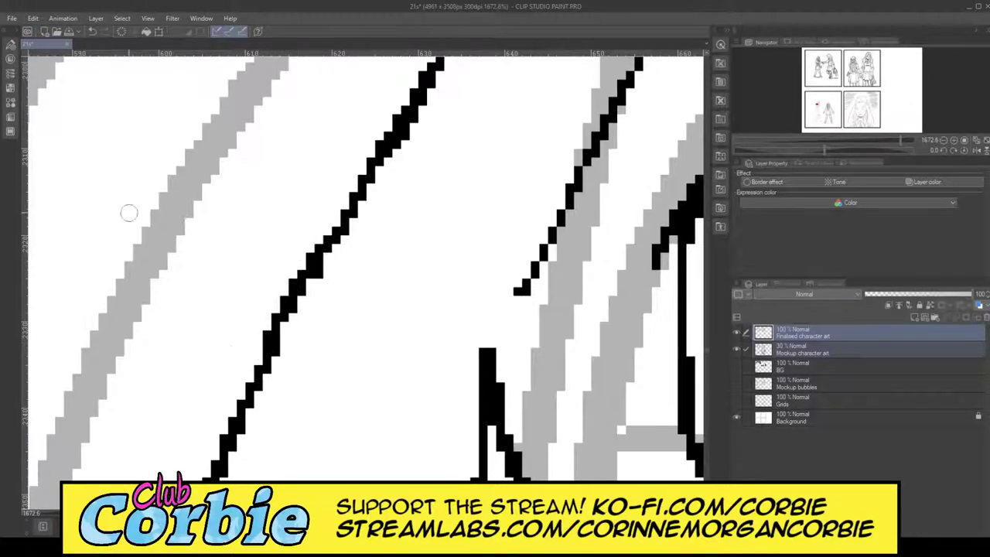
{"action": "left_click_drag", "start_coordinate": [456, 246], "coordinate": [403, 292]}
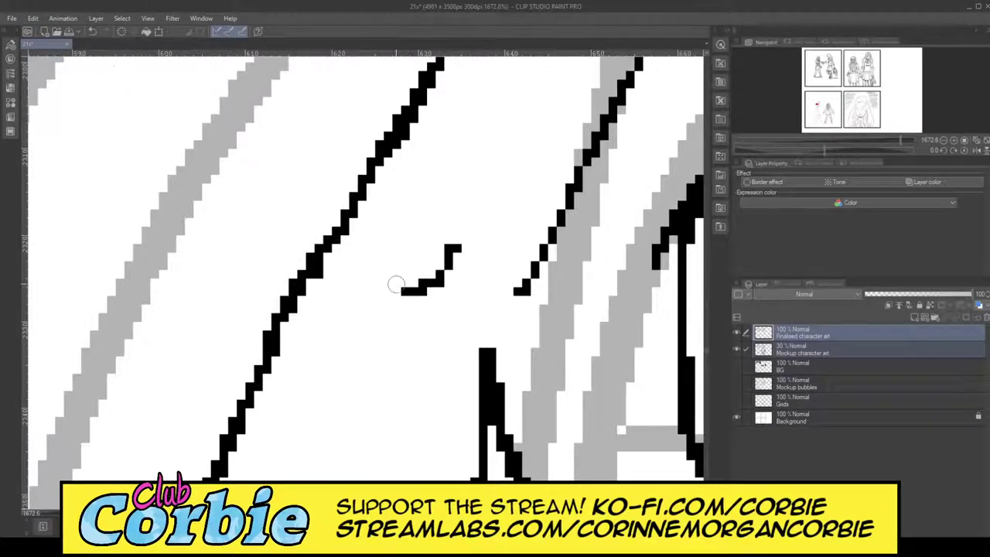
{"action": "key", "text": "ctrl+z"}
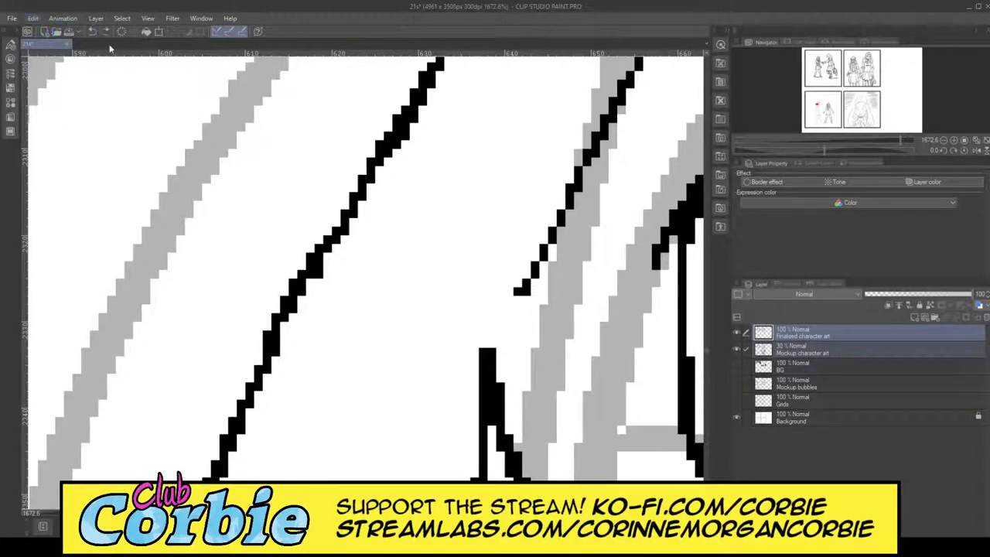
Erase the uneven joined section of the back hair line between the upper strand and the lower lock.
{"action": "scroll", "coordinate": [464, 230], "scroll_direction": "down", "scroll_amount": 10}
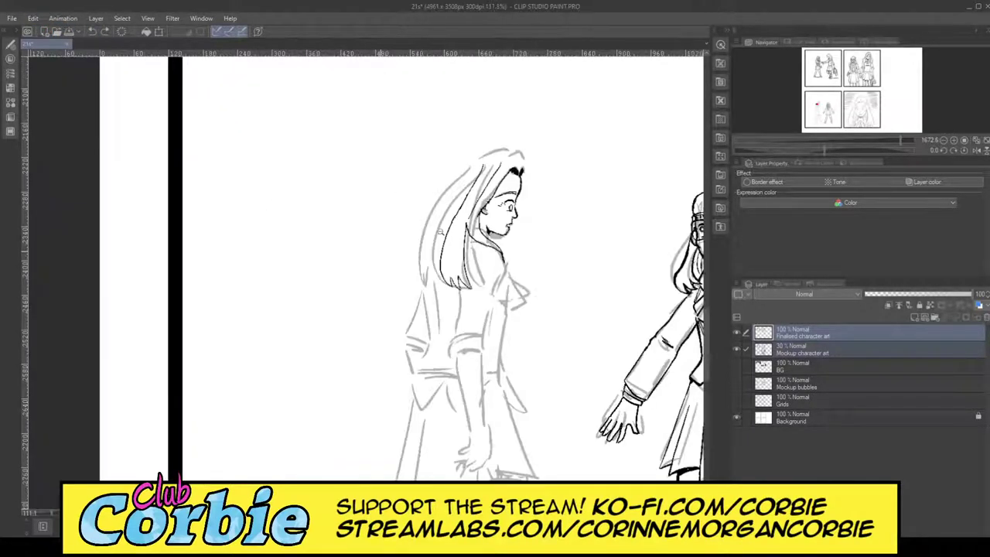
{"action": "scroll", "coordinate": [495, 197], "scroll_direction": "up", "scroll_amount": 3}
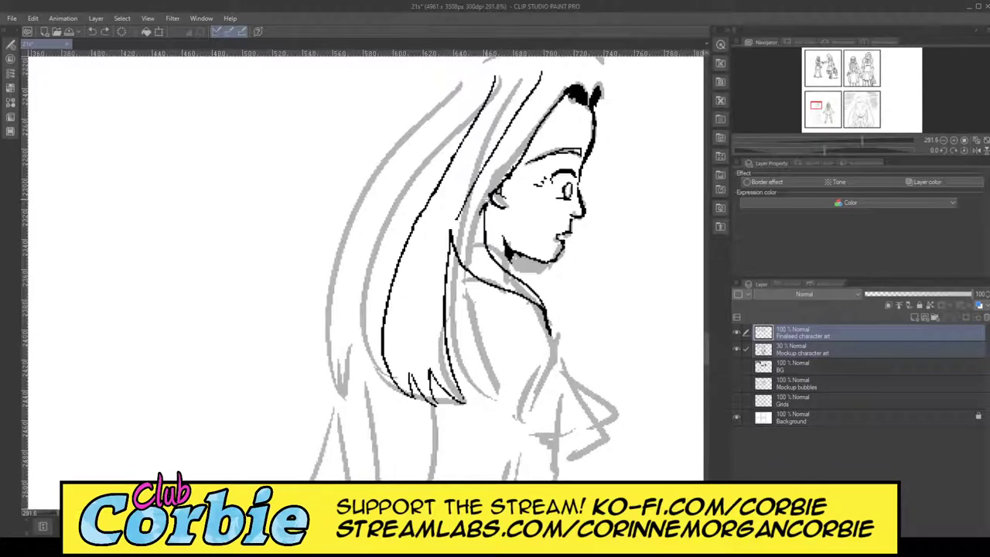
{"action": "scroll", "coordinate": [470, 209], "scroll_direction": "up", "scroll_amount": 4}
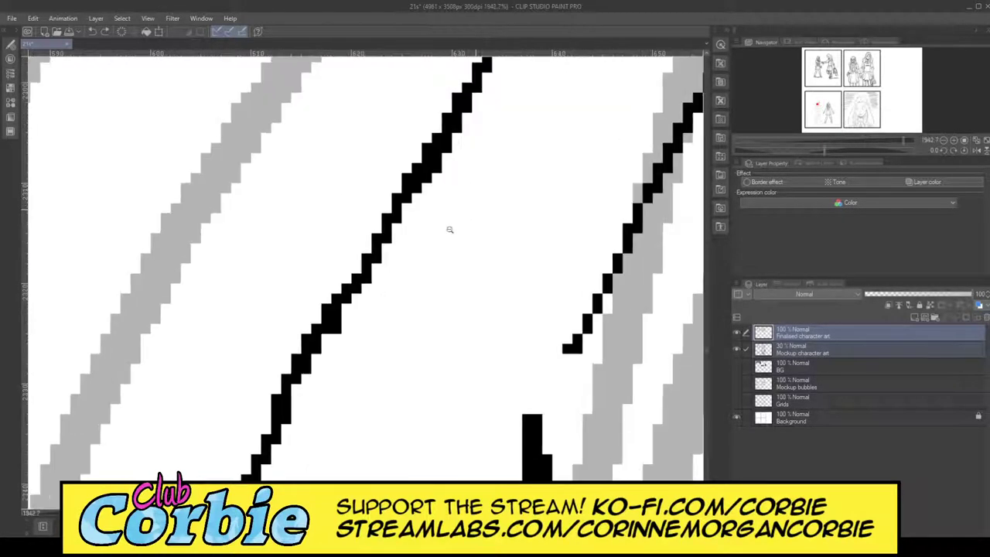
{"action": "scroll", "coordinate": [456, 217], "scroll_direction": "down", "scroll_amount": 2}
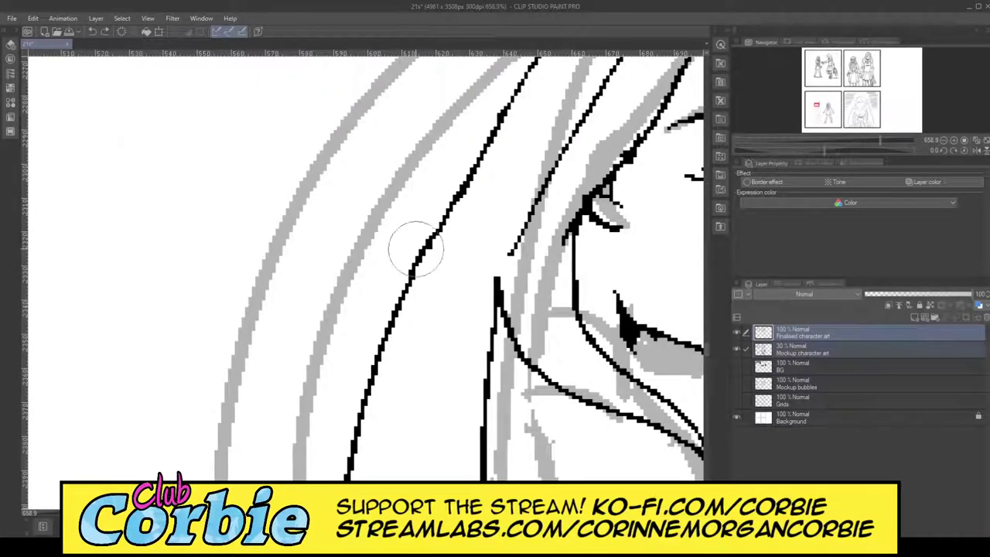
{"action": "left_click_drag", "start_coordinate": [413, 243], "coordinate": [463, 190]}
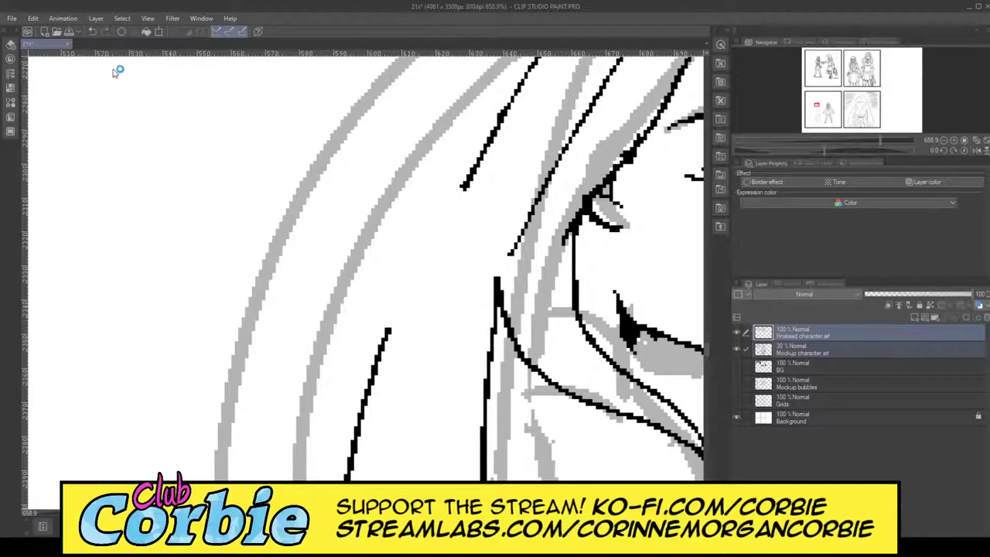
{"action": "scroll", "coordinate": [480, 236], "scroll_direction": "up", "scroll_amount": 2}
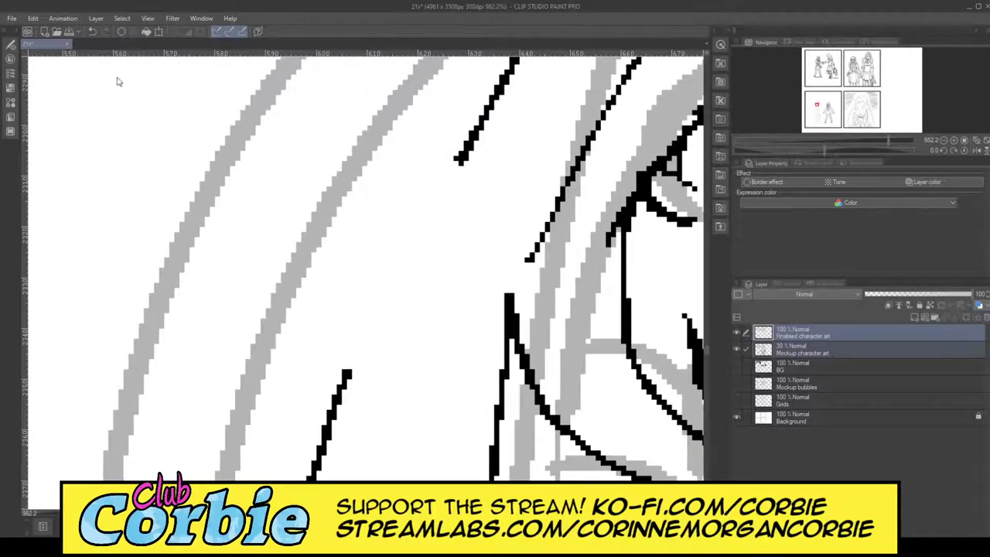
{"action": "mouse_move", "coordinate": [456, 161]}
{"action": "left_mouse_down"}
{"action": "mouse_move", "coordinate": [351, 385]}
{"action": "mouse_move", "coordinate": [355, 412]}
{"action": "left_mouse_up"}
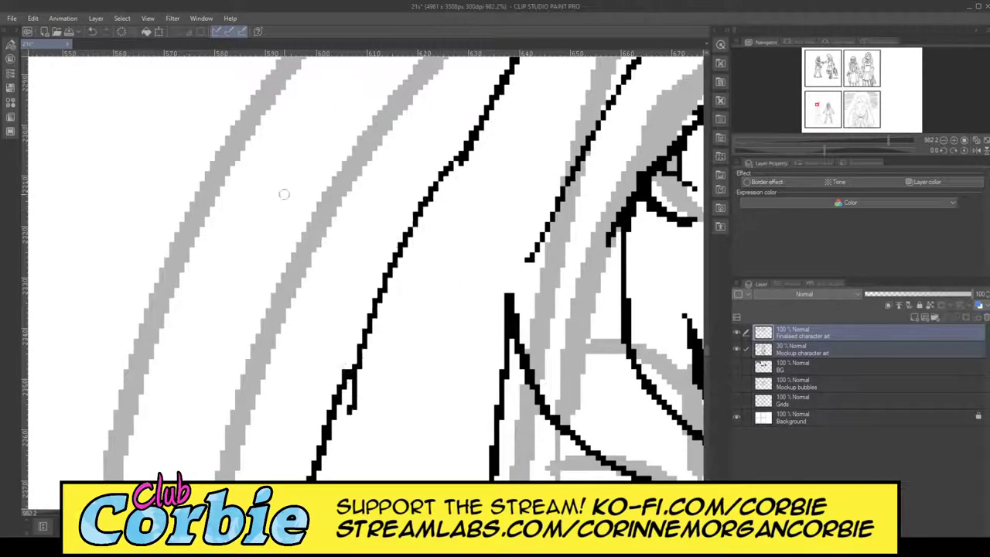
{"action": "key", "text": "ctrl+z"}
{"action": "key", "text": "ctrl+z"}
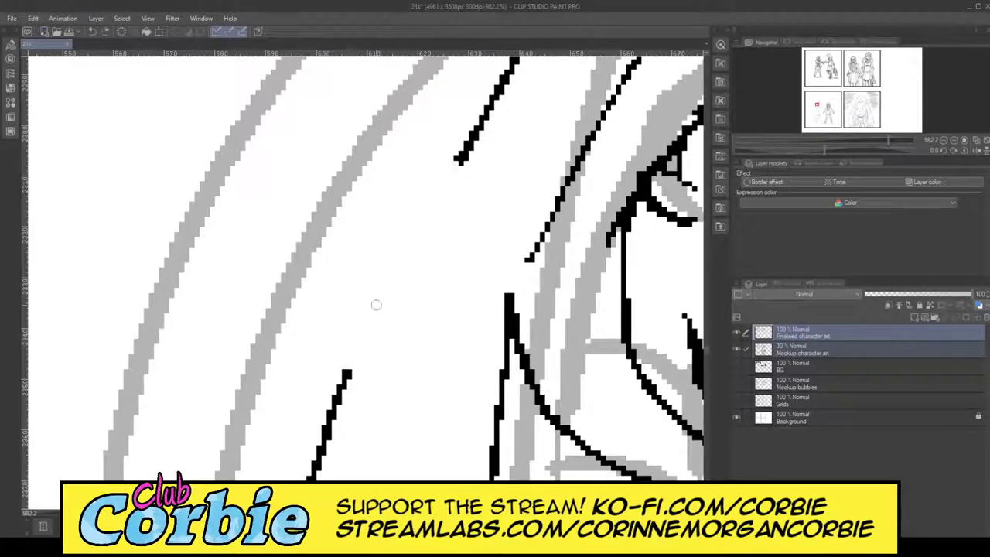
Ink a new thin section of the back hair line upward from the lower lock and erase the upper strand's overlapping lower end.
{"action": "left_click_drag", "start_coordinate": [354, 356], "coordinate": [449, 102]}
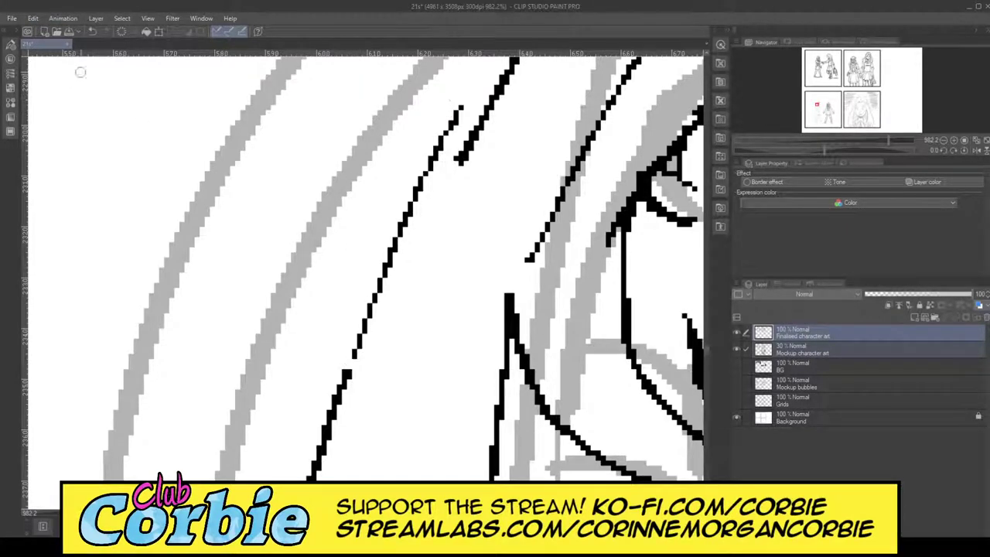
{"action": "left_click_drag", "start_coordinate": [364, 253], "coordinate": [336, 259]}
{"action": "scroll", "coordinate": [388, 217], "scroll_direction": "down", "scroll_amount": 4}
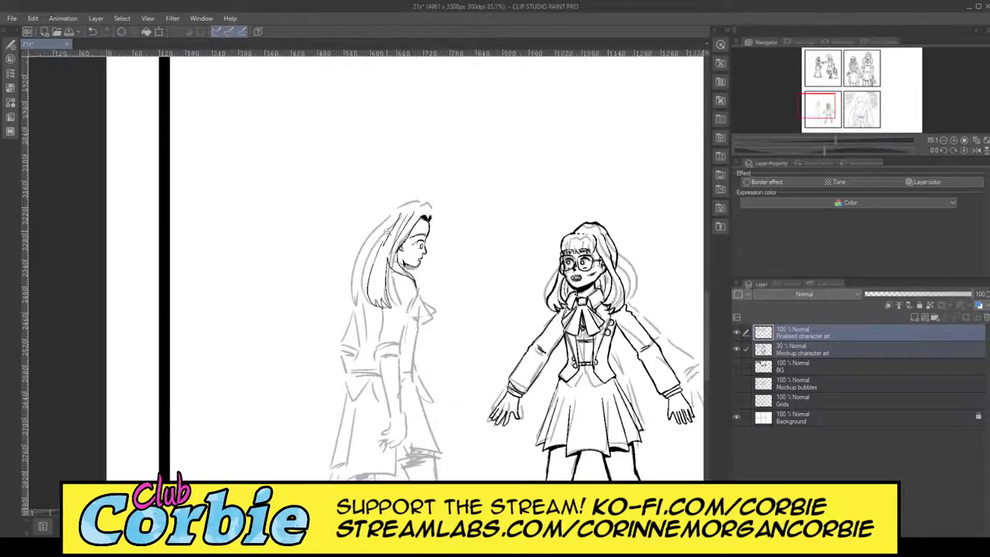
{"action": "scroll", "coordinate": [418, 200], "scroll_direction": "up", "scroll_amount": 7}
{"action": "scroll", "coordinate": [418, 220], "scroll_direction": "up", "scroll_amount": 2}
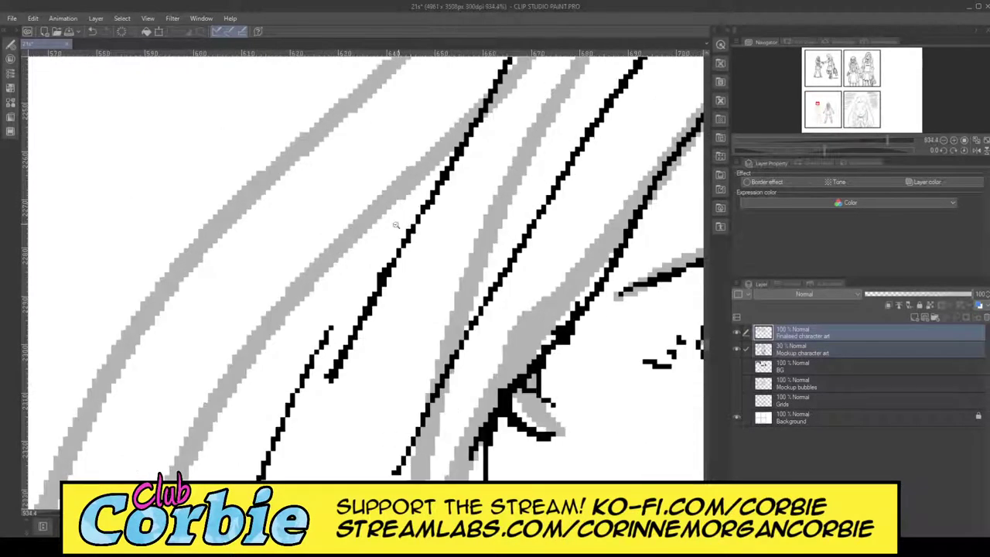
{"action": "left_click_drag", "start_coordinate": [348, 372], "coordinate": [410, 232]}
{"action": "left_click_drag", "start_coordinate": [338, 421], "coordinate": [343, 354]}
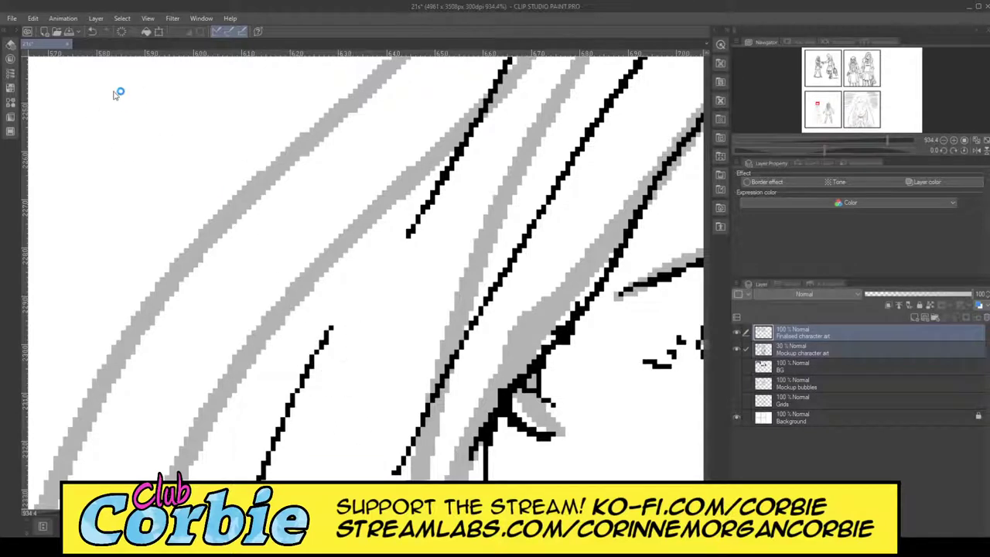
Extend the new back hair line toward the crown and erase the part of the old upper strand running alongside it.
{"action": "key", "text": "p"}
{"action": "left_click_drag", "start_coordinate": [339, 308], "coordinate": [470, 99]}
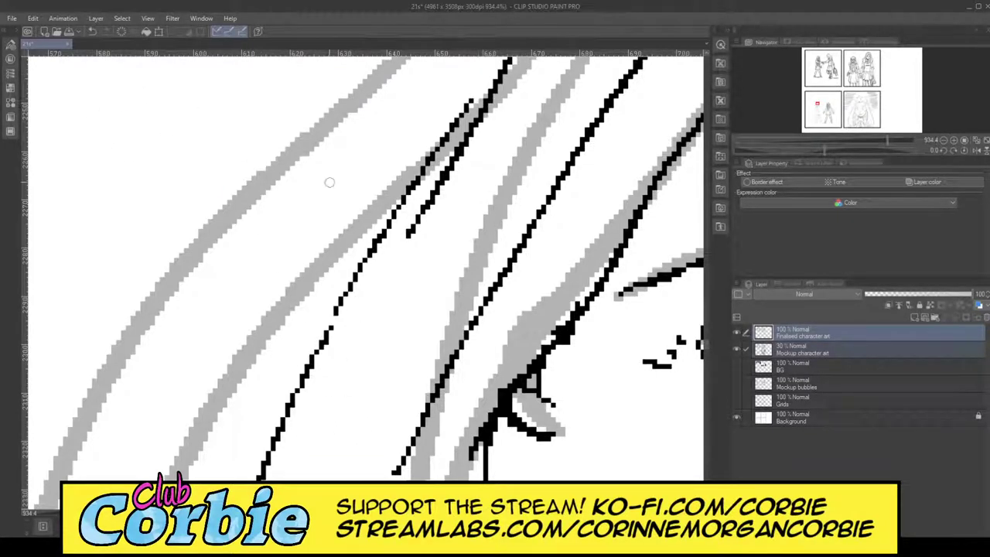
{"action": "key", "text": "e"}
{"action": "mouse_move", "coordinate": [420, 247]}
{"action": "left_mouse_down"}
{"action": "mouse_move", "coordinate": [489, 131]}
{"action": "mouse_move", "coordinate": [415, 260]}
{"action": "left_mouse_up"}
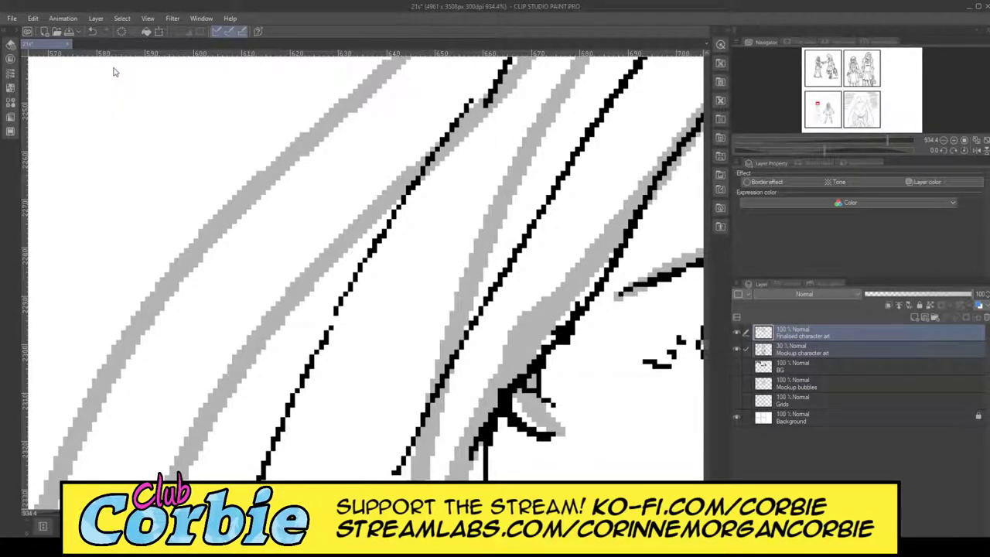
Replace the old strand's leftover top piece with a smooth continuation of the back hair line to the crown.
{"action": "key", "text": "p"}
{"action": "left_click_drag", "start_coordinate": [366, 232], "coordinate": [340, 230]}
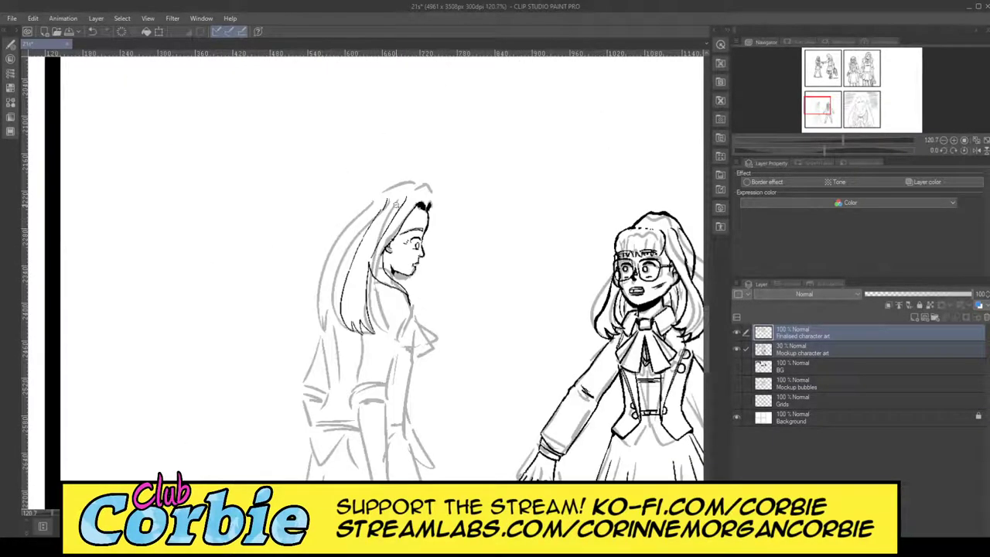
{"action": "left_click_drag", "start_coordinate": [396, 205], "coordinate": [423, 188]}
{"action": "left_click_drag", "start_coordinate": [364, 177], "coordinate": [386, 169]}
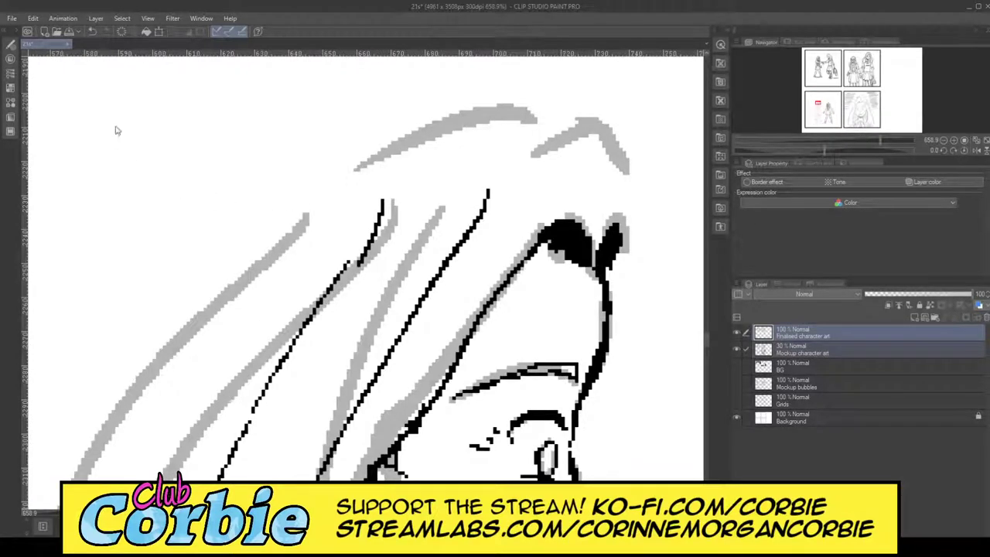
{"action": "key", "text": "e"}
{"action": "mouse_move", "coordinate": [376, 264]}
{"action": "left_mouse_down"}
{"action": "mouse_move", "coordinate": [393, 195]}
{"action": "mouse_move", "coordinate": [371, 254]}
{"action": "mouse_move", "coordinate": [400, 182]}
{"action": "left_mouse_up"}
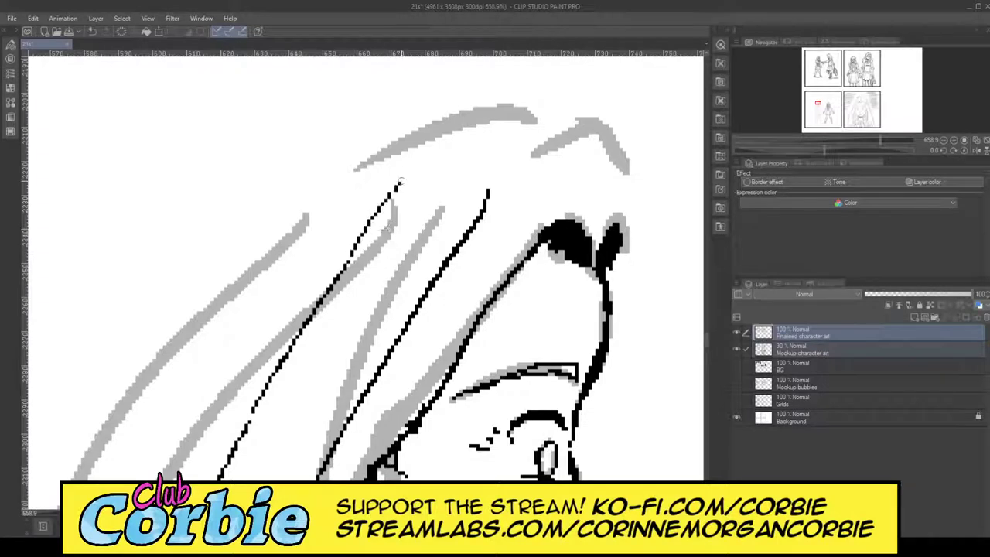
Close the small gap between the new back hair line and the top of the lower lock.
{"action": "key", "text": "ctrl+space"}
{"action": "left_click_drag", "start_coordinate": [456, 168], "coordinate": [394, 201]}
{"action": "scroll", "coordinate": [404, 214], "scroll_direction": "up", "scroll_amount": 4}
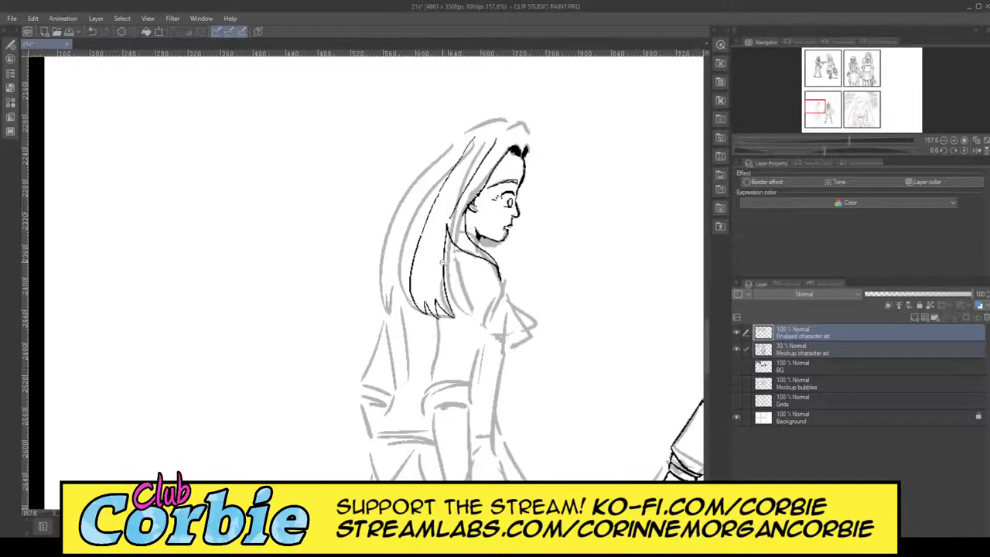
{"action": "scroll", "coordinate": [428, 237], "scroll_direction": "up", "scroll_amount": 7}
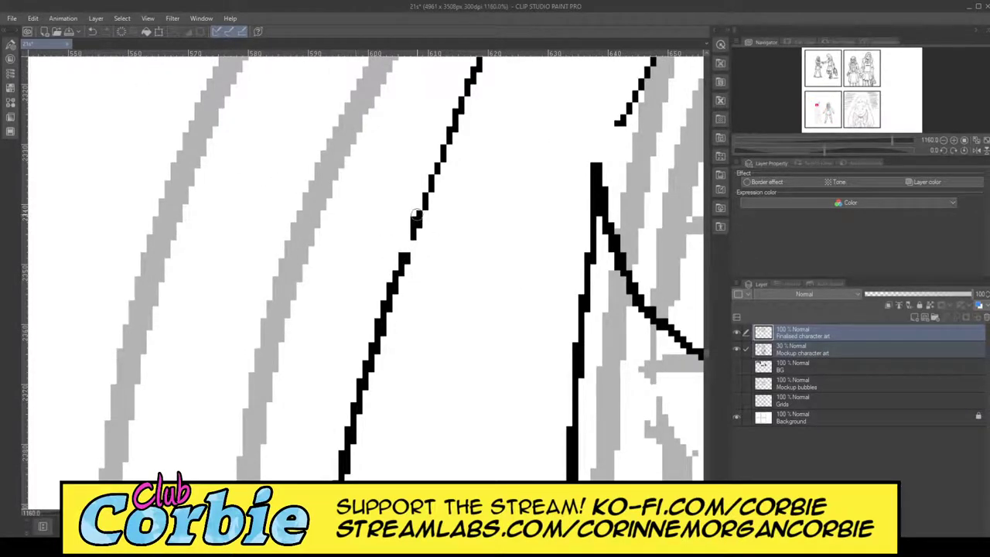
{"action": "left_click_drag", "start_coordinate": [416, 219], "coordinate": [401, 268]}
{"action": "scroll", "coordinate": [408, 233], "scroll_direction": "down", "scroll_amount": 10}
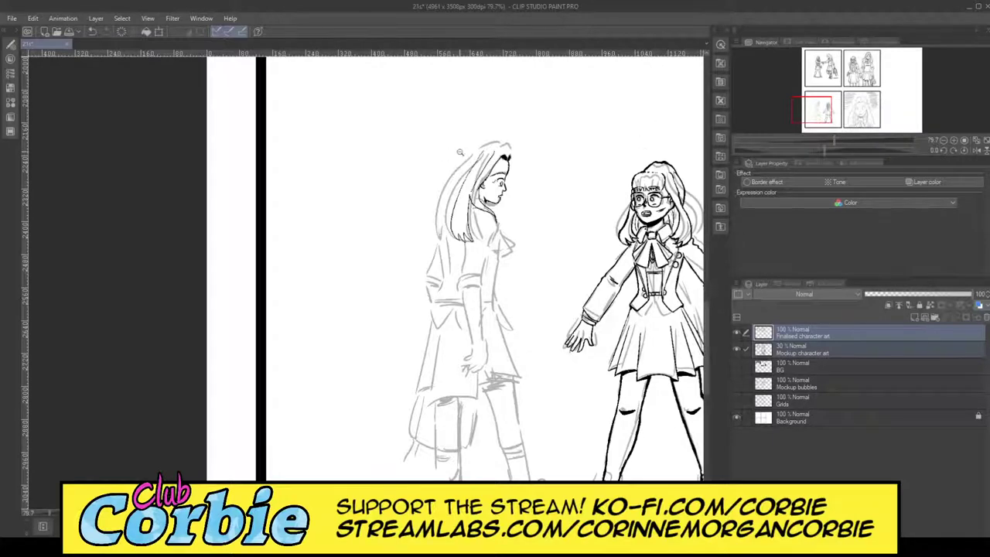
Ink a second hair lock behind the first one, with its front edge, curved back edge and jagged tips.
{"action": "scroll", "coordinate": [568, 230], "scroll_direction": "up", "scroll_amount": 3}
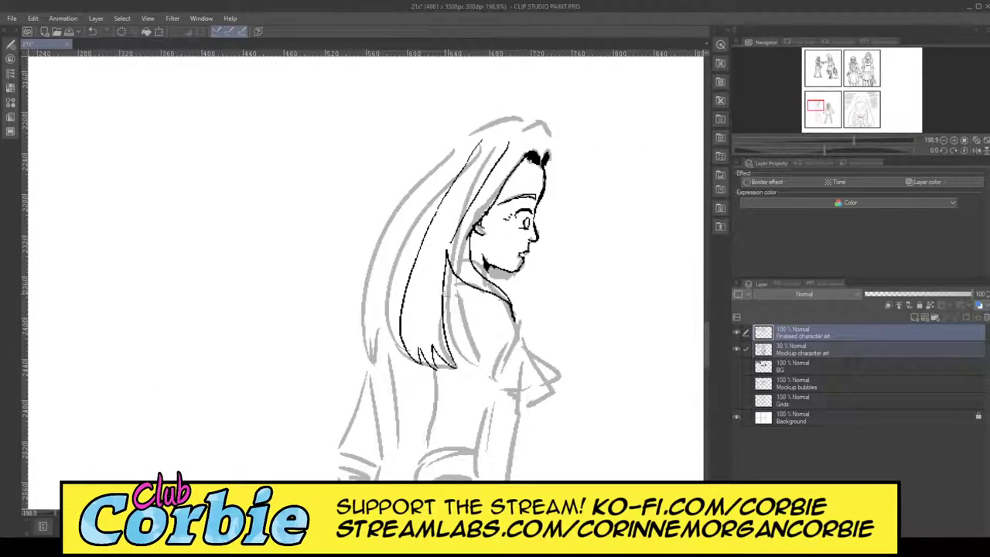
{"action": "scroll", "coordinate": [435, 330], "scroll_direction": "up", "scroll_amount": 4}
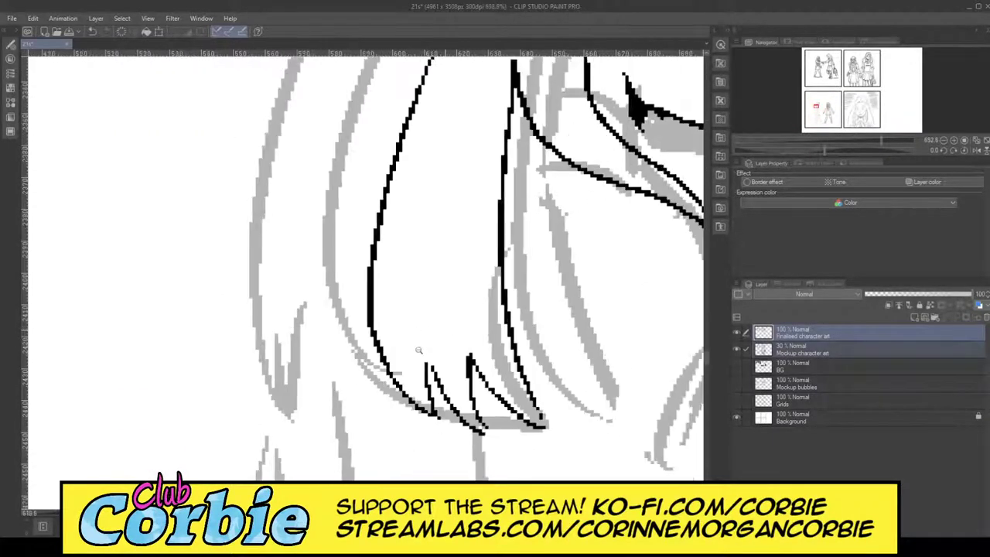
{"action": "scroll", "coordinate": [457, 313], "scroll_direction": "down", "scroll_amount": 3}
{"action": "scroll", "coordinate": [458, 348], "scroll_direction": "up", "scroll_amount": 3}
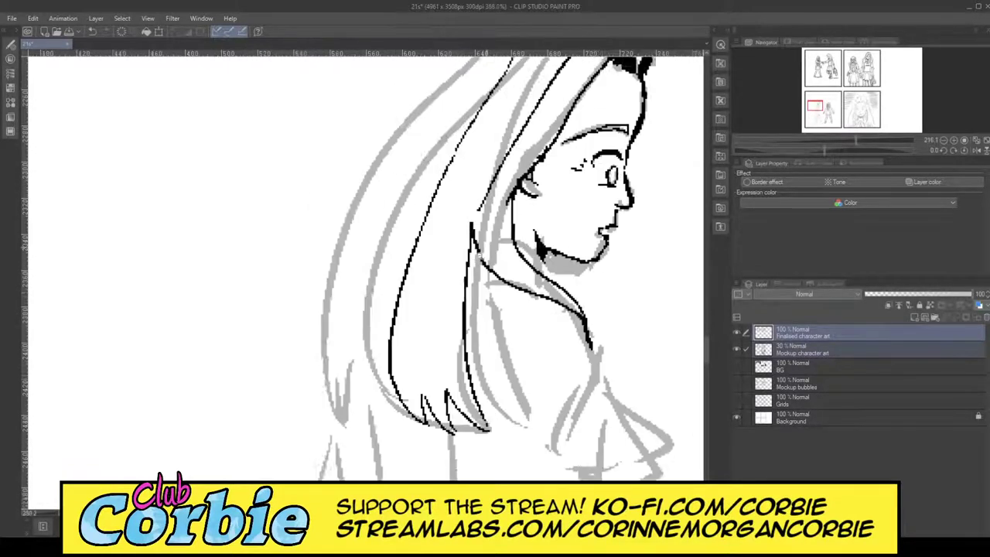
{"action": "scroll", "coordinate": [420, 360], "scroll_direction": "up", "scroll_amount": 2}
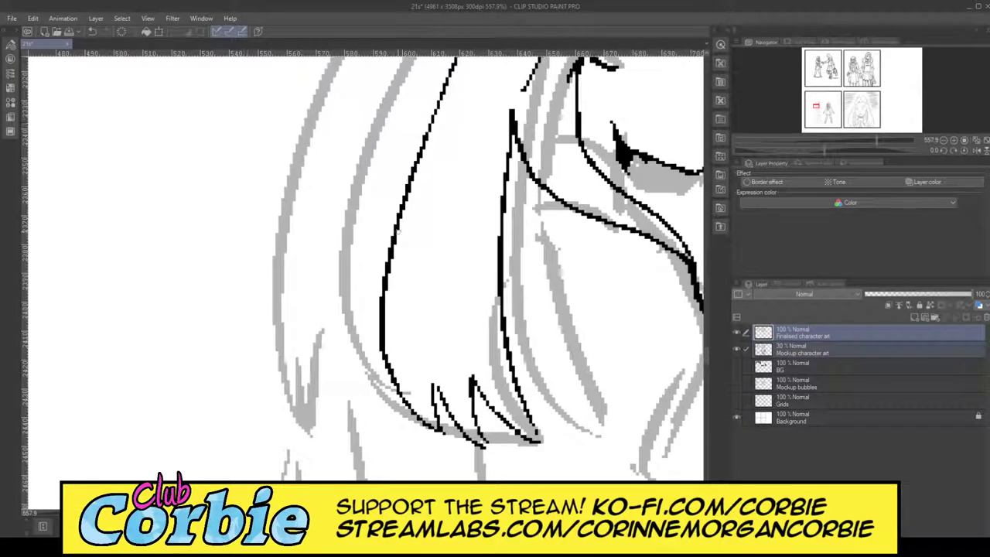
{"action": "left_click_drag", "start_coordinate": [396, 228], "coordinate": [367, 400]}
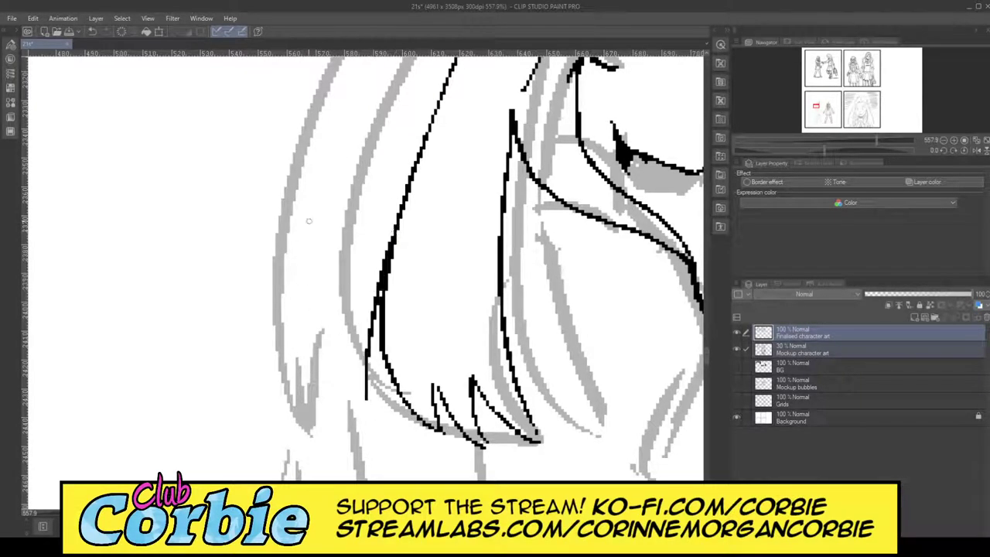
{"action": "left_click_drag", "start_coordinate": [348, 94], "coordinate": [269, 390]}
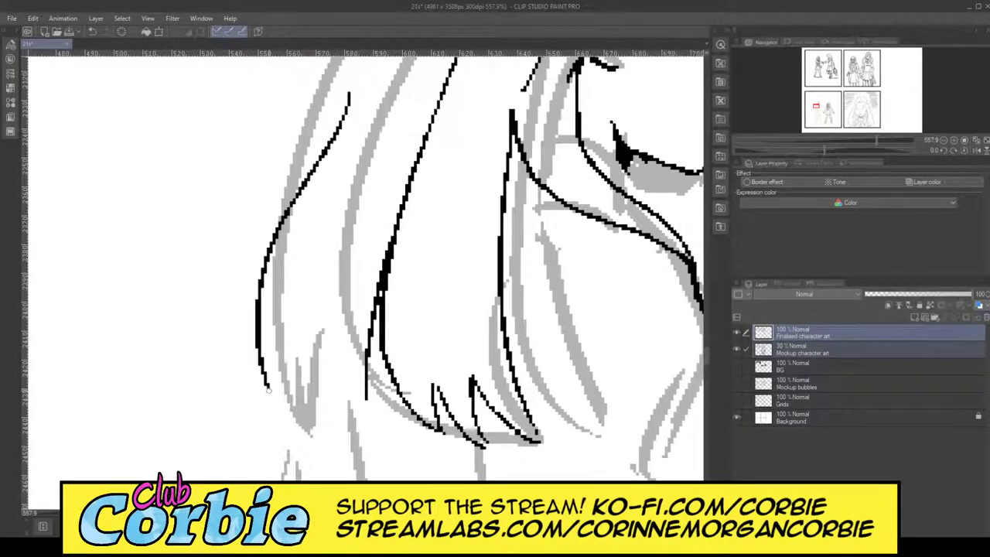
{"action": "left_click_drag", "start_coordinate": [332, 350], "coordinate": [365, 417]}
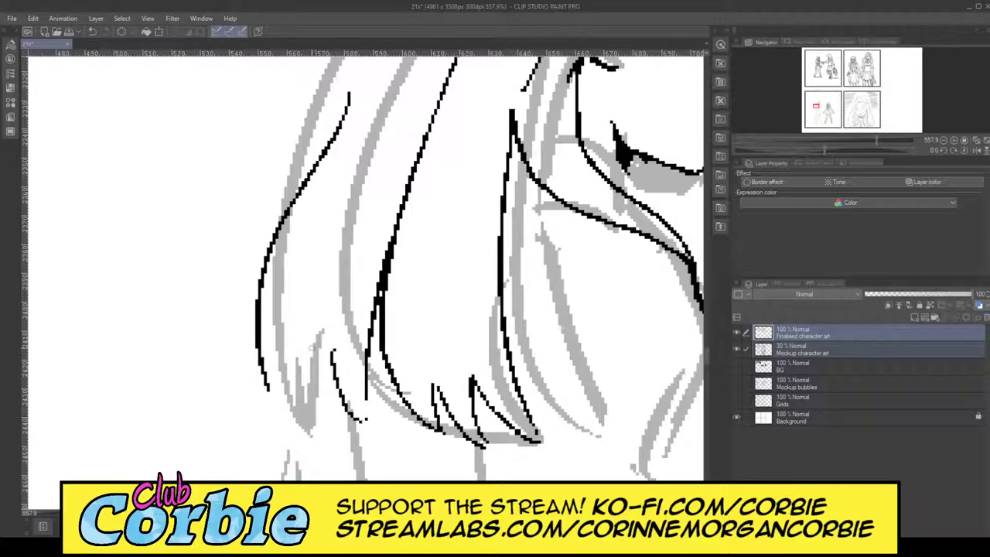
{"action": "left_click_drag", "start_coordinate": [323, 346], "coordinate": [315, 418]}
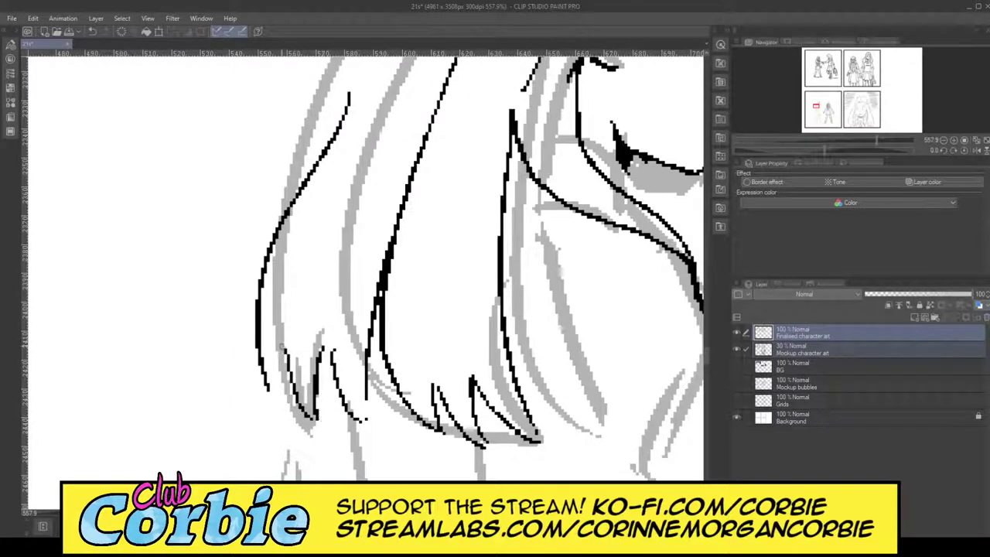
{"action": "left_click_drag", "start_coordinate": [282, 347], "coordinate": [276, 404]}
{"action": "scroll", "coordinate": [397, 287], "scroll_direction": "down", "scroll_amount": 5}
{"action": "key", "text": "ctrl+minus"}
{"action": "key", "text": "ctrl+minus"}
{"action": "key", "text": "ctrl+minus"}
{"action": "key", "text": "ctrl+minus"}
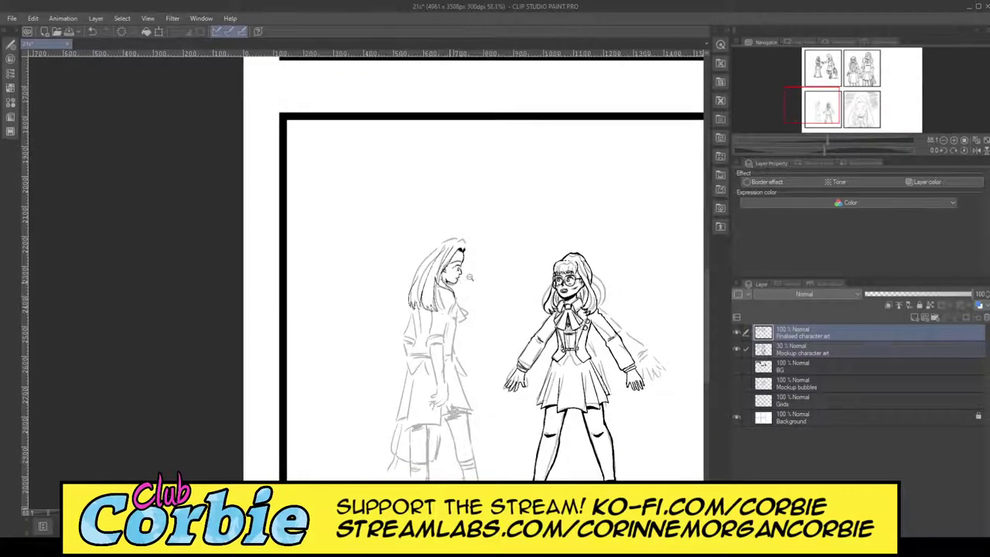
Select the iris of the girl in profile, nudge it up three pixels and one to the right, and deselect it.
{"action": "left_click_drag", "start_coordinate": [450, 285], "coordinate": [481, 280]}
{"action": "scroll", "coordinate": [493, 231], "scroll_direction": "up", "scroll_amount": 8}
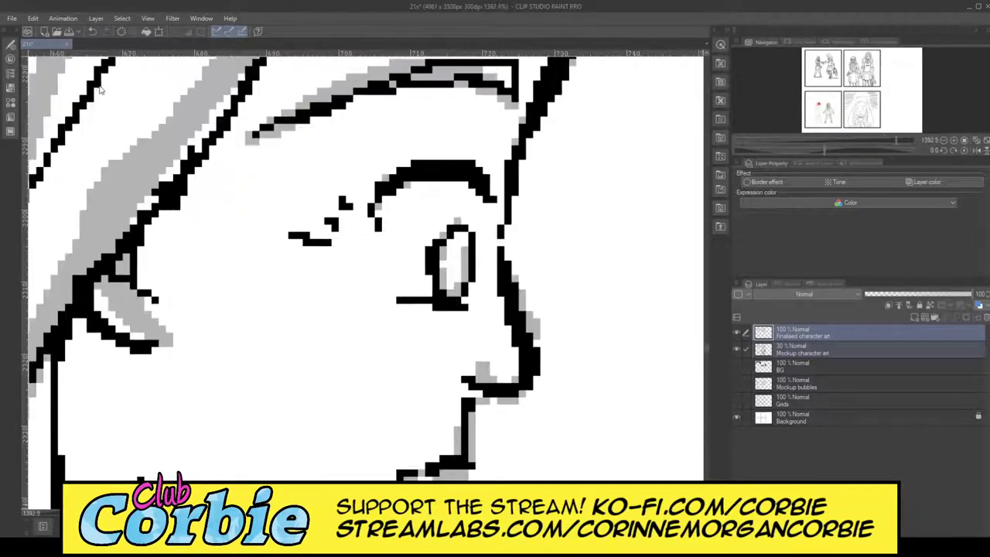
{"action": "mouse_move", "coordinate": [470, 287]}
{"action": "left_mouse_down"}
{"action": "mouse_move", "coordinate": [435, 290]}
{"action": "mouse_move", "coordinate": [414, 252]}
{"action": "mouse_move", "coordinate": [423, 217]}
{"action": "mouse_move", "coordinate": [475, 205]}
{"action": "mouse_move", "coordinate": [488, 234]}
{"action": "mouse_move", "coordinate": [478, 294]}
{"action": "left_mouse_up"}
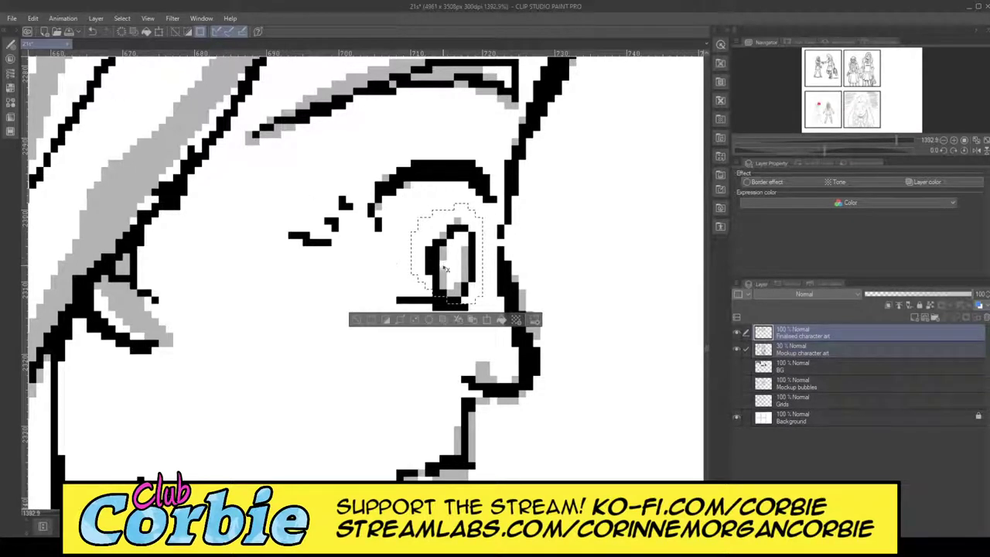
{"action": "key", "text": "Up"}
{"action": "key", "text": "Up"}
{"action": "key", "text": "Right"}
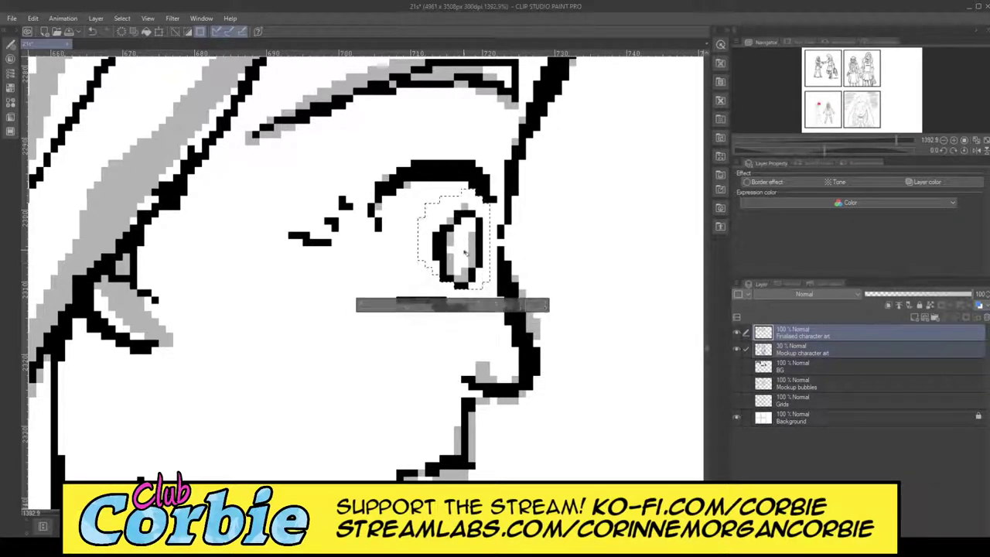
{"action": "key", "text": "Up"}
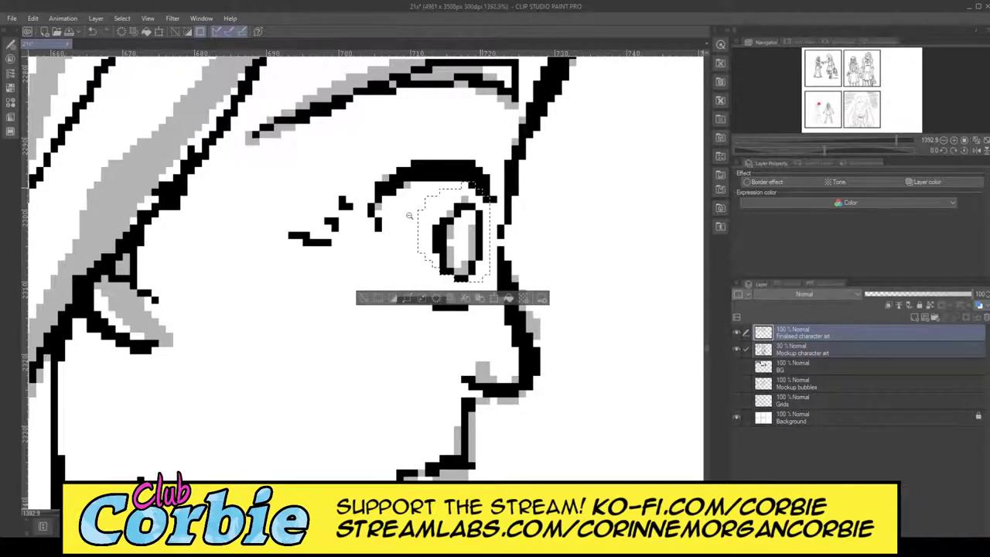
{"action": "left_click_drag", "start_coordinate": [480, 187], "coordinate": [424, 191]}
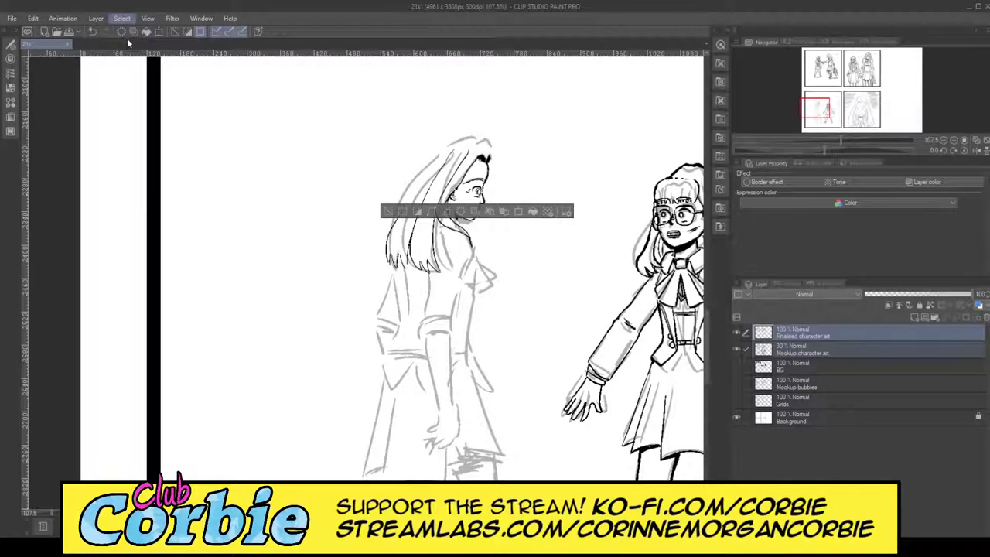
{"action": "key", "text": "ctrl+d"}
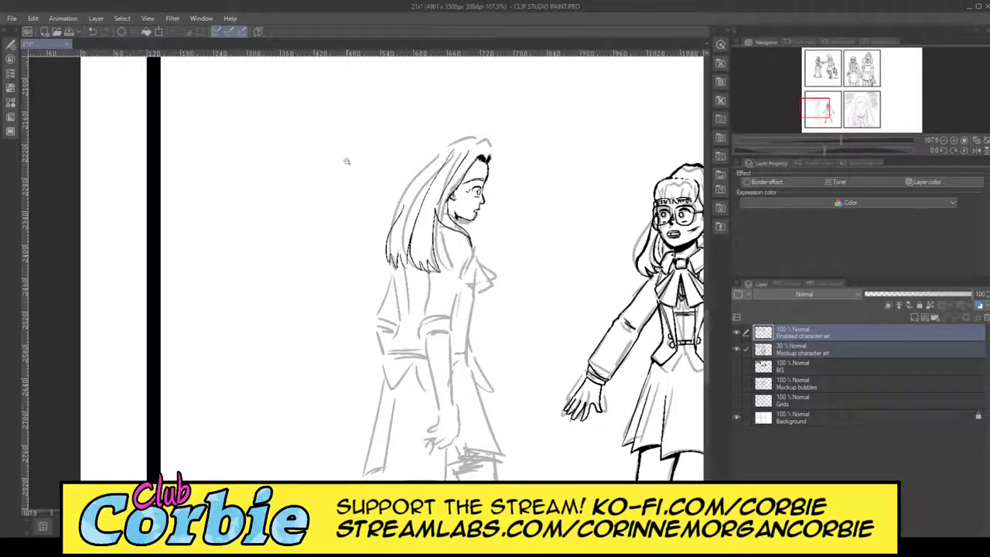
Join the rear lock's jagged tips, extend its front edge down to the last tip, and erase the stray pixels.
{"action": "scroll", "coordinate": [433, 216], "scroll_direction": "up", "scroll_amount": 1}
{"action": "scroll", "coordinate": [433, 220], "scroll_direction": "up", "scroll_amount": 5}
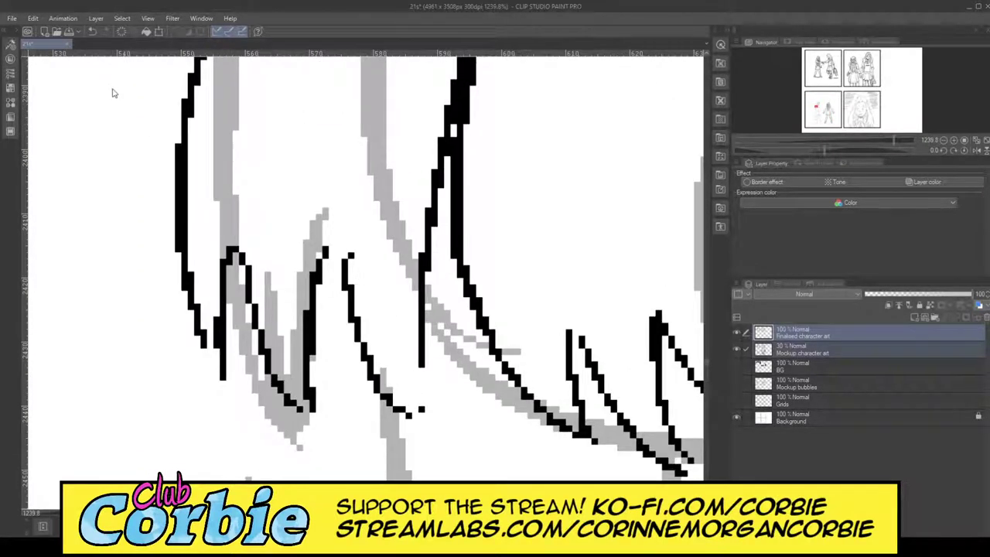
{"action": "mouse_move", "coordinate": [317, 279]}
{"action": "left_mouse_down"}
{"action": "mouse_move", "coordinate": [338, 242]}
{"action": "mouse_move", "coordinate": [354, 329]}
{"action": "mouse_move", "coordinate": [389, 402]}
{"action": "mouse_move", "coordinate": [417, 427]}
{"action": "left_mouse_up"}
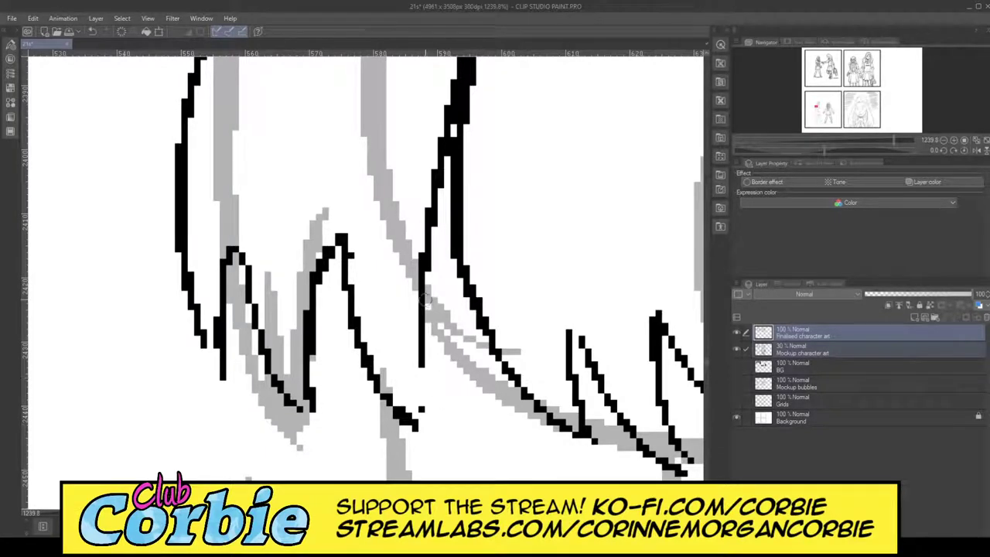
{"action": "mouse_move", "coordinate": [425, 299]}
{"action": "left_mouse_down"}
{"action": "mouse_move", "coordinate": [423, 350]}
{"action": "mouse_move", "coordinate": [441, 432]}
{"action": "mouse_move", "coordinate": [424, 426]}
{"action": "mouse_move", "coordinate": [439, 410]}
{"action": "left_mouse_up"}
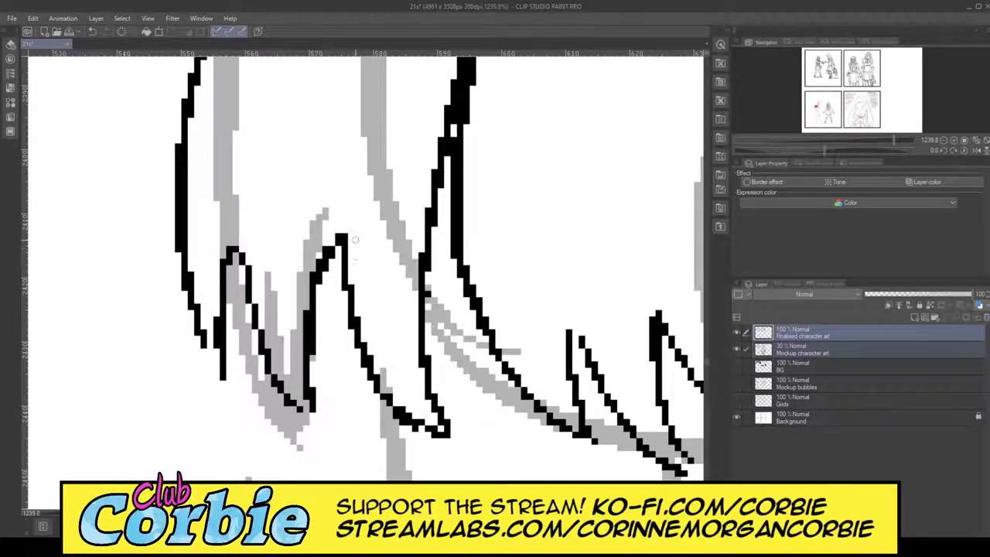
{"action": "left_click_drag", "start_coordinate": [459, 203], "coordinate": [359, 252]}
{"action": "scroll", "coordinate": [528, 209], "scroll_direction": "up", "scroll_amount": 2}
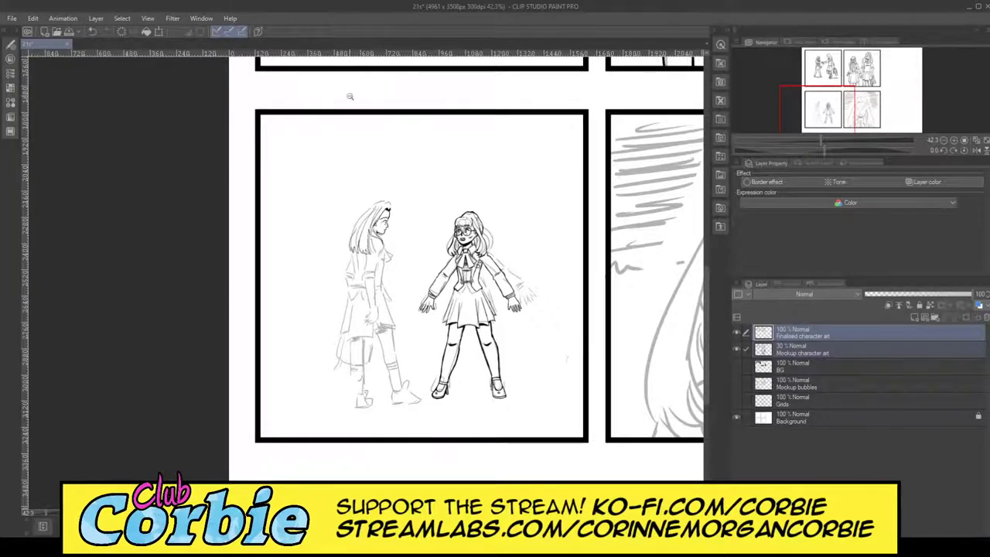
{"action": "left_click_drag", "start_coordinate": [388, 266], "coordinate": [333, 266]}
{"action": "left_click_drag", "start_coordinate": [433, 230], "coordinate": [442, 225]}
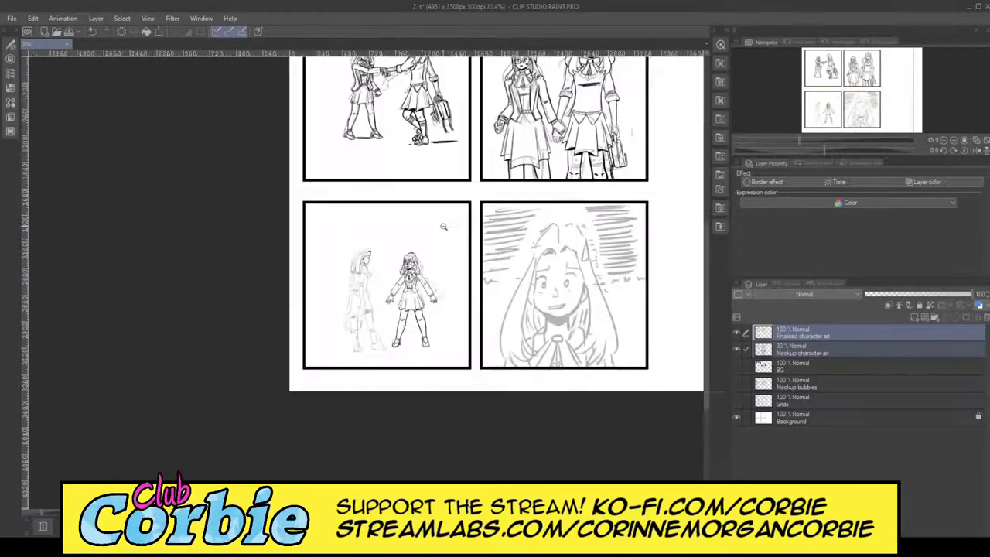
Try an outer hair lock flaring away behind the rear lock, inking its curved front edge and long back edge.
{"action": "scroll", "coordinate": [378, 316], "scroll_direction": "up", "scroll_amount": 3}
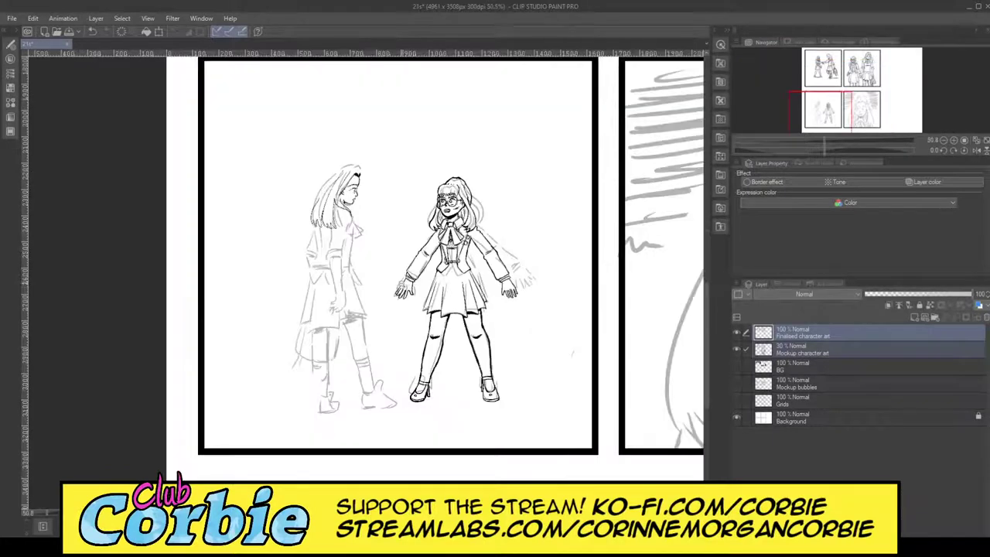
{"action": "scroll", "coordinate": [340, 262], "scroll_direction": "up", "scroll_amount": 3}
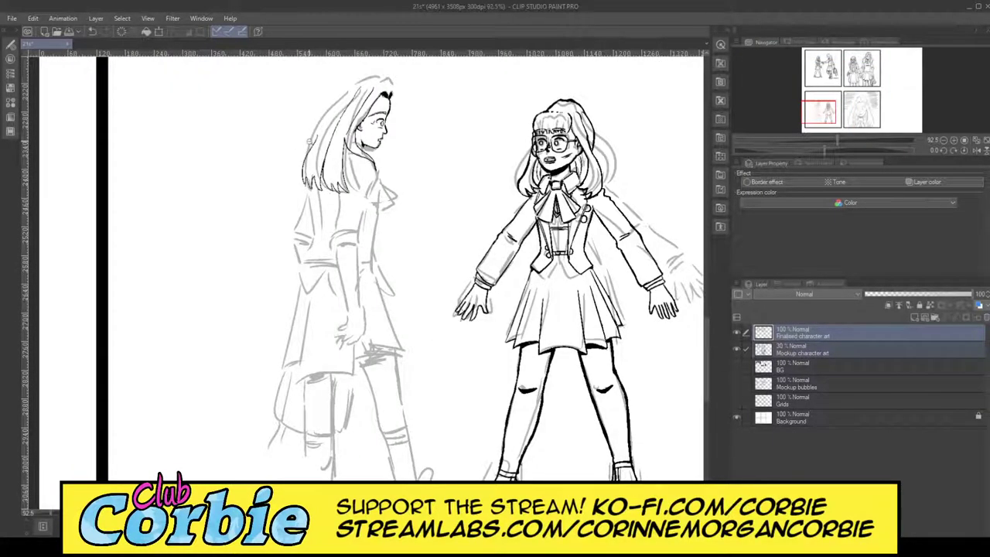
{"action": "scroll", "coordinate": [338, 91], "scroll_direction": "up", "scroll_amount": 3}
{"action": "scroll", "coordinate": [269, 161], "scroll_direction": "up", "scroll_amount": 2}
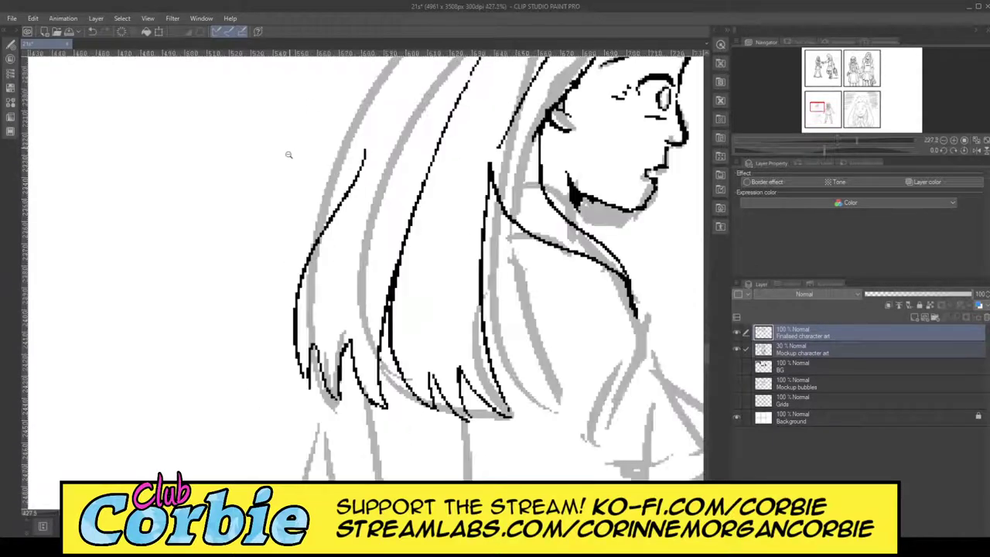
{"action": "scroll", "coordinate": [295, 211], "scroll_direction": "up", "scroll_amount": 1}
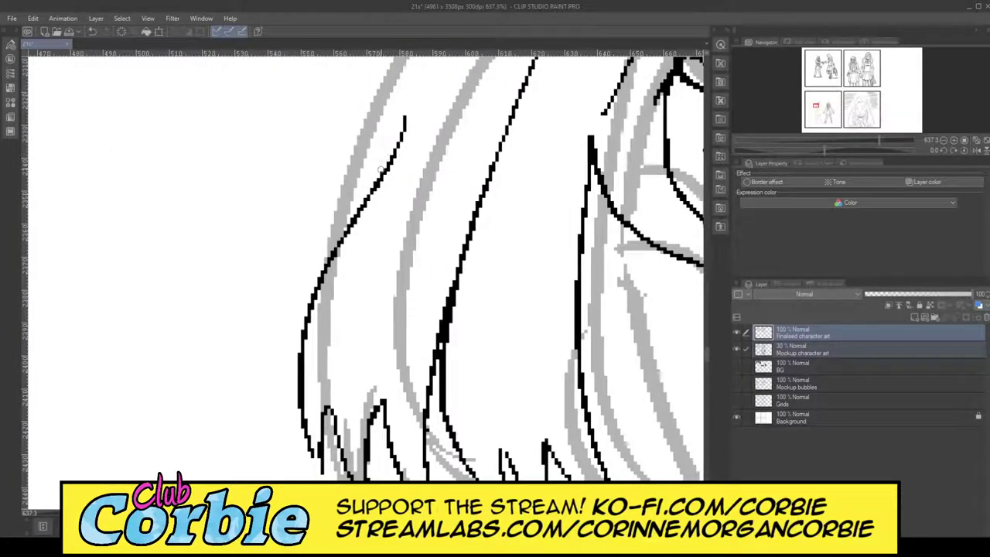
{"action": "mouse_move", "coordinate": [352, 221]}
{"action": "left_mouse_down"}
{"action": "mouse_move", "coordinate": [259, 348]}
{"action": "mouse_move", "coordinate": [263, 391]}
{"action": "left_mouse_up"}
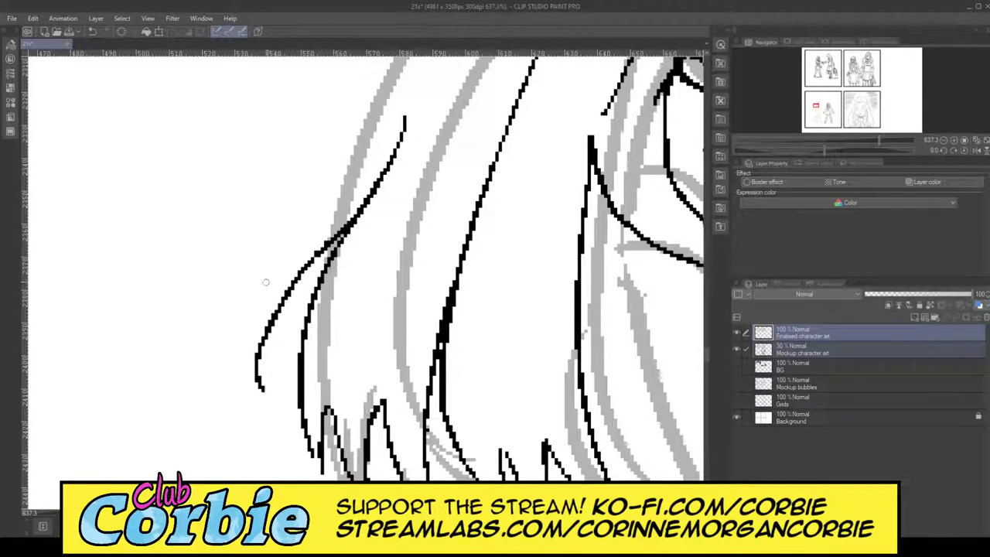
{"action": "mouse_move", "coordinate": [372, 122]}
{"action": "left_mouse_down"}
{"action": "mouse_move", "coordinate": [208, 267]}
{"action": "mouse_move", "coordinate": [191, 359]}
{"action": "mouse_move", "coordinate": [263, 389]}
{"action": "left_mouse_up"}
Add jagged tips to the flared outer lock and thin its back edge where it meets the tips.
{"action": "left_click_drag", "start_coordinate": [216, 340], "coordinate": [205, 392]}
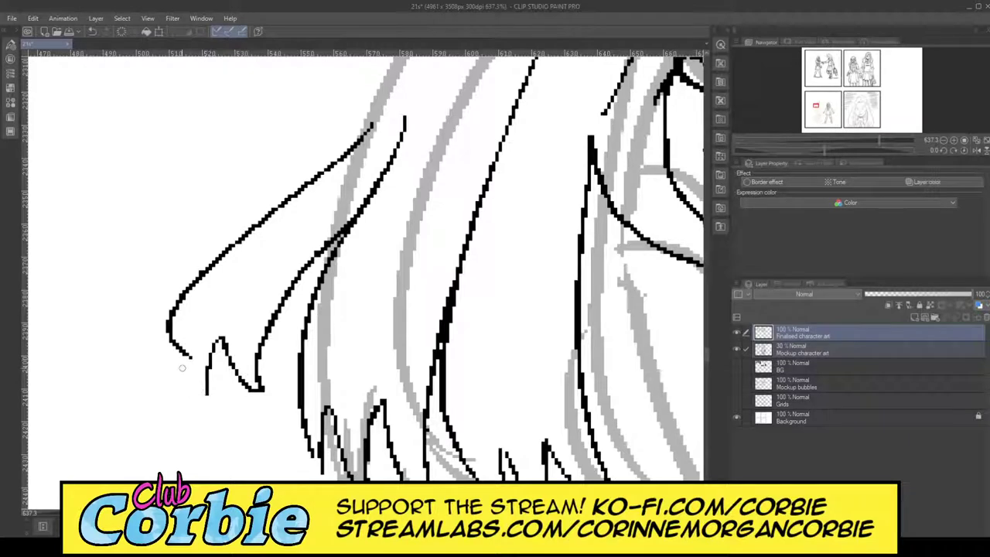
{"action": "left_click_drag", "start_coordinate": [185, 337], "coordinate": [207, 391]}
{"action": "left_click_drag", "start_coordinate": [181, 341], "coordinate": [164, 386]}
{"action": "left_click_drag", "start_coordinate": [162, 379], "coordinate": [176, 304]}
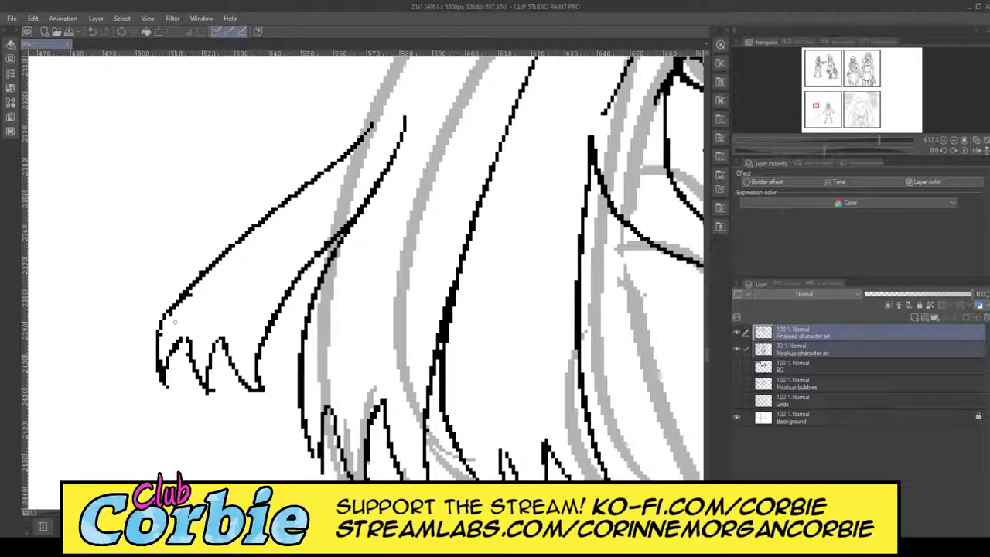
{"action": "left_click_drag", "start_coordinate": [188, 292], "coordinate": [163, 317]}
{"action": "left_click_drag", "start_coordinate": [163, 318], "coordinate": [159, 333]}
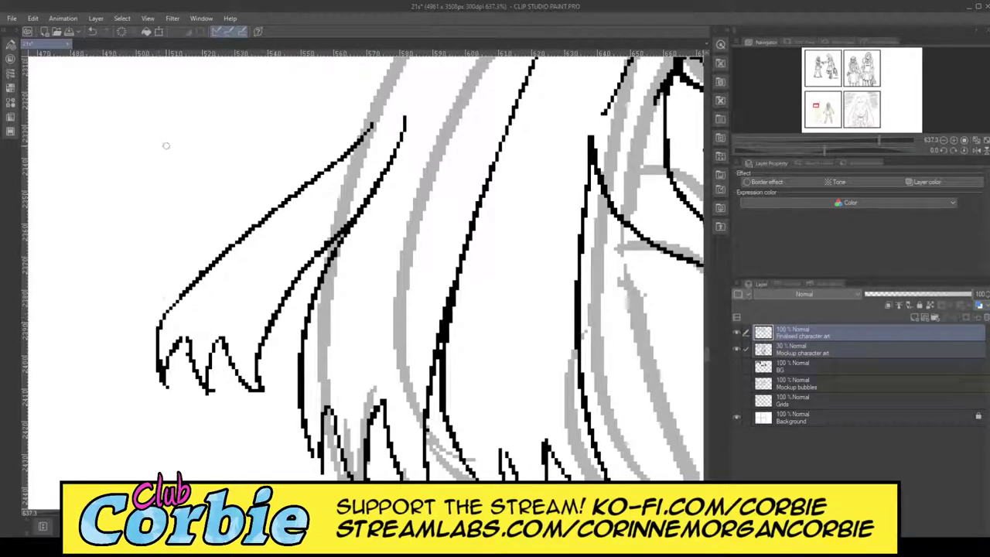
Erase the flared lock and ink a new back edge that falls close behind the rear lock.
{"action": "scroll", "coordinate": [385, 204], "scroll_direction": "down", "scroll_amount": 10}
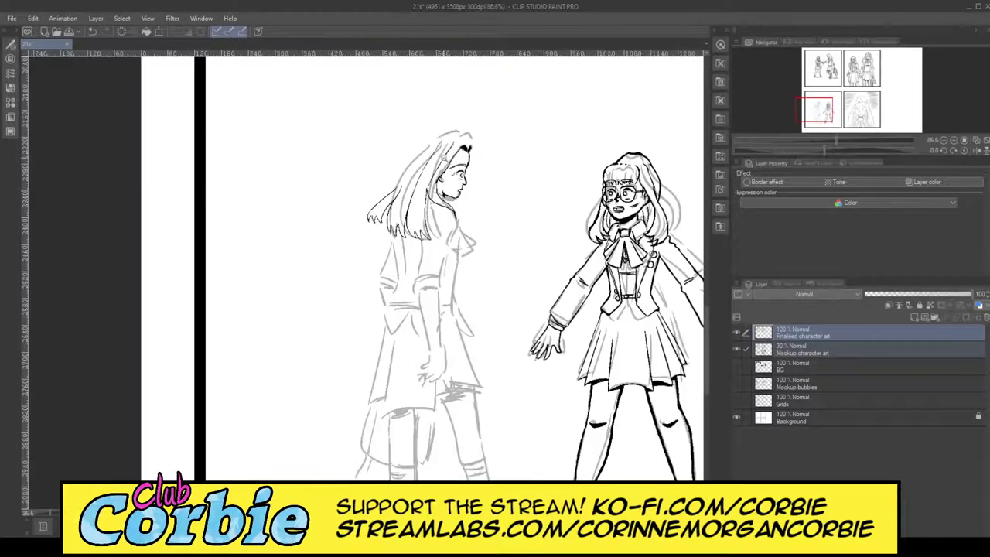
{"action": "scroll", "coordinate": [385, 192], "scroll_direction": "up", "scroll_amount": 7}
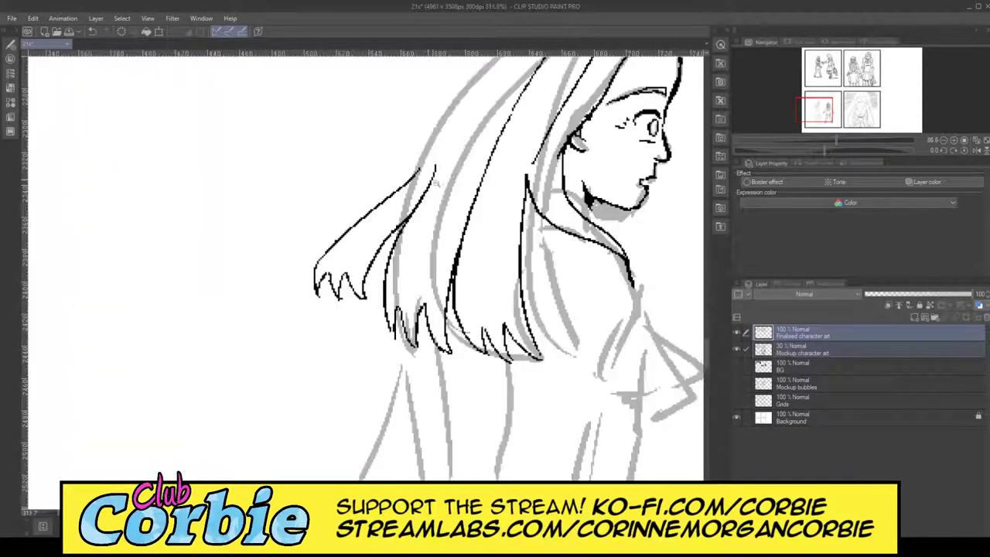
{"action": "scroll", "coordinate": [382, 286], "scroll_direction": "up", "scroll_amount": 2}
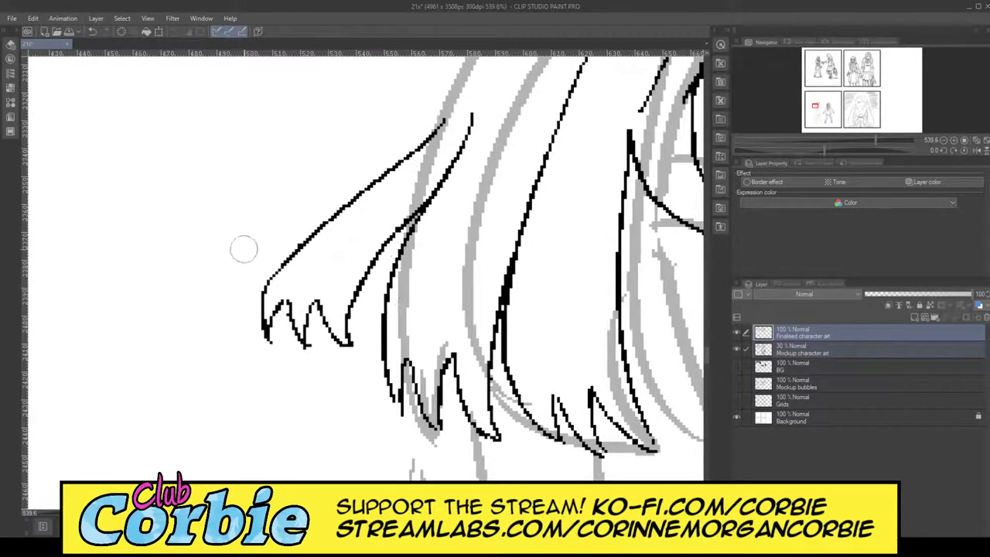
{"action": "mouse_move", "coordinate": [265, 260]}
{"action": "left_mouse_down"}
{"action": "mouse_move", "coordinate": [261, 327]}
{"action": "mouse_move", "coordinate": [272, 343]}
{"action": "mouse_move", "coordinate": [296, 259]}
{"action": "mouse_move", "coordinate": [340, 371]}
{"action": "mouse_move", "coordinate": [376, 185]}
{"action": "mouse_move", "coordinate": [438, 110]}
{"action": "mouse_move", "coordinate": [307, 338]}
{"action": "mouse_move", "coordinate": [332, 285]}
{"action": "mouse_move", "coordinate": [346, 293]}
{"action": "mouse_move", "coordinate": [426, 181]}
{"action": "mouse_move", "coordinate": [470, 115]}
{"action": "mouse_move", "coordinate": [468, 101]}
{"action": "mouse_move", "coordinate": [334, 412]}
{"action": "left_mouse_up"}
{"action": "key", "text": "p"}
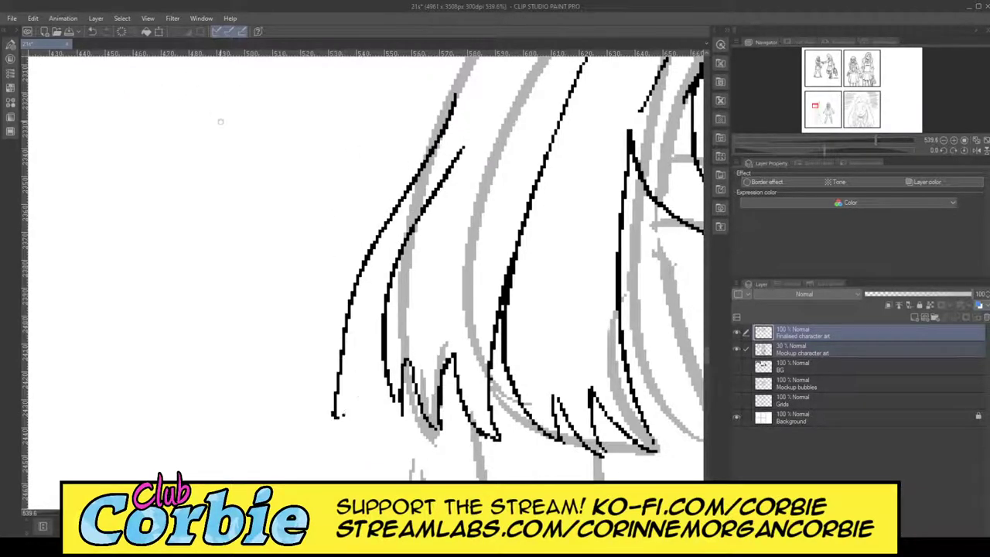
Ink small jagged tips on the narrow outer lock and erase the edge line extending below them.
{"action": "left_click_drag", "start_coordinate": [347, 319], "coordinate": [359, 386]}
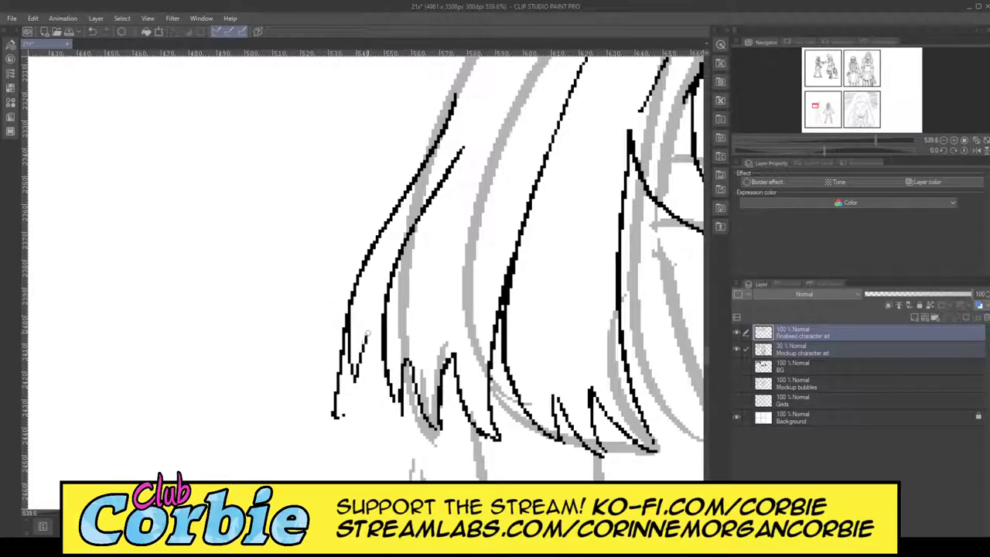
{"action": "mouse_move", "coordinate": [372, 334]}
{"action": "left_mouse_down"}
{"action": "mouse_move", "coordinate": [368, 382]}
{"action": "mouse_move", "coordinate": [377, 341]}
{"action": "mouse_move", "coordinate": [332, 405]}
{"action": "mouse_move", "coordinate": [335, 420]}
{"action": "left_mouse_up"}
{"action": "key", "text": "e"}
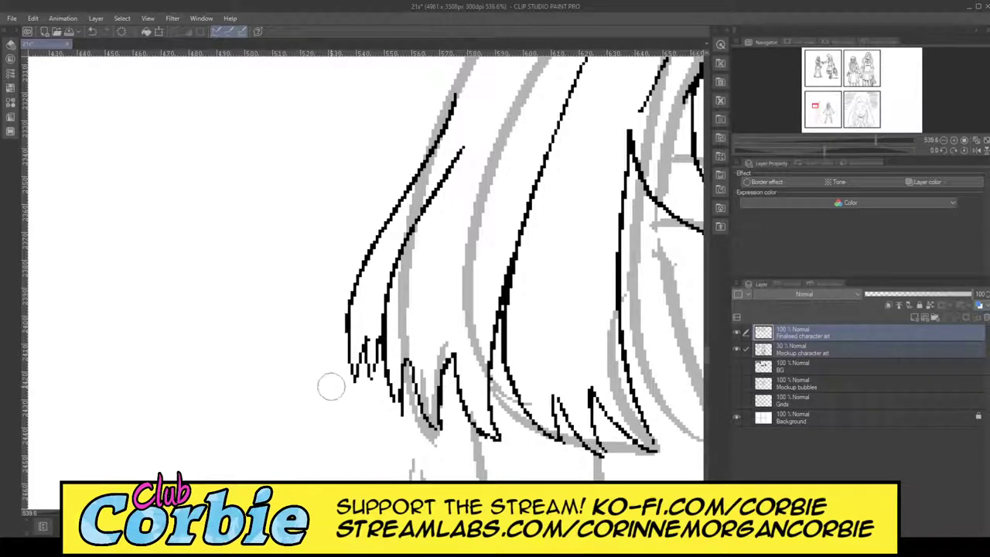
Ink two long hair lines from above the rear locks up toward the crown and erase their overlap near the top.
{"action": "key", "text": "ctrl+space"}
{"action": "left_click_drag", "start_coordinate": [362, 264], "coordinate": [308, 274]}
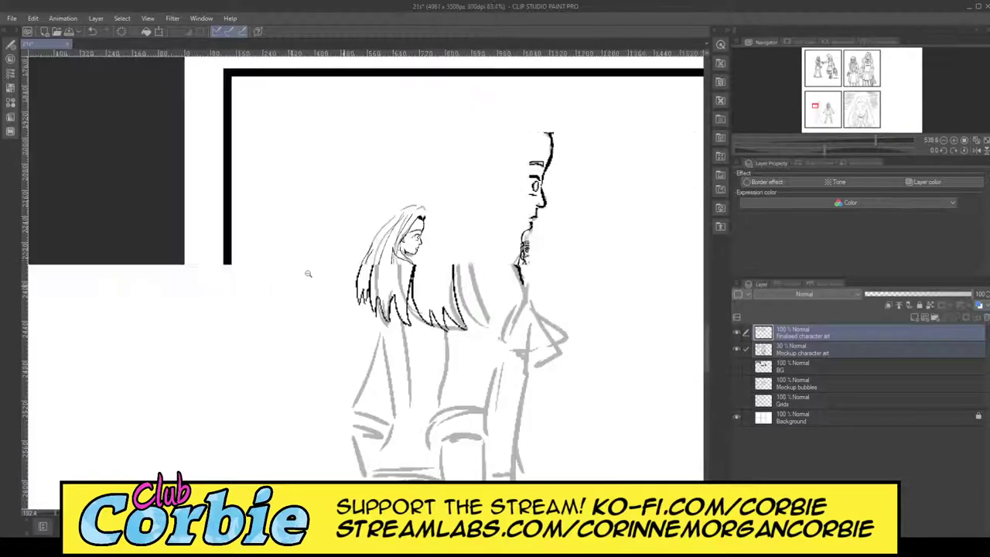
{"action": "scroll", "coordinate": [417, 225], "scroll_direction": "up", "scroll_amount": 5}
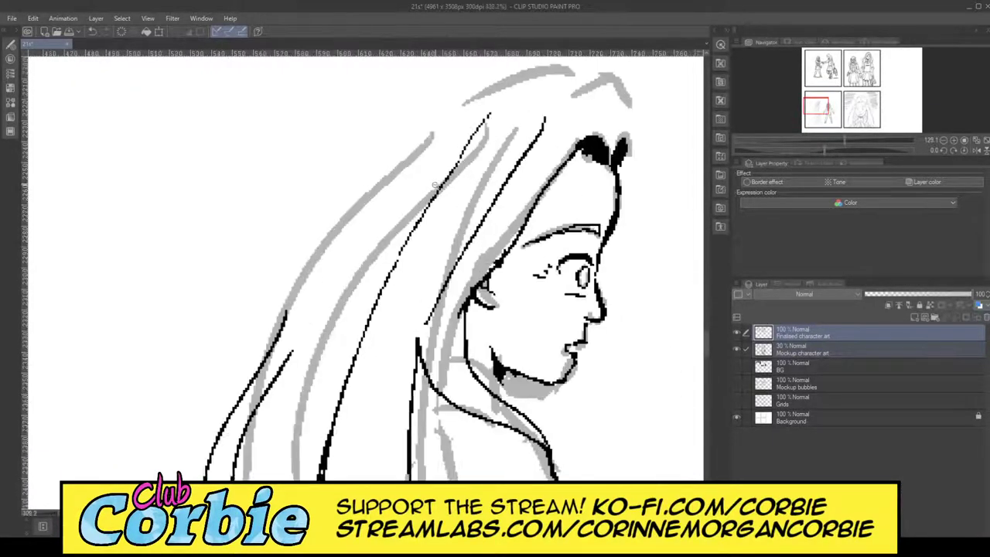
{"action": "scroll", "coordinate": [254, 148], "scroll_direction": "up", "scroll_amount": 1}
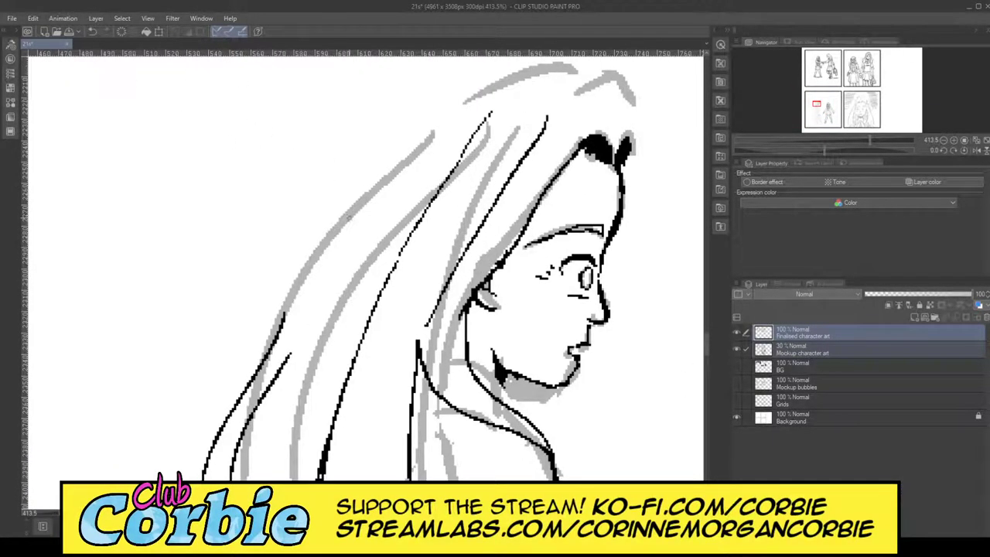
{"action": "left_click_drag", "start_coordinate": [306, 327], "coordinate": [459, 113]}
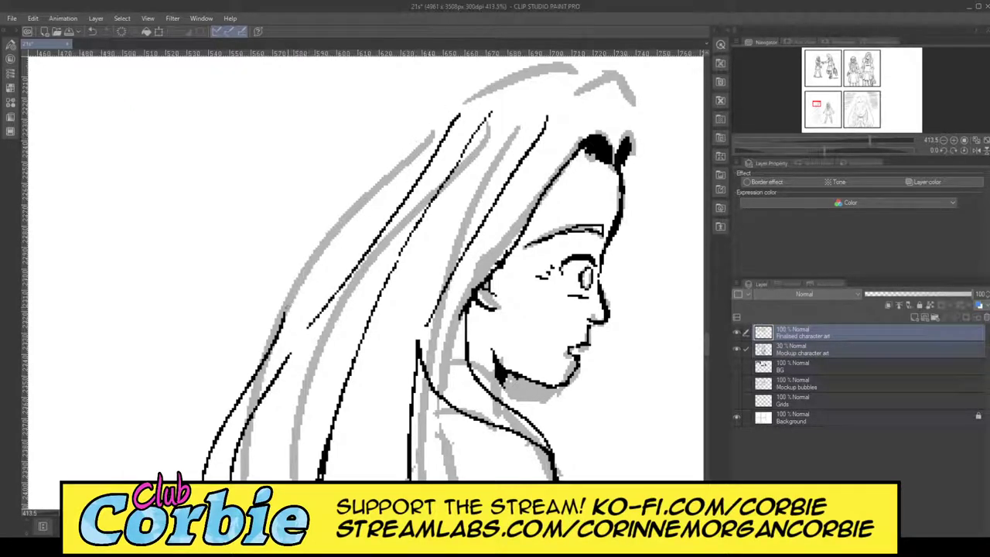
{"action": "left_click_drag", "start_coordinate": [284, 324], "coordinate": [462, 110]}
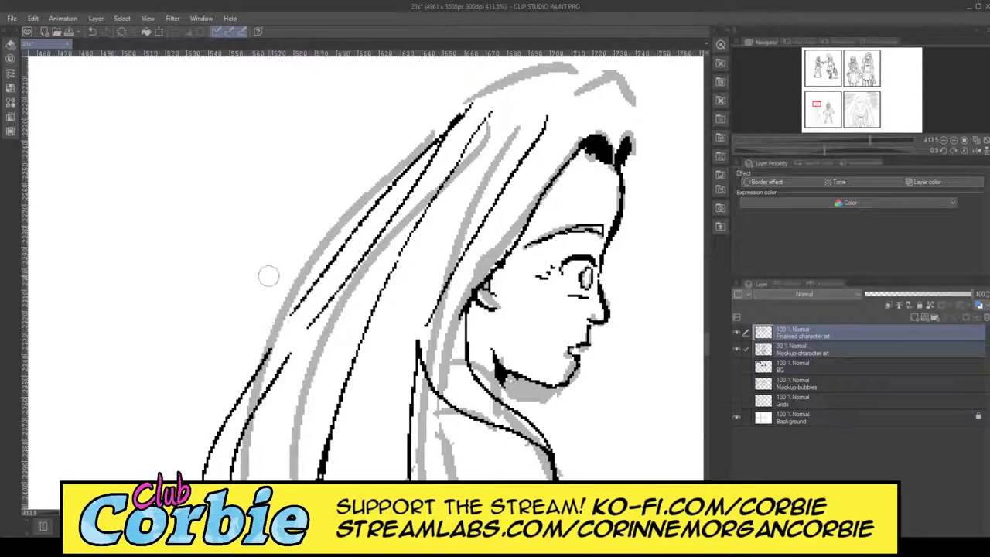
{"action": "left_click_drag", "start_coordinate": [436, 147], "coordinate": [446, 128]}
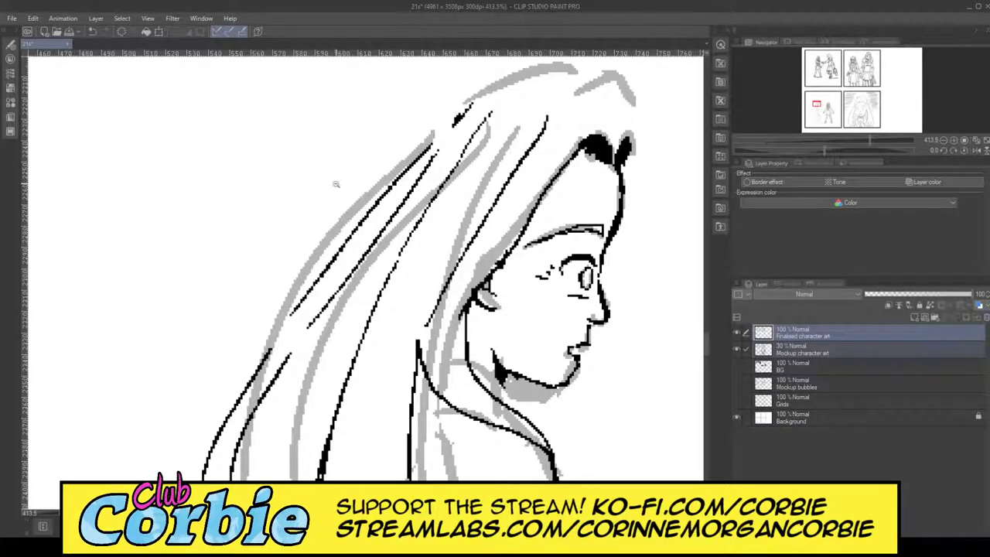
Connect the outer hair line to the lower lock's back edge and to the short stroke at the crown.
{"action": "left_click_drag", "start_coordinate": [337, 185], "coordinate": [312, 249]}
{"action": "scroll", "coordinate": [313, 249], "scroll_direction": "up", "scroll_amount": 6}
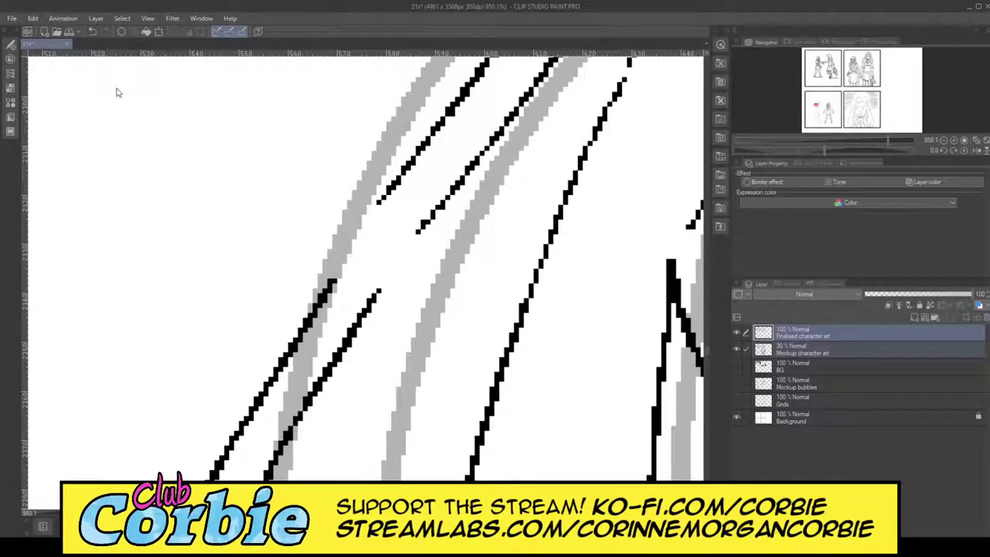
{"action": "left_click_drag", "start_coordinate": [339, 270], "coordinate": [379, 203]}
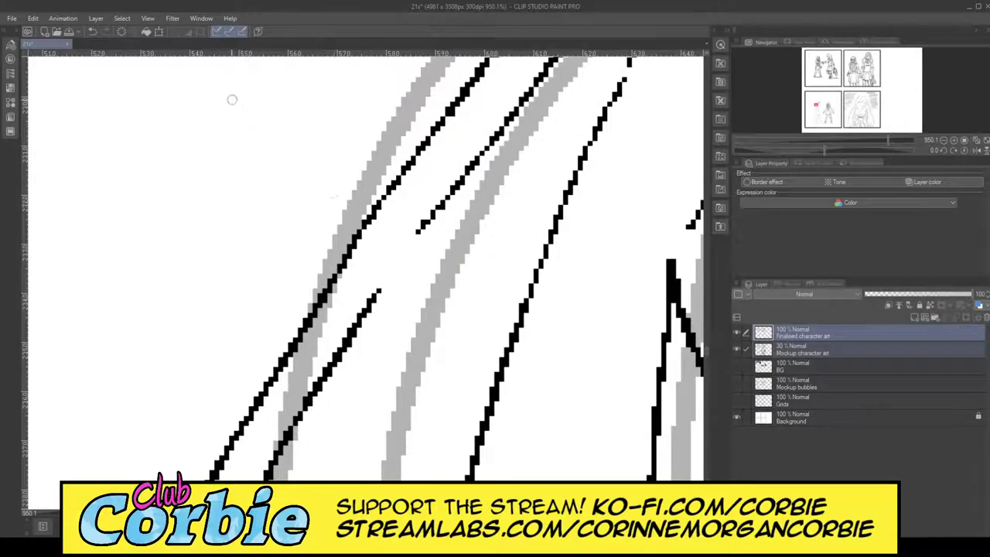
{"action": "scroll", "coordinate": [385, 225], "scroll_direction": "down", "scroll_amount": 5}
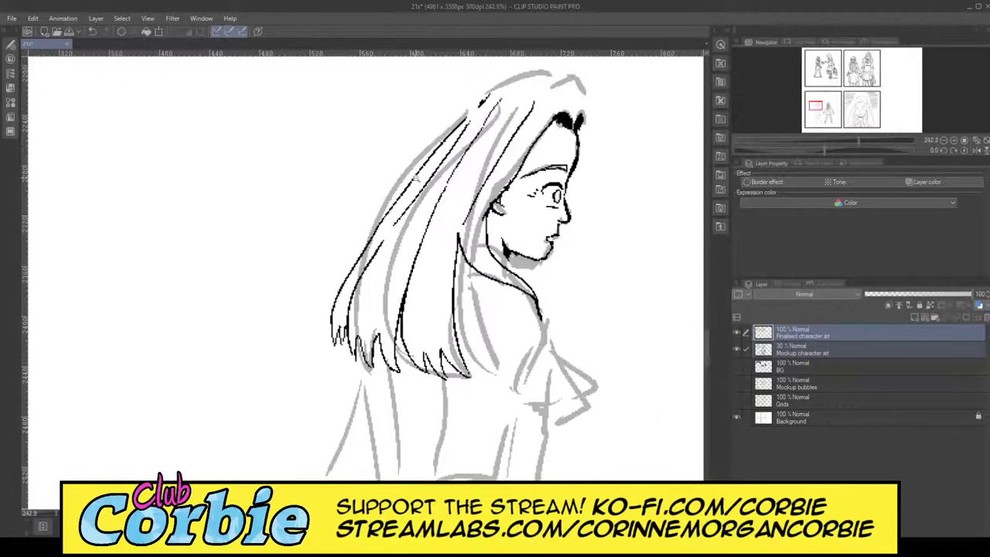
{"action": "scroll", "coordinate": [589, 64], "scroll_direction": "up", "scroll_amount": 5}
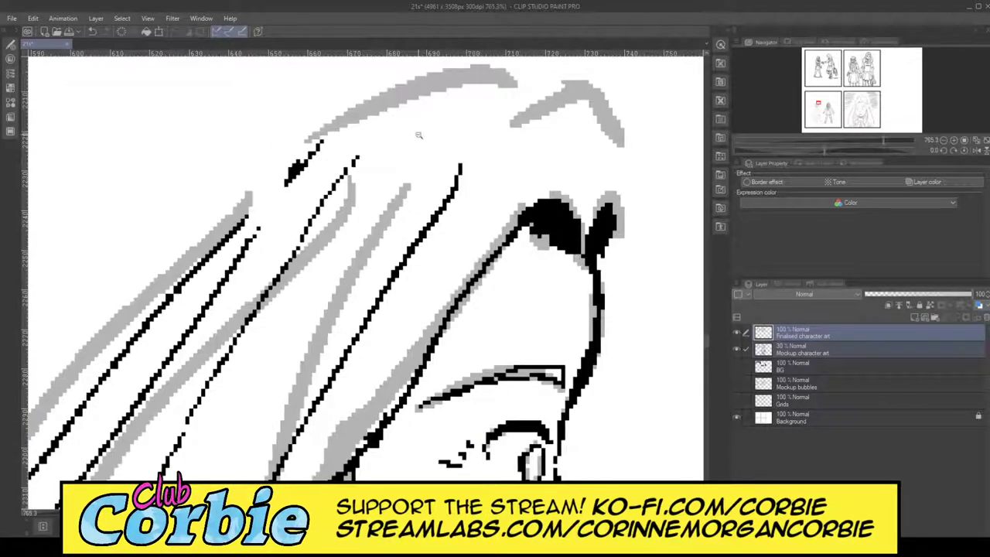
{"action": "left_click_drag", "start_coordinate": [419, 135], "coordinate": [380, 137]}
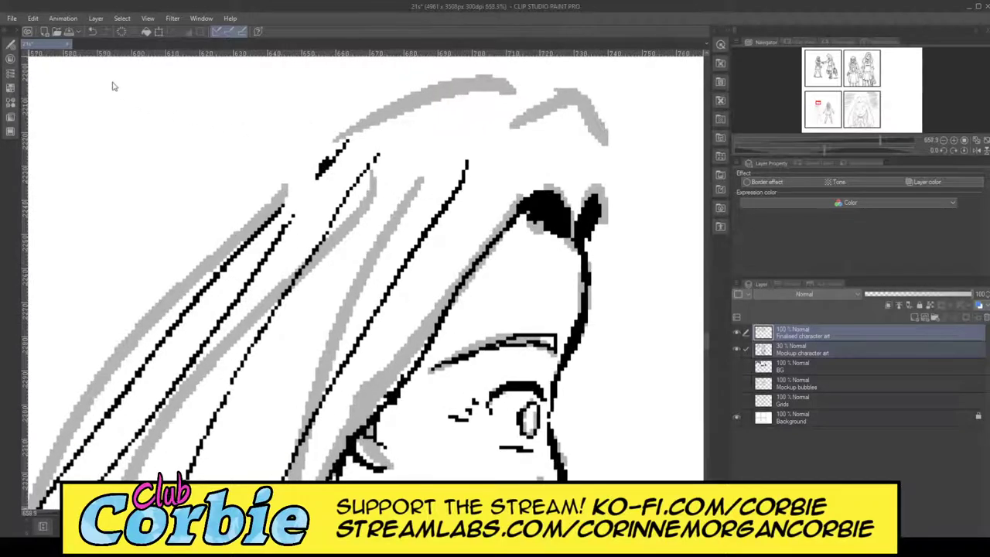
{"action": "left_click_drag", "start_coordinate": [287, 205], "coordinate": [342, 146]}
Ink the top of the head with a curved parting line, a short inner strand, the crown outline, and the front hair curve.
{"action": "left_click_drag", "start_coordinate": [577, 167], "coordinate": [508, 79]}
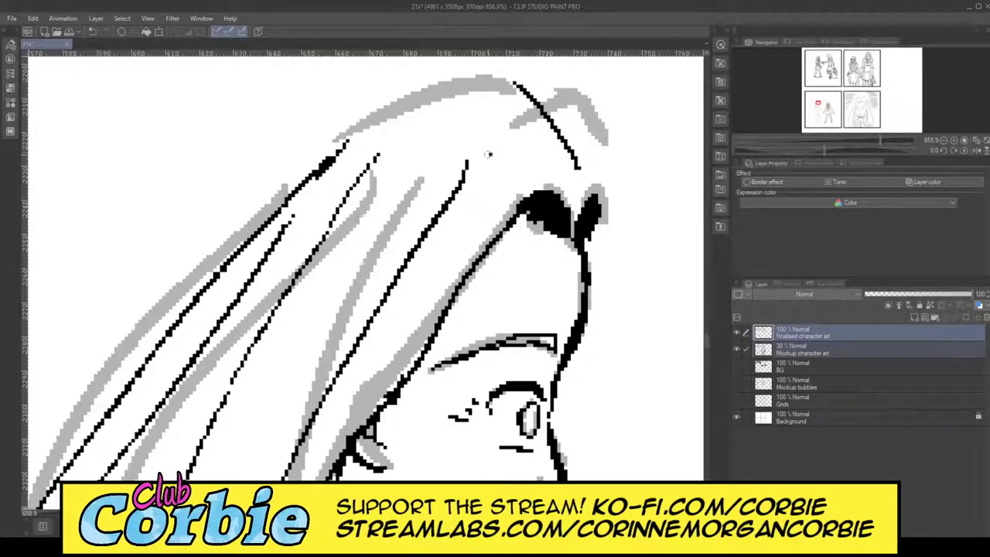
{"action": "left_click_drag", "start_coordinate": [488, 155], "coordinate": [522, 134]}
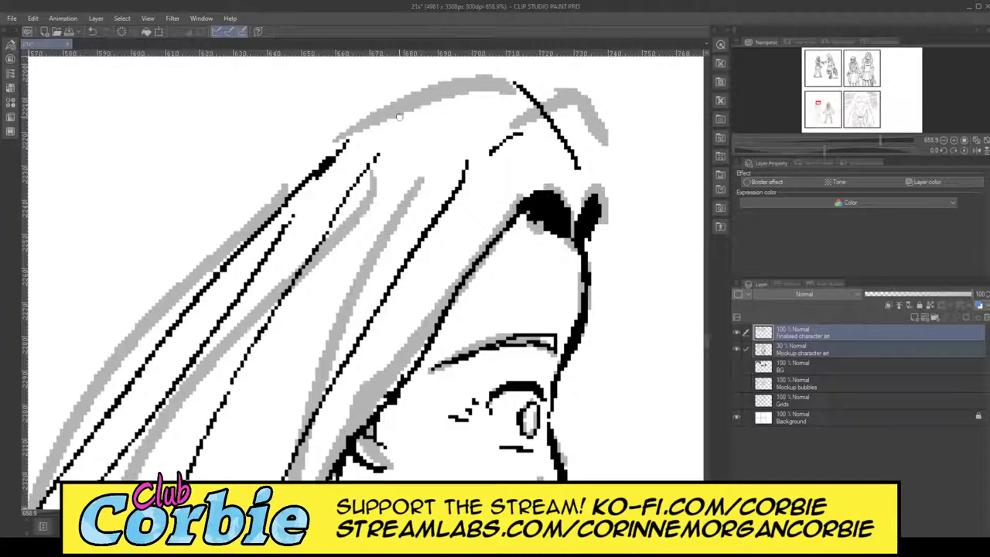
{"action": "mouse_move", "coordinate": [377, 126]}
{"action": "left_mouse_down"}
{"action": "mouse_move", "coordinate": [497, 60]}
{"action": "mouse_move", "coordinate": [487, 75]}
{"action": "mouse_move", "coordinate": [466, 72]}
{"action": "left_mouse_up"}
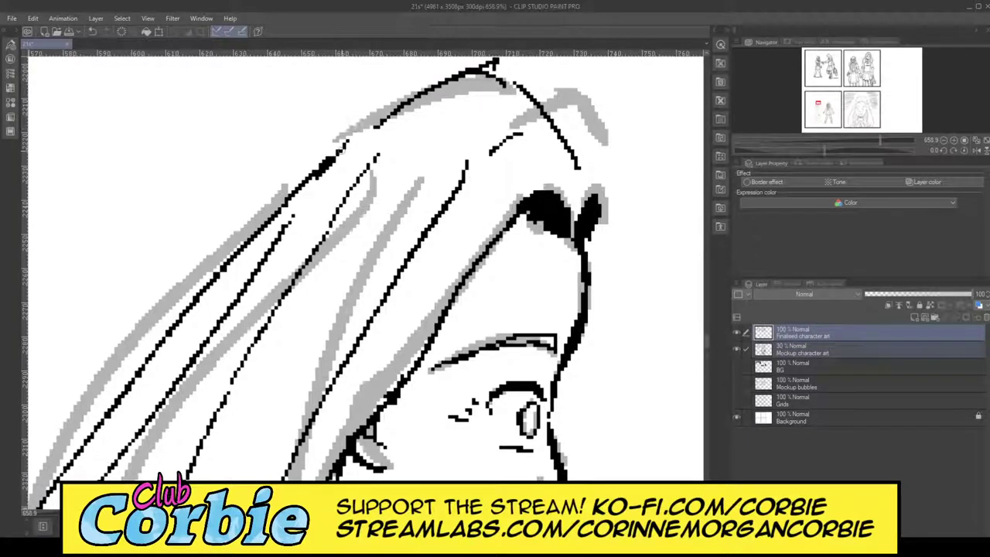
{"action": "left_click_drag", "start_coordinate": [342, 150], "coordinate": [411, 92]}
{"action": "mouse_move", "coordinate": [516, 91]}
{"action": "left_mouse_down"}
{"action": "mouse_move", "coordinate": [547, 79]}
{"action": "mouse_move", "coordinate": [624, 175]}
{"action": "left_mouse_up"}
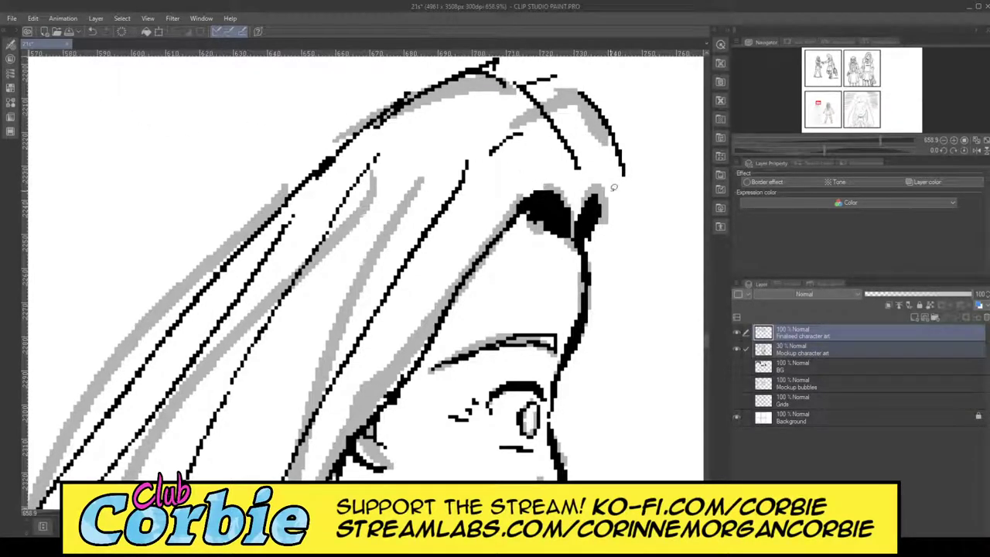
Lasso the crown and front hair strokes, move them about five pixels left and three down, and deselect them.
{"action": "mouse_move", "coordinate": [613, 187]}
{"action": "left_mouse_down"}
{"action": "mouse_move", "coordinate": [514, 163]}
{"action": "mouse_move", "coordinate": [541, 59]}
{"action": "mouse_move", "coordinate": [681, 154]}
{"action": "mouse_move", "coordinate": [624, 193]}
{"action": "left_mouse_up"}
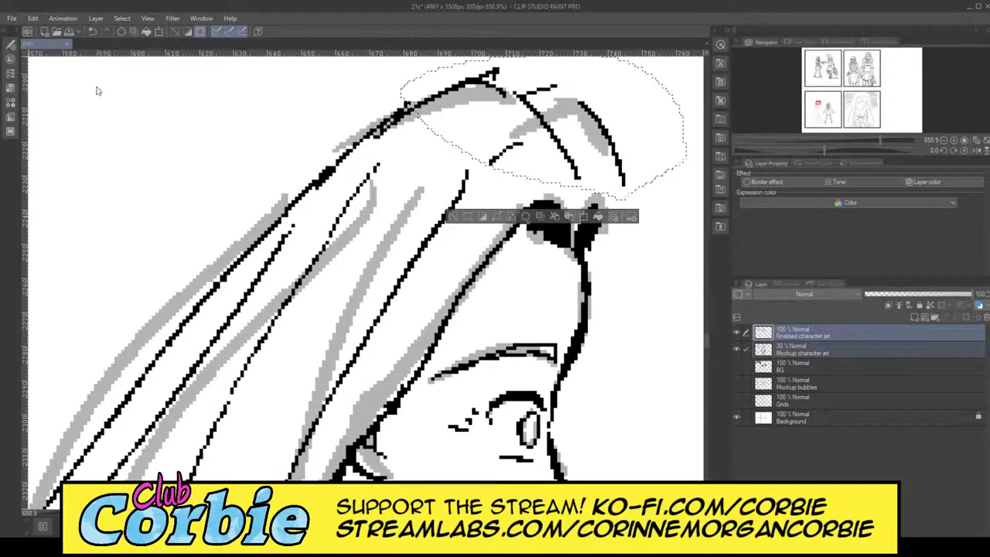
{"action": "left_click_drag", "start_coordinate": [461, 157], "coordinate": [434, 169]}
{"action": "left_click_drag", "start_coordinate": [438, 163], "coordinate": [439, 157]}
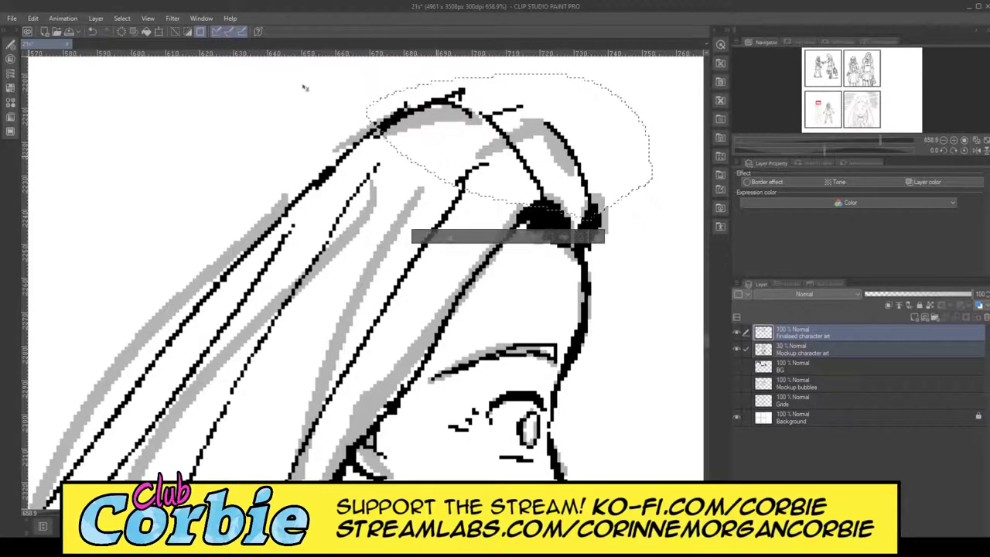
{"action": "key", "text": "ctrl+d"}
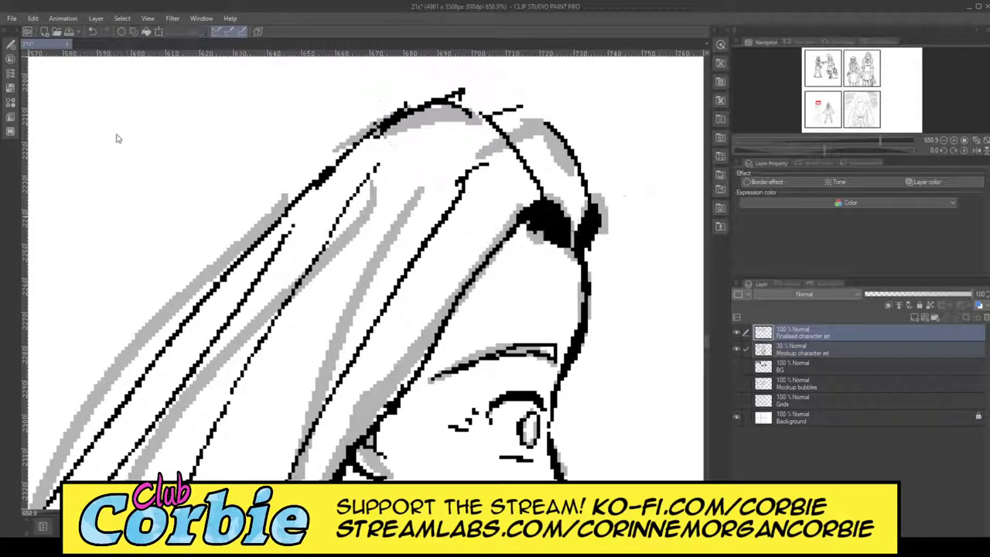
Erase the overshooting strokes on top of the crown and extend the front hair curve back toward the parting.
{"action": "key", "text": "e"}
{"action": "mouse_move", "coordinate": [498, 88]}
{"action": "left_mouse_down"}
{"action": "mouse_move", "coordinate": [415, 88]}
{"action": "mouse_move", "coordinate": [382, 99]}
{"action": "mouse_move", "coordinate": [432, 102]}
{"action": "left_mouse_up"}
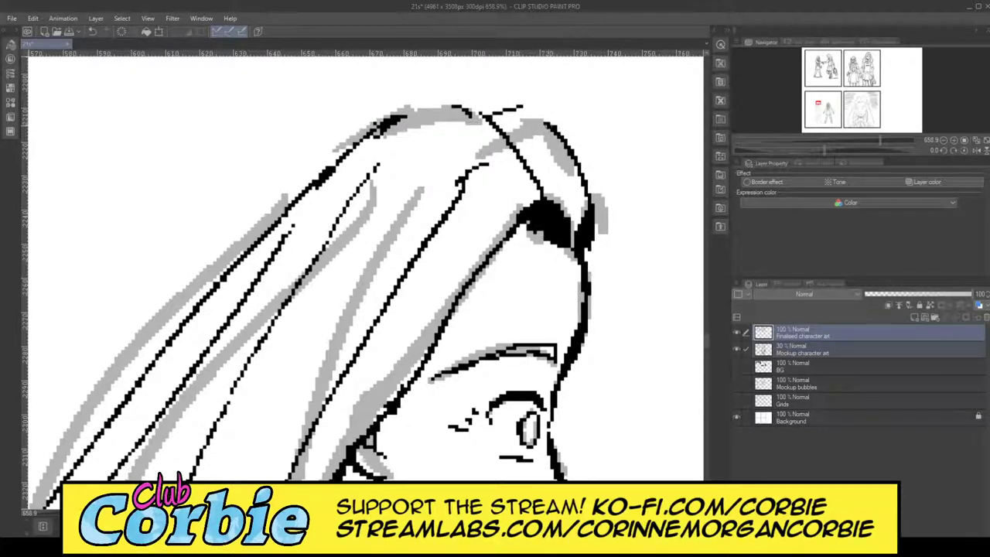
{"action": "left_click_drag", "start_coordinate": [549, 123], "coordinate": [520, 111]}
Redraw the back of the head as one fuller curve up to the parting and erase the old outline inside it.
{"action": "mouse_move", "coordinate": [162, 352]}
{"action": "left_mouse_down"}
{"action": "mouse_move", "coordinate": [230, 246]}
{"action": "mouse_move", "coordinate": [358, 120]}
{"action": "mouse_move", "coordinate": [458, 102]}
{"action": "mouse_move", "coordinate": [487, 119]}
{"action": "left_mouse_up"}
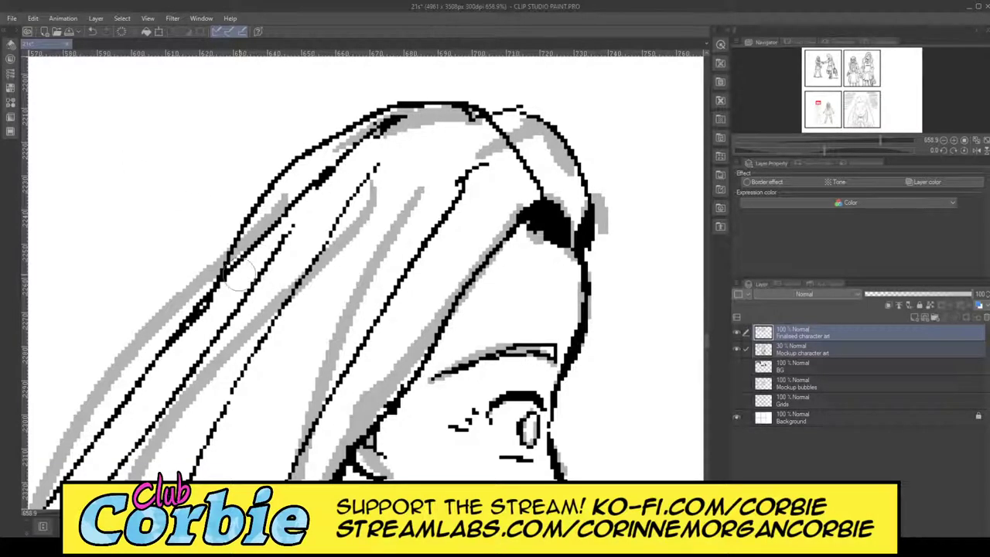
{"action": "mouse_move", "coordinate": [253, 267]}
{"action": "left_mouse_down"}
{"action": "mouse_move", "coordinate": [281, 207]}
{"action": "mouse_move", "coordinate": [382, 150]}
{"action": "left_mouse_up"}
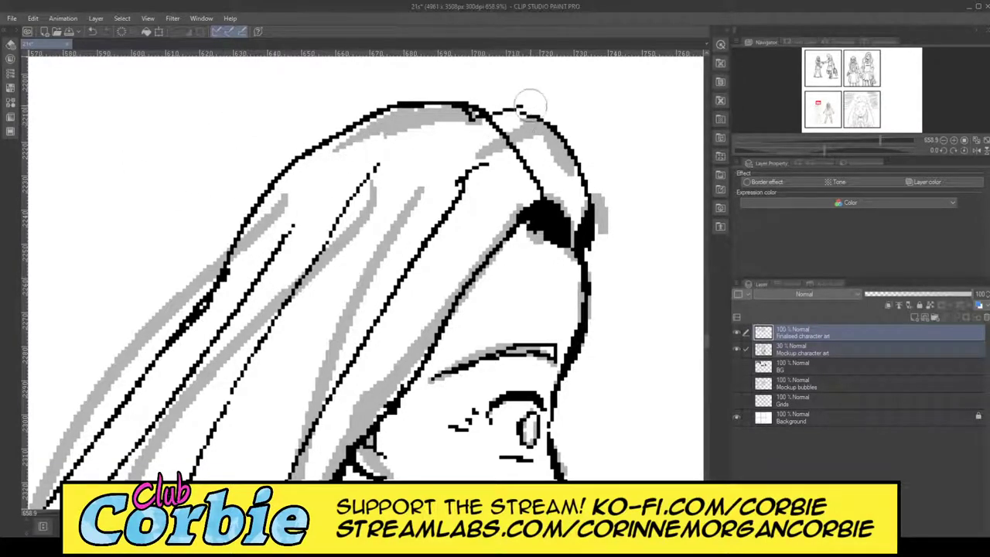
Rework the outer outline of the back hair with extra strokes, then erase its clumped section between the crown and the lower hair.
{"action": "key", "text": "ctrl+space"}
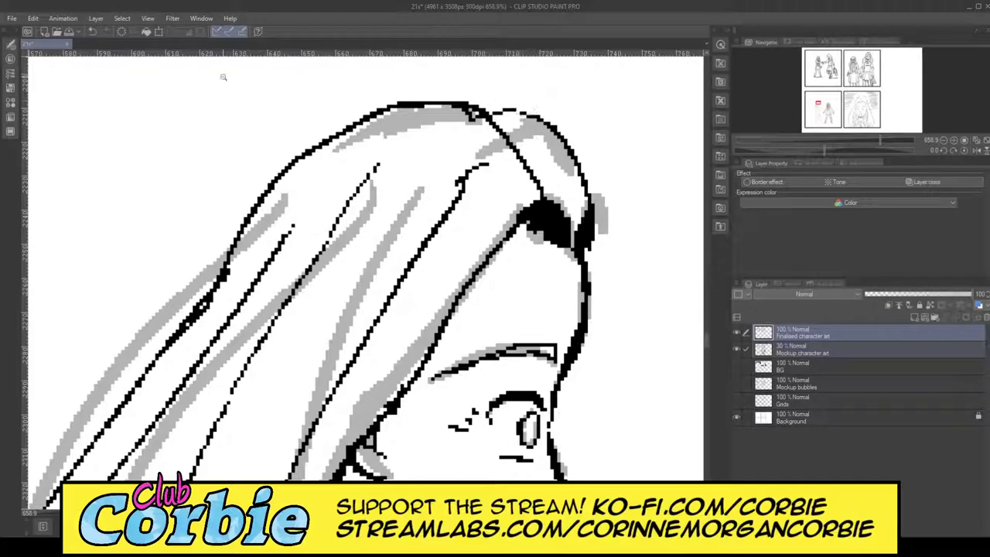
{"action": "left_click_drag", "start_coordinate": [477, 154], "coordinate": [420, 168]}
{"action": "scroll", "coordinate": [420, 167], "scroll_direction": "down", "scroll_amount": 3}
{"action": "scroll", "coordinate": [498, 198], "scroll_direction": "up", "scroll_amount": 3}
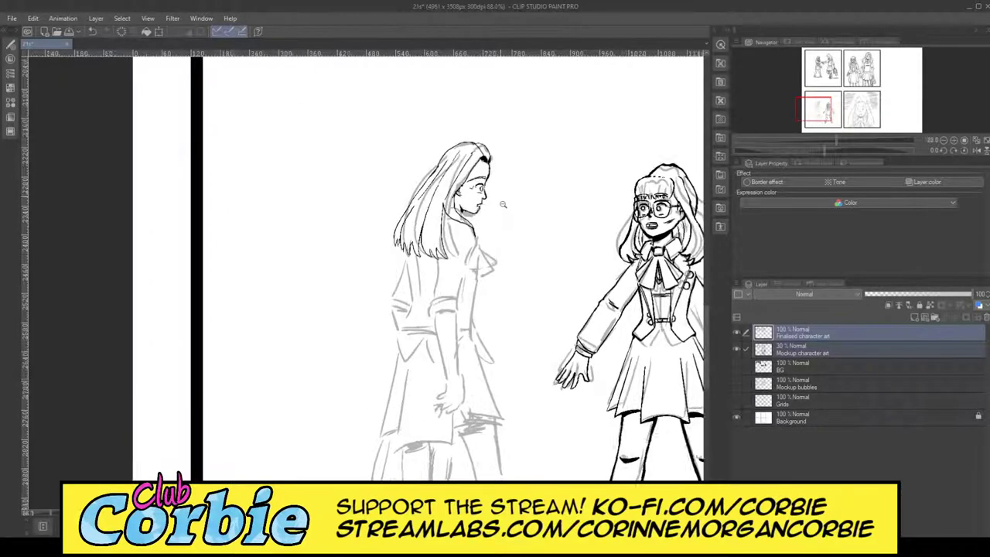
{"action": "scroll", "coordinate": [404, 158], "scroll_direction": "up", "scroll_amount": 4}
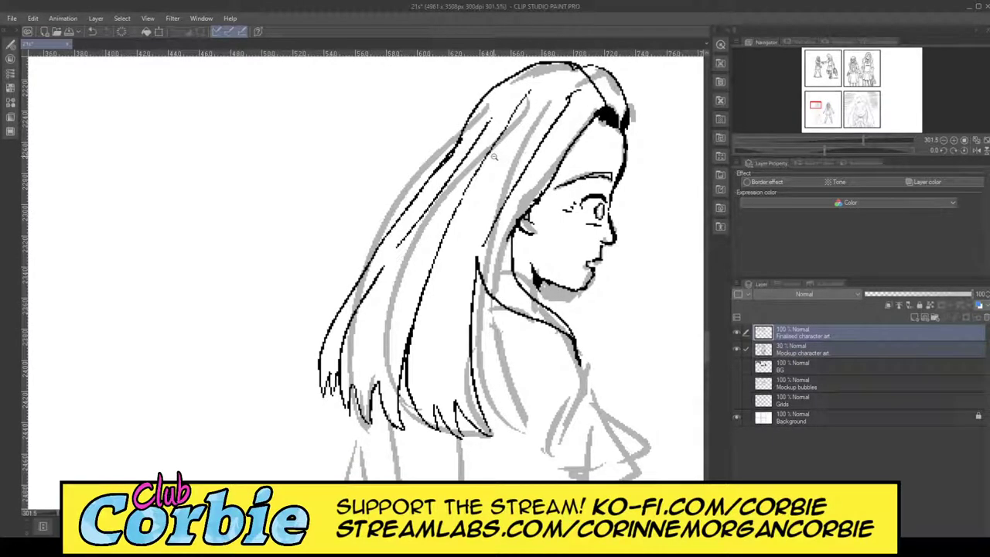
{"action": "scroll", "coordinate": [485, 125], "scroll_direction": "up", "scroll_amount": 4}
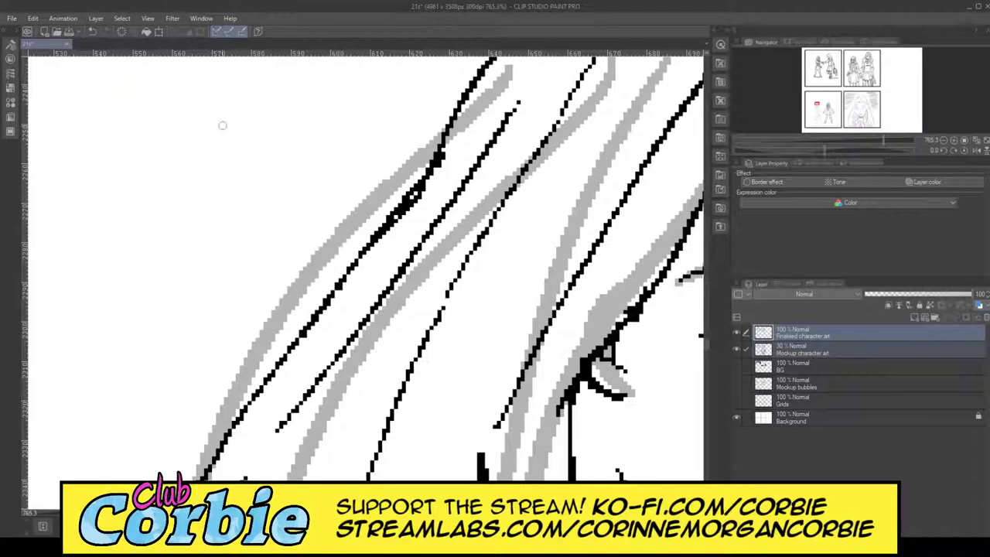
{"action": "mouse_move", "coordinate": [299, 342]}
{"action": "left_mouse_down"}
{"action": "mouse_move", "coordinate": [365, 259]}
{"action": "mouse_move", "coordinate": [410, 178]}
{"action": "left_mouse_up"}
{"action": "left_click_drag", "start_coordinate": [453, 111], "coordinate": [244, 412]}
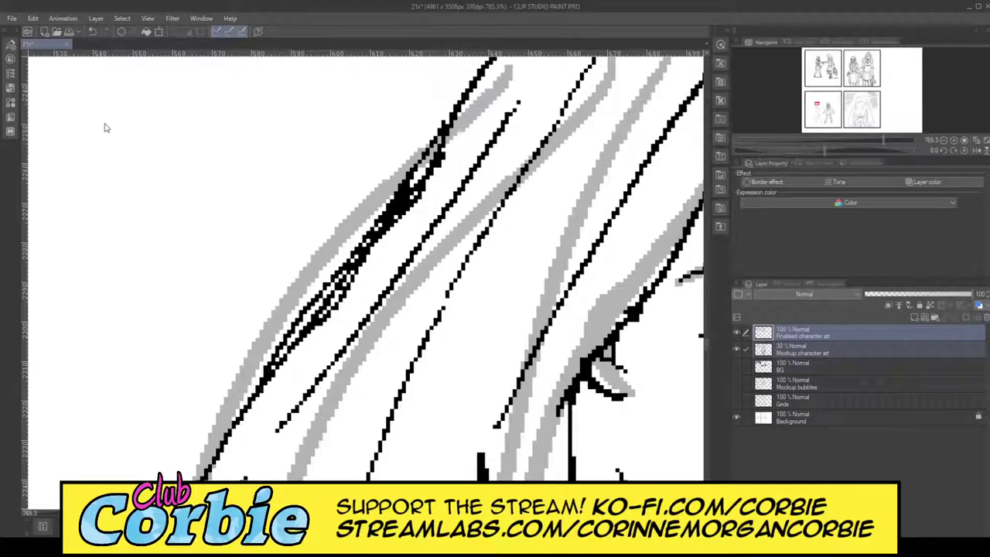
{"action": "mouse_move", "coordinate": [293, 352]}
{"action": "left_mouse_down"}
{"action": "mouse_move", "coordinate": [431, 137]}
{"action": "mouse_move", "coordinate": [414, 205]}
{"action": "left_mouse_up"}
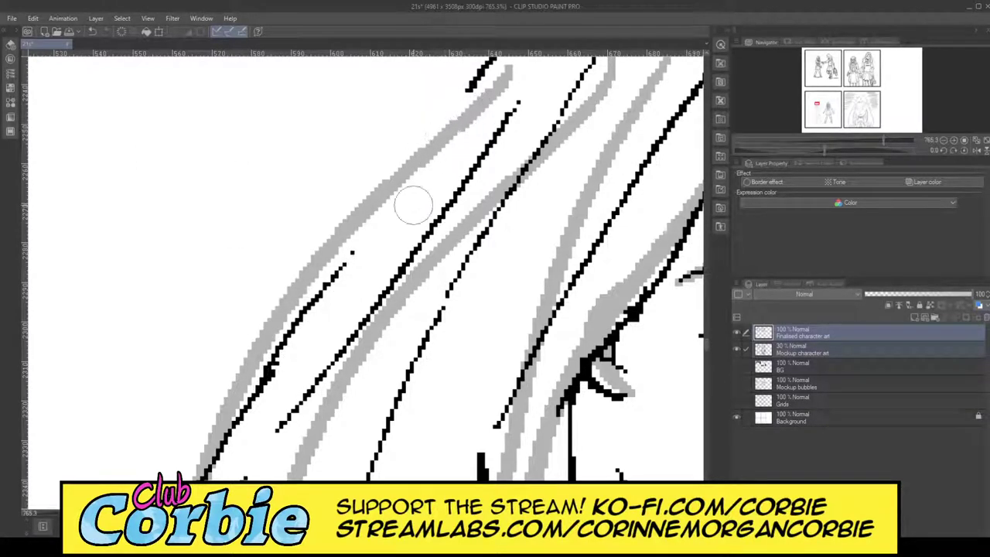
{"action": "left_click", "coordinate": [281, 382]}
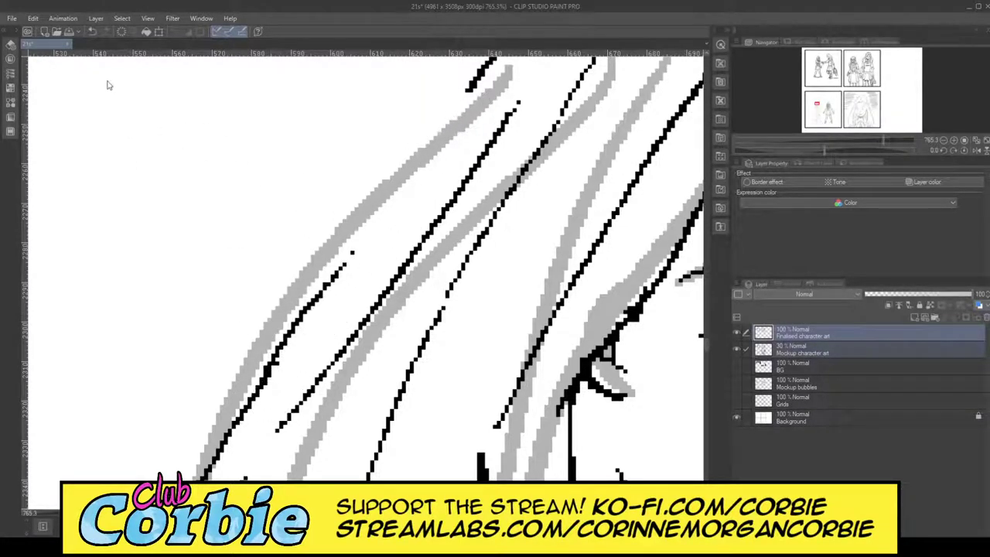
Redraw the erased back hair outline up to the crown, undo the excess stroke, and erase the overshooting tip beside the join.
{"action": "left_click_drag", "start_coordinate": [336, 268], "coordinate": [457, 69]}
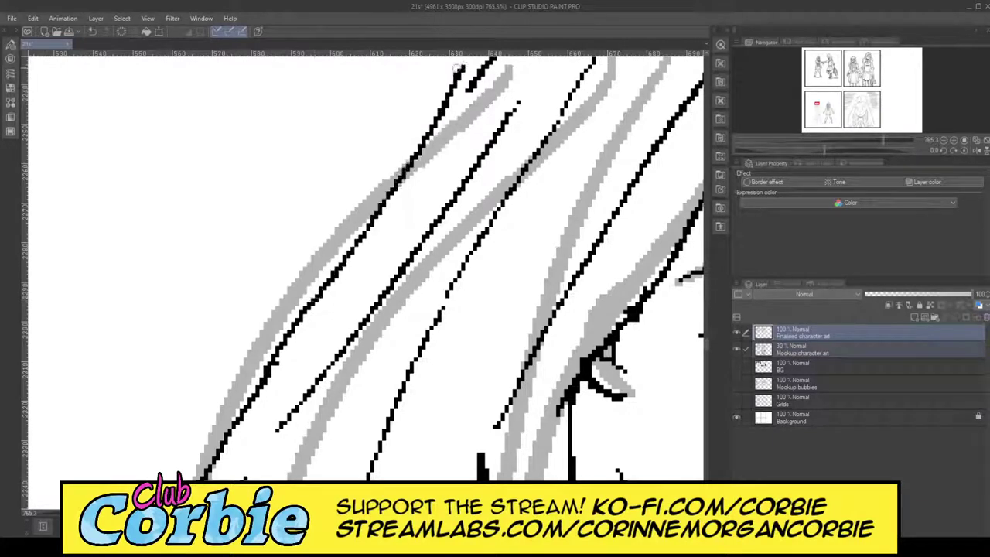
{"action": "mouse_move", "coordinate": [352, 255]}
{"action": "left_mouse_down"}
{"action": "mouse_move", "coordinate": [442, 142]}
{"action": "mouse_move", "coordinate": [480, 78]}
{"action": "left_mouse_up"}
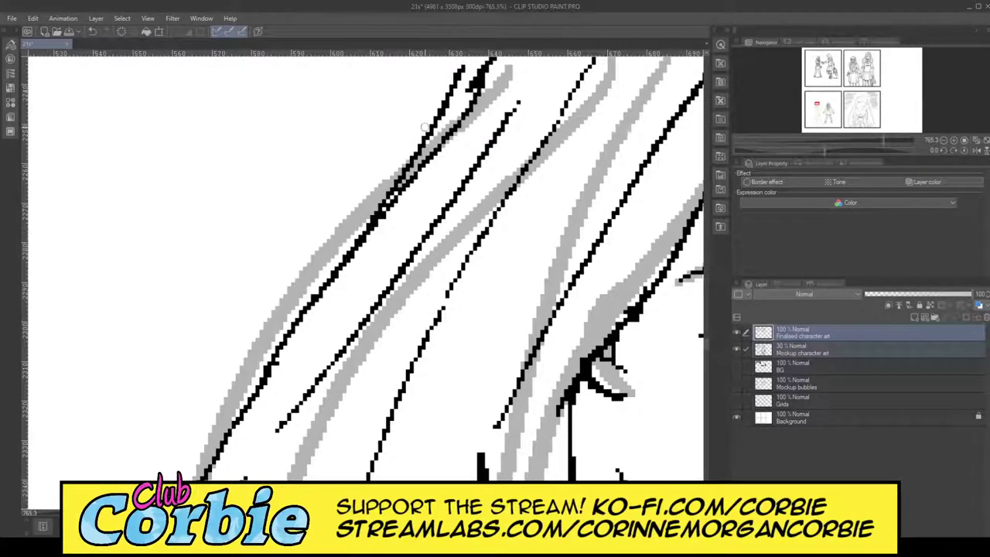
{"action": "left_click_drag", "start_coordinate": [391, 198], "coordinate": [483, 56]}
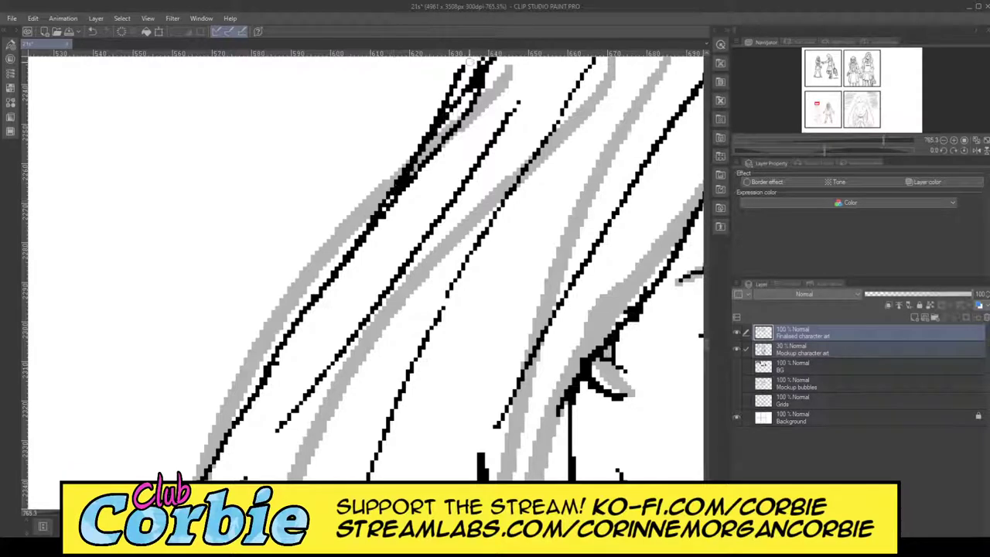
{"action": "key", "text": "ctrl+z"}
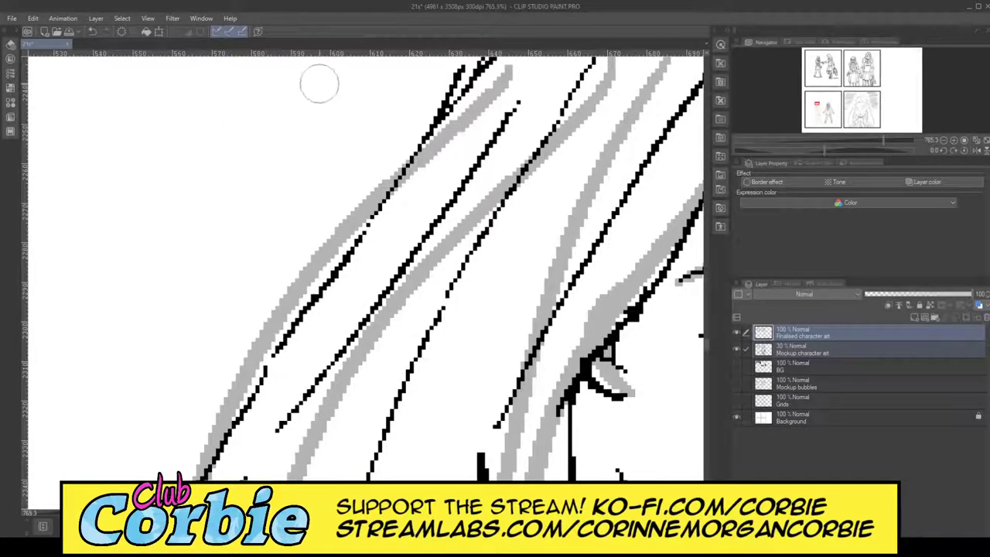
{"action": "left_click_drag", "start_coordinate": [409, 124], "coordinate": [455, 73]}
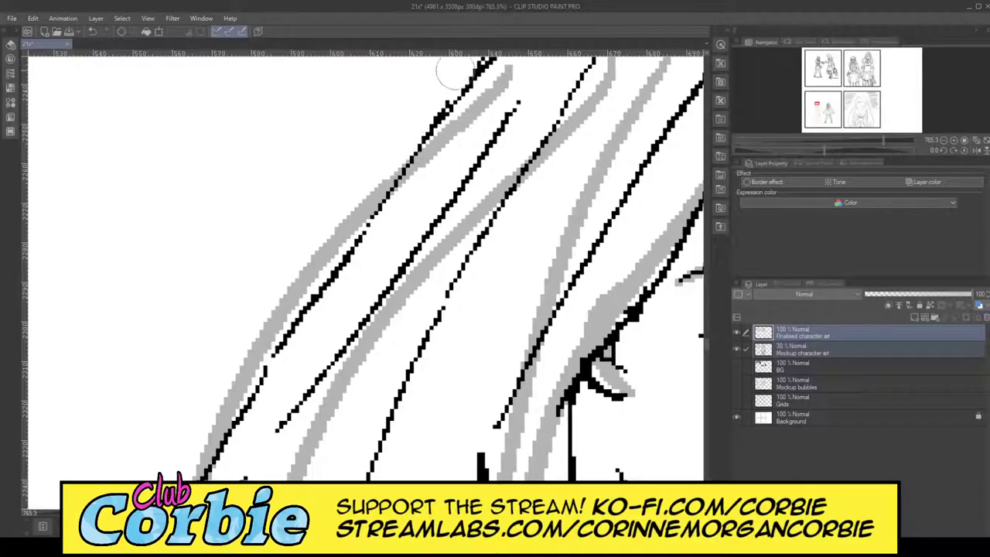
{"action": "key", "text": "p"}
Erase the stray pixels sticking out where the back hair outline joins the crown curve.
{"action": "scroll", "coordinate": [377, 150], "scroll_direction": "down", "scroll_amount": 8}
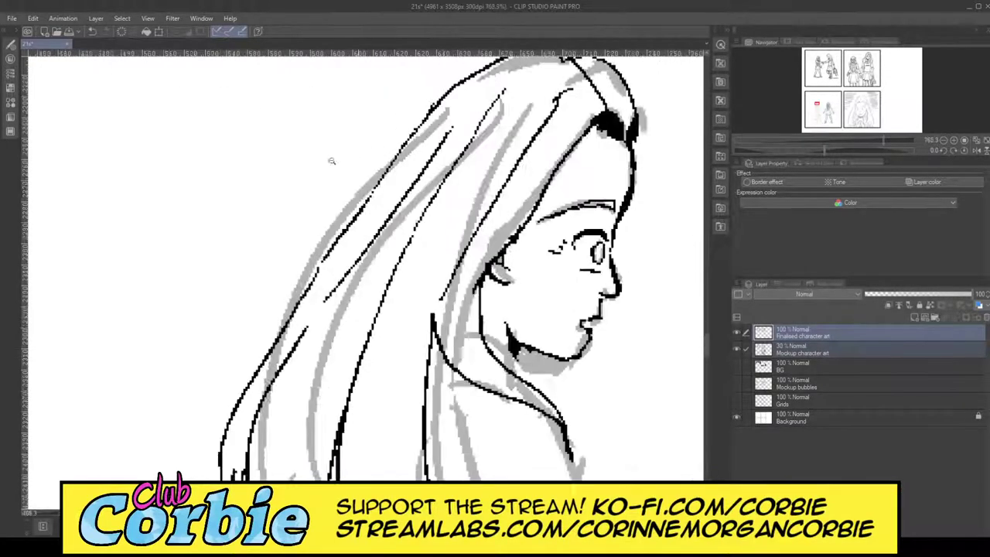
{"action": "scroll", "coordinate": [481, 232], "scroll_direction": "down", "scroll_amount": 5}
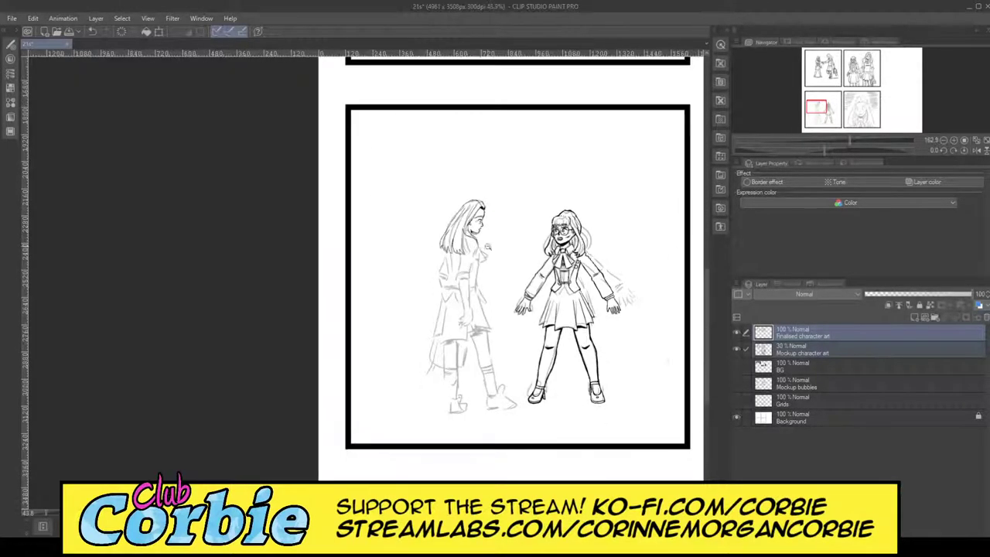
{"action": "scroll", "coordinate": [533, 250], "scroll_direction": "up", "scroll_amount": 2}
{"action": "scroll", "coordinate": [518, 241], "scroll_direction": "up", "scroll_amount": 13}
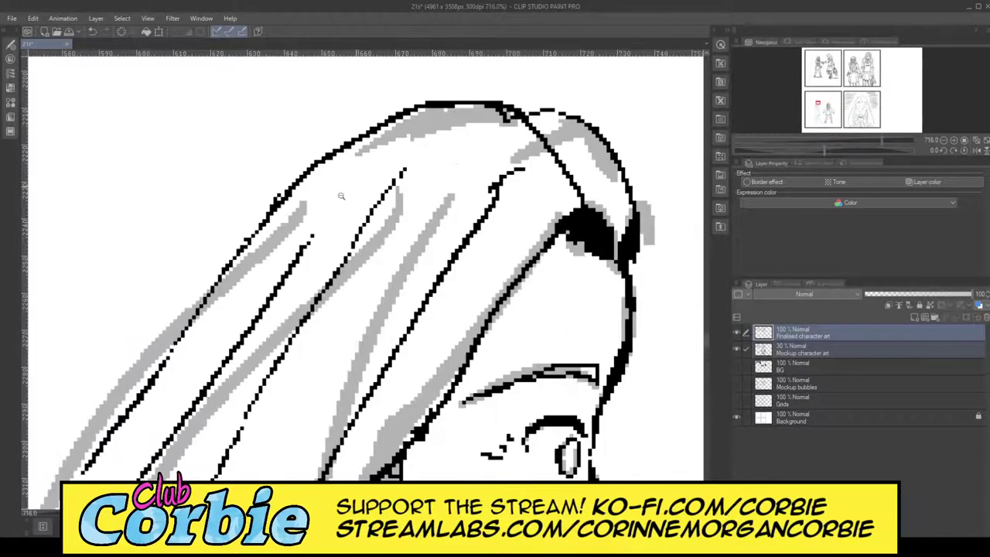
{"action": "scroll", "coordinate": [341, 196], "scroll_direction": "down", "scroll_amount": 3}
{"action": "scroll", "coordinate": [294, 194], "scroll_direction": "up", "scroll_amount": 6}
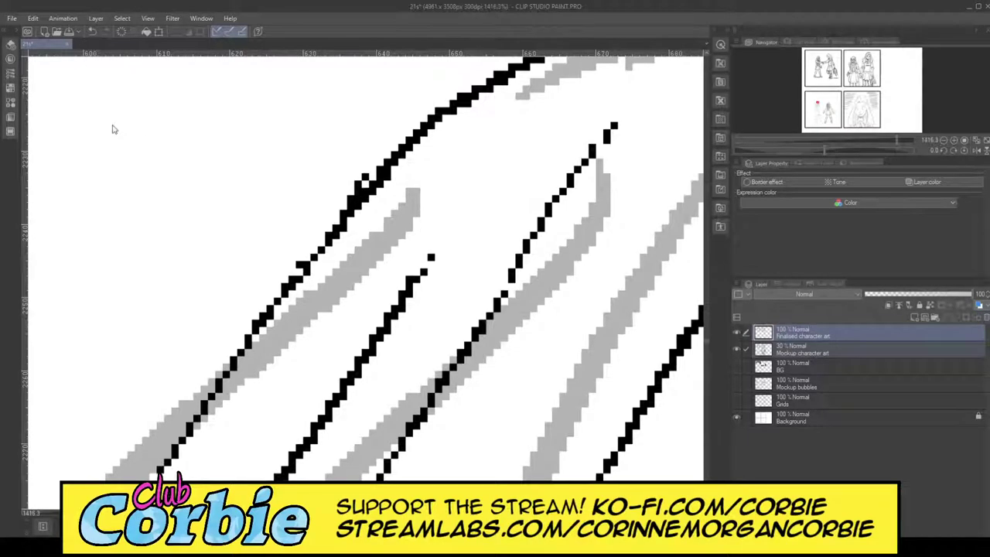
{"action": "left_click", "coordinate": [355, 189]}
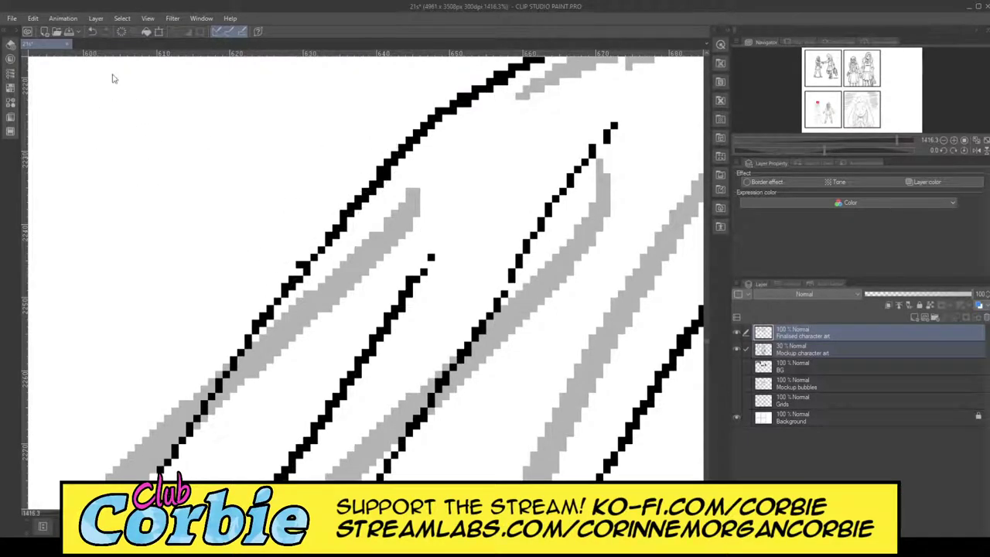
Close the gap in the outer back hair outline and connect the upper and lower parts of the adjacent inner strand.
{"action": "scroll", "coordinate": [402, 168], "scroll_direction": "down", "scroll_amount": 10}
{"action": "scroll", "coordinate": [442, 233], "scroll_direction": "up", "scroll_amount": 2}
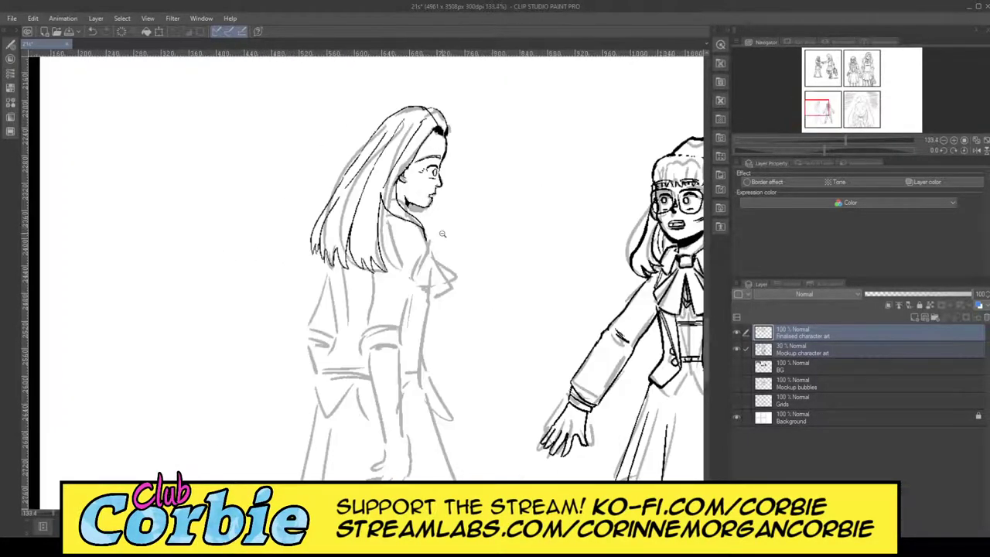
{"action": "scroll", "coordinate": [436, 223], "scroll_direction": "down", "scroll_amount": 3}
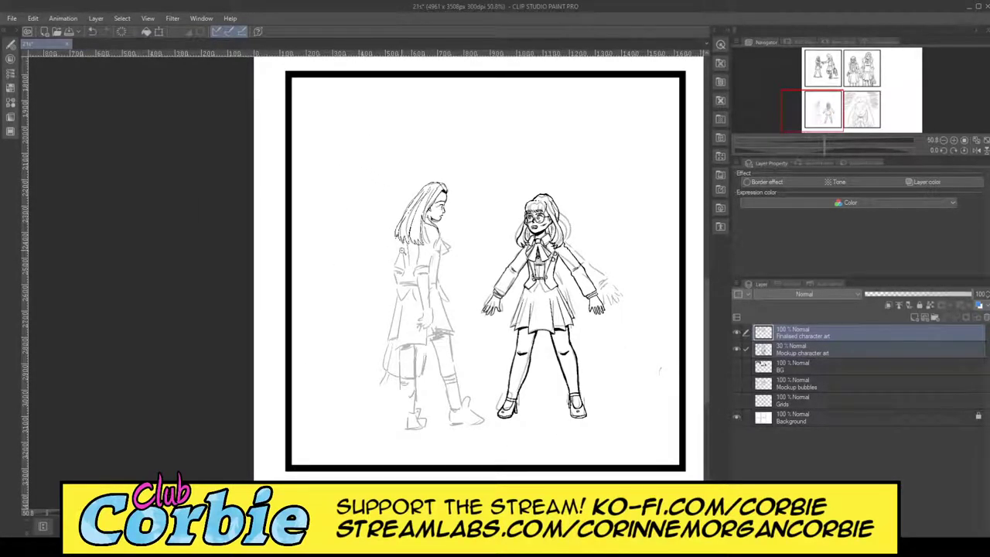
{"action": "scroll", "coordinate": [406, 250], "scroll_direction": "up", "scroll_amount": 2}
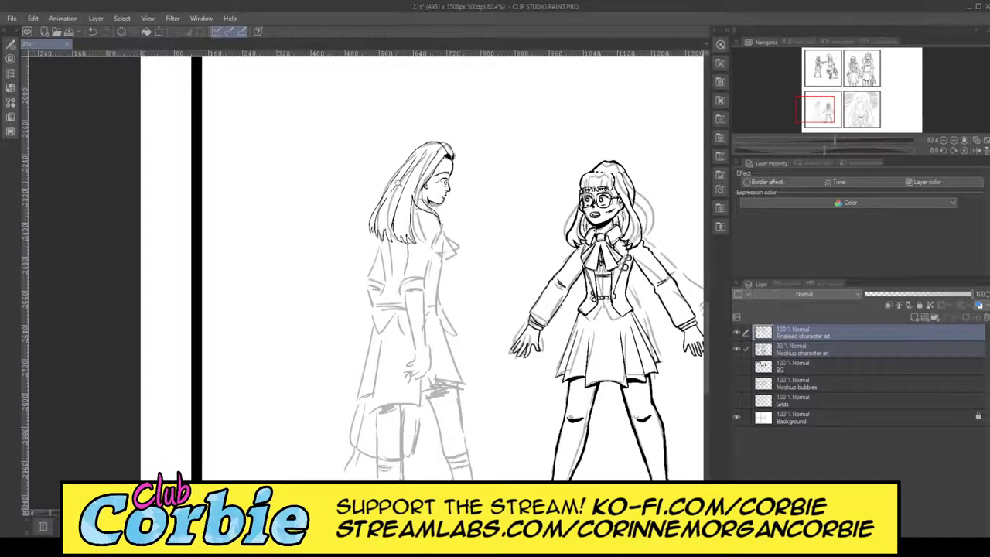
{"action": "scroll", "coordinate": [396, 183], "scroll_direction": "up", "scroll_amount": 5}
{"action": "scroll", "coordinate": [382, 183], "scroll_direction": "up", "scroll_amount": 4}
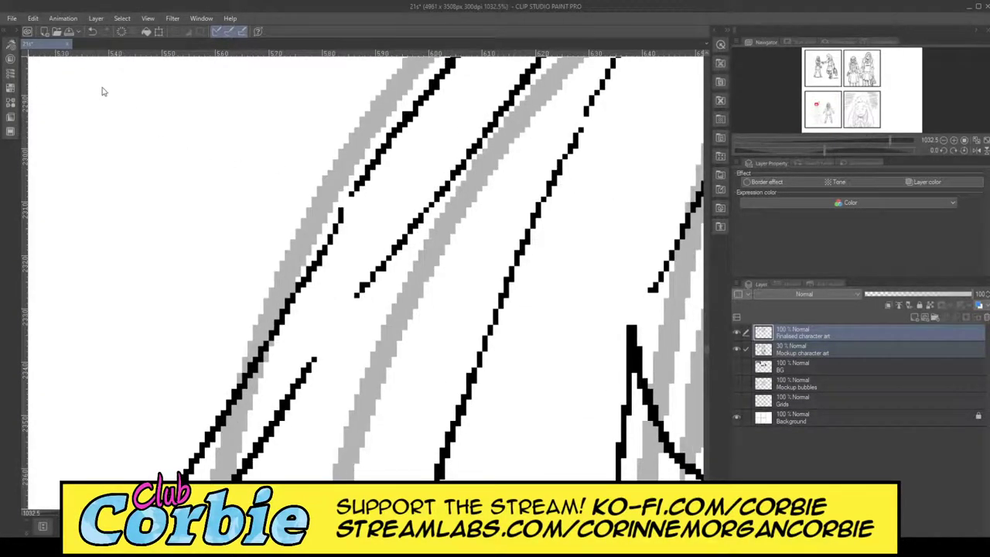
{"action": "left_click_drag", "start_coordinate": [338, 227], "coordinate": [361, 188]}
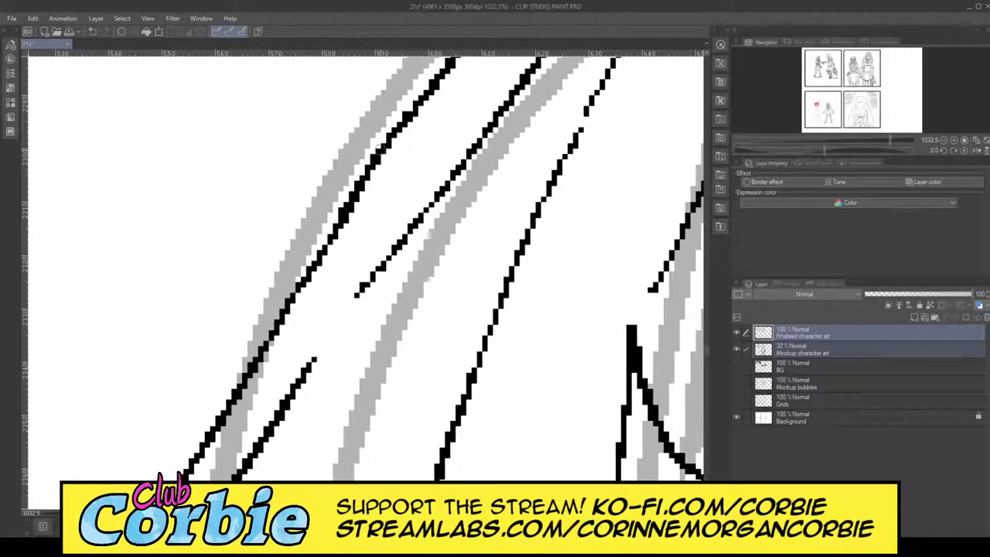
{"action": "mouse_move", "coordinate": [325, 345]}
{"action": "left_mouse_down"}
{"action": "mouse_move", "coordinate": [373, 271]}
{"action": "mouse_move", "coordinate": [365, 276]}
{"action": "left_mouse_up"}
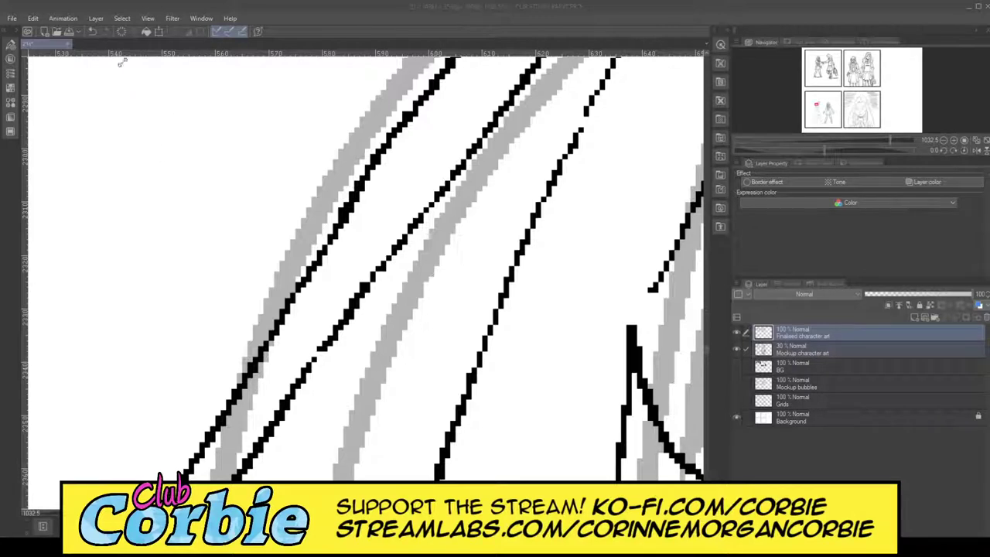
Erase the protruding tip where the hair's front edge meets the collar line behind the neck.
{"action": "scroll", "coordinate": [294, 128], "scroll_direction": "down", "scroll_amount": 10}
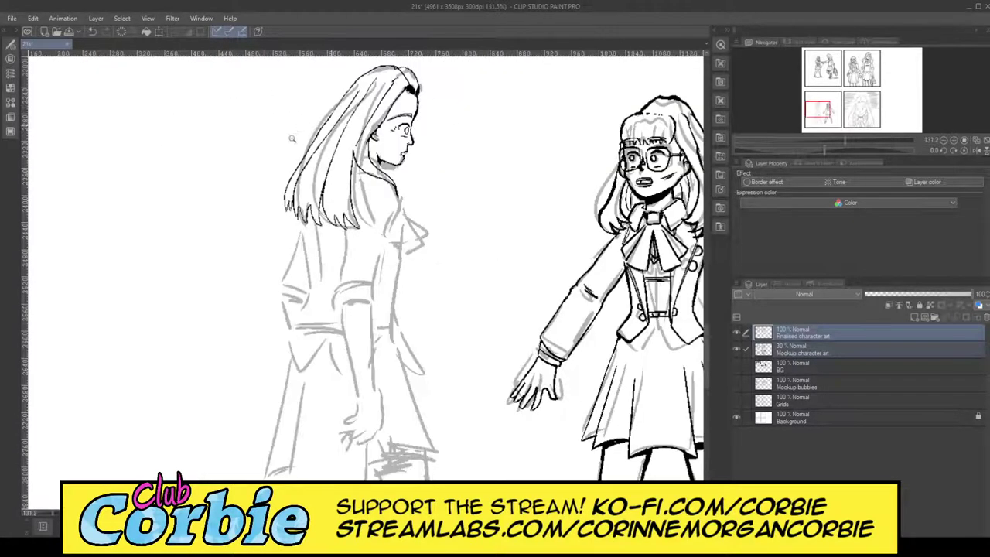
{"action": "scroll", "coordinate": [292, 138], "scroll_direction": "down", "scroll_amount": 5}
{"action": "scroll", "coordinate": [308, 116], "scroll_direction": "up", "scroll_amount": 4}
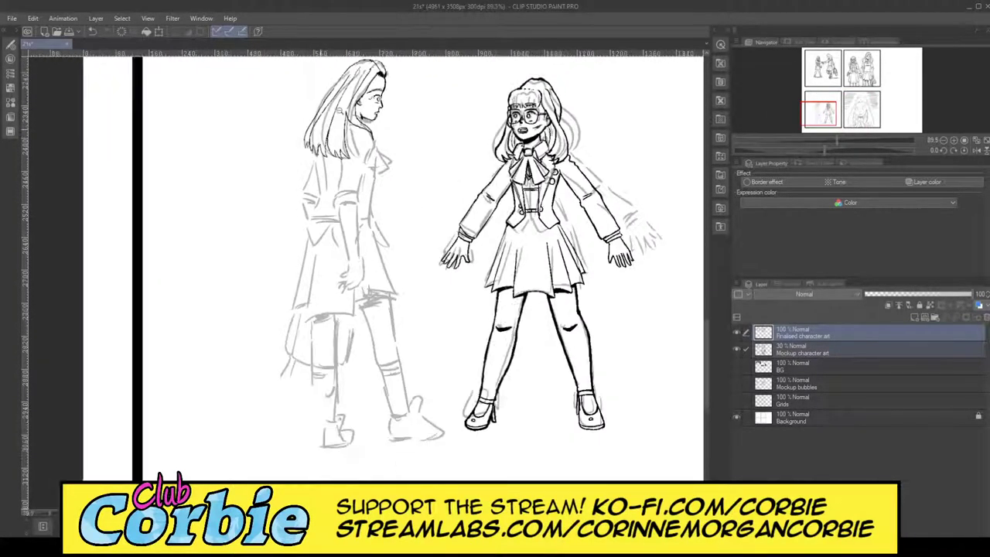
{"action": "scroll", "coordinate": [310, 133], "scroll_direction": "up", "scroll_amount": 3}
{"action": "scroll", "coordinate": [343, 147], "scroll_direction": "down", "scroll_amount": 2}
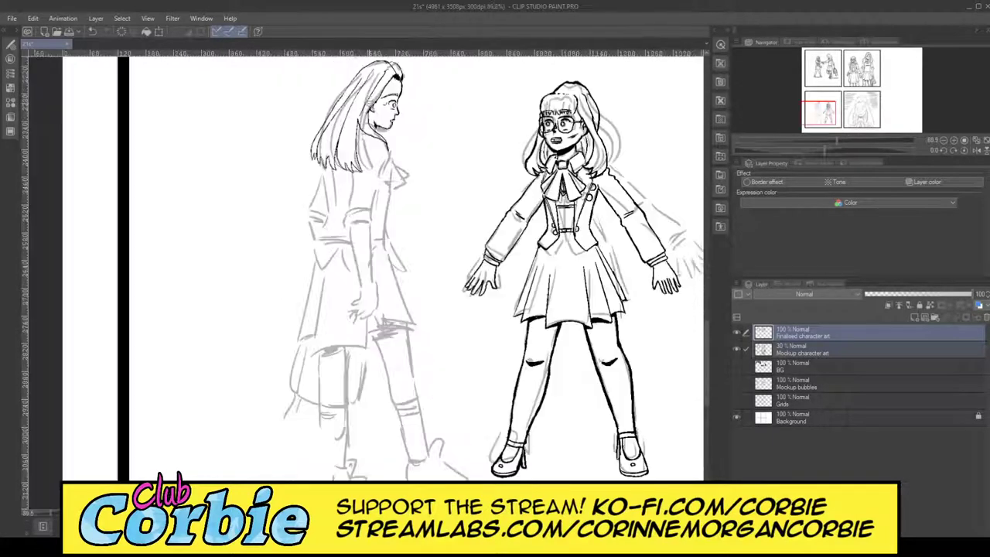
{"action": "scroll", "coordinate": [369, 103], "scroll_direction": "up", "scroll_amount": 9}
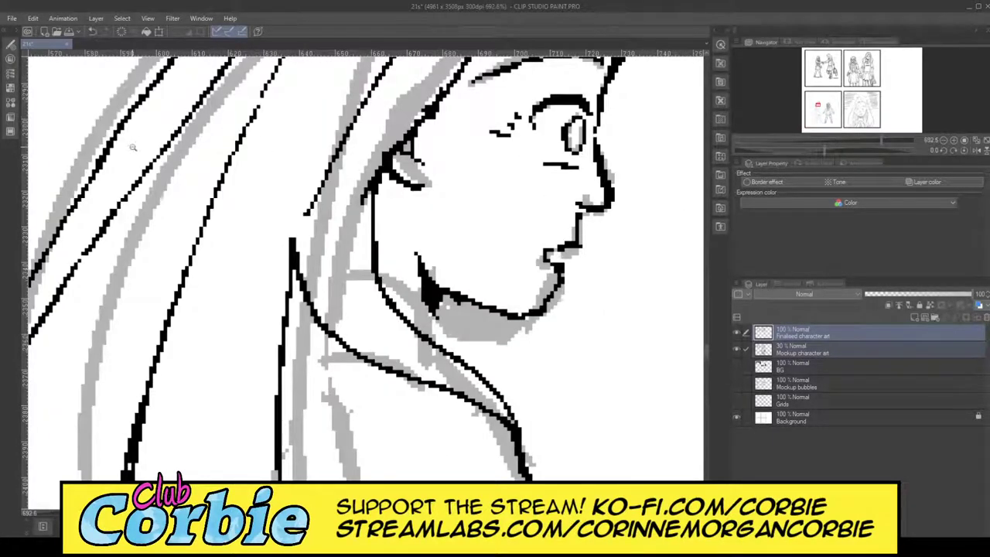
{"action": "key", "text": "e"}
{"action": "left_click_drag", "start_coordinate": [292, 230], "coordinate": [271, 288]}
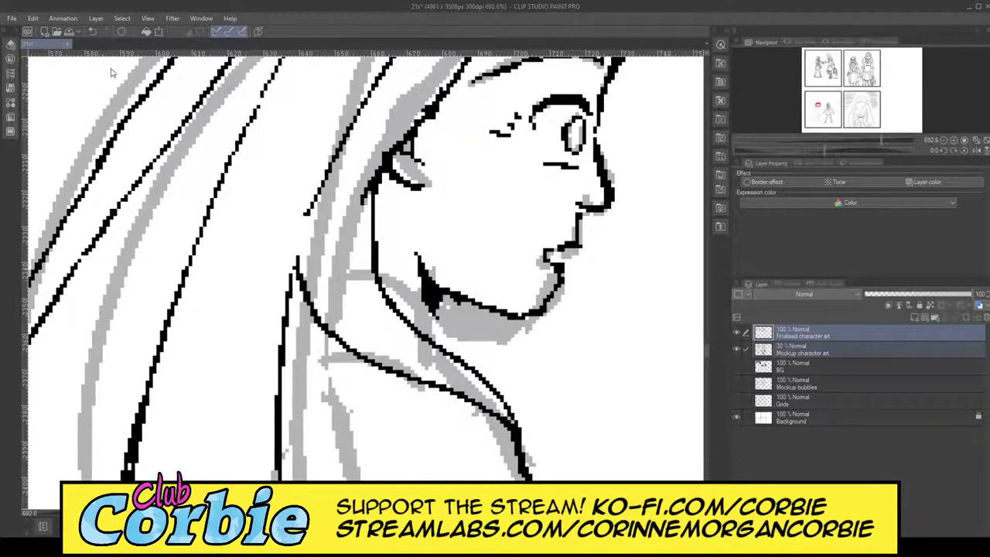
Replace the hooked top of the hair strand nearest the parting with a smooth curve running toward the parting line.
{"action": "left_click_drag", "start_coordinate": [358, 146], "coordinate": [313, 149]}
{"action": "left_click_drag", "start_coordinate": [348, 97], "coordinate": [387, 95]}
{"action": "scroll", "coordinate": [463, 85], "scroll_direction": "up", "scroll_amount": 4}
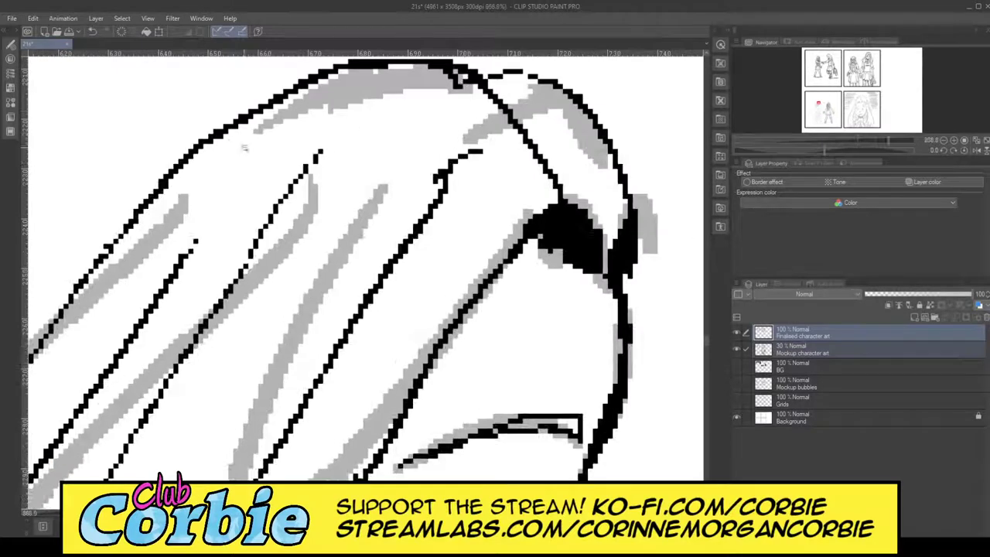
{"action": "mouse_move", "coordinate": [420, 150]}
{"action": "left_mouse_down"}
{"action": "mouse_move", "coordinate": [438, 160]}
{"action": "mouse_move", "coordinate": [421, 163]}
{"action": "mouse_move", "coordinate": [498, 138]}
{"action": "left_mouse_up"}
{"action": "left_click_drag", "start_coordinate": [459, 164], "coordinate": [496, 137]}
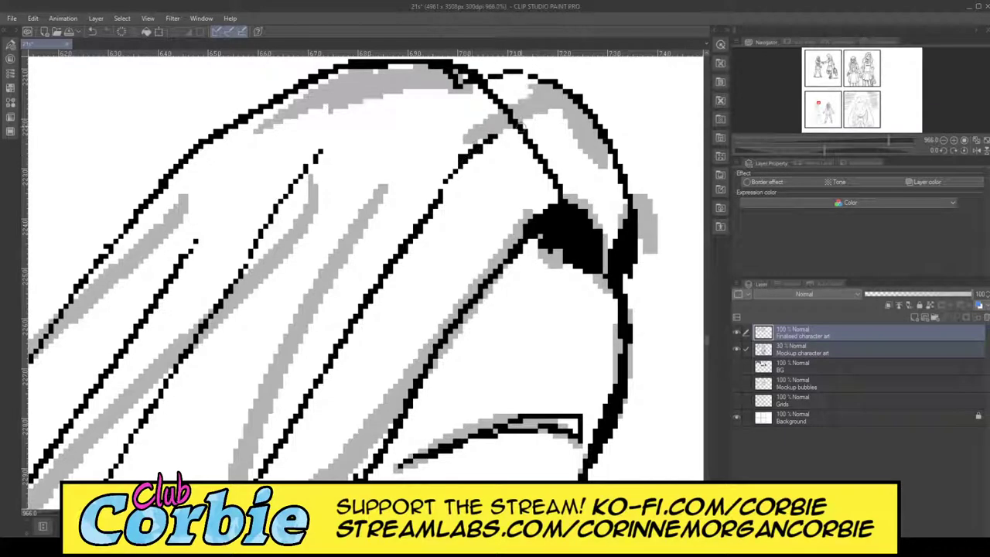
{"action": "left_click_drag", "start_coordinate": [591, 147], "coordinate": [552, 135]}
Ink the outline of the profile girl's rolled-up sleeve cuff at the elbow, with curved upper and lower edges and closed sides.
{"action": "scroll", "coordinate": [400, 116], "scroll_direction": "down", "scroll_amount": 12}
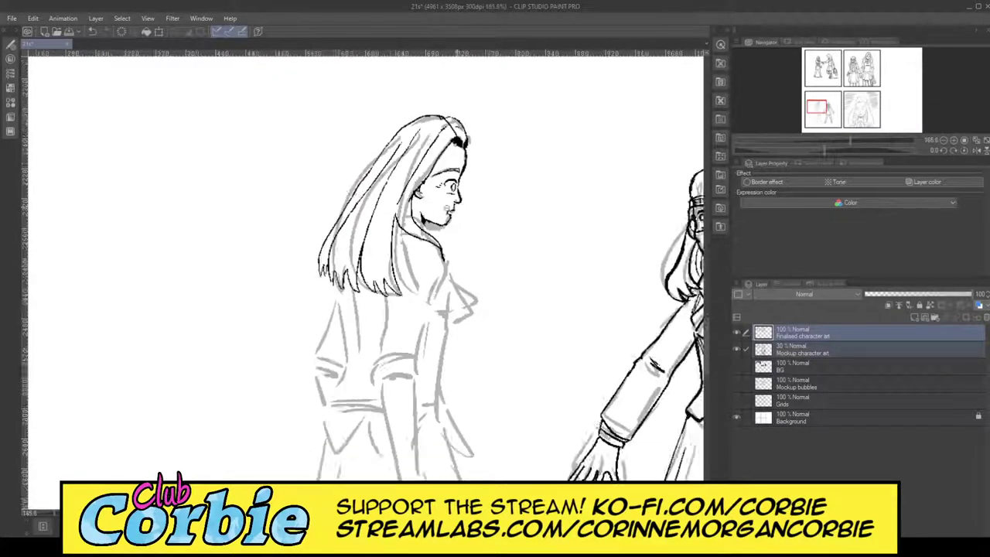
{"action": "scroll", "coordinate": [452, 201], "scroll_direction": "down", "scroll_amount": 3}
{"action": "scroll", "coordinate": [421, 326], "scroll_direction": "up", "scroll_amount": 3}
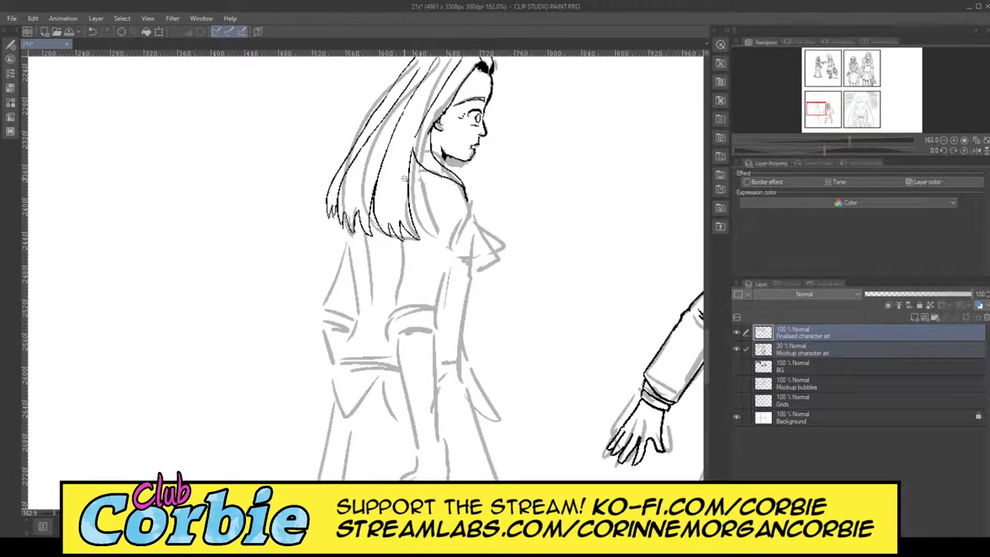
{"action": "scroll", "coordinate": [410, 342], "scroll_direction": "up", "scroll_amount": 2}
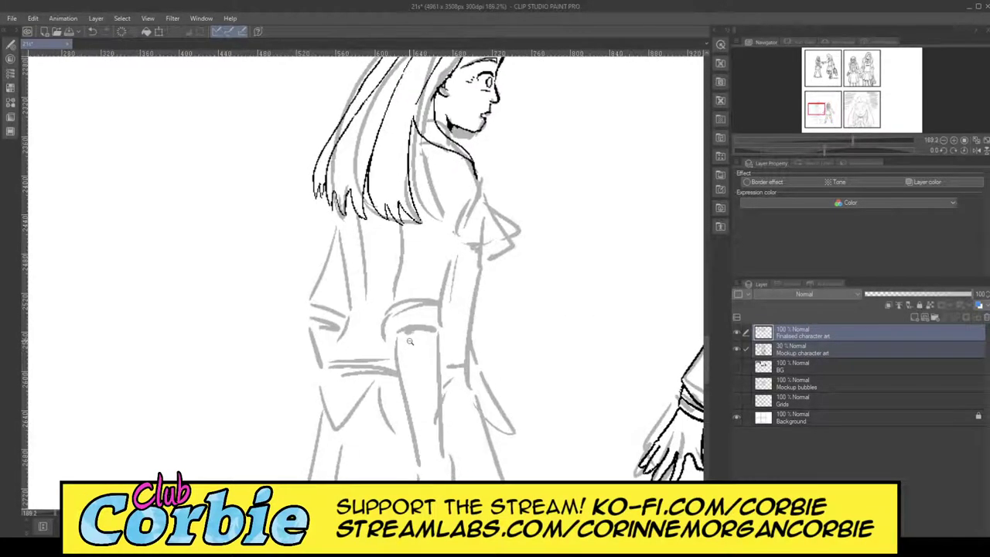
{"action": "scroll", "coordinate": [419, 336], "scroll_direction": "up", "scroll_amount": 5}
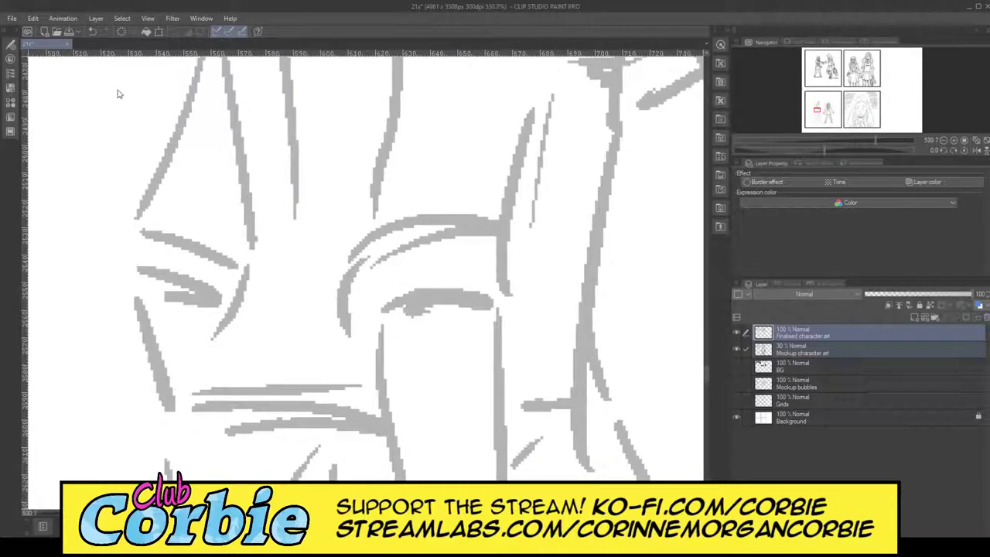
{"action": "mouse_move", "coordinate": [373, 324]}
{"action": "left_mouse_down"}
{"action": "mouse_move", "coordinate": [481, 294]}
{"action": "mouse_move", "coordinate": [461, 294]}
{"action": "mouse_move", "coordinate": [504, 312]}
{"action": "left_mouse_up"}
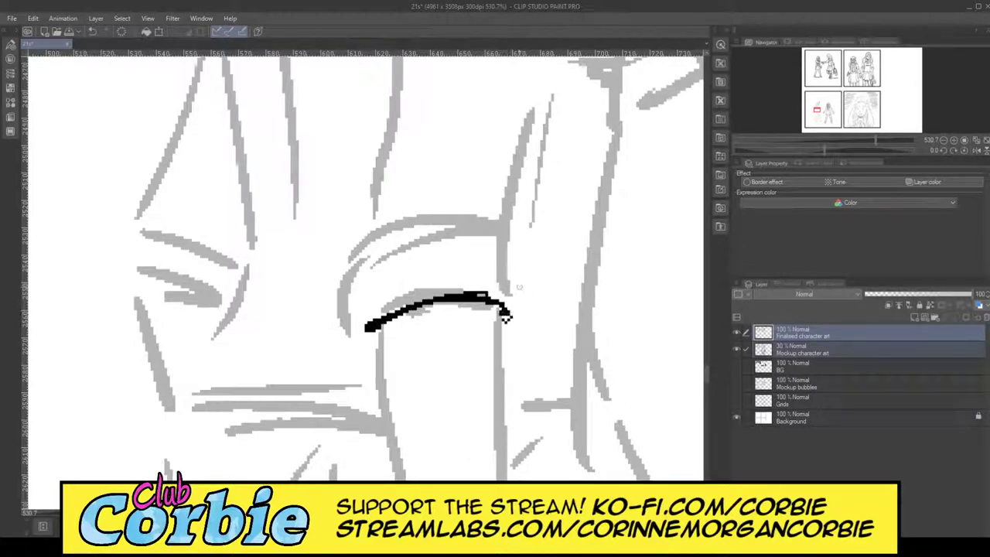
{"action": "mouse_move", "coordinate": [511, 242]}
{"action": "left_mouse_down"}
{"action": "mouse_move", "coordinate": [511, 305]}
{"action": "mouse_move", "coordinate": [511, 228]}
{"action": "left_mouse_up"}
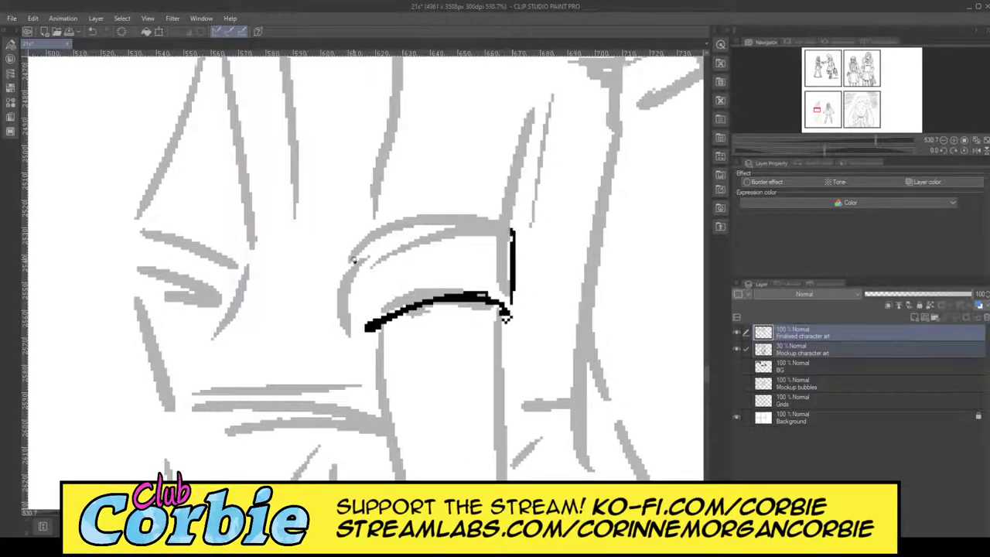
{"action": "left_click_drag", "start_coordinate": [352, 261], "coordinate": [499, 227]}
{"action": "mouse_move", "coordinate": [348, 266]}
{"action": "left_mouse_down"}
{"action": "mouse_move", "coordinate": [365, 329]}
{"action": "mouse_move", "coordinate": [351, 254]}
{"action": "left_mouse_up"}
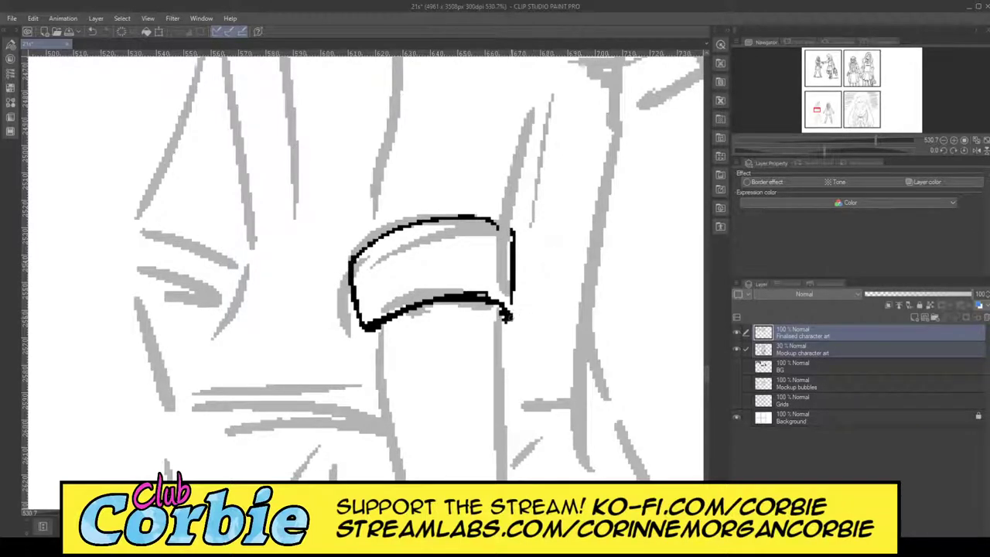
{"action": "mouse_move", "coordinate": [506, 315]}
{"action": "left_mouse_down"}
{"action": "mouse_move", "coordinate": [516, 243]}
{"action": "mouse_move", "coordinate": [505, 224]}
{"action": "mouse_move", "coordinate": [470, 218]}
{"action": "mouse_move", "coordinate": [388, 258]}
{"action": "left_mouse_up"}
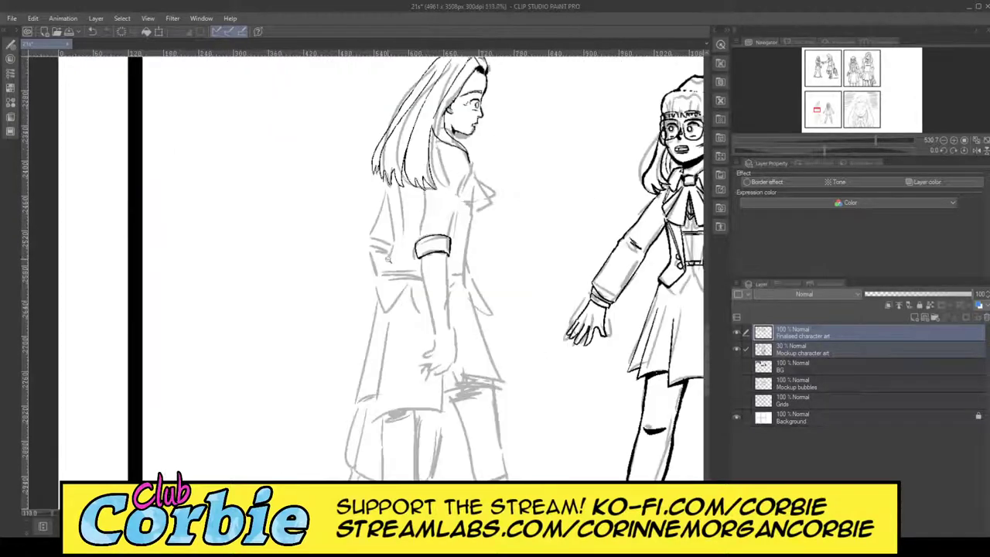
Examine the third panel against the other panels on the page, and look over the profile girl's inked head and cuff.
{"action": "left_click_drag", "start_coordinate": [424, 290], "coordinate": [384, 291]}
{"action": "scroll", "coordinate": [460, 228], "scroll_direction": "up", "scroll_amount": 2}
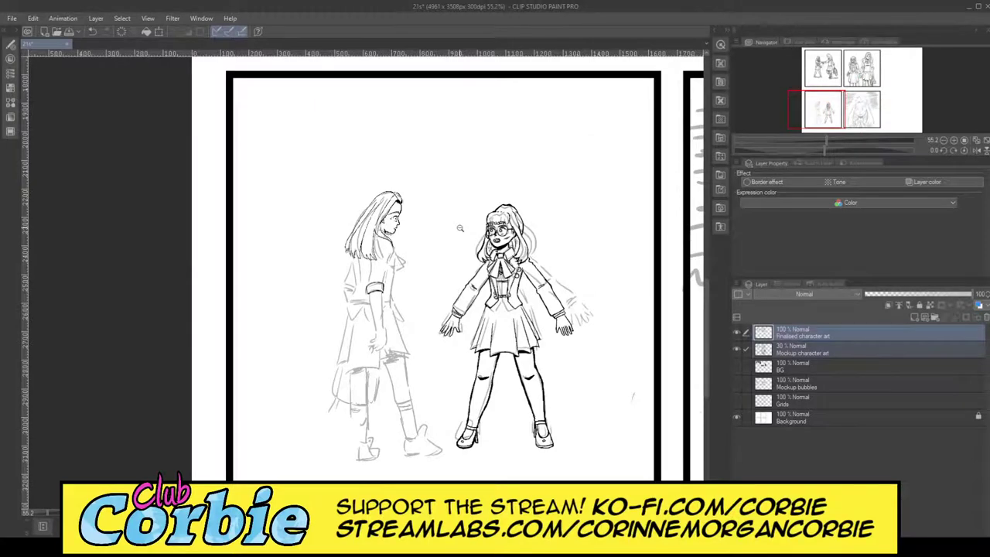
{"action": "scroll", "coordinate": [385, 186], "scroll_direction": "down", "scroll_amount": 4}
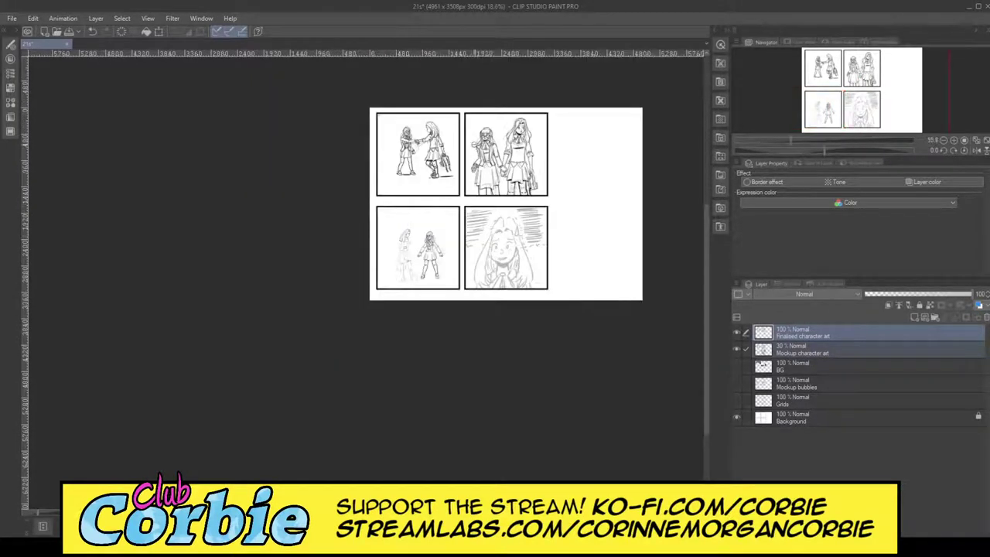
{"action": "scroll", "coordinate": [475, 146], "scroll_direction": "up", "scroll_amount": 2}
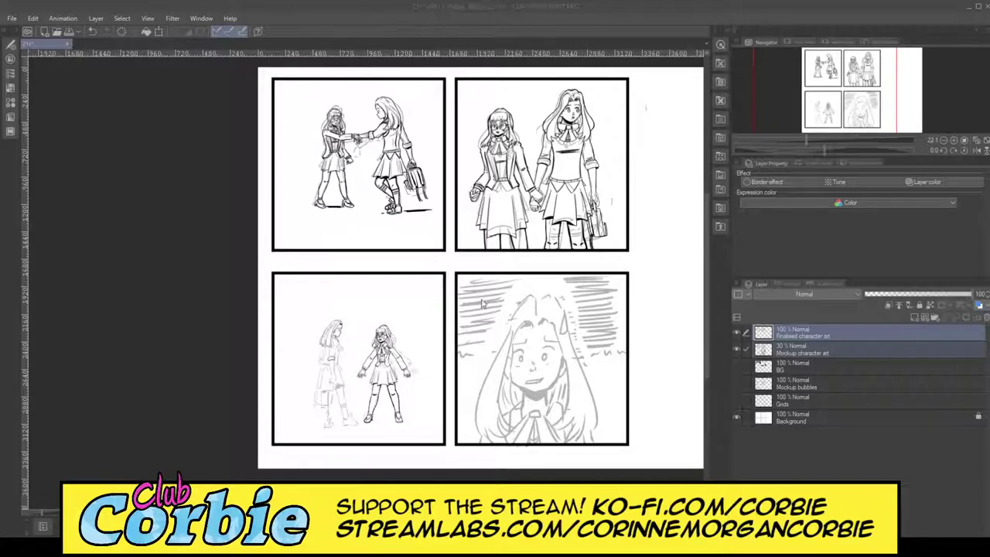
{"action": "left_click", "coordinate": [495, 264]}
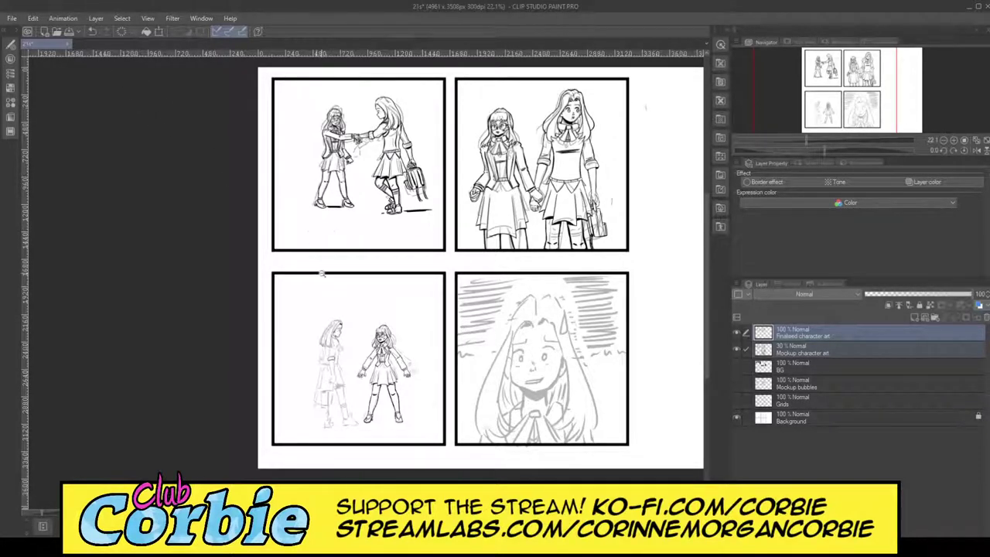
{"action": "left_click_drag", "start_coordinate": [308, 428], "coordinate": [345, 404]}
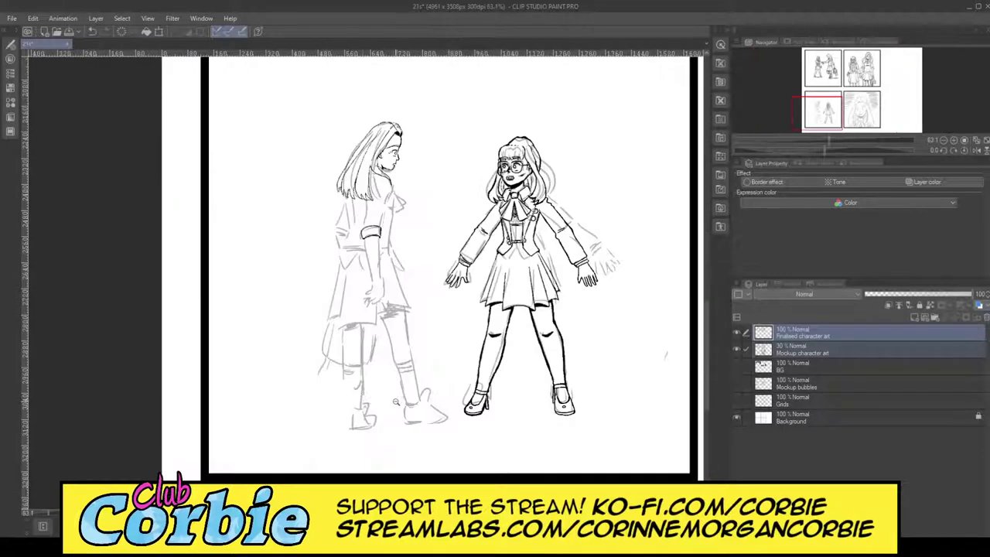
{"action": "left_click", "coordinate": [387, 140]}
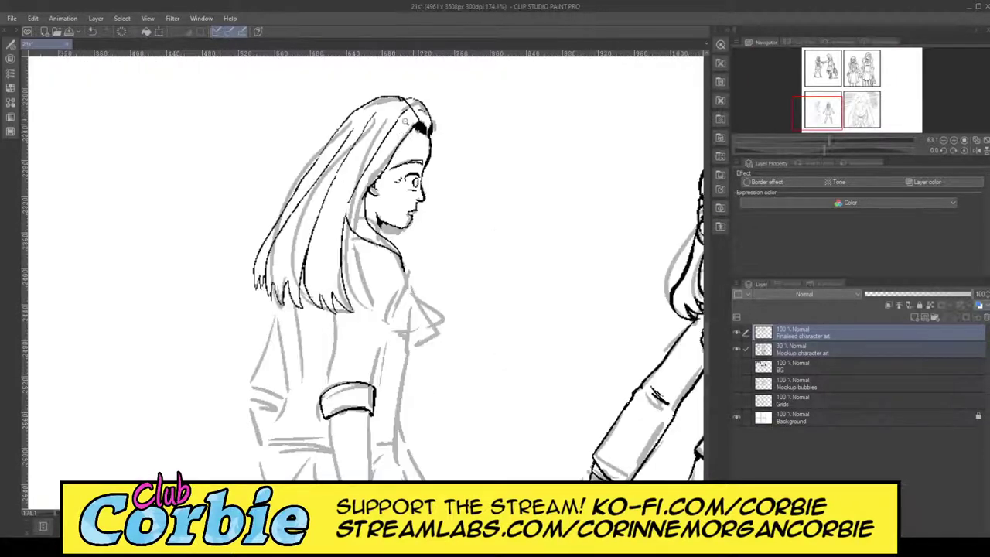
{"action": "left_click_drag", "start_coordinate": [375, 170], "coordinate": [330, 185]}
{"action": "mouse_move", "coordinate": [397, 186]}
{"action": "left_mouse_down"}
{"action": "mouse_move", "coordinate": [415, 172]}
{"action": "mouse_move", "coordinate": [412, 190]}
{"action": "left_mouse_up"}
{"action": "left_click_drag", "start_coordinate": [306, 179], "coordinate": [336, 178]}
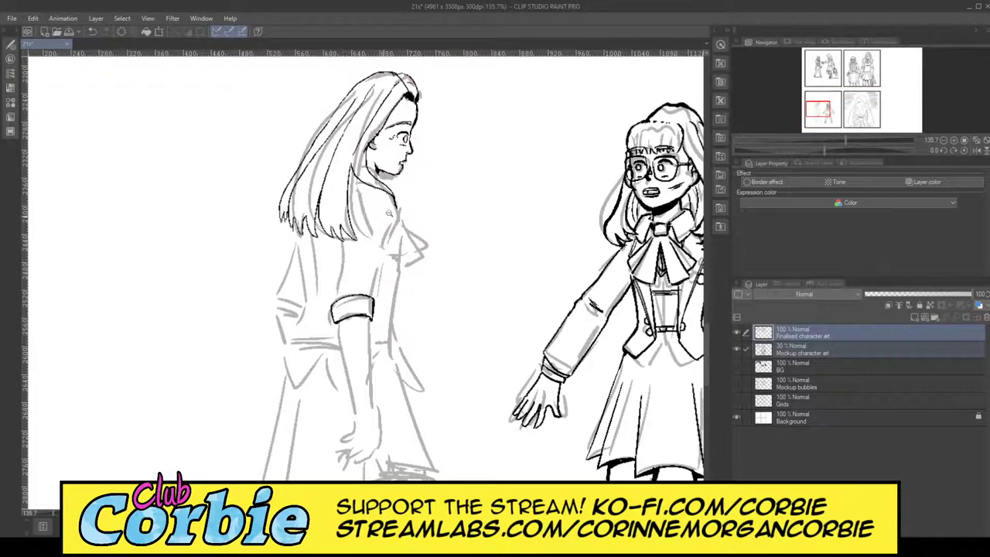
Ink the back edge of the profile girl's upper sleeve from the hair tips down to the cuff using overlapping strokes.
{"action": "left_click", "coordinate": [388, 217]}
{"action": "left_click", "coordinate": [310, 313]}
{"action": "left_click", "coordinate": [313, 309]}
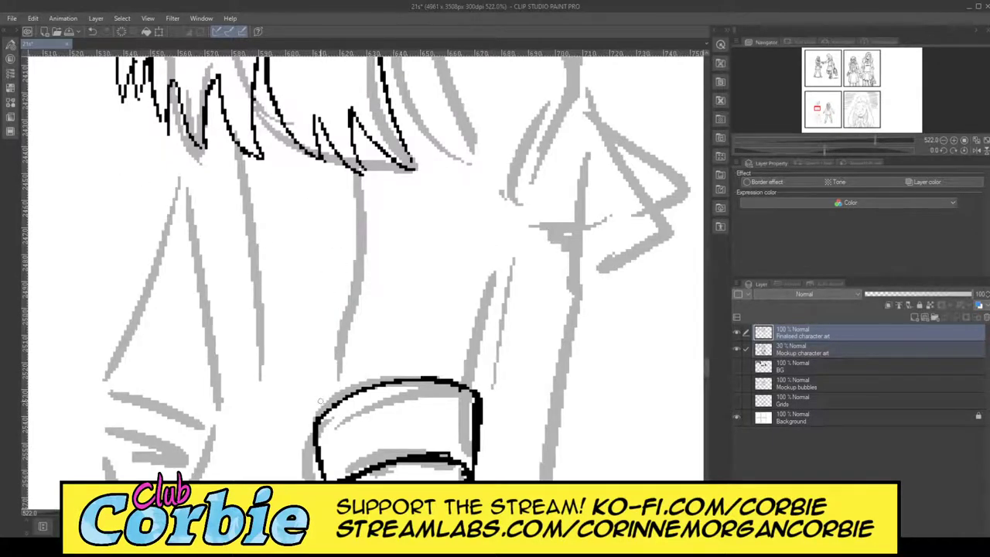
{"action": "mouse_move", "coordinate": [320, 401]}
{"action": "left_mouse_down"}
{"action": "mouse_move", "coordinate": [348, 325]}
{"action": "mouse_move", "coordinate": [344, 186]}
{"action": "mouse_move", "coordinate": [334, 320]}
{"action": "left_mouse_up"}
{"action": "left_click_drag", "start_coordinate": [345, 196], "coordinate": [346, 315]}
{"action": "left_click_drag", "start_coordinate": [344, 244], "coordinate": [335, 328]}
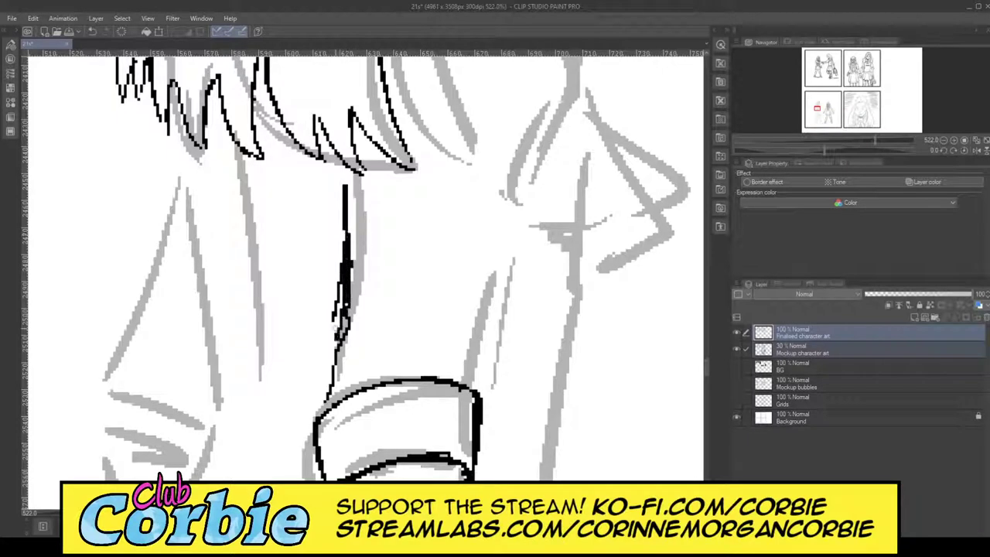
{"action": "left_click_drag", "start_coordinate": [346, 280], "coordinate": [341, 338]}
{"action": "left_click_drag", "start_coordinate": [351, 302], "coordinate": [340, 354]}
{"action": "left_click_drag", "start_coordinate": [315, 378], "coordinate": [310, 399]}
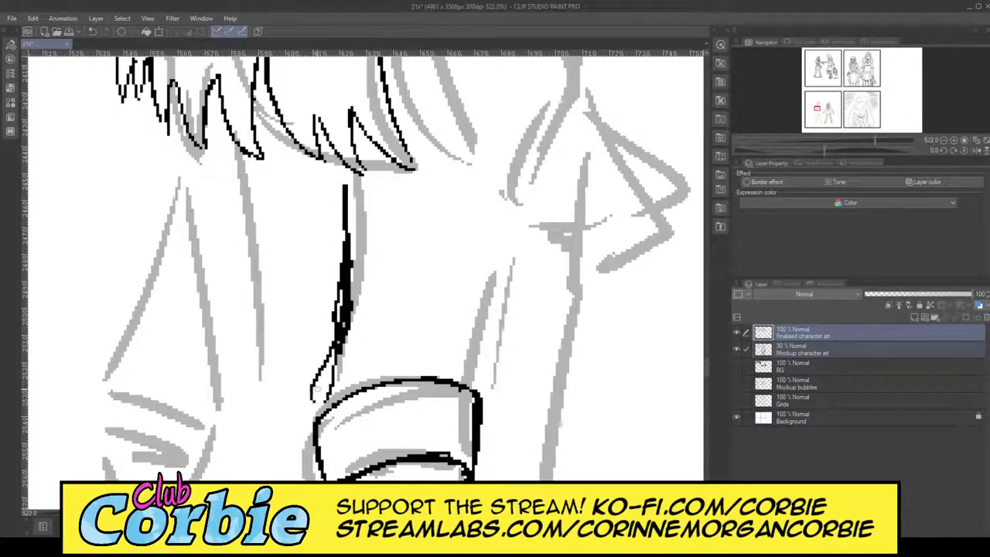
{"action": "mouse_move", "coordinate": [331, 365]}
{"action": "left_mouse_down"}
{"action": "mouse_move", "coordinate": [315, 396]}
{"action": "mouse_move", "coordinate": [320, 417]}
{"action": "left_mouse_up"}
{"action": "left_click_drag", "start_coordinate": [341, 353], "coordinate": [337, 371]}
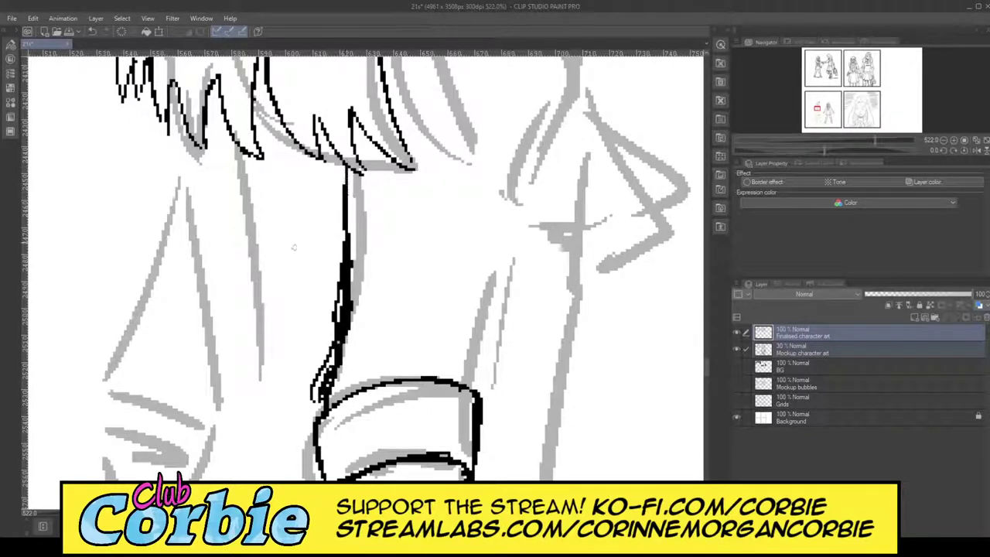
Erase the stray double strokes along the back edge of the upper sleeve and thin the line.
{"action": "key", "text": "e"}
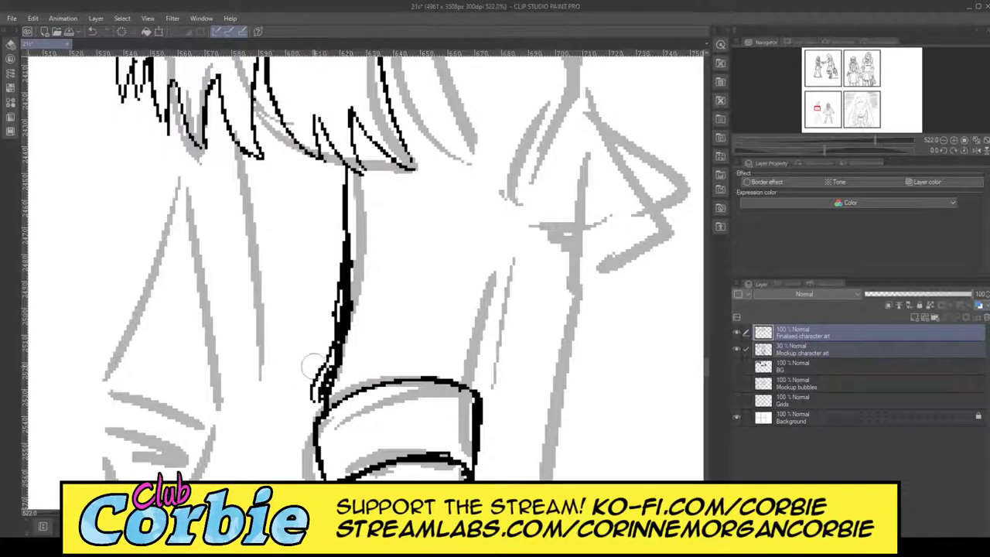
{"action": "mouse_move", "coordinate": [314, 367]}
{"action": "left_mouse_down"}
{"action": "mouse_move", "coordinate": [305, 402]}
{"action": "mouse_move", "coordinate": [331, 266]}
{"action": "mouse_move", "coordinate": [325, 371]}
{"action": "left_mouse_up"}
{"action": "mouse_move", "coordinate": [325, 306]}
{"action": "left_mouse_down"}
{"action": "mouse_move", "coordinate": [335, 287]}
{"action": "mouse_move", "coordinate": [321, 387]}
{"action": "left_mouse_up"}
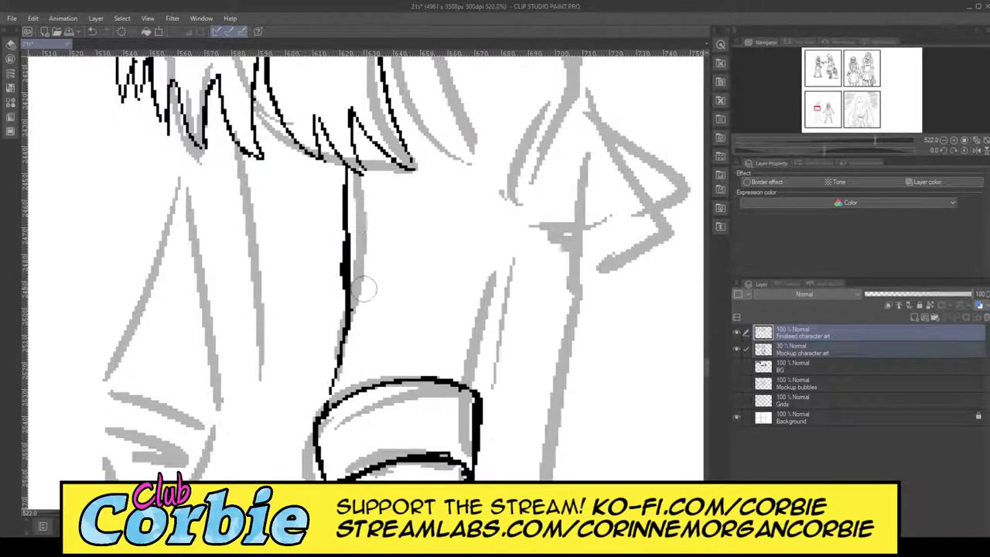
{"action": "left_click_drag", "start_coordinate": [361, 271], "coordinate": [353, 209]}
{"action": "left_click_drag", "start_coordinate": [337, 247], "coordinate": [339, 314]}
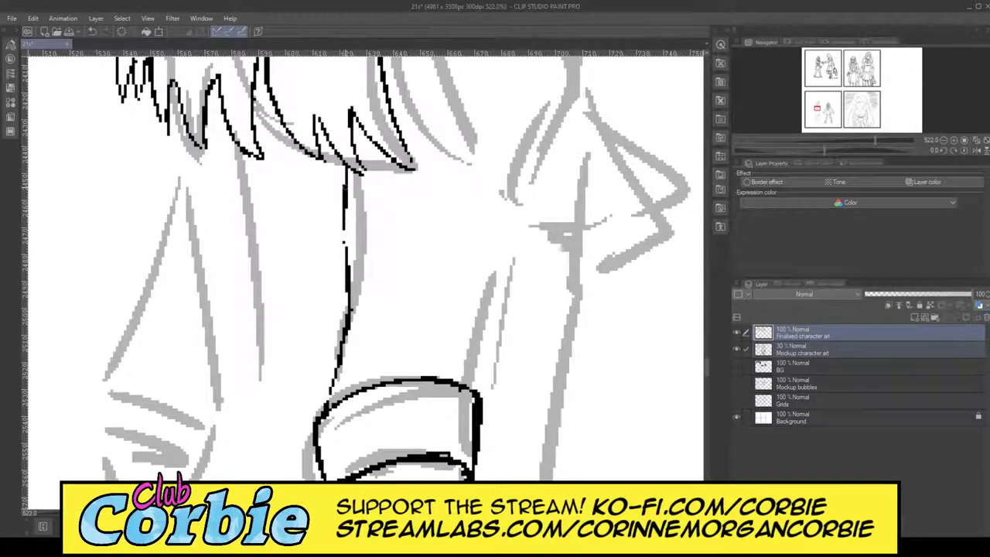
Redraw the sleeve's back edge as a thicker line and add a small fabric fold bulging just above the cuff.
{"action": "mouse_move", "coordinate": [345, 207]}
{"action": "left_mouse_down"}
{"action": "mouse_move", "coordinate": [342, 280]}
{"action": "mouse_move", "coordinate": [348, 266]}
{"action": "left_mouse_up"}
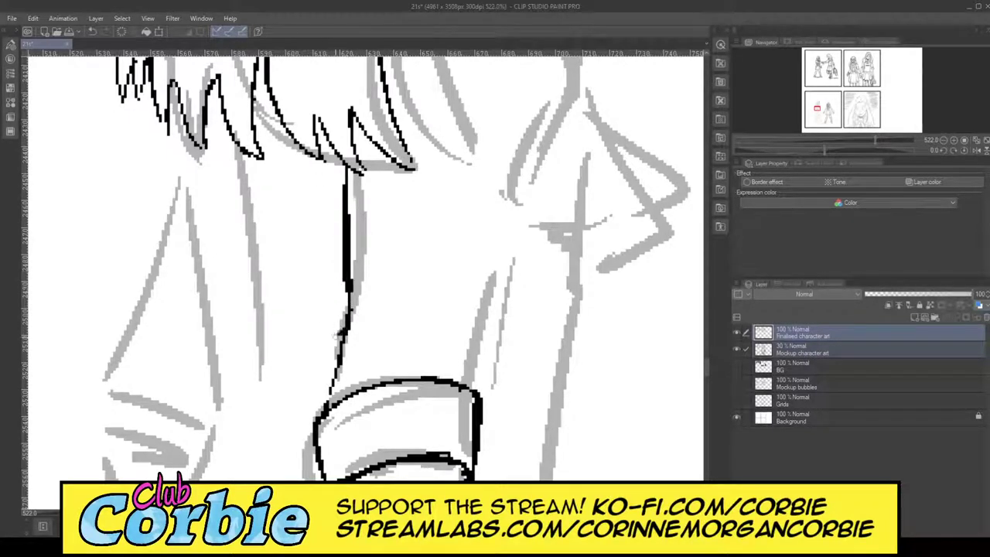
{"action": "left_click_drag", "start_coordinate": [340, 330], "coordinate": [328, 378]}
{"action": "left_click_drag", "start_coordinate": [349, 284], "coordinate": [319, 401]}
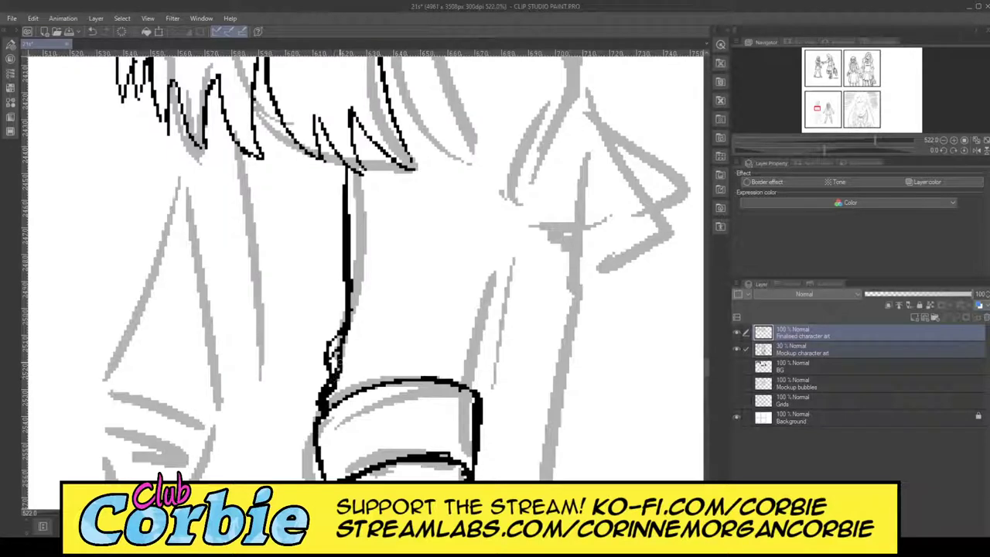
{"action": "left_click_drag", "start_coordinate": [340, 240], "coordinate": [337, 163]}
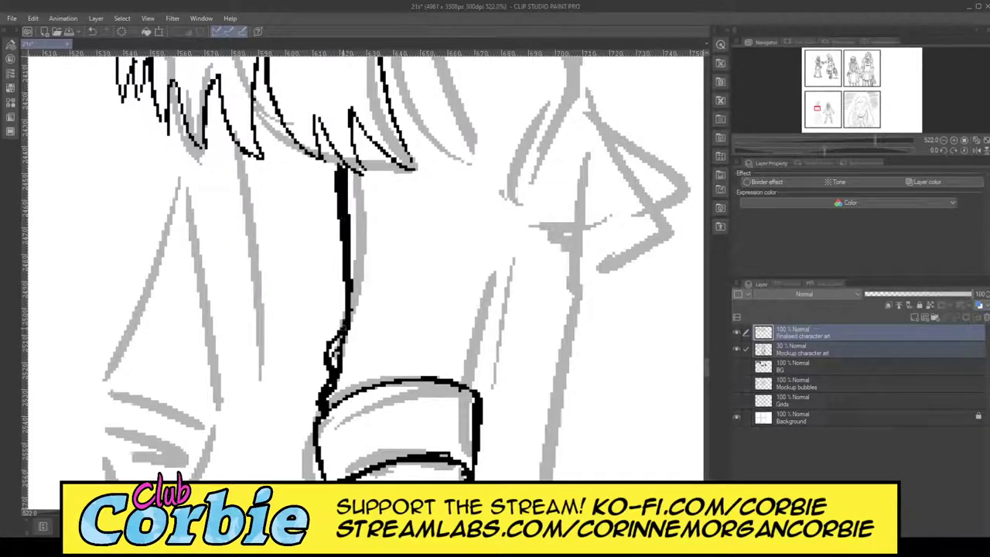
{"action": "left_click_drag", "start_coordinate": [345, 282], "coordinate": [331, 348]}
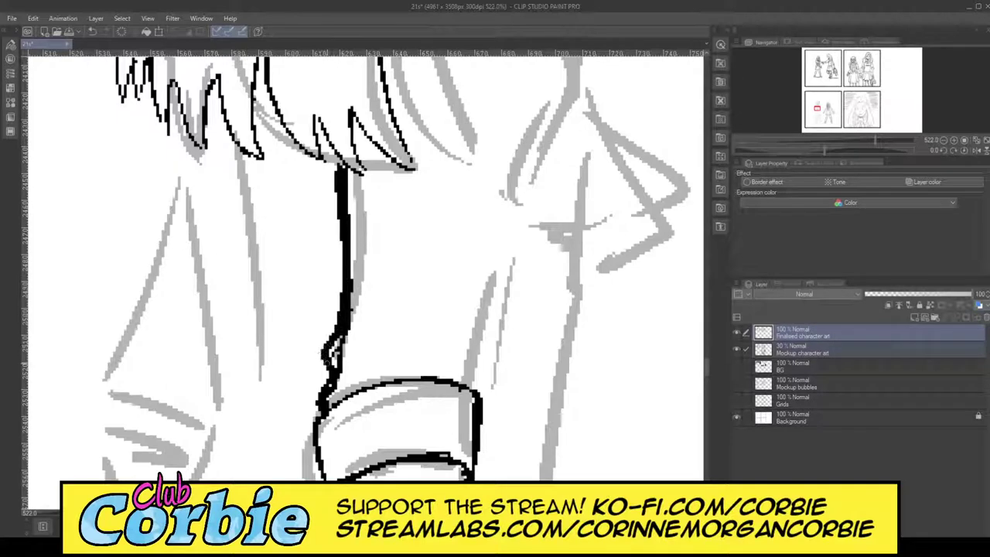
Ink the front edge of the lower part of the upper sleeve down to the cuff and thicken the line.
{"action": "left_click_drag", "start_coordinate": [499, 207], "coordinate": [482, 289]}
{"action": "mouse_move", "coordinate": [505, 208]}
{"action": "left_mouse_down"}
{"action": "mouse_move", "coordinate": [484, 292]}
{"action": "mouse_move", "coordinate": [478, 393]}
{"action": "left_mouse_up"}
{"action": "left_click_drag", "start_coordinate": [490, 314], "coordinate": [482, 357]}
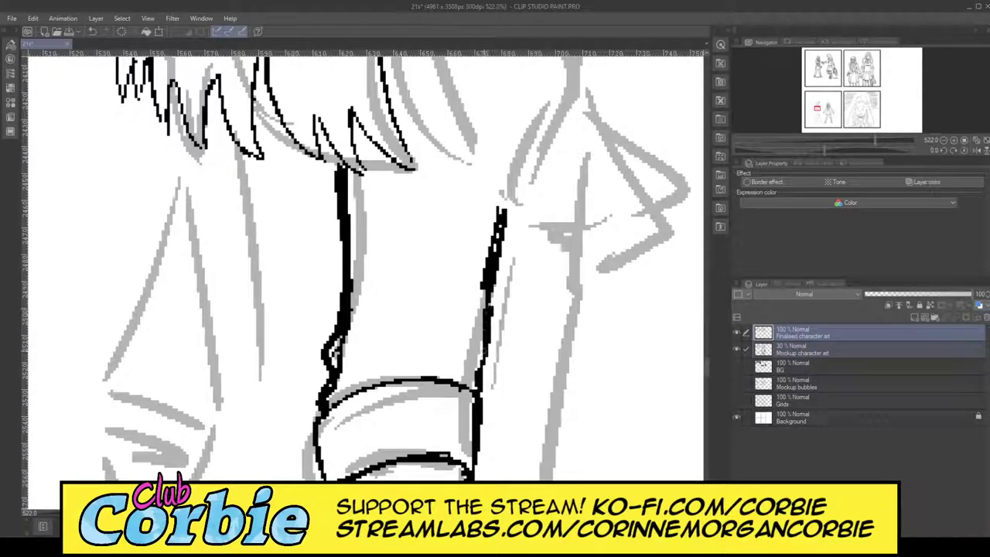
{"action": "left_click_drag", "start_coordinate": [507, 224], "coordinate": [492, 291]}
{"action": "mouse_move", "coordinate": [507, 207]}
{"action": "left_mouse_down"}
{"action": "mouse_move", "coordinate": [482, 267]}
{"action": "mouse_move", "coordinate": [400, 288]}
{"action": "left_mouse_up"}
{"action": "mouse_move", "coordinate": [478, 263]}
{"action": "left_mouse_down"}
{"action": "mouse_move", "coordinate": [503, 243]}
{"action": "mouse_move", "coordinate": [486, 272]}
{"action": "left_mouse_up"}
Extend the sleeve's front edge up over the shoulder to the collar line and thicken it into a continuous contour.
{"action": "scroll", "coordinate": [426, 252], "scroll_direction": "up", "scroll_amount": 6}
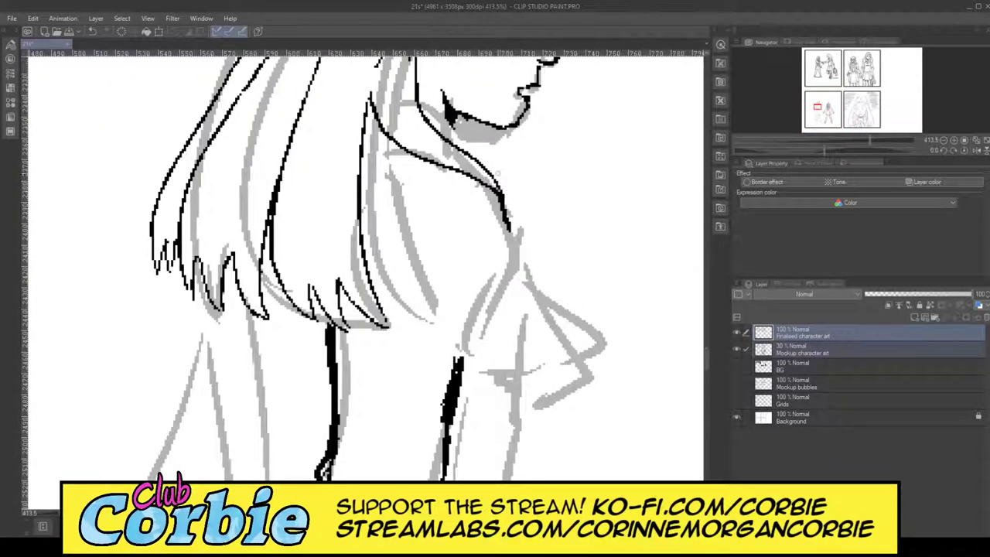
{"action": "mouse_move", "coordinate": [458, 183]}
{"action": "left_mouse_down"}
{"action": "mouse_move", "coordinate": [482, 207]}
{"action": "mouse_move", "coordinate": [483, 224]}
{"action": "mouse_move", "coordinate": [466, 257]}
{"action": "mouse_move", "coordinate": [453, 369]}
{"action": "left_mouse_up"}
{"action": "left_click_drag", "start_coordinate": [467, 278], "coordinate": [456, 337]}
{"action": "left_click_drag", "start_coordinate": [469, 260], "coordinate": [463, 328]}
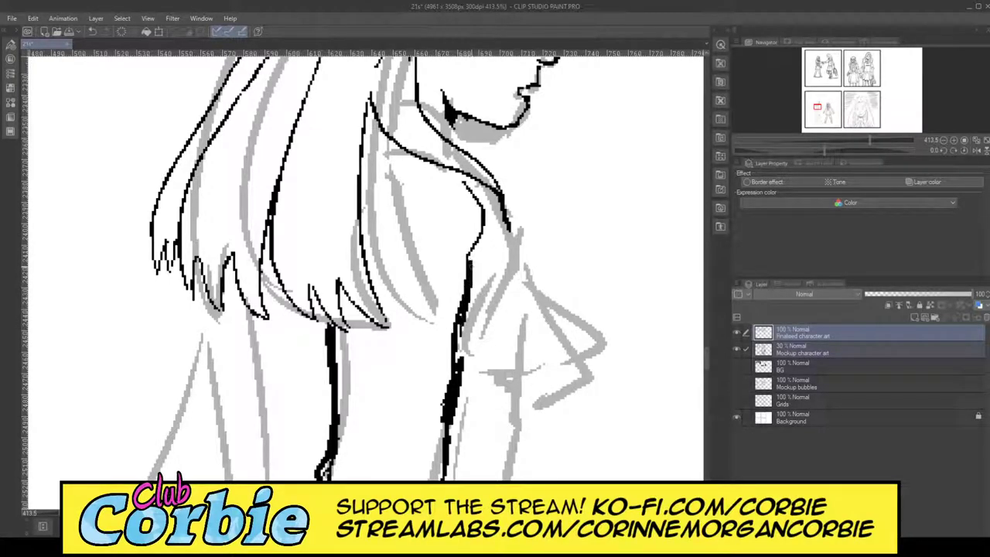
{"action": "left_click_drag", "start_coordinate": [468, 264], "coordinate": [490, 221]}
{"action": "mouse_move", "coordinate": [462, 175]}
{"action": "left_mouse_down"}
{"action": "mouse_move", "coordinate": [485, 210]}
{"action": "mouse_move", "coordinate": [480, 232]}
{"action": "left_mouse_up"}
{"action": "left_click_drag", "start_coordinate": [461, 310], "coordinate": [462, 359]}
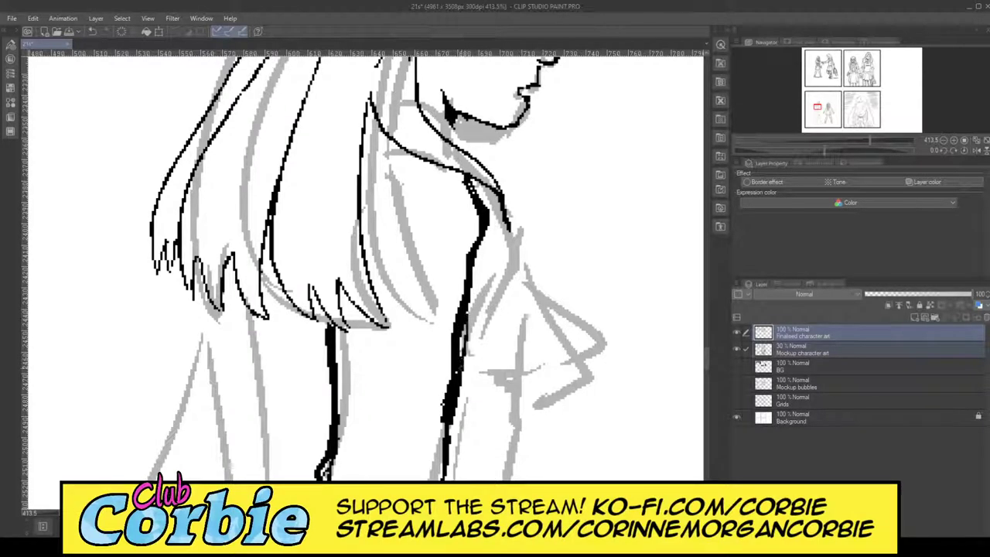
Ink two short shoulder lines joining the collar line to the front edge of the hair.
{"action": "left_click_drag", "start_coordinate": [379, 164], "coordinate": [362, 175]}
{"action": "left_click_drag", "start_coordinate": [392, 137], "coordinate": [363, 158]}
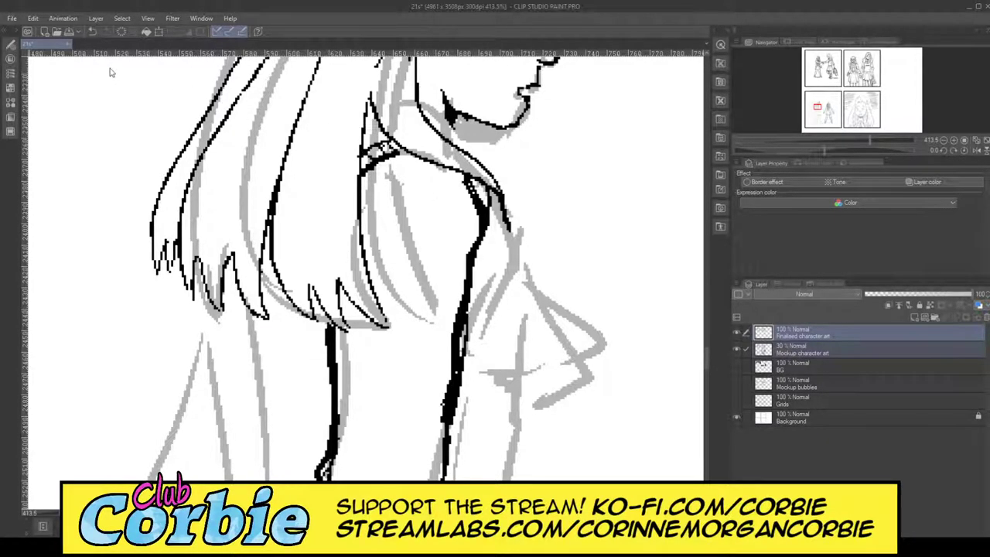
{"action": "left_click_drag", "start_coordinate": [323, 230], "coordinate": [193, 231]}
Erase the extra strokes inside the sleeve fold above the cuff, leaving only its outer contour.
{"action": "scroll", "coordinate": [425, 255], "scroll_direction": "up", "scroll_amount": 3}
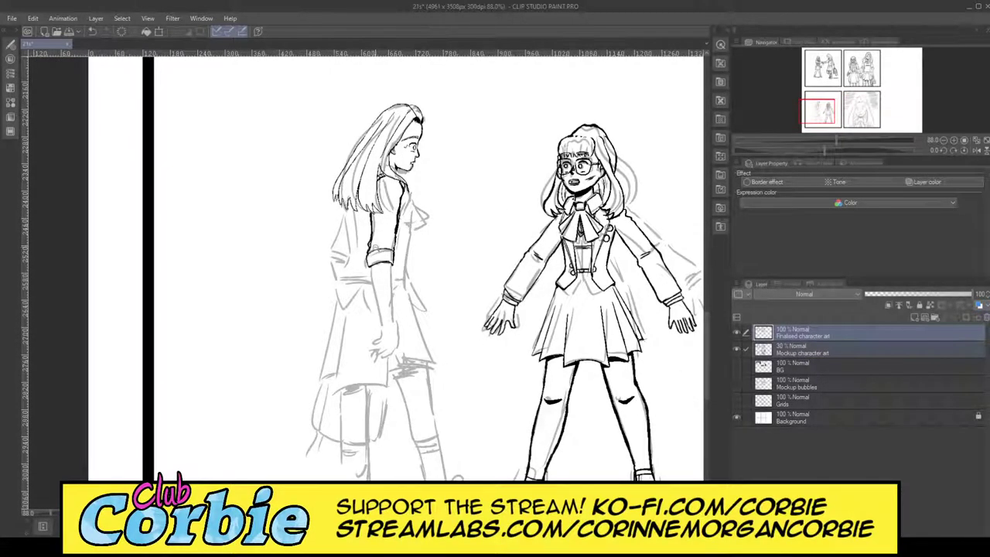
{"action": "scroll", "coordinate": [390, 232], "scroll_direction": "up", "scroll_amount": 3}
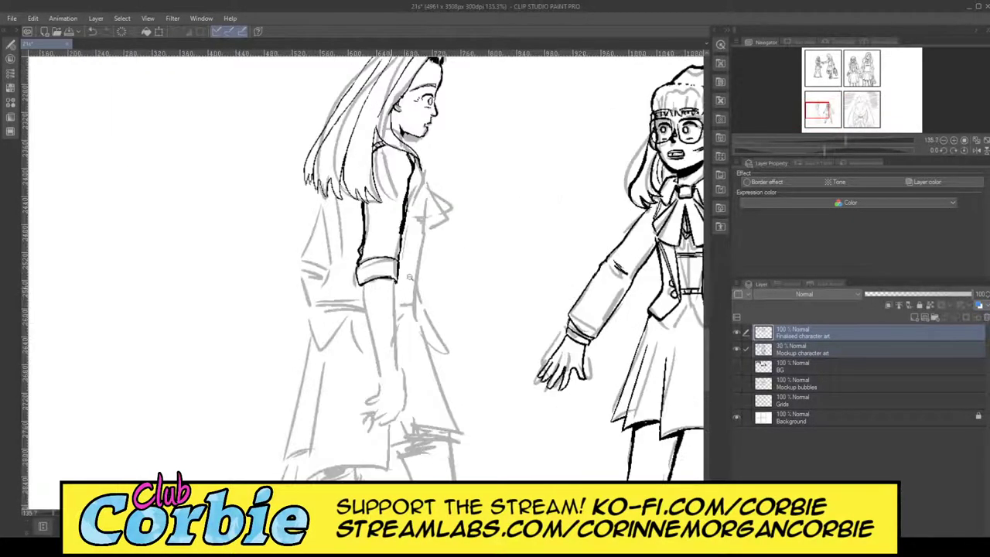
{"action": "scroll", "coordinate": [409, 276], "scroll_direction": "up", "scroll_amount": 3}
{"action": "scroll", "coordinate": [363, 246], "scroll_direction": "up", "scroll_amount": 2}
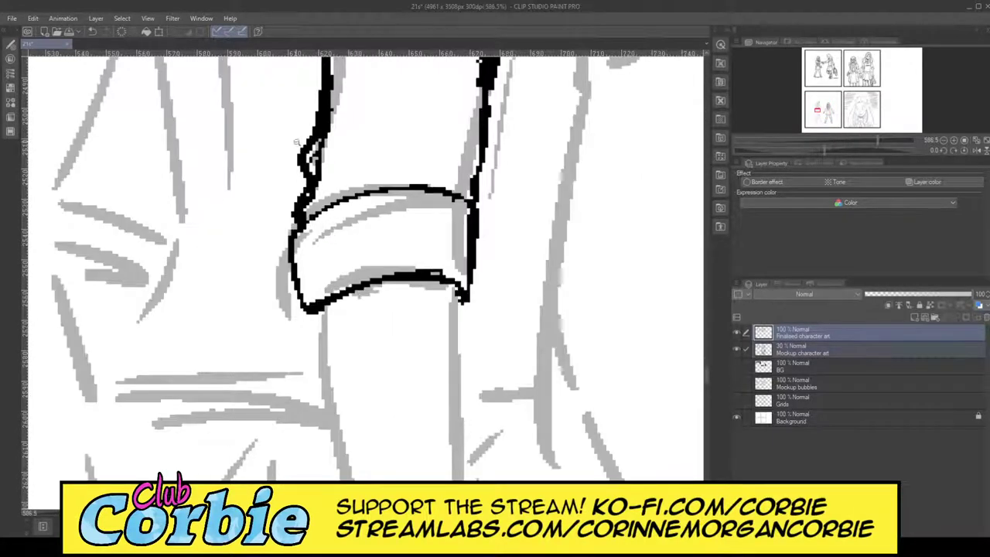
{"action": "key", "text": "e"}
{"action": "left_click_drag", "start_coordinate": [328, 180], "coordinate": [331, 143]}
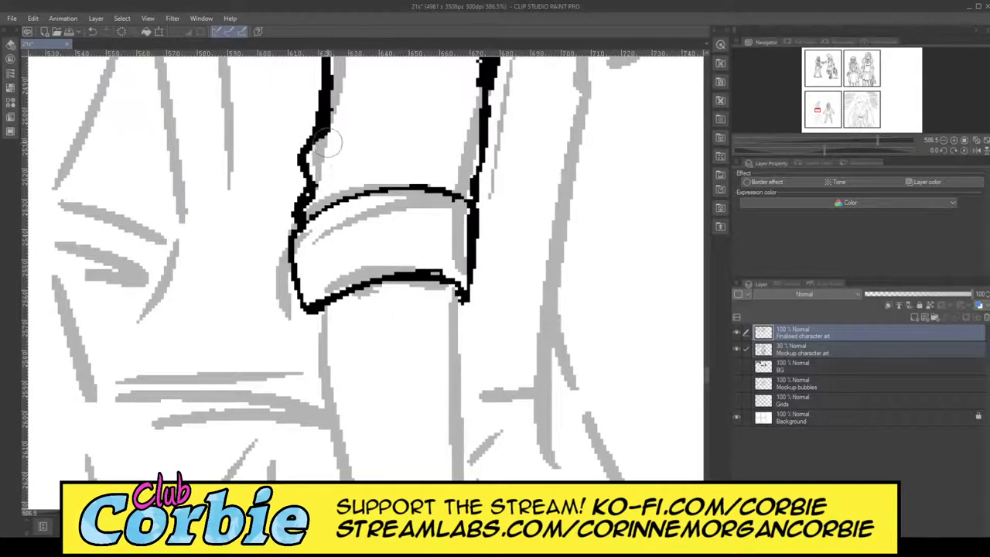
Erase the join between the sleeve's front edge and the cuff, redraw it, and move the cuff's front edge slightly outward.
{"action": "mouse_move", "coordinate": [465, 195]}
{"action": "left_mouse_down"}
{"action": "mouse_move", "coordinate": [489, 185]}
{"action": "mouse_move", "coordinate": [464, 188]}
{"action": "left_mouse_up"}
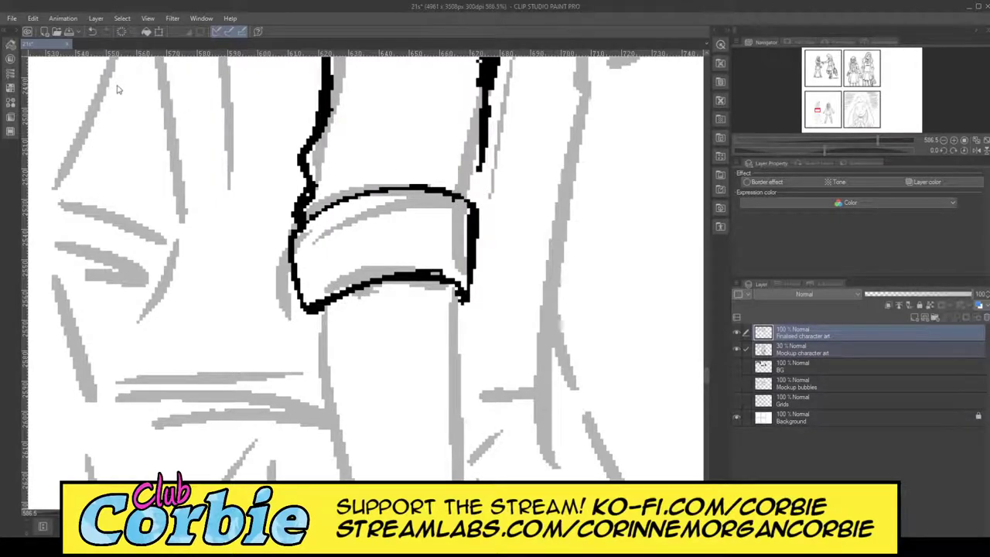
{"action": "left_click_drag", "start_coordinate": [475, 176], "coordinate": [468, 198]}
{"action": "mouse_move", "coordinate": [463, 301]}
{"action": "left_mouse_down"}
{"action": "mouse_move", "coordinate": [475, 283]}
{"action": "mouse_move", "coordinate": [479, 215]}
{"action": "mouse_move", "coordinate": [464, 300]}
{"action": "mouse_move", "coordinate": [477, 264]}
{"action": "left_mouse_up"}
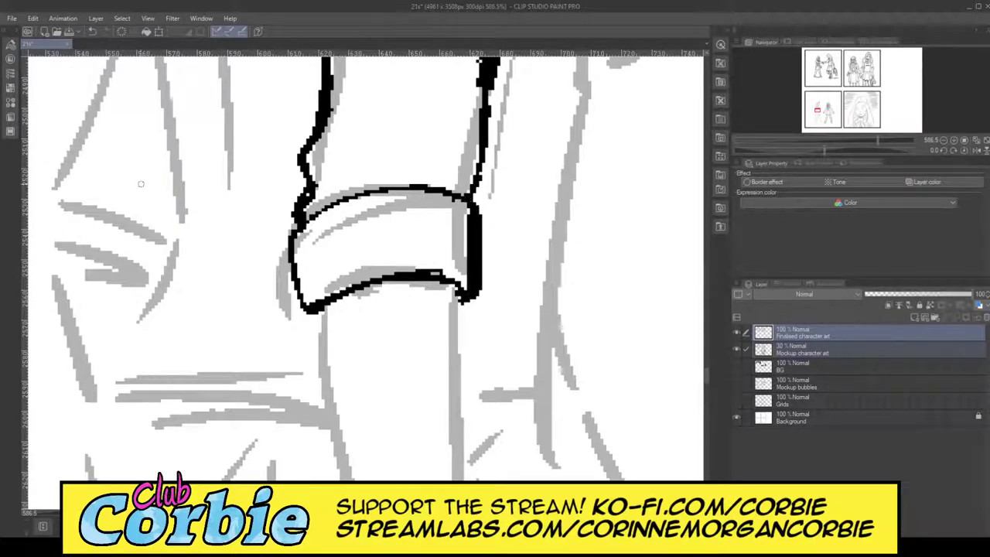
{"action": "key", "text": "ctrl+z"}
{"action": "key", "text": "ctrl+z"}
{"action": "key", "text": "ctrl+z"}
{"action": "key", "text": "ctrl+z"}
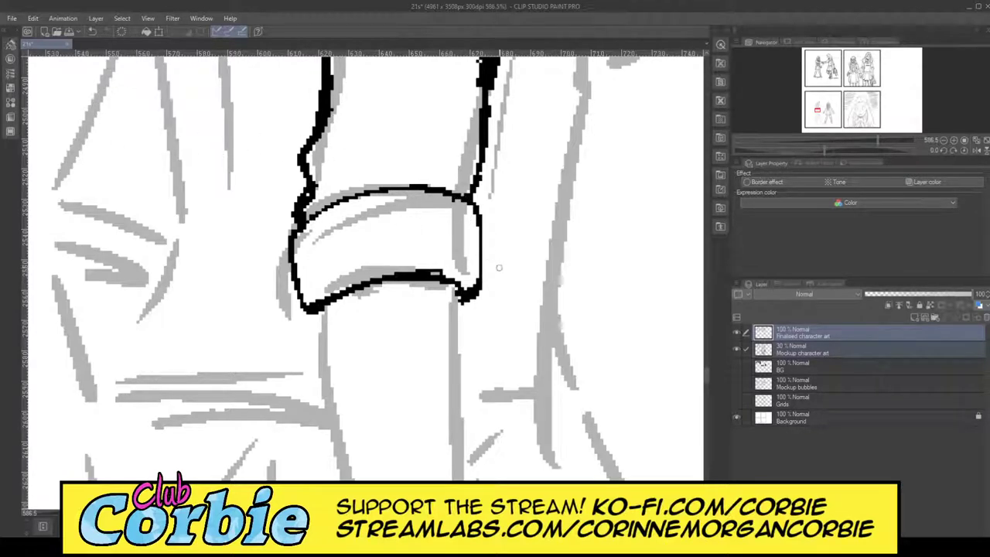
Thicken the cuff's front edge, its lower back corner and its curved upper contour.
{"action": "mouse_move", "coordinate": [480, 242]}
{"action": "left_mouse_down"}
{"action": "mouse_move", "coordinate": [480, 219]}
{"action": "mouse_move", "coordinate": [478, 291]}
{"action": "left_mouse_up"}
{"action": "left_click_drag", "start_coordinate": [319, 315], "coordinate": [321, 316]}
{"action": "mouse_move", "coordinate": [294, 265]}
{"action": "left_mouse_down"}
{"action": "mouse_move", "coordinate": [312, 310]}
{"action": "mouse_move", "coordinate": [294, 221]}
{"action": "mouse_move", "coordinate": [368, 198]}
{"action": "mouse_move", "coordinate": [464, 202]}
{"action": "left_mouse_up"}
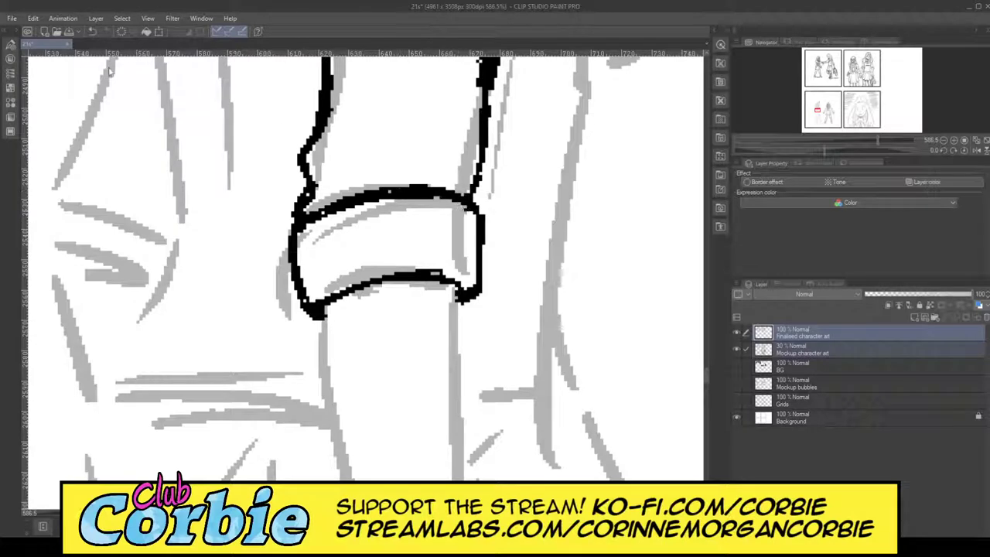
Erase the excess thickness along the inner side of the sleeve's front edge above the cuff.
{"action": "scroll", "coordinate": [394, 253], "scroll_direction": "down", "scroll_amount": 10}
{"action": "scroll", "coordinate": [481, 226], "scroll_direction": "up", "scroll_amount": 3}
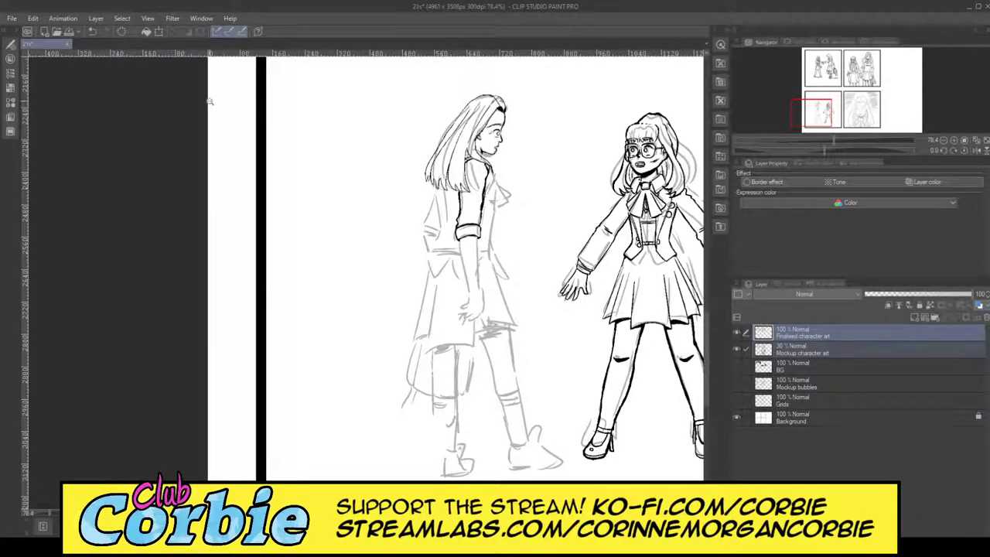
{"action": "scroll", "coordinate": [462, 201], "scroll_direction": "up", "scroll_amount": 4}
{"action": "scroll", "coordinate": [517, 179], "scroll_direction": "up", "scroll_amount": 2}
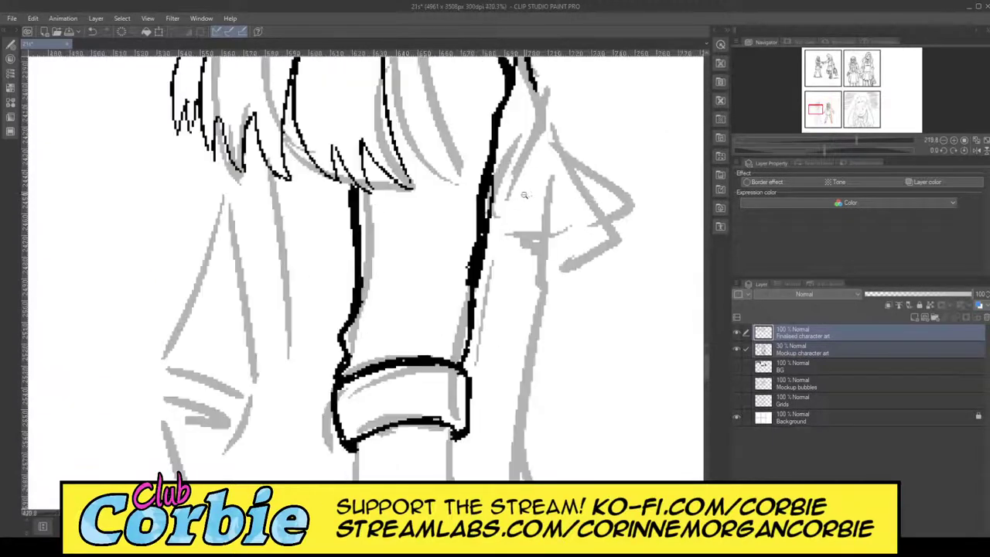
{"action": "key", "text": "e"}
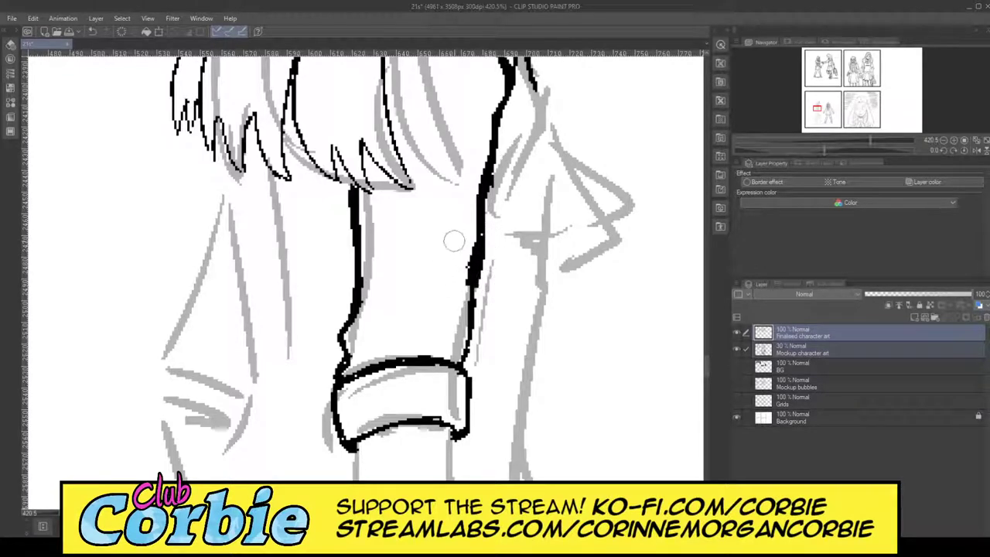
{"action": "left_click_drag", "start_coordinate": [467, 234], "coordinate": [462, 287]}
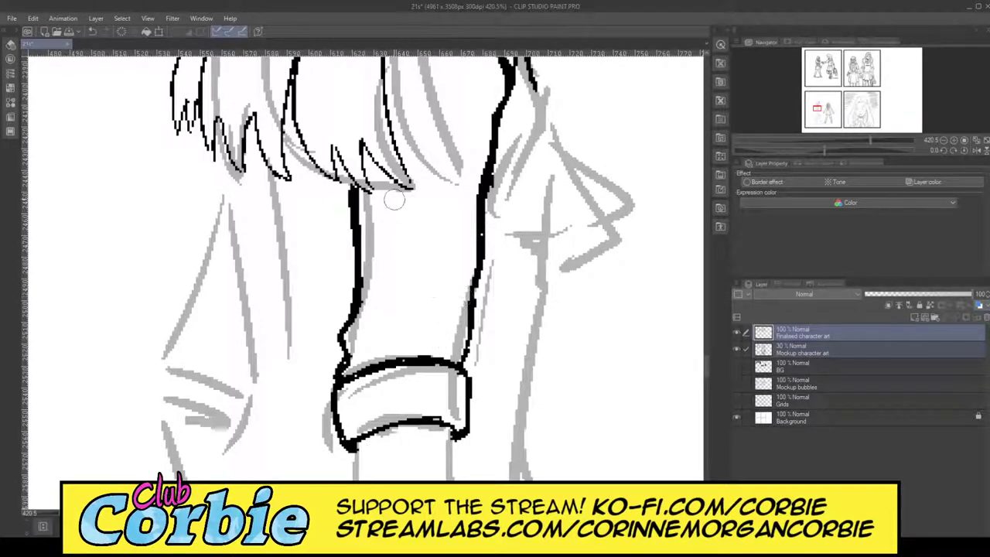
Thicken the near cuff's lower edge and fill the sleeve opening beneath it with solid black.
{"action": "key", "text": "alt+space"}
{"action": "scroll", "coordinate": [425, 218], "scroll_direction": "down", "scroll_amount": 5}
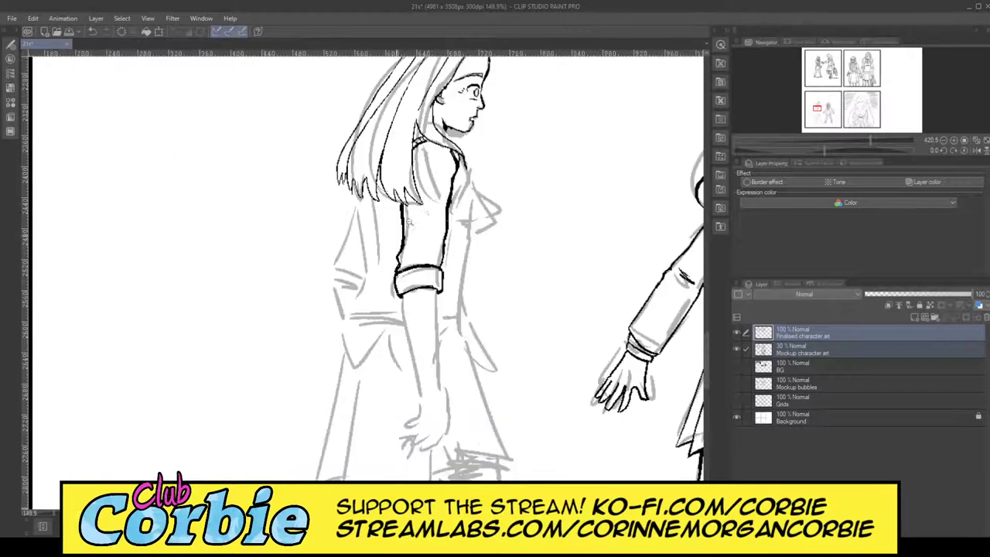
{"action": "scroll", "coordinate": [429, 215], "scroll_direction": "down", "scroll_amount": 1}
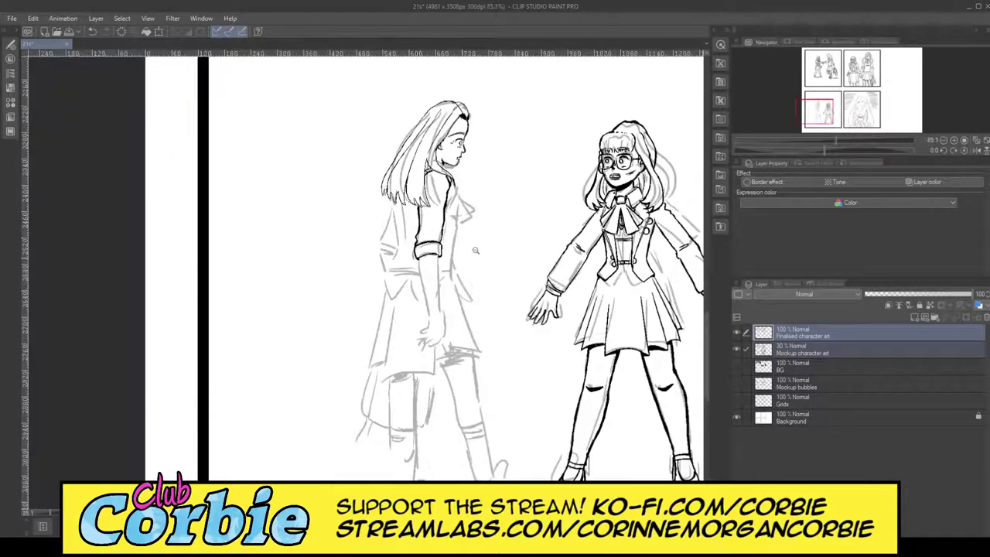
{"action": "scroll", "coordinate": [475, 250], "scroll_direction": "up", "scroll_amount": 2}
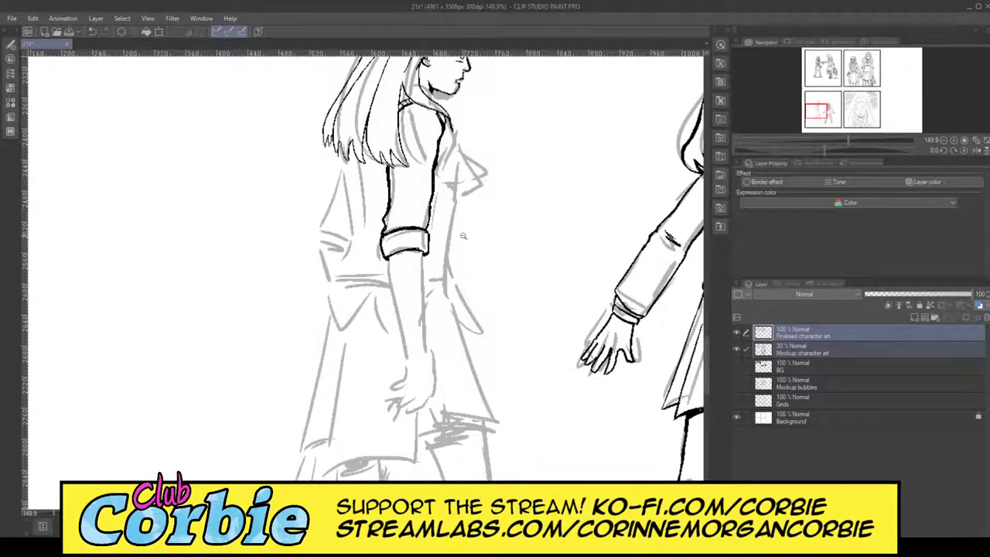
{"action": "scroll", "coordinate": [415, 237], "scroll_direction": "up", "scroll_amount": 7}
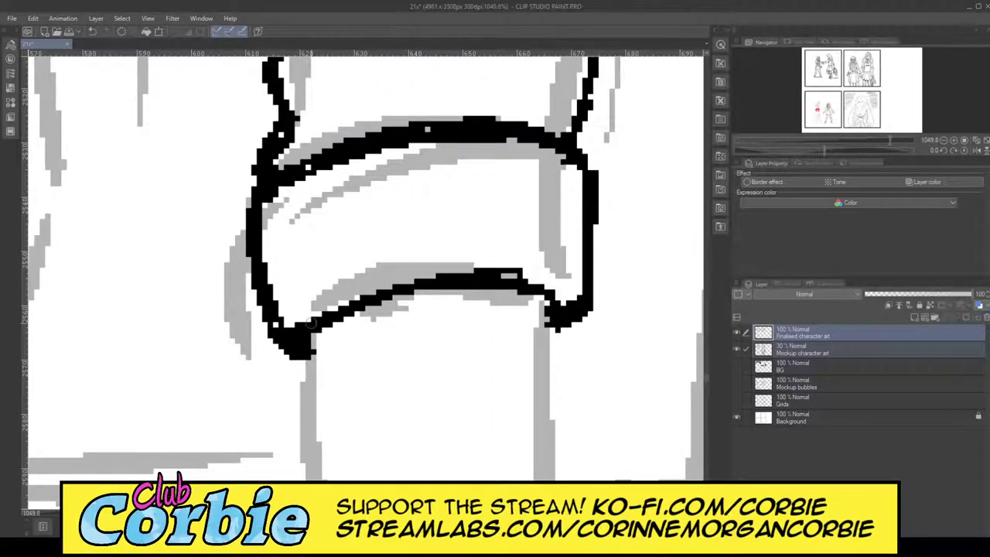
{"action": "mouse_move", "coordinate": [309, 323]}
{"action": "left_mouse_down"}
{"action": "mouse_move", "coordinate": [364, 288]}
{"action": "mouse_move", "coordinate": [420, 276]}
{"action": "mouse_move", "coordinate": [501, 276]}
{"action": "mouse_move", "coordinate": [564, 304]}
{"action": "mouse_move", "coordinate": [487, 284]}
{"action": "left_mouse_up"}
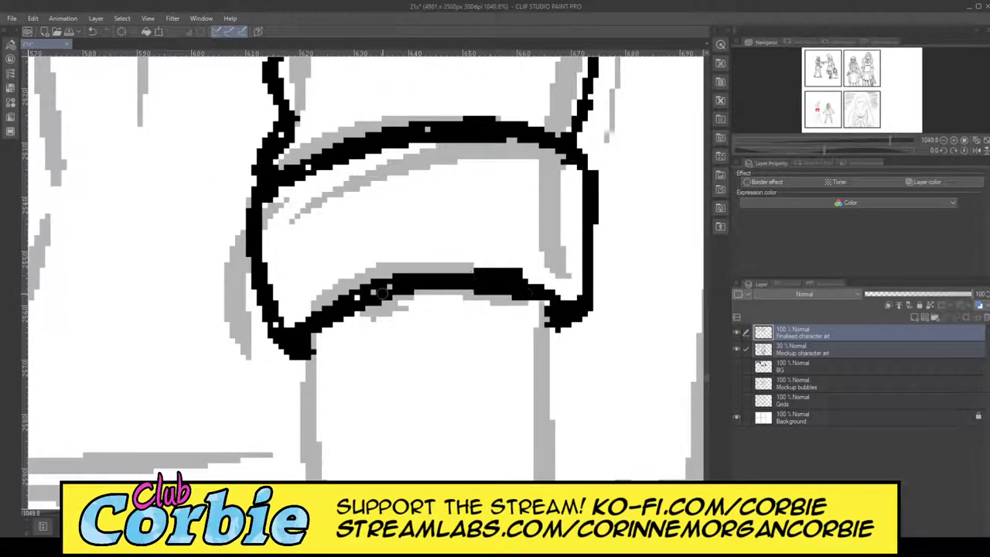
{"action": "mouse_move", "coordinate": [303, 334]}
{"action": "left_mouse_down"}
{"action": "mouse_move", "coordinate": [373, 362]}
{"action": "mouse_move", "coordinate": [497, 304]}
{"action": "mouse_move", "coordinate": [311, 332]}
{"action": "mouse_move", "coordinate": [460, 289]}
{"action": "mouse_move", "coordinate": [336, 345]}
{"action": "mouse_move", "coordinate": [410, 338]}
{"action": "mouse_move", "coordinate": [424, 328]}
{"action": "mouse_move", "coordinate": [359, 324]}
{"action": "mouse_move", "coordinate": [452, 296]}
{"action": "mouse_move", "coordinate": [382, 301]}
{"action": "left_mouse_up"}
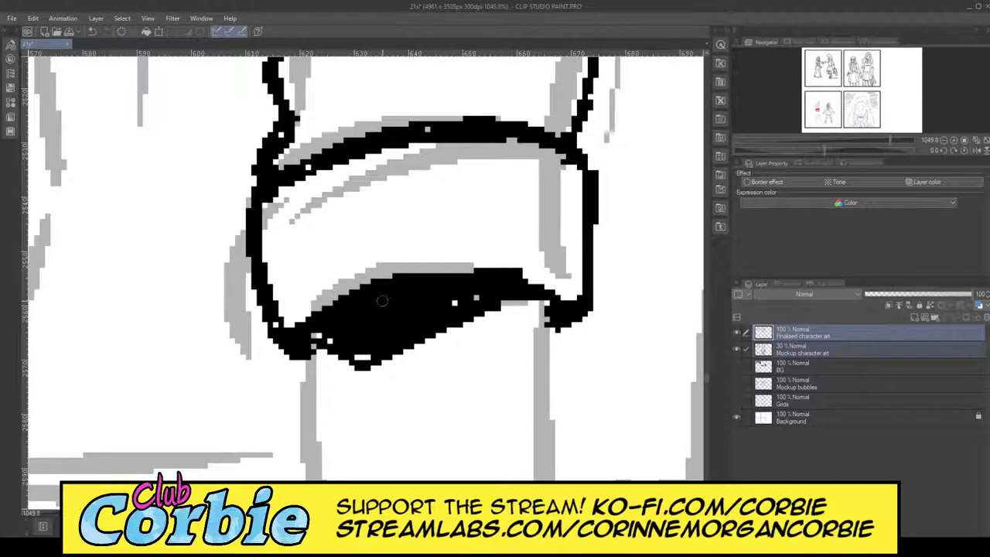
{"action": "mouse_move", "coordinate": [476, 294]}
{"action": "left_mouse_down"}
{"action": "mouse_move", "coordinate": [394, 316]}
{"action": "mouse_move", "coordinate": [539, 294]}
{"action": "mouse_move", "coordinate": [476, 314]}
{"action": "left_mouse_up"}
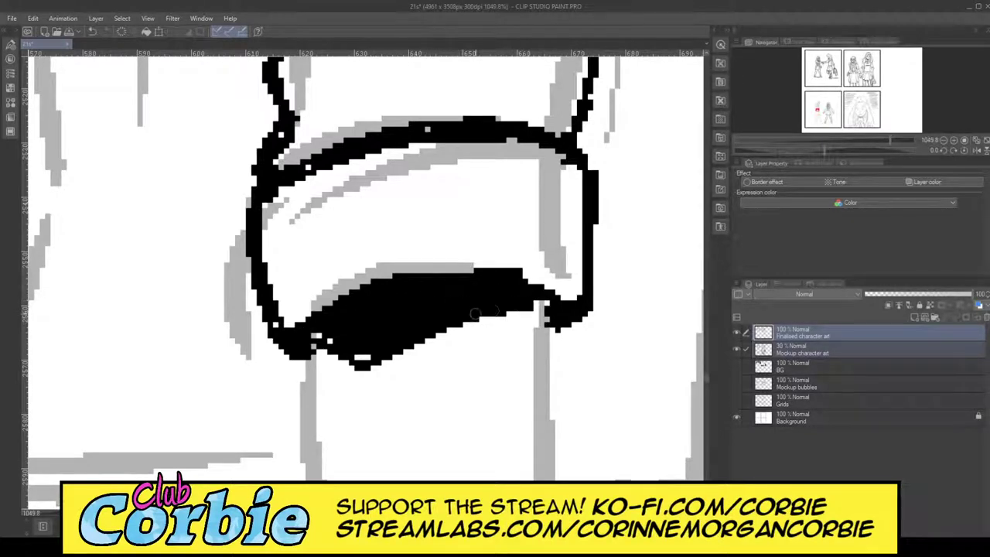
{"action": "mouse_move", "coordinate": [351, 357]}
{"action": "left_mouse_down"}
{"action": "mouse_move", "coordinate": [309, 342]}
{"action": "mouse_move", "coordinate": [376, 359]}
{"action": "mouse_move", "coordinate": [530, 299]}
{"action": "mouse_move", "coordinate": [345, 370]}
{"action": "mouse_move", "coordinate": [531, 310]}
{"action": "mouse_move", "coordinate": [476, 318]}
{"action": "mouse_move", "coordinate": [432, 337]}
{"action": "mouse_move", "coordinate": [548, 306]}
{"action": "mouse_move", "coordinate": [365, 363]}
{"action": "mouse_move", "coordinate": [302, 349]}
{"action": "mouse_move", "coordinate": [366, 358]}
{"action": "mouse_move", "coordinate": [480, 313]}
{"action": "left_mouse_up"}
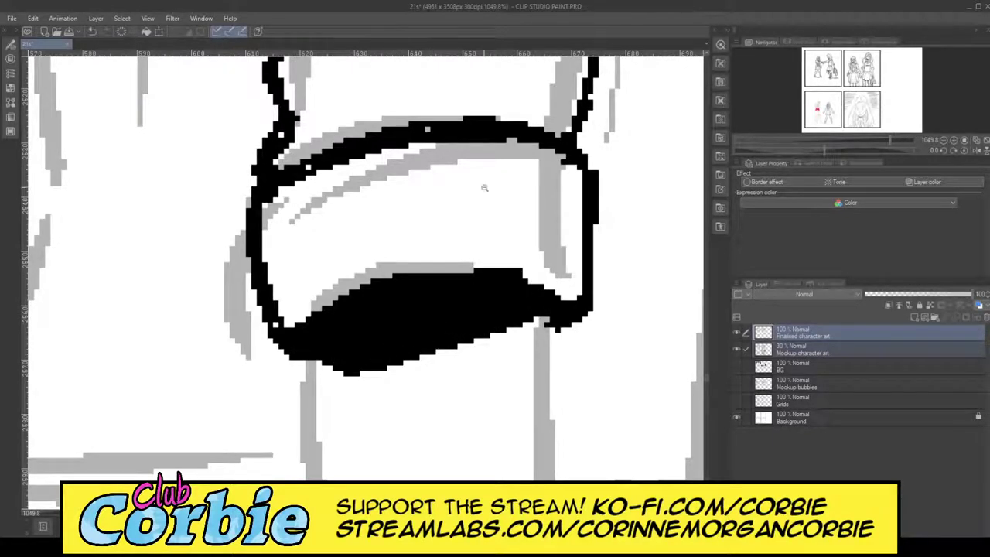
Outline the opening of the other sleeve's cuff behind her back and fill it with solid black.
{"action": "left_click_drag", "start_coordinate": [484, 220], "coordinate": [431, 242]}
{"action": "left_click_drag", "start_coordinate": [505, 200], "coordinate": [533, 193]}
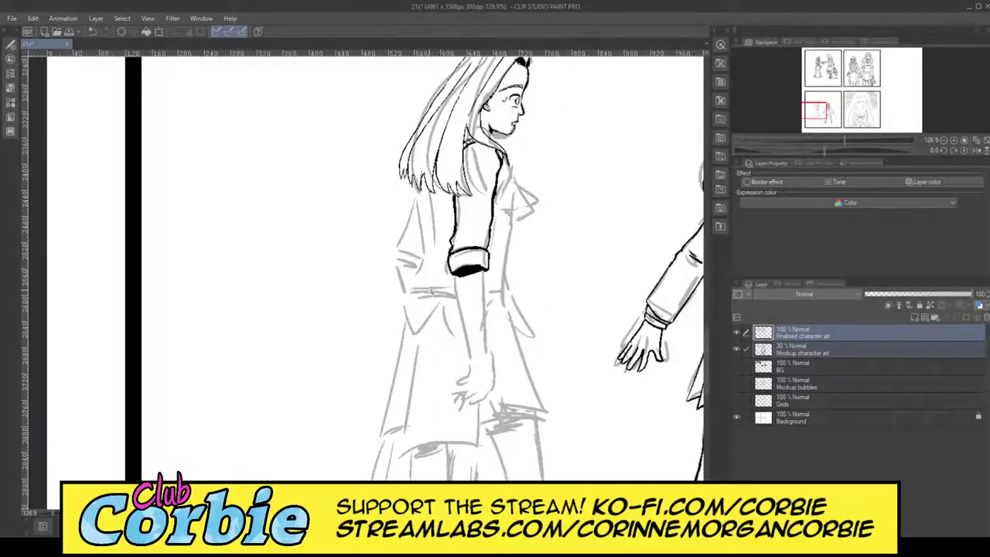
{"action": "scroll", "coordinate": [446, 252], "scroll_direction": "up", "scroll_amount": 5}
{"action": "scroll", "coordinate": [403, 229], "scroll_direction": "up", "scroll_amount": 2}
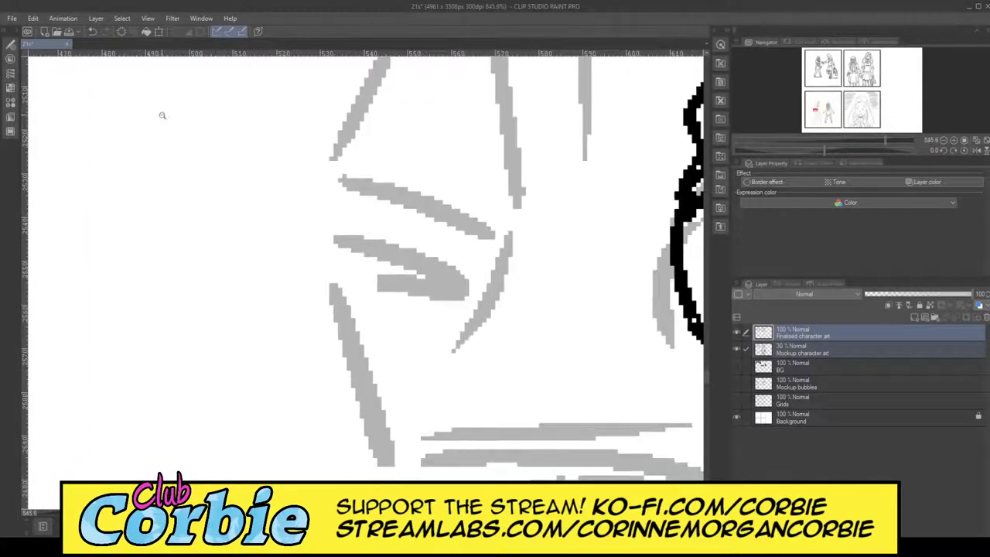
{"action": "mouse_move", "coordinate": [337, 241]}
{"action": "left_mouse_down"}
{"action": "mouse_move", "coordinate": [375, 293]}
{"action": "mouse_move", "coordinate": [430, 311]}
{"action": "mouse_move", "coordinate": [495, 291]}
{"action": "mouse_move", "coordinate": [355, 247]}
{"action": "mouse_move", "coordinate": [410, 308]}
{"action": "mouse_move", "coordinate": [352, 263]}
{"action": "mouse_move", "coordinate": [371, 279]}
{"action": "left_mouse_up"}
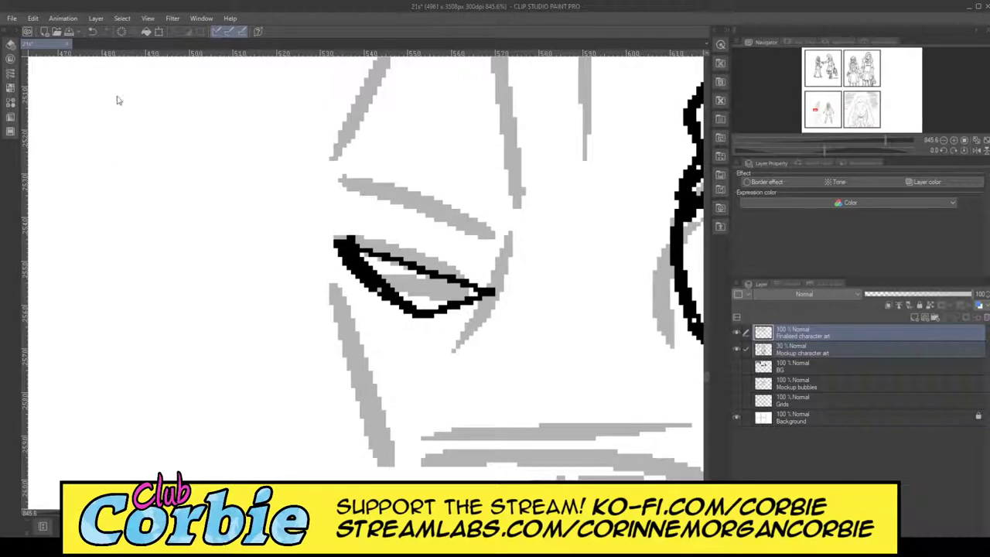
{"action": "key", "text": "g"}
{"action": "left_click", "coordinate": [381, 264]}
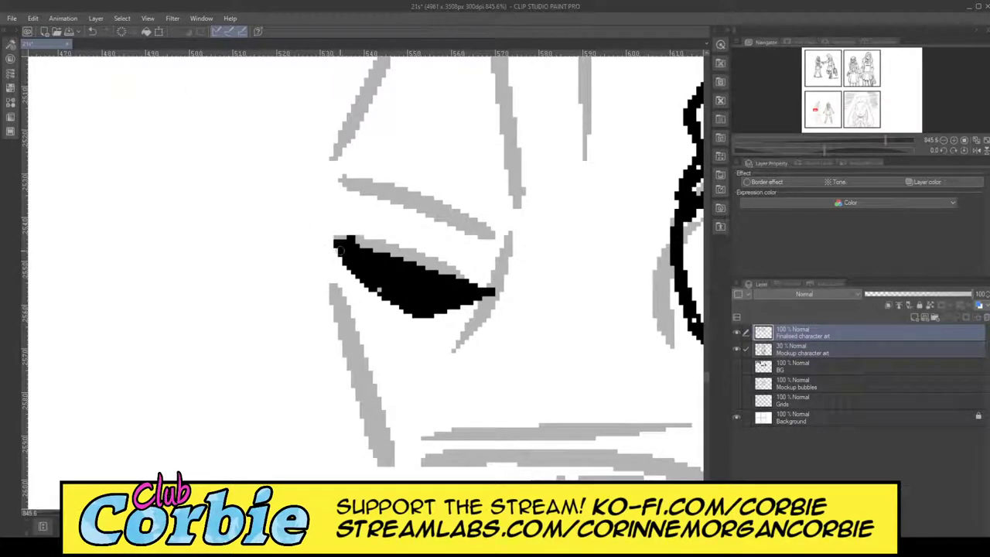
Ink the outer side of the cuff behind her back and give it a thick slanted upper edge.
{"action": "left_click_drag", "start_coordinate": [340, 248], "coordinate": [313, 239]}
{"action": "mouse_move", "coordinate": [336, 160]}
{"action": "left_mouse_down"}
{"action": "mouse_move", "coordinate": [317, 236]}
{"action": "mouse_move", "coordinate": [335, 169]}
{"action": "mouse_move", "coordinate": [518, 242]}
{"action": "mouse_move", "coordinate": [422, 183]}
{"action": "mouse_move", "coordinate": [345, 166]}
{"action": "mouse_move", "coordinate": [492, 226]}
{"action": "mouse_move", "coordinate": [414, 176]}
{"action": "mouse_move", "coordinate": [496, 210]}
{"action": "left_mouse_up"}
{"action": "left_click_drag", "start_coordinate": [496, 210], "coordinate": [382, 170]}
{"action": "mouse_move", "coordinate": [447, 200]}
{"action": "left_mouse_down"}
{"action": "mouse_move", "coordinate": [349, 166]}
{"action": "mouse_move", "coordinate": [331, 170]}
{"action": "mouse_move", "coordinate": [315, 239]}
{"action": "left_mouse_up"}
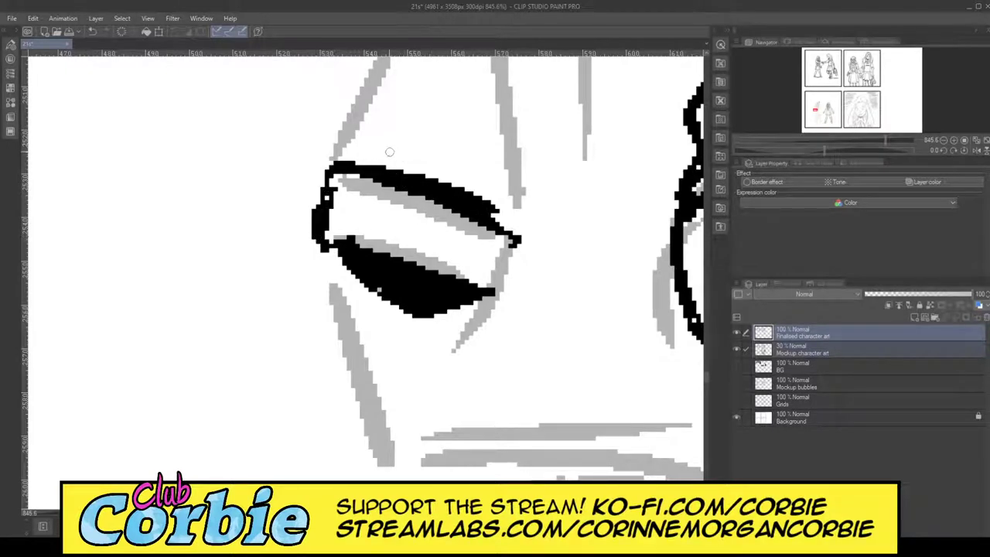
Ink the start of the far sleeve's two edges rising from the cuff behind her back.
{"action": "left_click_drag", "start_coordinate": [357, 154], "coordinate": [396, 59]}
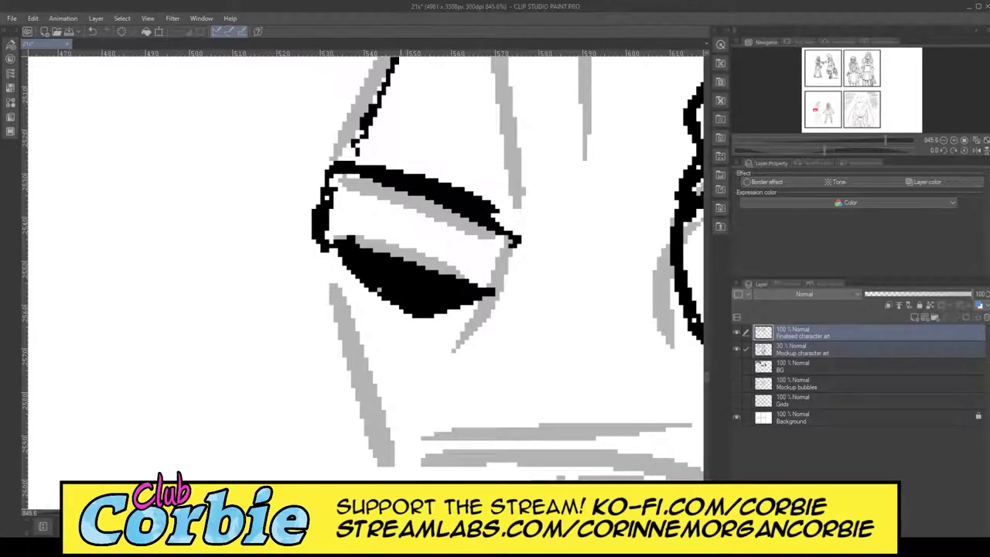
{"action": "left_click_drag", "start_coordinate": [362, 131], "coordinate": [351, 162]}
{"action": "left_click_drag", "start_coordinate": [512, 184], "coordinate": [499, 221]}
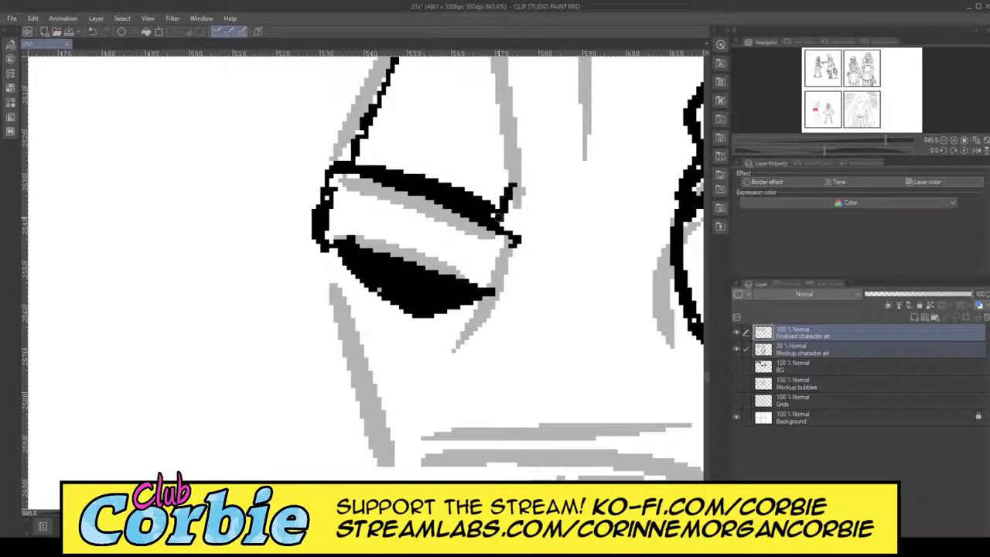
Ink the contour running from the far cuff down to the waist and thicken it with repeated strokes.
{"action": "left_click_drag", "start_coordinate": [338, 258], "coordinate": [385, 476]}
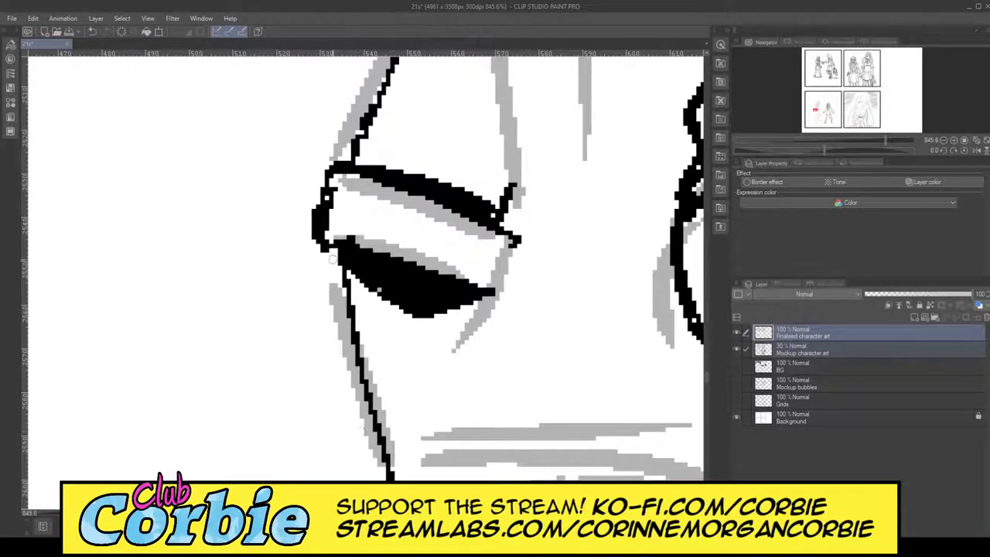
{"action": "left_click_drag", "start_coordinate": [333, 259], "coordinate": [385, 477]}
{"action": "left_click_drag", "start_coordinate": [331, 238], "coordinate": [373, 431]}
{"action": "mouse_move", "coordinate": [335, 233]}
{"action": "left_mouse_down"}
{"action": "mouse_move", "coordinate": [345, 339]}
{"action": "mouse_move", "coordinate": [383, 473]}
{"action": "left_mouse_up"}
{"action": "left_click_drag", "start_coordinate": [337, 326], "coordinate": [351, 390]}
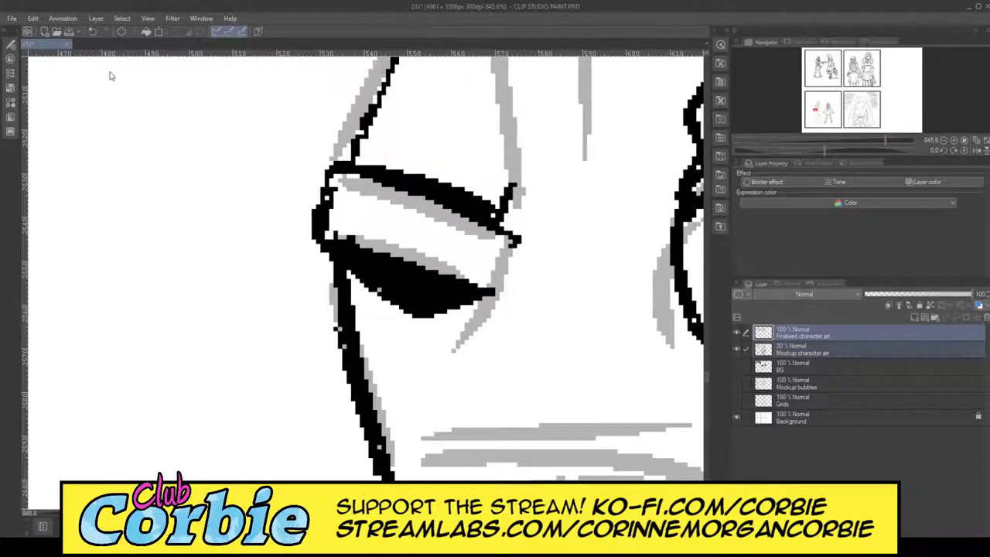
Extend the far sleeve's back edge from the cuff up toward the hair tips and thicken it, filling the gap between strokes.
{"action": "key", "text": "ctrl+minus"}
{"action": "key", "text": "ctrl+minus"}
{"action": "scroll", "coordinate": [408, 180], "scroll_direction": "up", "scroll_amount": 4}
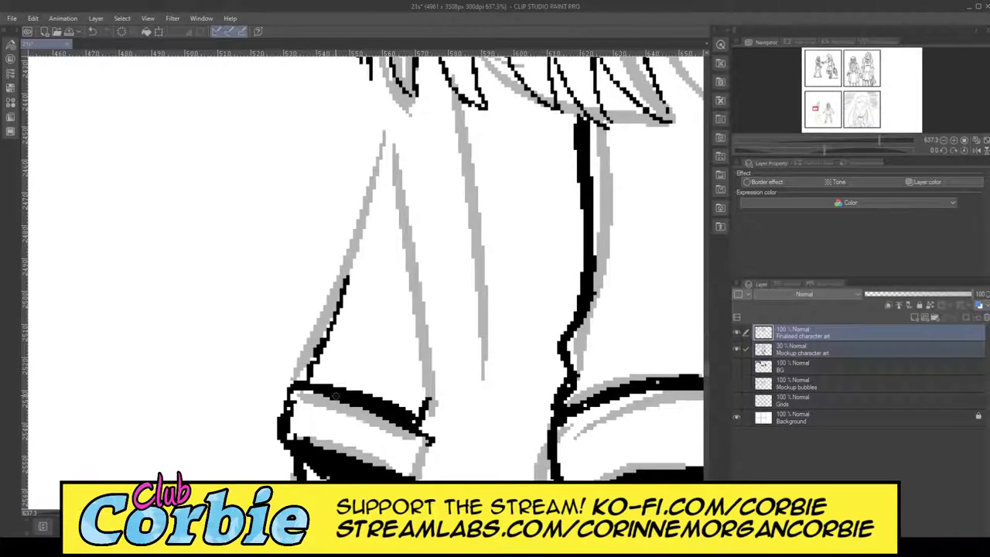
{"action": "mouse_move", "coordinate": [309, 381]}
{"action": "left_mouse_down"}
{"action": "mouse_move", "coordinate": [367, 272]}
{"action": "mouse_move", "coordinate": [390, 144]}
{"action": "left_mouse_up"}
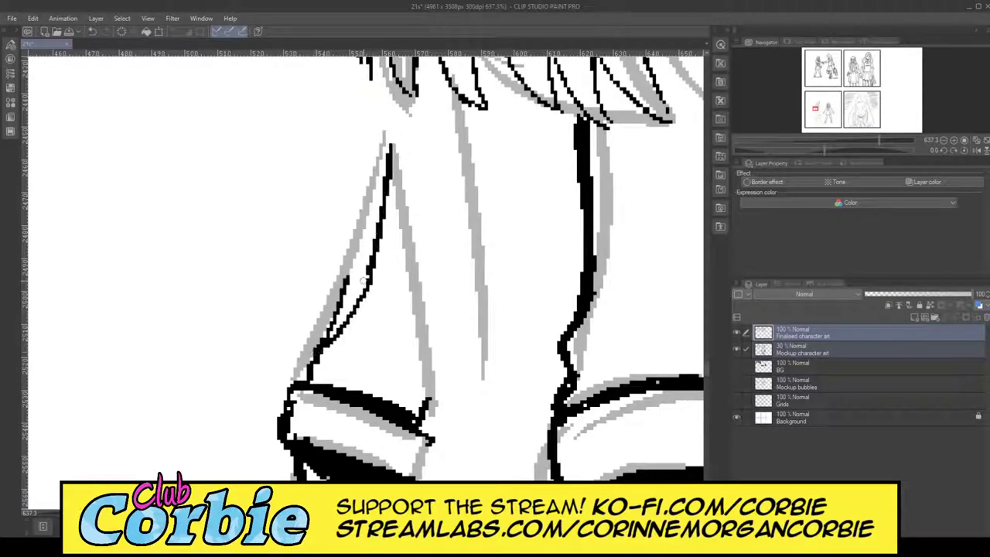
{"action": "mouse_move", "coordinate": [336, 331]}
{"action": "left_mouse_down"}
{"action": "mouse_move", "coordinate": [377, 230]}
{"action": "mouse_move", "coordinate": [310, 359]}
{"action": "mouse_move", "coordinate": [372, 255]}
{"action": "mouse_move", "coordinate": [387, 136]}
{"action": "left_mouse_up"}
{"action": "left_click_drag", "start_coordinate": [376, 196], "coordinate": [388, 130]}
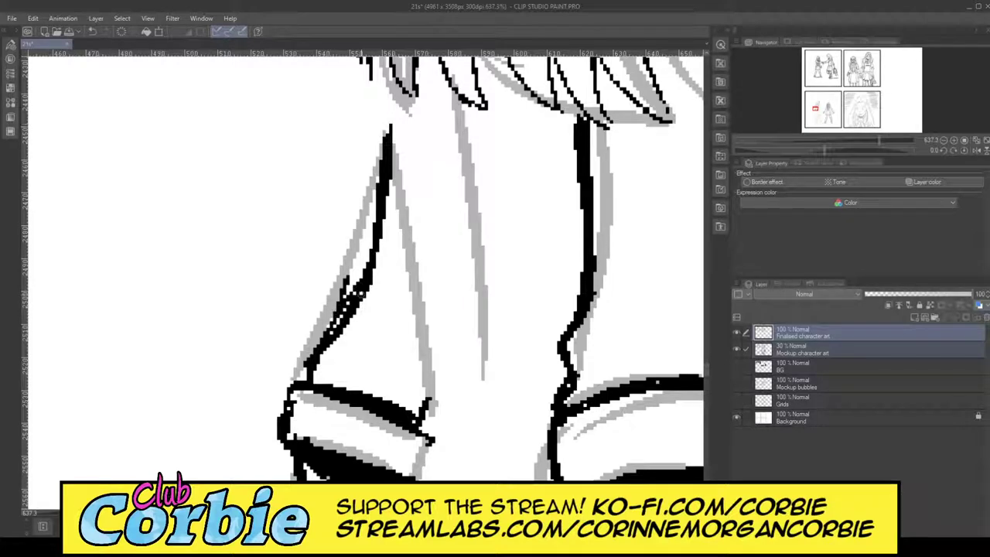
{"action": "left_click_drag", "start_coordinate": [354, 298], "coordinate": [338, 322]}
{"action": "left_click_drag", "start_coordinate": [304, 389], "coordinate": [298, 359]}
Examine the profile girl's inked sleeves up close and against the rest of the panel and page.
{"action": "left_click_drag", "start_coordinate": [328, 241], "coordinate": [139, 263]}
{"action": "left_click_drag", "start_coordinate": [353, 262], "coordinate": [224, 268]}
{"action": "scroll", "coordinate": [398, 239], "scroll_direction": "up", "scroll_amount": 2}
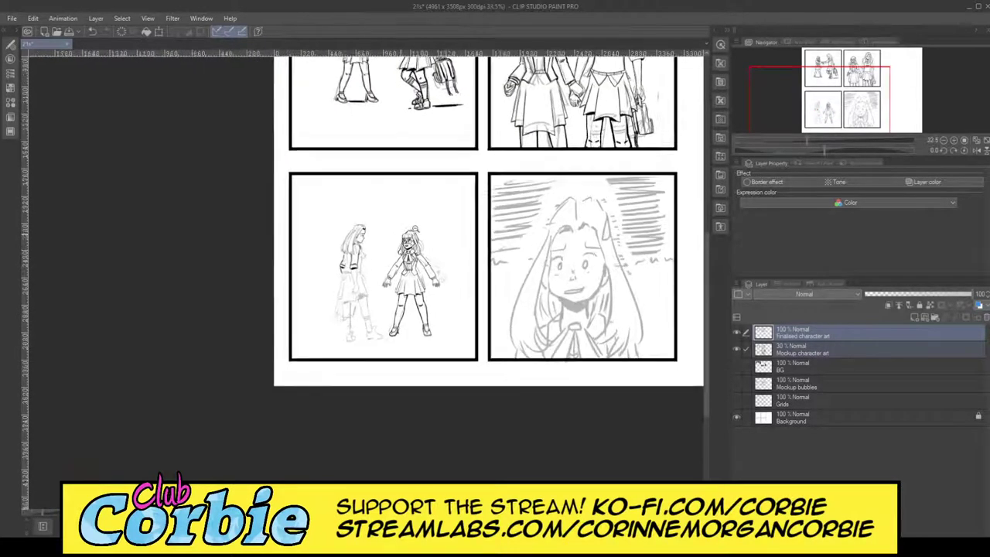
{"action": "scroll", "coordinate": [383, 229], "scroll_direction": "up", "scroll_amount": 4}
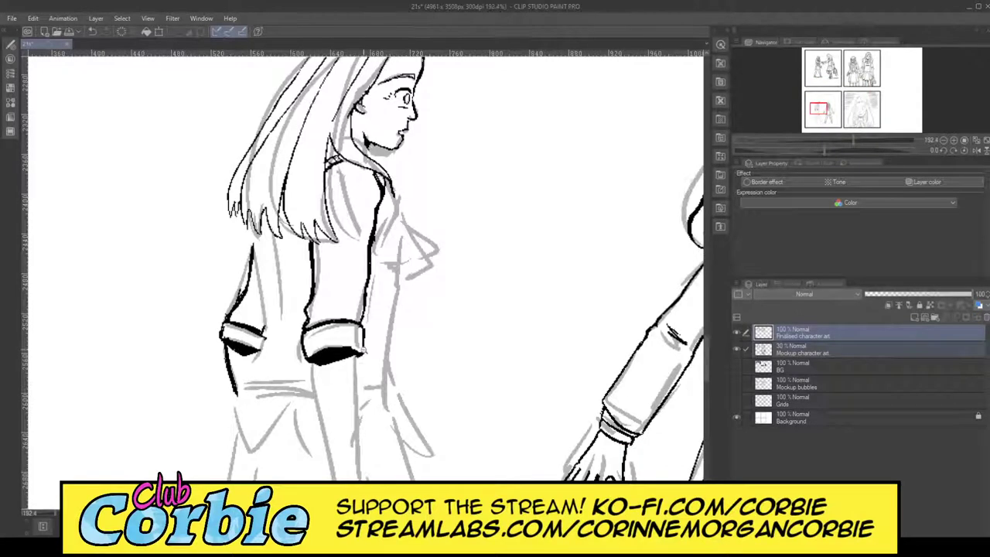
{"action": "left_click", "coordinate": [377, 312]}
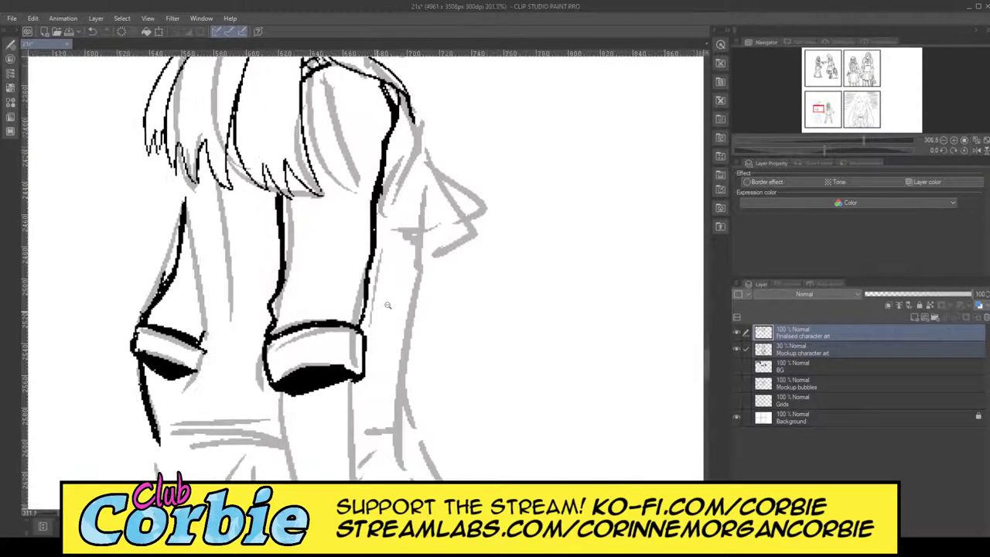
{"action": "mouse_move", "coordinate": [388, 305]}
{"action": "left_mouse_down"}
{"action": "mouse_move", "coordinate": [397, 303]}
{"action": "mouse_move", "coordinate": [384, 324]}
{"action": "left_mouse_up"}
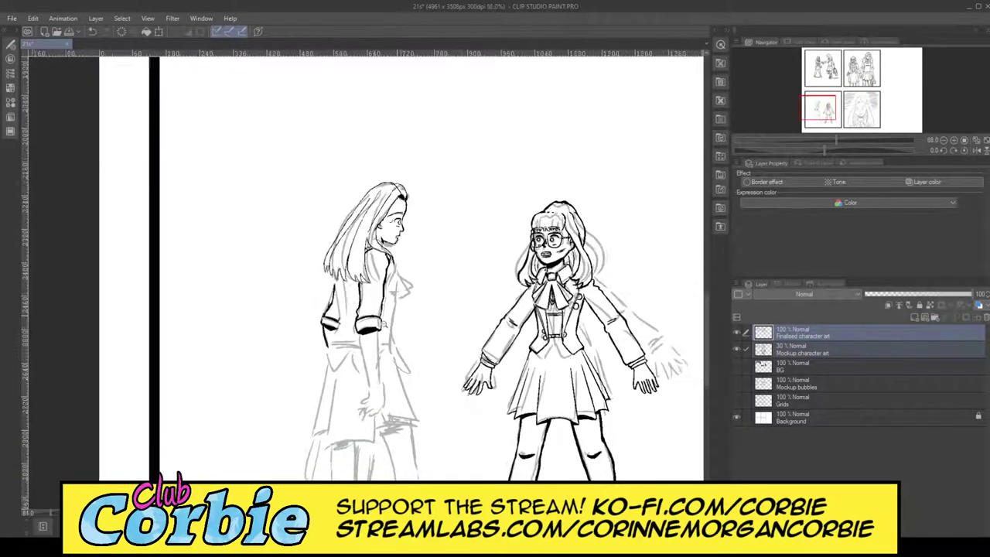
{"action": "scroll", "coordinate": [476, 324], "scroll_direction": "down", "scroll_amount": 5}
{"action": "scroll", "coordinate": [476, 325], "scroll_direction": "up", "scroll_amount": 2}
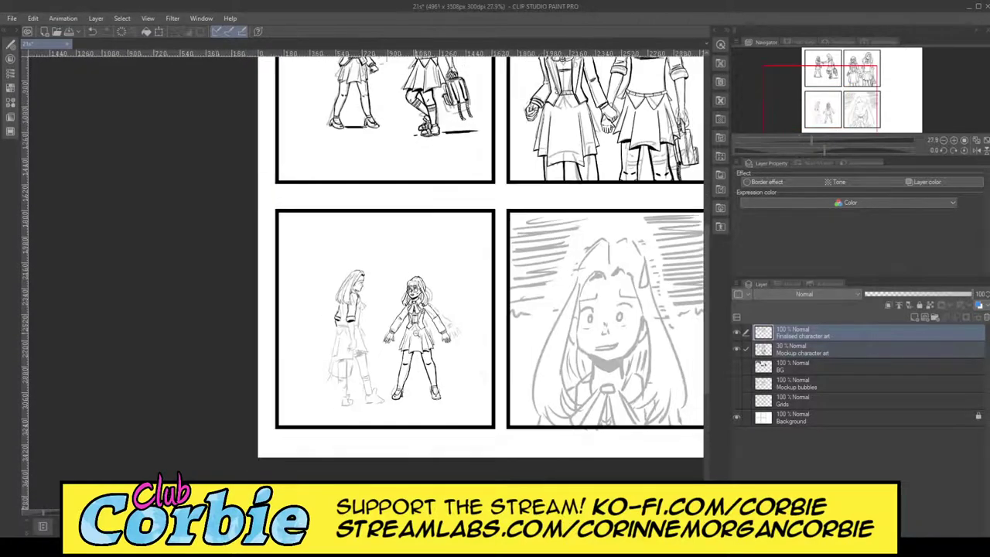